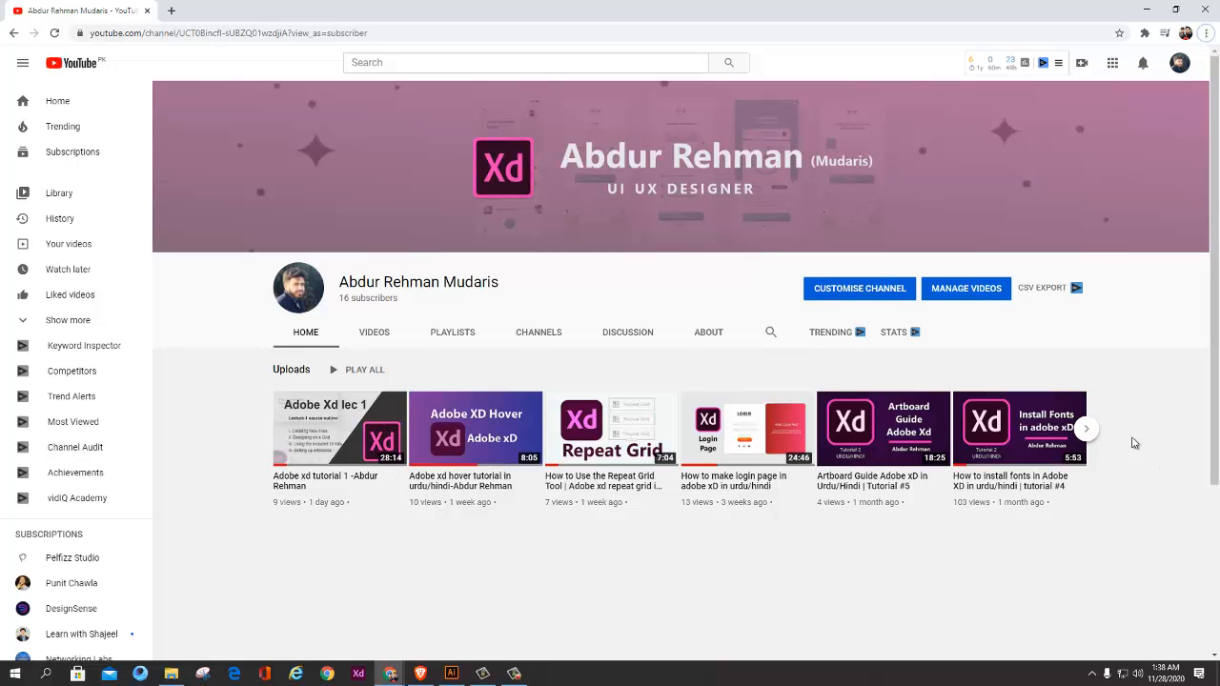
Step: Switch to the ui ux outline document in Word and review the Lecture 2 heading topic on vector graphics, fills and shadows
left_click(1090, 433)
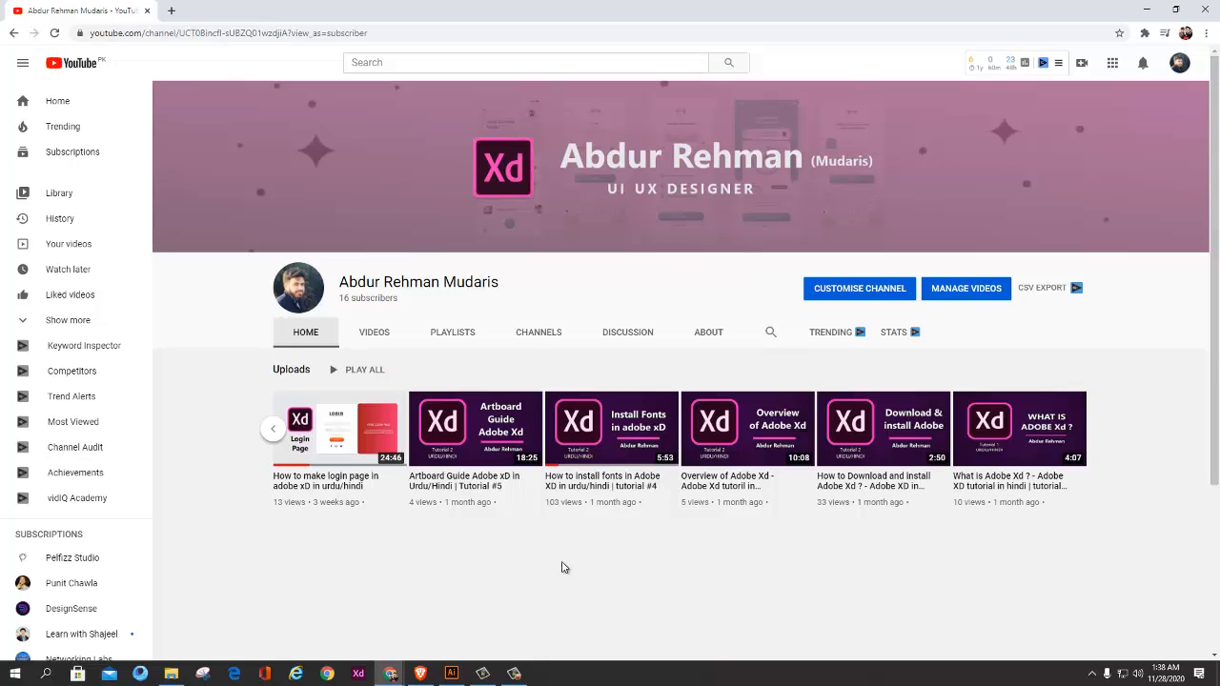
left_click(419, 674)
scroll(675, 417, "down", 1)
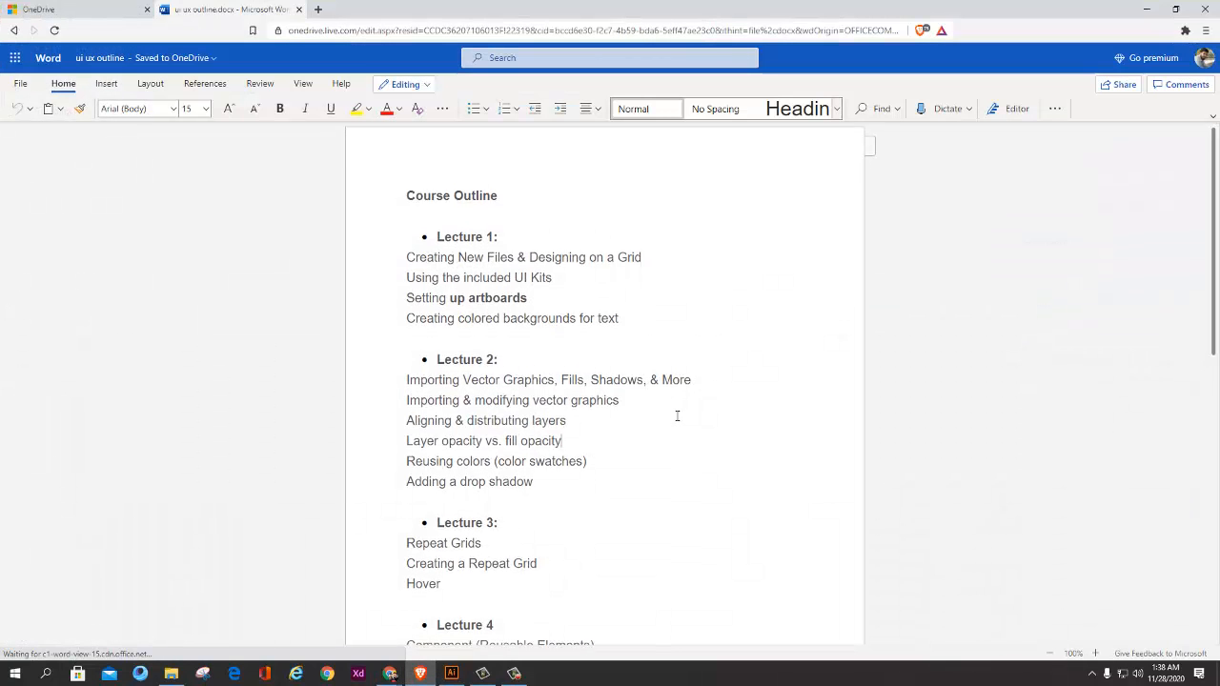
left_click_drag(550, 424, 517, 324)
left_click(478, 325)
left_click(562, 322)
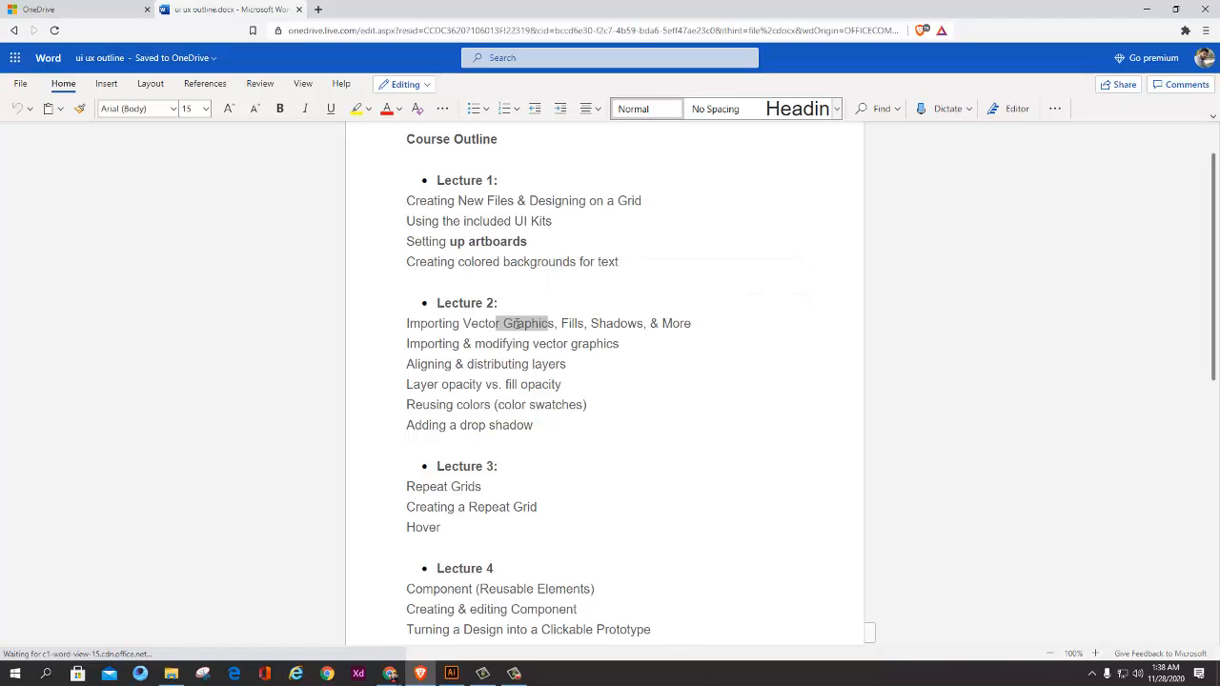
left_click(589, 324)
double_click(569, 323)
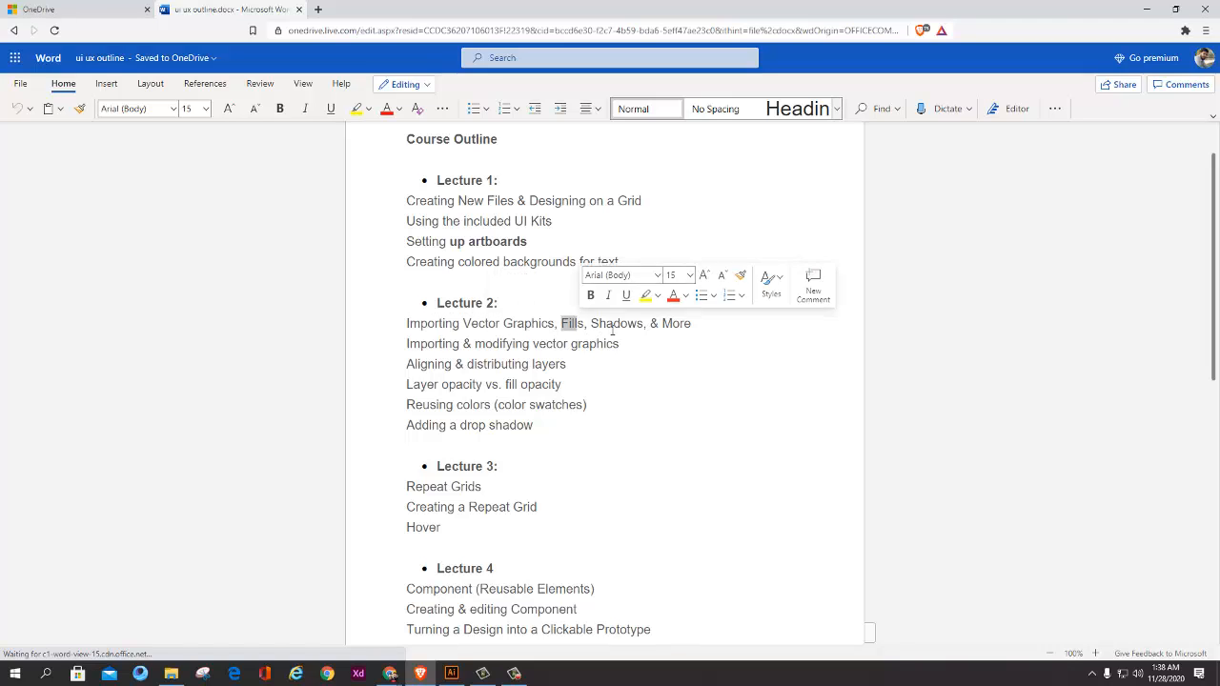
left_click(613, 322)
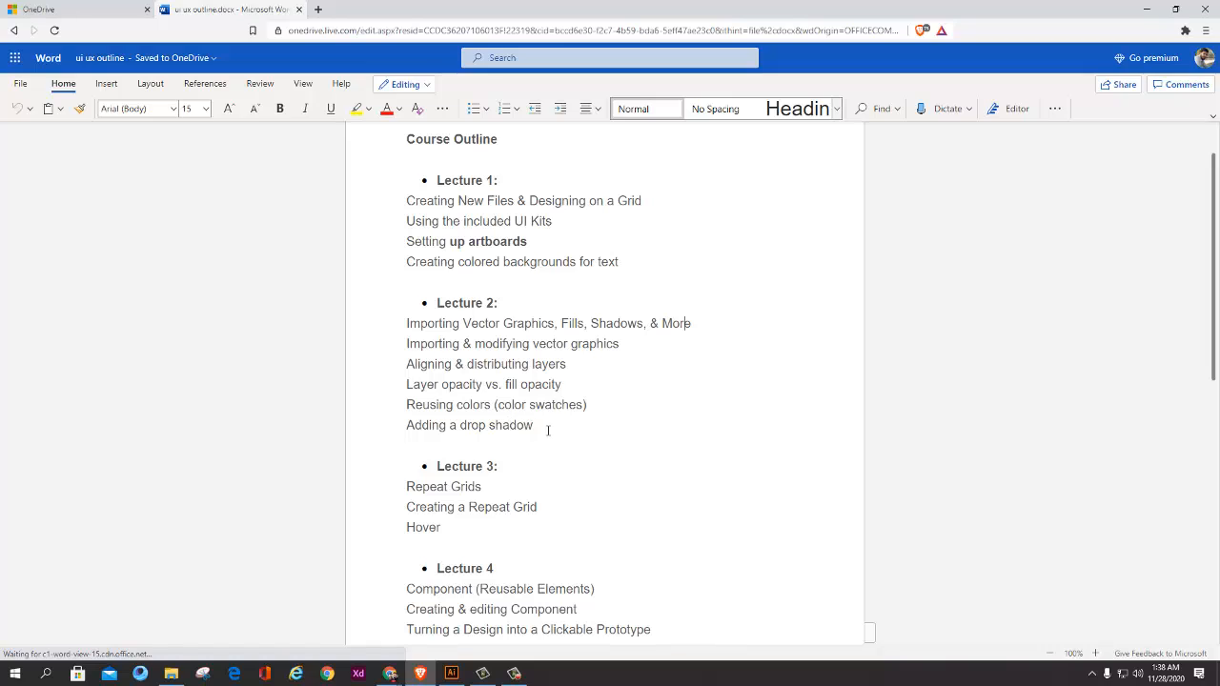
Step: Review the Lecture 2 topics on adding a drop shadow and reusing colors with color swatches
triple_click(464, 423)
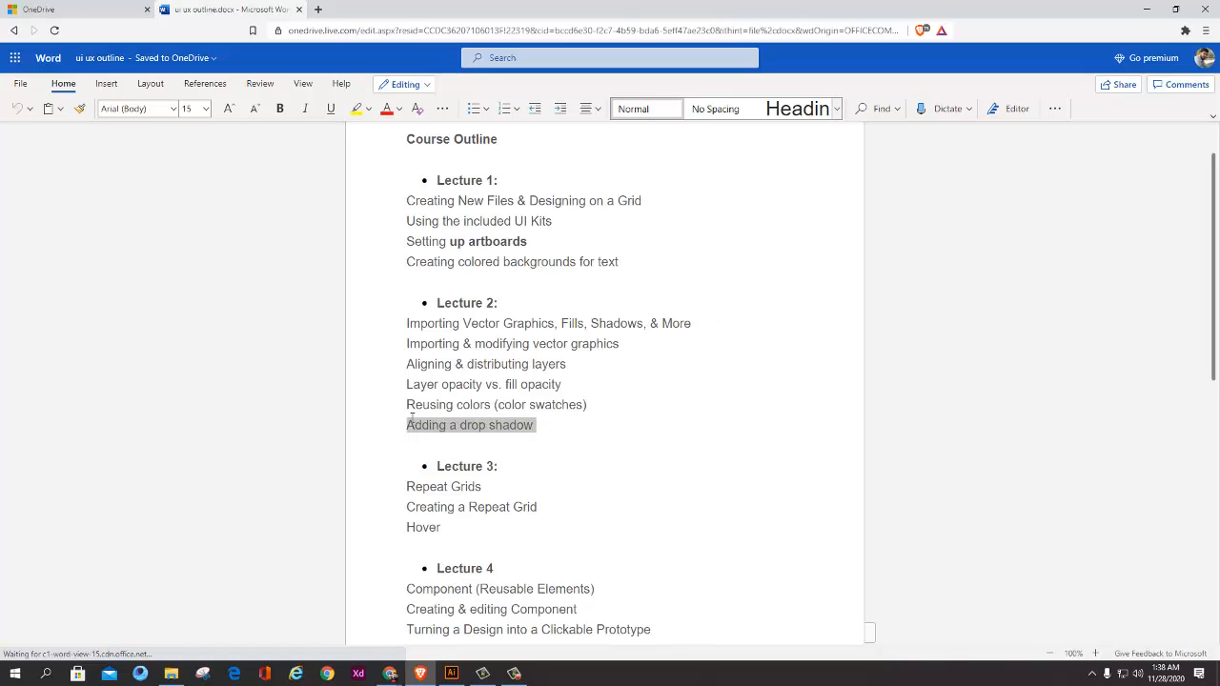
left_click(540, 420)
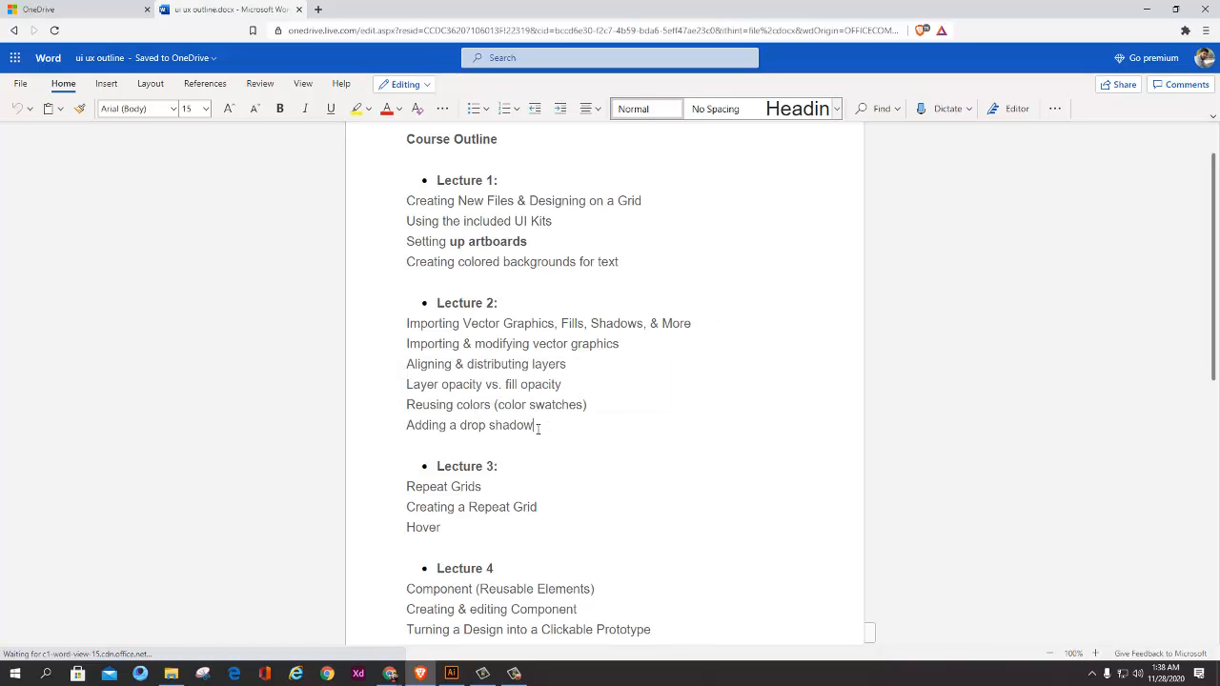
left_click_drag(538, 428, 489, 405)
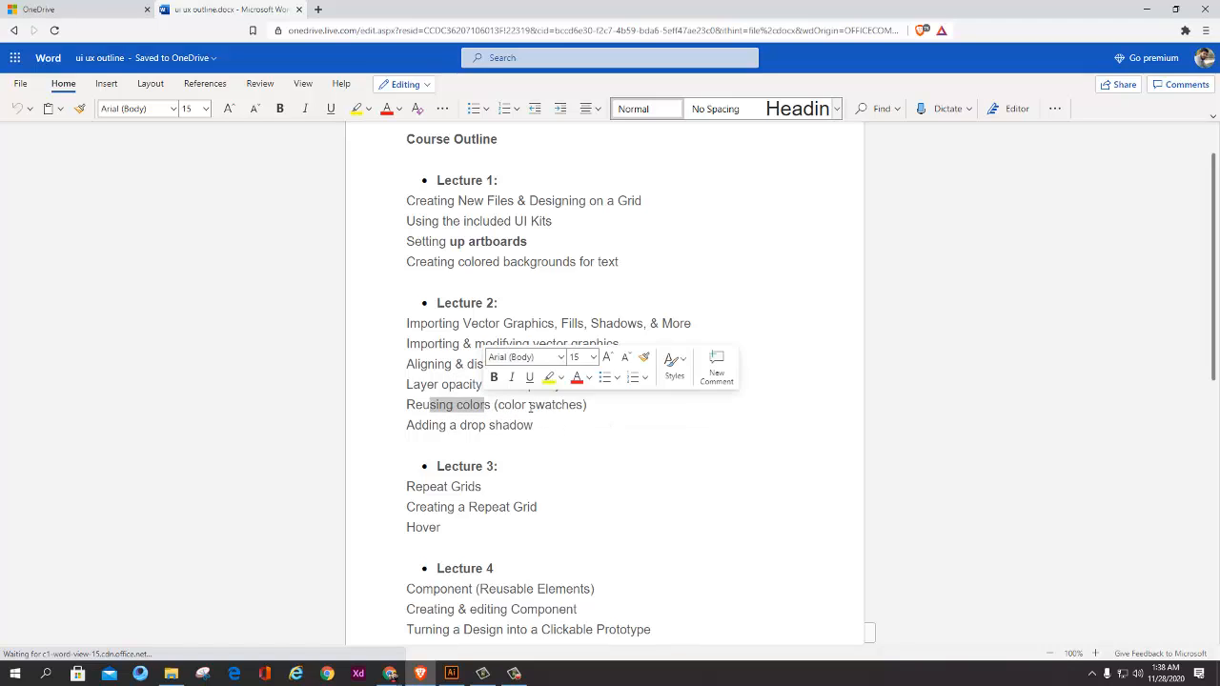
left_click(527, 405)
left_click_drag(415, 405, 456, 386)
left_click(521, 405)
left_click(497, 407)
left_click(497, 407)
left_click(409, 404)
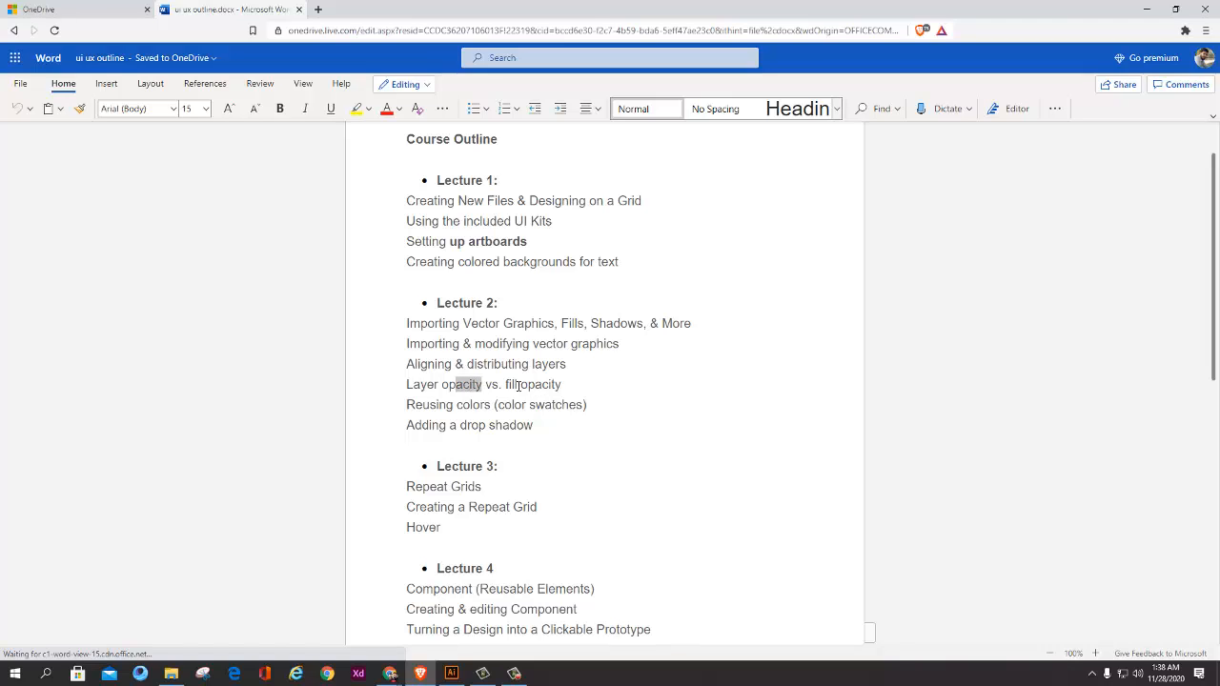
Step: Review the Lecture 2 topics on opacity, aligning and distributing layers, and importing and modifying vector graphics
left_click_drag(536, 385, 423, 364)
left_click_drag(528, 364, 418, 365)
left_click(579, 364)
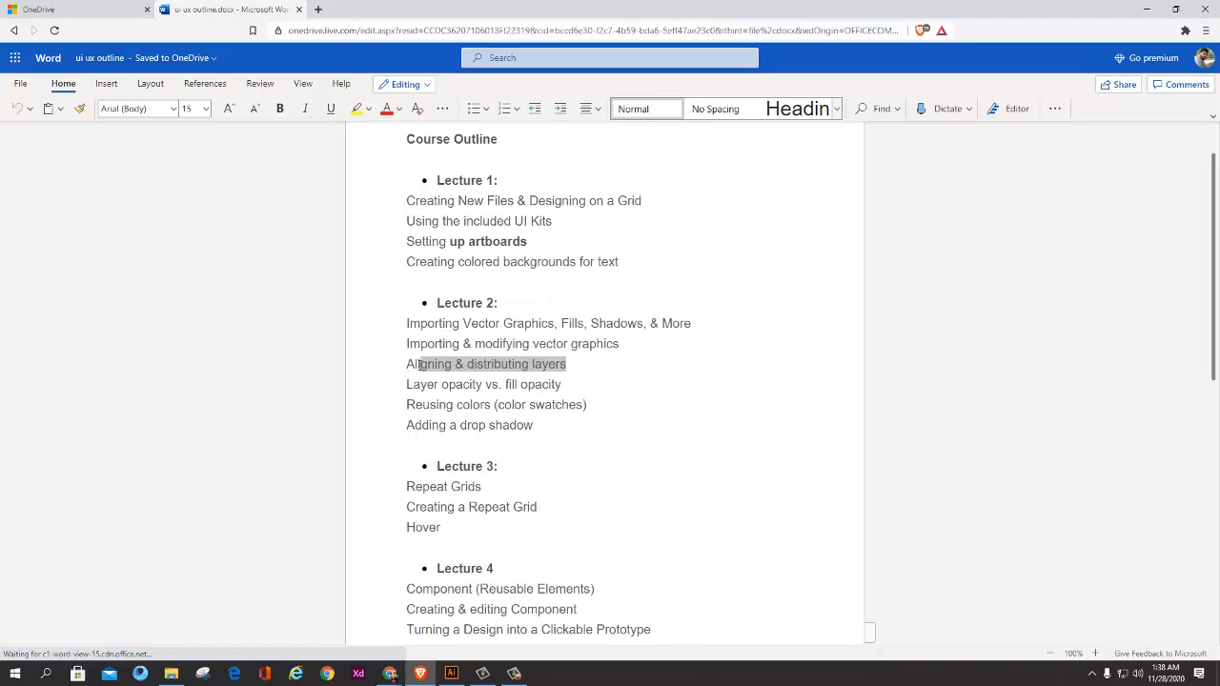
left_click(598, 366)
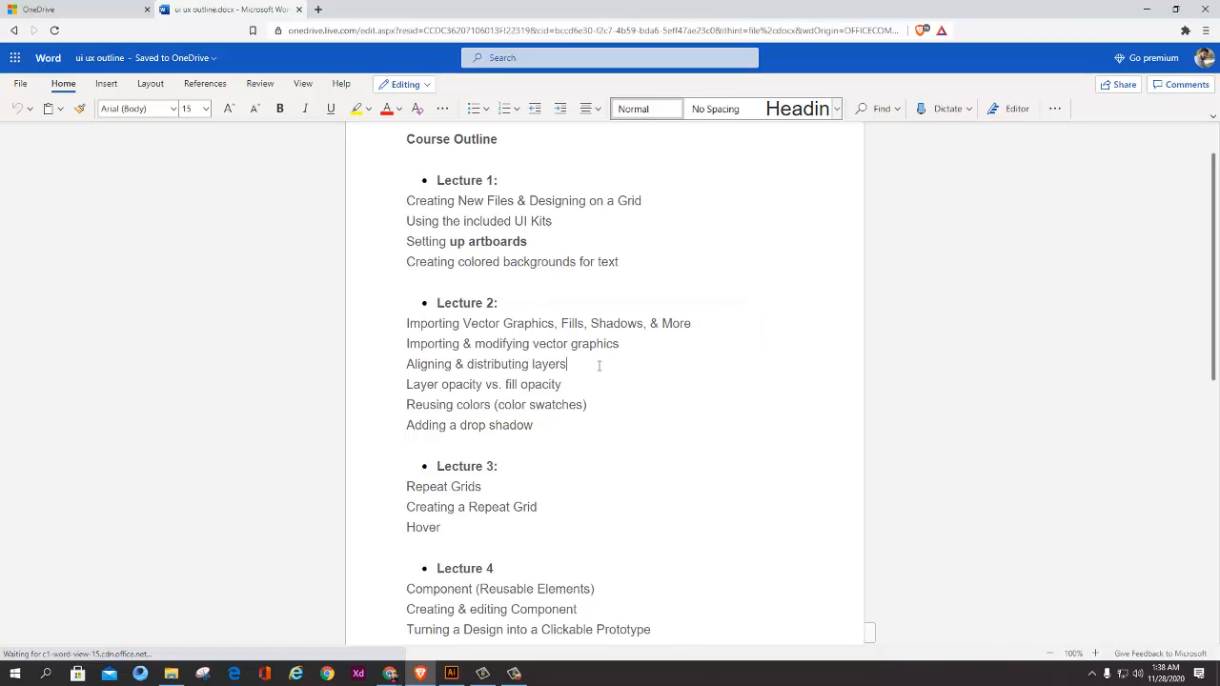
mouse_move(512, 326)
left_mouse_down()
mouse_move(451, 327)
mouse_move(506, 349)
left_mouse_up()
left_click(506, 345)
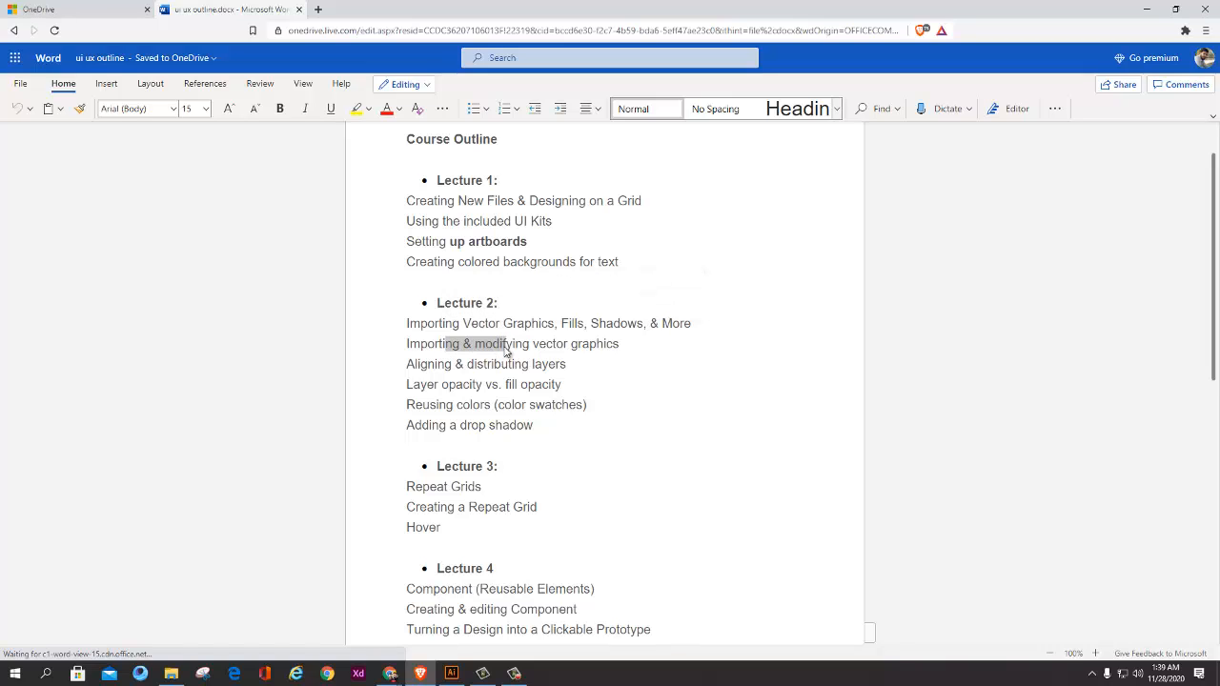
left_click_drag(619, 345, 484, 345)
left_click(607, 346)
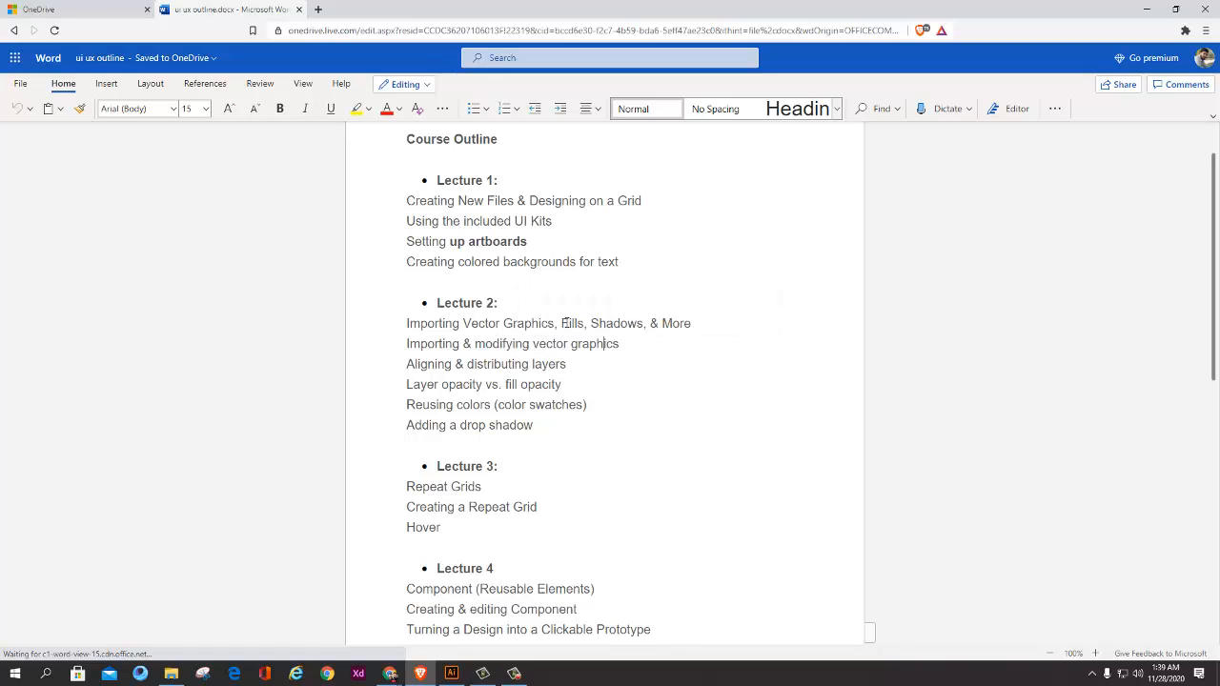
mouse_move(564, 324)
left_mouse_down()
mouse_move(605, 325)
mouse_move(568, 324)
left_mouse_up()
left_click(620, 341)
left_click(645, 348)
left_click_drag(514, 442, 399, 332)
left_click(622, 408)
Step: Launch Adobe XD, and bring up the 26232 [Converted].eps document in Illustrator
left_click(1147, 8)
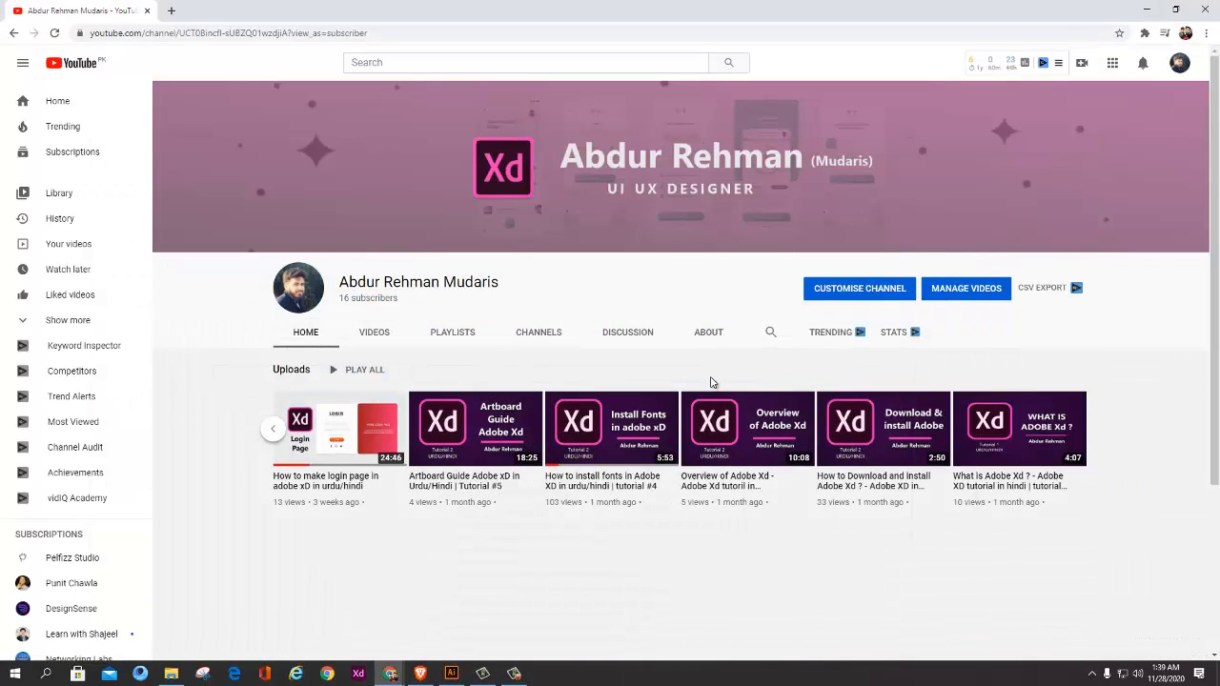
left_click(1147, 10)
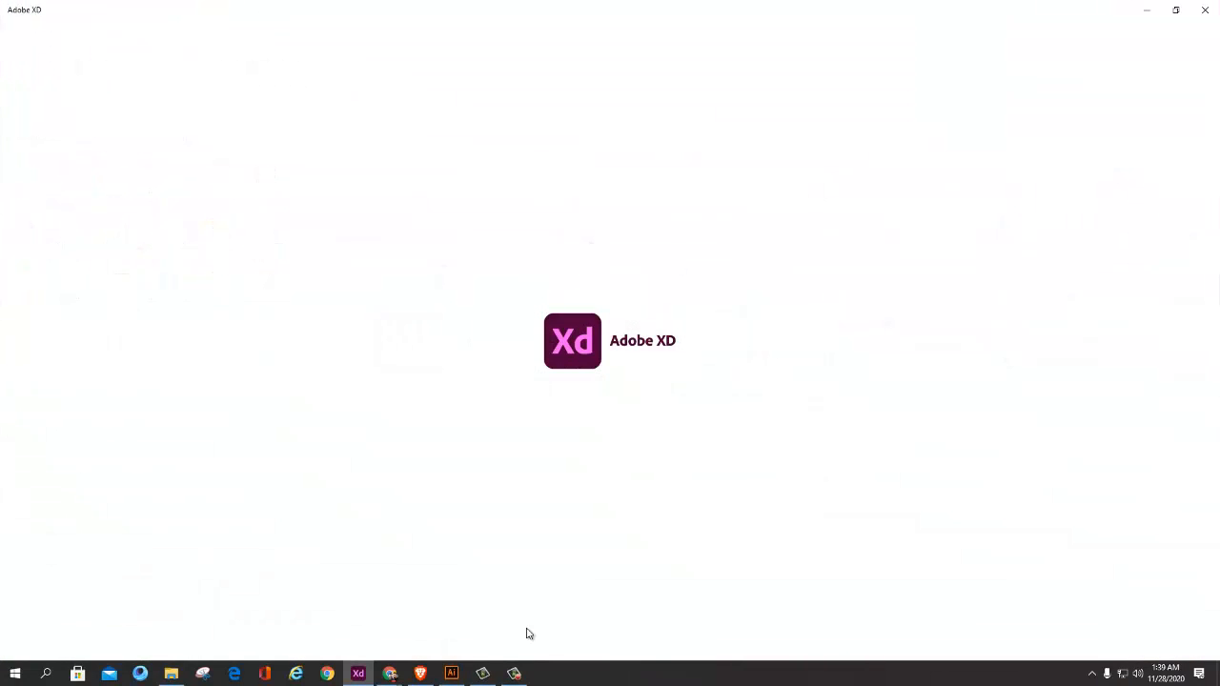
left_click(452, 672)
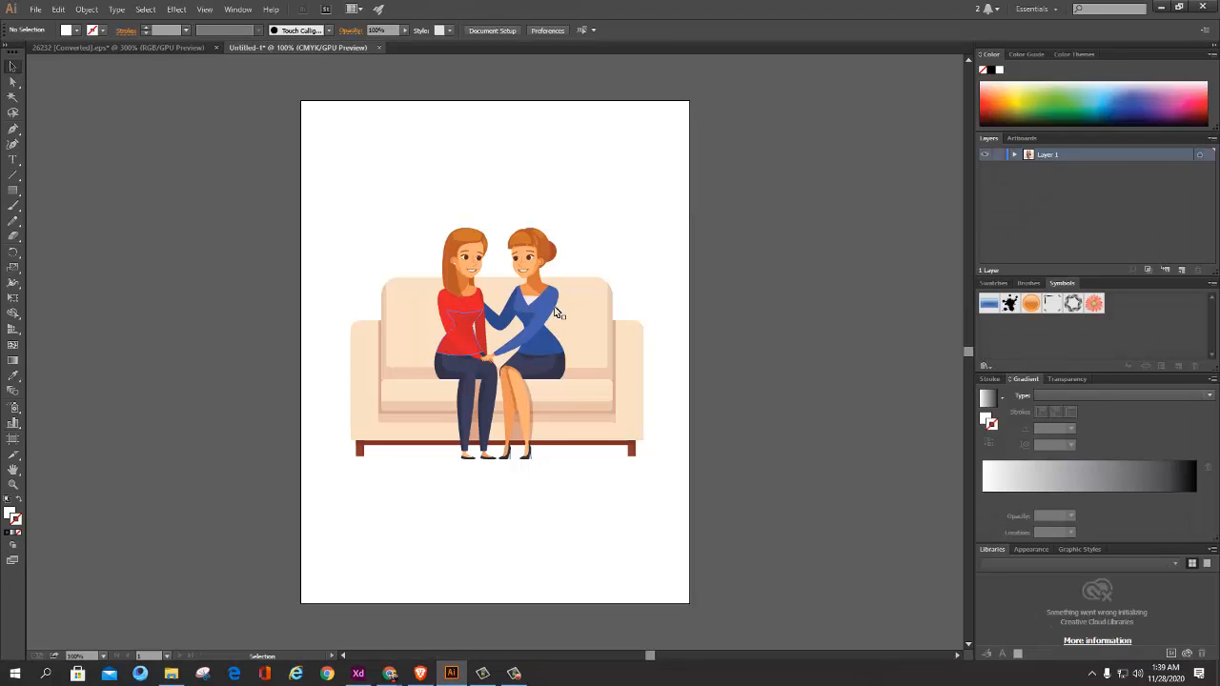
left_click(151, 46)
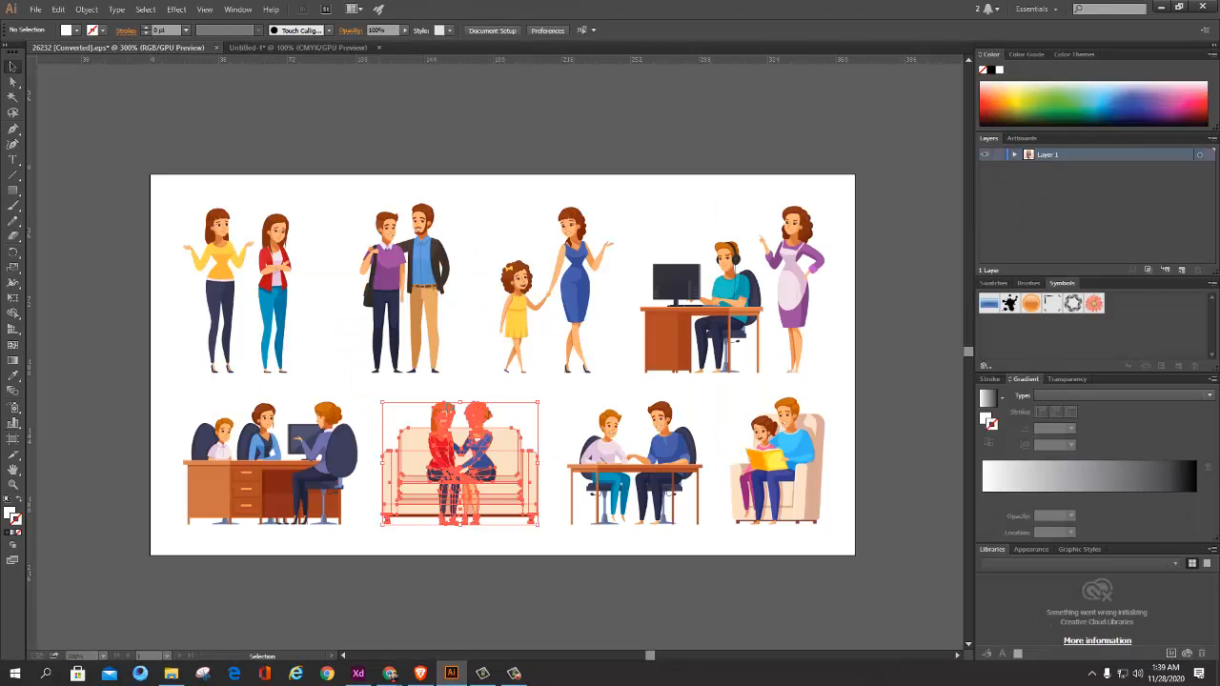
Step: Examine the character illustrations across the whole artboard of the 26232 file
scroll(505, 379, "down", 3)
left_click(571, 343)
scroll(571, 344, "up", 5)
key("space")
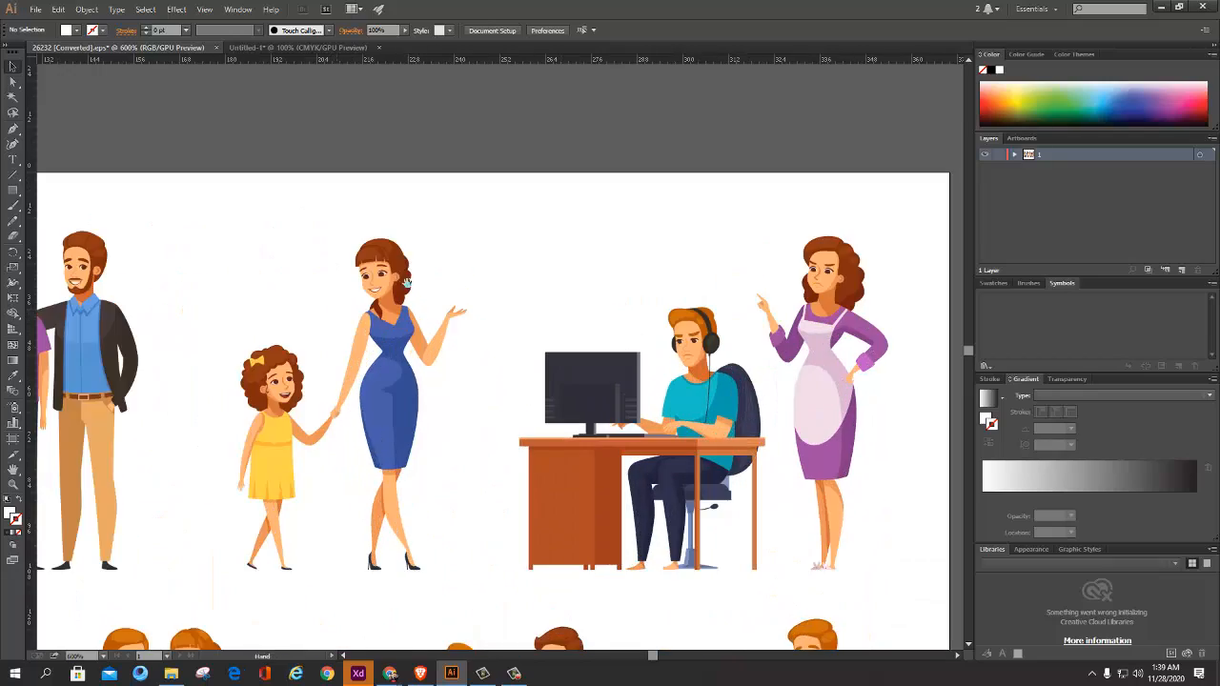
scroll(407, 282, "down", 5)
scroll(496, 297, "up", 4)
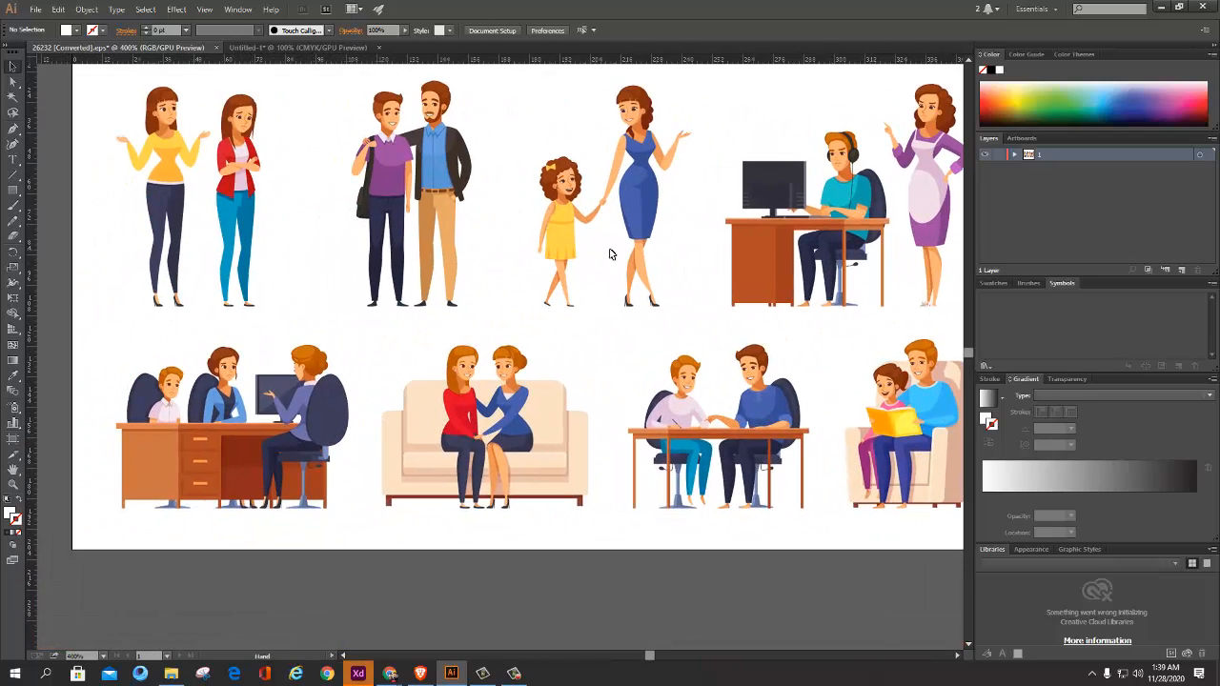
left_click_drag(484, 185, 501, 207)
scroll(623, 277, "down", 1)
left_click_drag(697, 262, 568, 267)
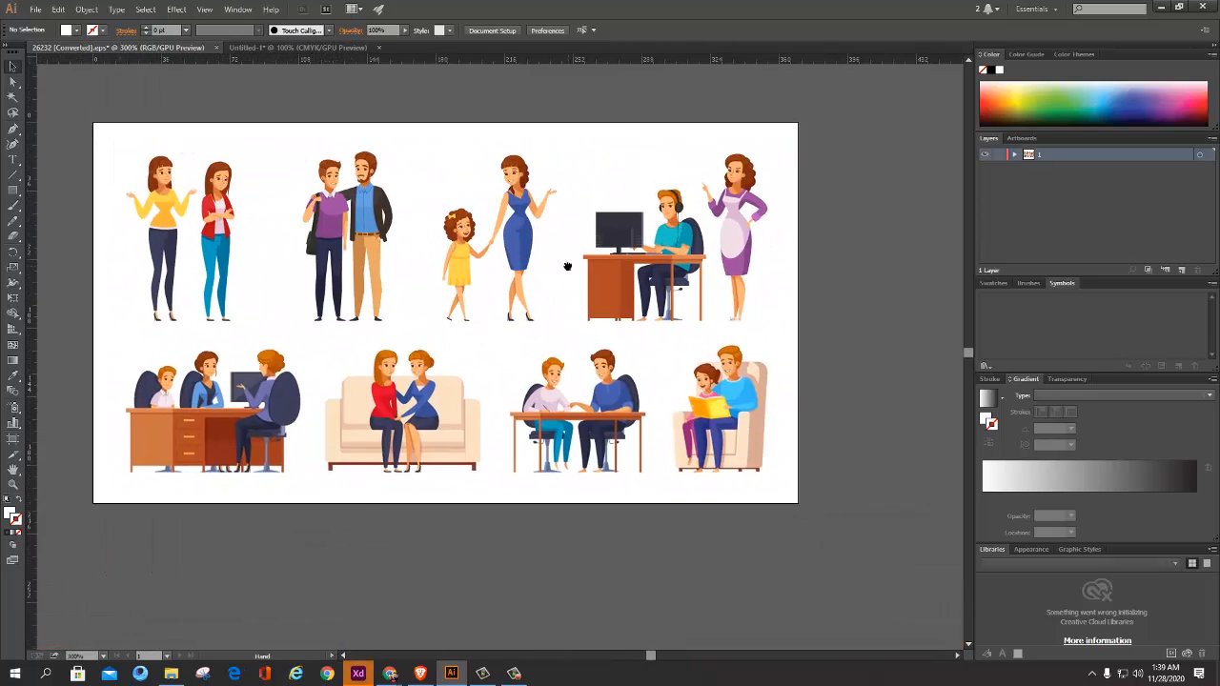
scroll(578, 288, "up", 1)
left_click_drag(335, 302, 506, 283)
left_click_drag(381, 219, 280, 225)
left_click_drag(722, 200, 602, 212)
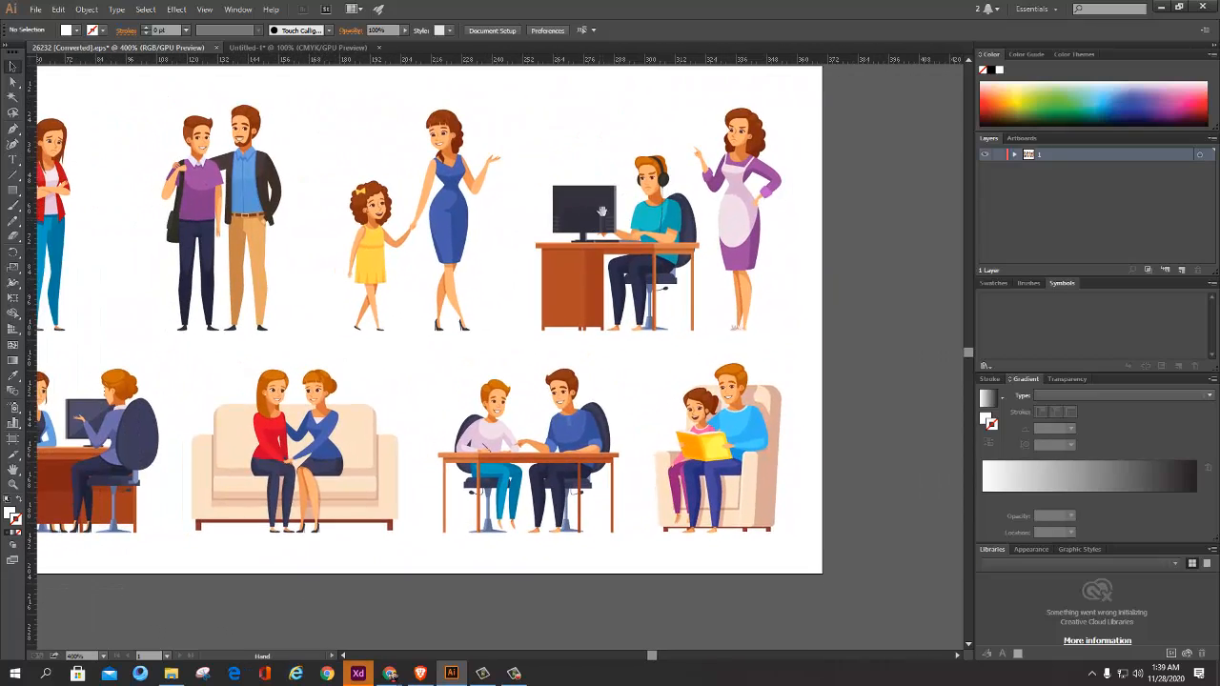
Step: Select the standing character pairs in turn to inspect how the figures are grouped, leaving nothing selected
left_click(719, 215)
left_click(473, 209)
left_click_drag(295, 194, 553, 207)
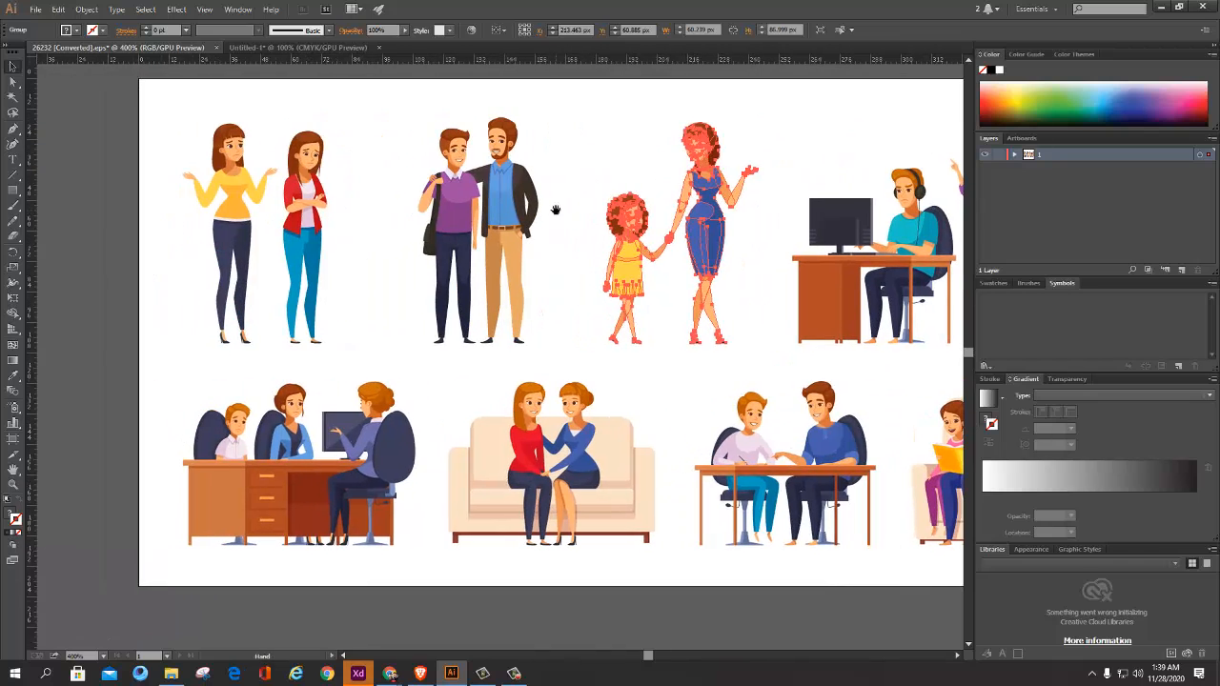
left_click(315, 192)
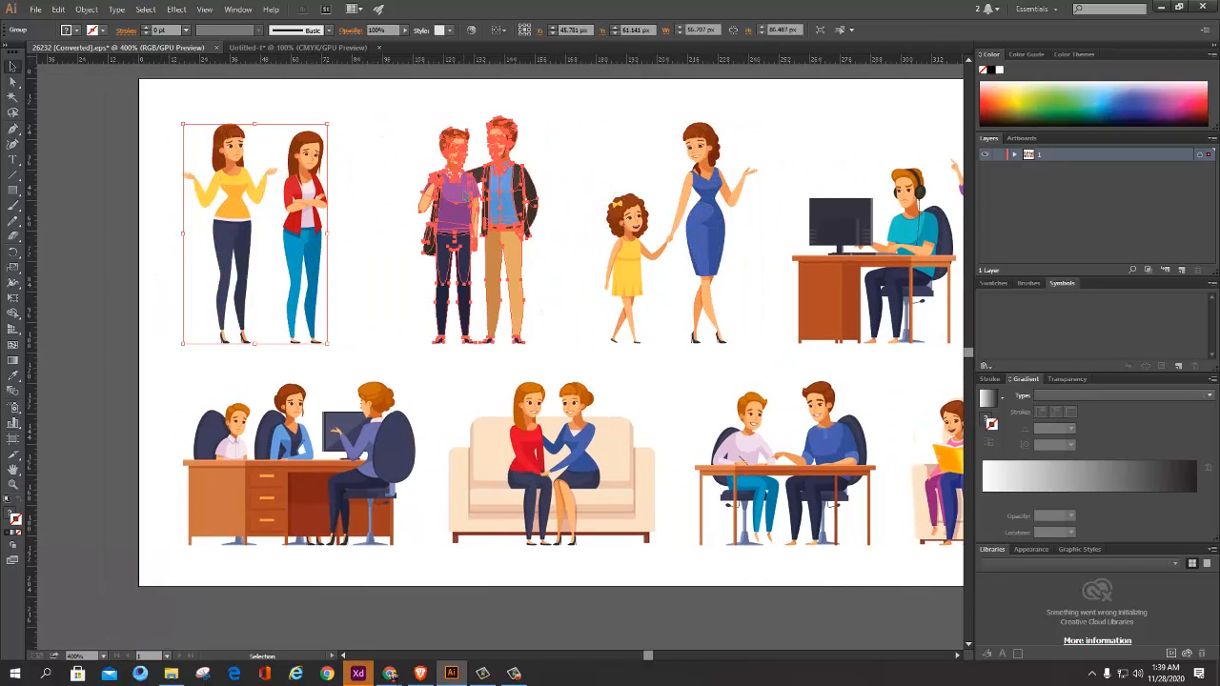
left_click(582, 256)
scroll(563, 257, "down", 1)
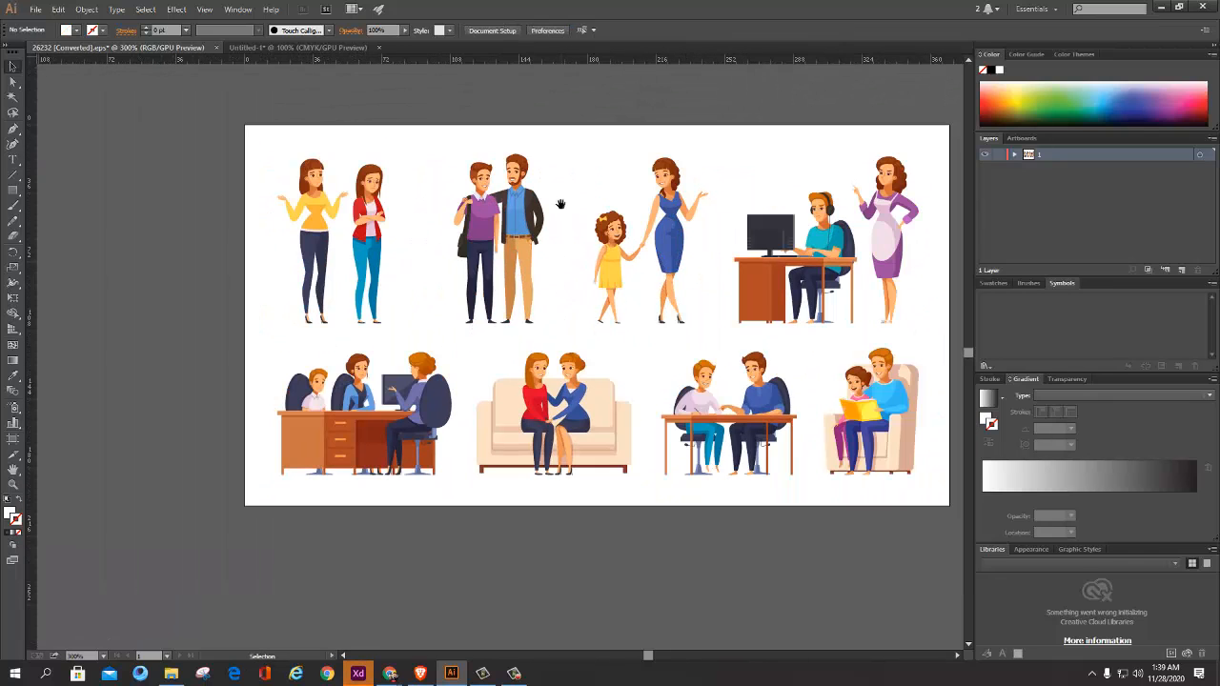
left_click_drag(531, 217, 525, 257)
Step: Switch to Adobe XD, create a Web 1920 document and maximize its window
key("alt+Tab")
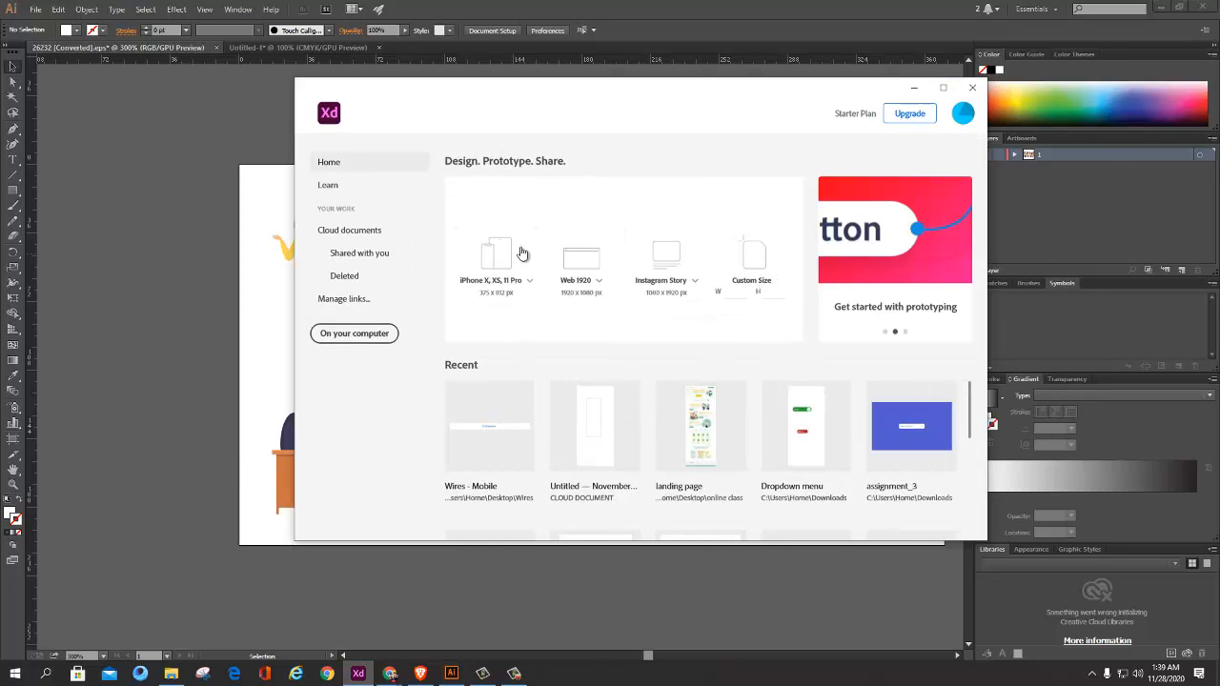
left_click(575, 267)
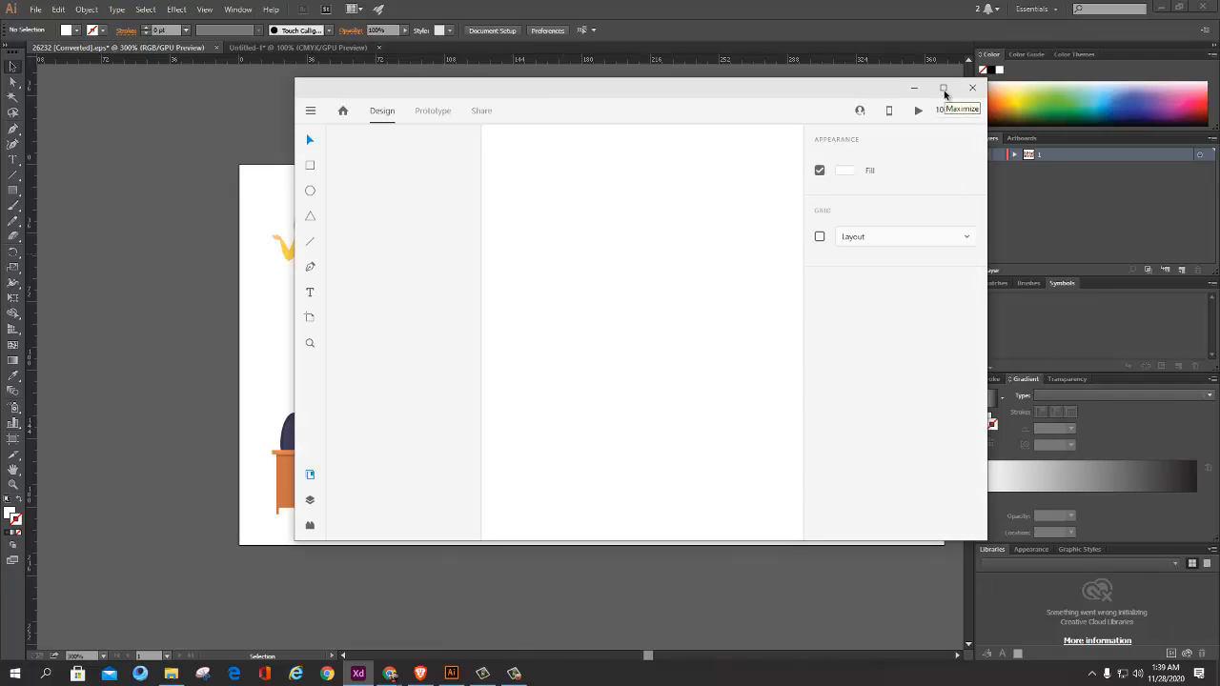
left_click(944, 89)
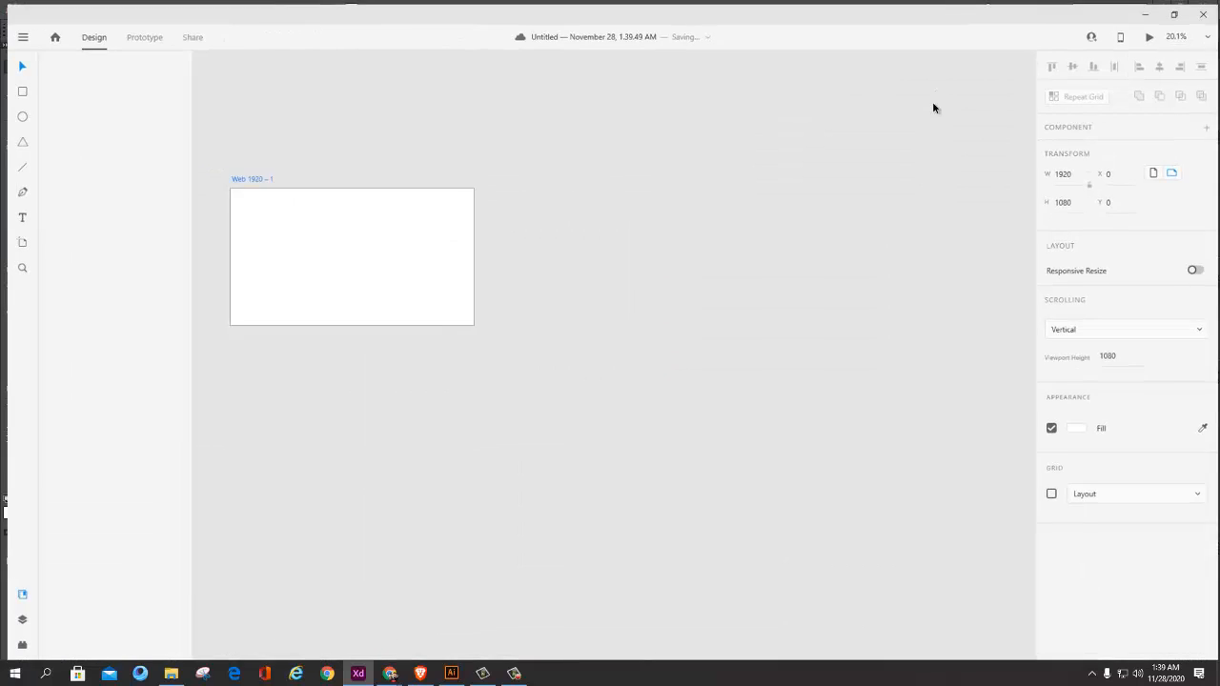
Step: Move the Web 1920 artboard to about X 1529, Y 289 on the canvas
scroll(420, 258, "up", 3)
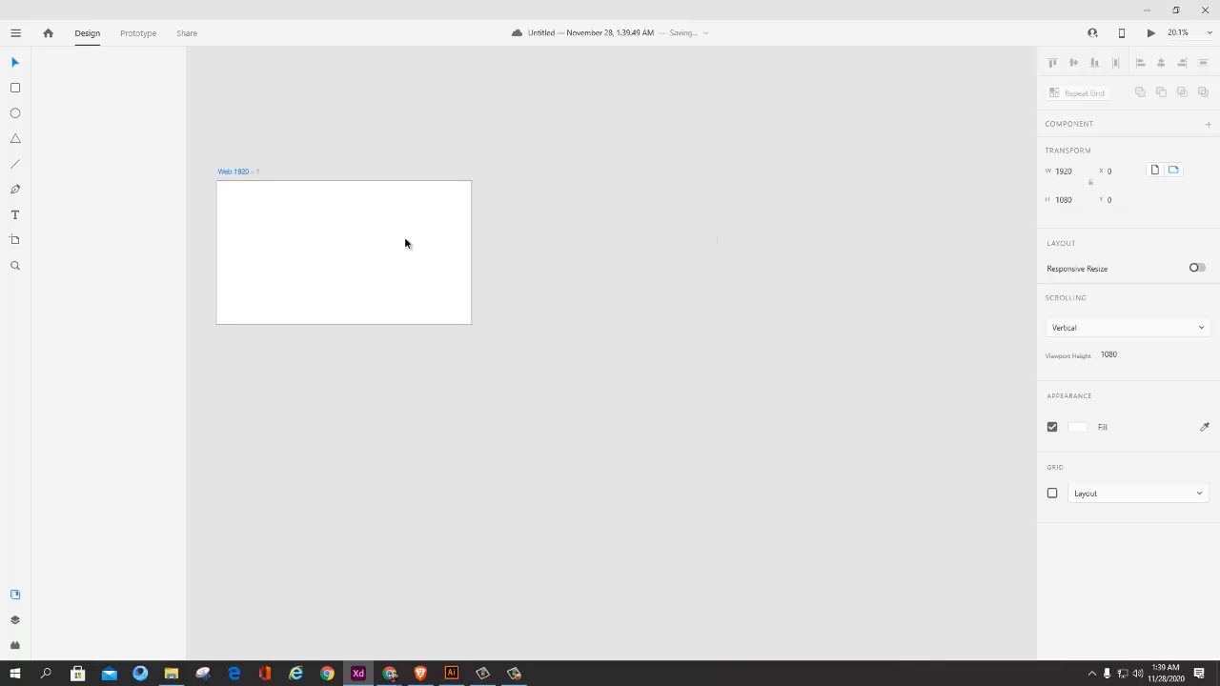
left_click_drag(404, 236, 564, 290)
scroll(556, 295, "up", 1)
scroll(510, 289, "up", 2)
left_click_drag(479, 286, 699, 289)
scroll(624, 296, "down", 3)
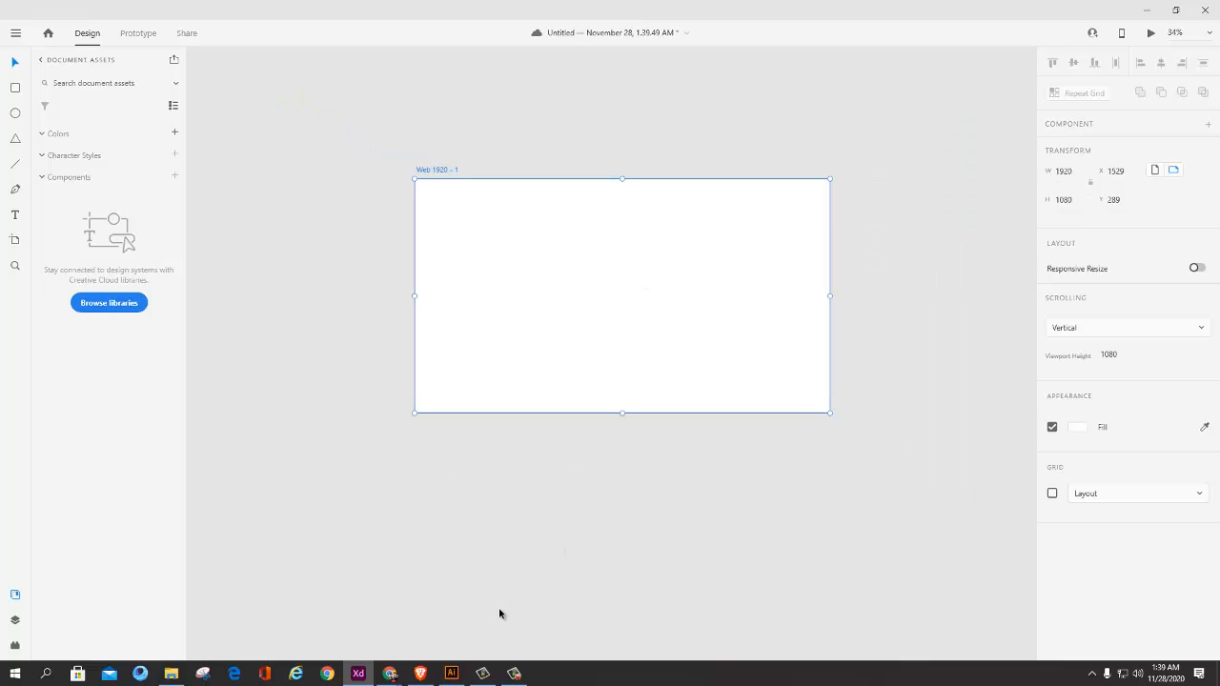
left_click(451, 673)
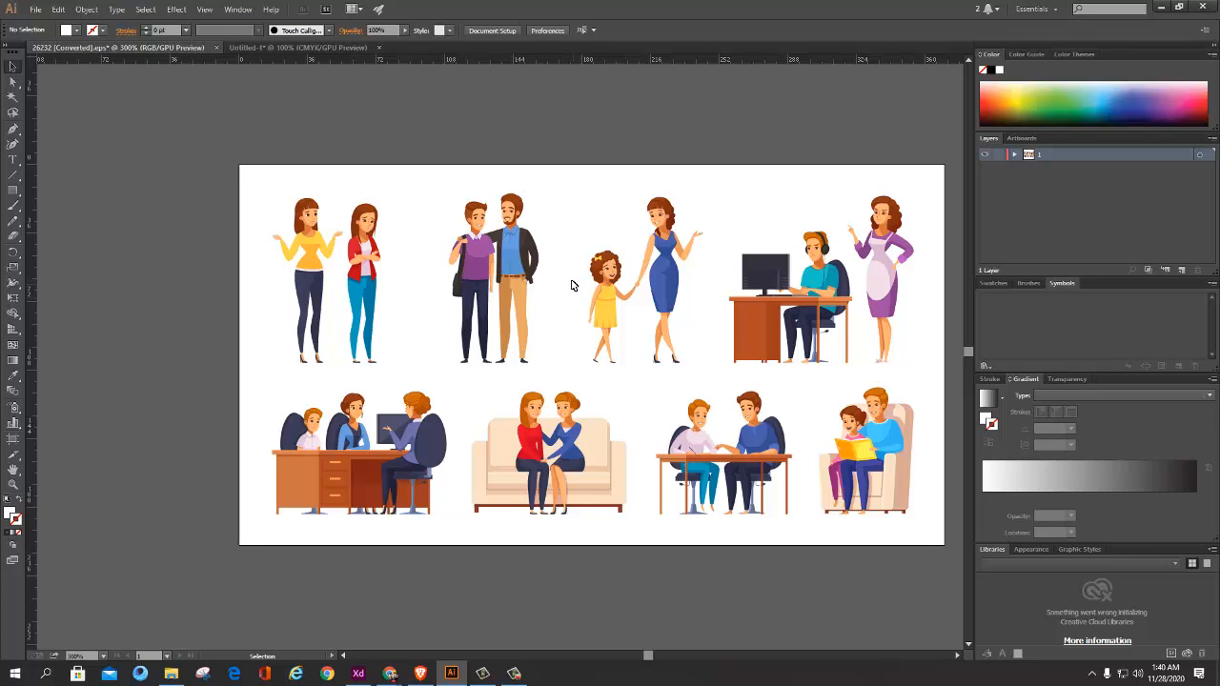
left_click(493, 258)
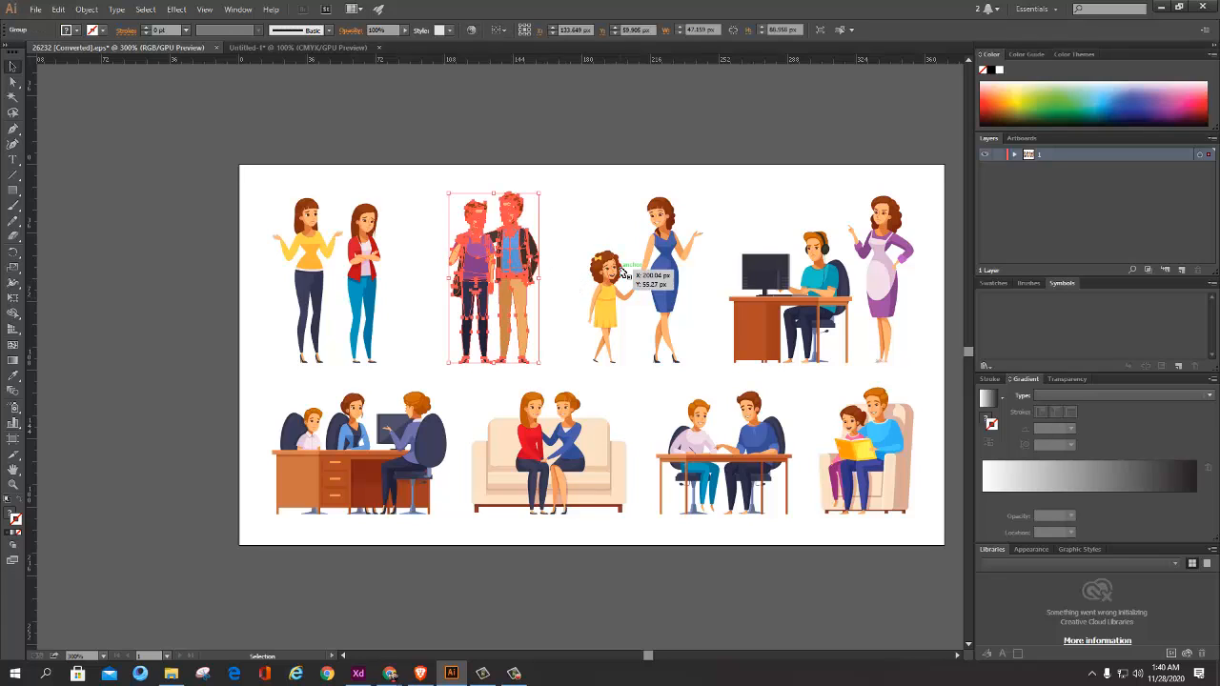
right_click(515, 253)
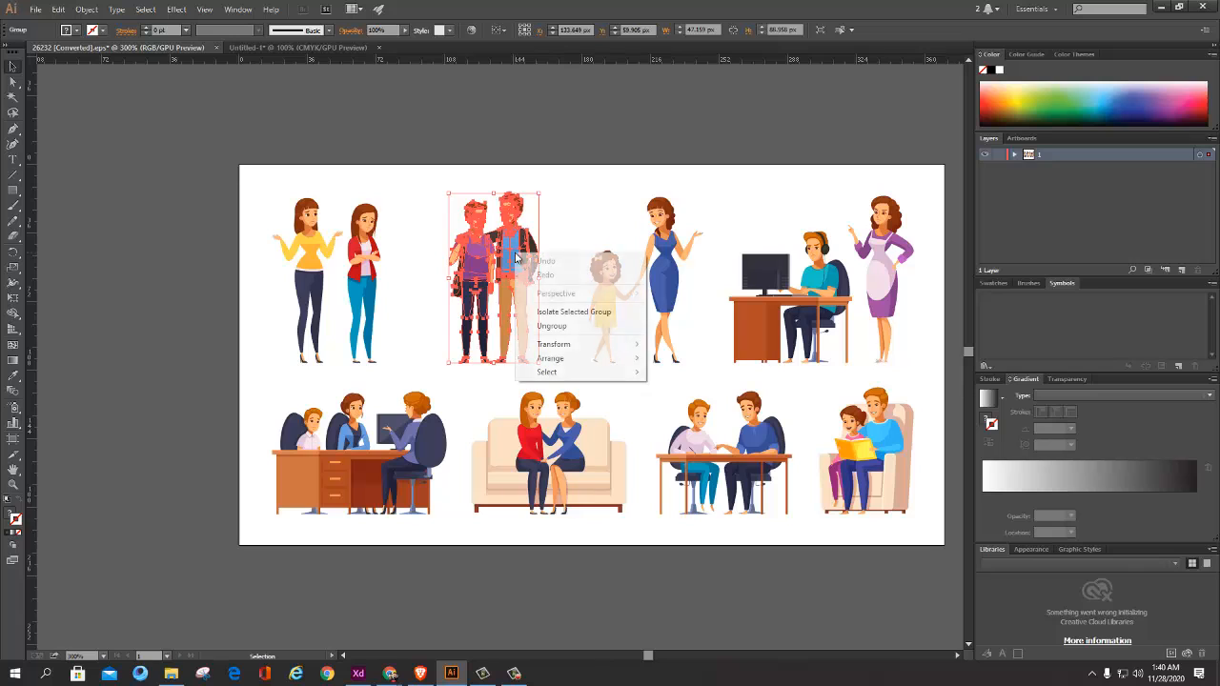
left_click(463, 297)
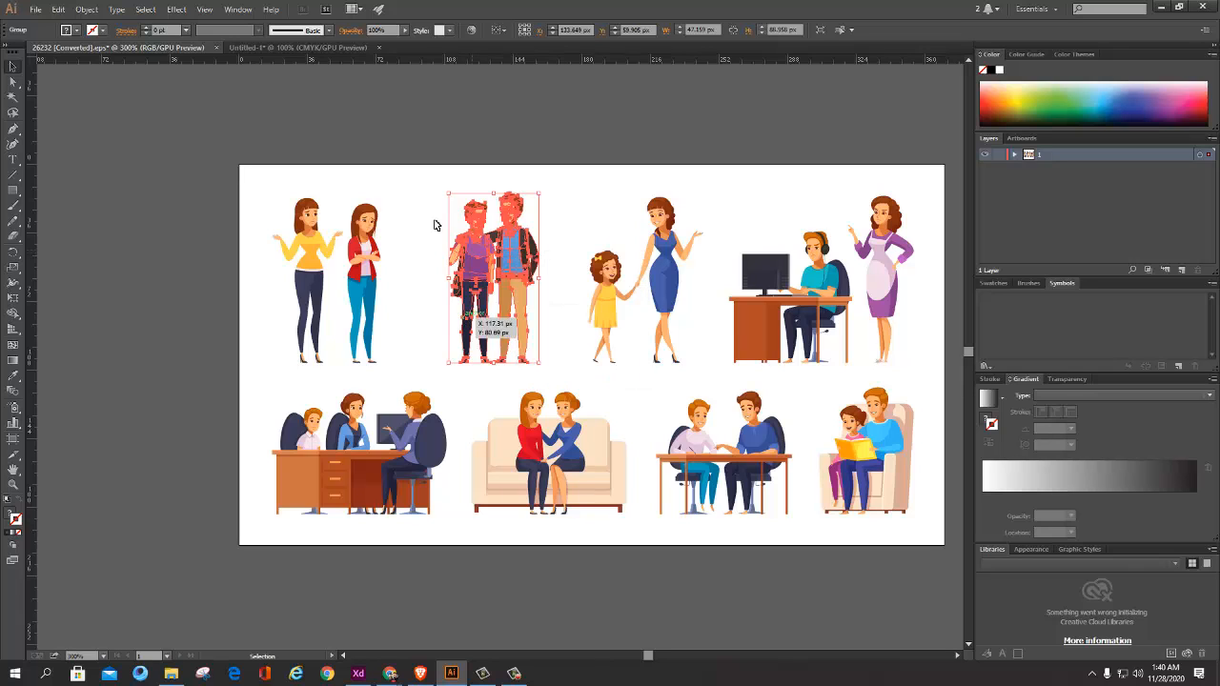
left_click_drag(441, 179, 540, 379)
key("a")
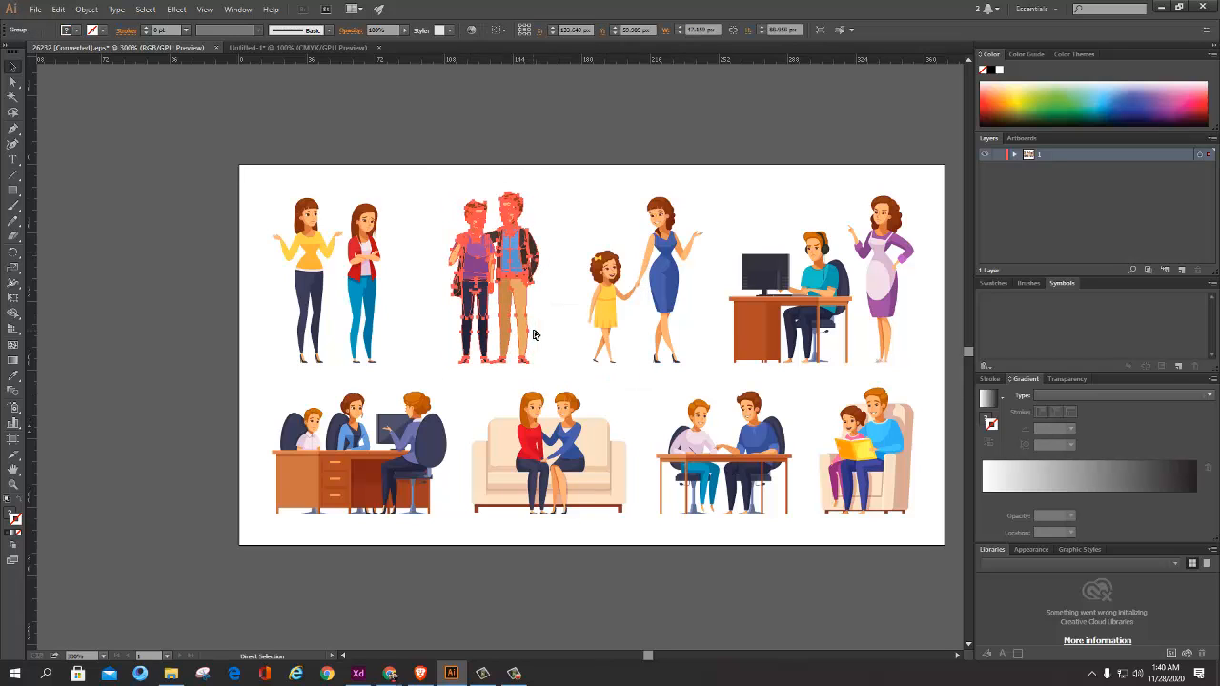
left_click(357, 673)
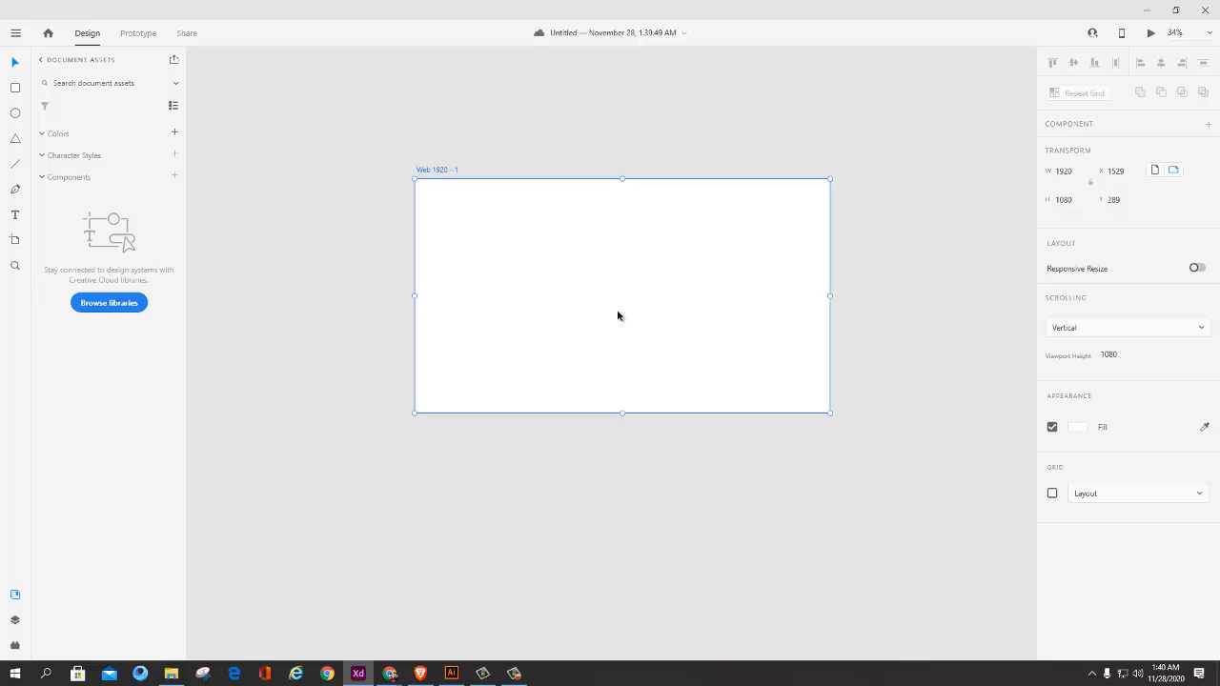
left_click(621, 375)
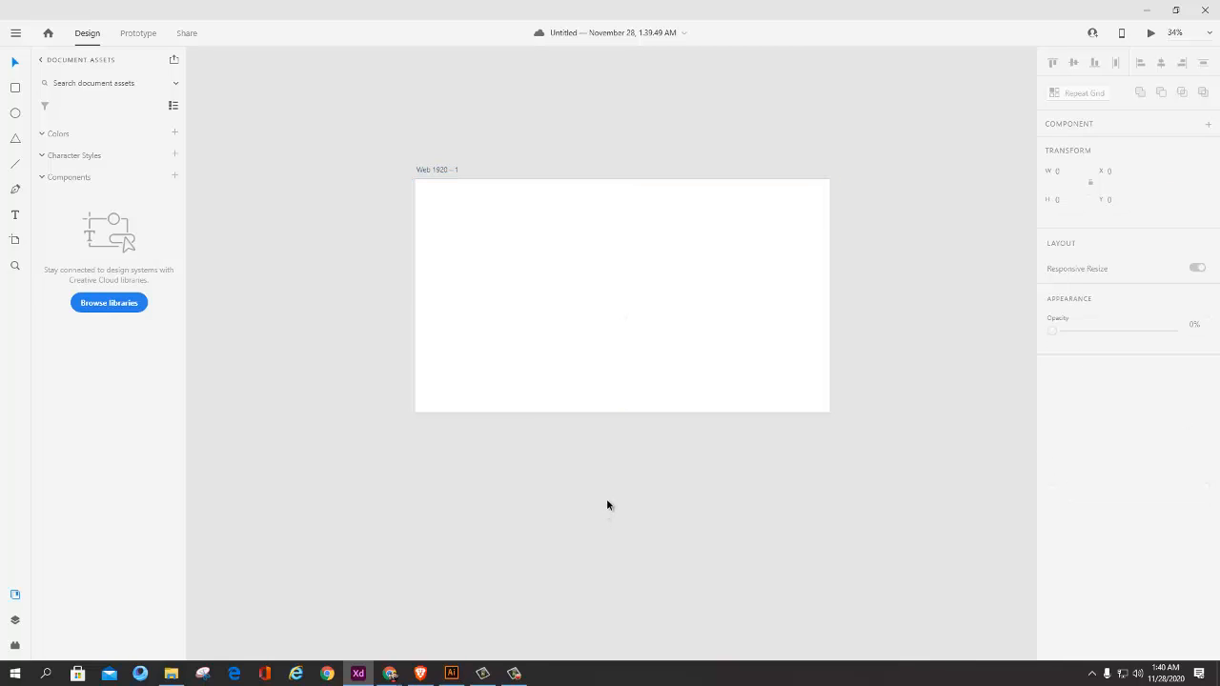
Step: Copy the group of the two standing men from Illustrator and paste it onto the Web 1920 artboard in Adobe XD
key("alt+Tab")
left_click(598, 231)
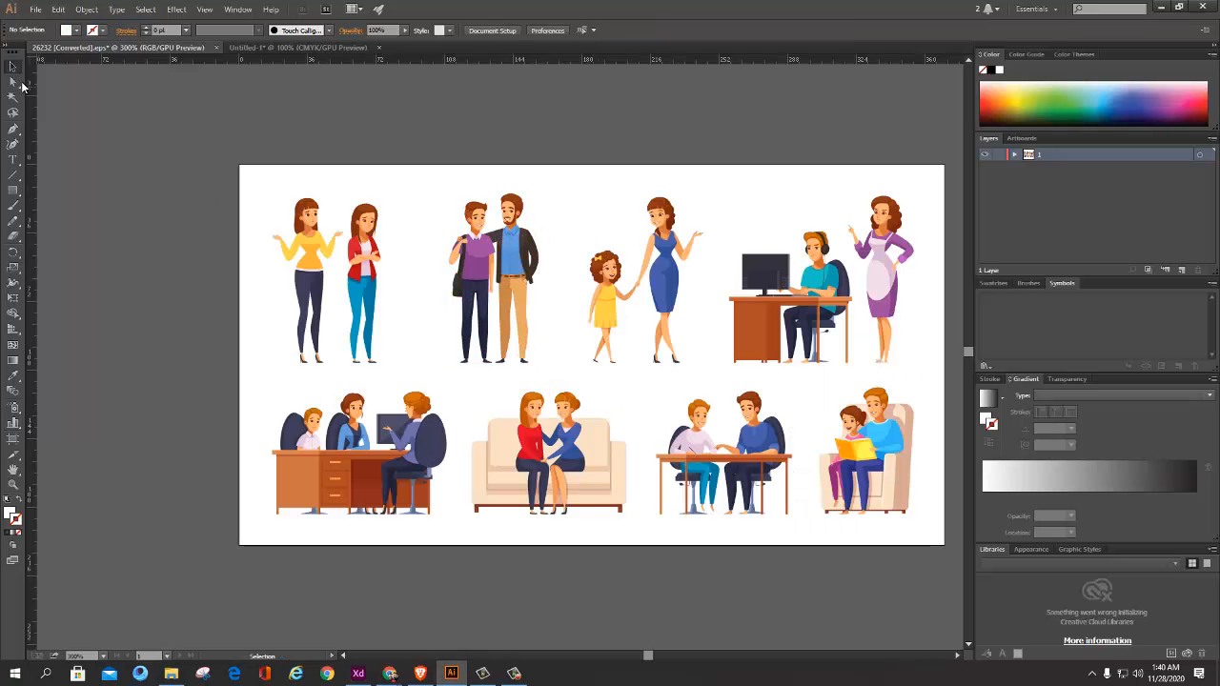
left_click(13, 82)
left_click(502, 267)
left_click(14, 67)
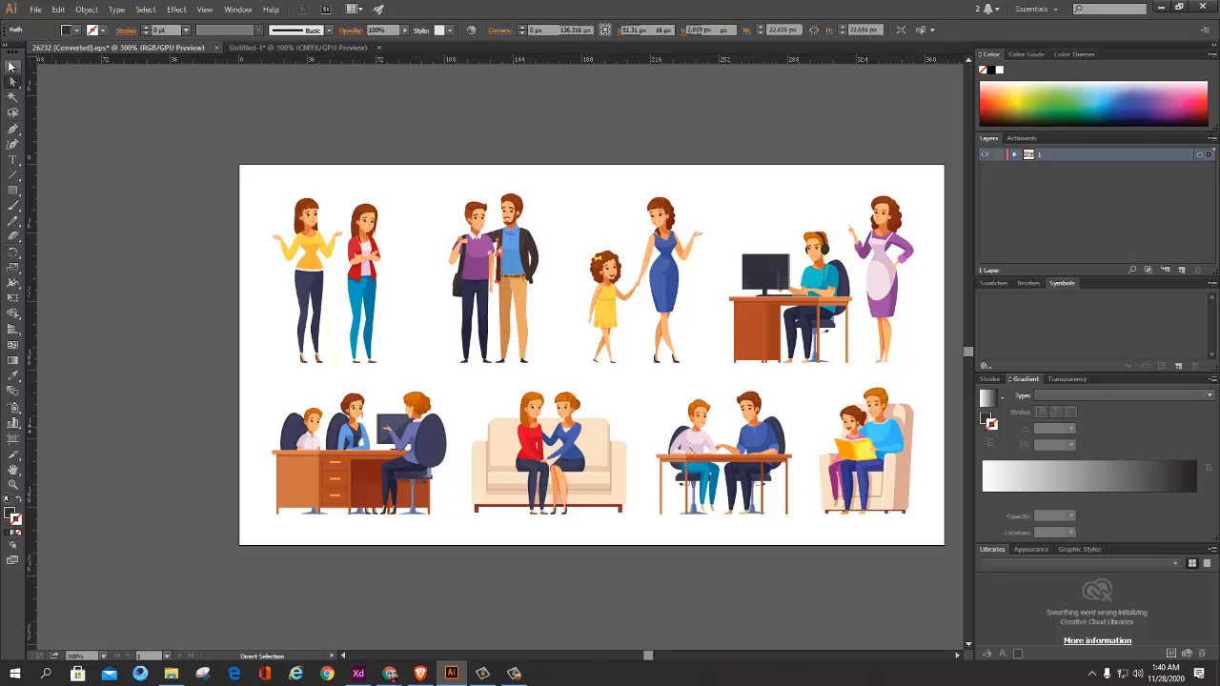
left_click(523, 256)
key("ctrl+c")
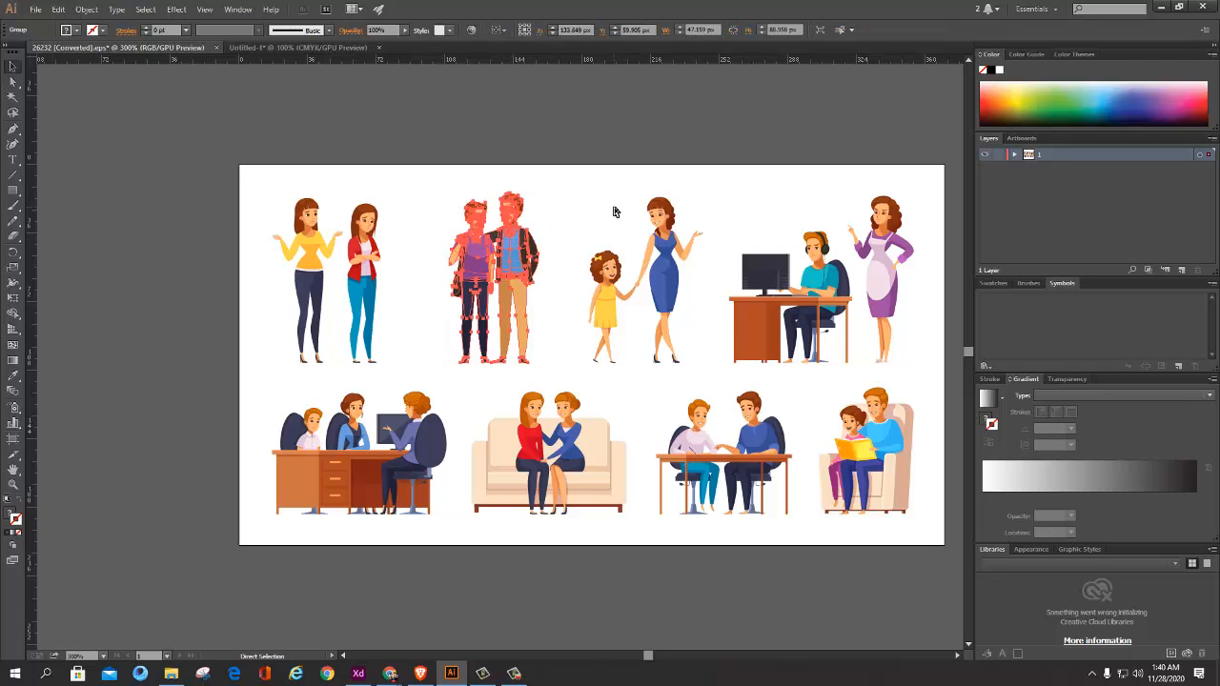
key("alt+Tab")
key("ctrl+v")
left_click(618, 321)
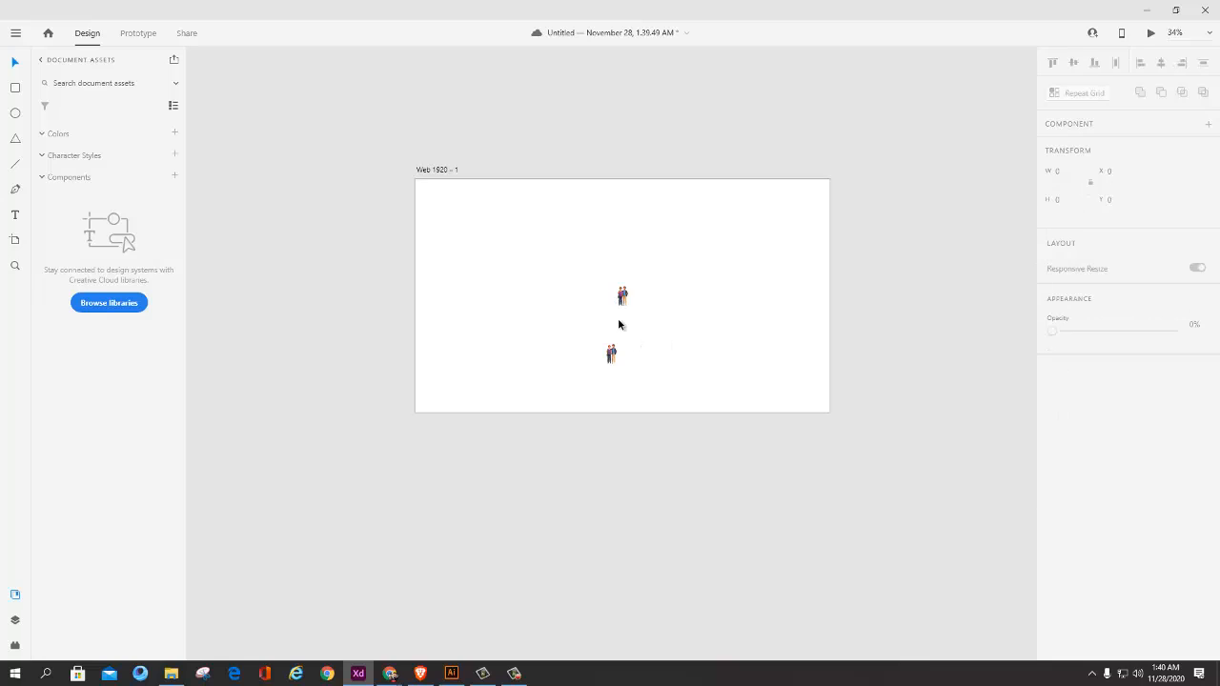
Step: Enlarge the upper pasted pair of men and delete the smaller duplicate below it
scroll(619, 322, "up", 5)
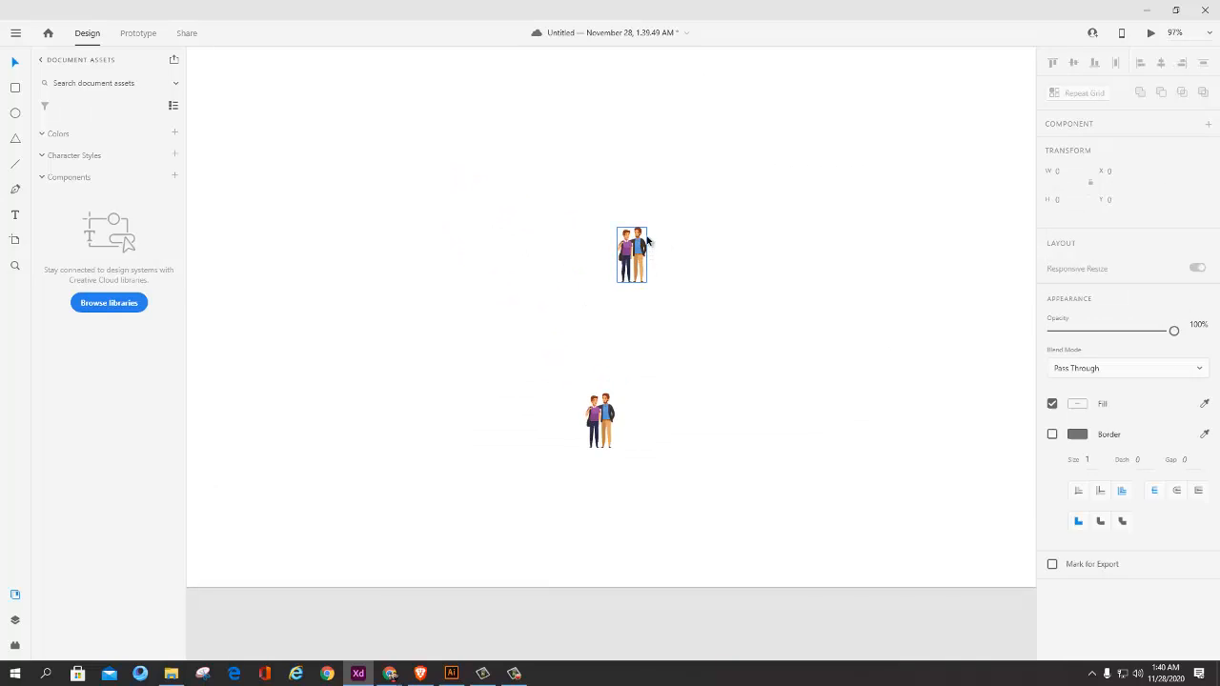
left_click_drag(647, 229, 705, 249)
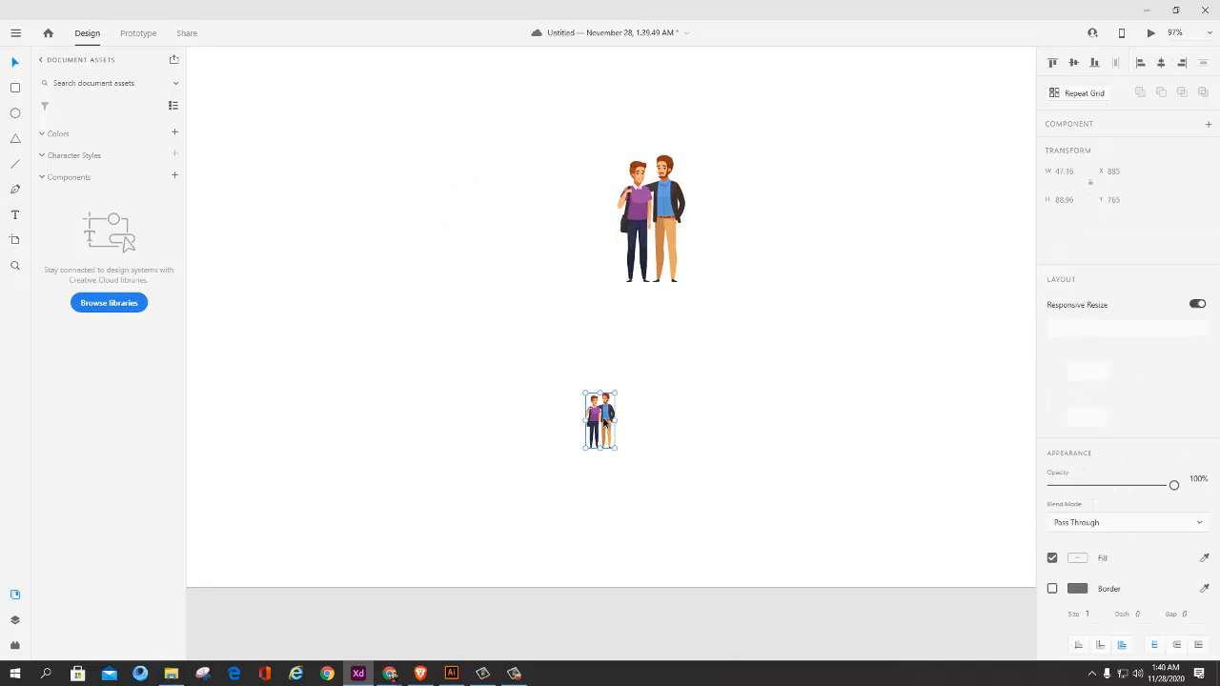
key("Delete")
scroll(667, 315, "down", 5)
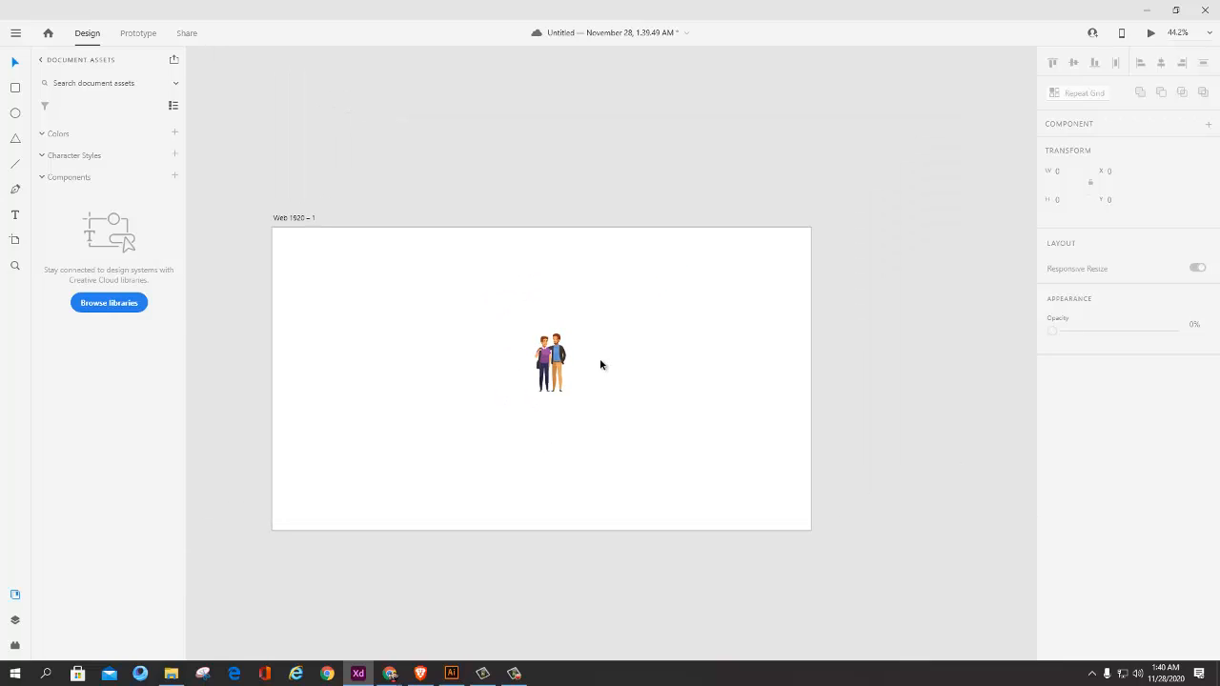
Step: Scale the pair of men up to about 540 × 1018 so it nearly fills the artboard's height
left_click(558, 347)
left_click_drag(568, 334, 521, 425)
left_click_drag(539, 342, 699, 276)
mouse_move(578, 351)
left_mouse_down()
mouse_move(578, 331)
mouse_move(583, 343)
left_mouse_up()
left_click_drag(607, 267, 628, 226)
left_click_drag(587, 324, 591, 326)
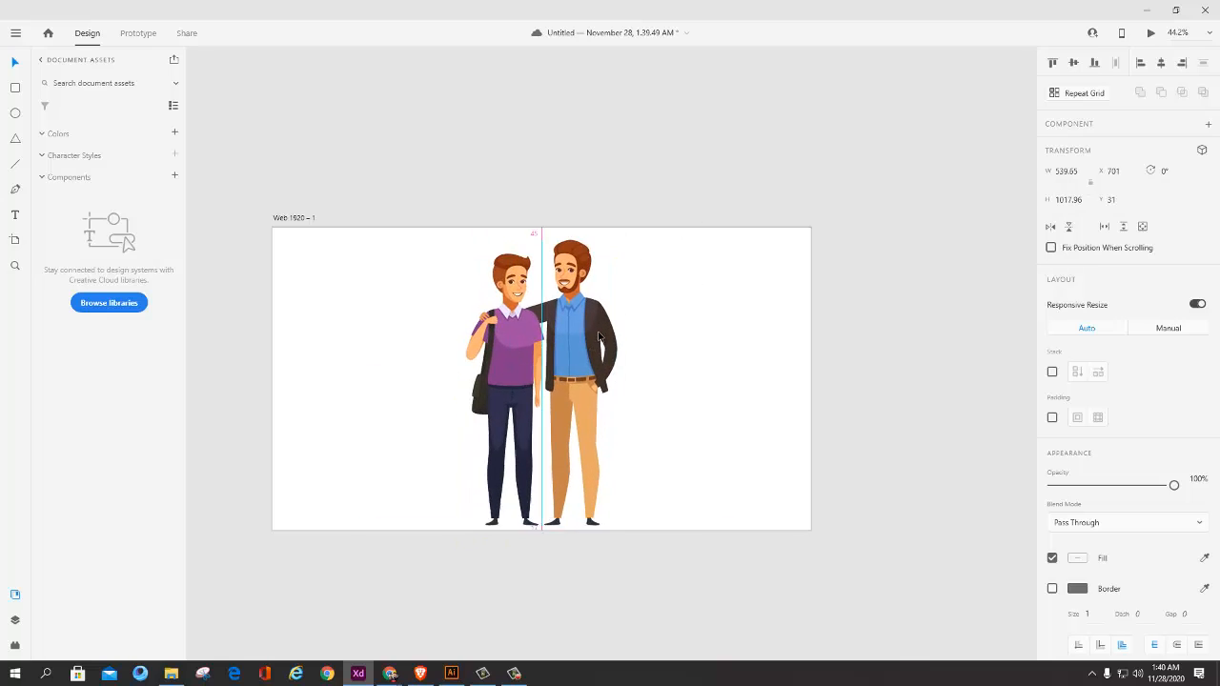
Step: Move the enlarged pair of men to about X 664, Y 31 on the artboard
scroll(590, 326, "up", 3)
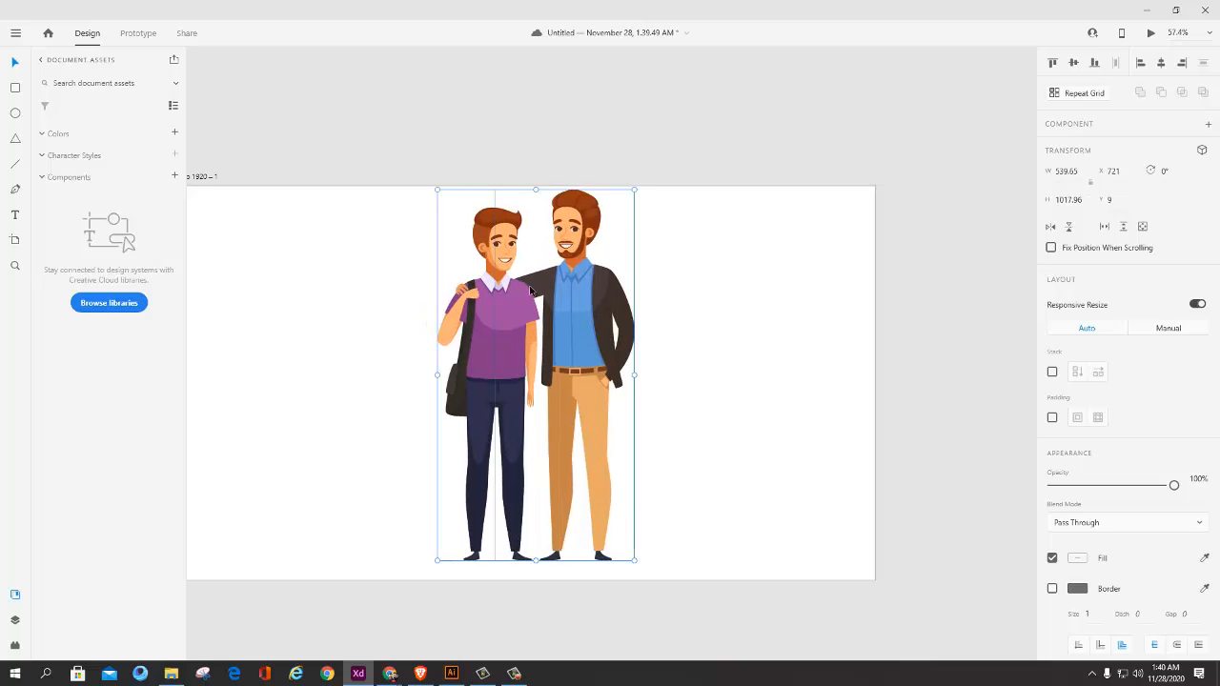
left_click_drag(570, 246, 662, 235)
left_click_drag(668, 284, 634, 294)
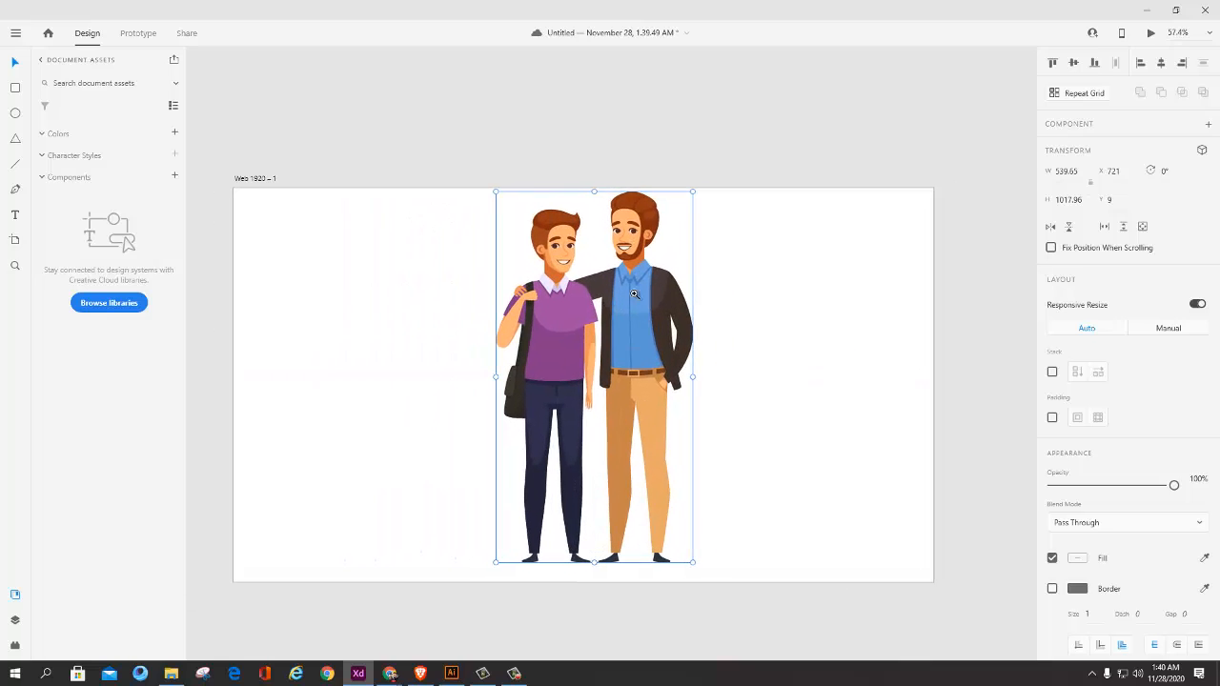
left_click_drag(643, 336, 640, 336)
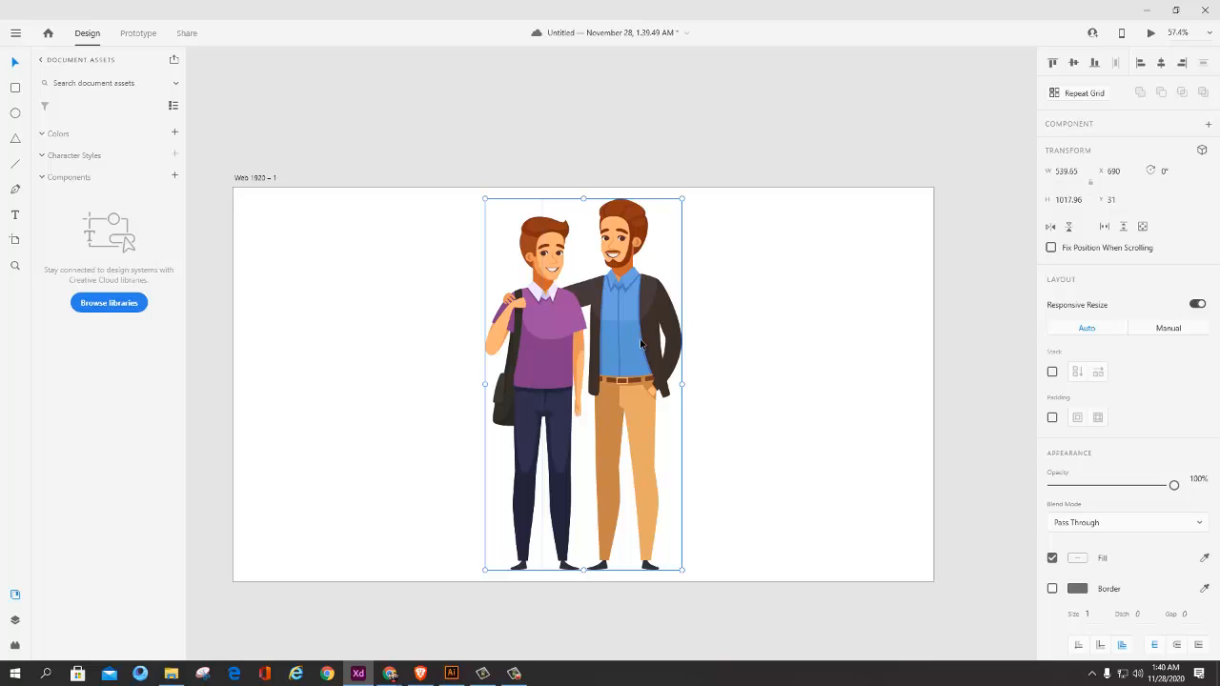
left_click_drag(640, 343, 615, 353)
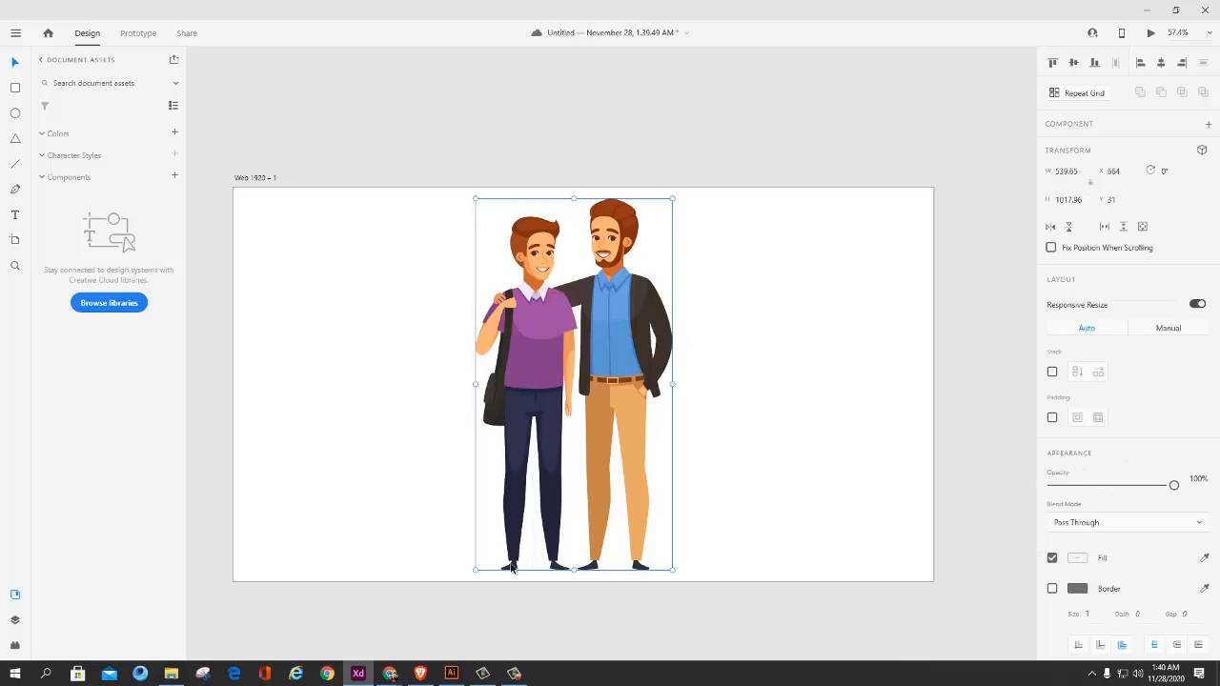
Step: Switch to Illustrator to view the source illustrations with nothing selected, and return to Adobe XD
left_click(452, 672)
left_click(624, 204)
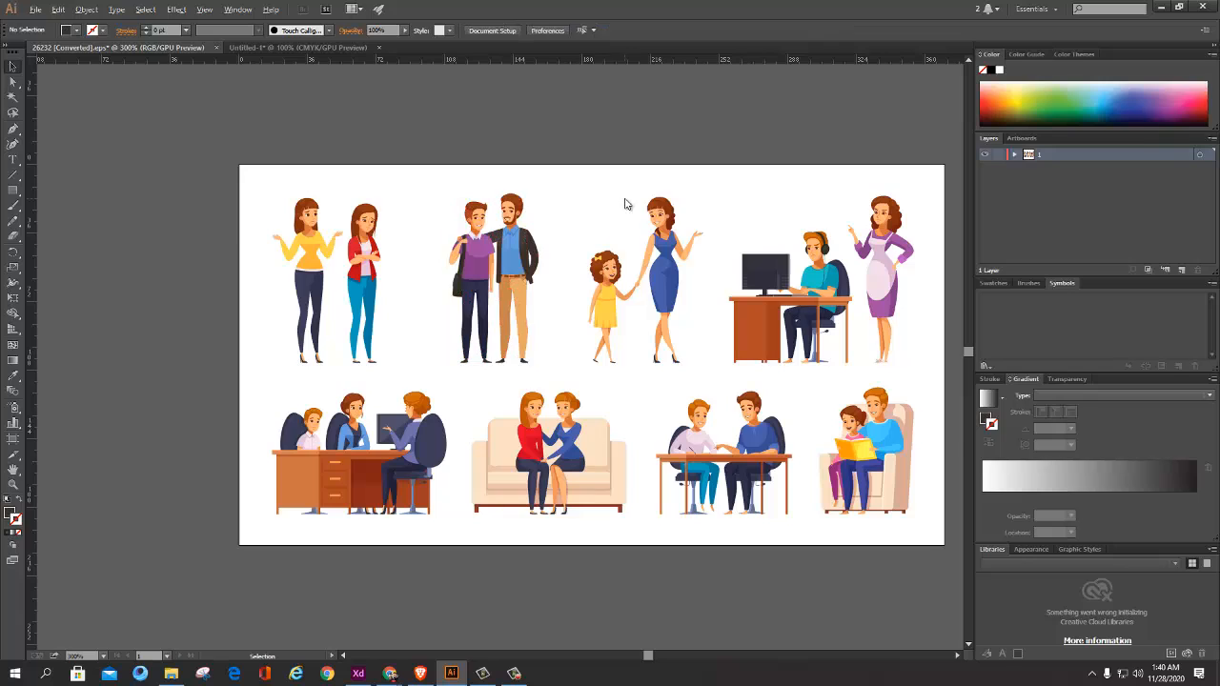
key("alt+Tab")
Step: Move the pair of men to about X 690, Y 23 and ungroup it into separate figures
key("Delete")
left_click_drag(670, 324, 635, 320)
scroll(638, 322, "up", 5)
scroll(635, 303, "down", 5)
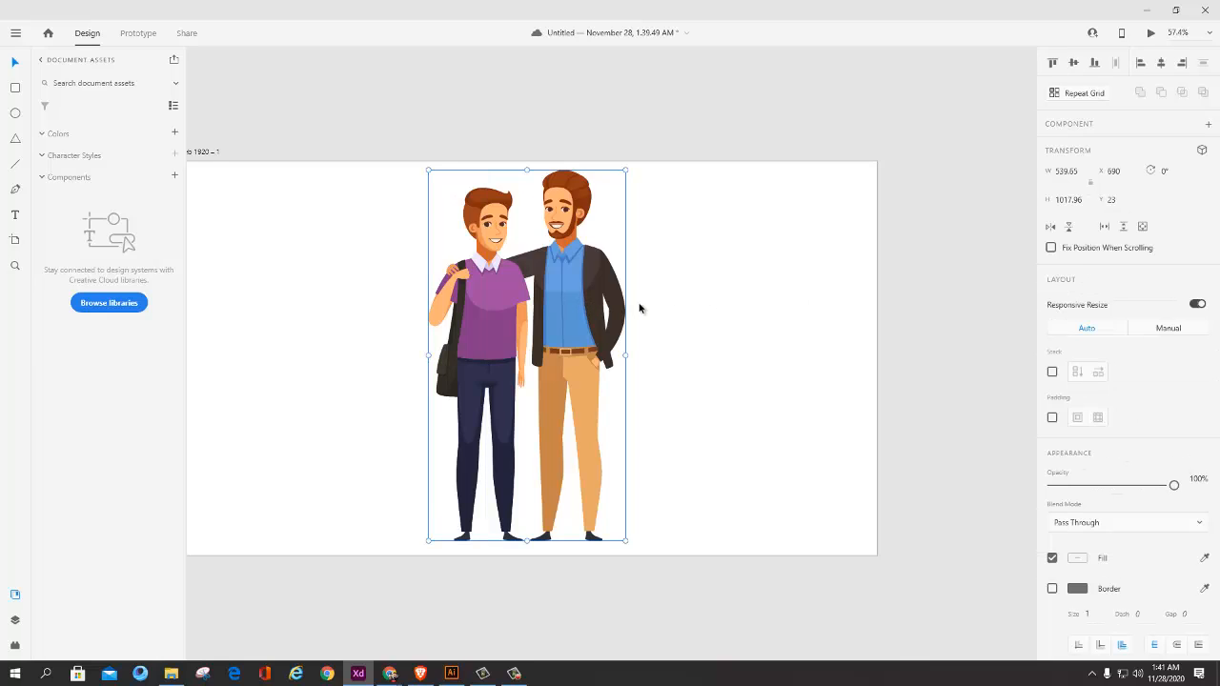
key("ctrl+shift+g")
left_click(690, 272)
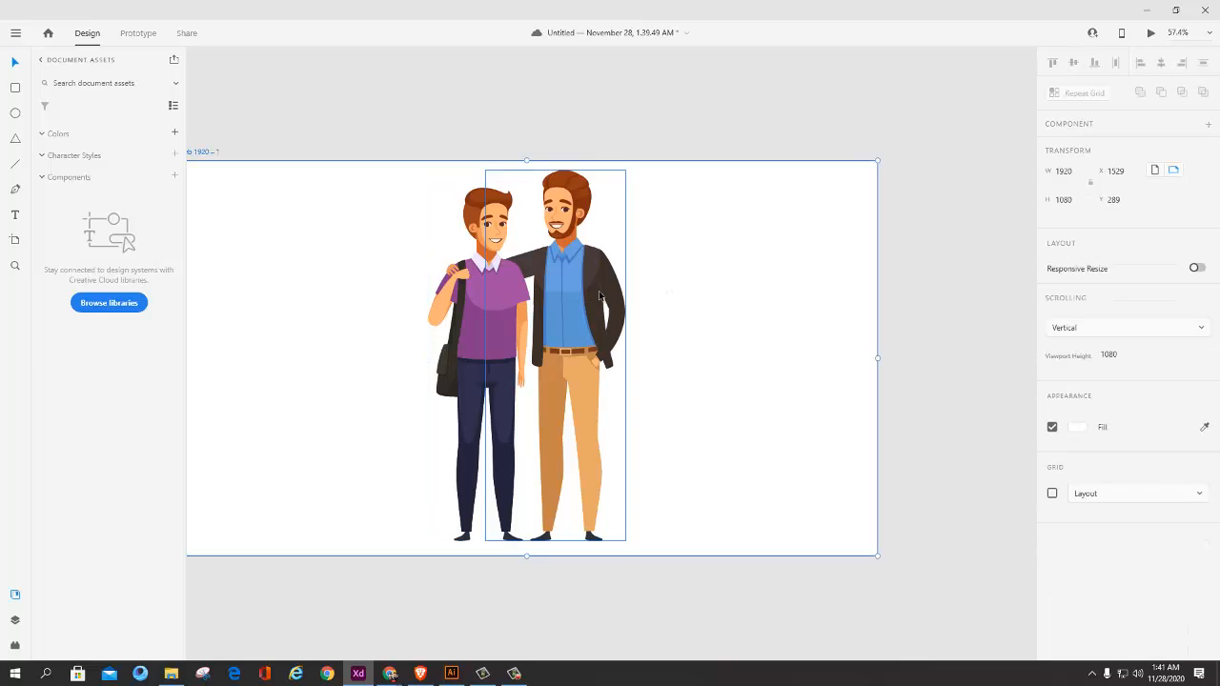
Step: Move the man with the shoulder bag away from the bearded man so the two figures stand apart
left_click_drag(597, 295, 399, 303)
left_click_drag(568, 294, 634, 288)
key("ctrl+z")
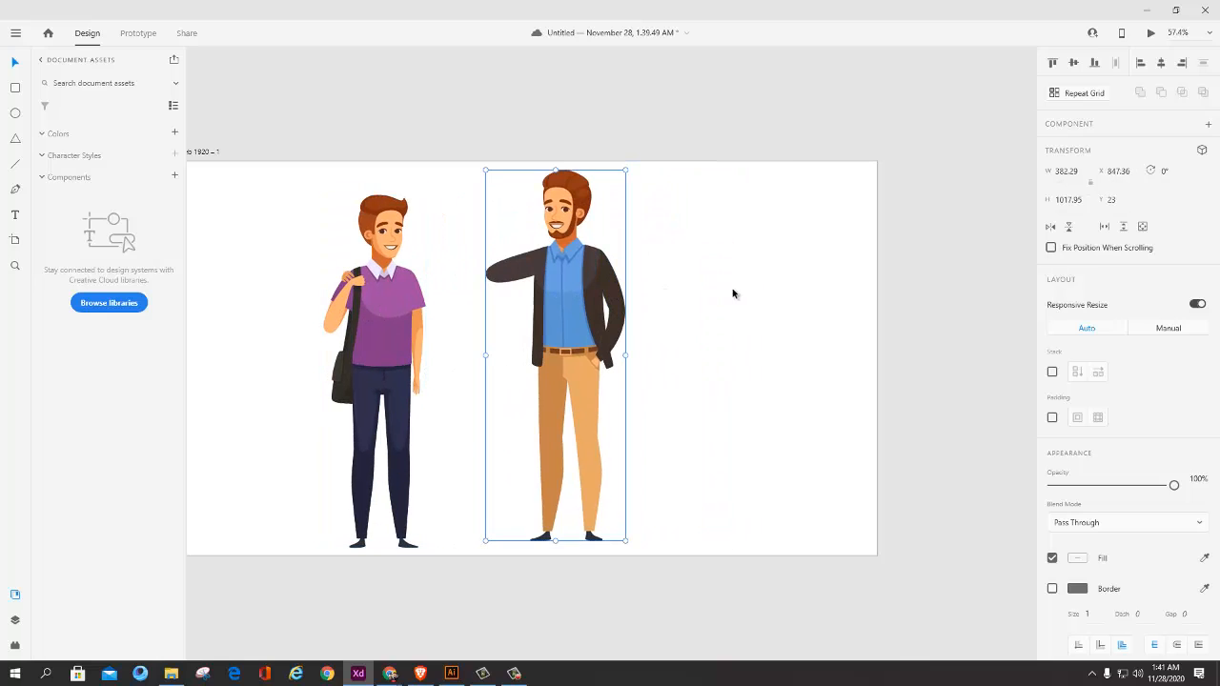
Step: Ungroup the bearded man and pull the first jacket and blue shirt shapes off his body
key("ctrl+shift+g")
left_click(744, 288)
scroll(745, 288, "right", 1)
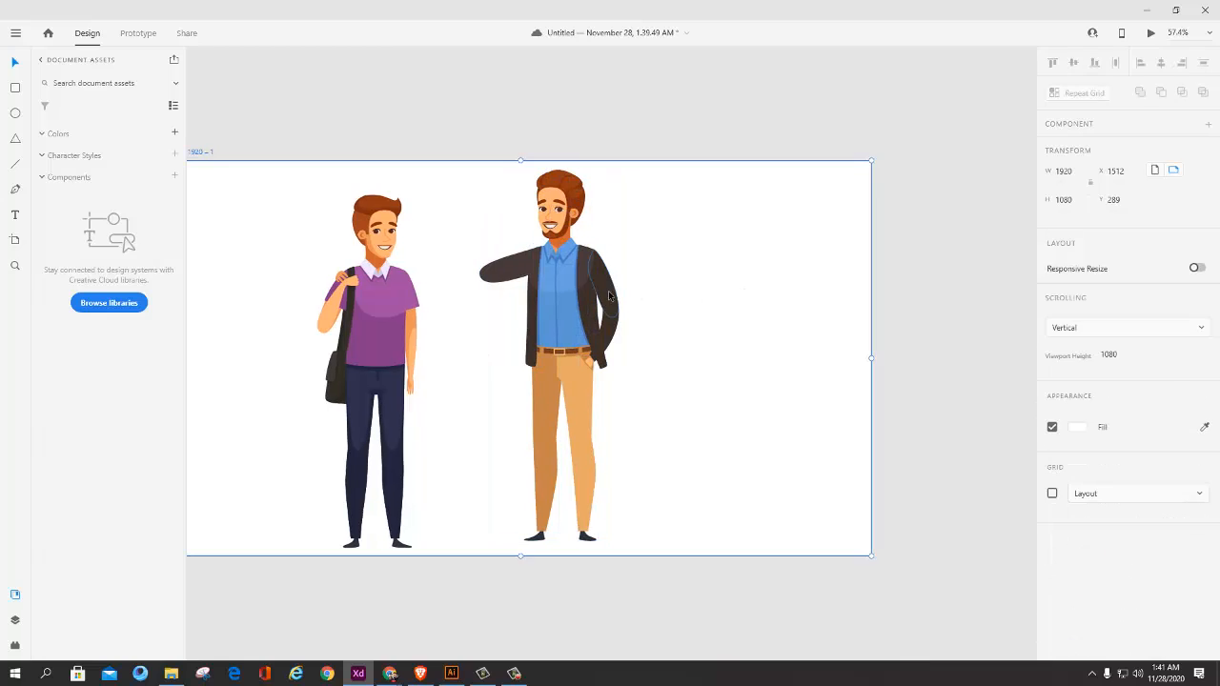
left_click_drag(608, 292, 634, 217)
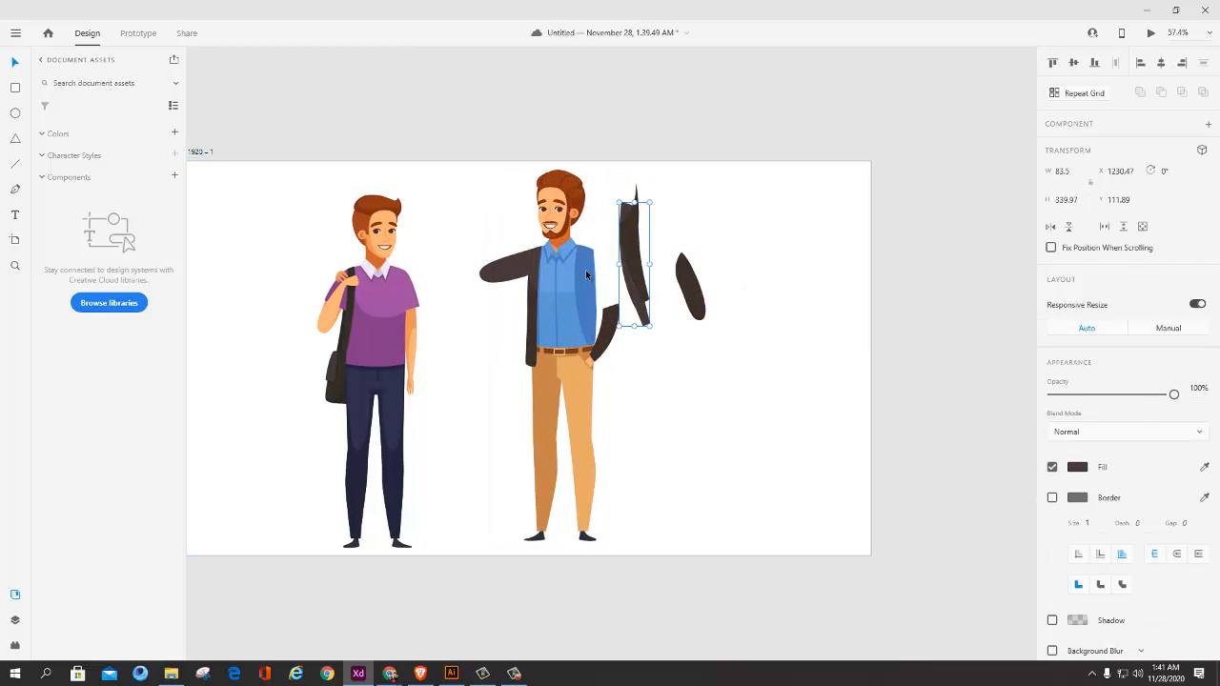
left_click_drag(586, 270, 645, 245)
left_click_drag(571, 303, 631, 299)
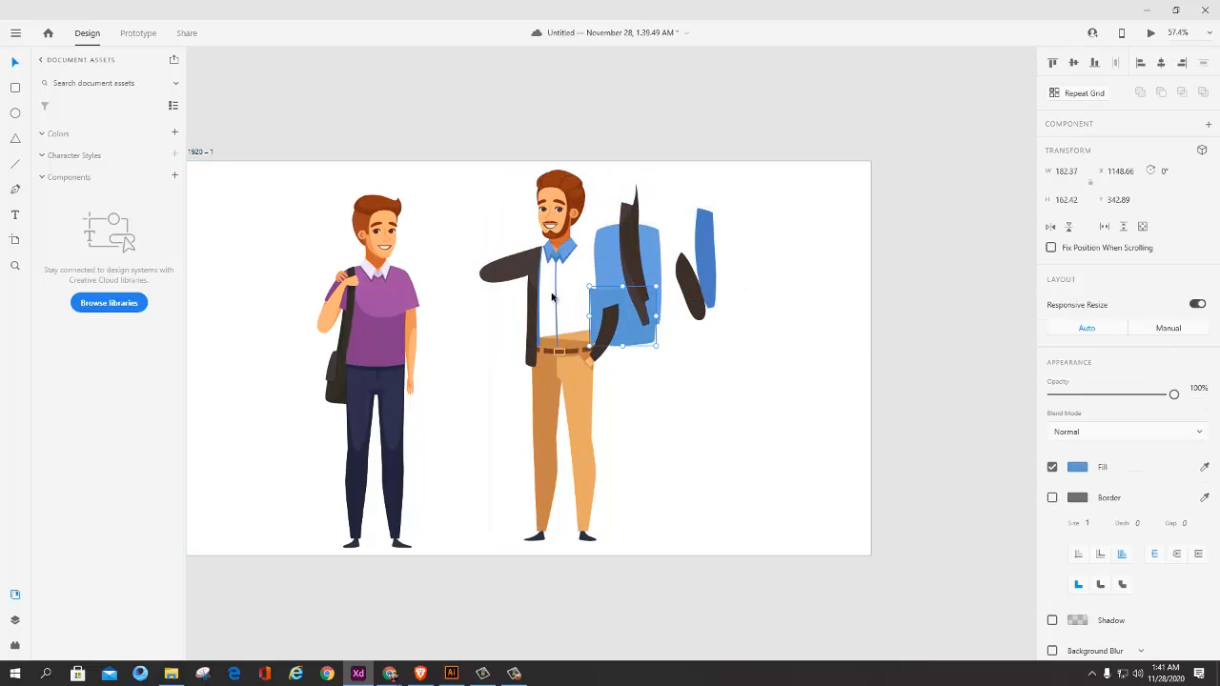
Step: Pull the bearded man's remaining shirt, sleeve, jacket and trouser shapes away from his body
left_click(557, 292)
left_click_drag(557, 291, 601, 237)
left_click_drag(548, 248, 455, 258)
left_click_drag(532, 318, 468, 353)
left_click_drag(592, 381, 649, 422)
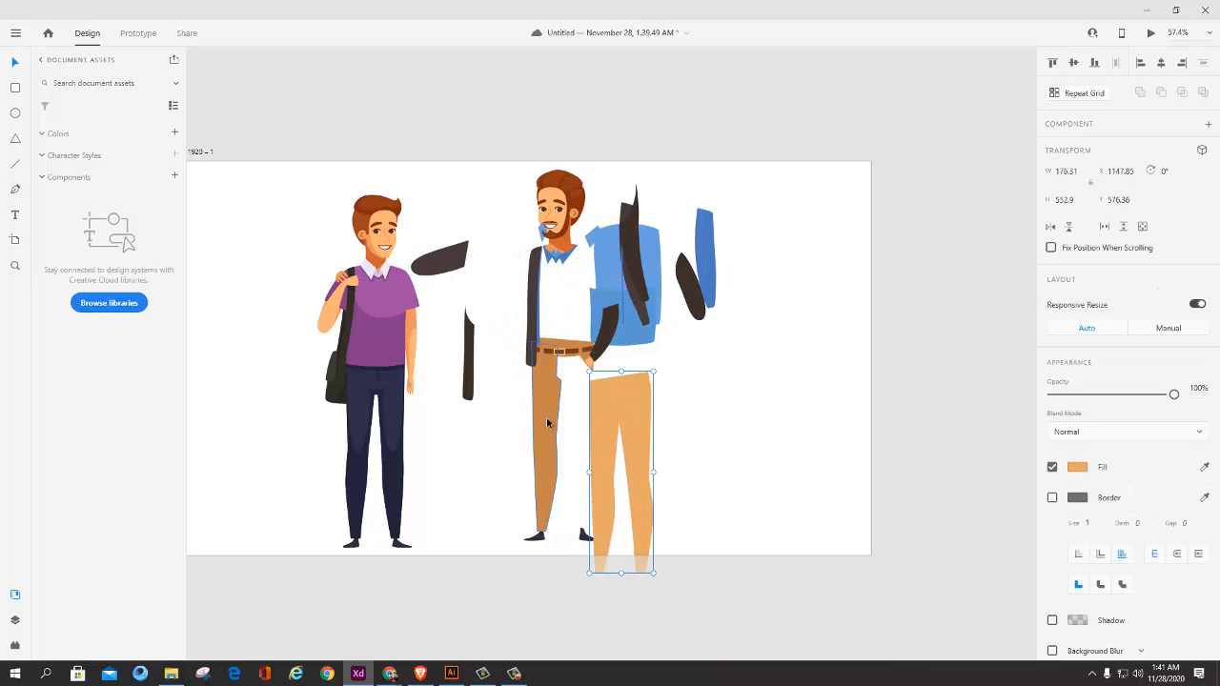
left_click_drag(546, 418, 479, 434)
left_click_drag(569, 343, 527, 413)
left_click(488, 298)
left_click(489, 299)
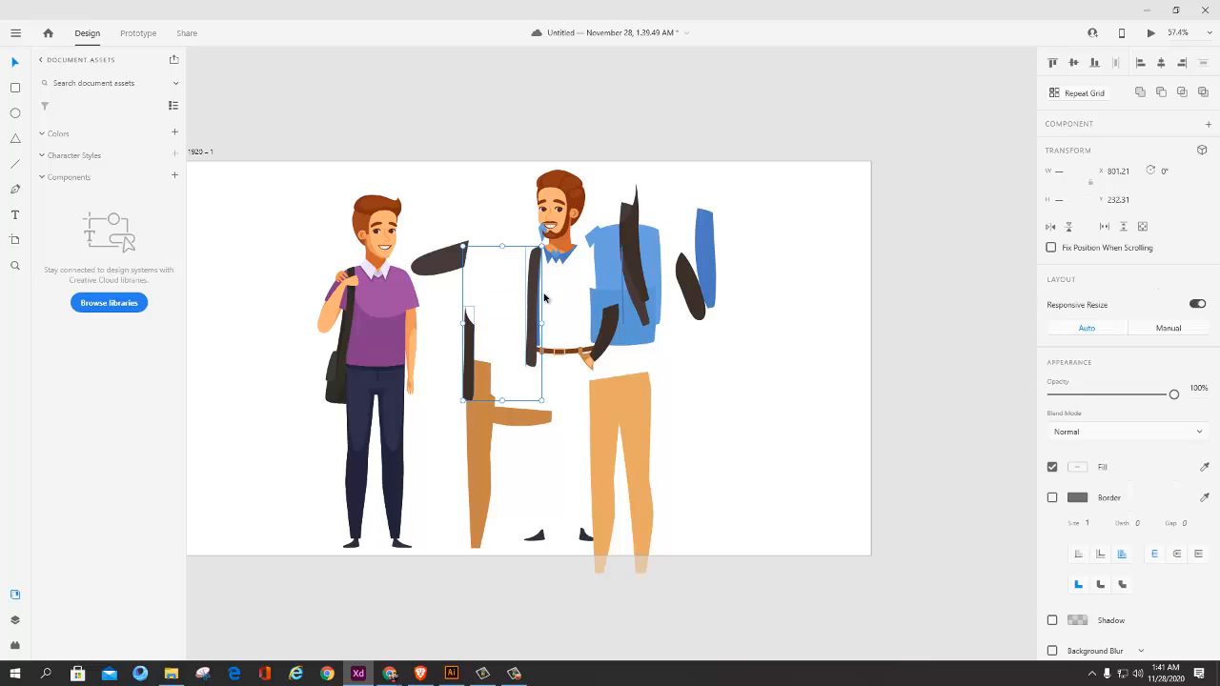
left_click_drag(507, 294, 452, 288)
Step: Undo the shape moves, the bearded man's ungrouping and the separation of the two men
key("ctrl+z")
key("ctrl+z")
key("ctrl+z")
key("ctrl+z")
key("ctrl+z")
key("ctrl+z")
key("ctrl+z")
key("ctrl+z")
key("ctrl+z")
key("ctrl+z")
key("ctrl+z")
key("ctrl+z")
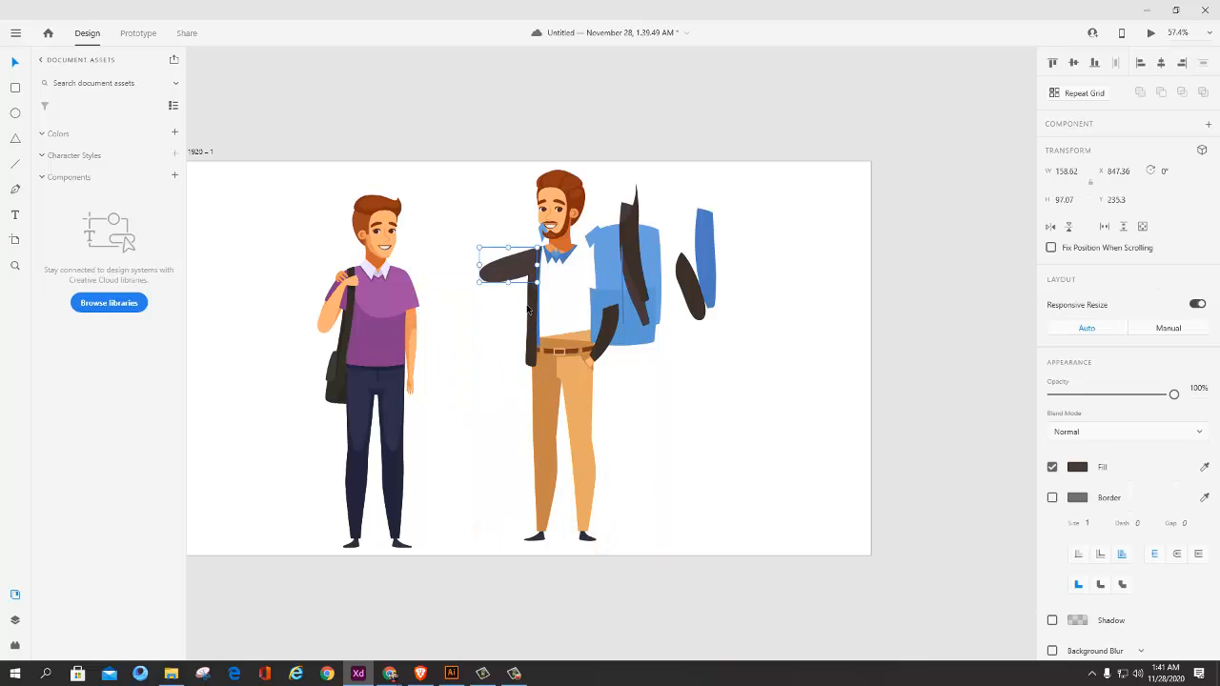
key("ctrl+z")
key("ctrl+z")
key("ctrl+z")
key("ctrl+z")
key("ctrl+z")
key("ctrl+z")
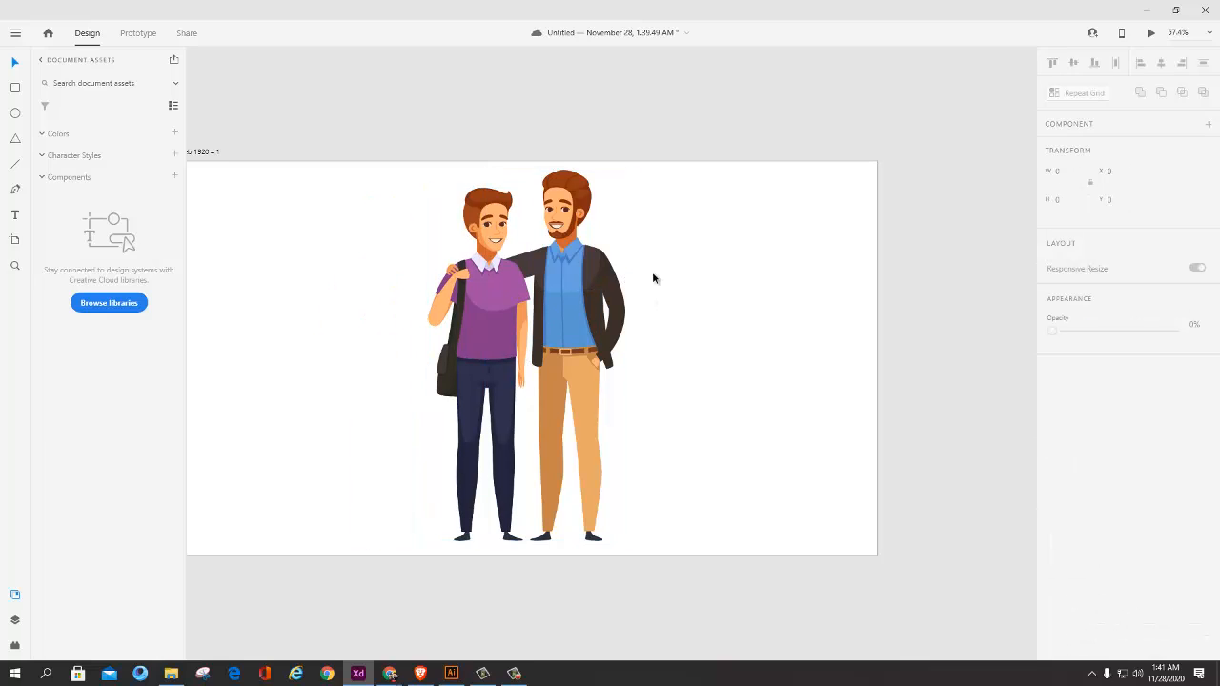
Step: Fill the front panel of the bearded man's jacket, next to his pocketed hand, with bright orange
left_click(601, 291)
double_click(591, 300)
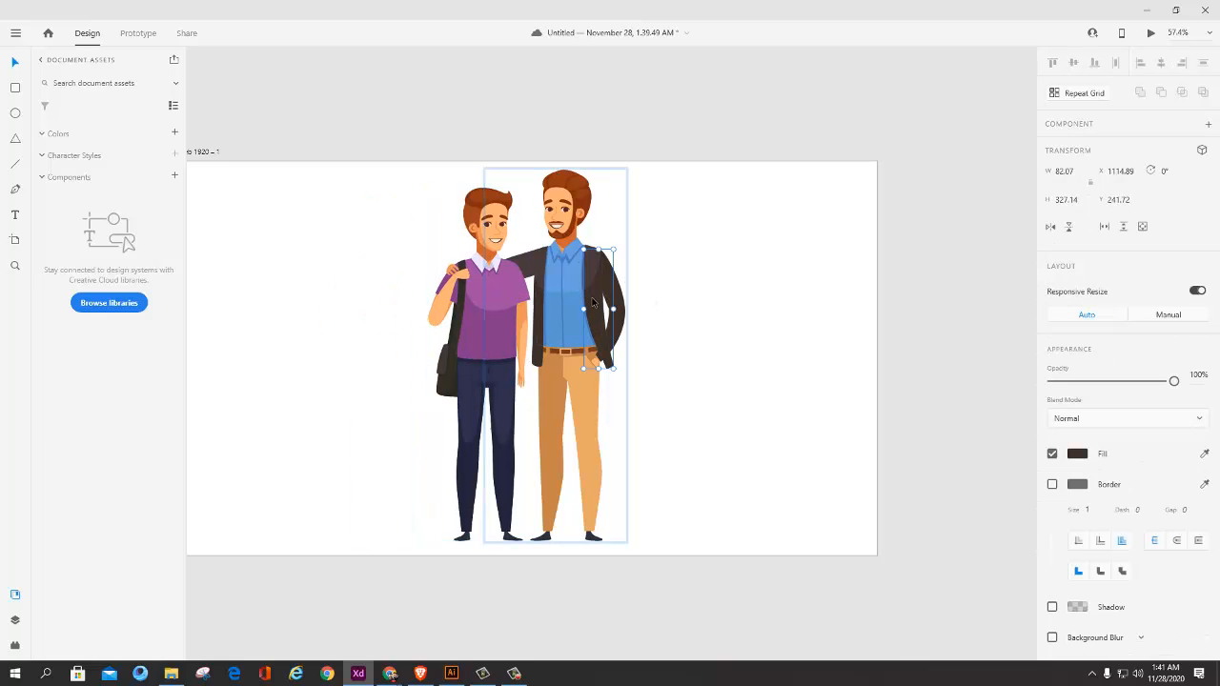
left_click(988, 376)
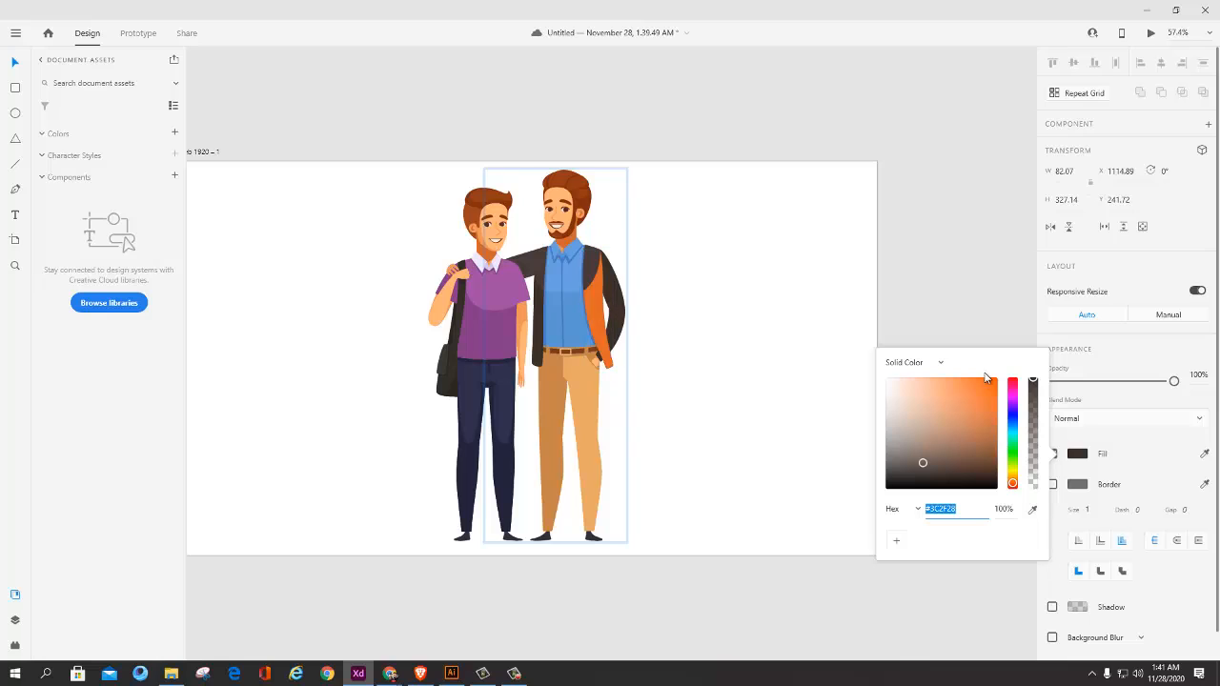
Step: Fill the bearded man's upper sleeve on the pocketed-hand side with the orange sampled from his jacket's front panel
left_click(617, 274)
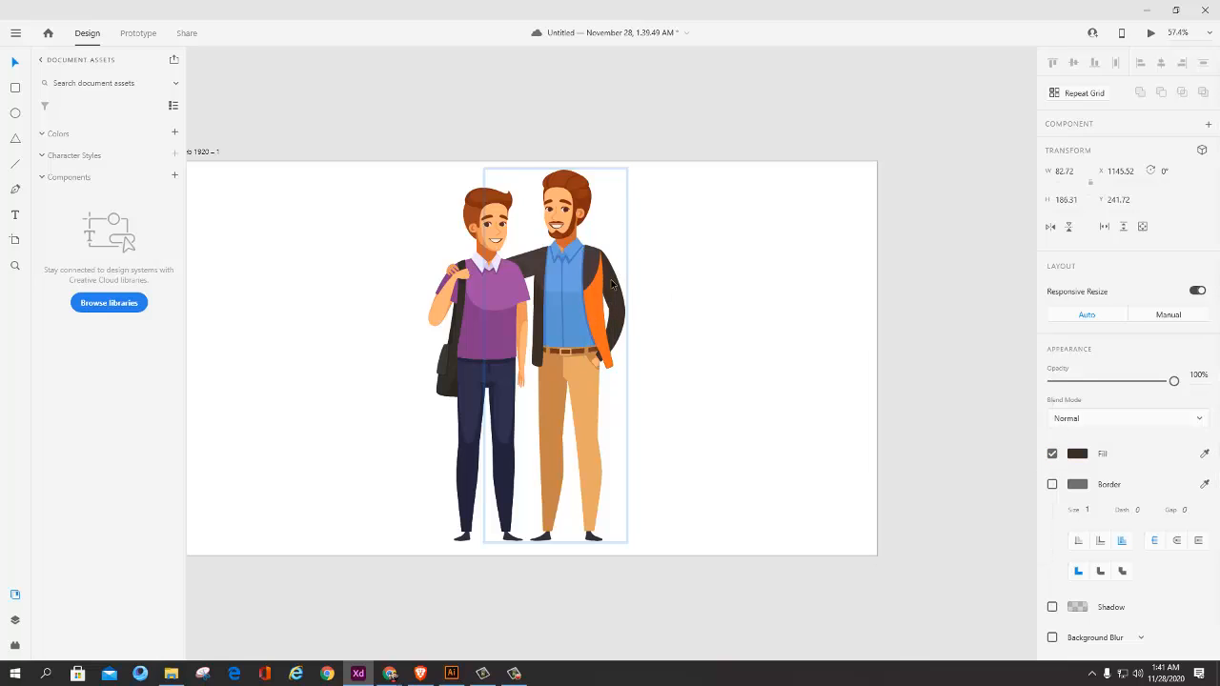
left_click(1077, 454)
left_click(1205, 453)
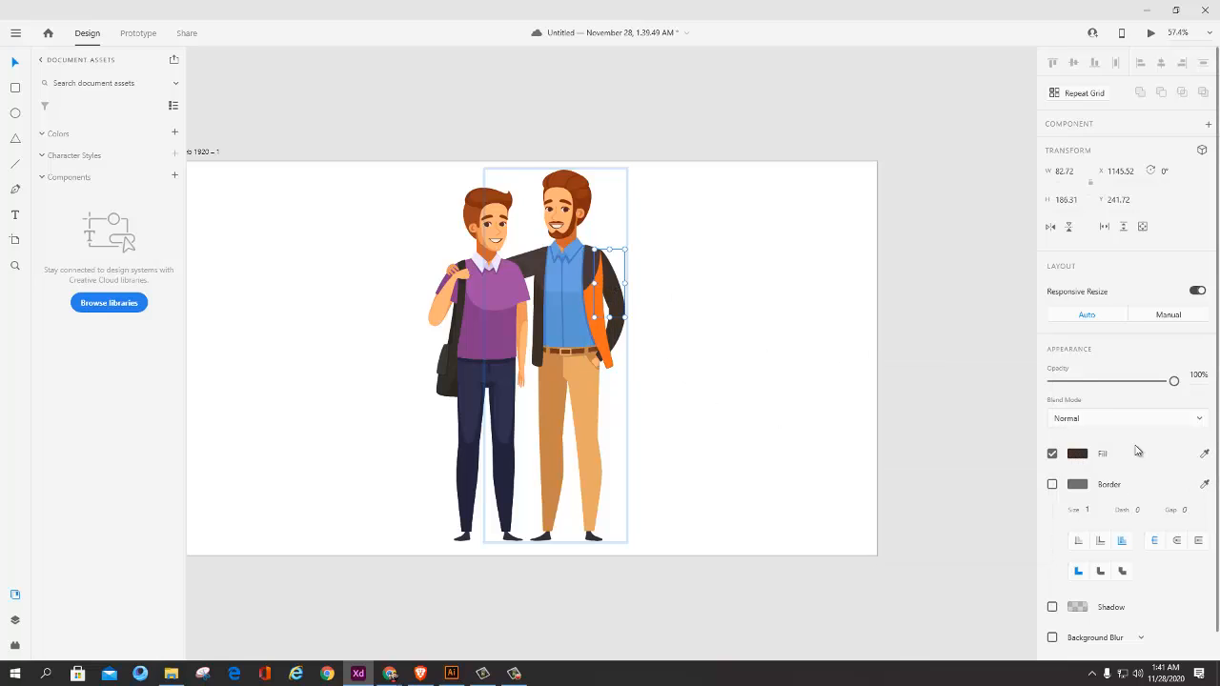
left_click(602, 330)
left_click(600, 287)
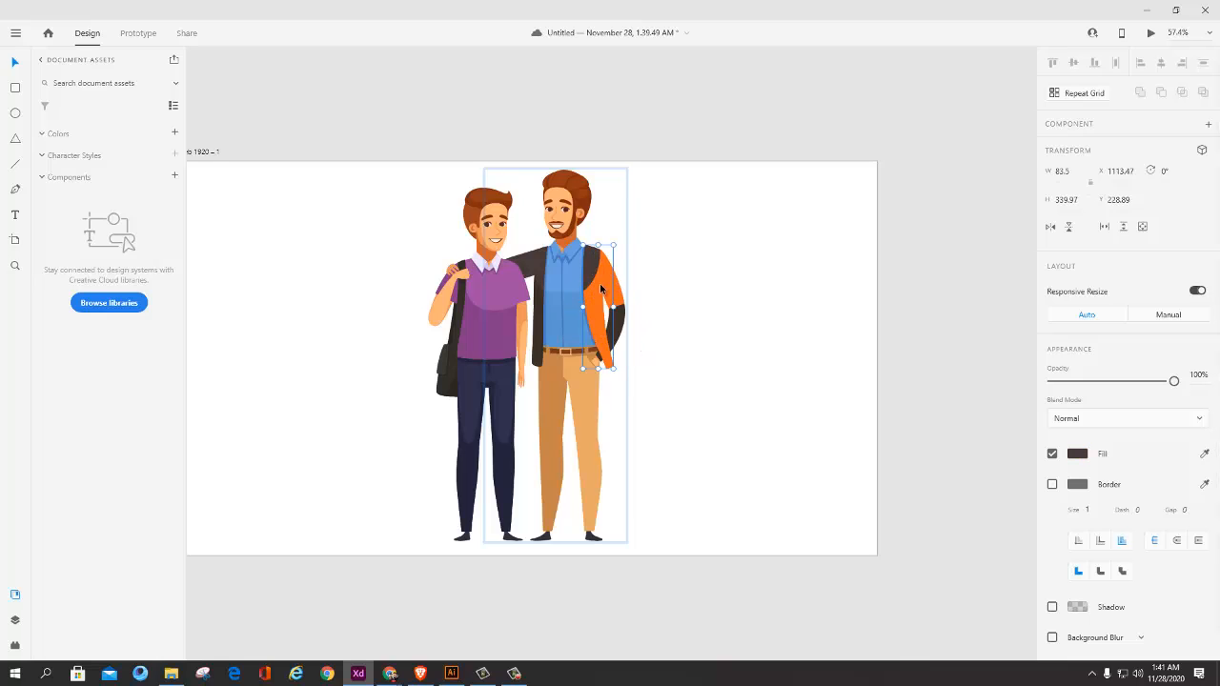
Step: Fill the lower sleeve and the arm around his friend with the orange sampled from the upper sleeve
left_click(622, 325, "shift")
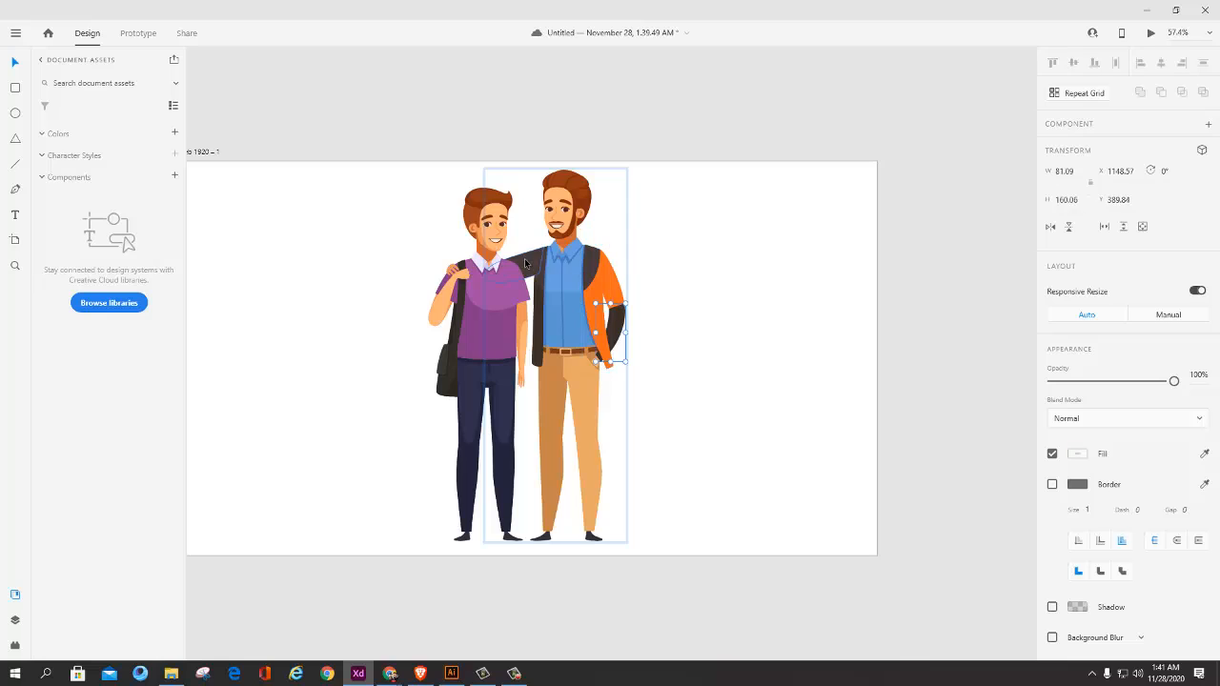
left_click(526, 262, "shift")
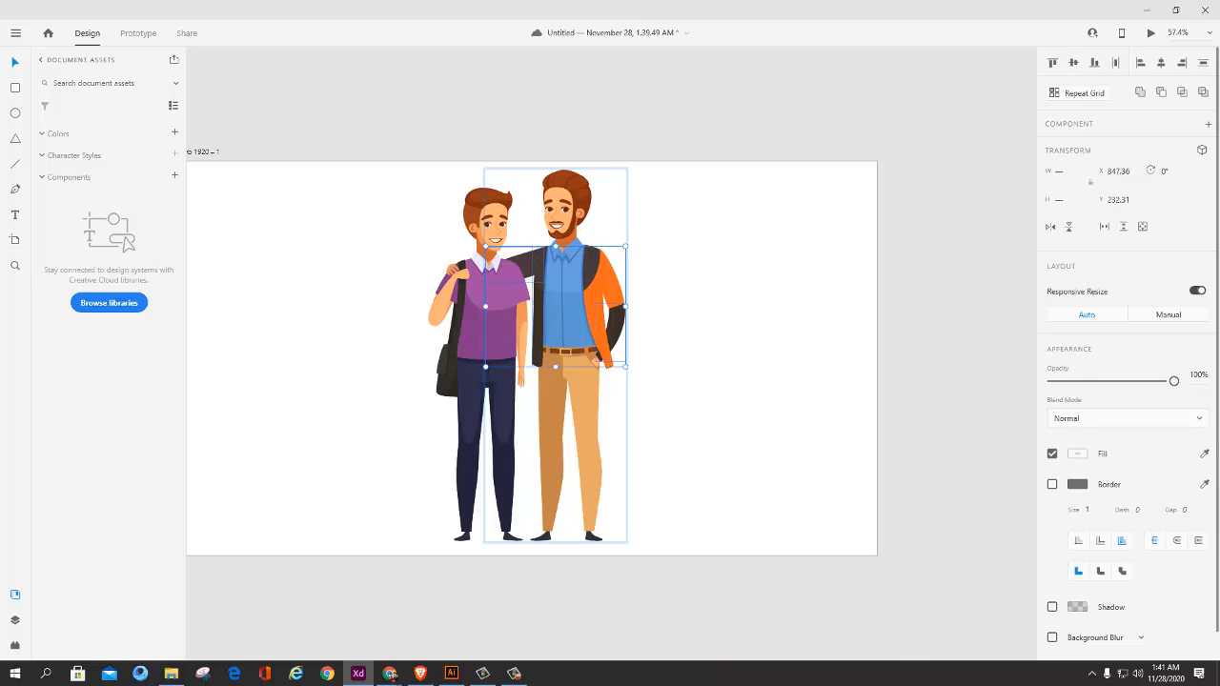
left_click(1205, 454)
left_click(610, 284)
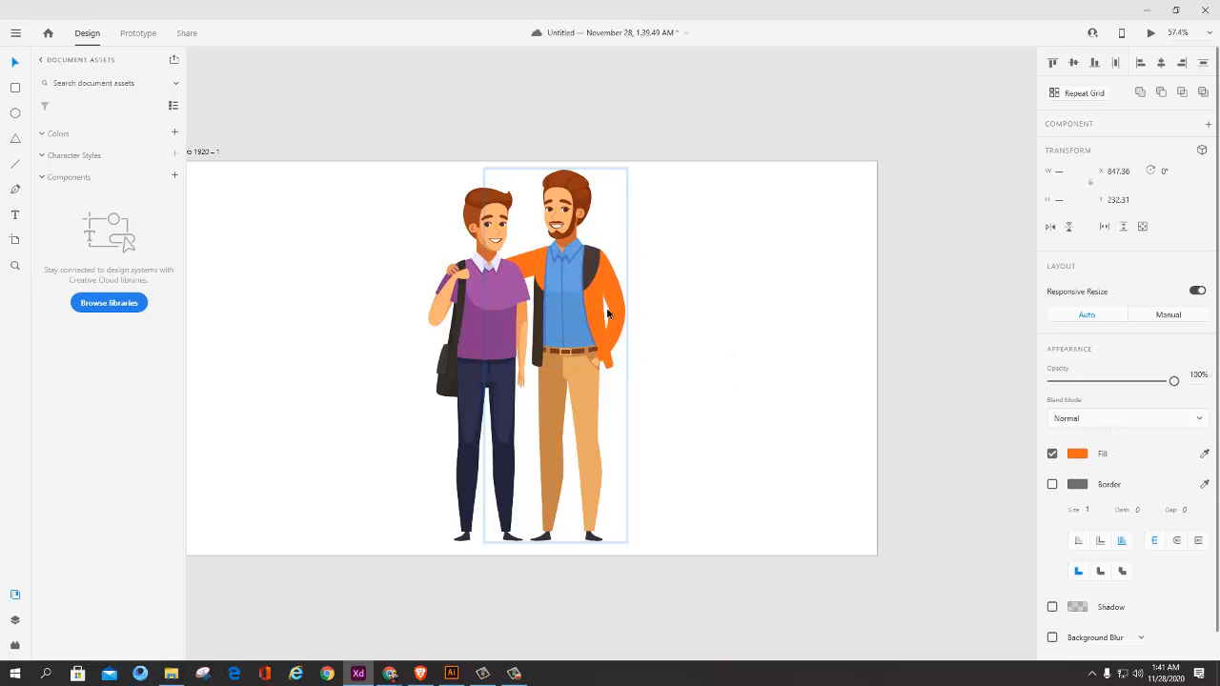
Step: Fill the remaining dark jacket lapel and the narrow strip between the two men with the sampled orange
left_click(592, 271)
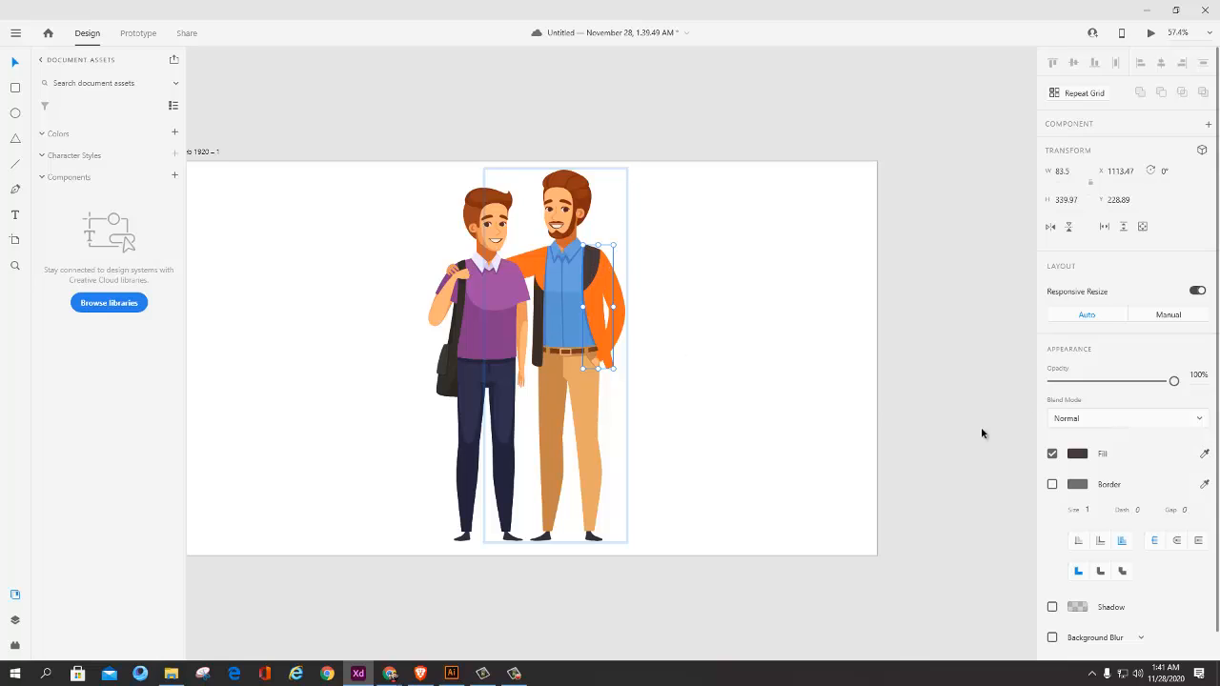
left_click(596, 315)
left_click(537, 333)
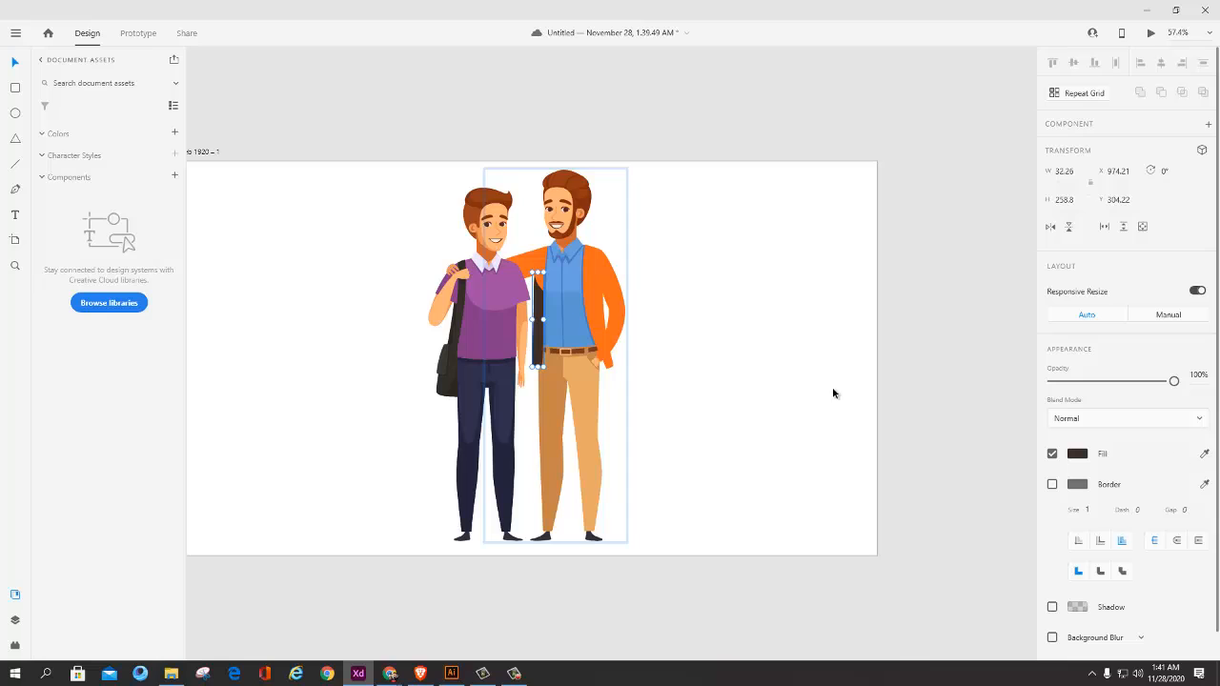
left_click(613, 276)
Step: Slightly darken the orange fill of the narrow jacket strip between the men and deselect the artwork
left_click(1077, 454)
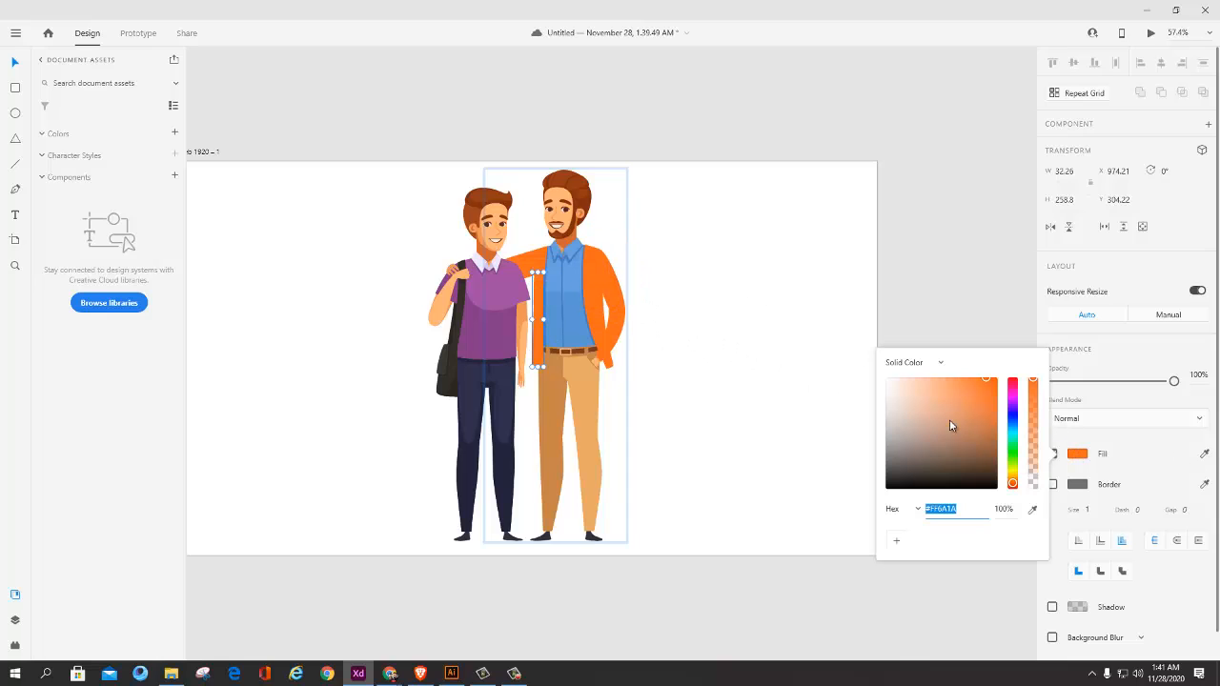
left_click_drag(986, 380, 987, 391)
left_click(599, 324)
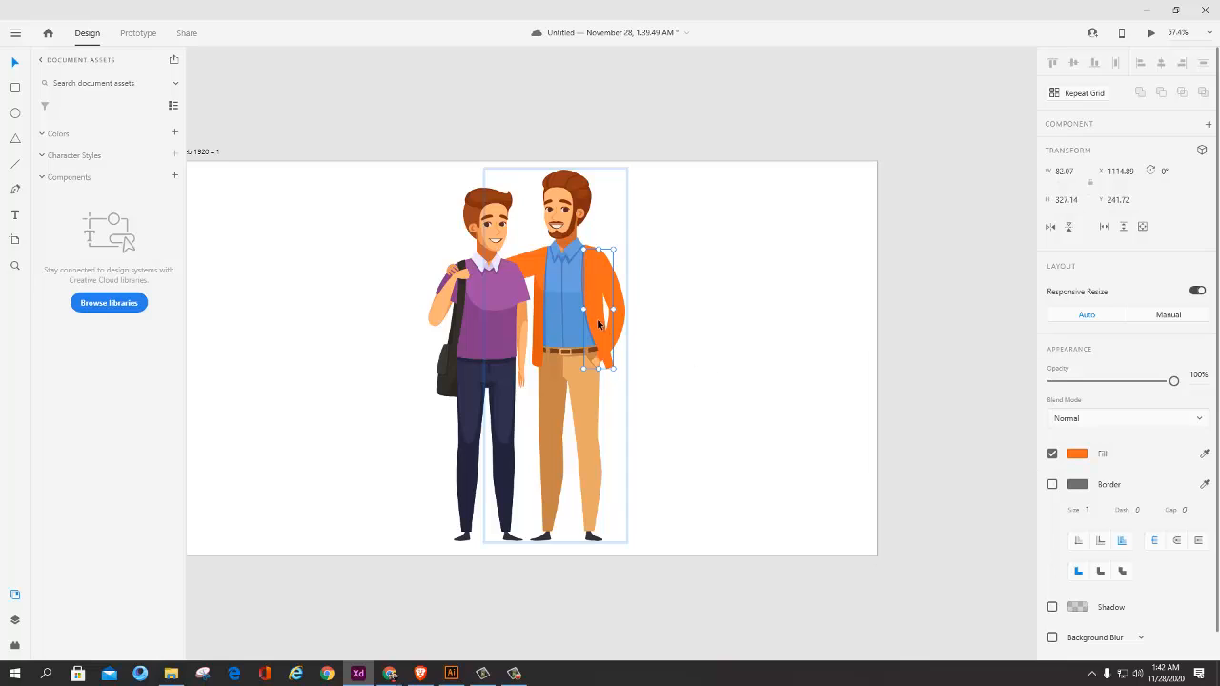
double_click(599, 324)
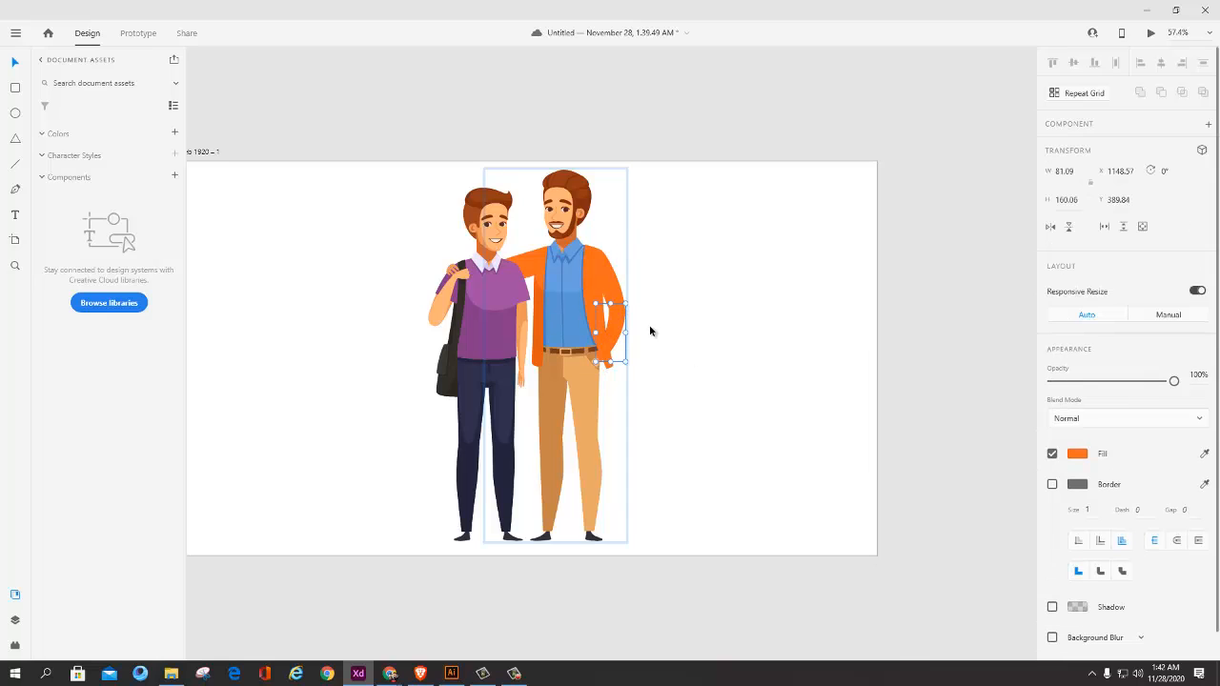
left_click(792, 344)
scroll(724, 351, "down", 3)
scroll(673, 354, "up", 5)
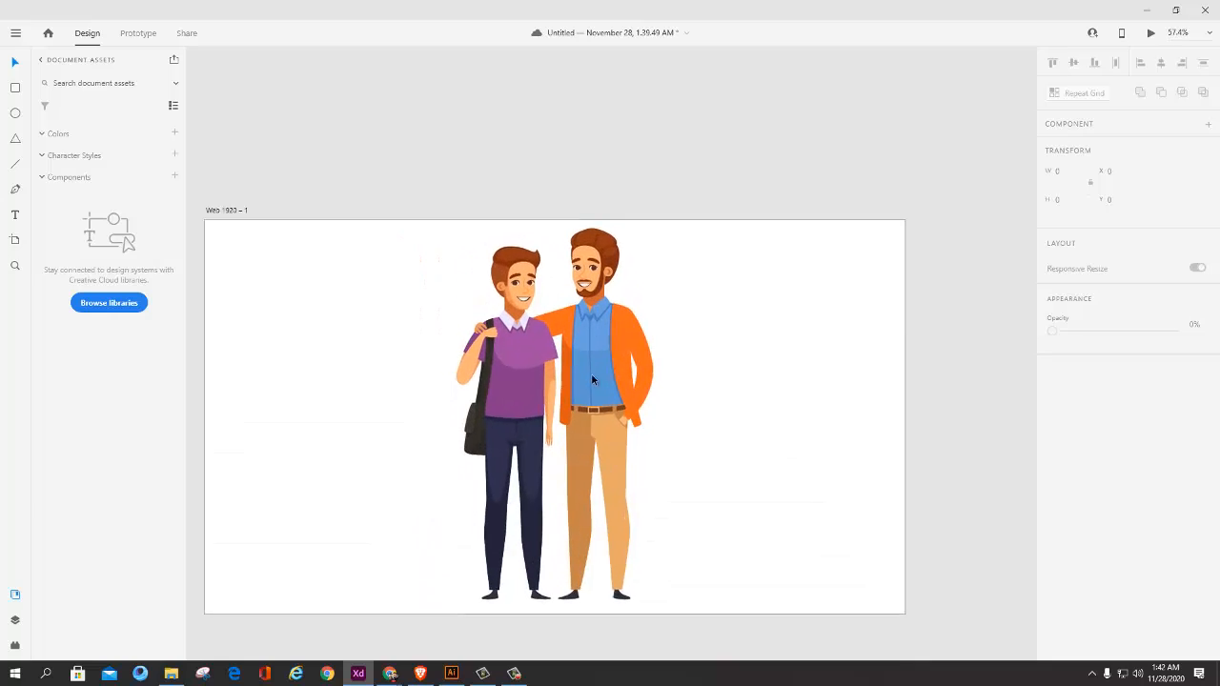
scroll(705, 353, "down", 1)
scroll(607, 370, "down", 4)
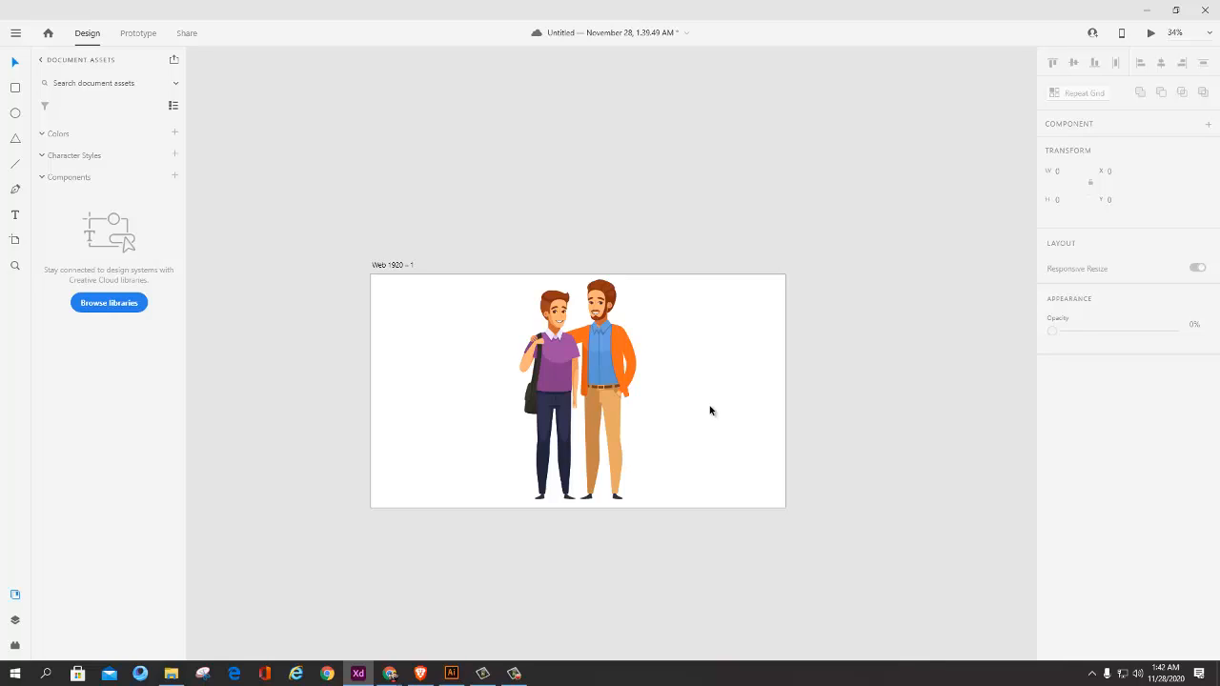
Step: Switch to Illustrator's Untitled-1 document and select the group of two women sitting on the sofa
left_click(452, 673)
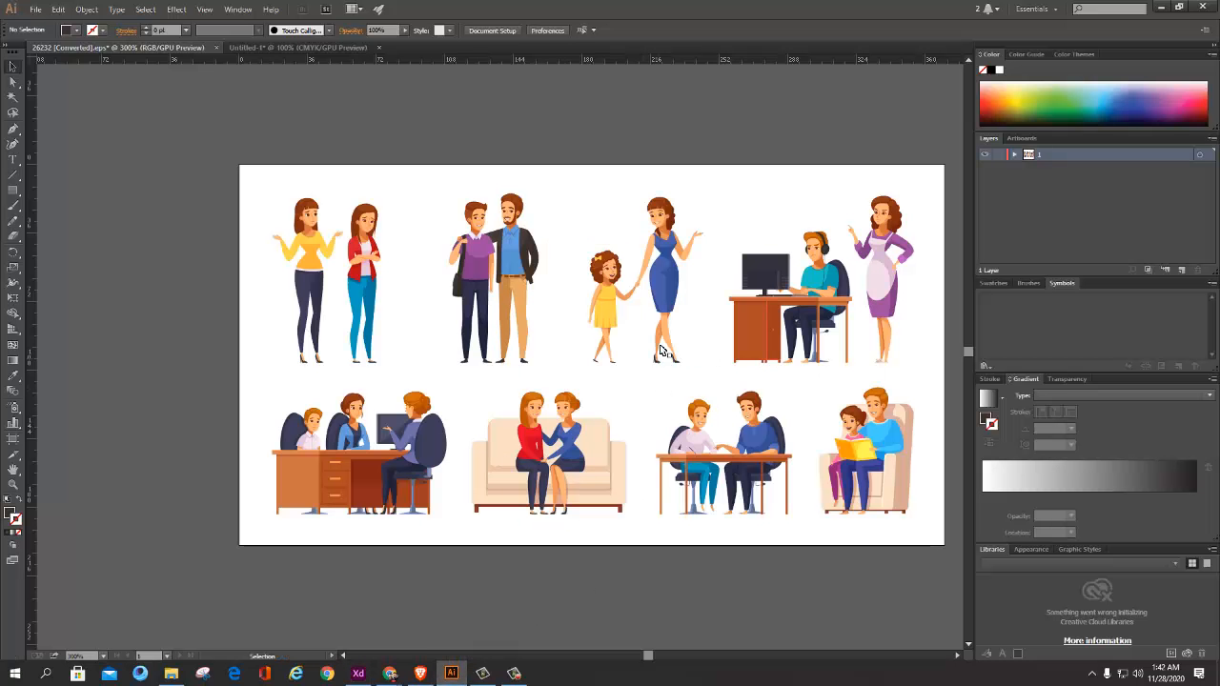
scroll(664, 351, "down", 2)
left_click_drag(613, 352, 488, 382)
scroll(488, 377, "up", 1)
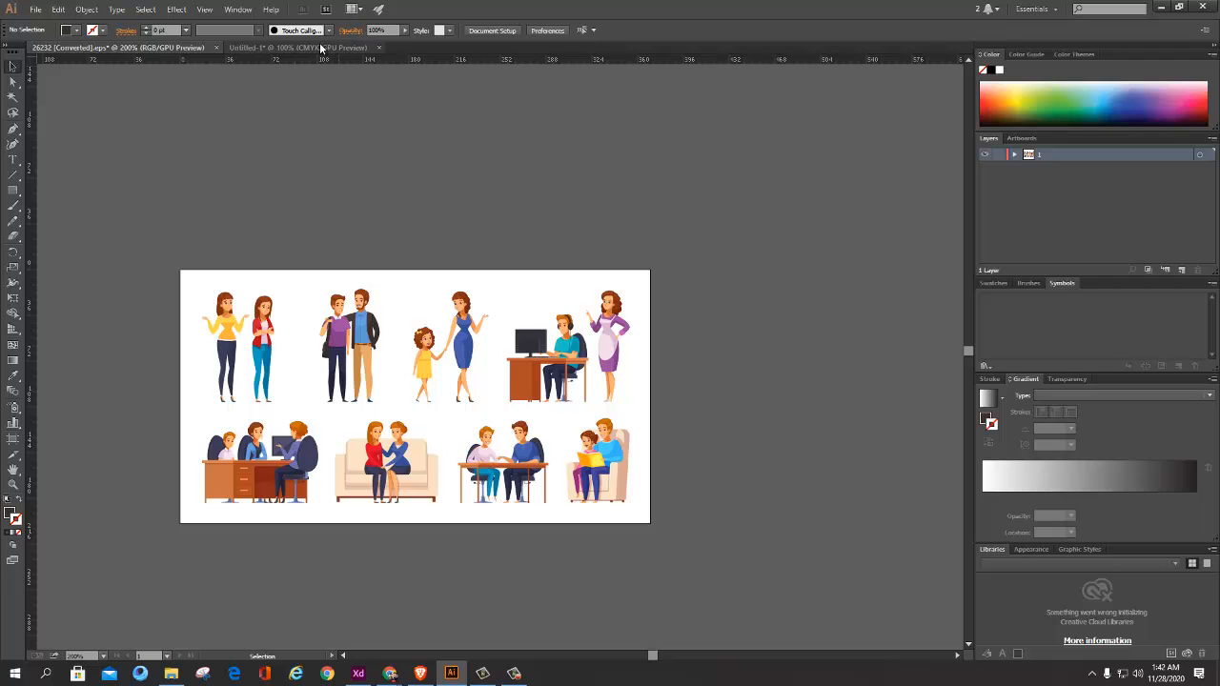
left_click(320, 47)
left_click_drag(548, 301, 599, 298)
left_click_drag(599, 298, 567, 300)
left_click(702, 294)
left_click(584, 287)
left_click(730, 267)
left_click(567, 300)
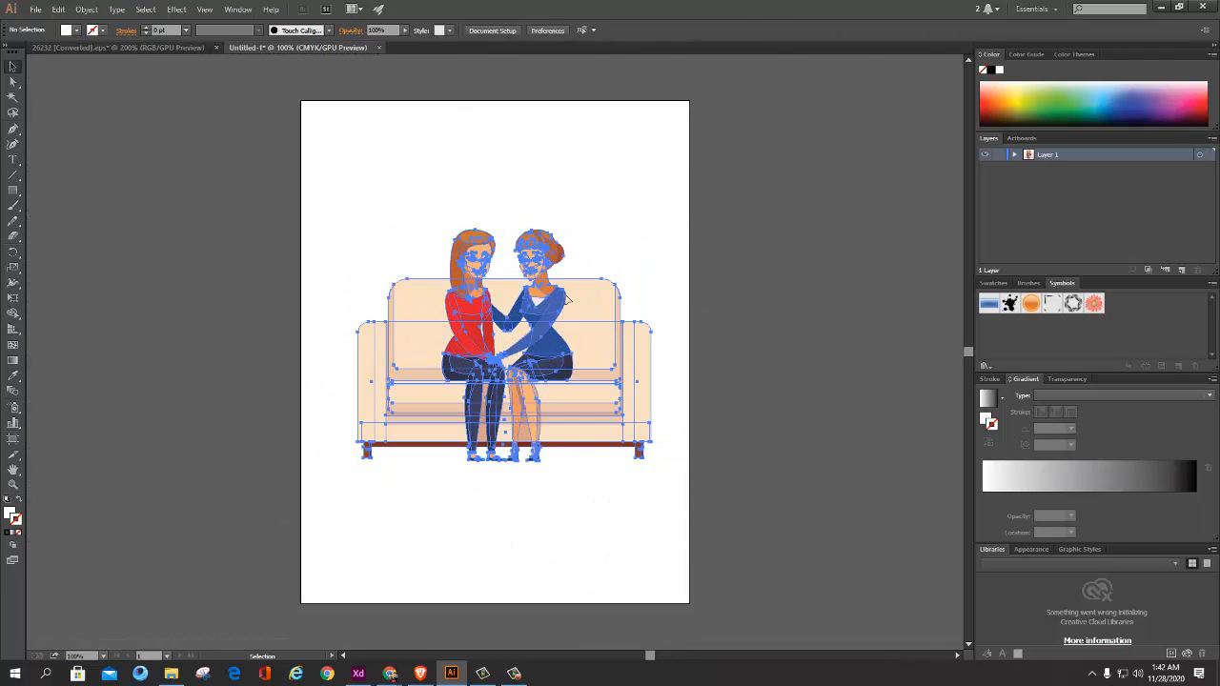
Step: Save the sofa artwork as an SVG file named Untitled-1 in the children-with-parents-set folder with the default SVG options
left_click(35, 8)
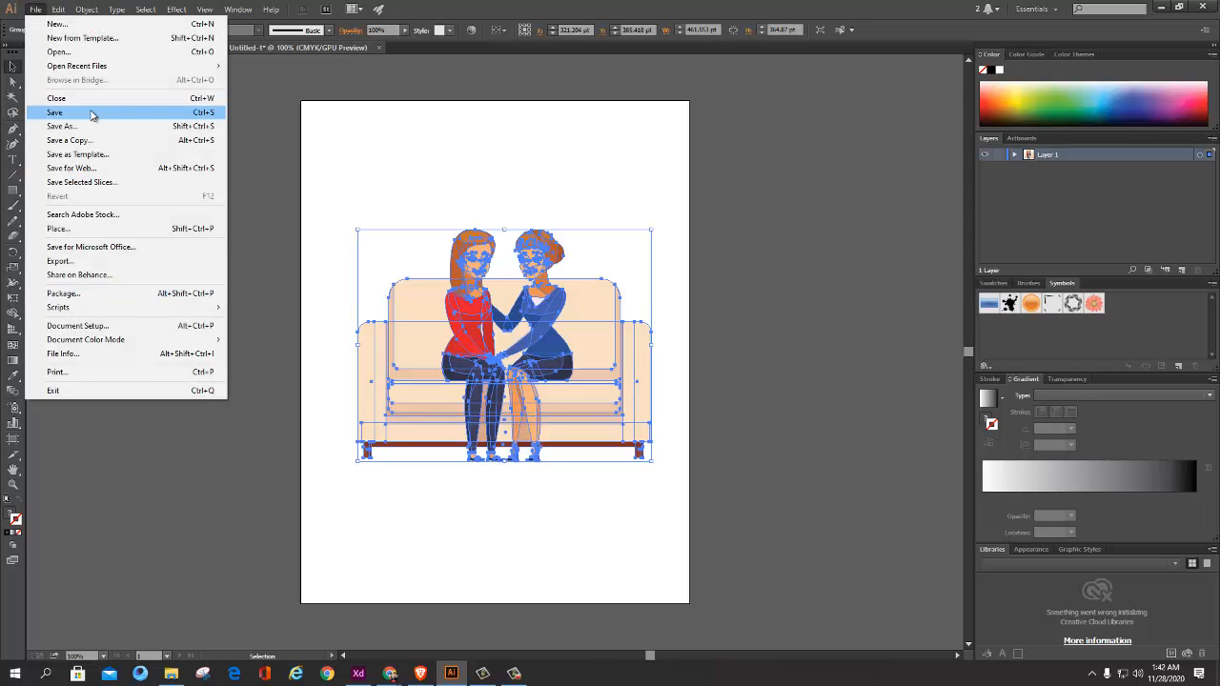
left_click(91, 125)
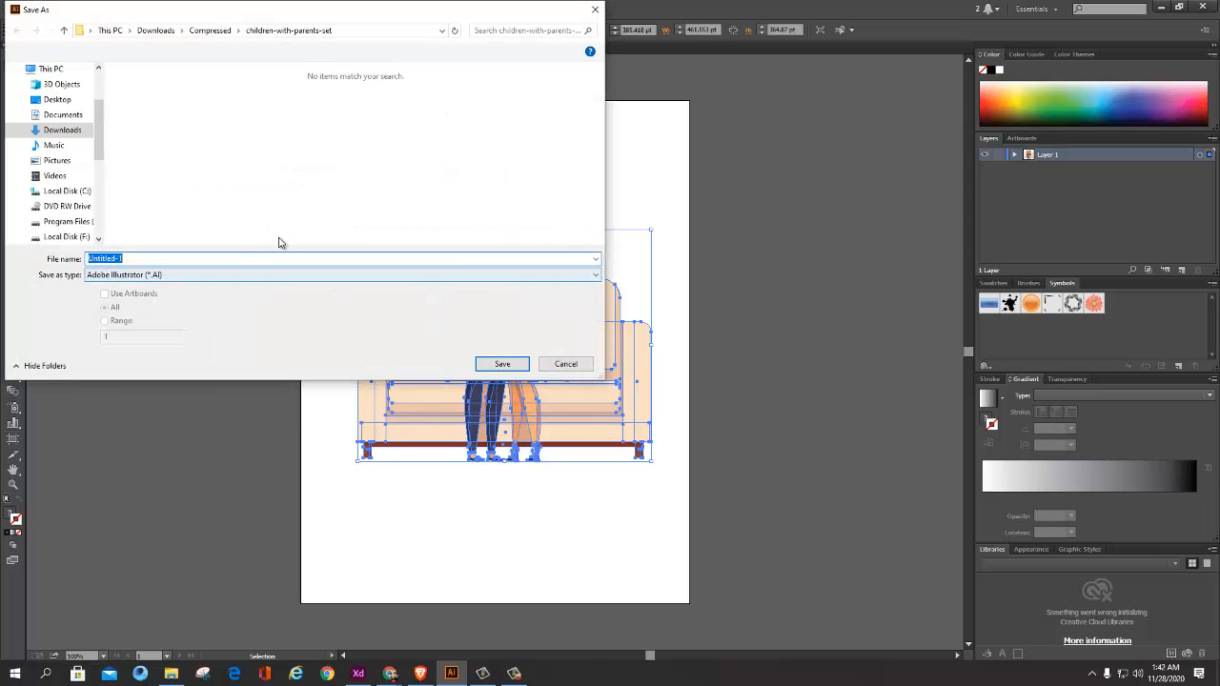
left_click(416, 305)
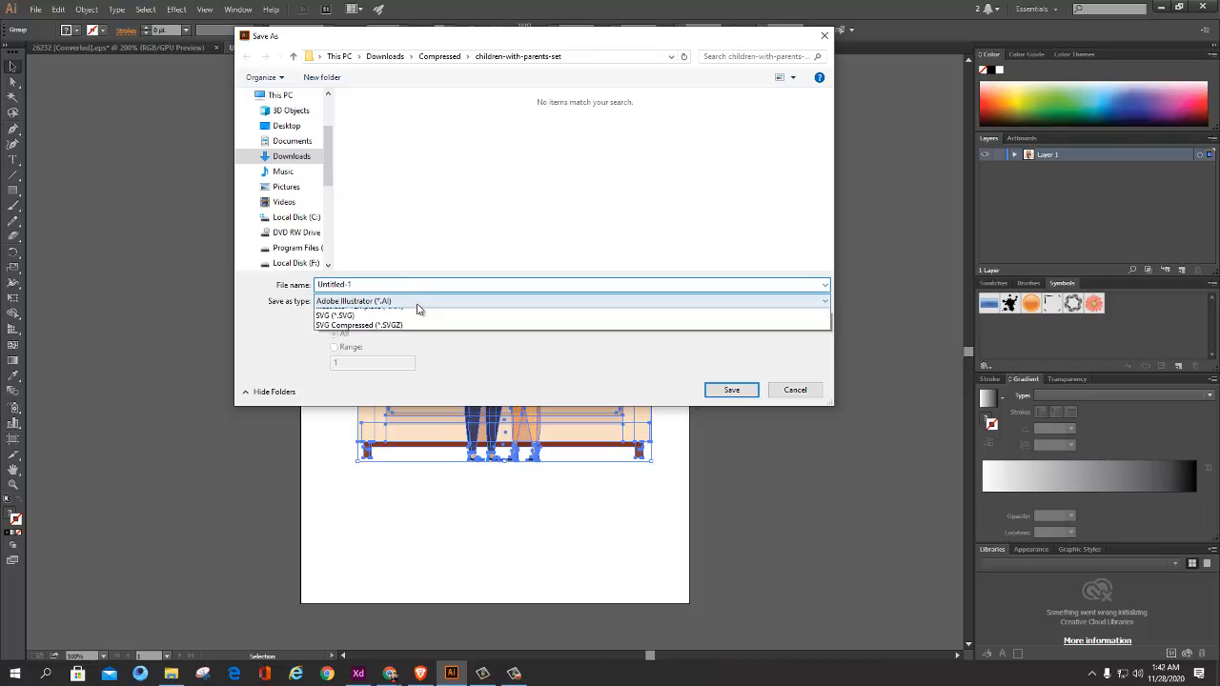
left_click(383, 354)
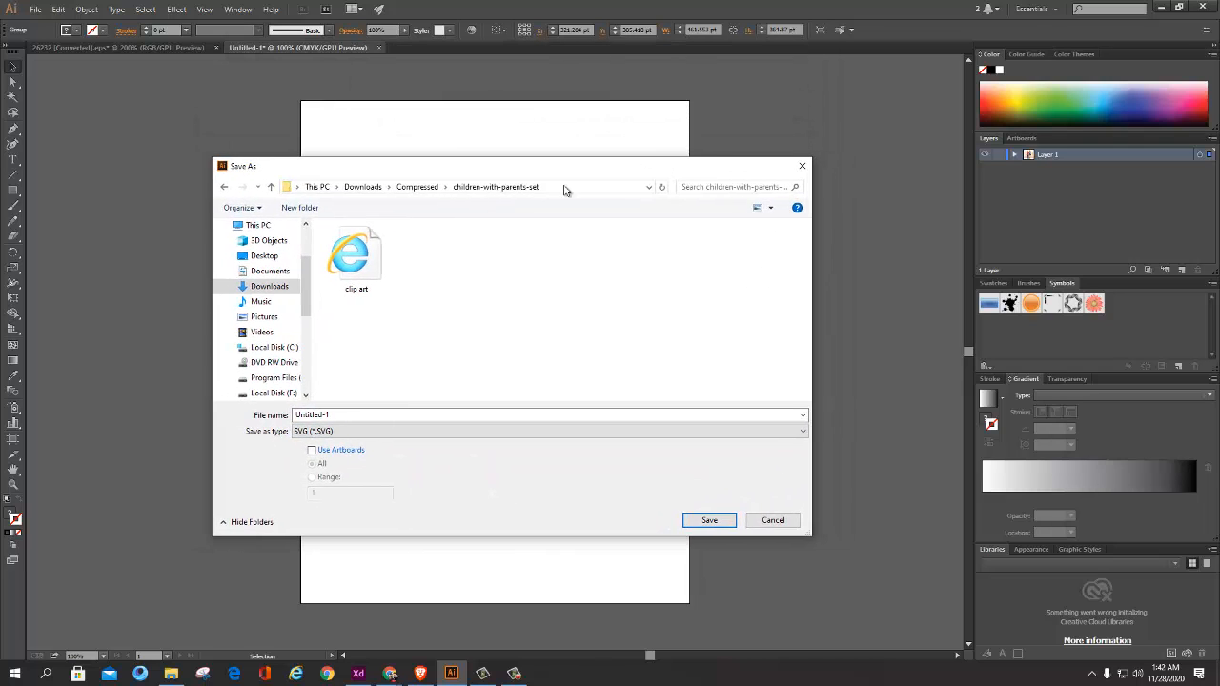
left_click(722, 523)
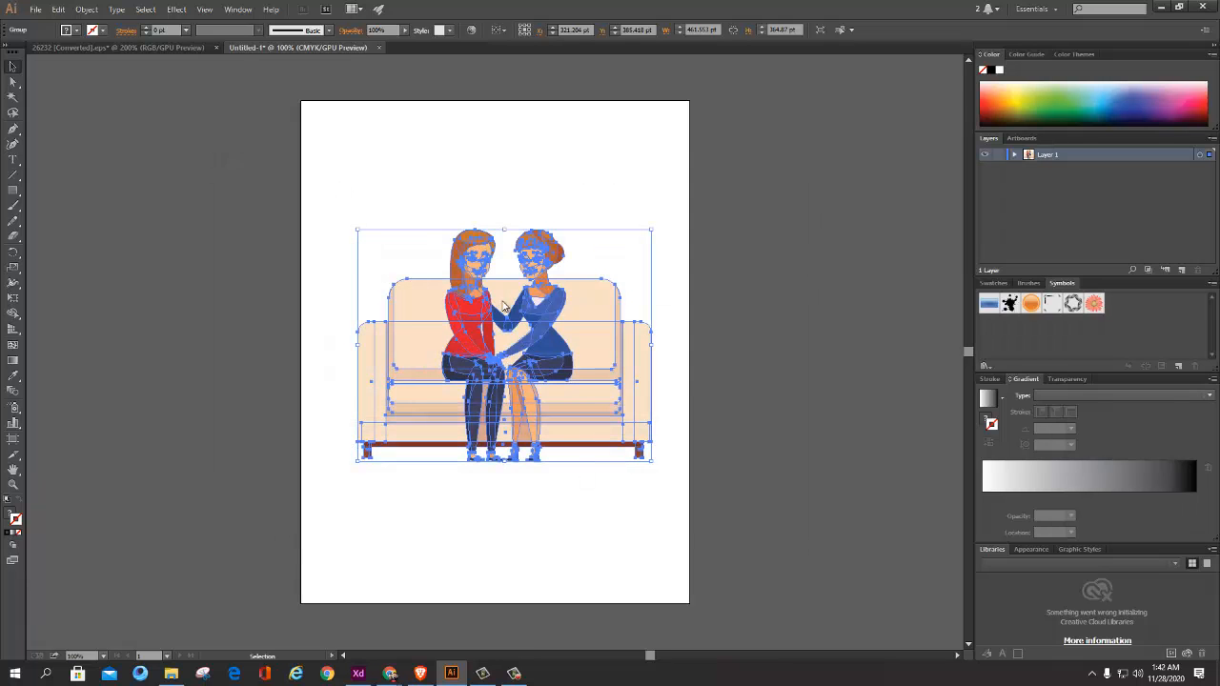
left_click(657, 371)
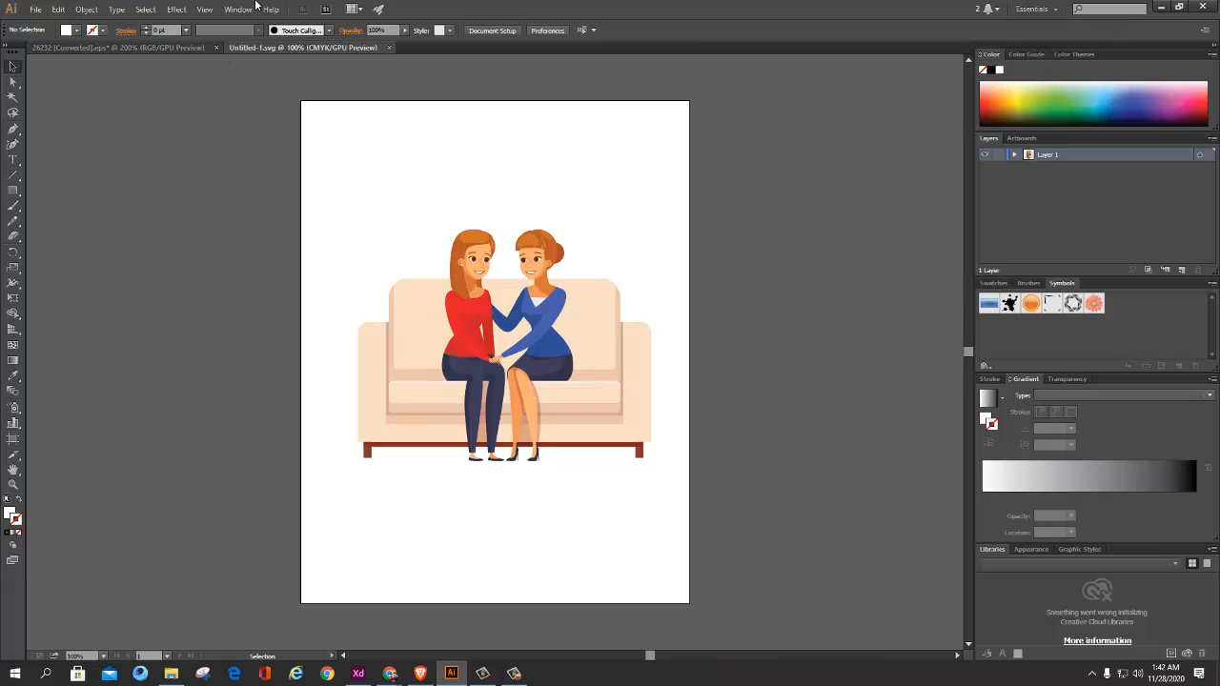
Step: Copy the path of the children-with-parents-set folder from the Save As dialog and close it without saving
left_click(58, 8)
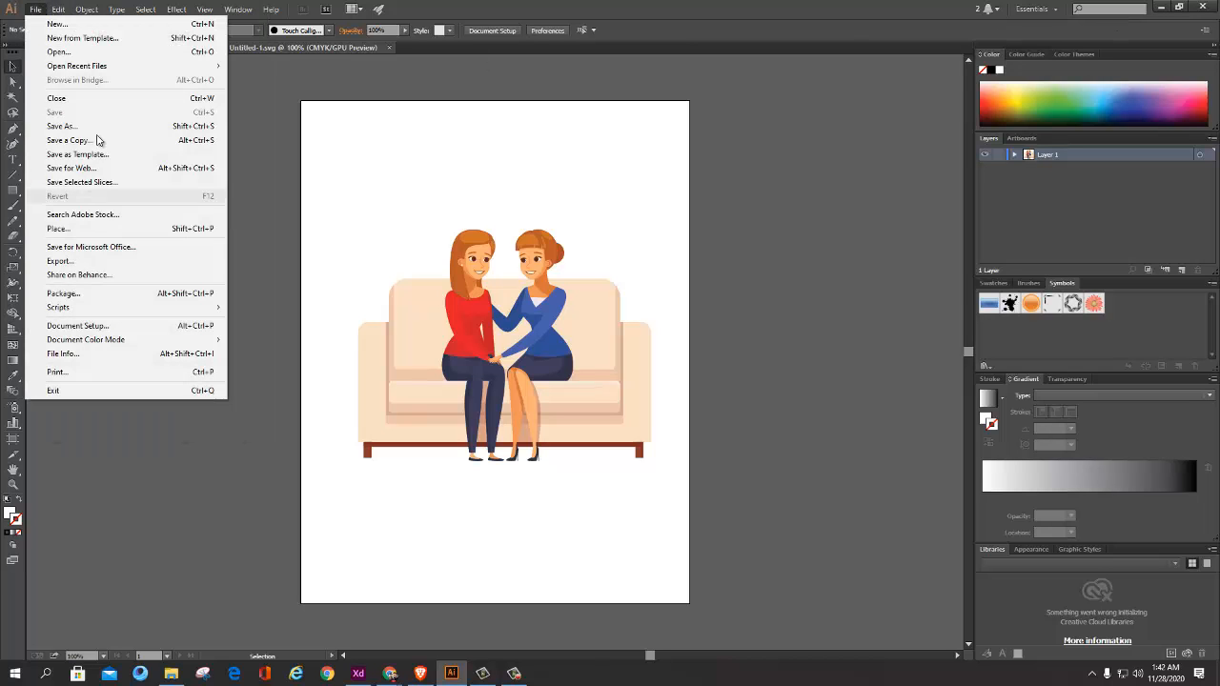
left_click(82, 124)
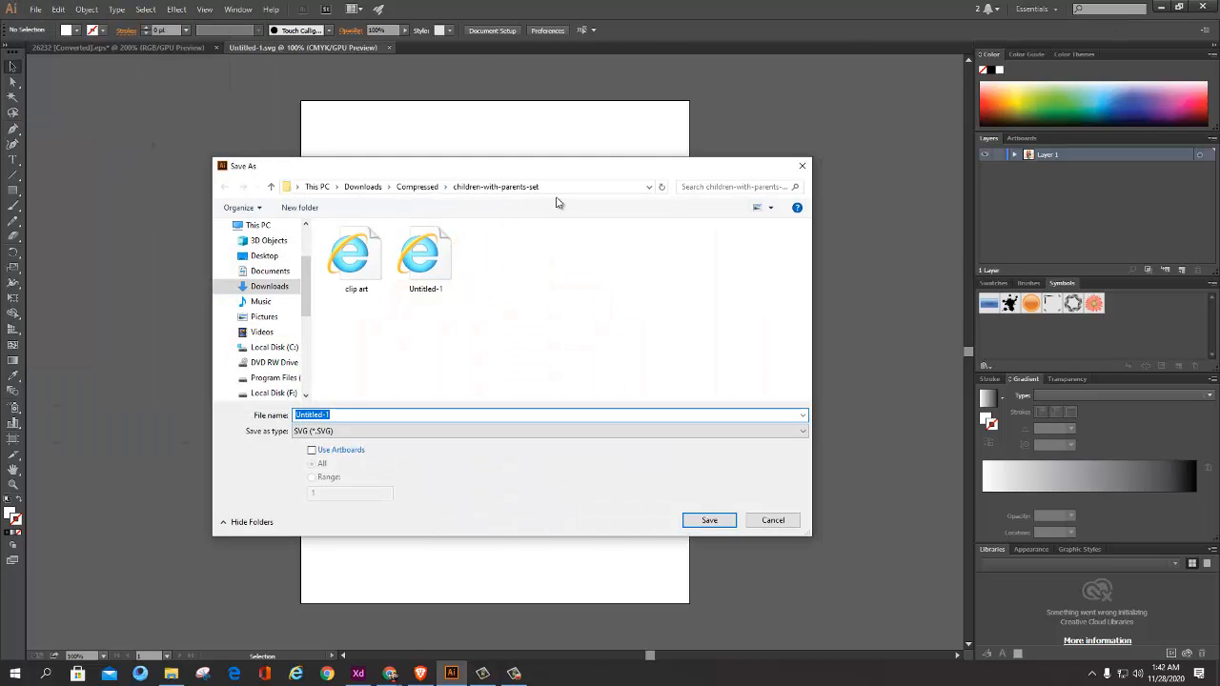
left_click(584, 188)
right_click(487, 187)
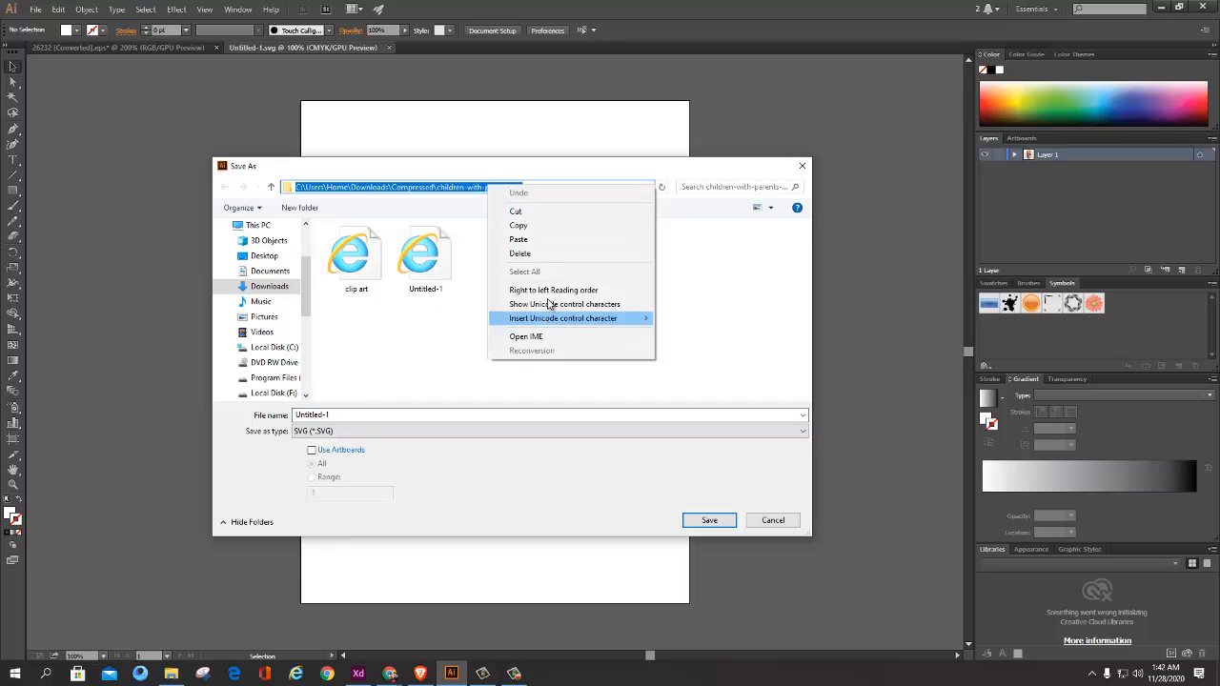
left_click(536, 227)
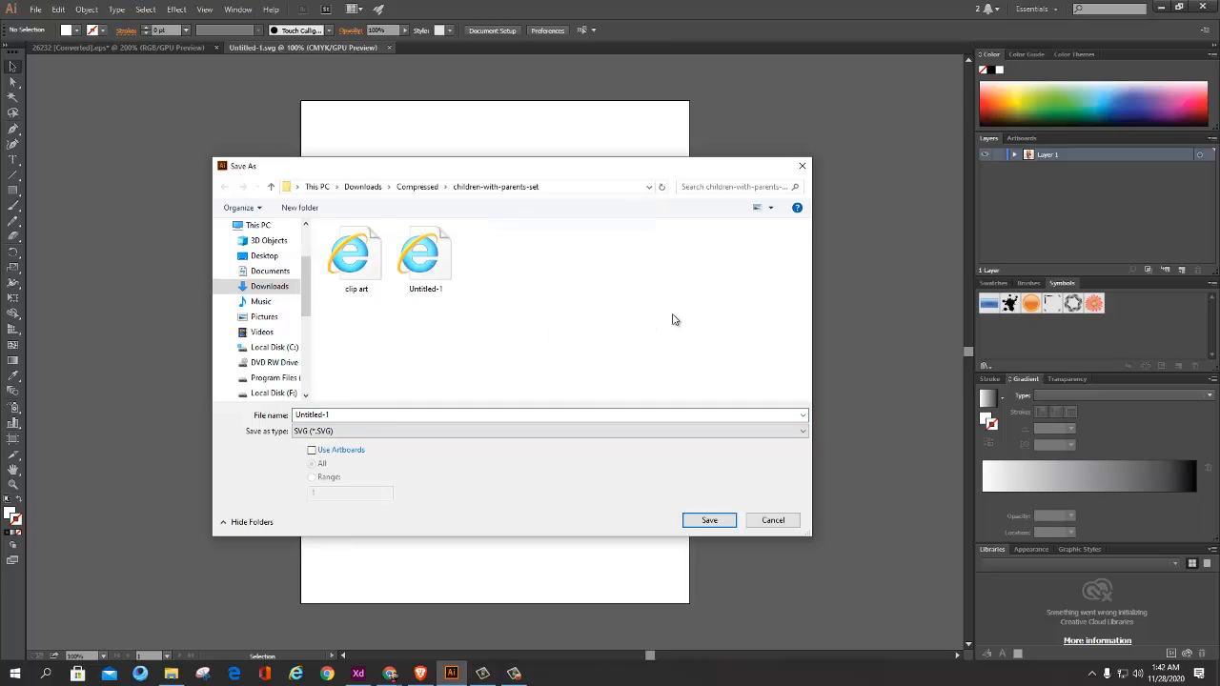
left_click(801, 168)
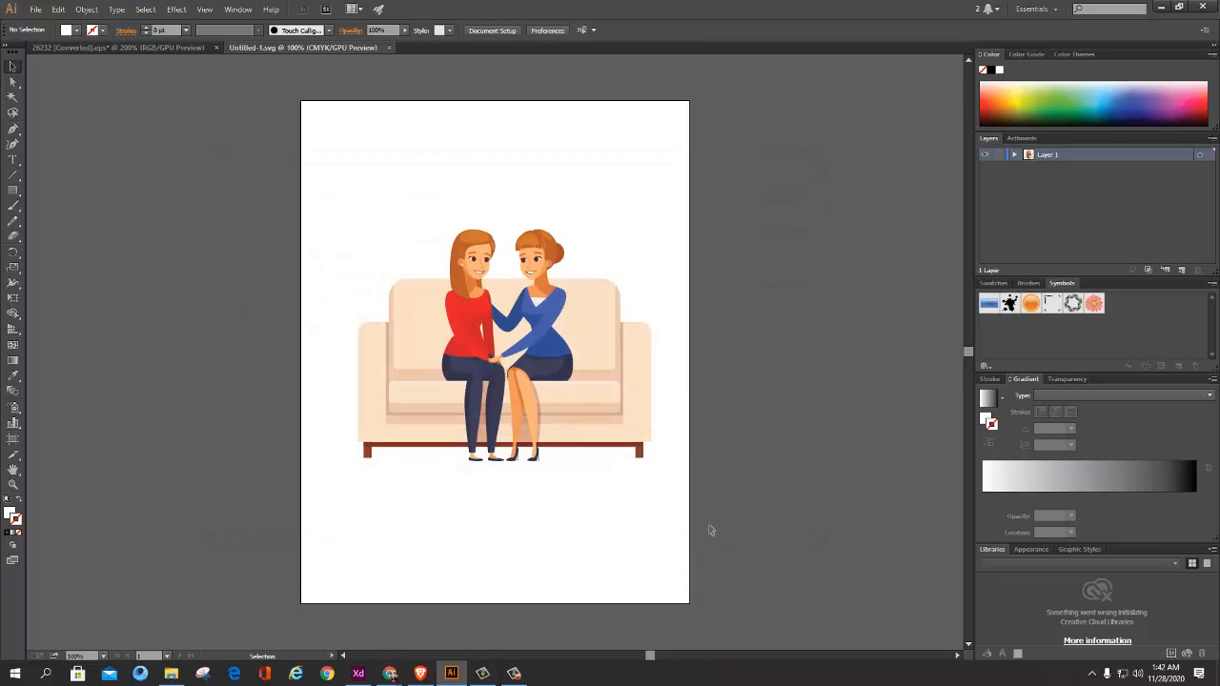
Step: Switch to Adobe XD and import the Untitled-1 SVG file from the children-with-parents-set folder
left_click(366, 676)
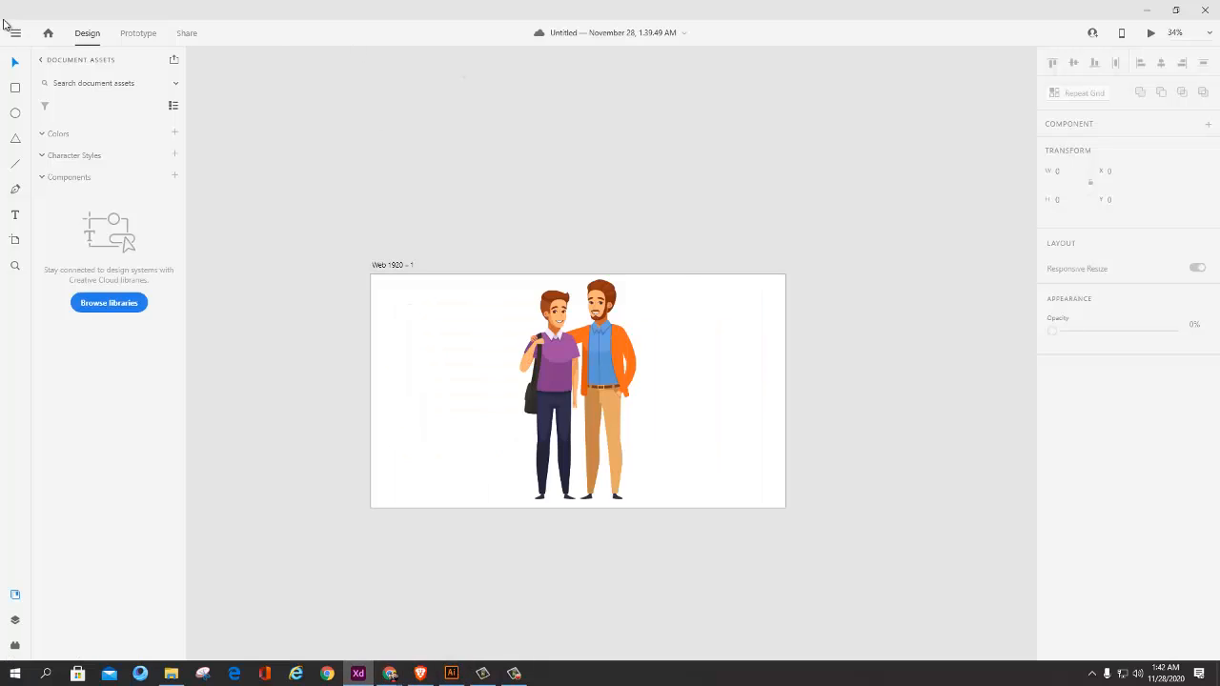
left_click(16, 33)
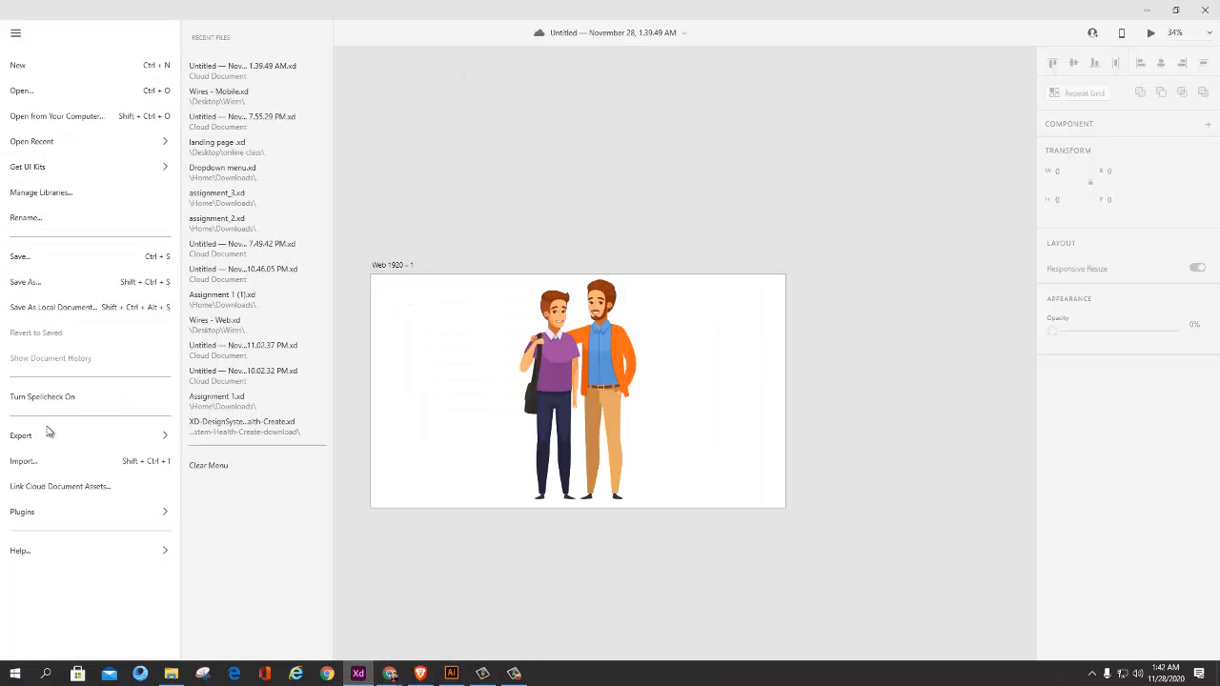
left_click(44, 465)
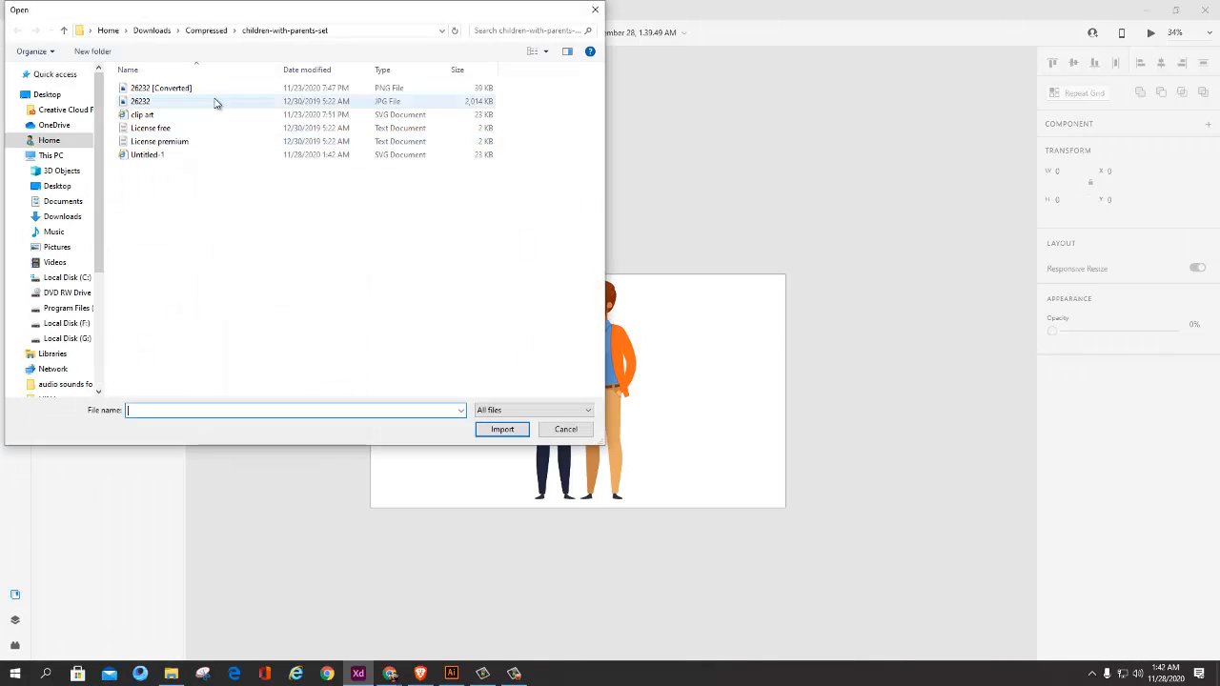
left_click(352, 32)
left_click(352, 32)
left_click(344, 43)
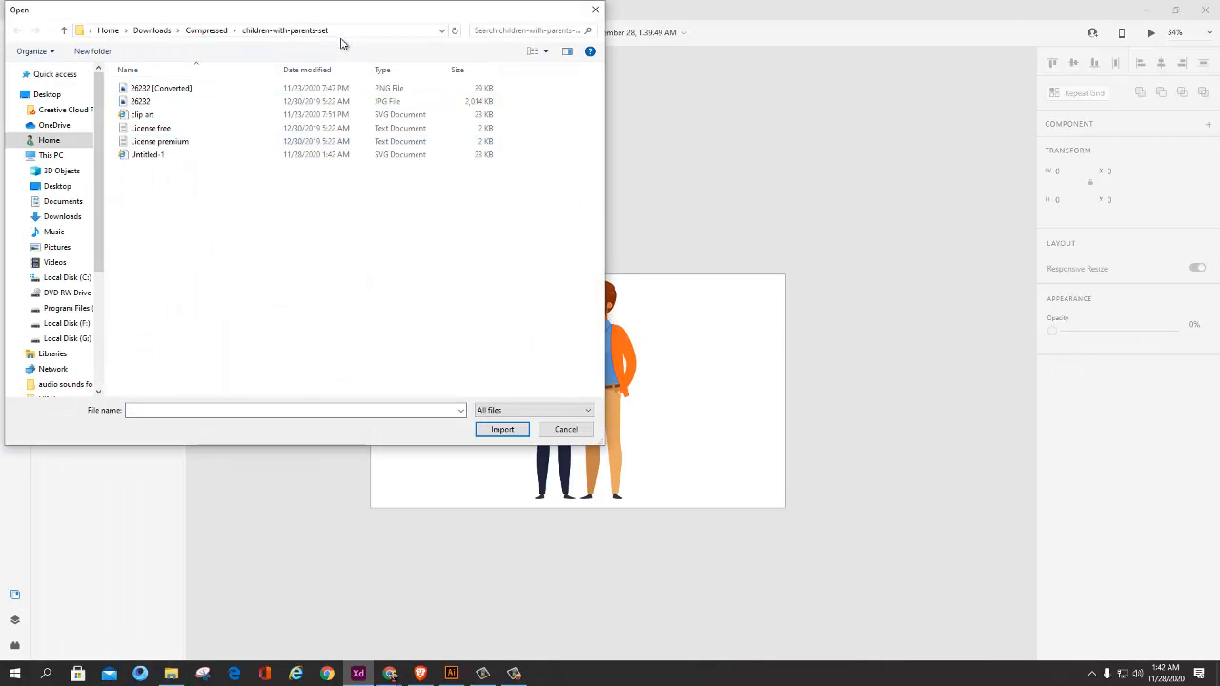
left_click(186, 156)
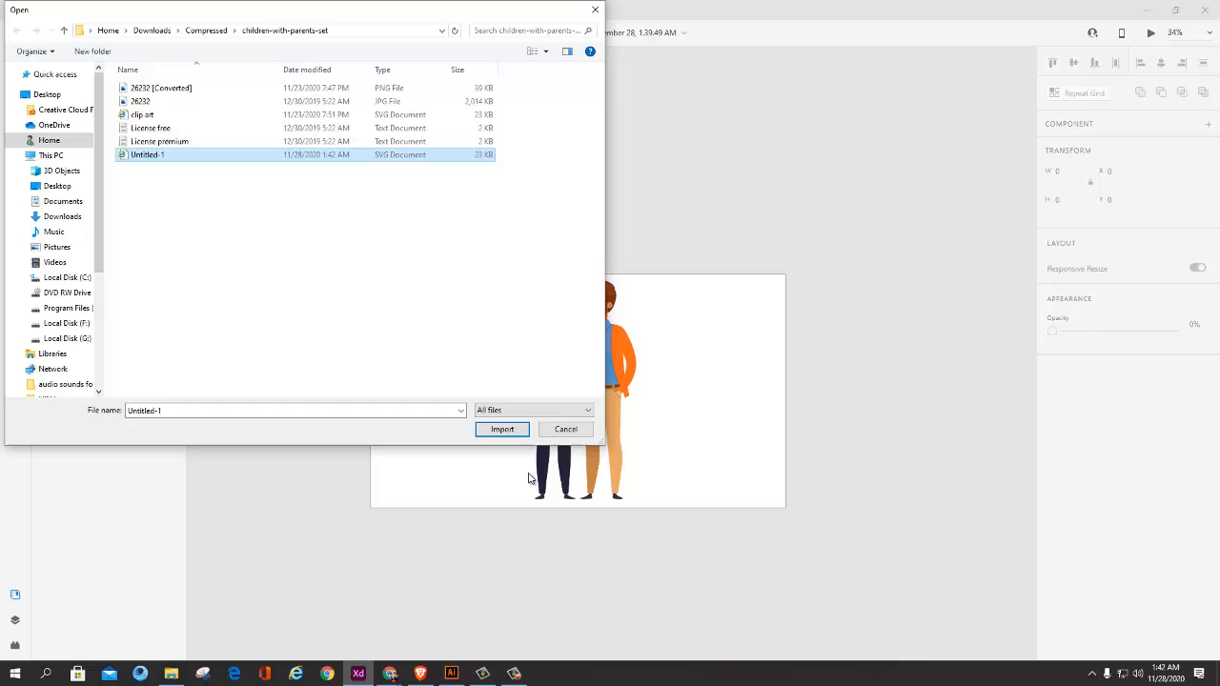
left_click(503, 429)
Step: Move the imported sofa artwork off the two men to the right edge of the Web 1920 artboard
left_click_drag(584, 408, 626, 381)
scroll(760, 402, "up", 5, "ctrl")
scroll(626, 382, "down", 5)
left_click_drag(484, 375, 597, 359)
Step: Undo a trial move of one man, select both men and move them together to the artboard's left edge
left_click_drag(553, 351, 466, 350)
key("ctrl+z")
left_click(518, 344)
left_click(570, 336, "shift")
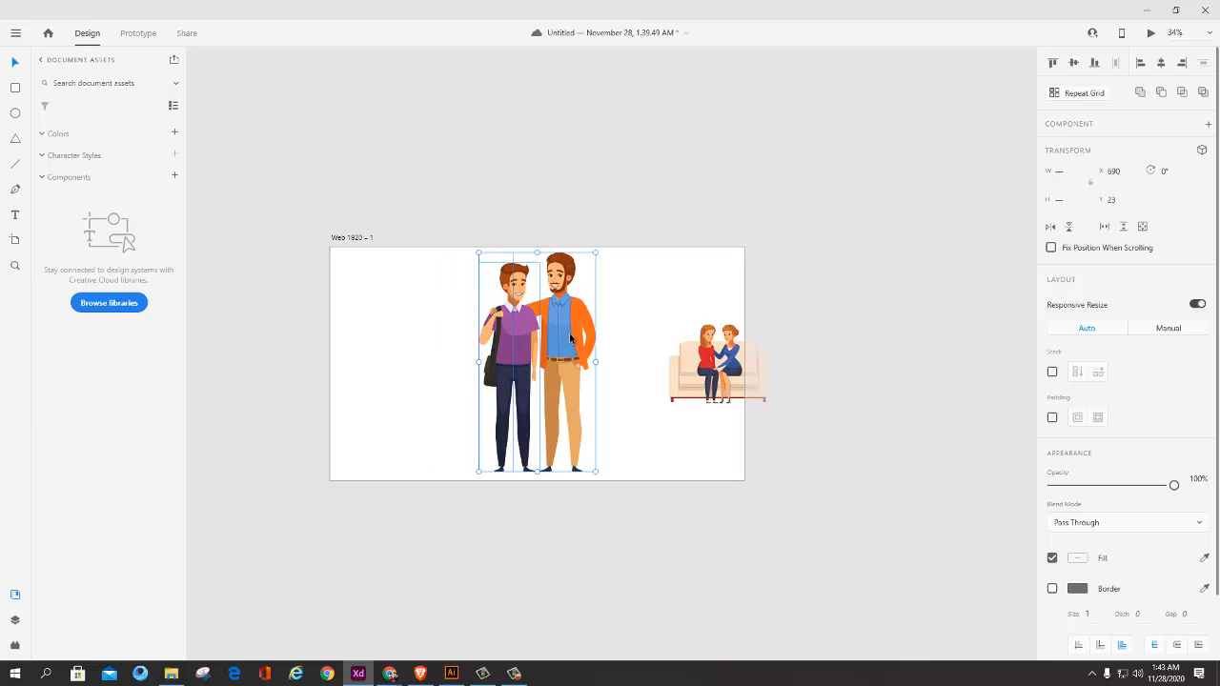
left_click_drag(570, 336, 434, 345)
Step: Place the sofa artwork in the artboard's empty area beside the men and enlarge it to about 768 by 607
scroll(532, 374, "up", 2)
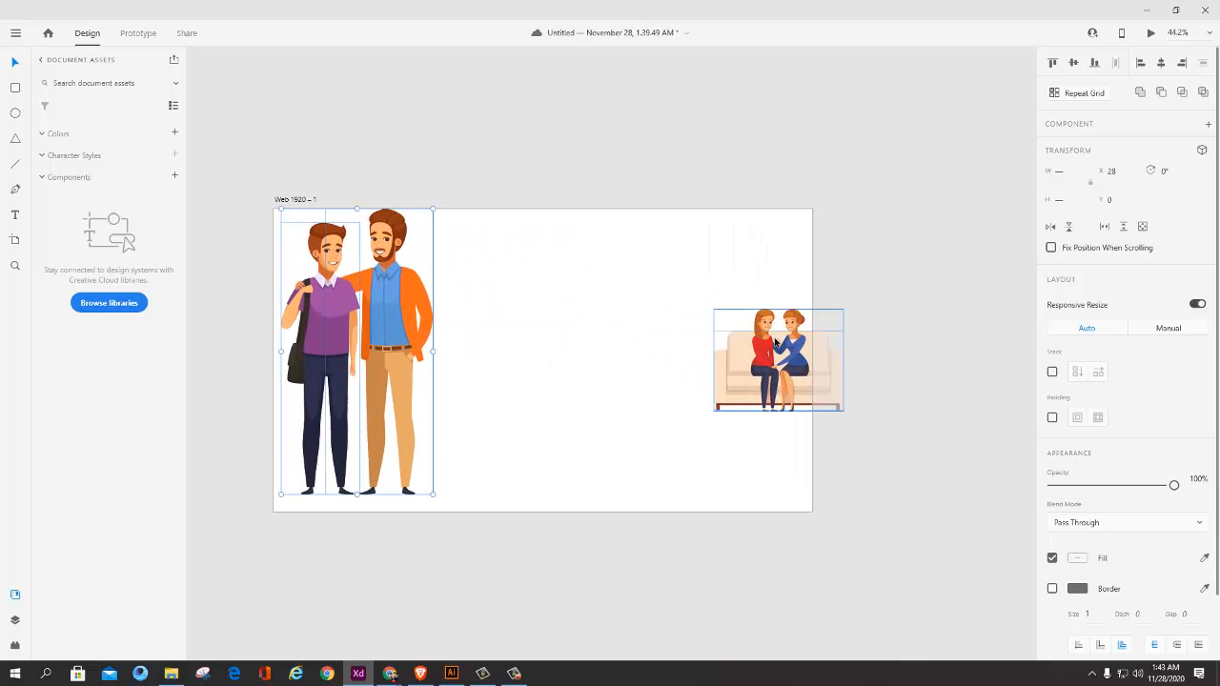
left_click_drag(739, 343, 514, 298)
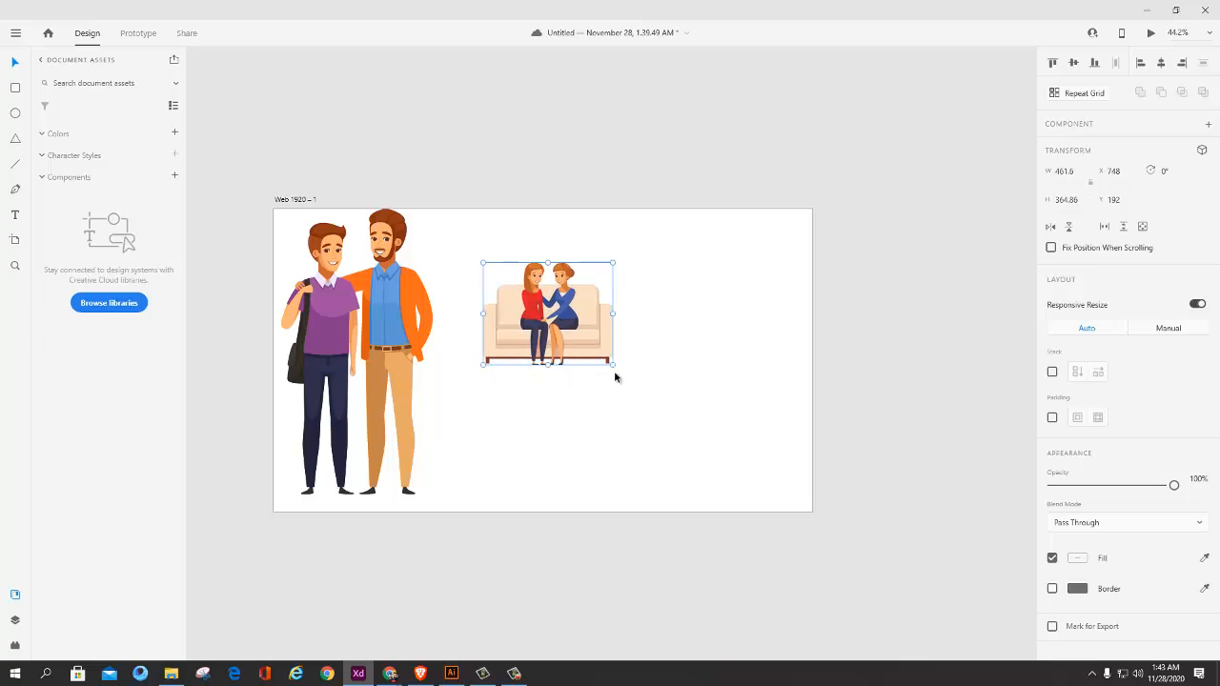
left_click_drag(613, 366, 699, 433)
left_click_drag(593, 360, 576, 324)
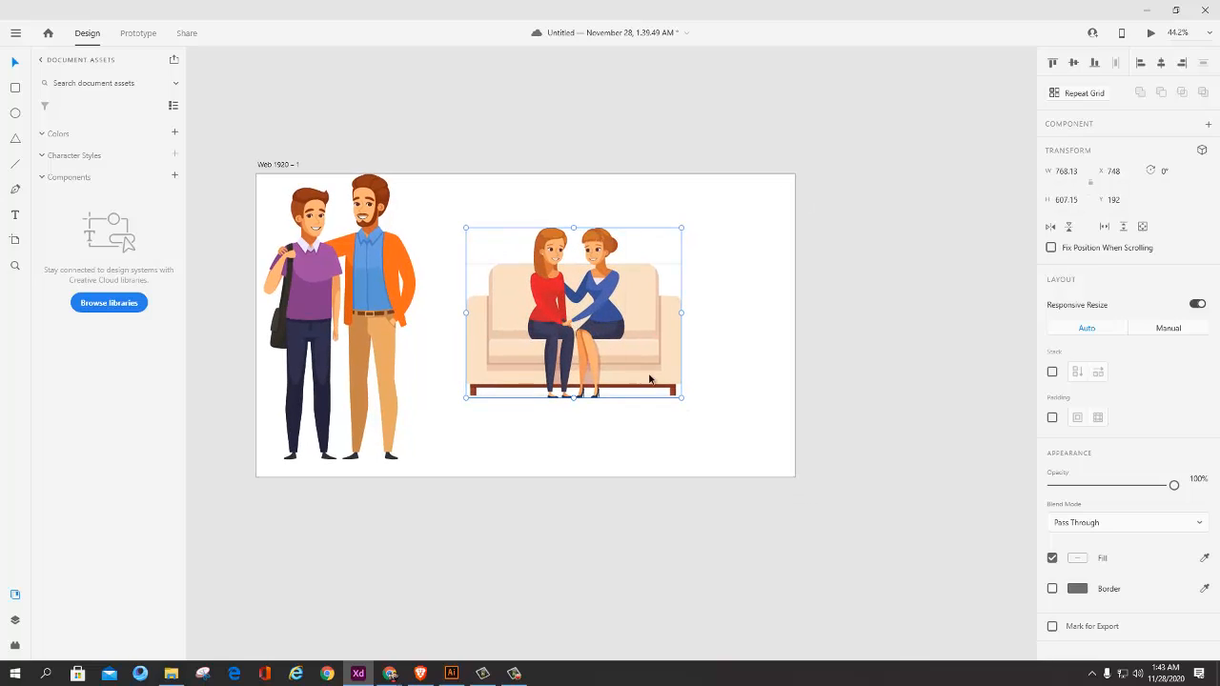
Step: Enlarge the sofa artwork to about 1088 by 860 and fill the sofa's backrest with brown
left_click_drag(644, 375, 746, 434)
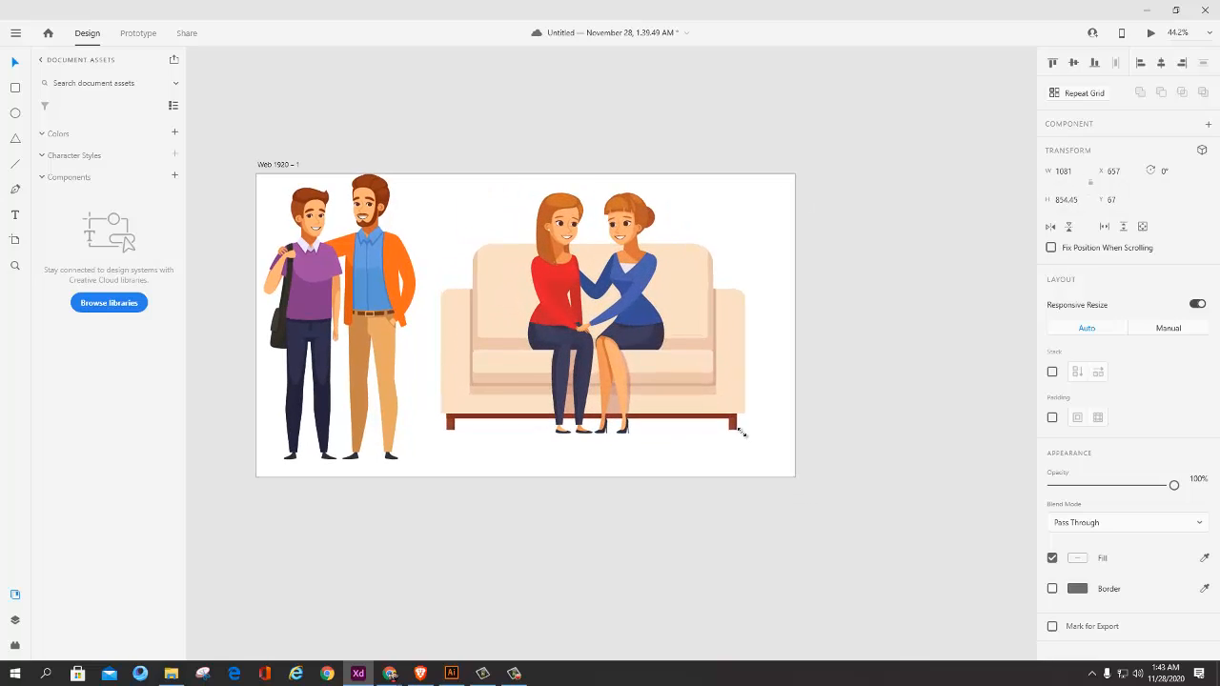
scroll(743, 353, "up", 3)
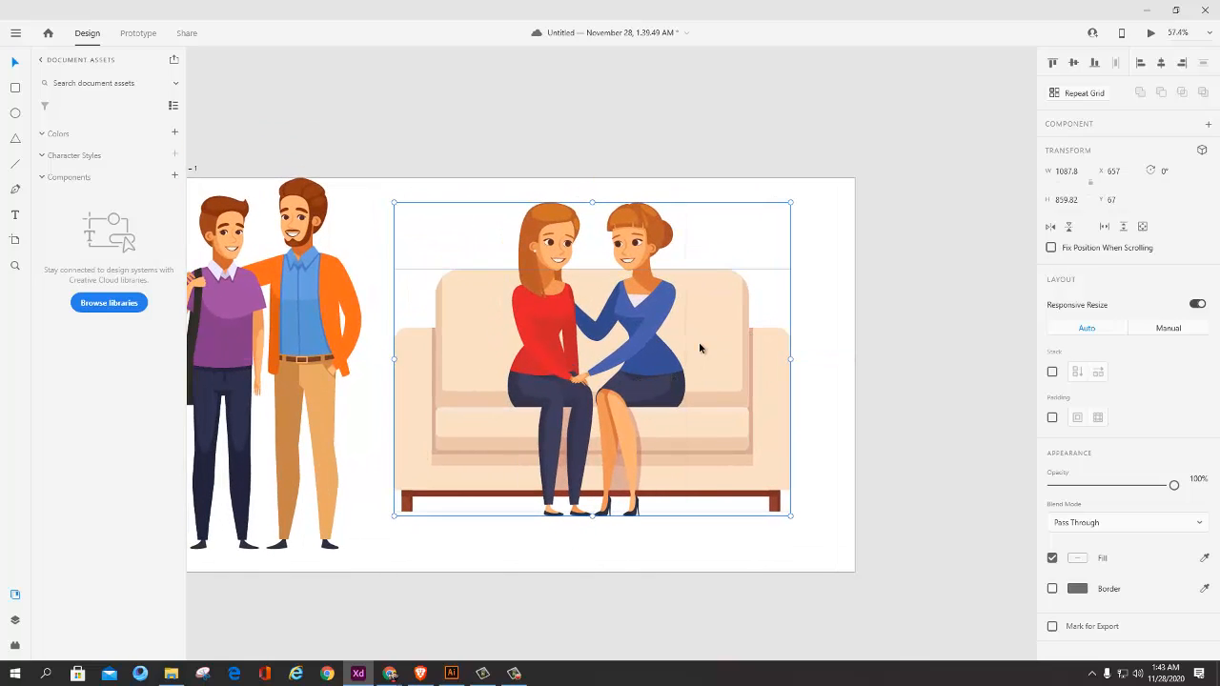
double_click(717, 346)
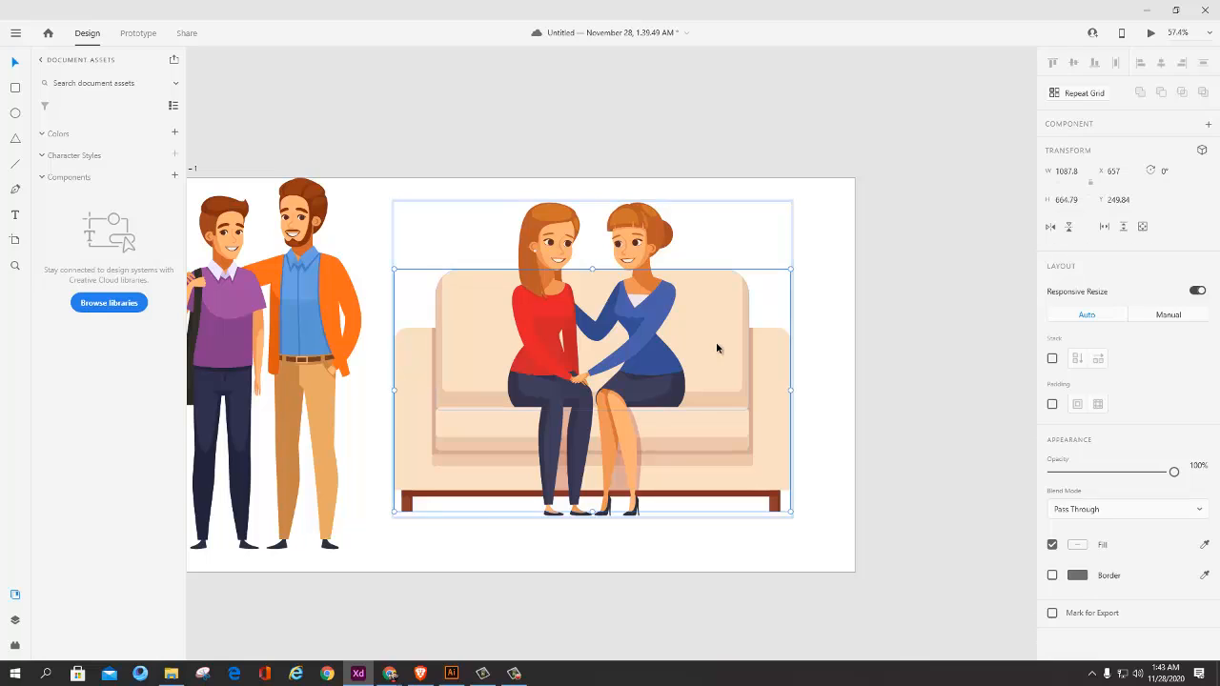
double_click(717, 348)
left_click(1077, 454)
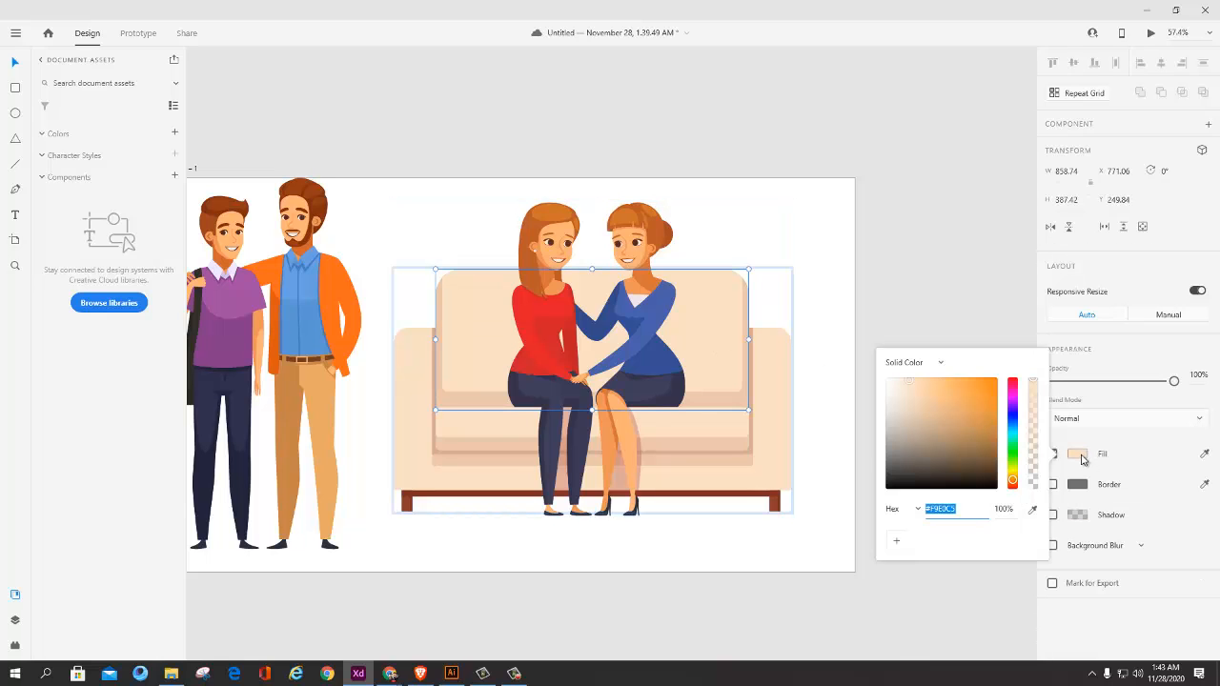
mouse_move(965, 431)
left_mouse_down()
mouse_move(981, 387)
mouse_move(973, 421)
left_mouse_up()
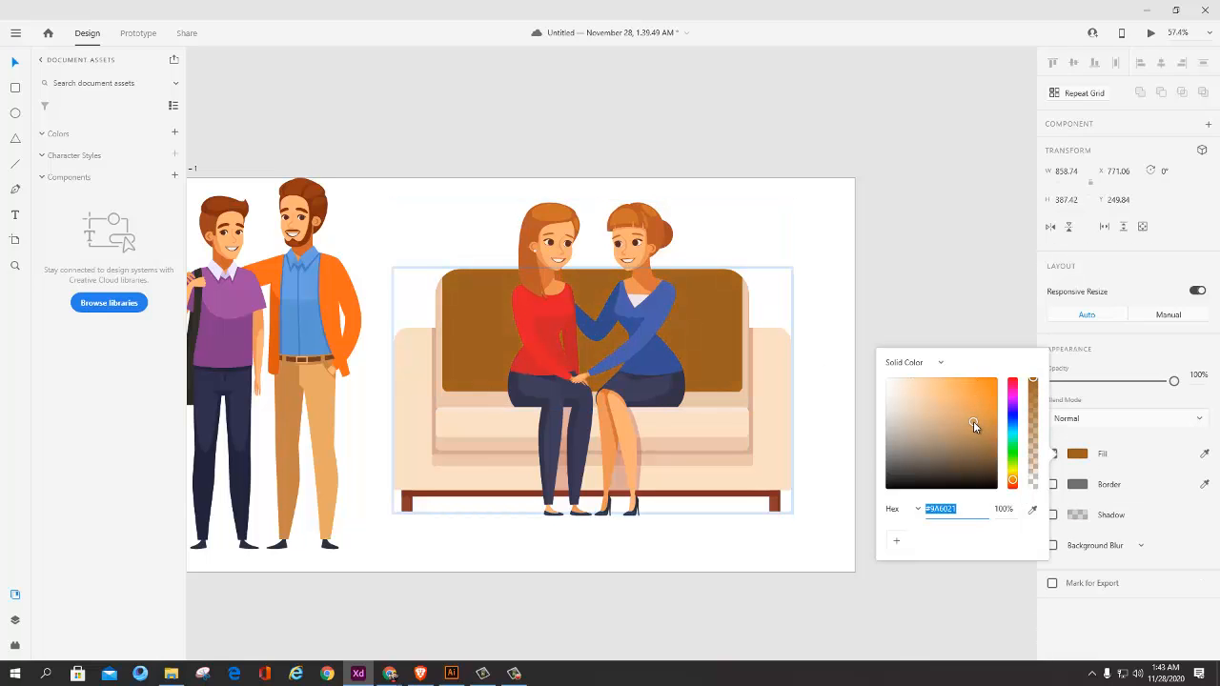
Step: Fill the sofa's right armrest with the brown sampled from the backrest, and select the seat shape
left_click(772, 383)
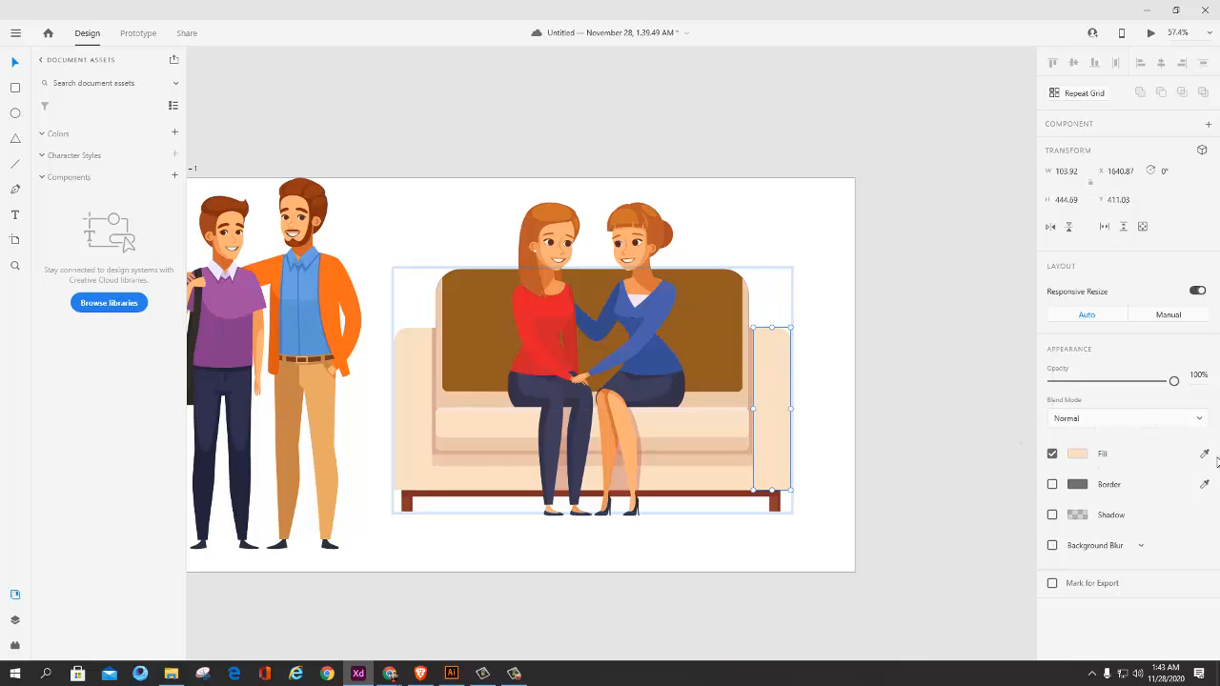
left_click(711, 320)
scroll(832, 394, "down", 5)
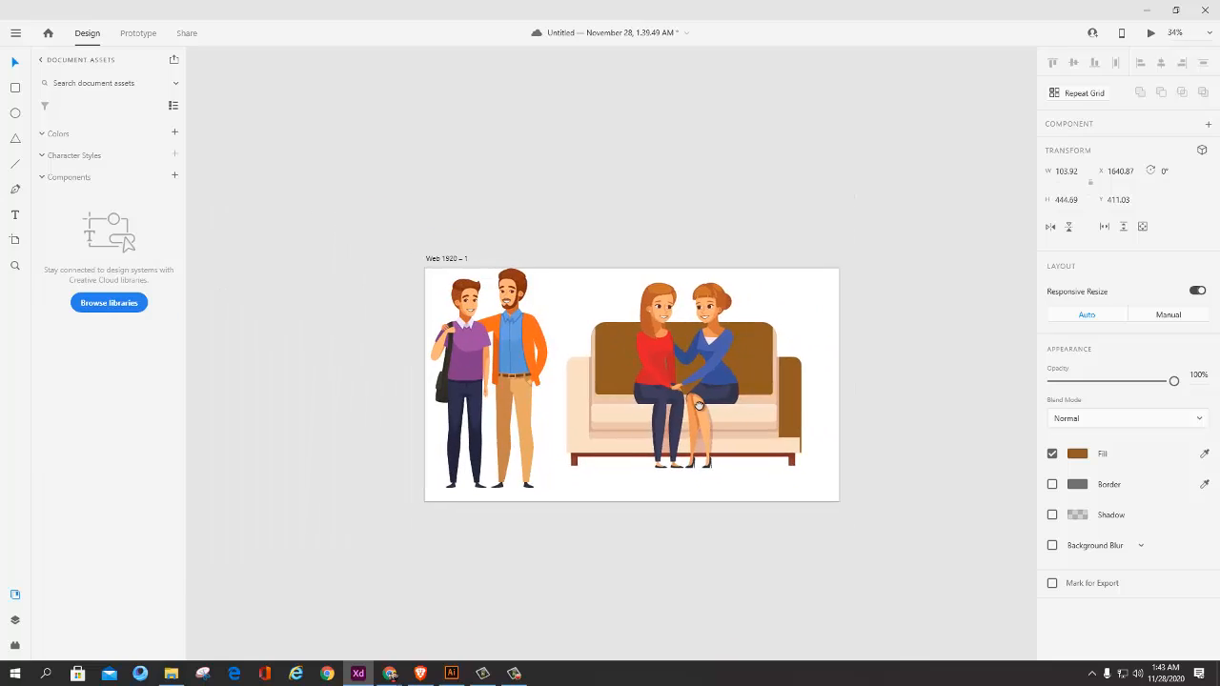
scroll(753, 400, "up", 4)
scroll(665, 426, "up", 1)
left_click_drag(476, 450, 628, 412)
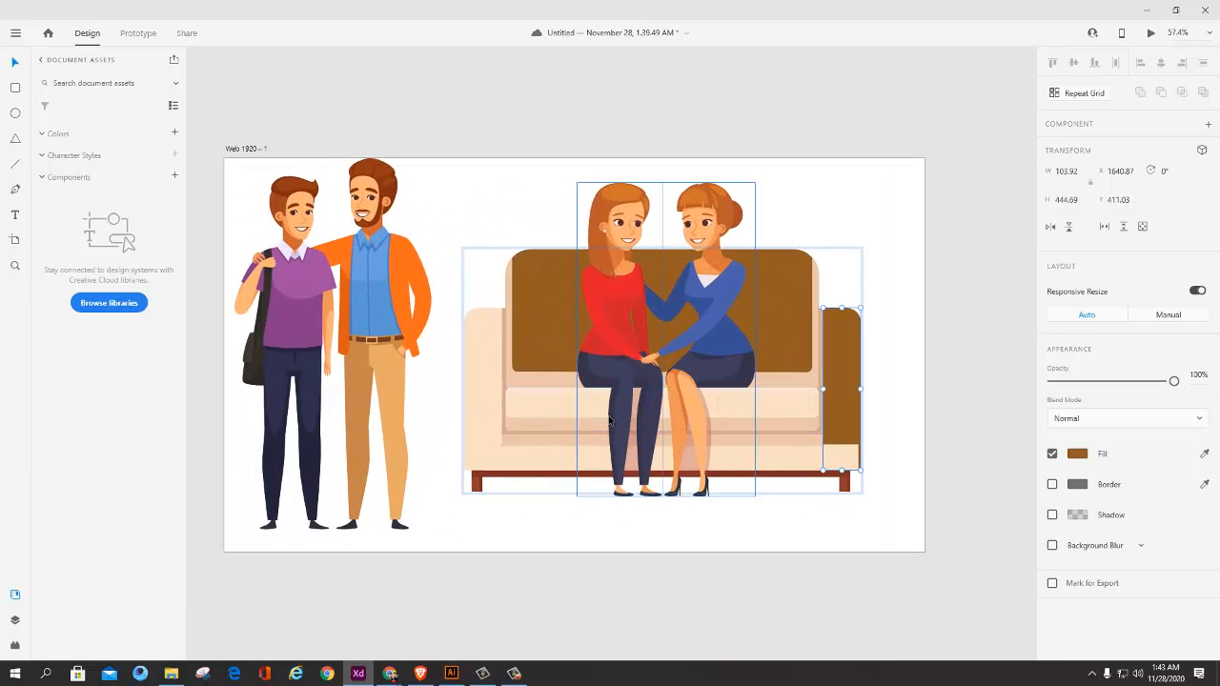
left_click(722, 517)
left_click(736, 409)
scroll(574, 455, "down", 5)
scroll(574, 456, "up", 5)
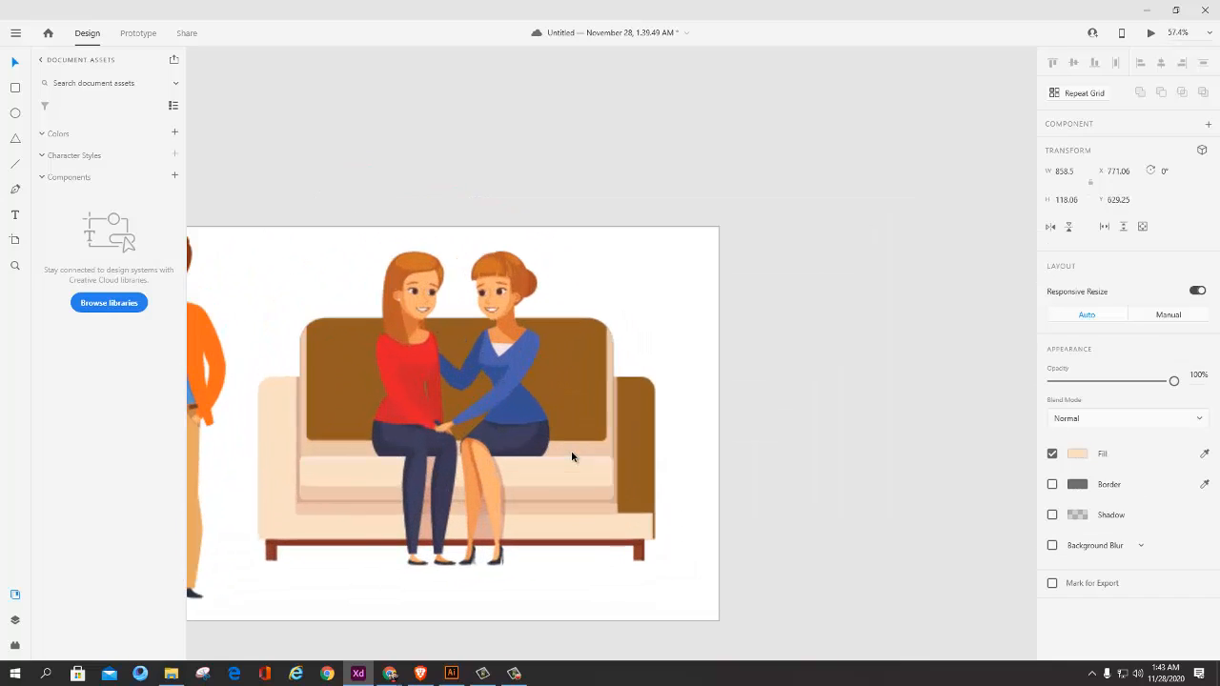
Step: Undo the sofa's brown fills and its last enlargement, and clear the selection
key("ctrl+z")
key("ctrl+z")
key("ctrl+z")
left_click(762, 399)
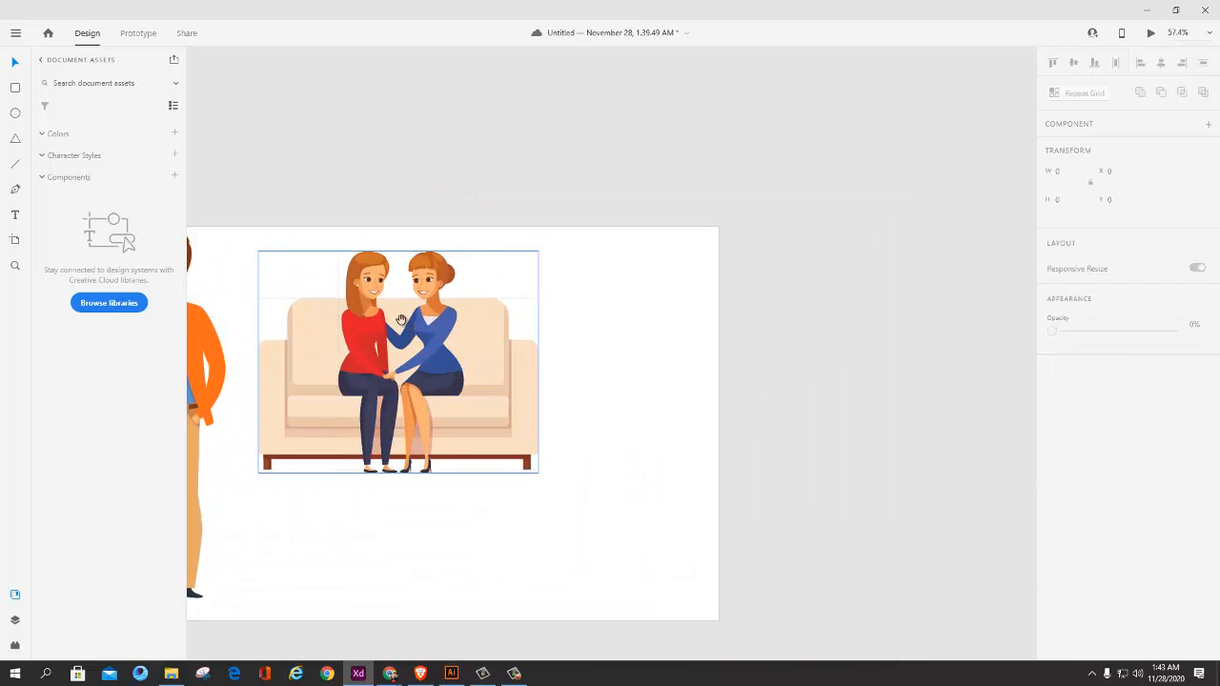
Step: Select the red sweater shape inside the long-haired woman's nested group, undoing a trial move of it
left_click_drag(402, 321, 627, 409)
scroll(548, 391, "up", 3)
double_click(497, 388)
double_click(497, 390)
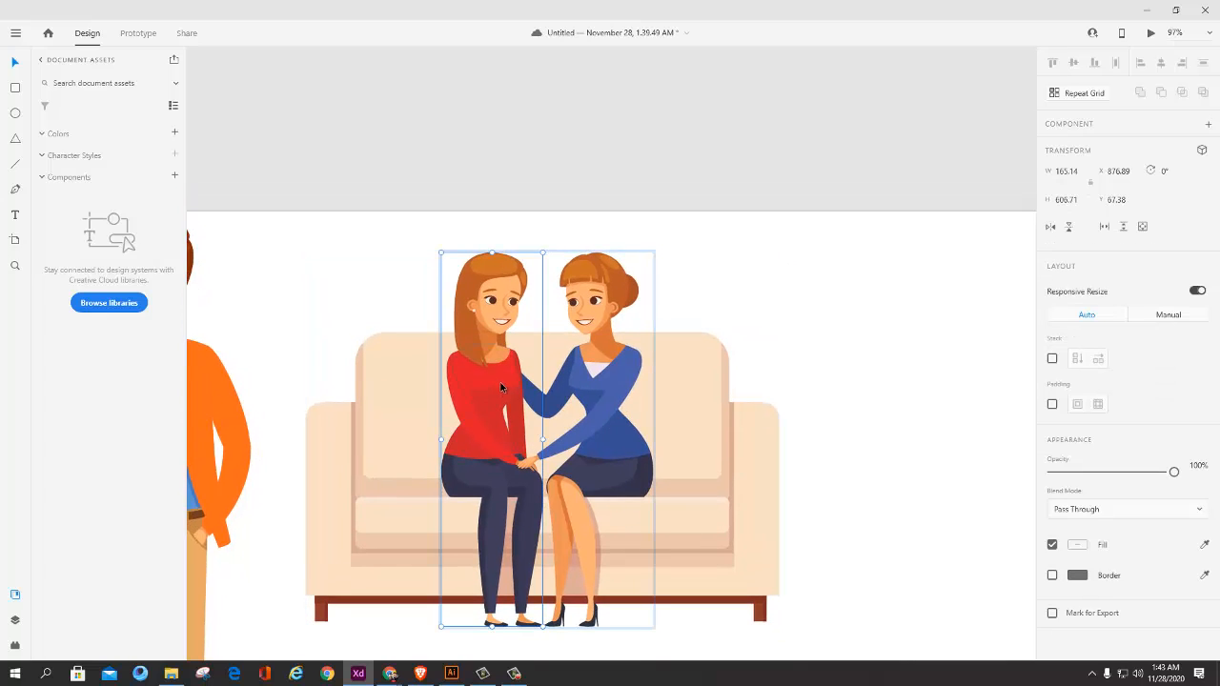
double_click(501, 387)
left_click_drag(479, 391, 417, 402)
key("ctrl+z")
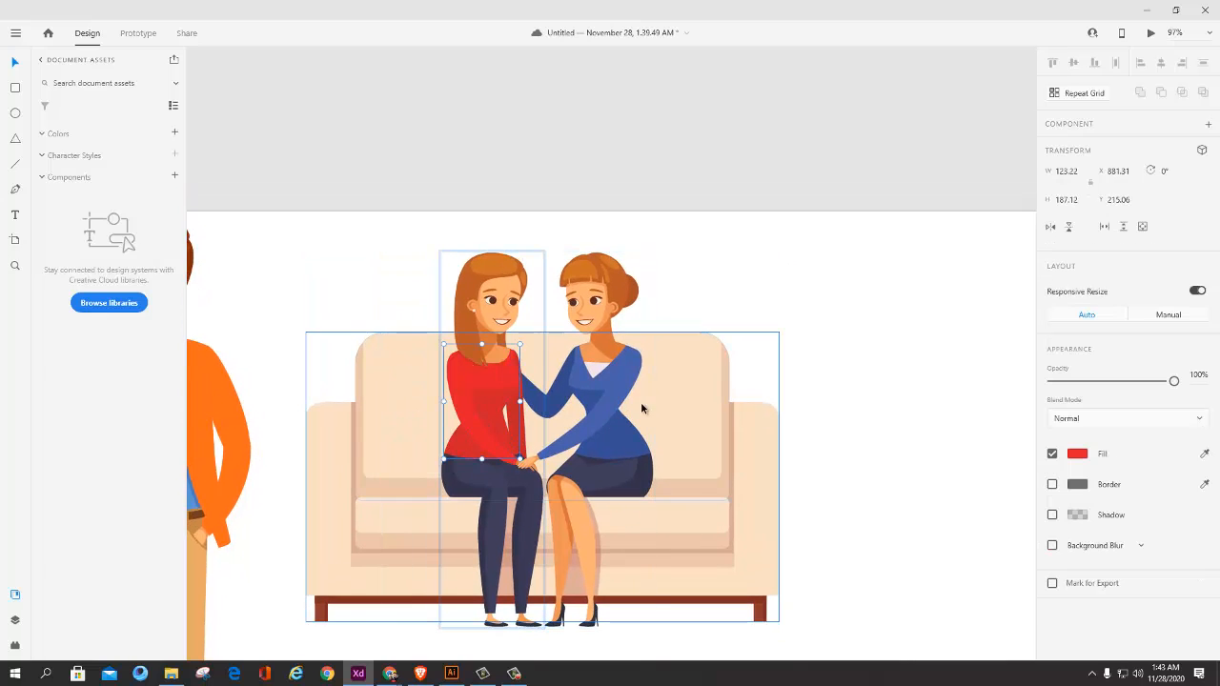
Step: Fill the upper sweater shape with white #FFFEFE and apply the same white to the front sleeve
left_click(1204, 453)
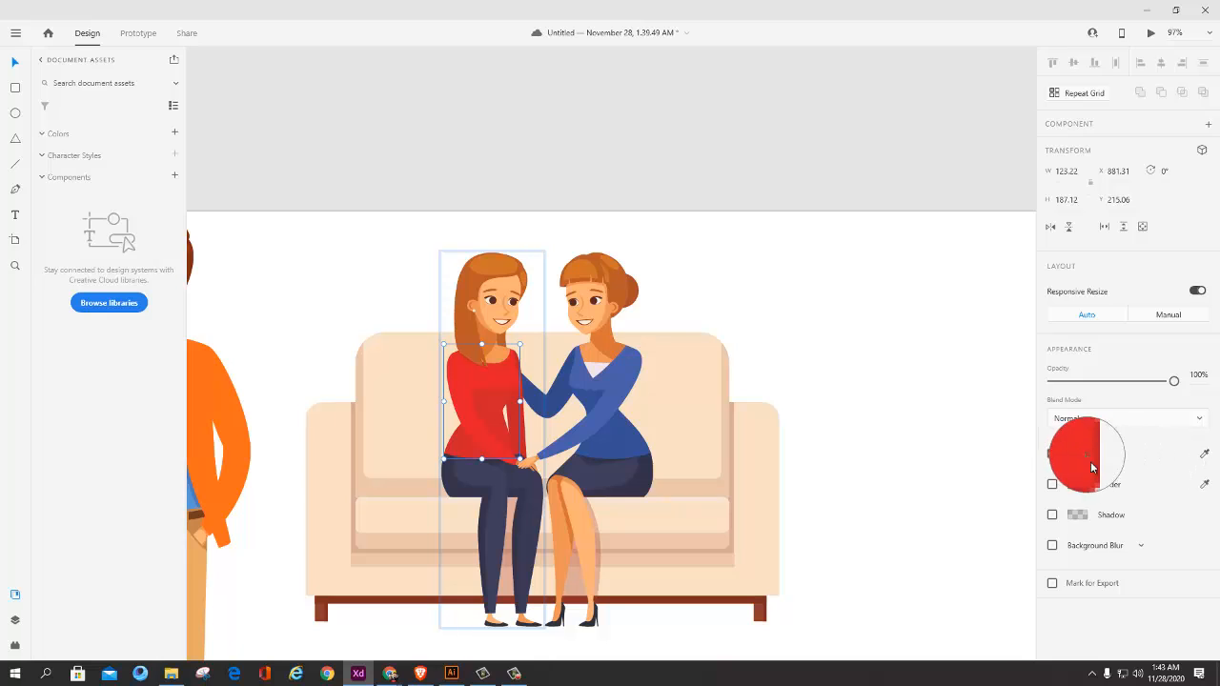
left_click(976, 475)
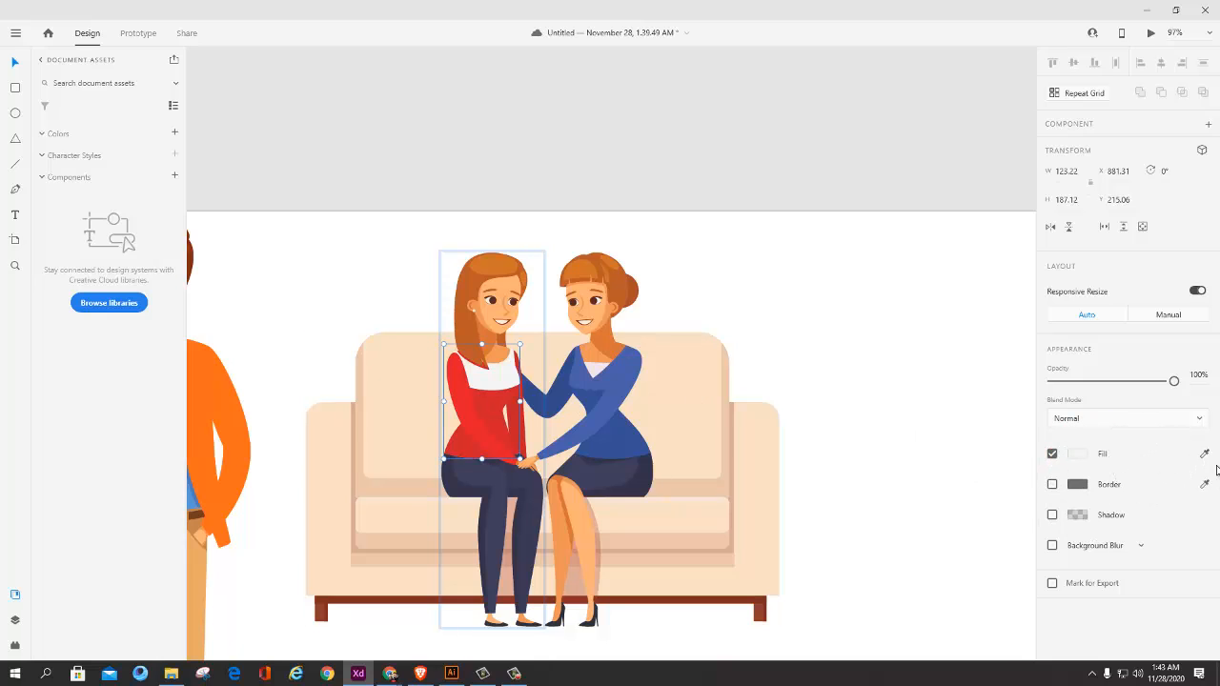
left_click(1076, 458)
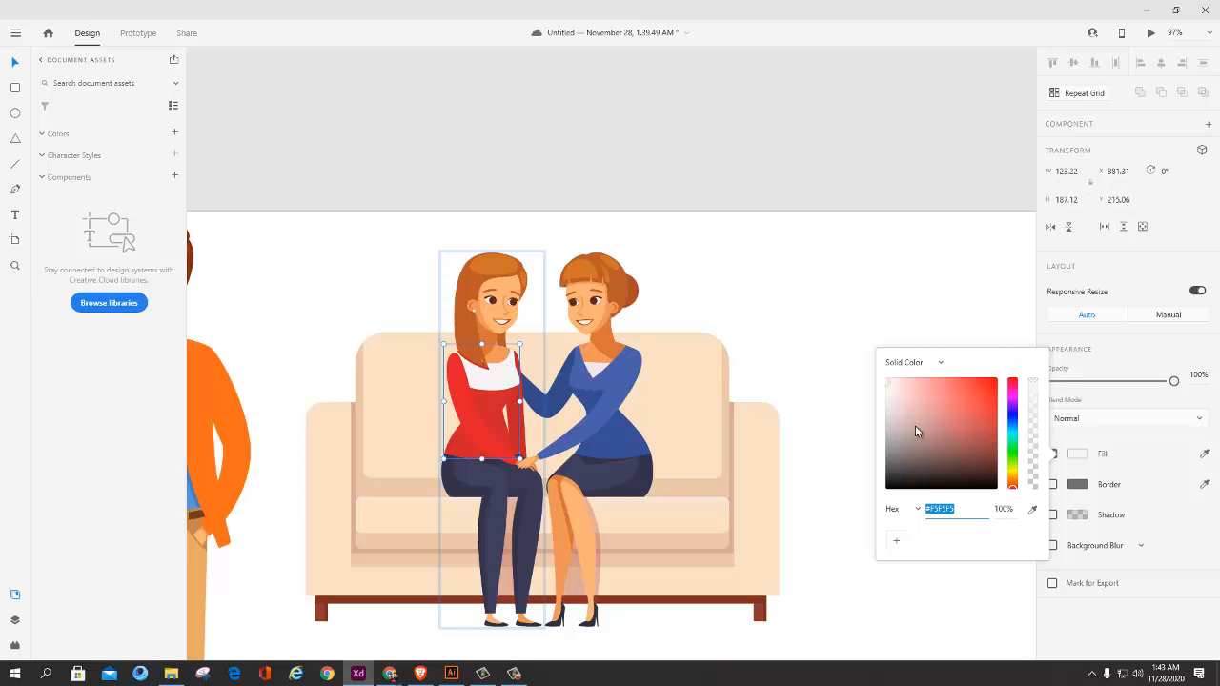
left_click_drag(890, 388, 887, 382)
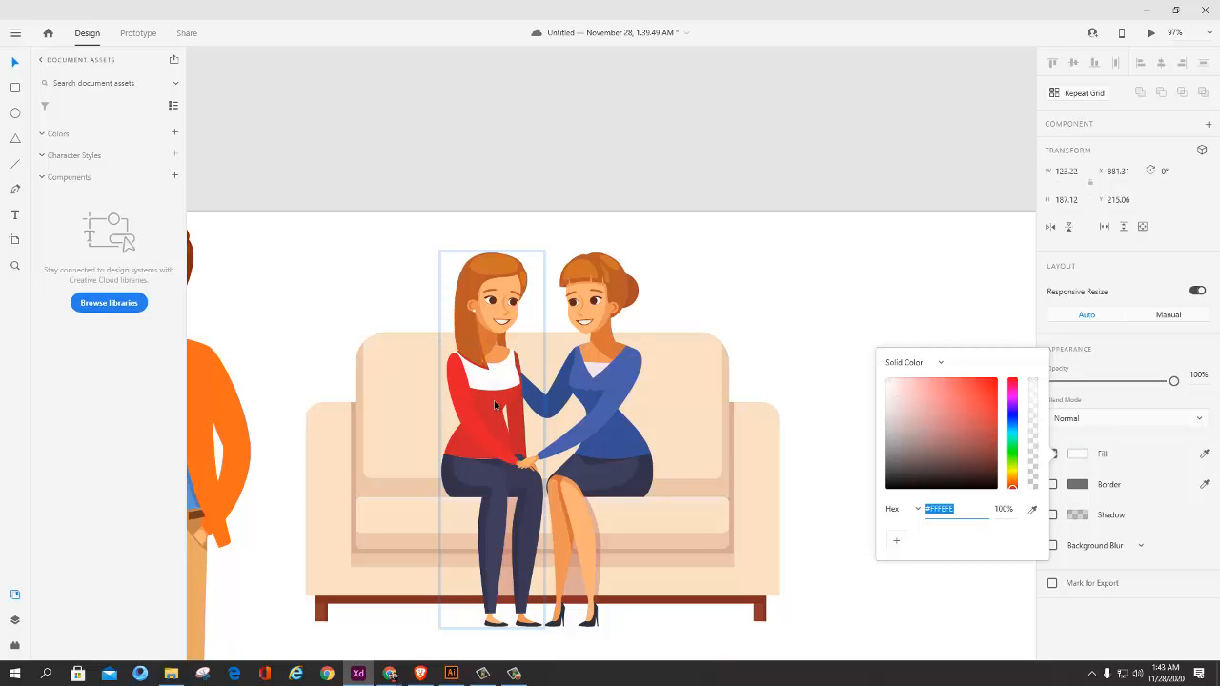
left_click(460, 391)
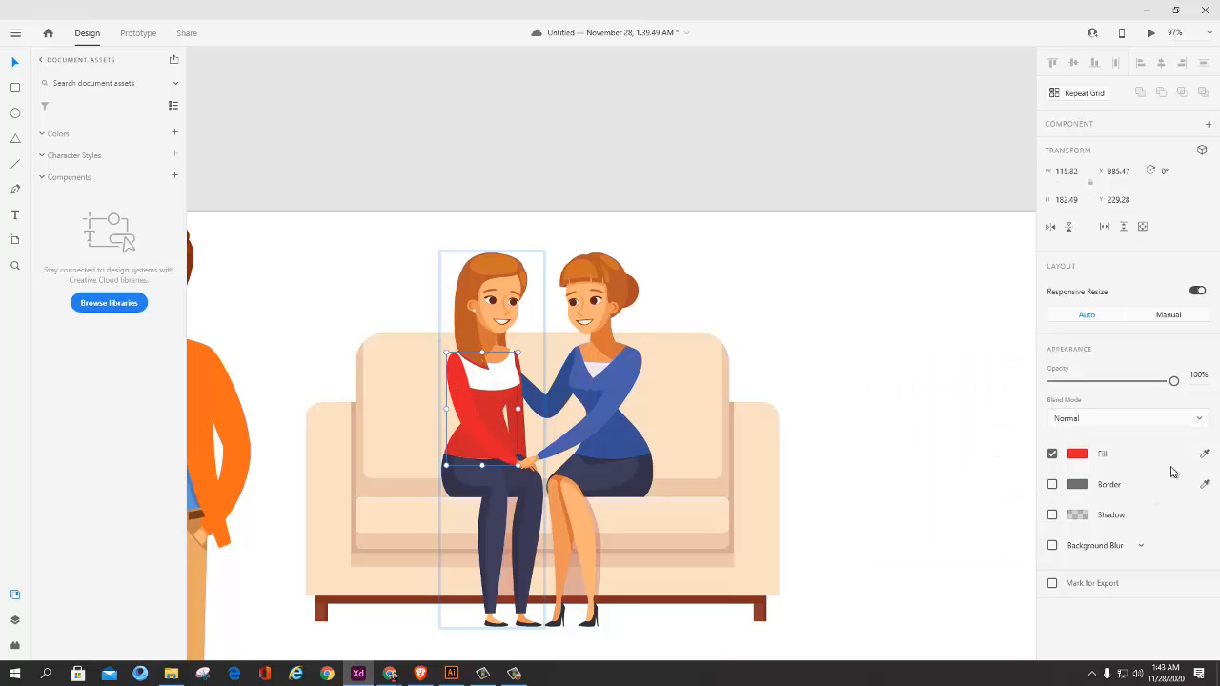
left_click(501, 371)
Step: Recolor the sweater's lower torso shape to light grey #CBC9C9
left_click(519, 421)
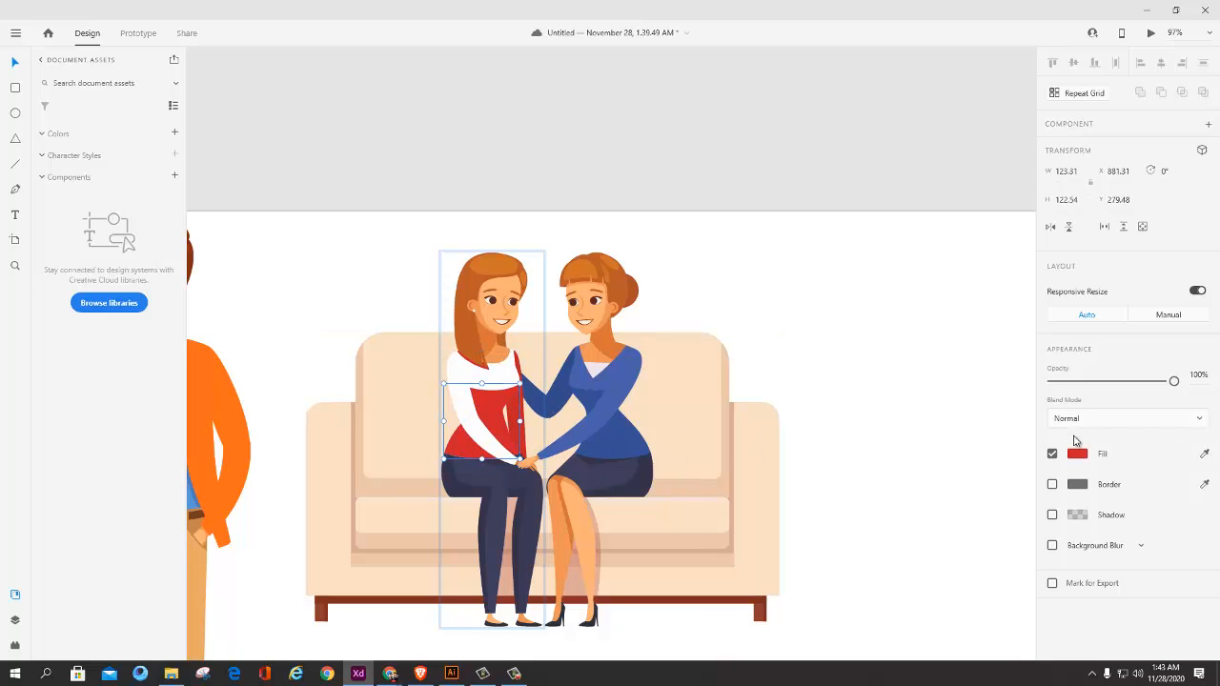
key("i")
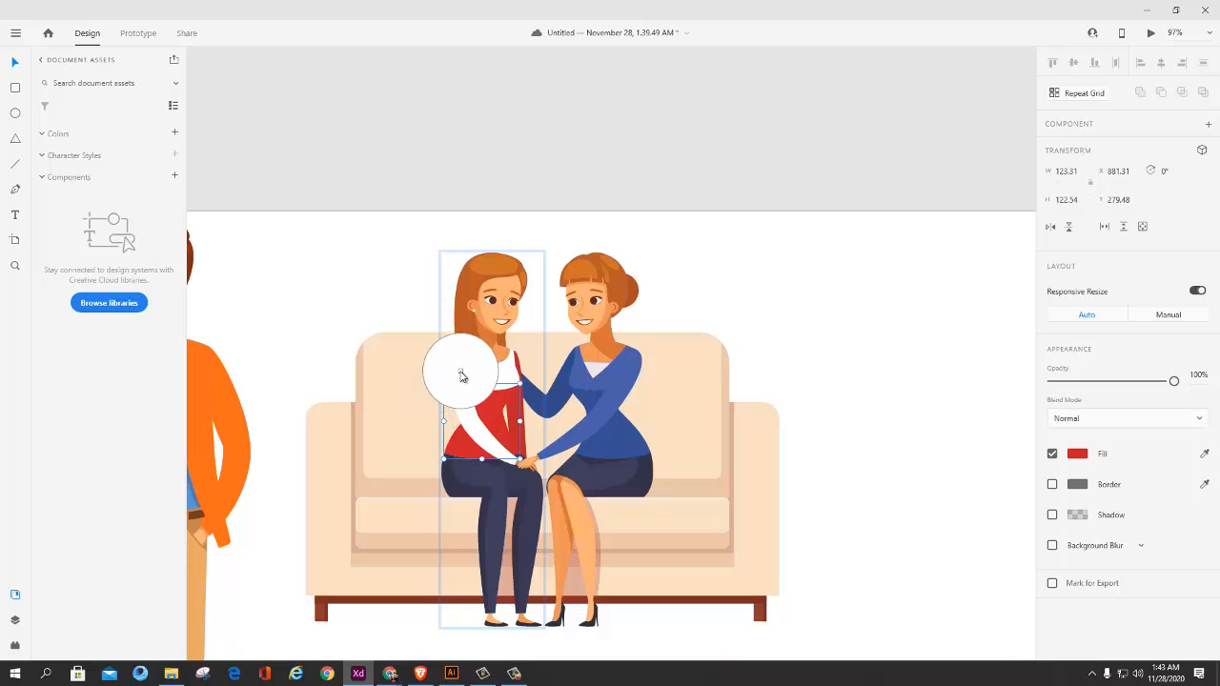
left_click(468, 374)
left_click(1084, 457)
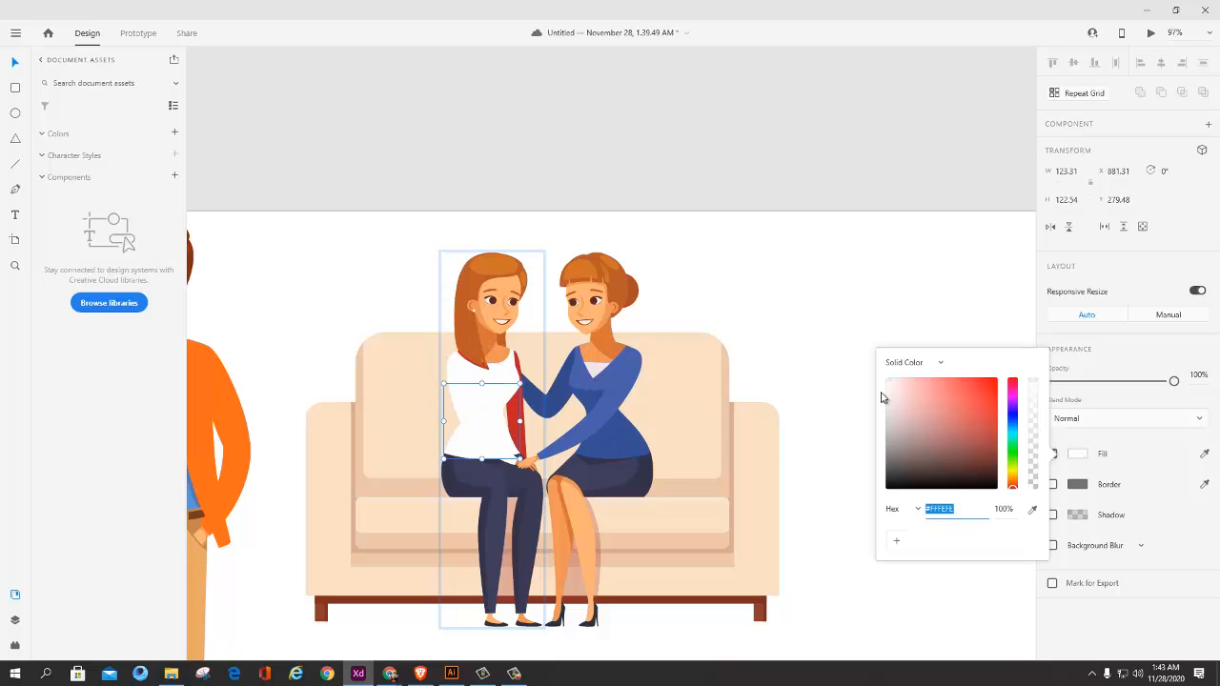
left_click_drag(888, 388, 887, 405)
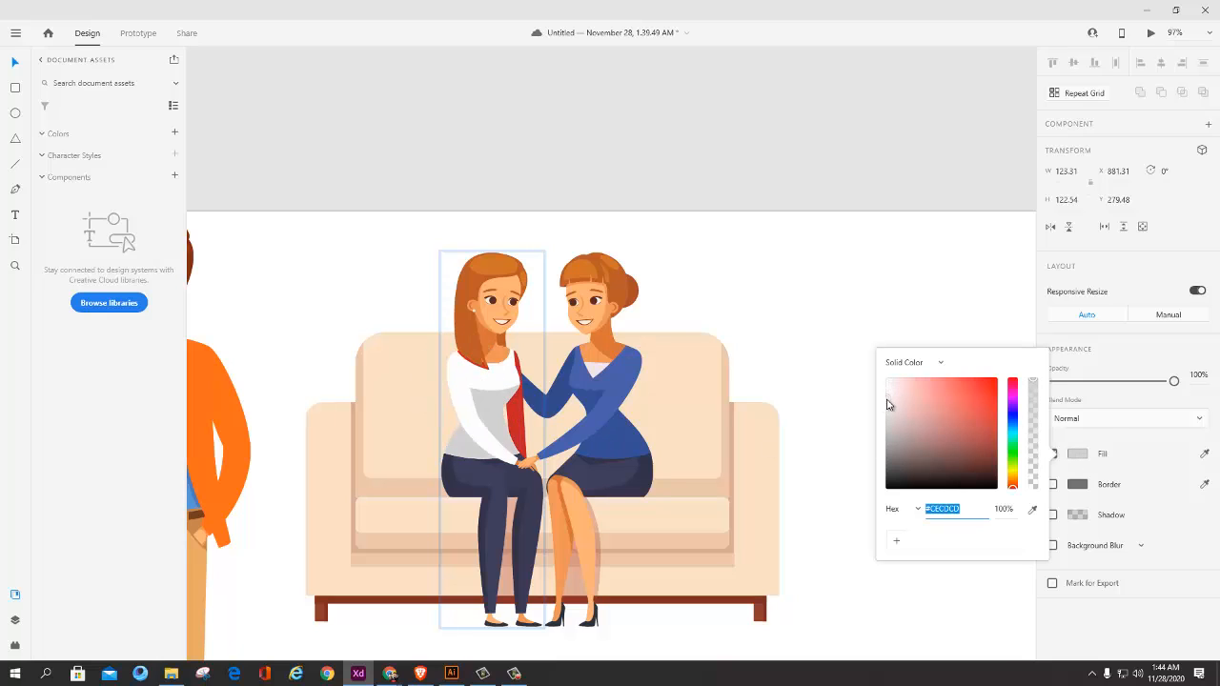
Step: Fill the remaining red pieces at the sweater's neckline and far side with the torso's grey
left_click(475, 366)
left_click(518, 366, "shift")
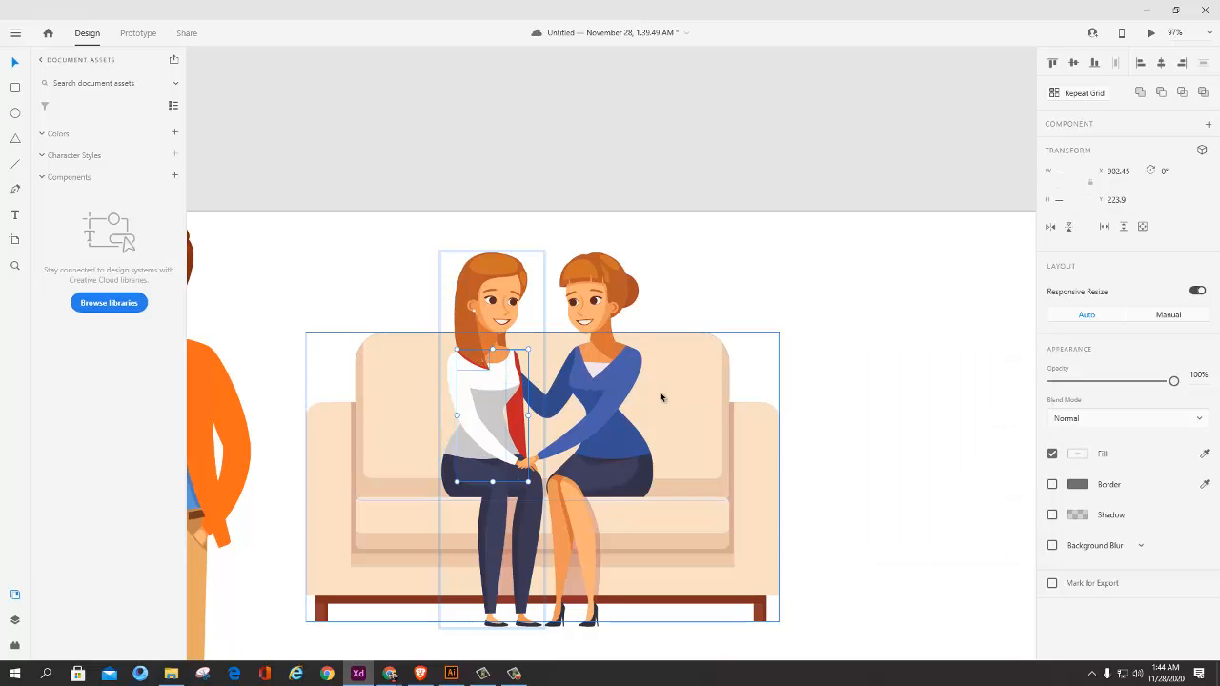
left_click(1204, 456)
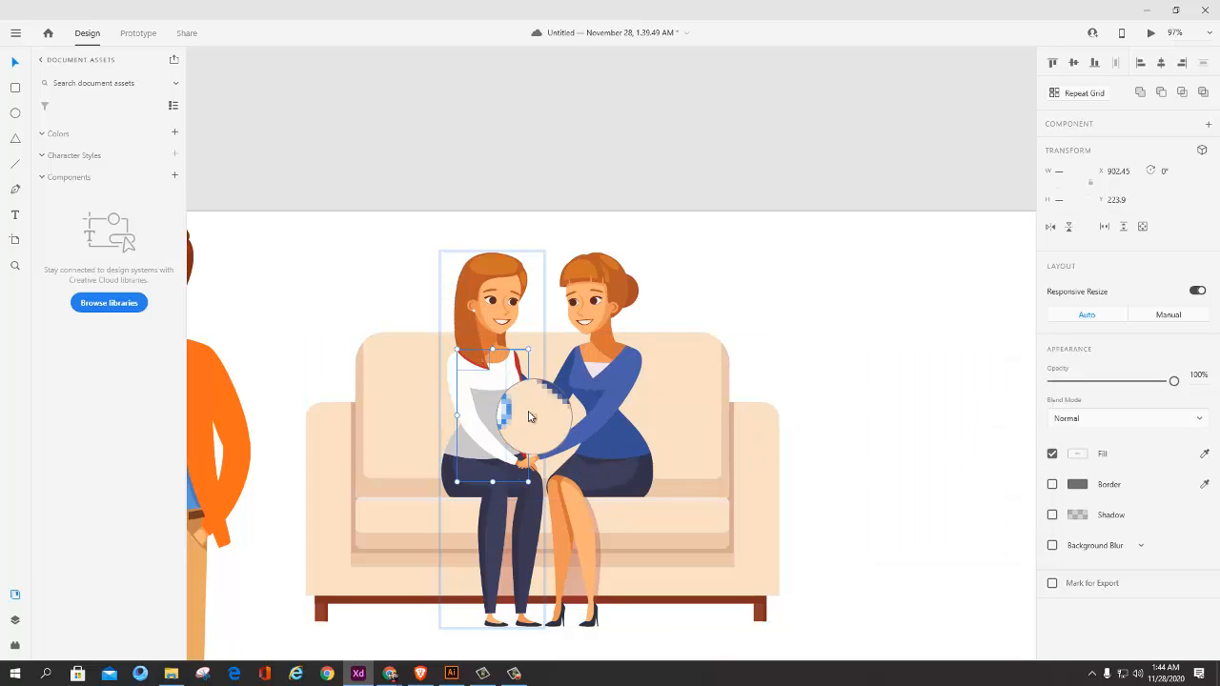
left_click(495, 412)
left_click(721, 431)
Step: Examine the recolored sweater up close, and the sofa artwork within the whole artboard
scroll(530, 460, "up", 3)
scroll(535, 445, "down", 3)
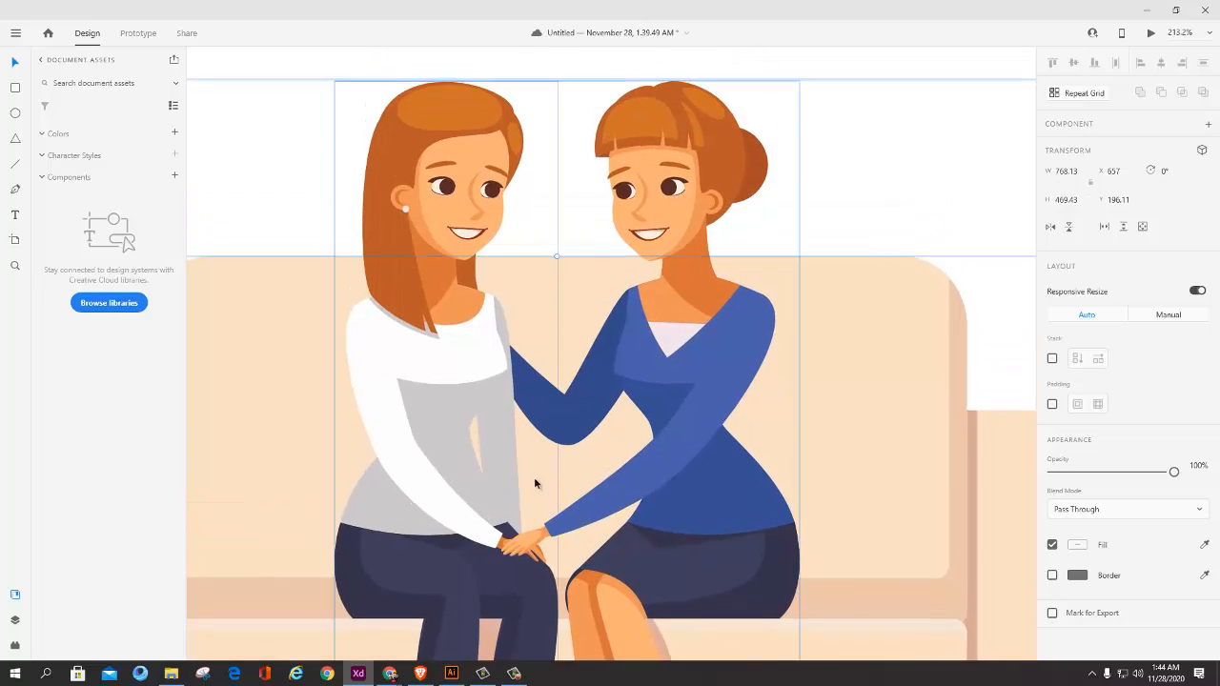
scroll(554, 452, "down", 5)
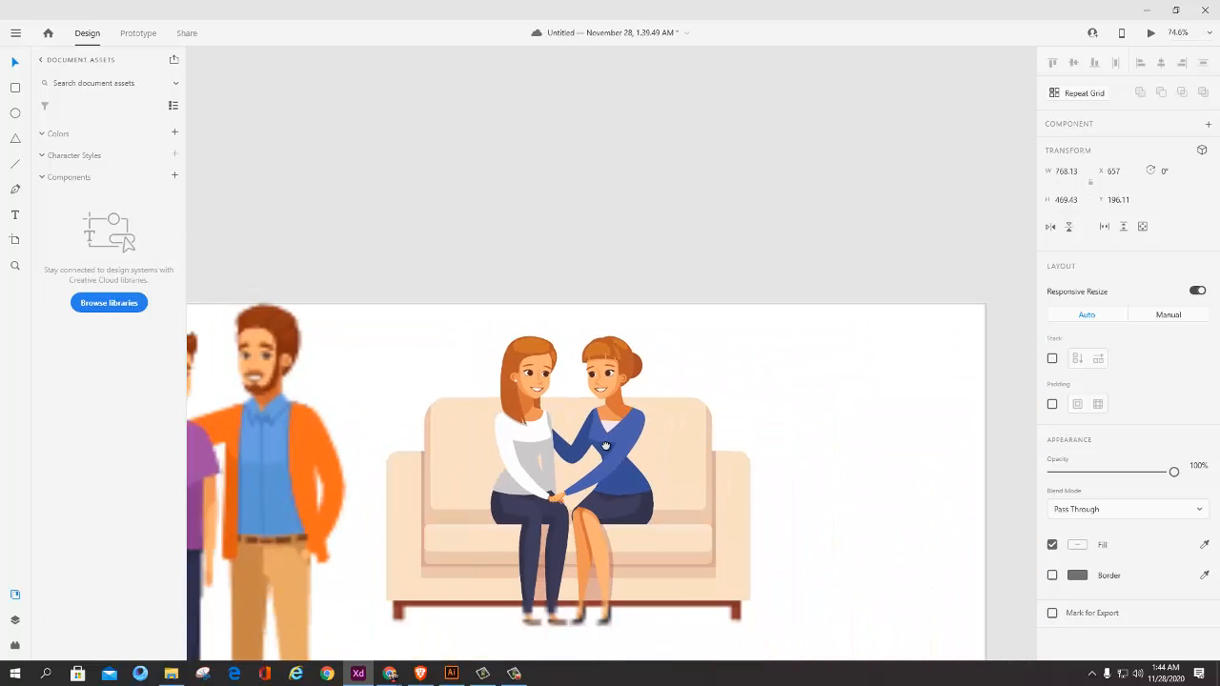
scroll(607, 496, "up", 2)
scroll(604, 501, "down", 2)
left_click_drag(554, 542, 526, 468)
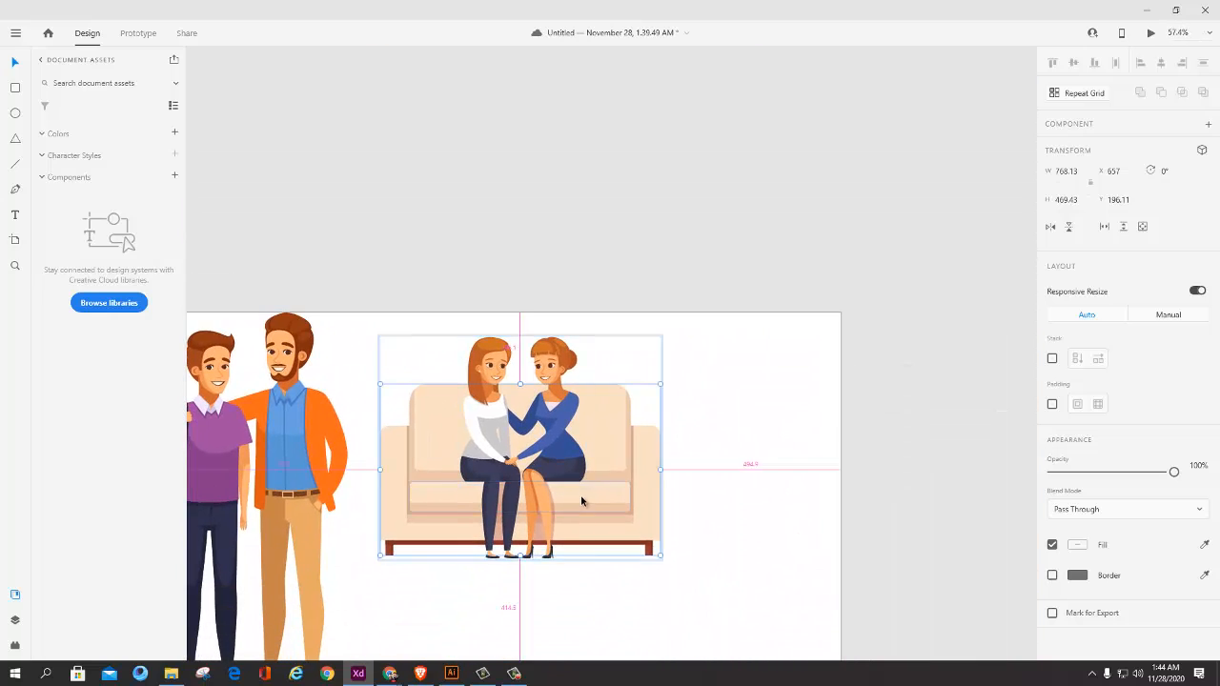
scroll(580, 495, "up", 3)
left_click_drag(466, 409, 600, 374)
scroll(621, 417, "down", 4)
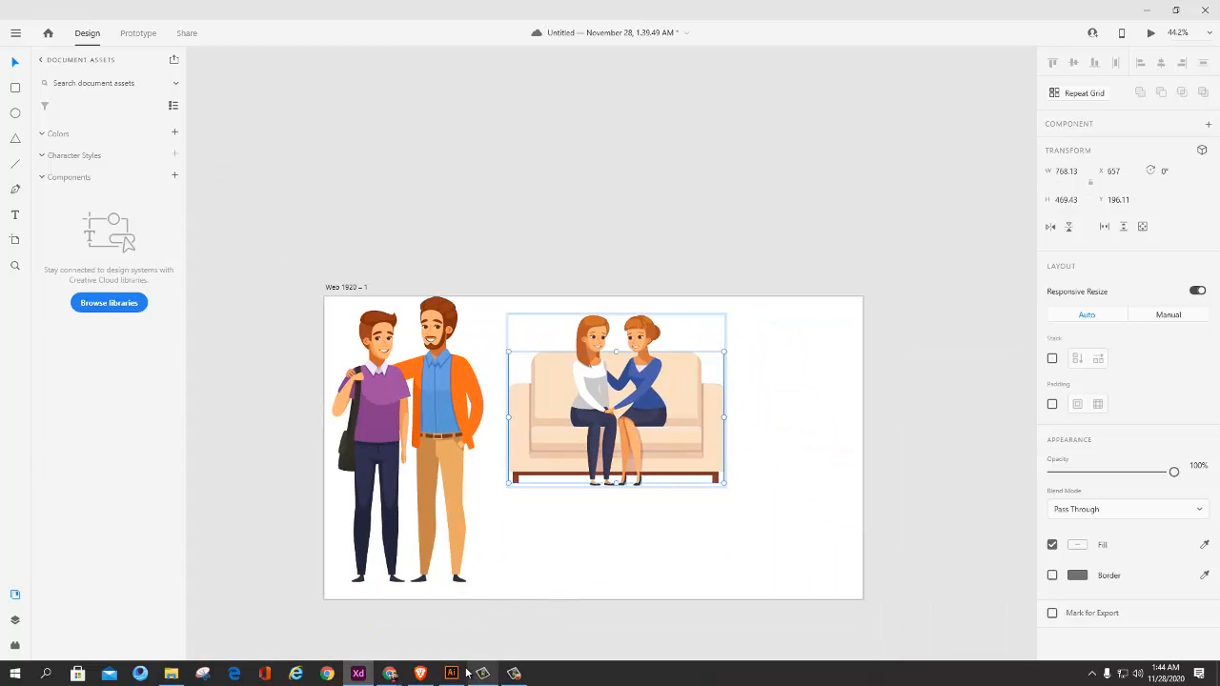
Step: Move the sofa artwork away from the two men toward the artboard's right edge
left_click(829, 414)
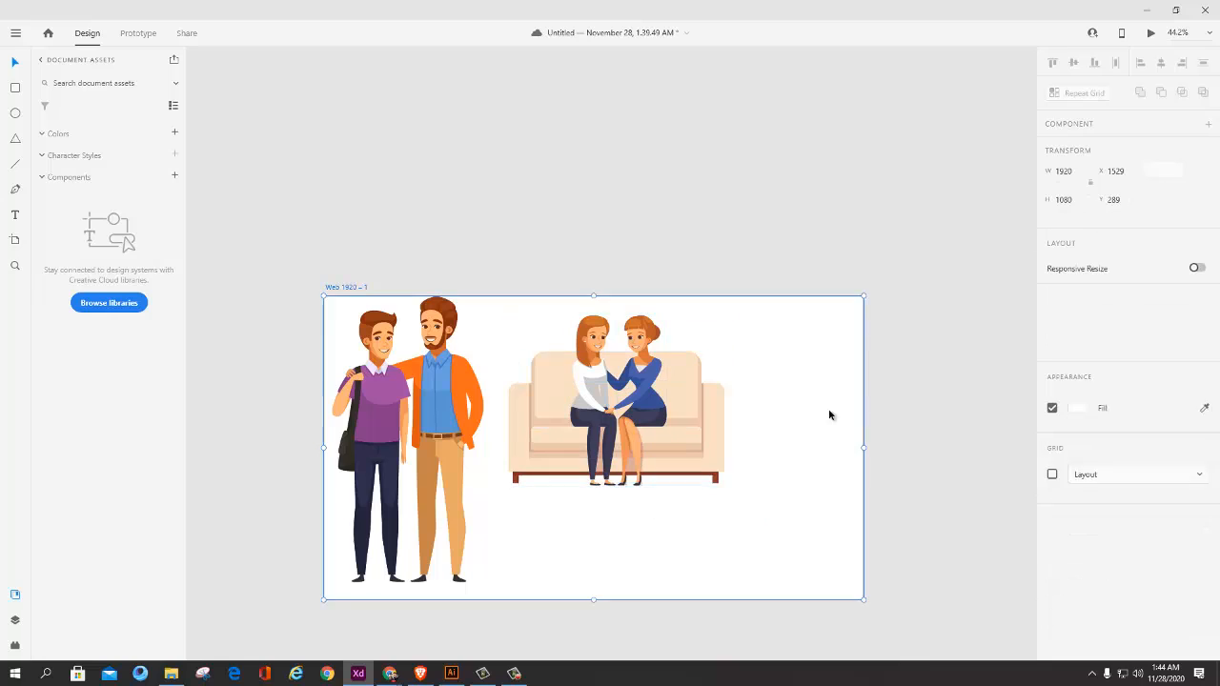
left_click_drag(829, 415, 822, 414)
left_click(375, 389)
left_click(574, 391)
left_click(377, 389)
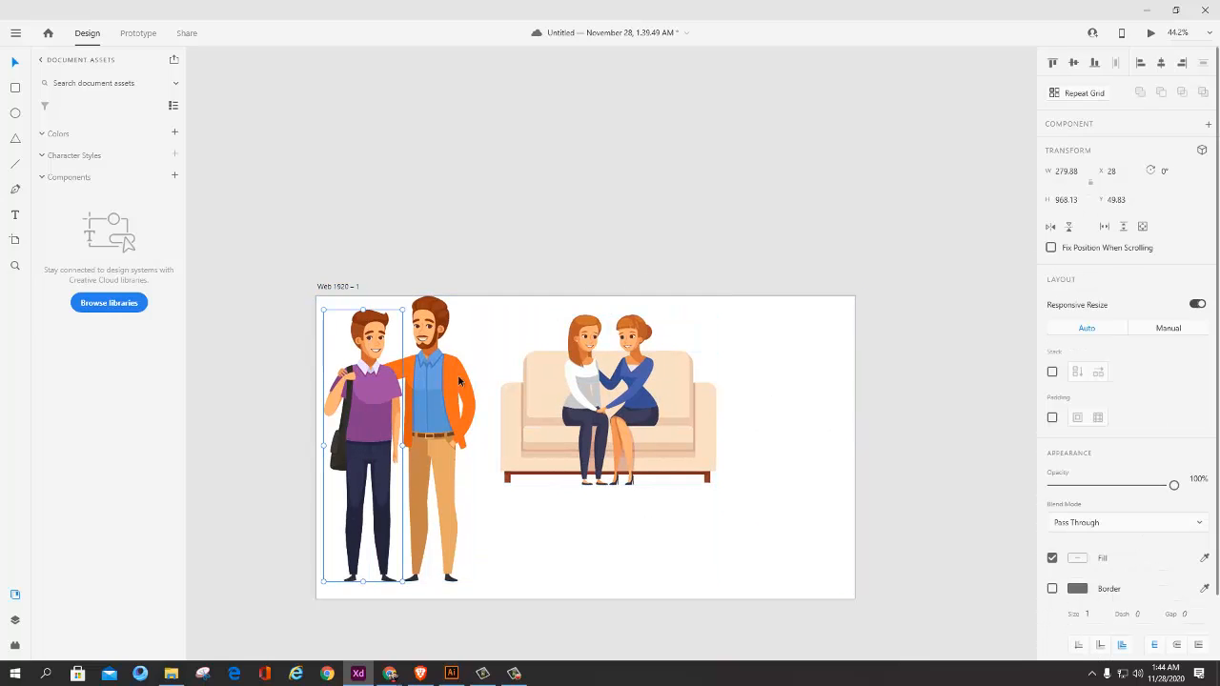
left_click_drag(591, 401, 689, 400)
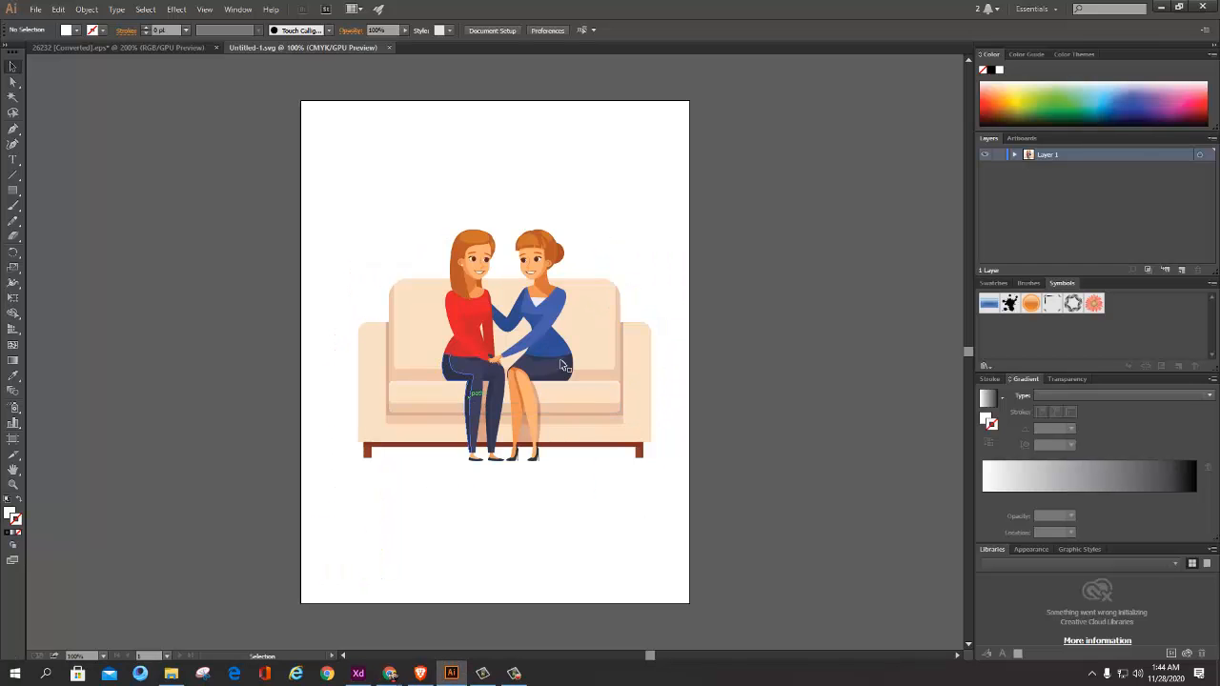
Step: Switch to Illustrator and compare the Untitled-1.svg artwork with the full character set in 26232 [Converted].eps
scroll(625, 358, "down", 2)
scroll(554, 329, "up", 2)
left_click_drag(535, 223, 359, 265)
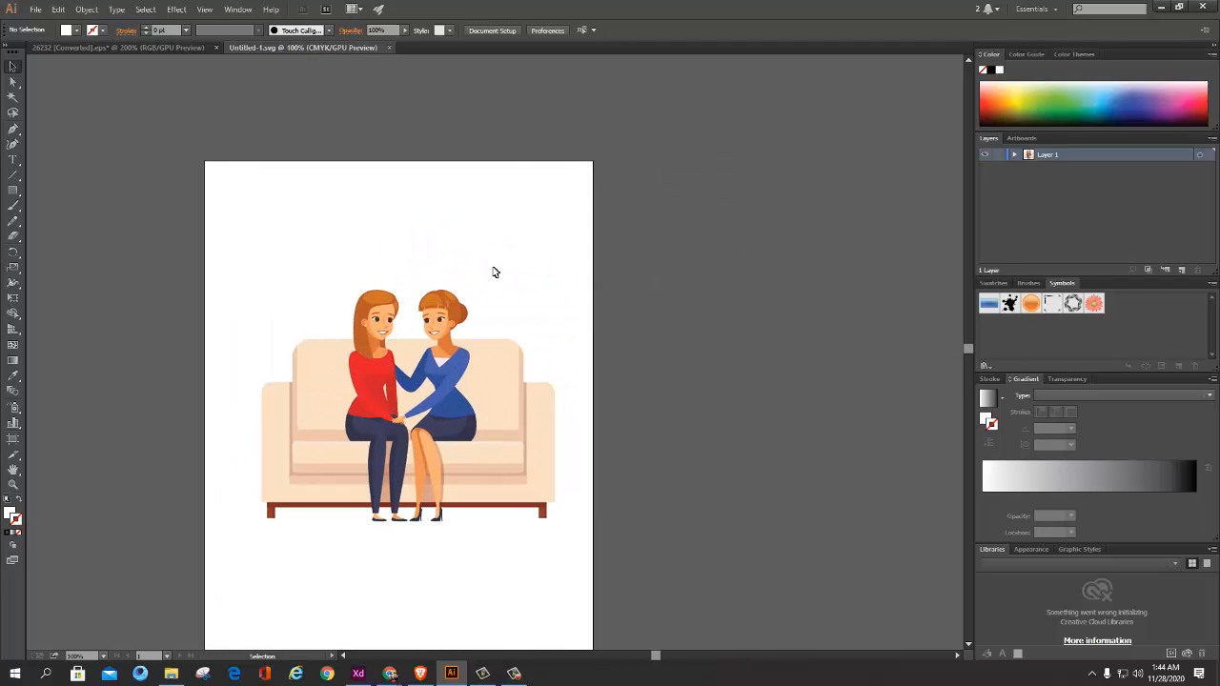
left_click(183, 48)
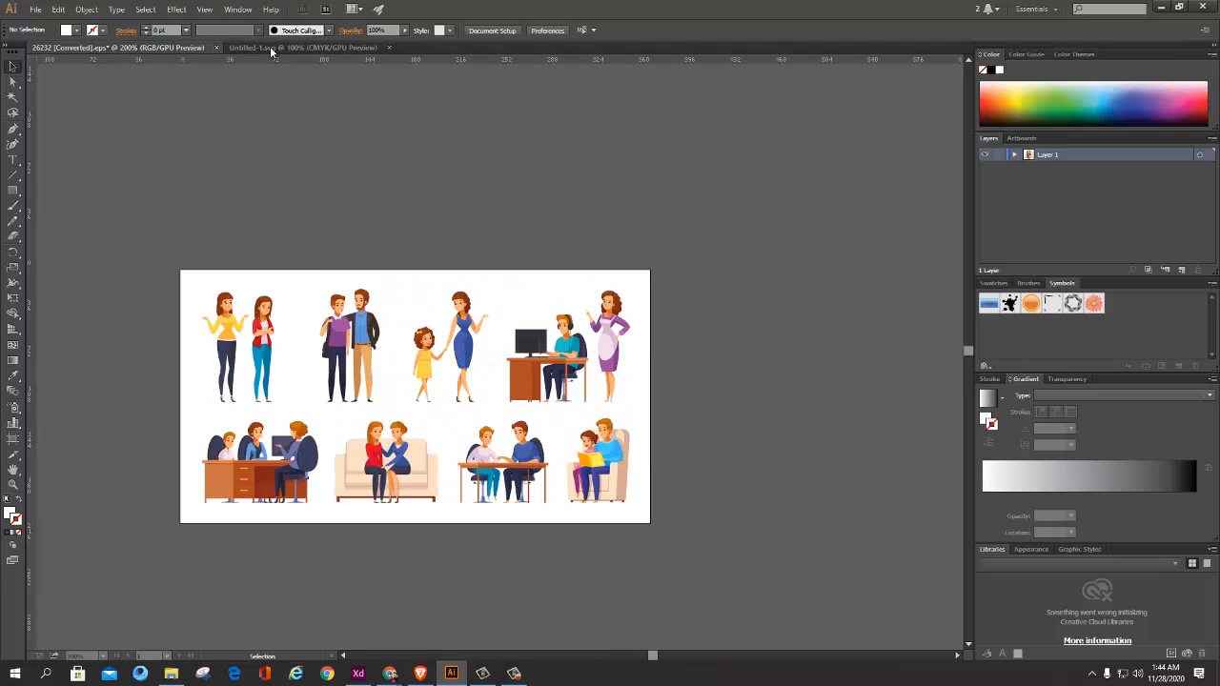
left_click(270, 46)
left_click(157, 45)
left_click(286, 48)
left_click(161, 46)
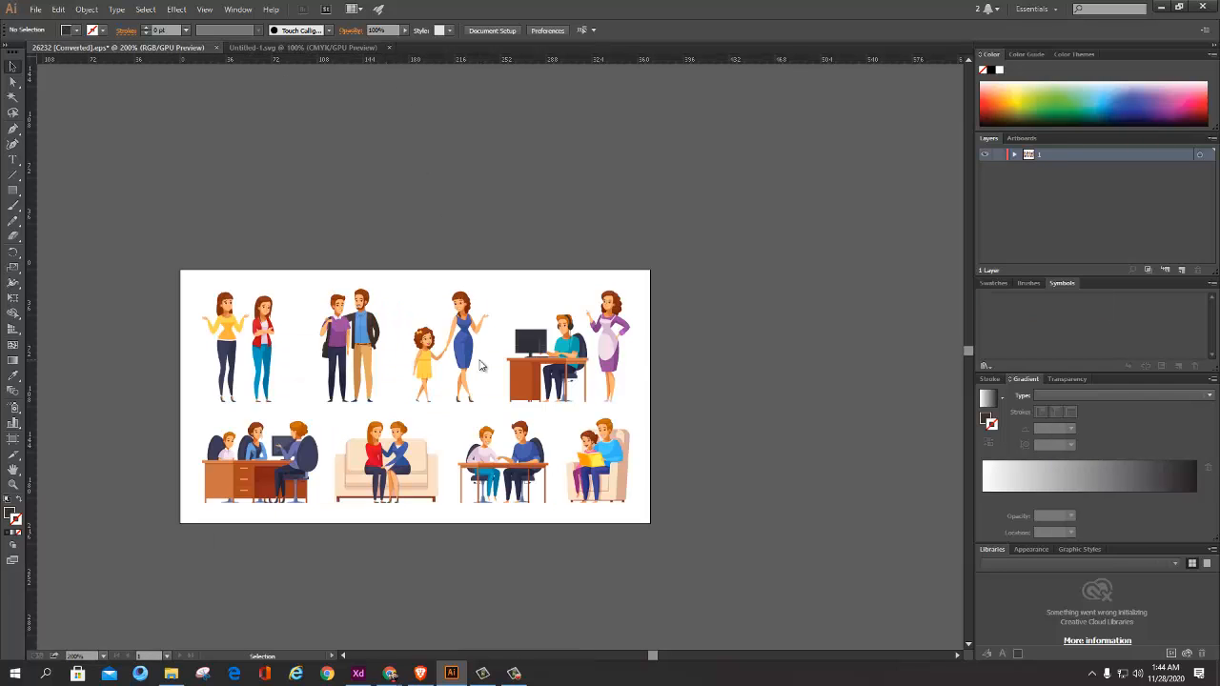
Step: Return to Adobe XD, select both men and move them together to about X 63, Y 47
key("alt+Tab")
scroll(481, 357, "down", 1)
left_click(440, 385)
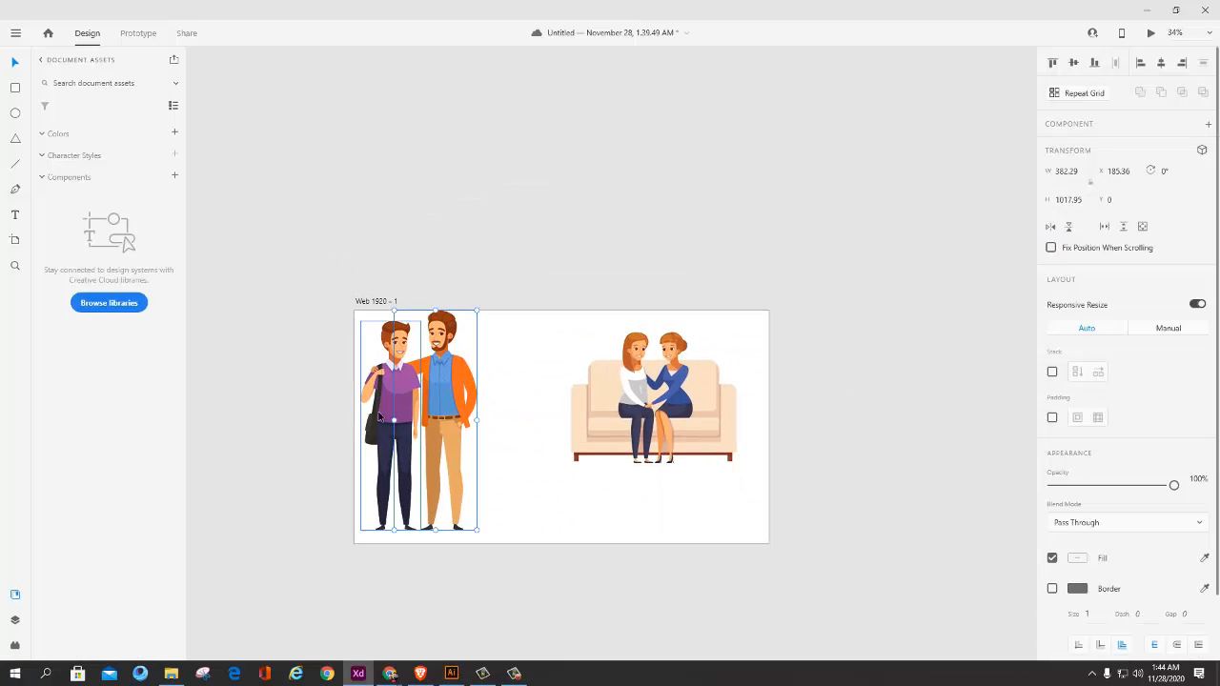
left_click(393, 397, "shift")
left_click_drag(453, 389, 461, 400)
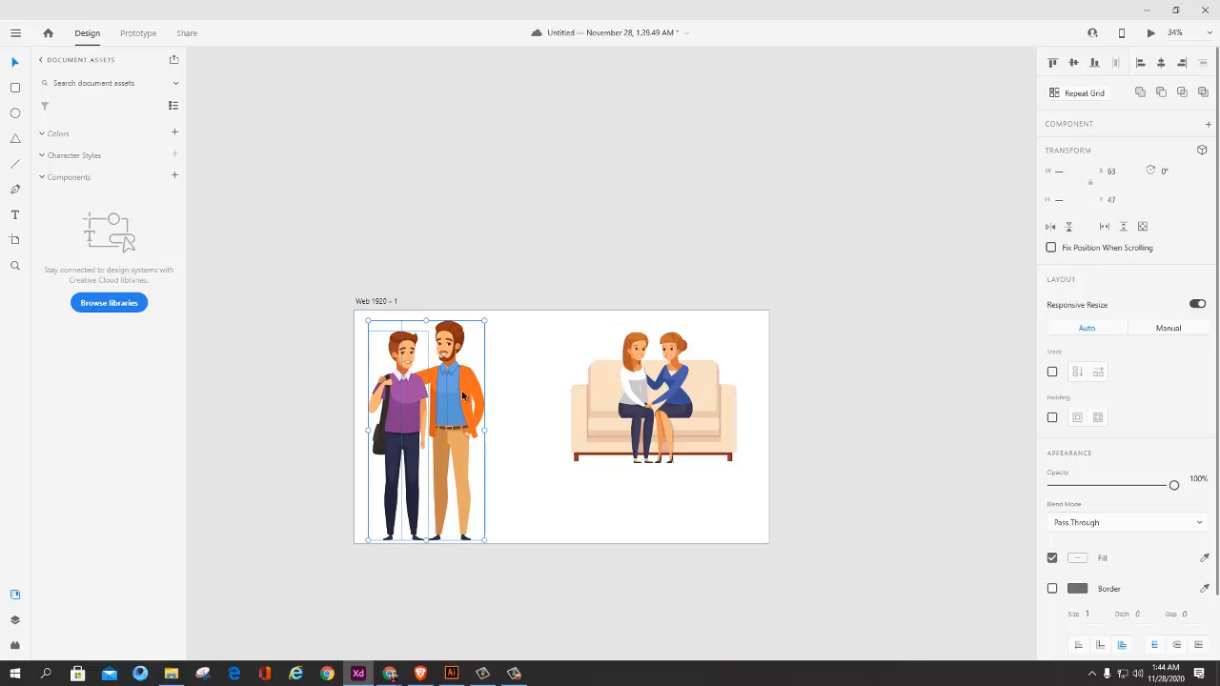
Step: Switch to the ui ux outline document in Word, check the Lecture 2 topics on vector graphics and fills, and return to Adobe XD
double_click(466, 386)
key("alt+Tab")
key("alt+Tab")
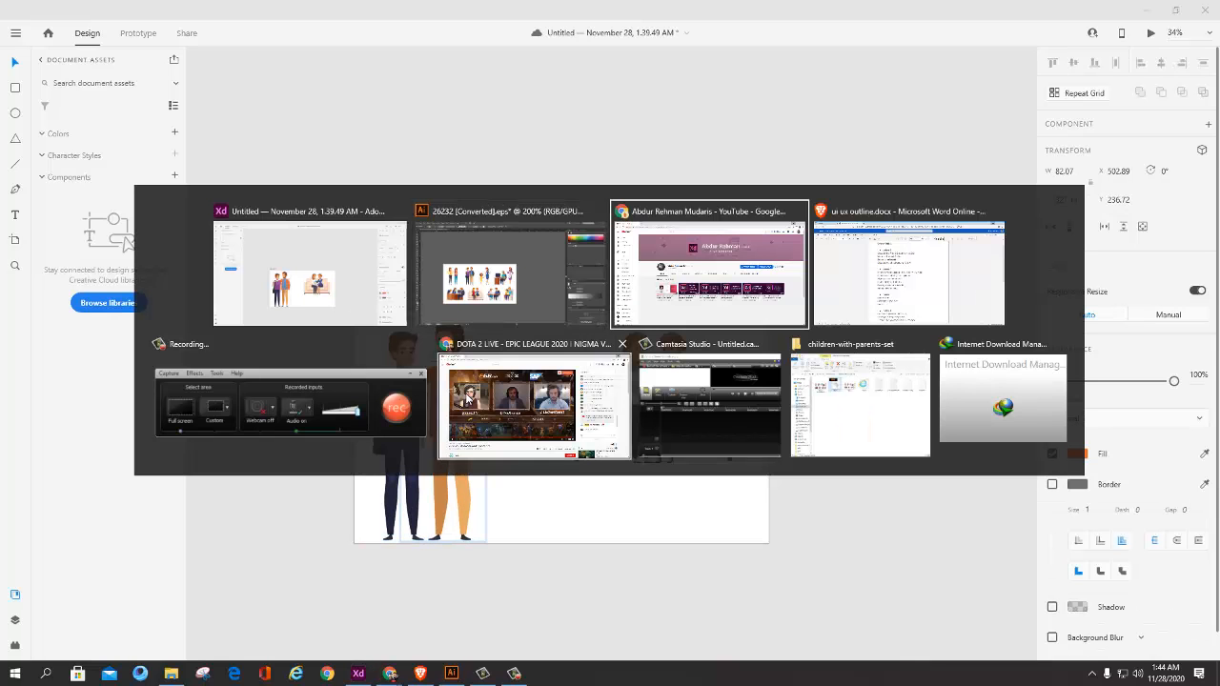
key("alt+Tab")
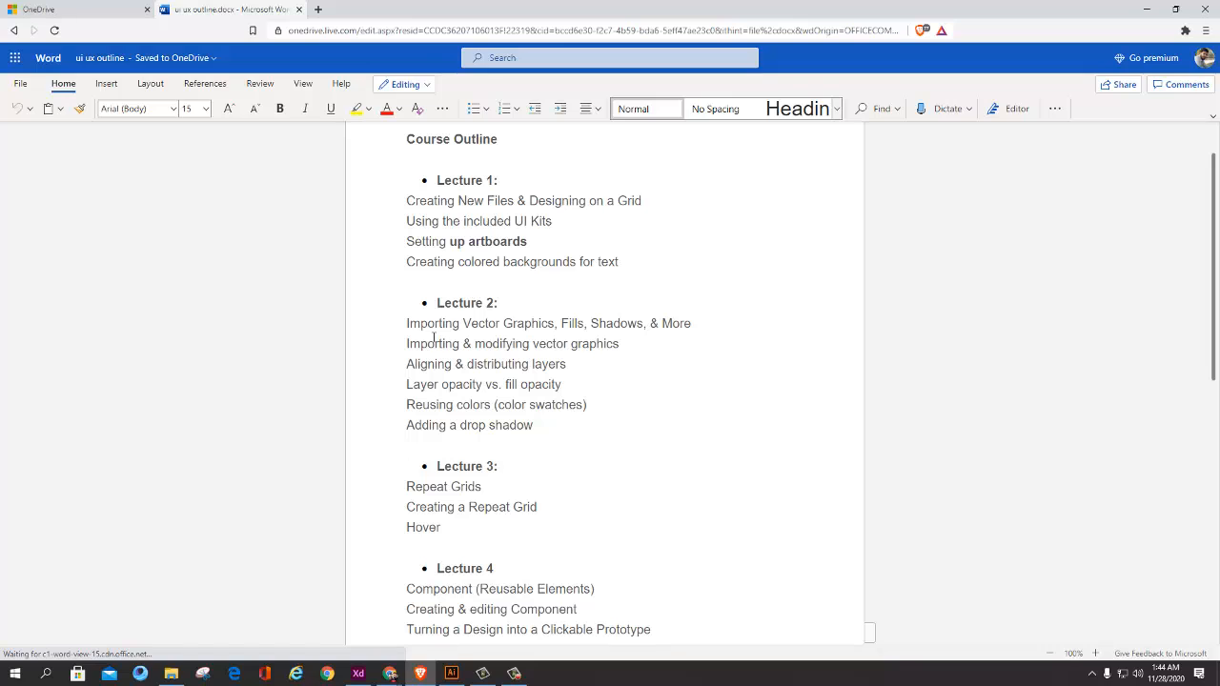
left_click_drag(420, 324, 576, 325)
left_click(615, 325)
key("alt+Tab")
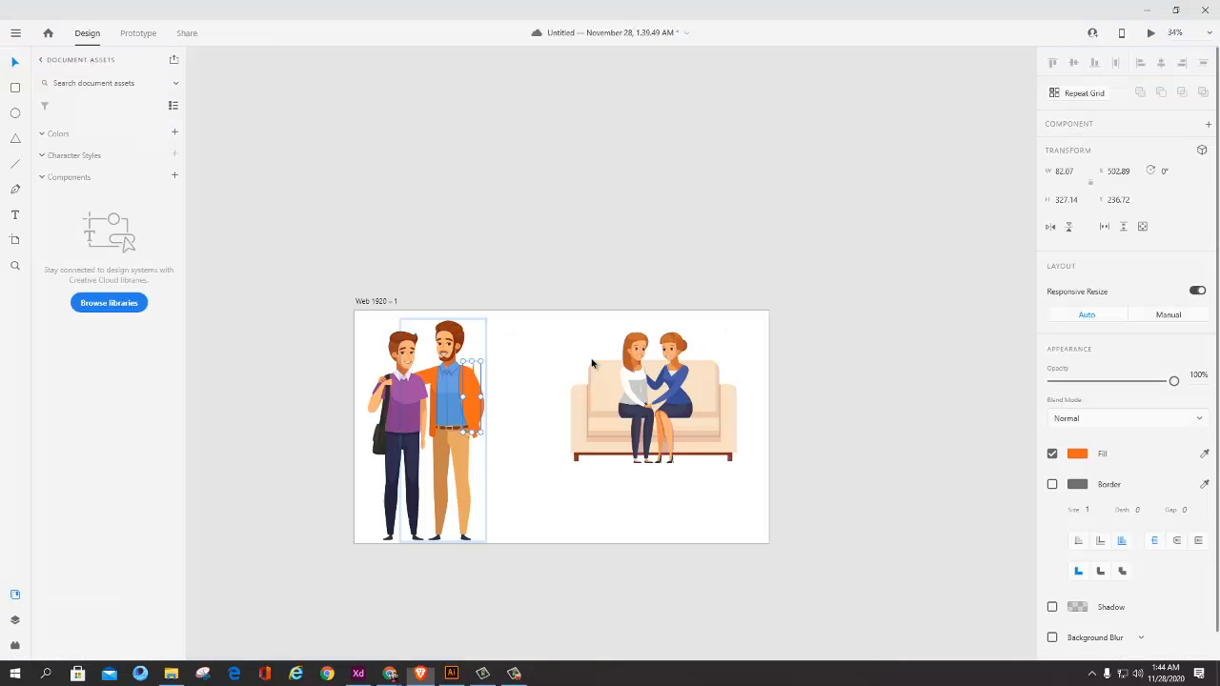
Step: Move the sofa artwork closer to the two men, to about X 676, Y 16, and deselect it
left_click(779, 452)
left_click_drag(812, 355, 805, 358)
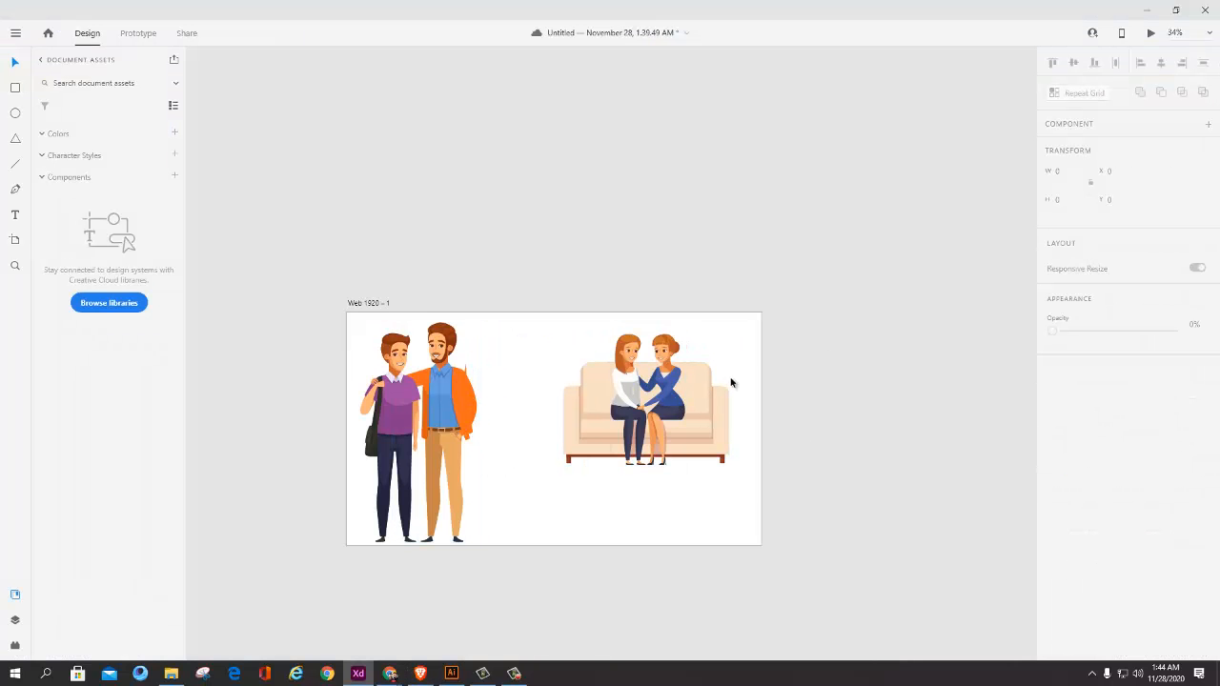
left_click_drag(660, 397, 590, 377)
scroll(664, 400, "down", 4)
left_click_drag(677, 433, 599, 431)
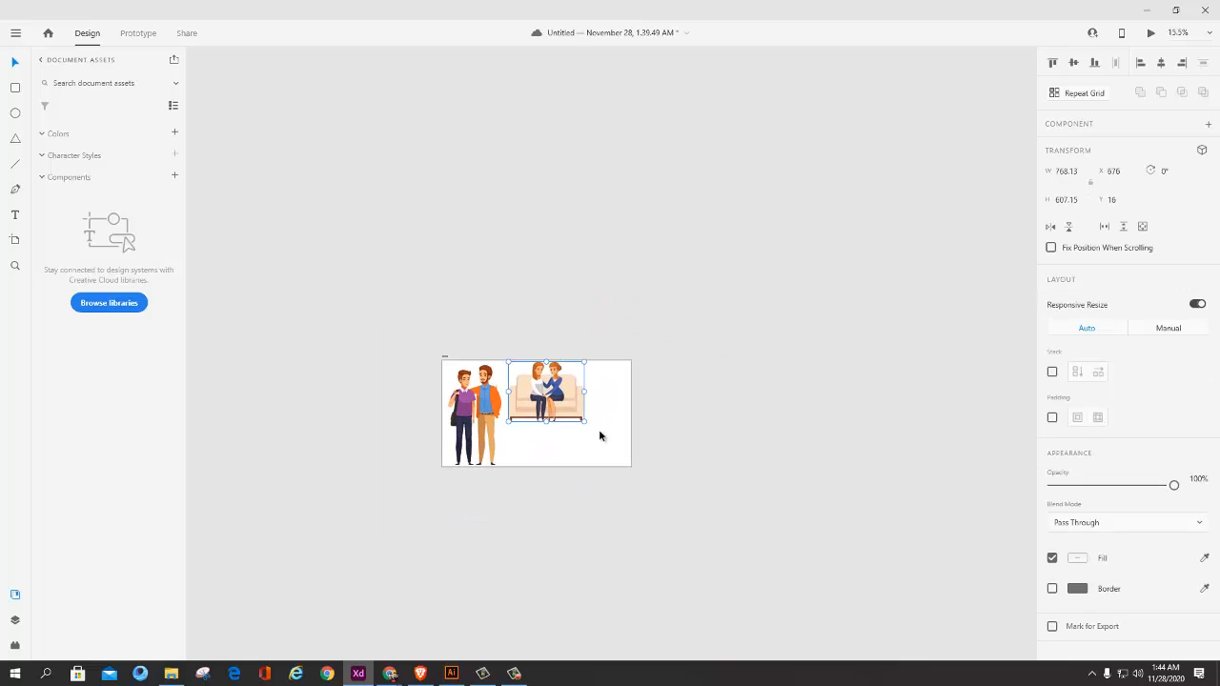
left_click(598, 432)
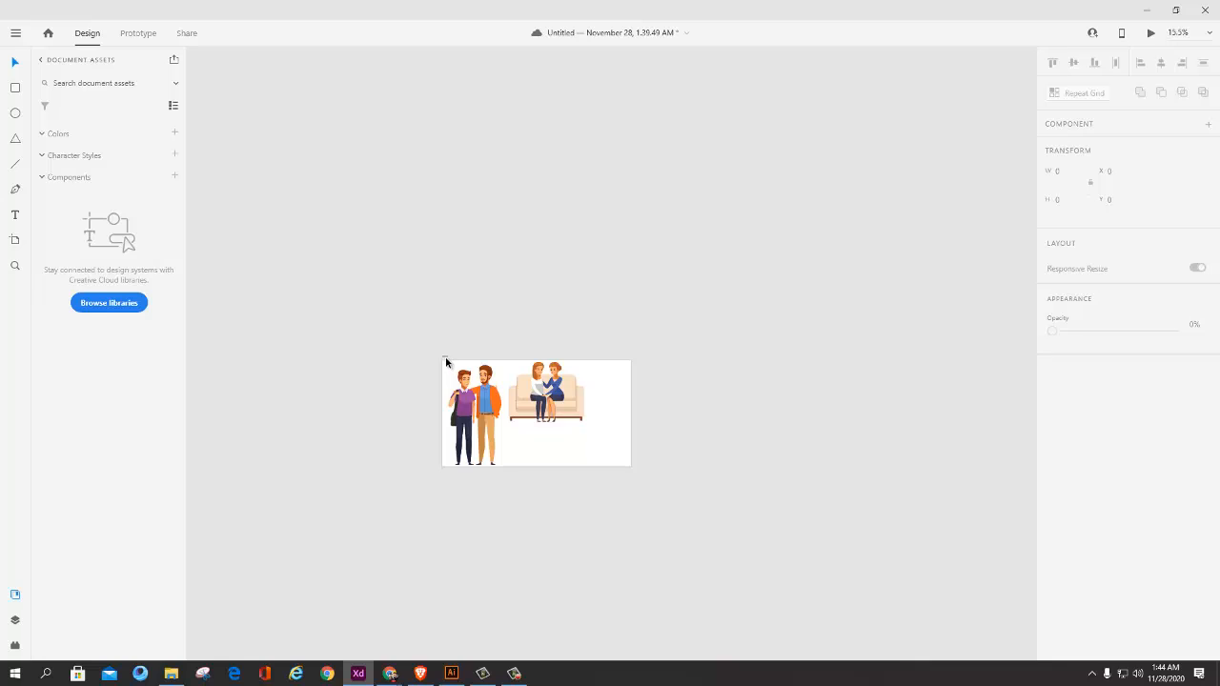
Step: Add a second 1920 by 1080 artboard beside the existing Web 1920 artboard
left_click(16, 241)
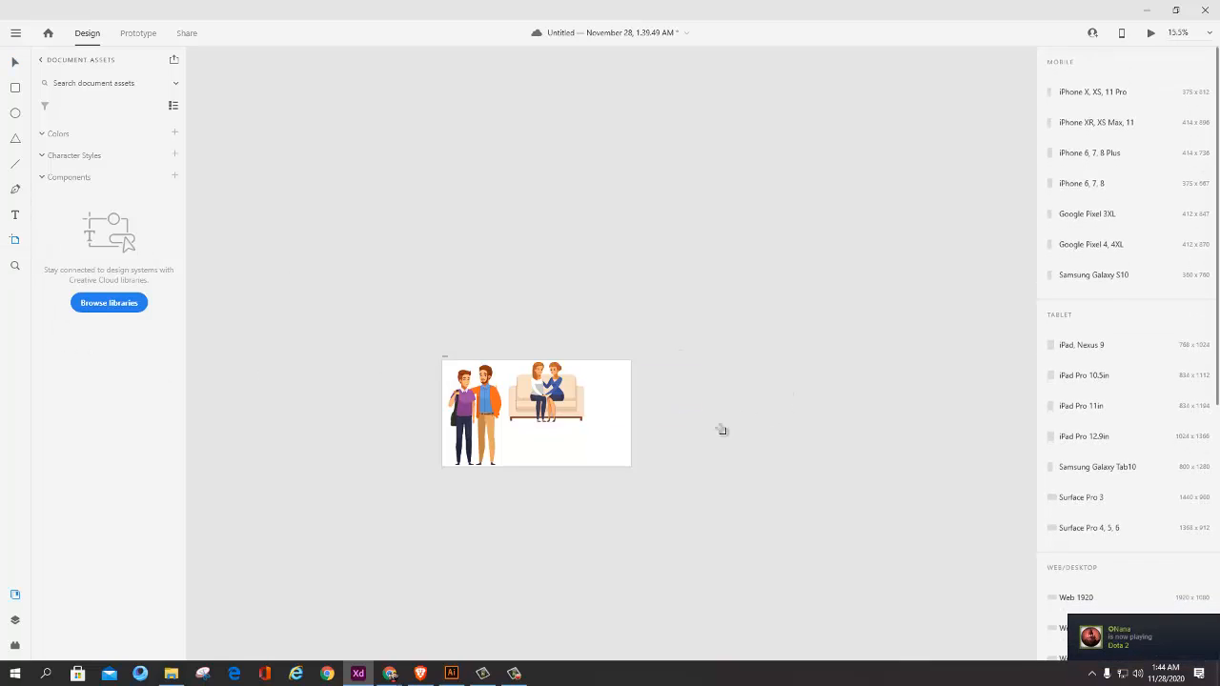
left_click(795, 434)
left_click(17, 62)
scroll(755, 412, "up", 5)
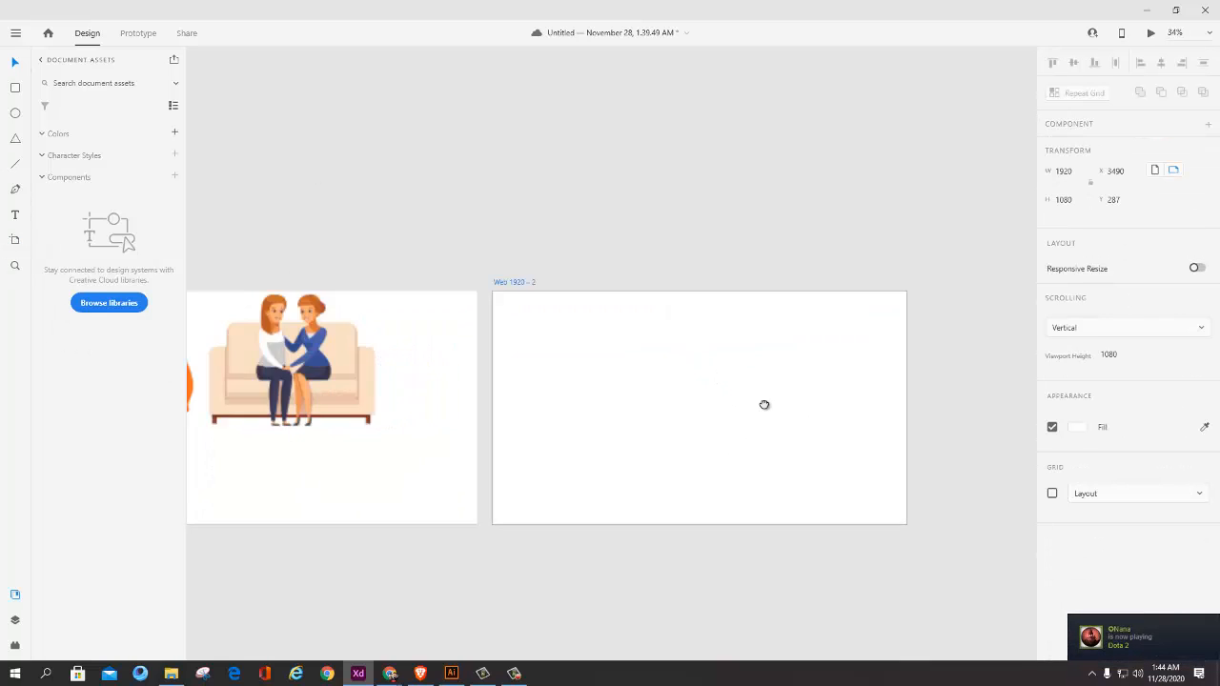
left_click_drag(765, 406, 552, 341)
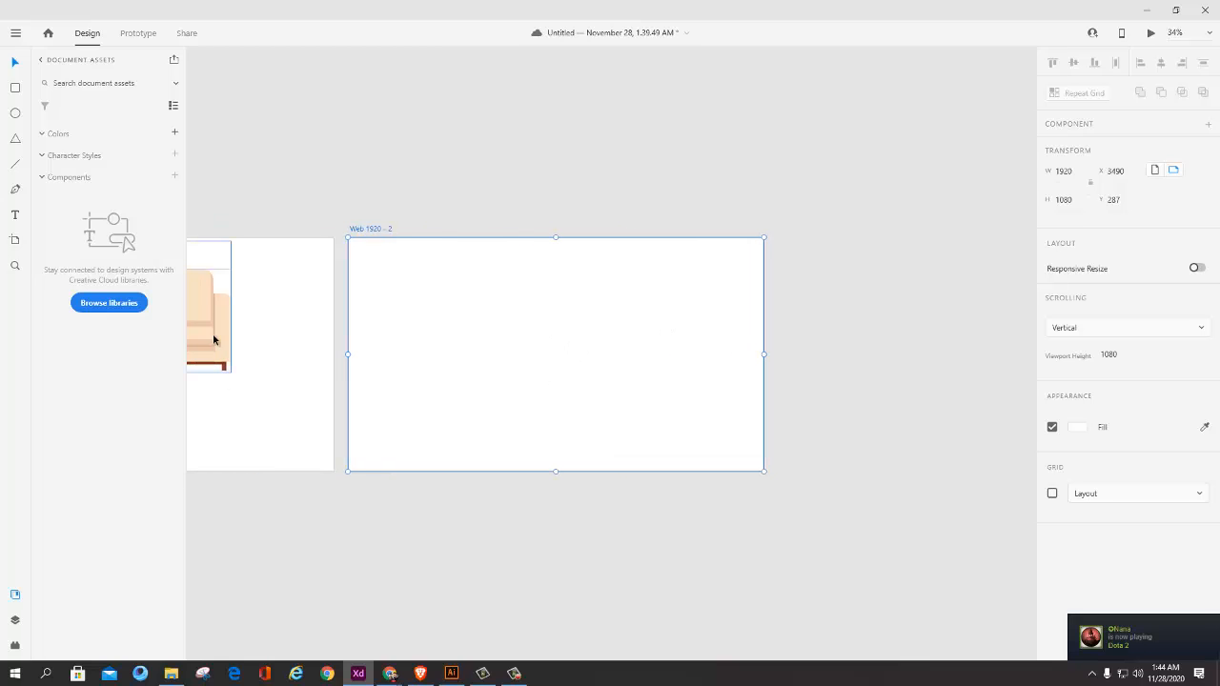
Step: Draw a rectangle about 845 by 441 on the new artboard and position it at about X 496, Y 275
left_click_drag(453, 292, 636, 386)
left_click(536, 334)
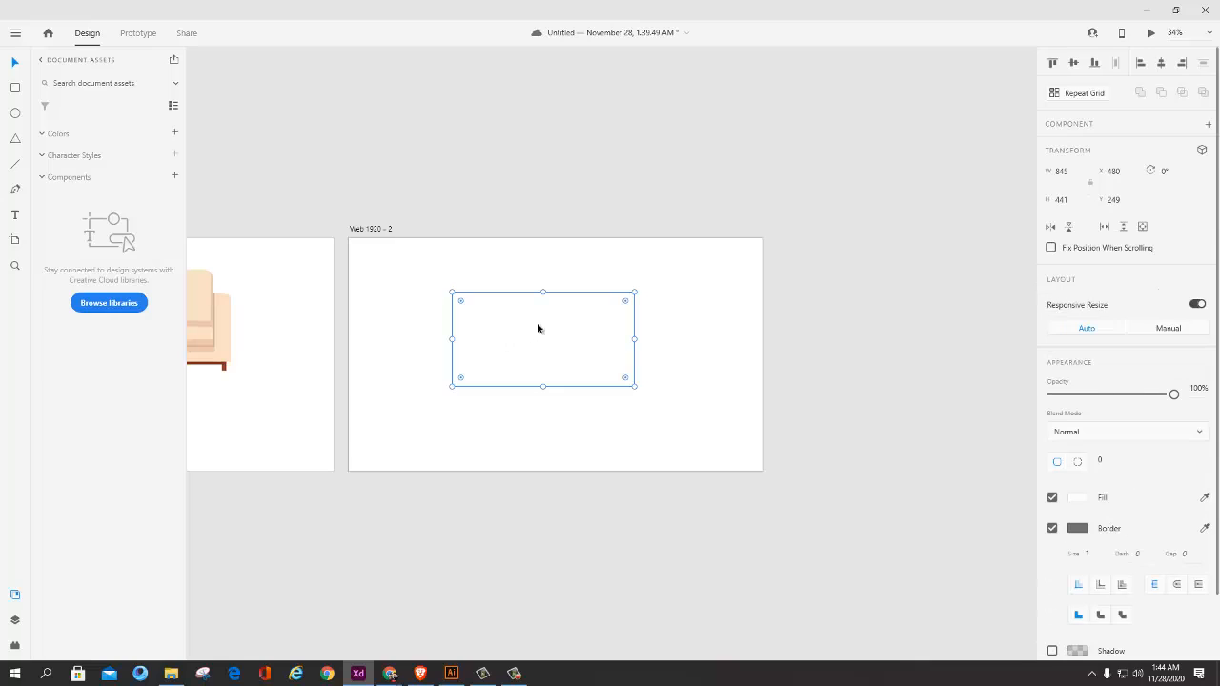
scroll(560, 341, "up", 3)
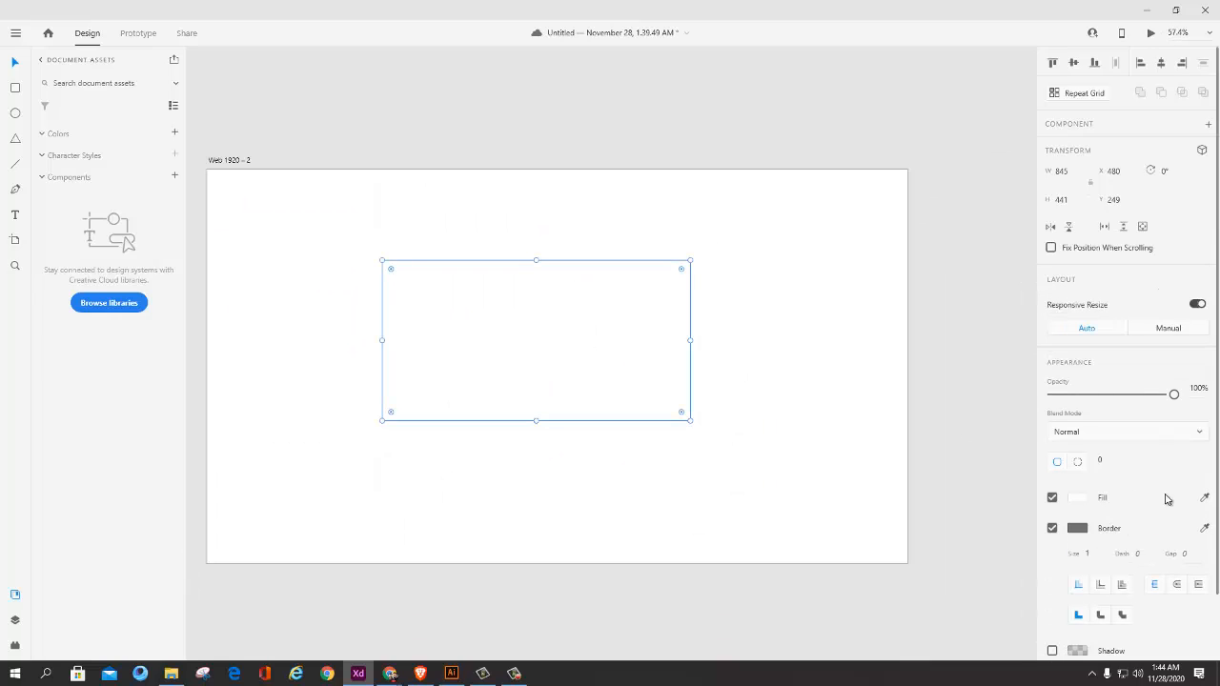
left_click_drag(515, 337, 554, 342)
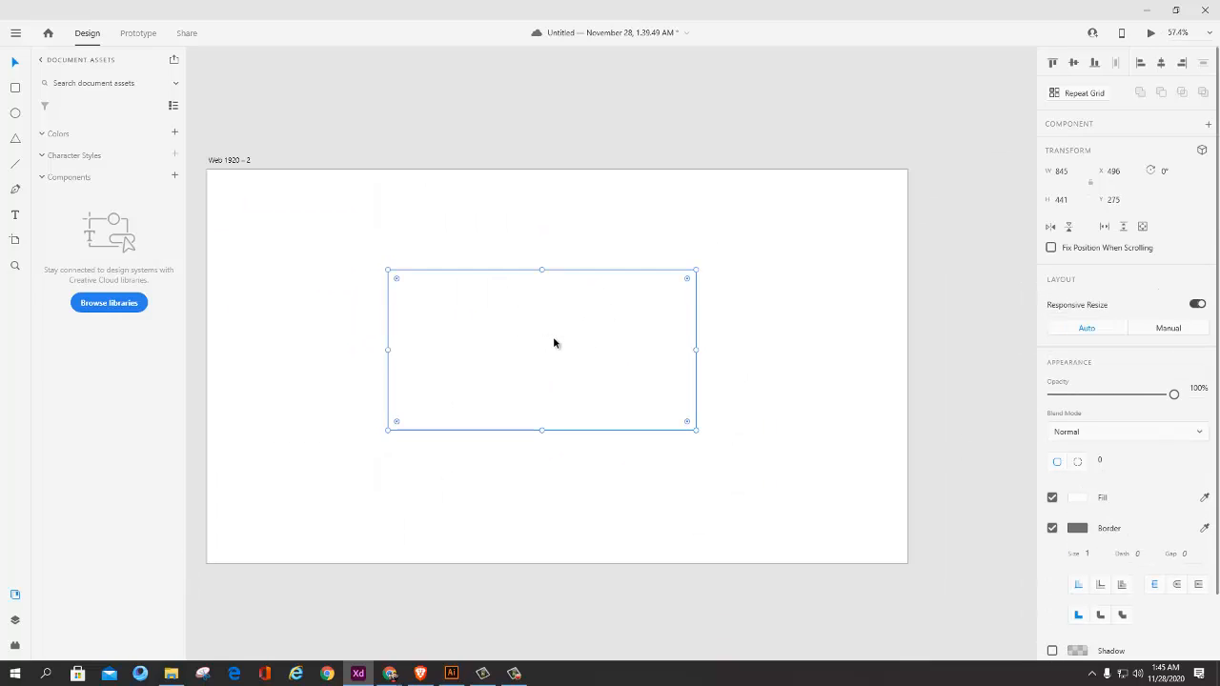
left_click(588, 147)
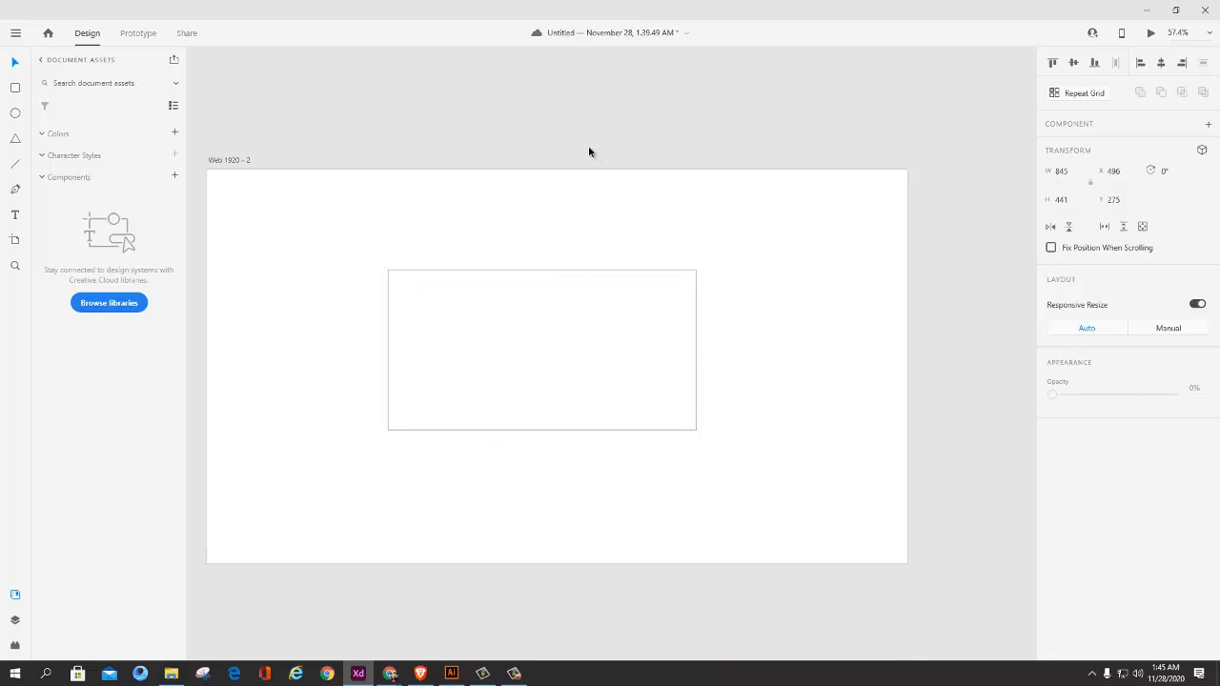
left_click(553, 334)
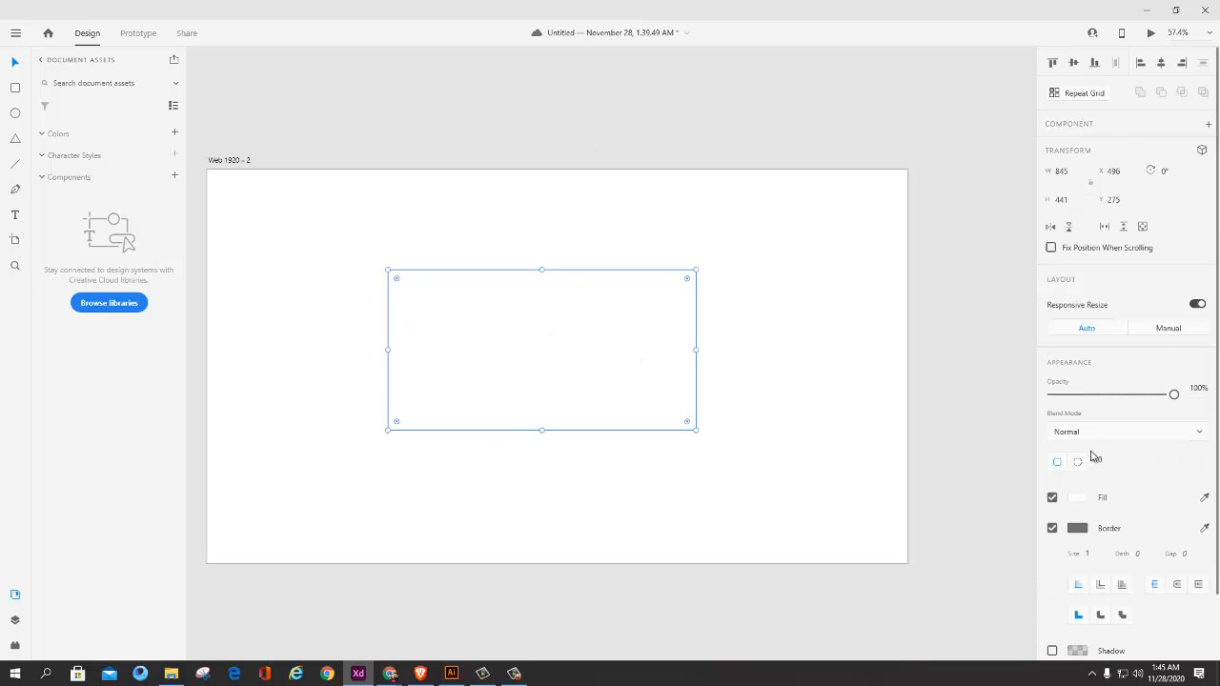
Step: Fill the rectangle with red, and change the fill to violet-blue #391DCC at 72% opacity
scroll(1065, 446, "down", 2)
left_click(1078, 424)
left_click_drag(970, 361, 979, 356)
scroll(658, 352, "up", 2)
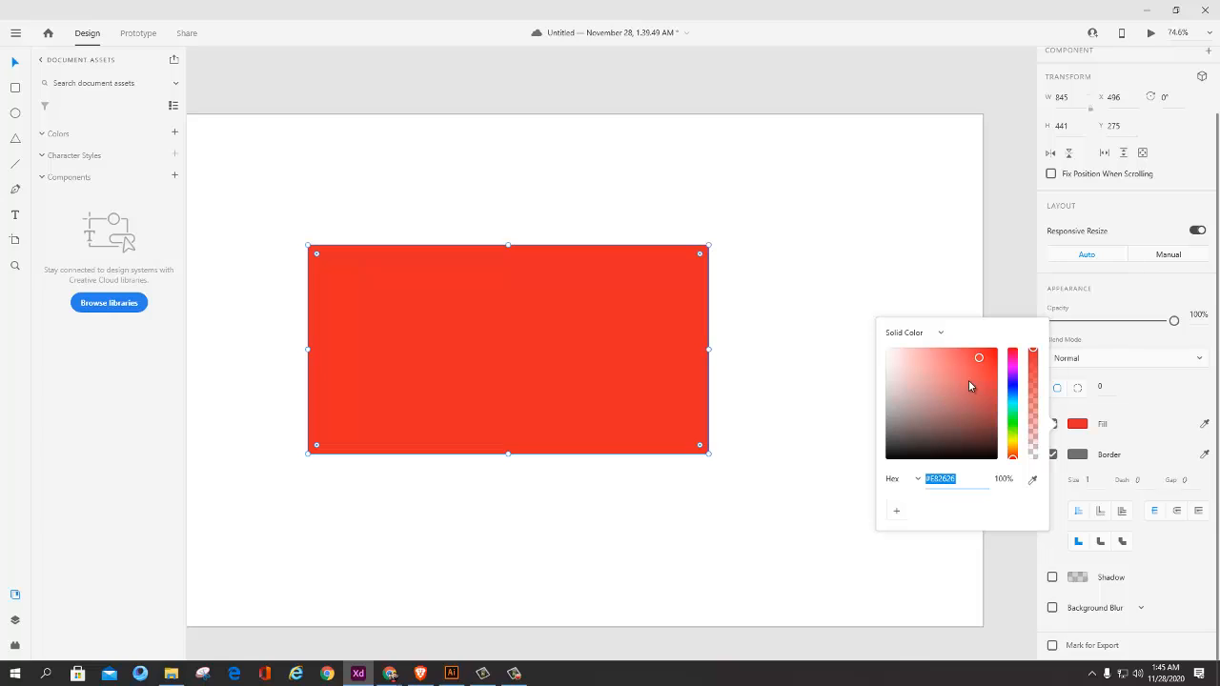
mouse_move(983, 355)
left_mouse_down()
mouse_move(961, 362)
mouse_move(982, 362)
mouse_move(996, 426)
mouse_move(964, 365)
mouse_move(967, 394)
mouse_move(981, 370)
left_mouse_up()
left_click_drag(1013, 457, 1033, 381)
left_click(1036, 355)
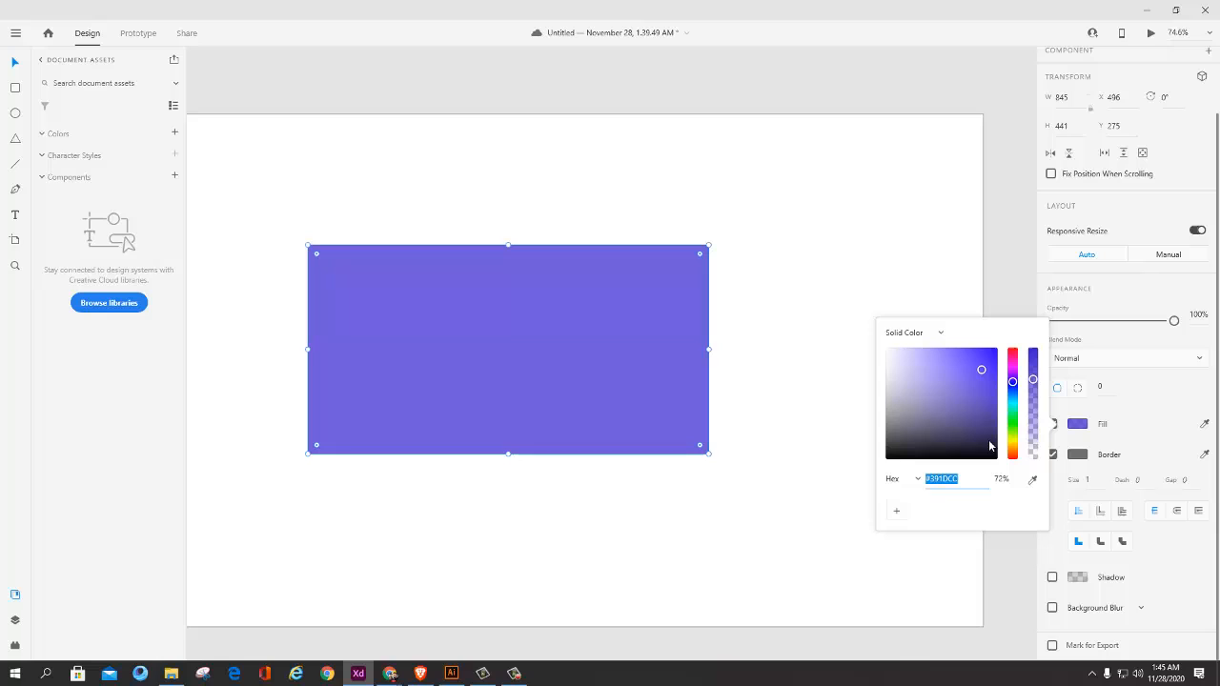
Step: Switch the fill color's value format to RGB and back to Hex
left_click(910, 480)
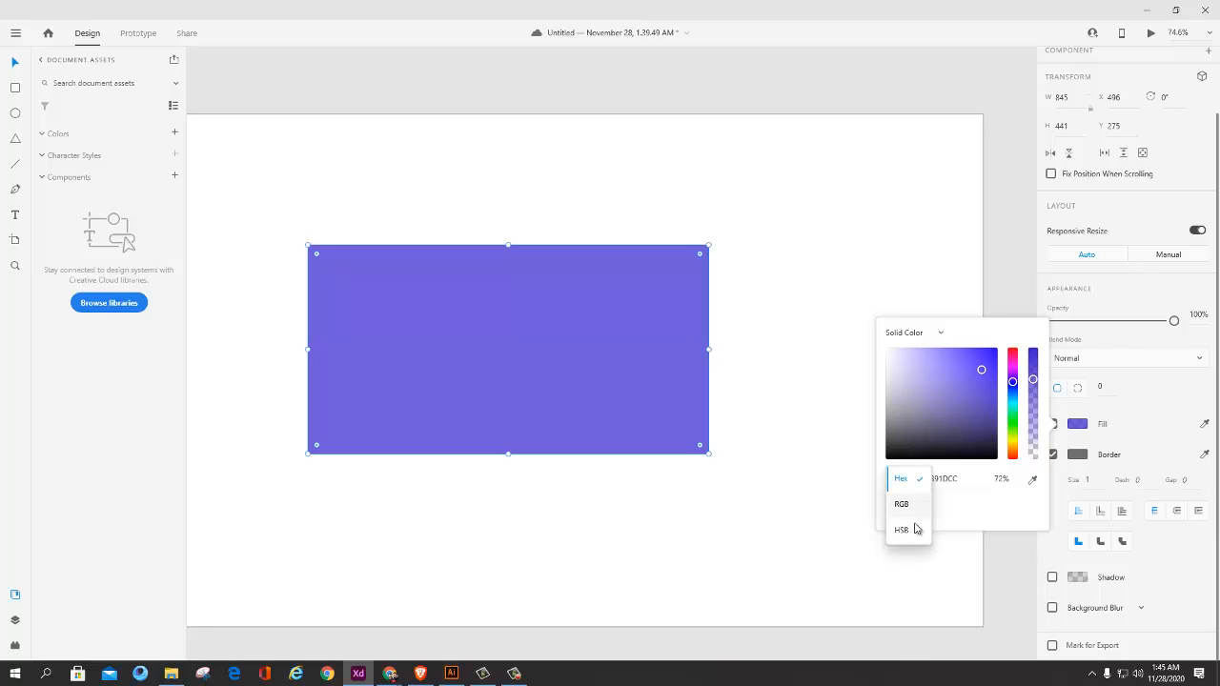
left_click(915, 504)
left_click(915, 480)
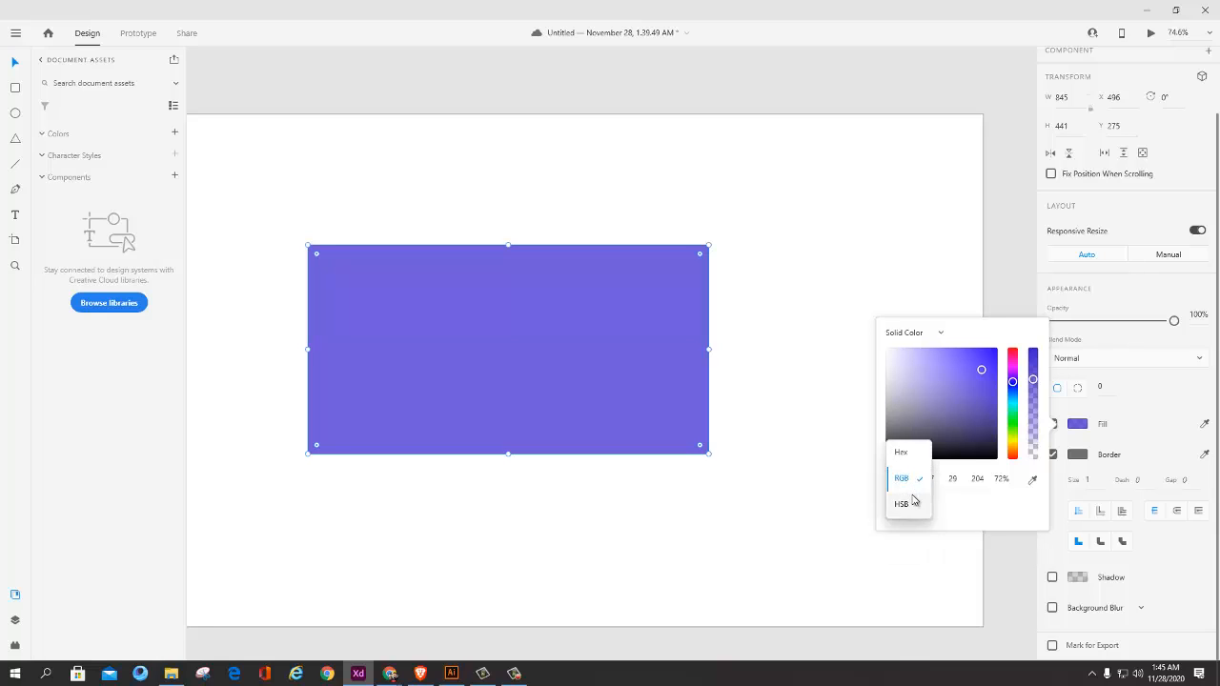
left_click(910, 453)
left_click(908, 482)
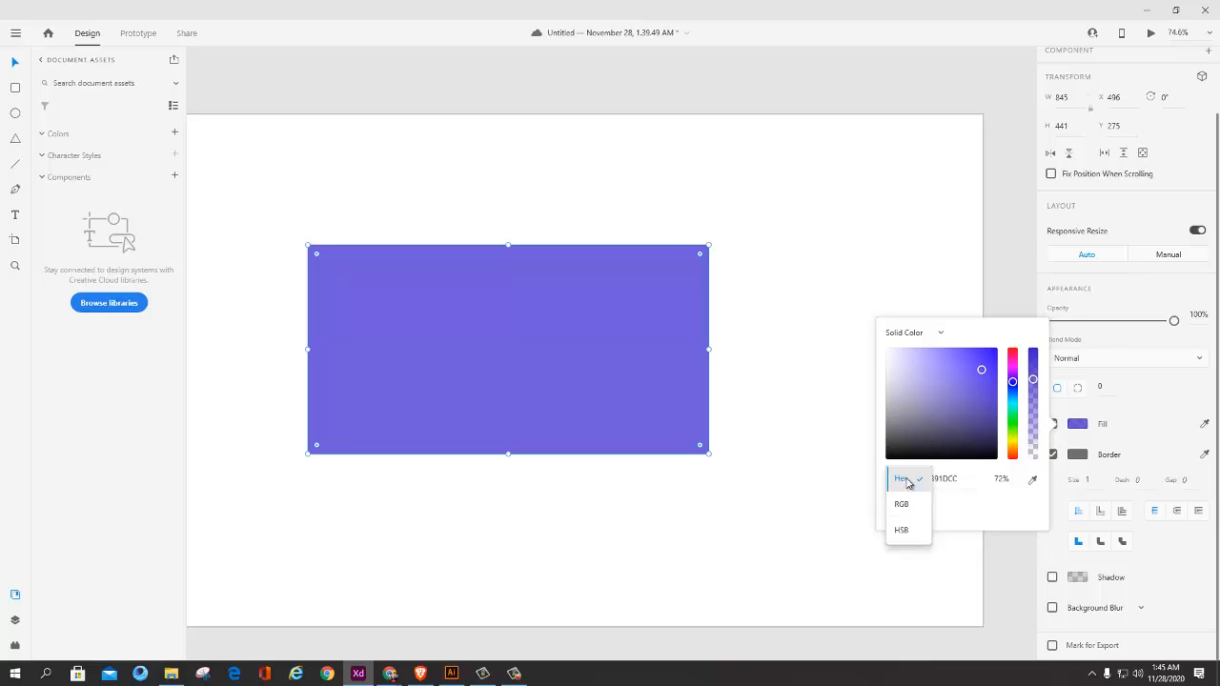
left_click(911, 485)
left_click(972, 483)
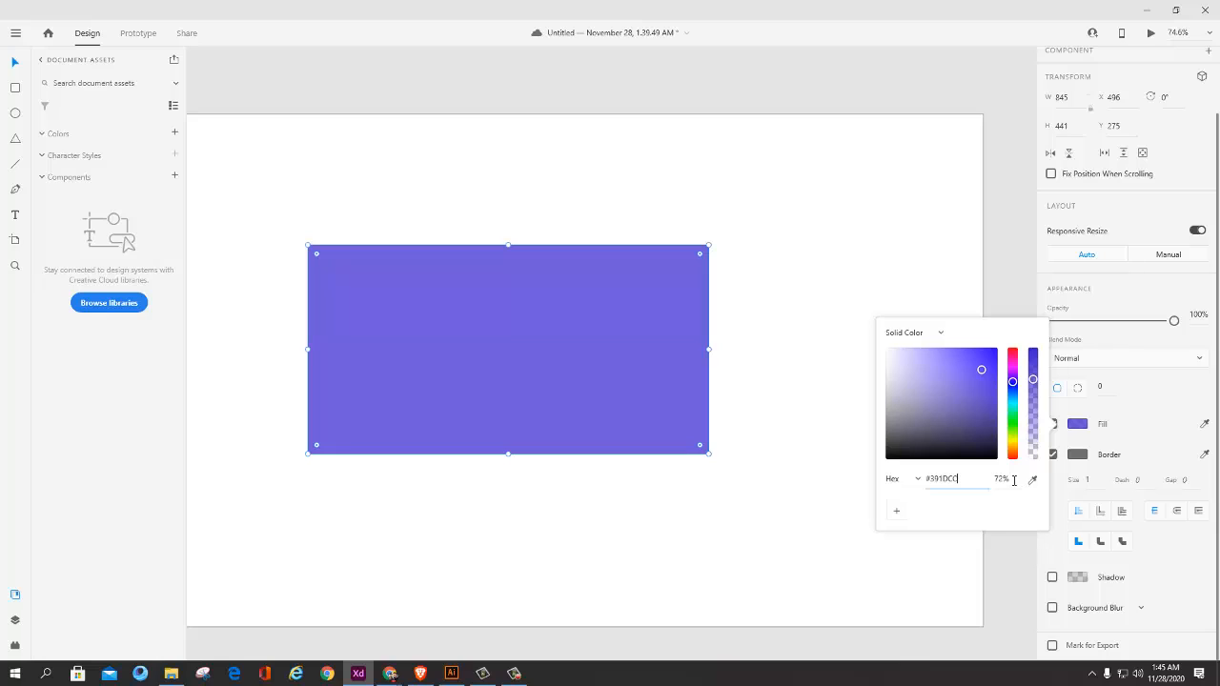
Step: Set the fill color's opacity to 52%
left_click(1011, 479)
left_click(1007, 478)
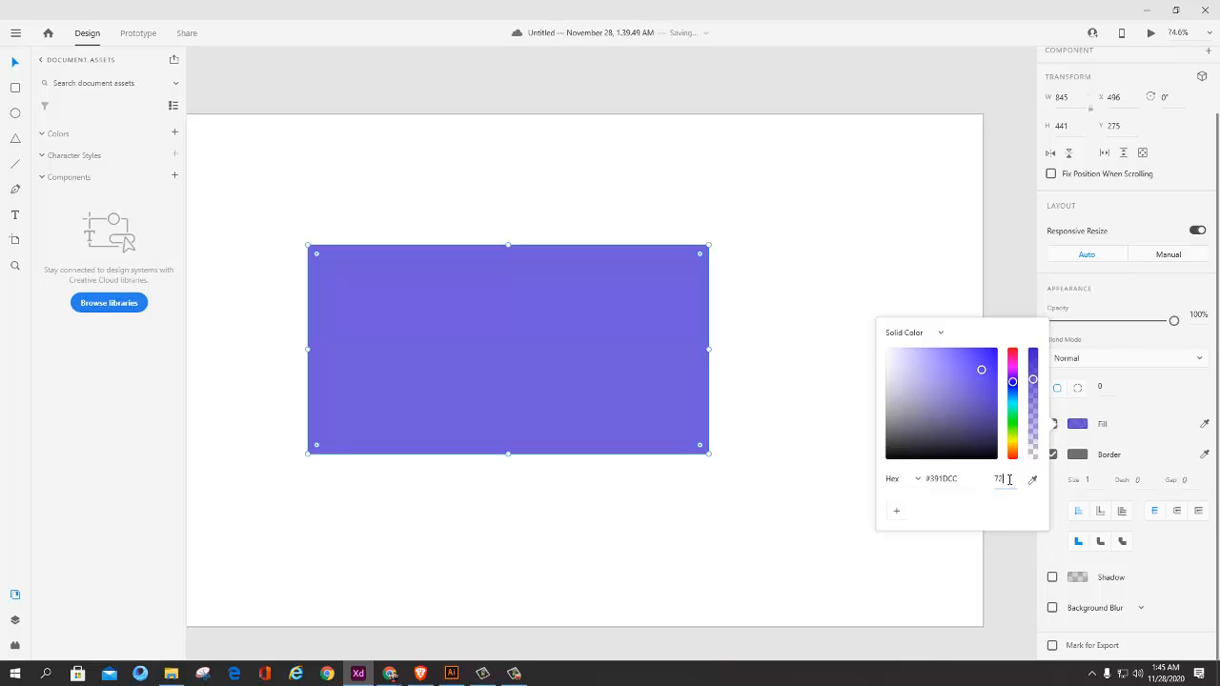
type("0")
key("Return")
left_click_drag(1013, 523, 1010, 483)
left_click(1009, 478)
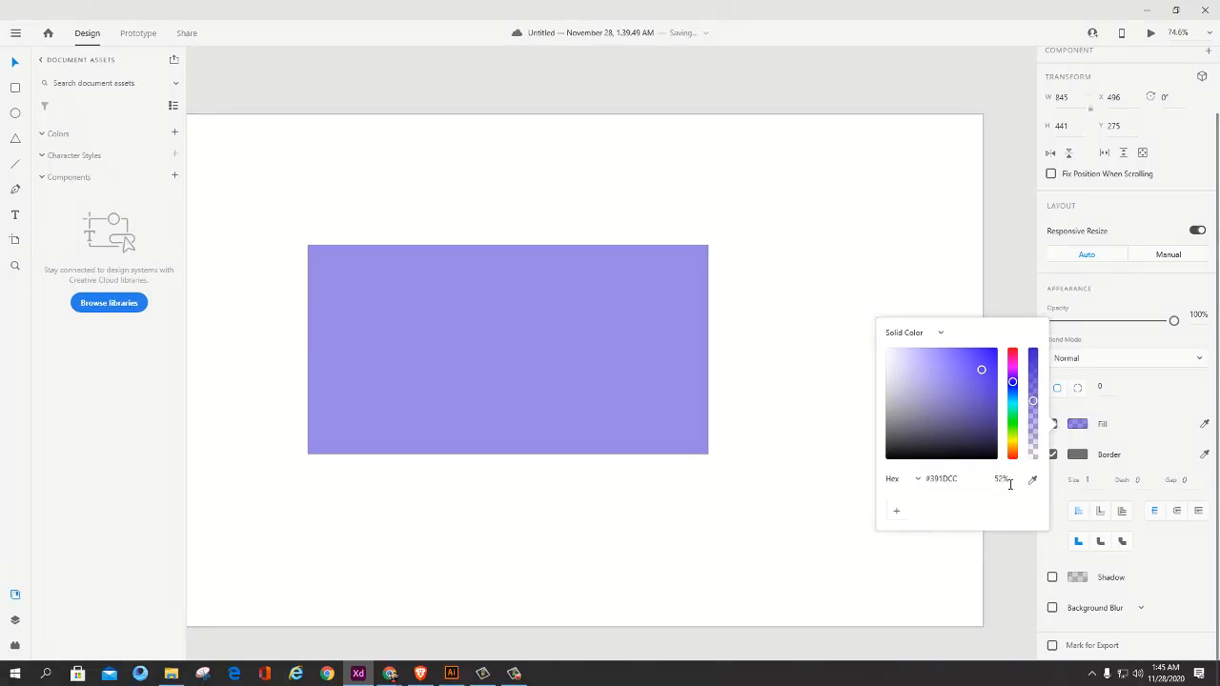
Step: Sample light grey #F5F5F5 from the interface as the rectangle's fill with the eyedropper, trying red #D11F1F between two samplings
left_click(1032, 480)
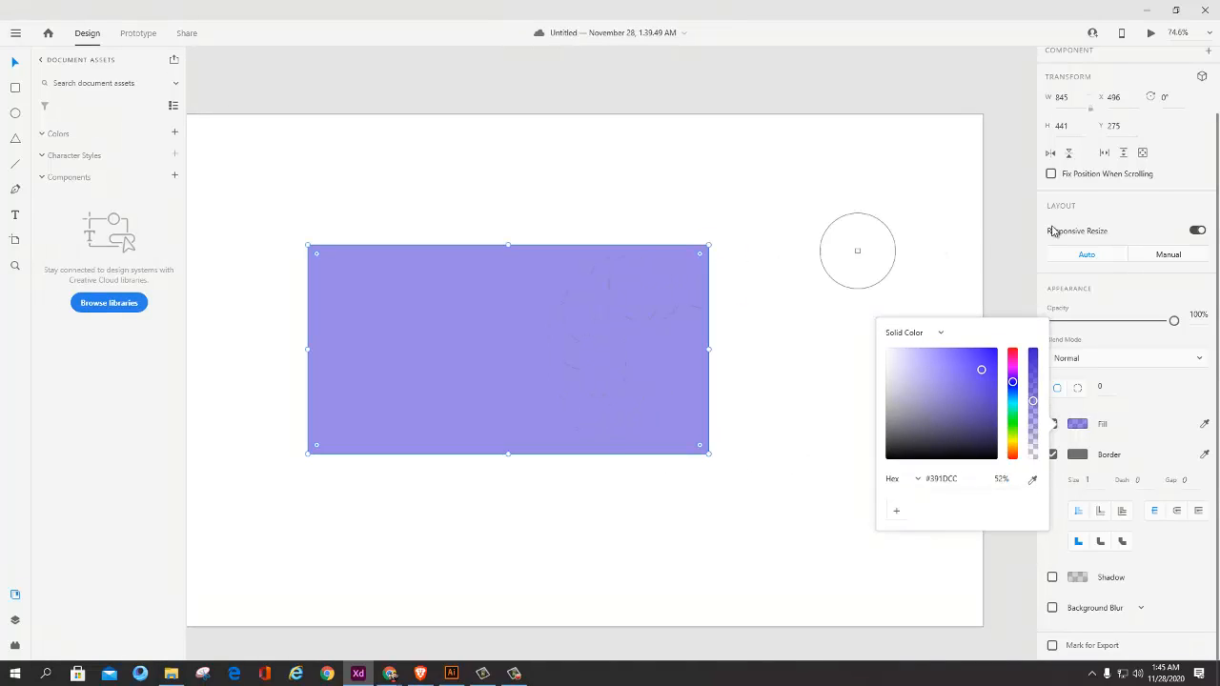
left_click(1155, 213)
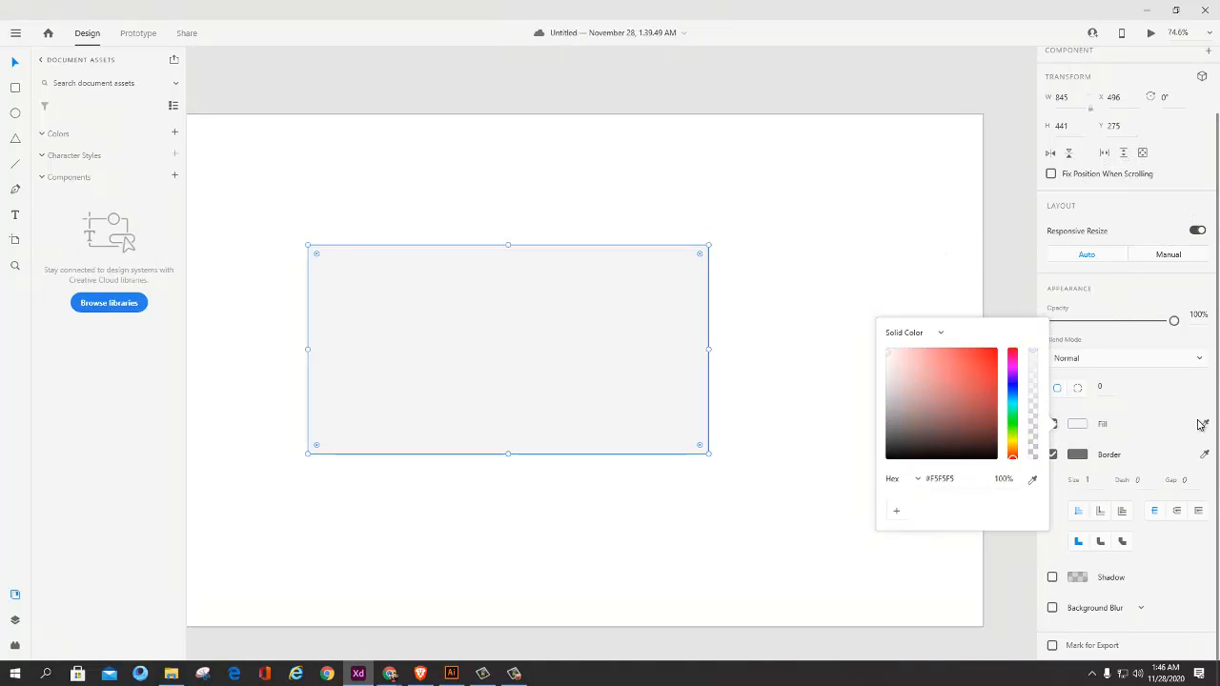
left_click_drag(985, 426, 980, 368)
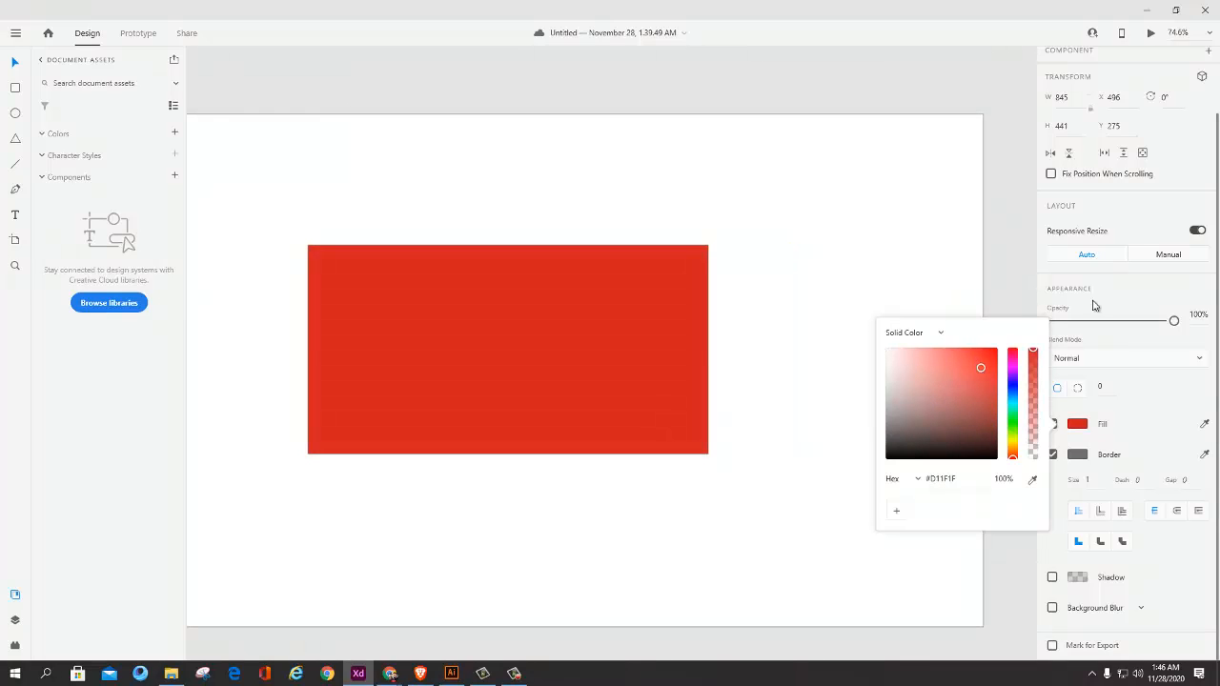
left_click(1032, 482)
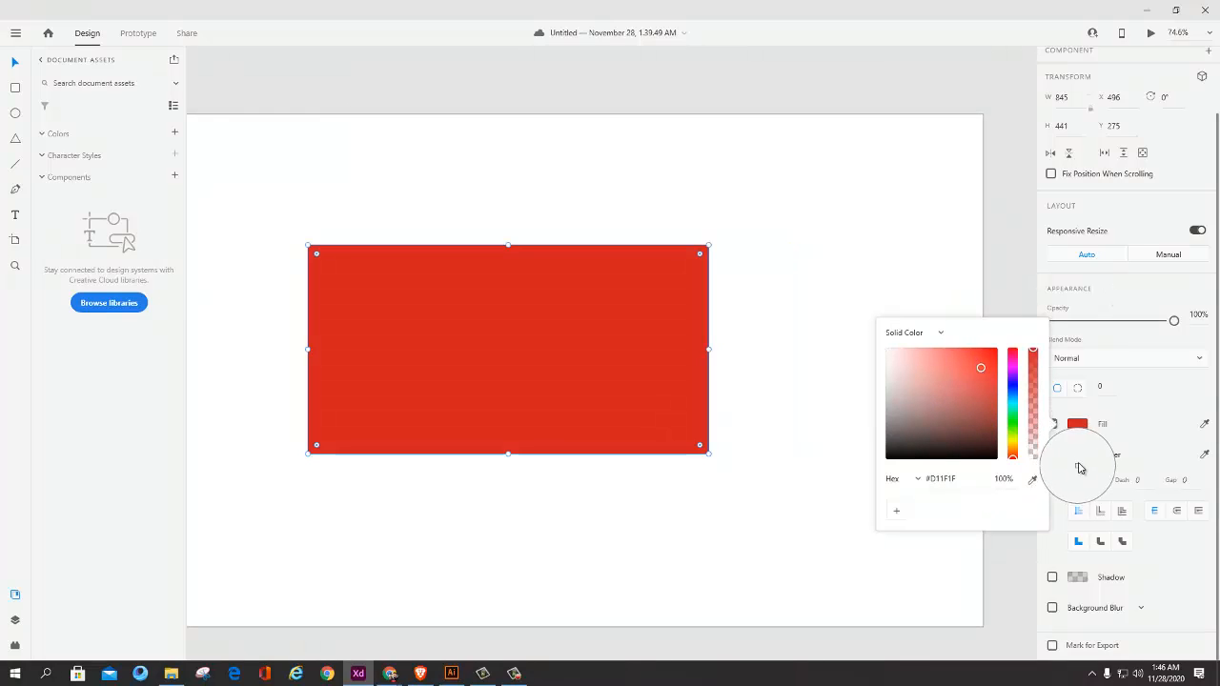
left_click(1077, 465)
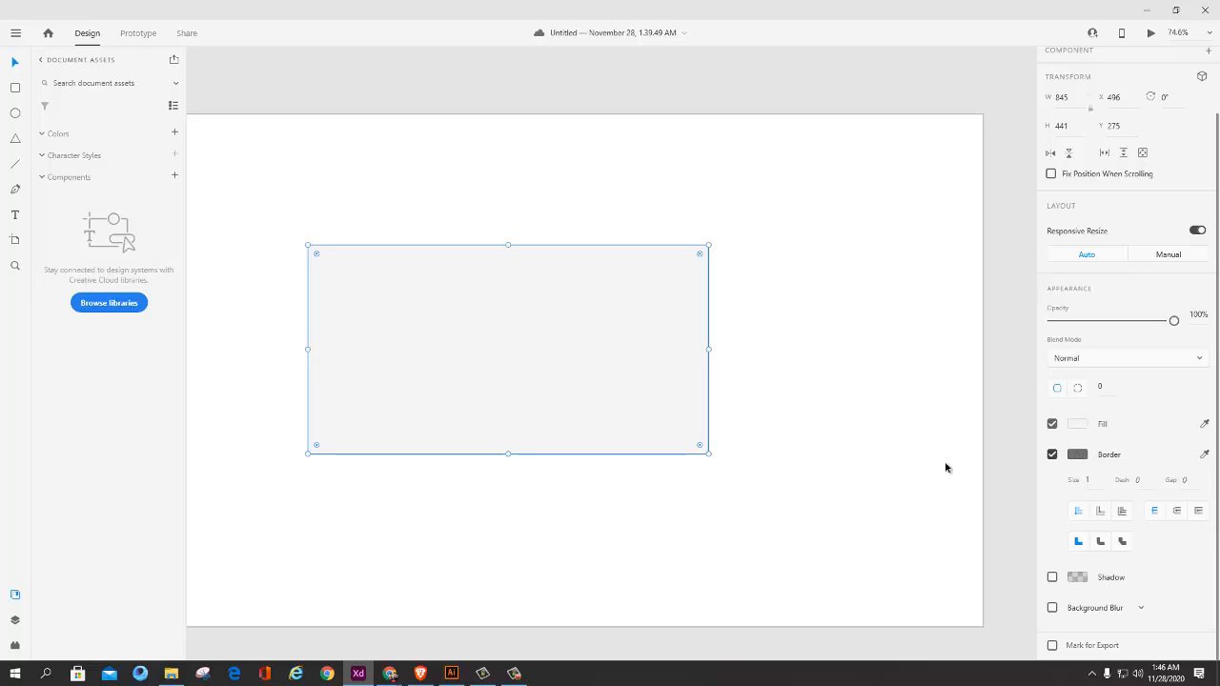
Step: Move the rectangle slightly to about X 485, Y 270 and fill it with red #EF1B1B
left_click_drag(627, 391, 622, 388)
left_click(1079, 426)
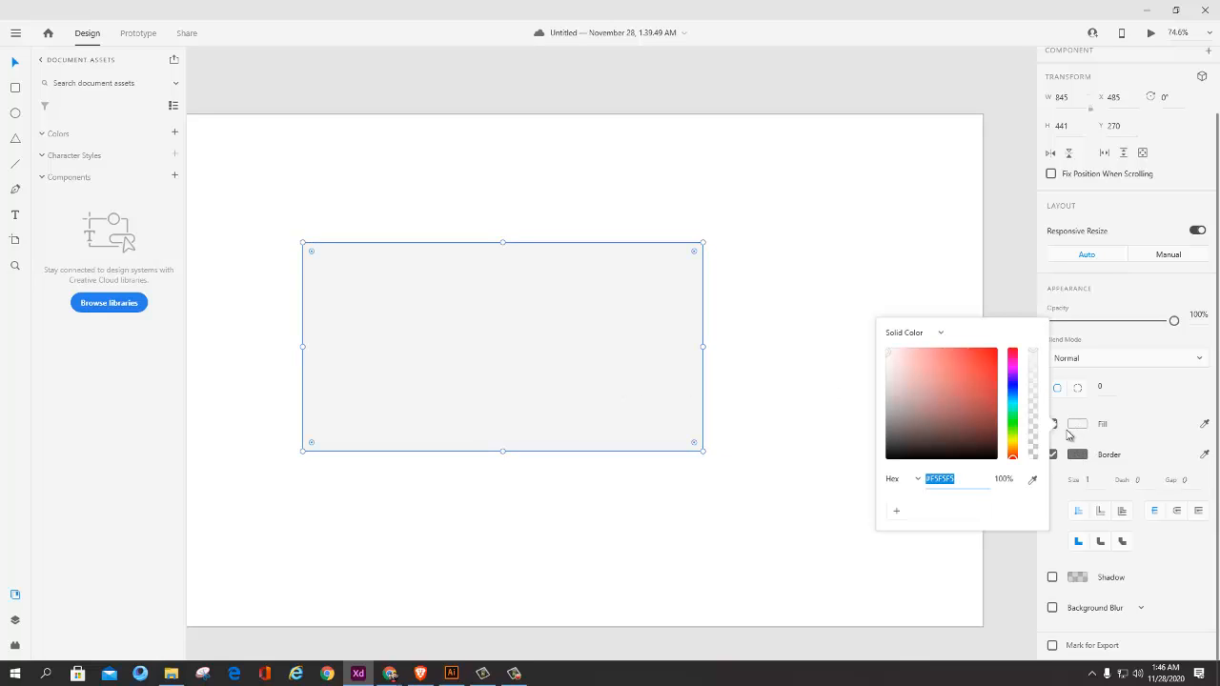
left_click(984, 356)
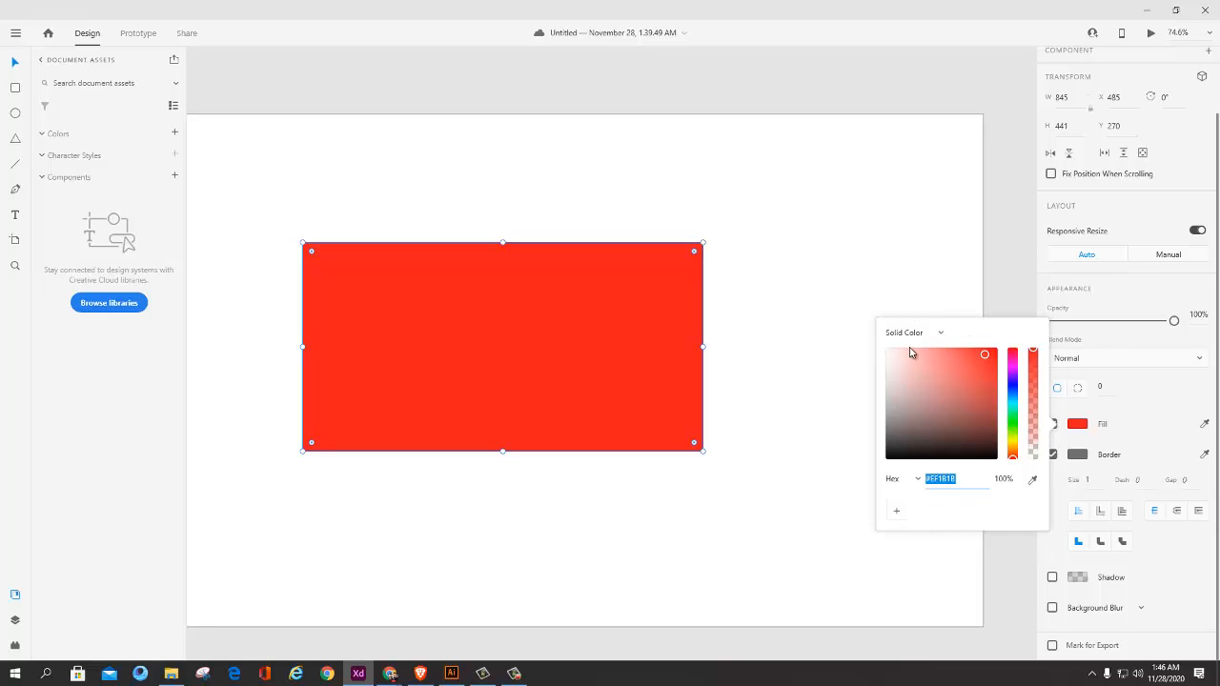
Step: Change the rectangle's fill from solid color to a linear gradient and close the color picker
left_click(941, 335)
left_click(944, 335)
left_click(942, 336)
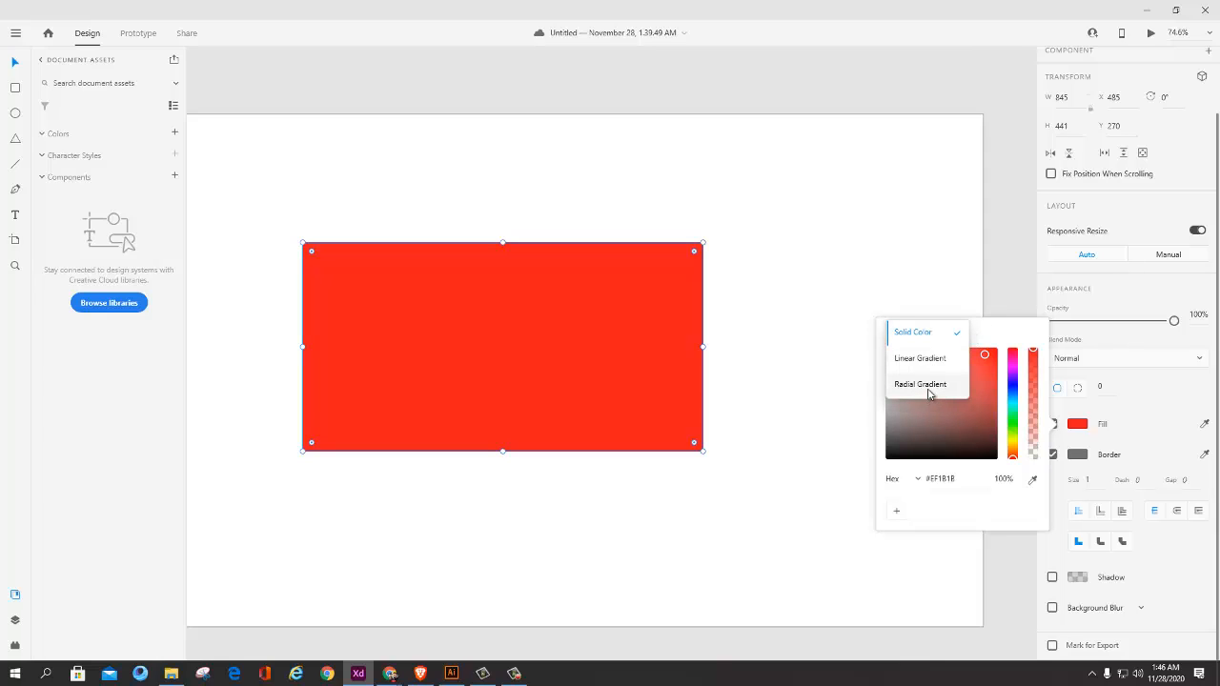
left_click(516, 674)
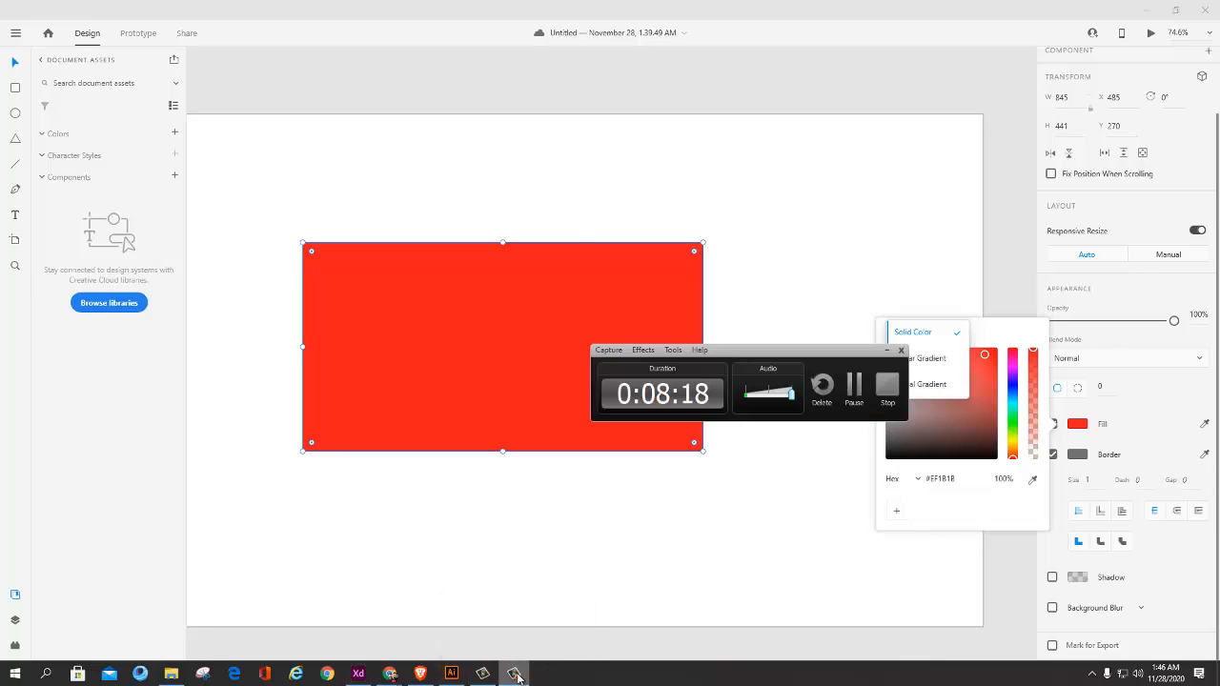
left_click(515, 675)
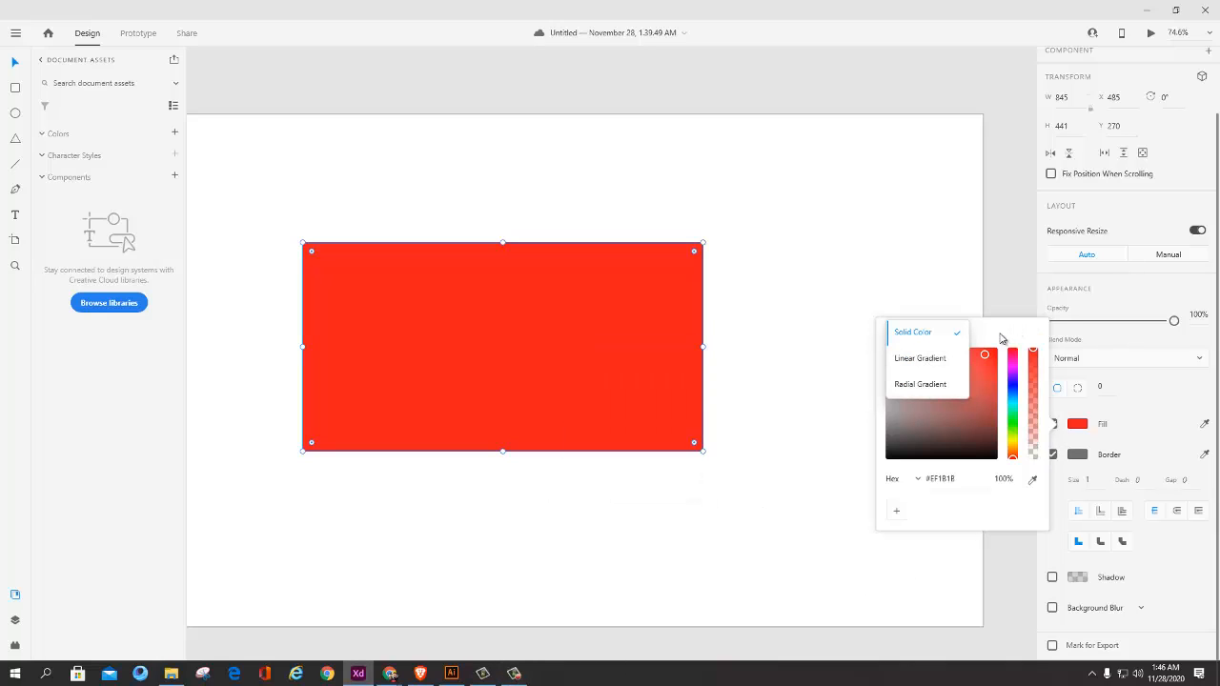
left_click(940, 362)
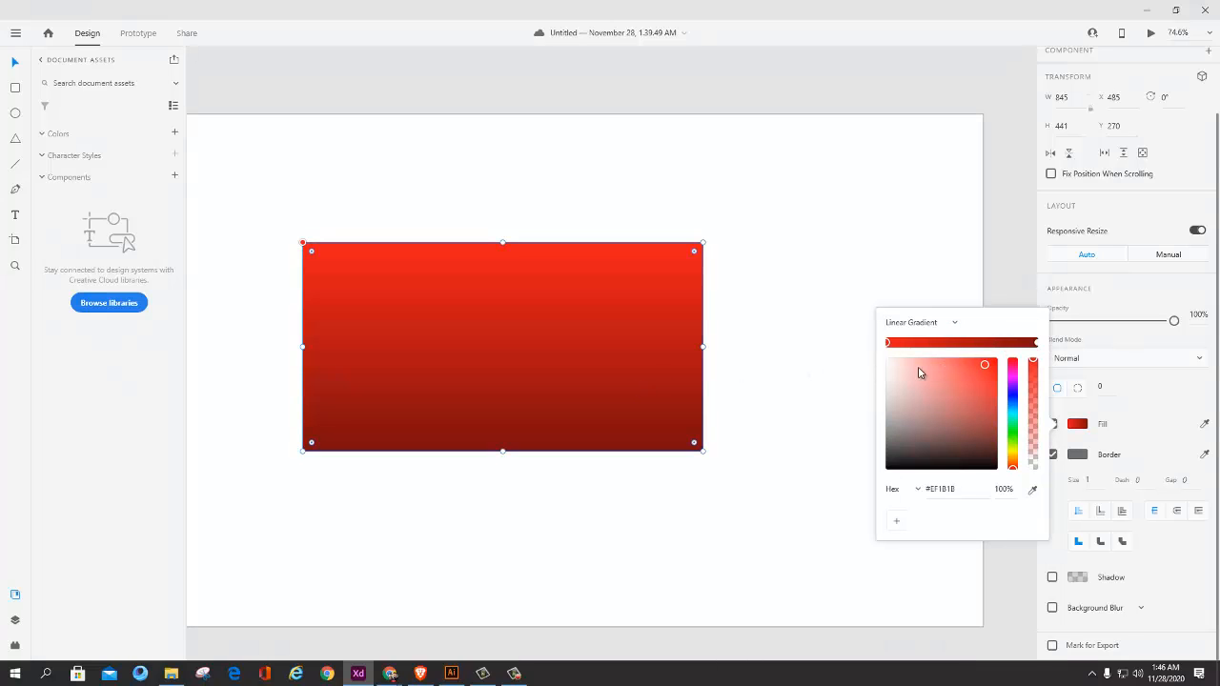
scroll(826, 391, "up", 5, "ctrl")
scroll(603, 378, "down", 6, "ctrl")
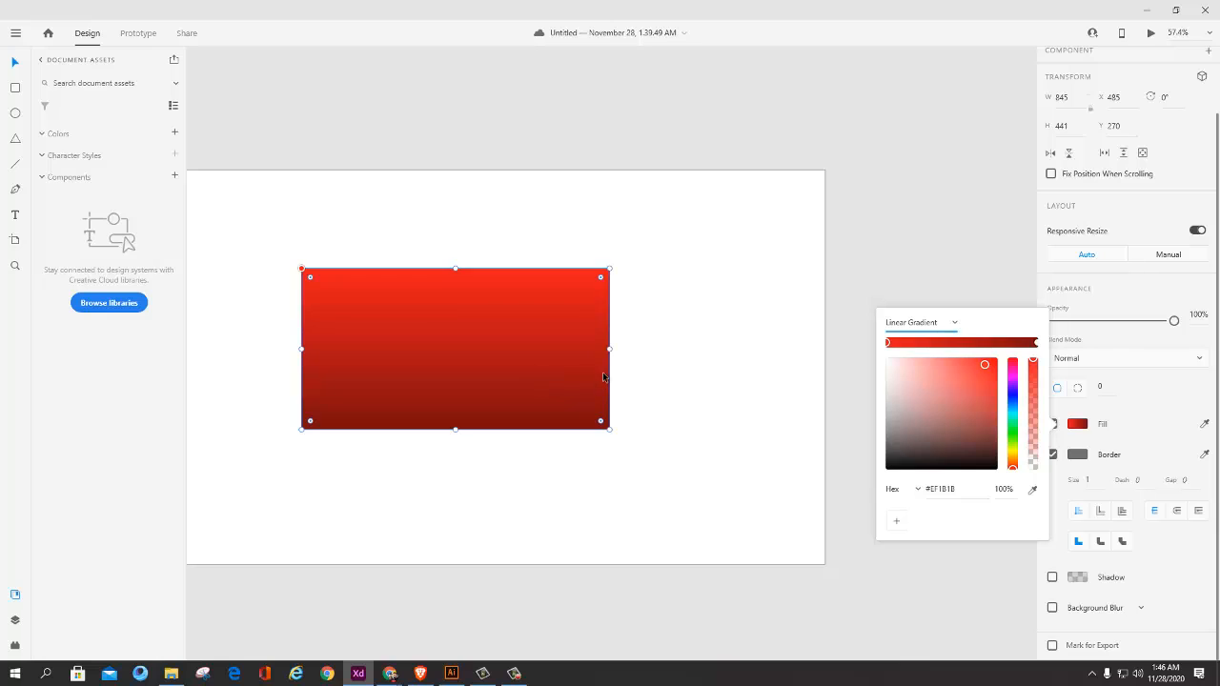
left_click(48, 76)
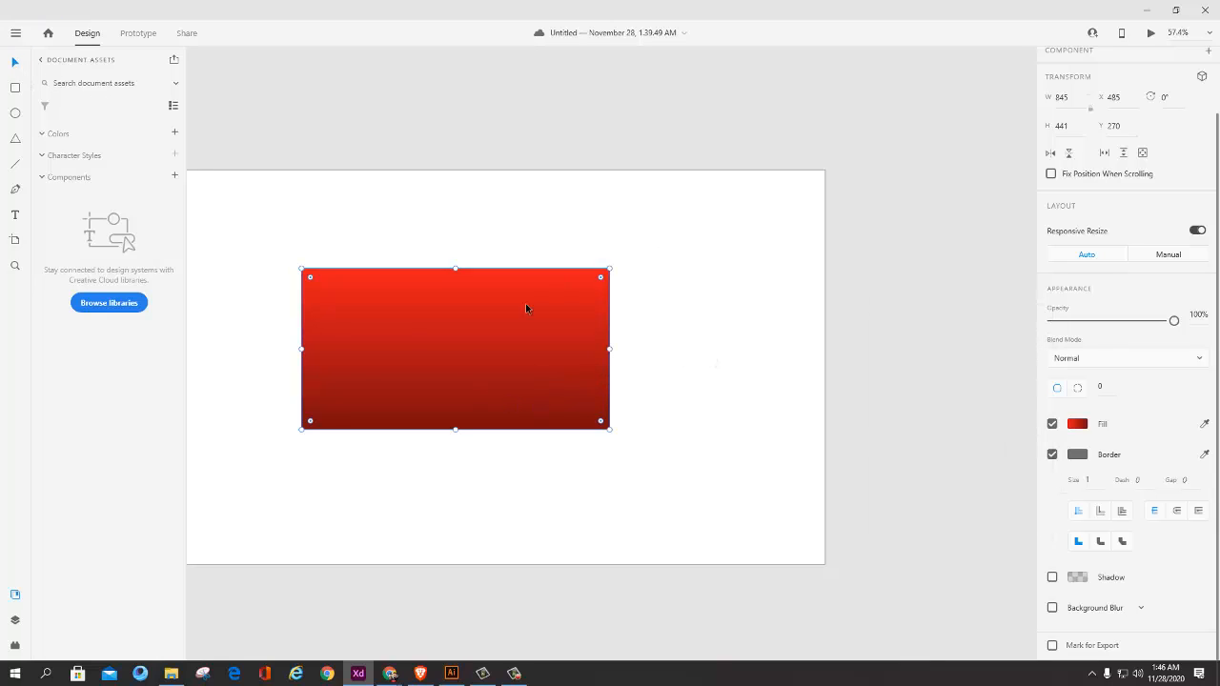
Step: Move the rectangle to about X 506, Y 273 and slightly shift the dark end of its linear gradient along the bottom edge
left_click_drag(525, 304, 533, 305)
left_click(1079, 424)
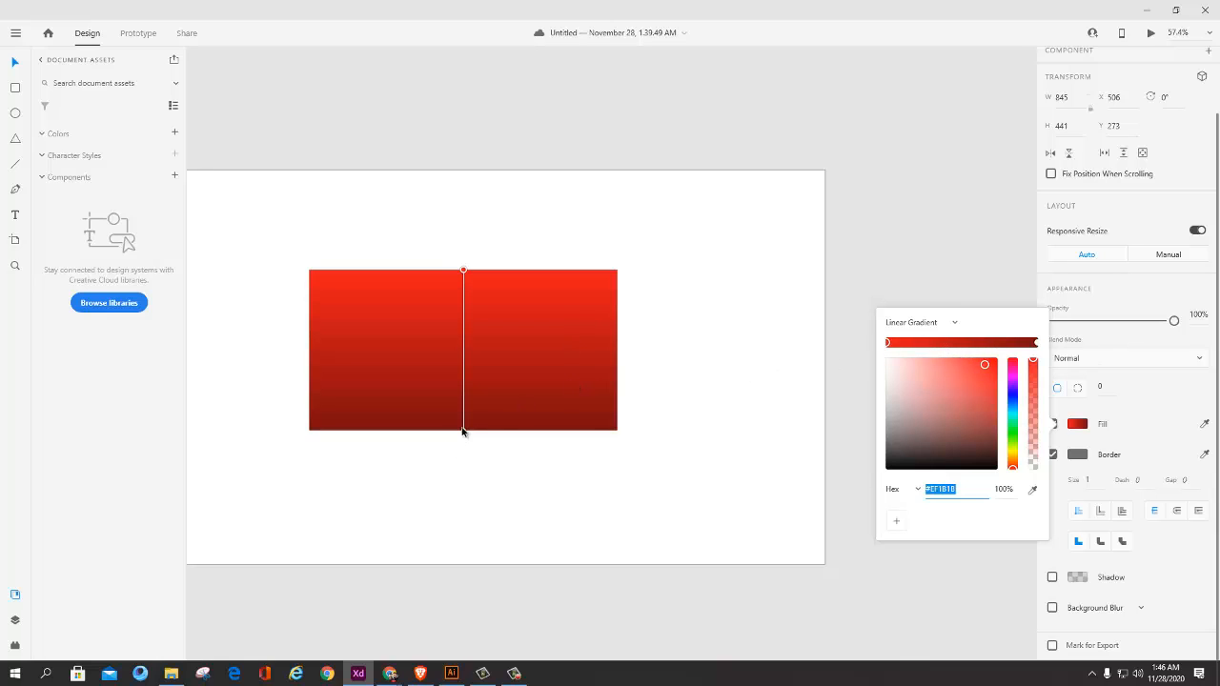
mouse_move(462, 431)
left_mouse_down()
mouse_move(483, 439)
mouse_move(466, 429)
left_mouse_up()
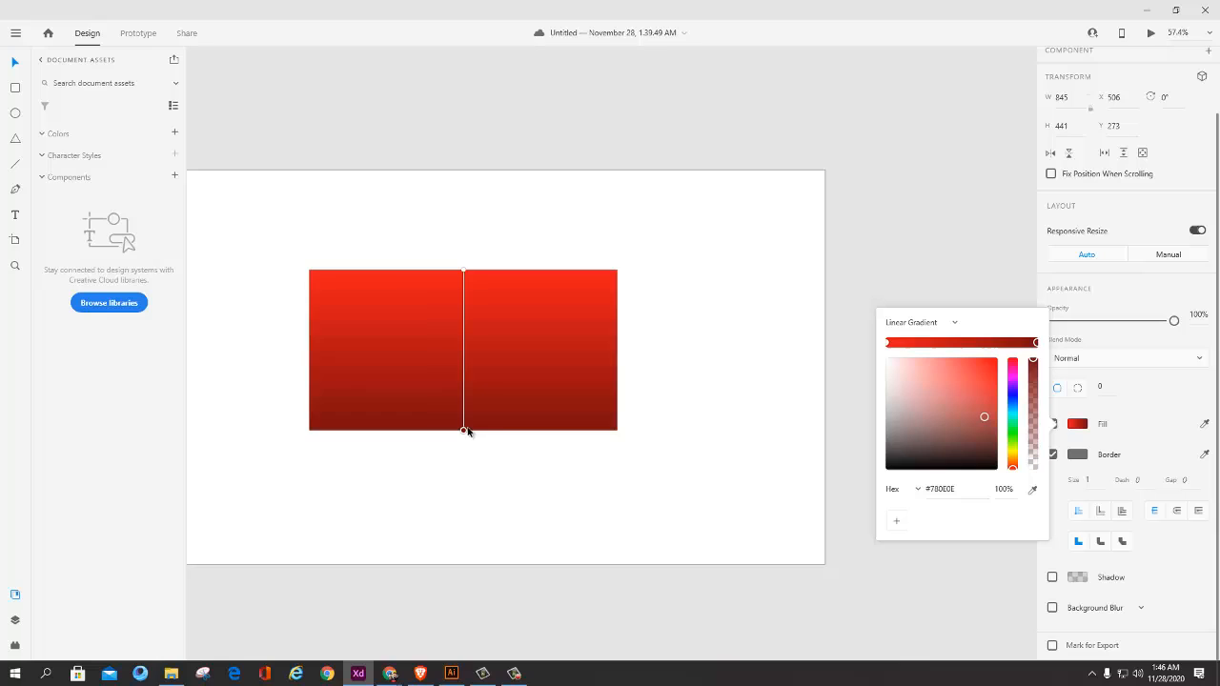
Step: Set the rectangle's gradient colors to light pink #F8D2D2 at the top and red #EF1E1E at the bottom
left_click(465, 272)
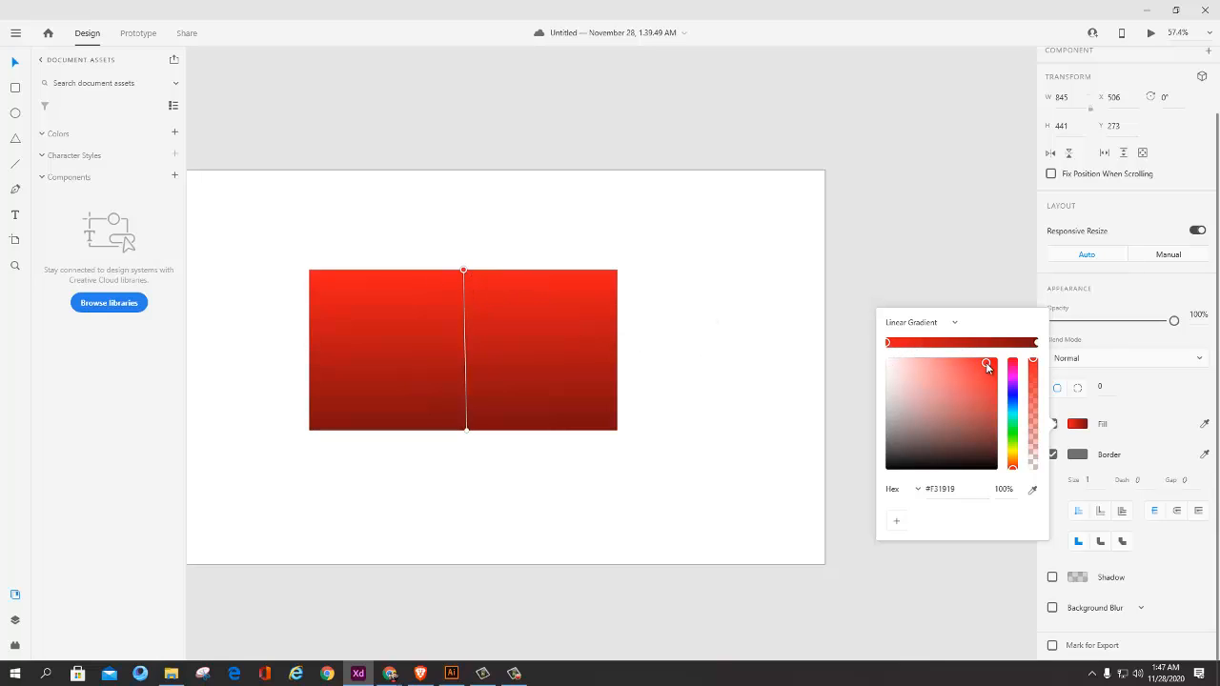
left_click_drag(985, 364, 904, 362)
left_click(1036, 344)
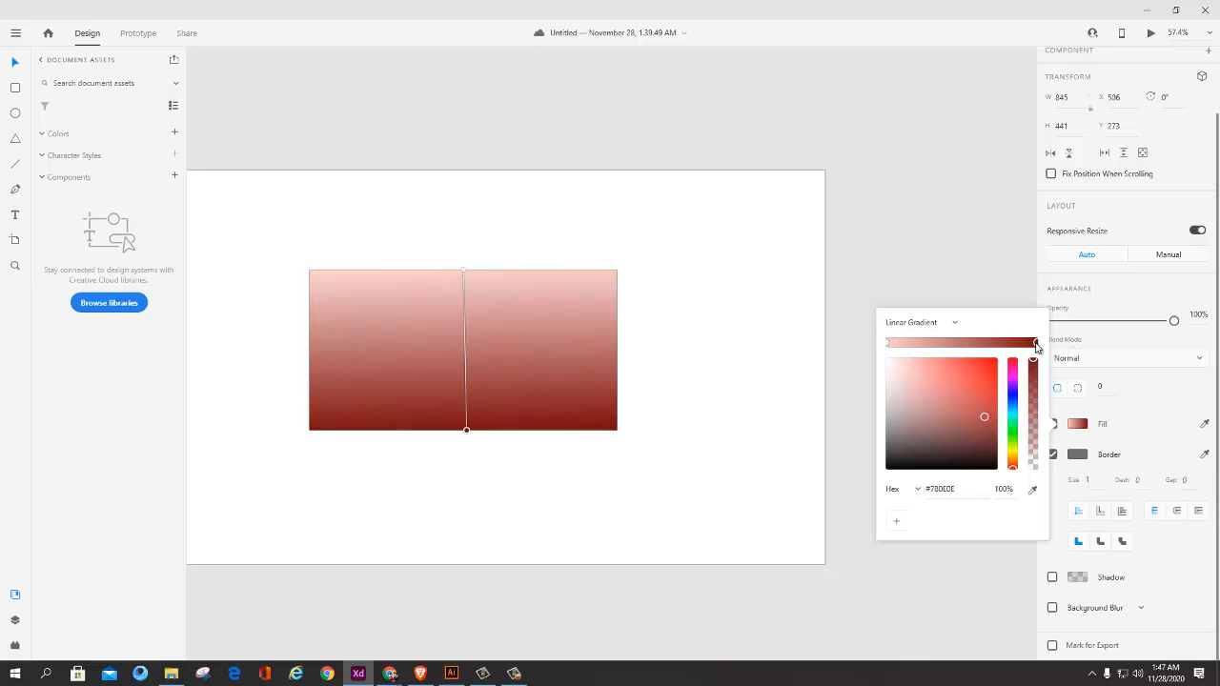
left_click_drag(989, 405, 983, 364)
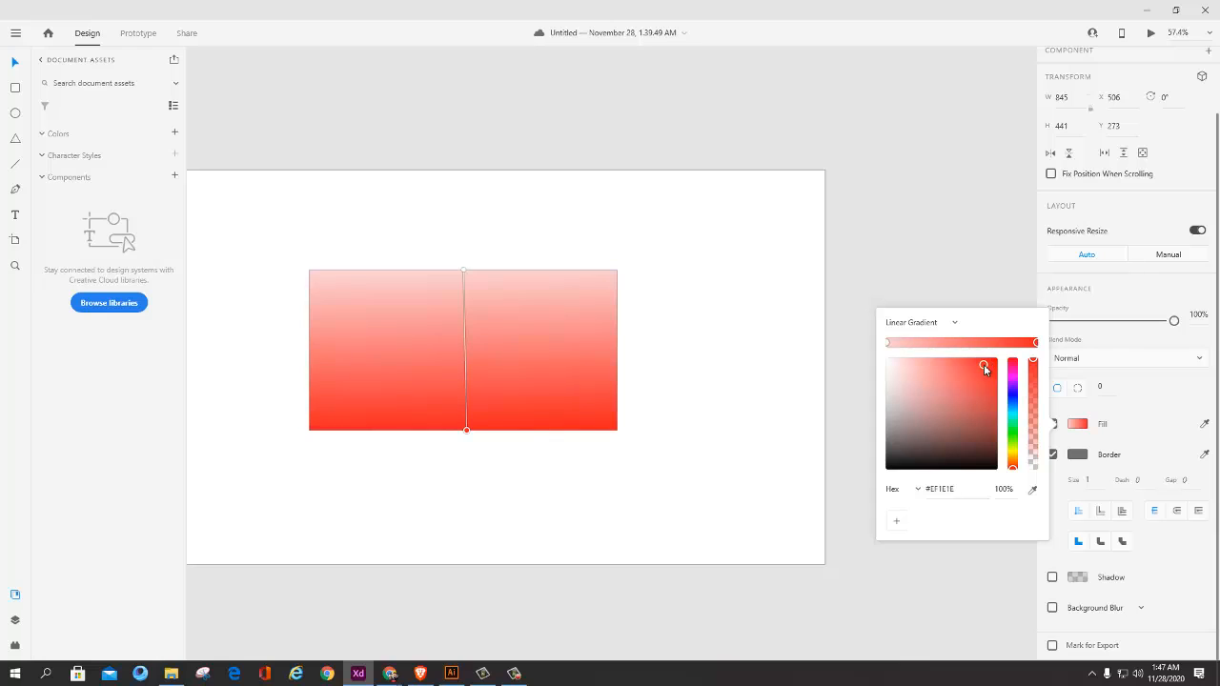
Step: Close the color picker, reselect the rectangle and turn off its border
left_click(769, 406)
left_click(595, 381)
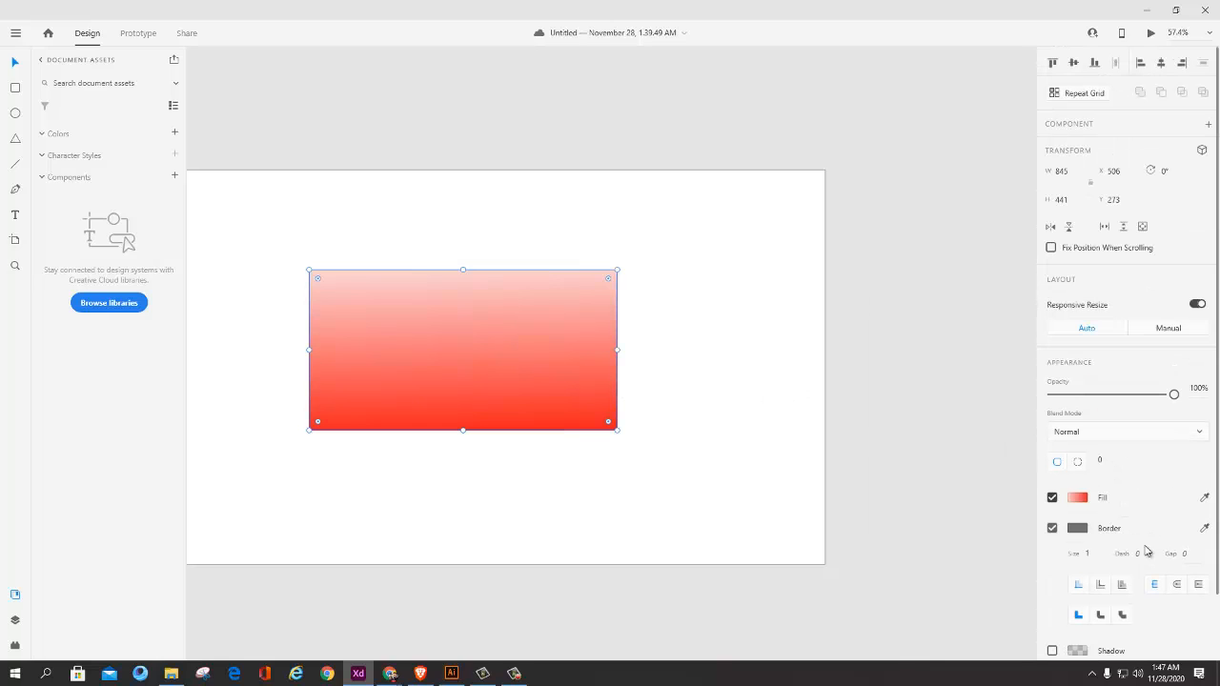
left_click(1052, 529)
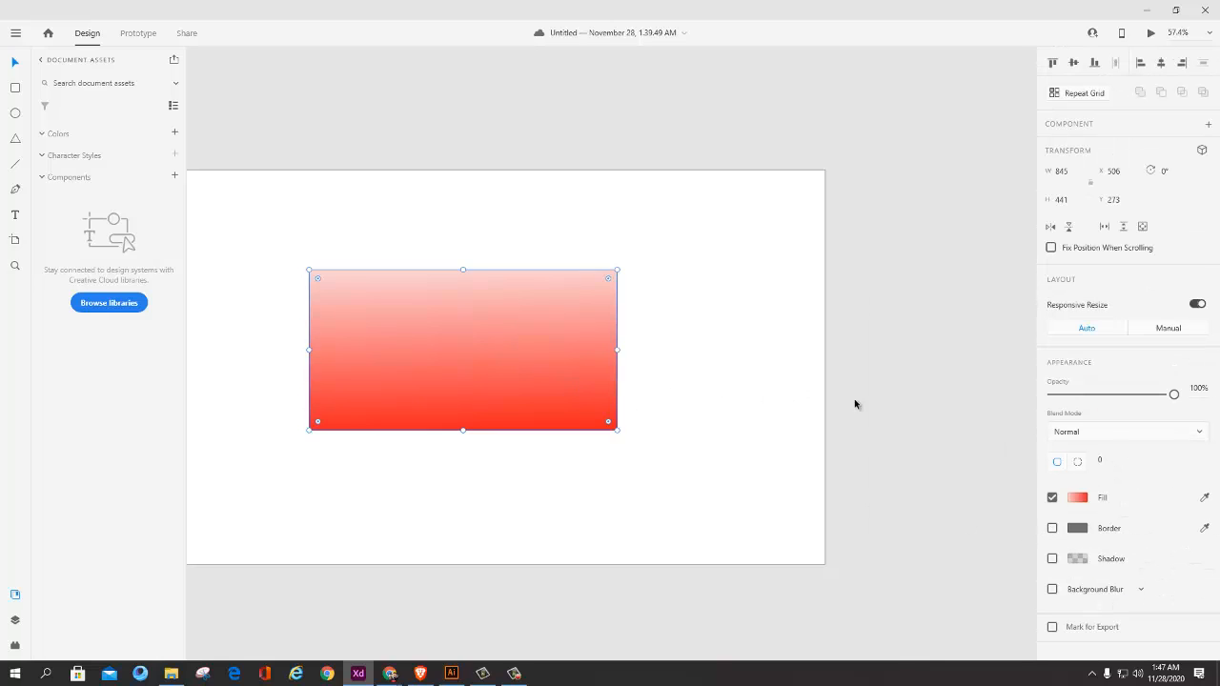
Step: Change the gradient's upper color stop to light lavender #E6D2F8
left_click(1087, 499)
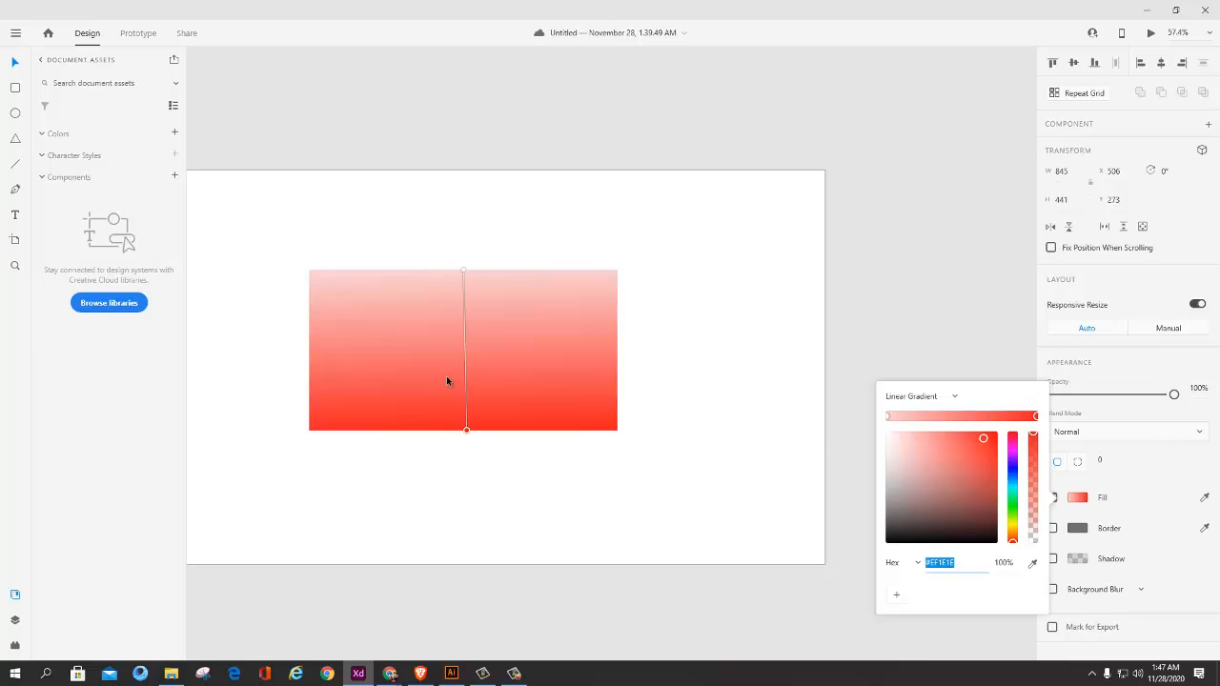
scroll(520, 359, "up", 2)
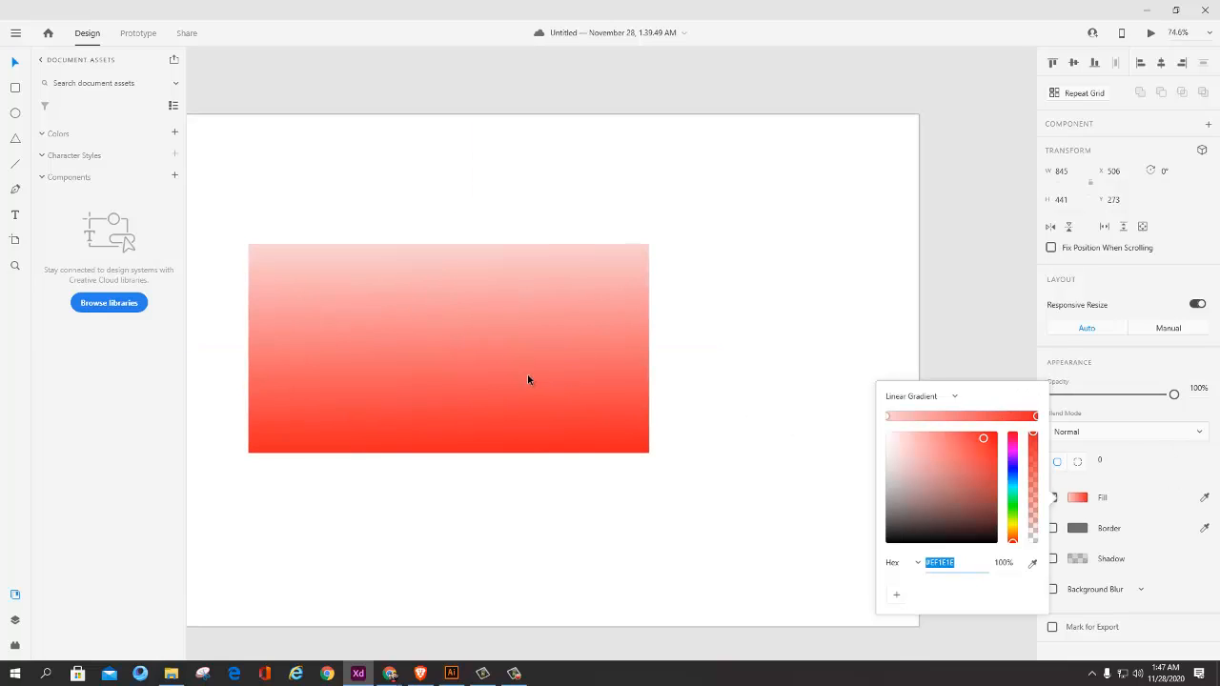
left_click(447, 248)
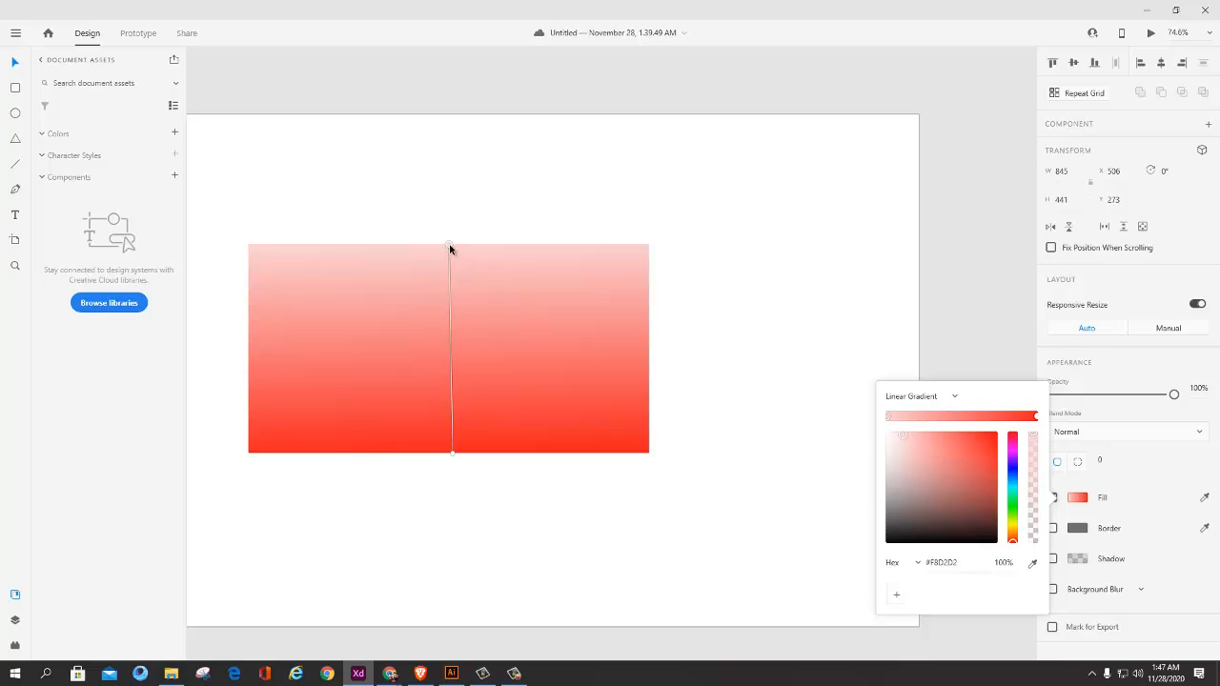
mouse_move(1033, 436)
left_mouse_down()
mouse_move(1035, 538)
mouse_move(1044, 436)
left_mouse_up()
left_click_drag(1014, 545, 756, 458)
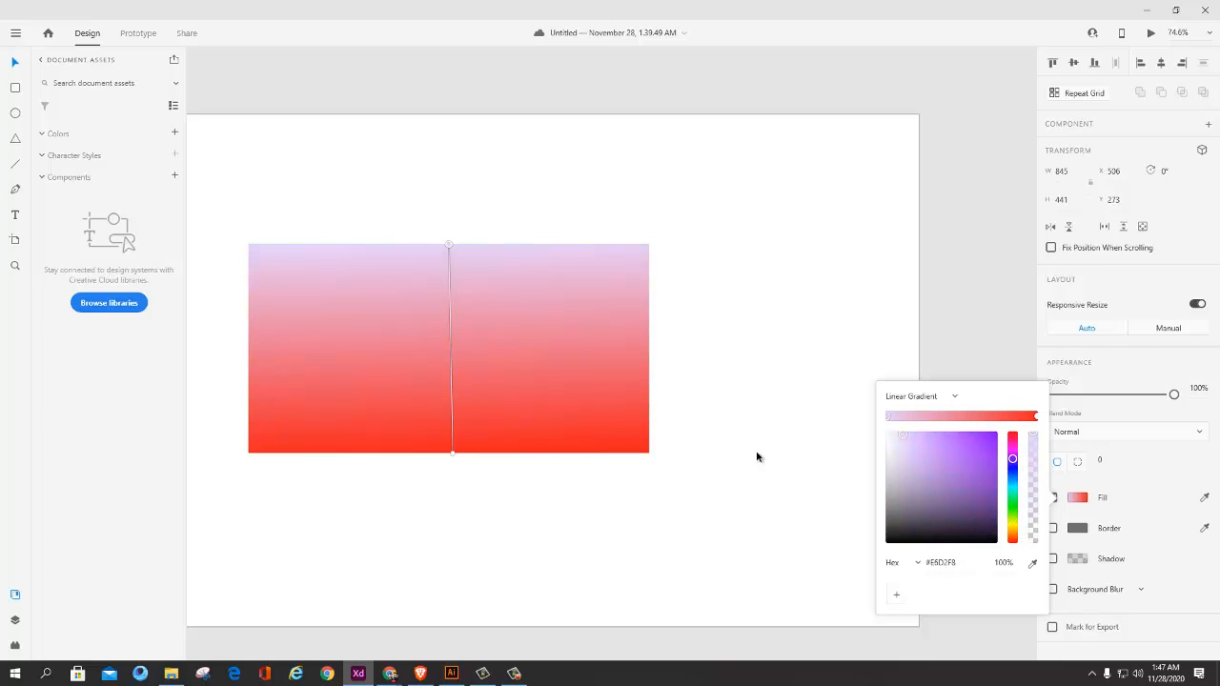
Step: Change the gradient's lower color stop to purple #923FC9 and align its end point vertically below the upper stop
left_click(451, 455)
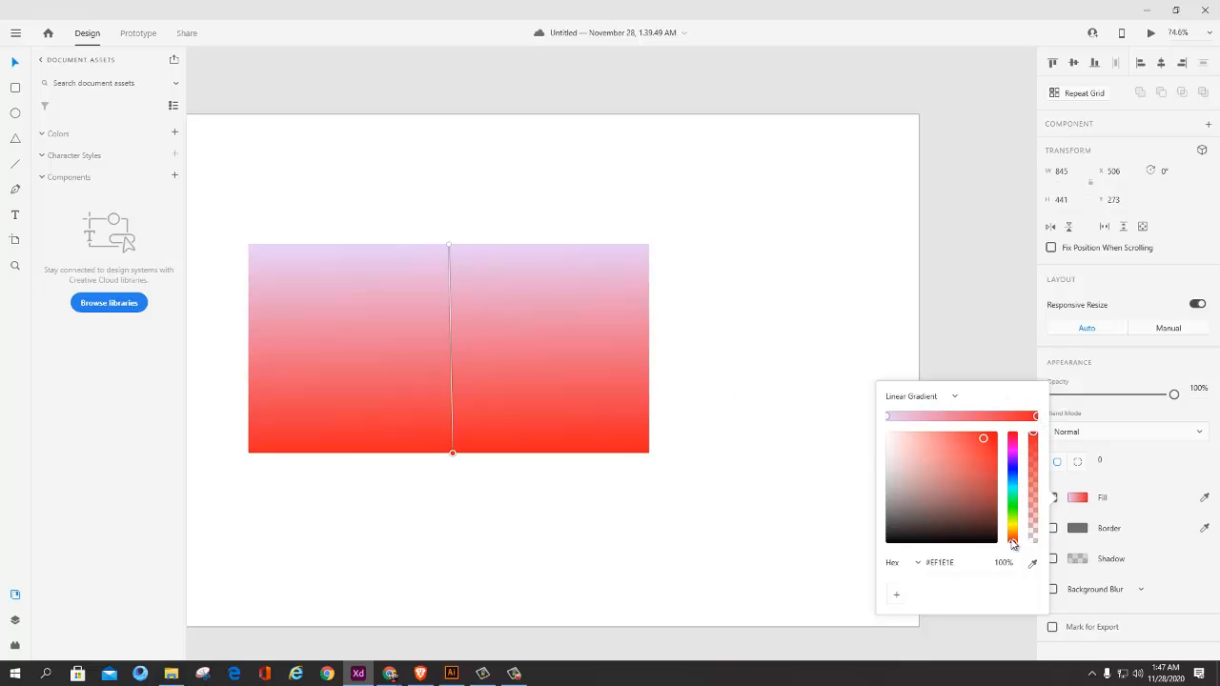
left_click_drag(1012, 544, 1012, 459)
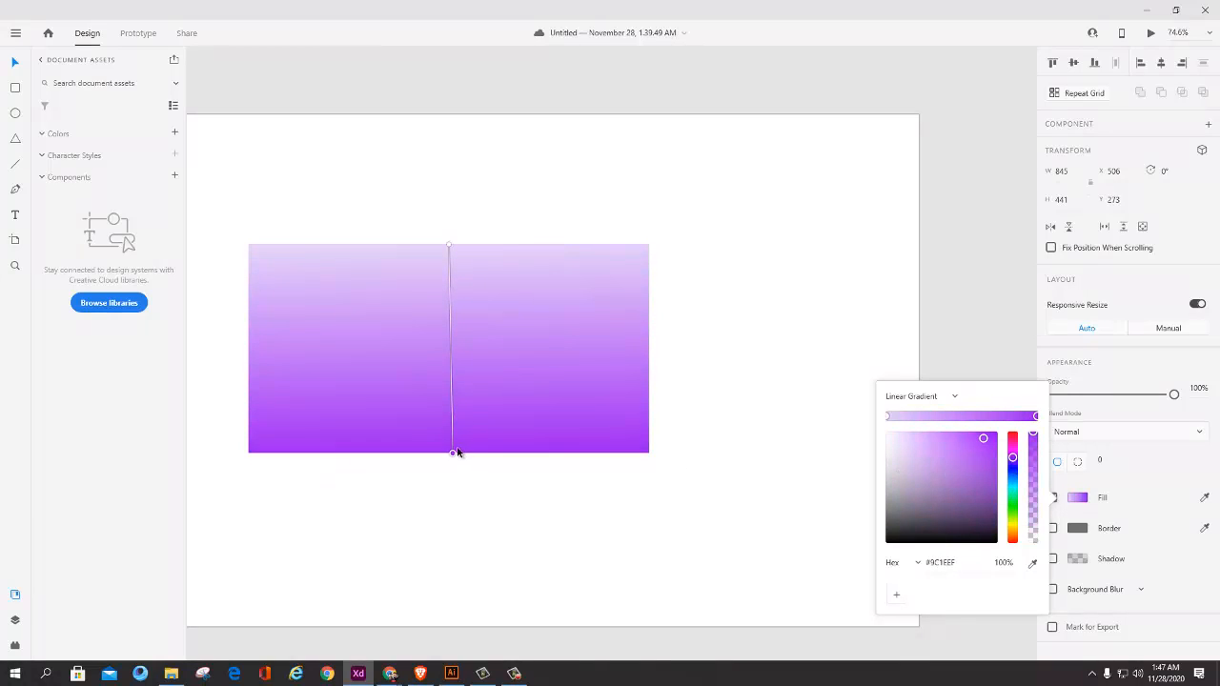
left_click_drag(455, 453, 449, 453)
left_click_drag(990, 440, 962, 457)
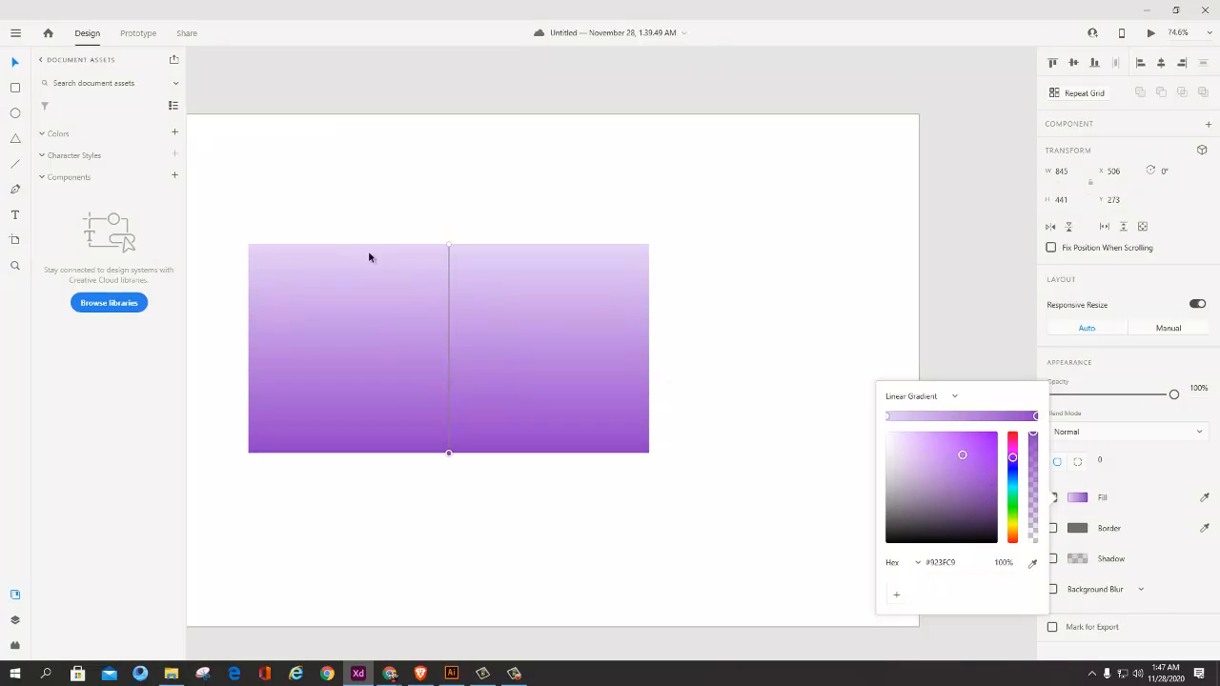
Step: Extend the gradient line beyond the rectangle and angle it diagonally from beyond the lower-left corner to beyond the upper-right corner
left_click_drag(449, 454, 449, 511)
left_click_drag(448, 247, 452, 186)
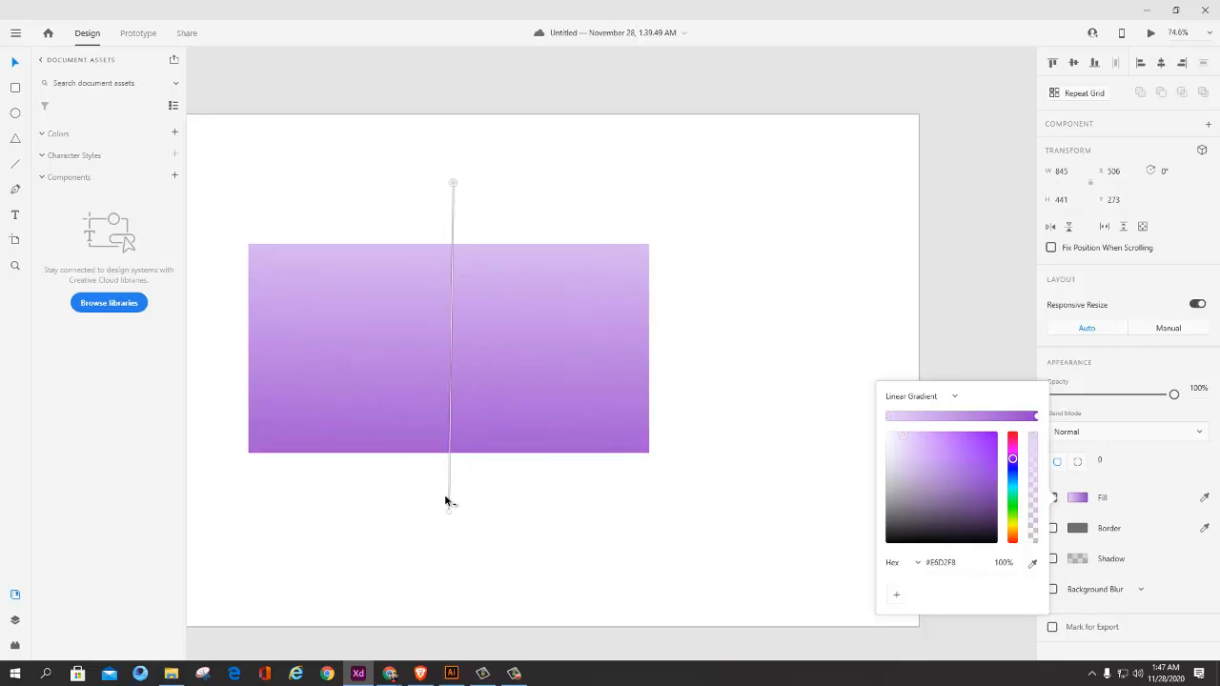
left_click_drag(449, 511, 249, 456)
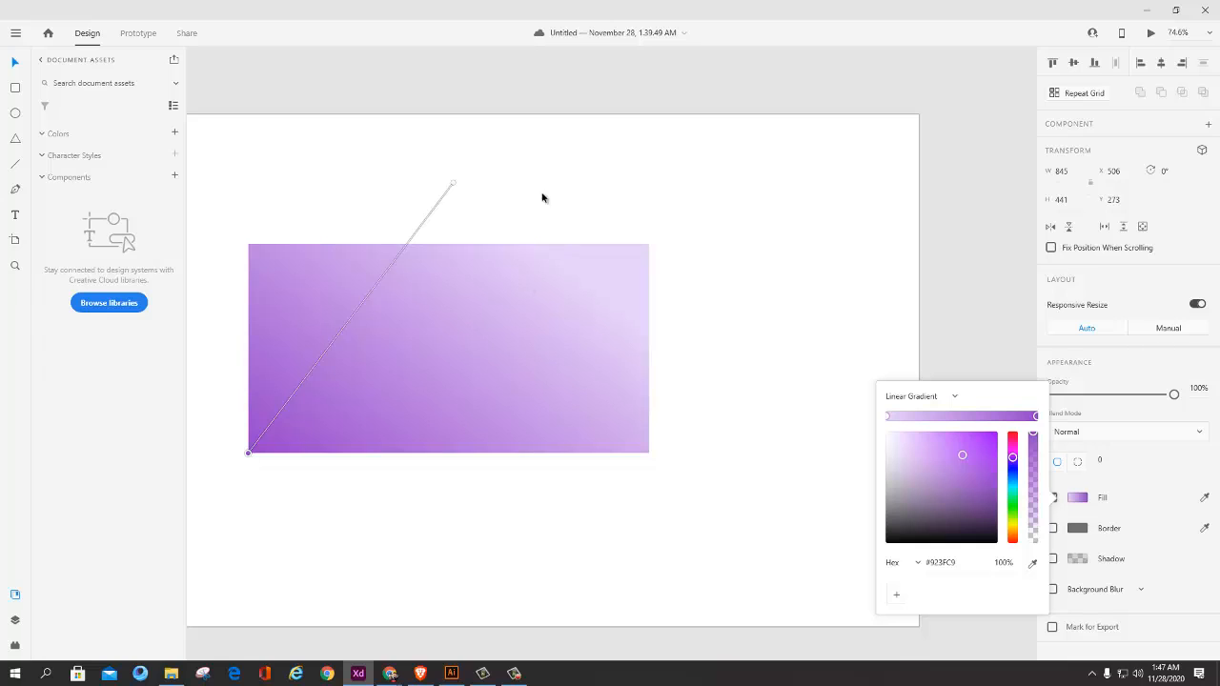
left_click_drag(453, 187, 680, 230)
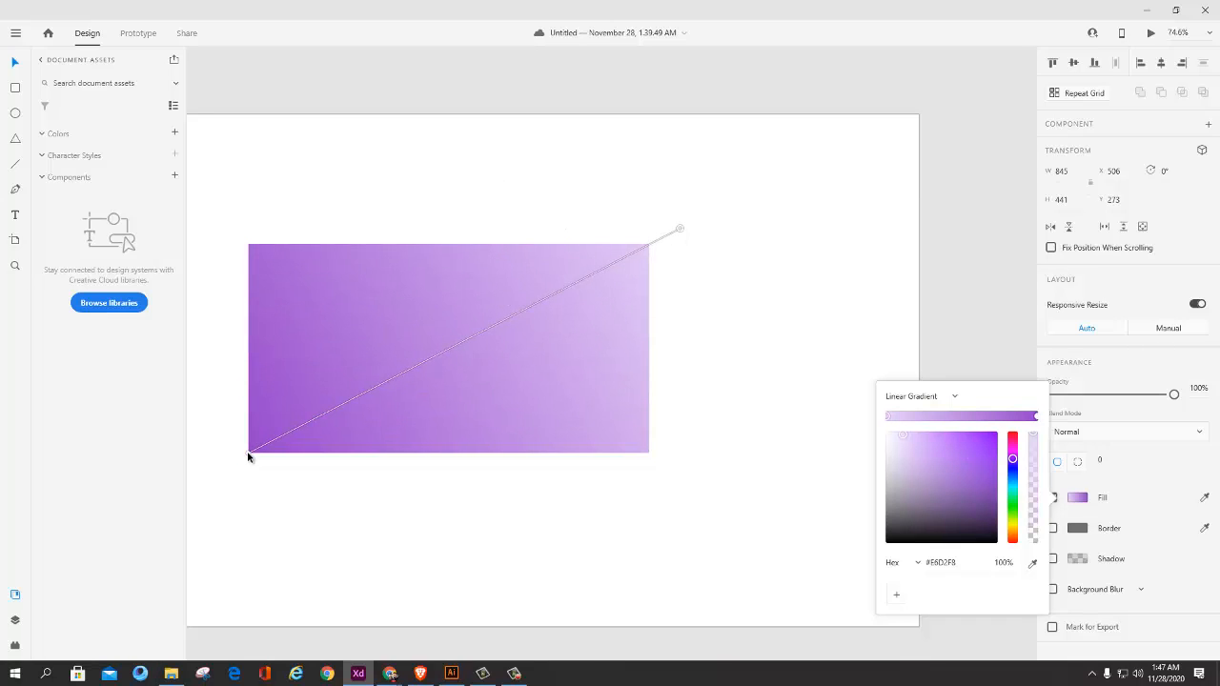
left_click_drag(248, 458, 293, 480)
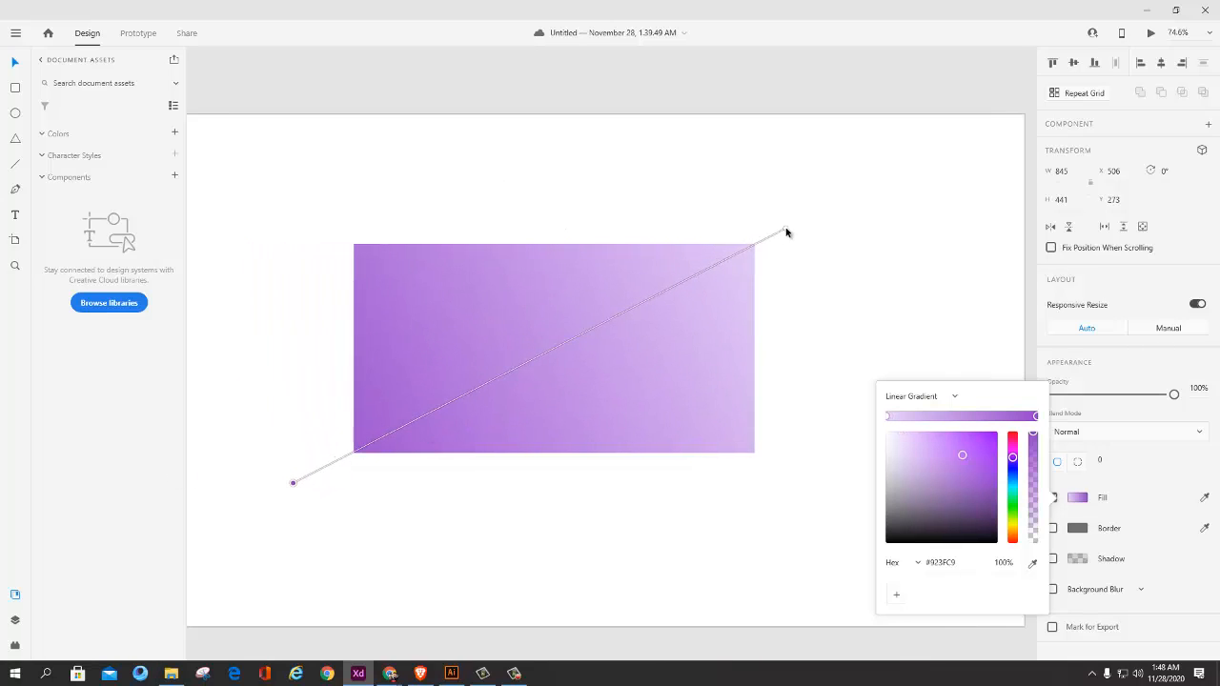
left_click_drag(786, 232, 836, 205)
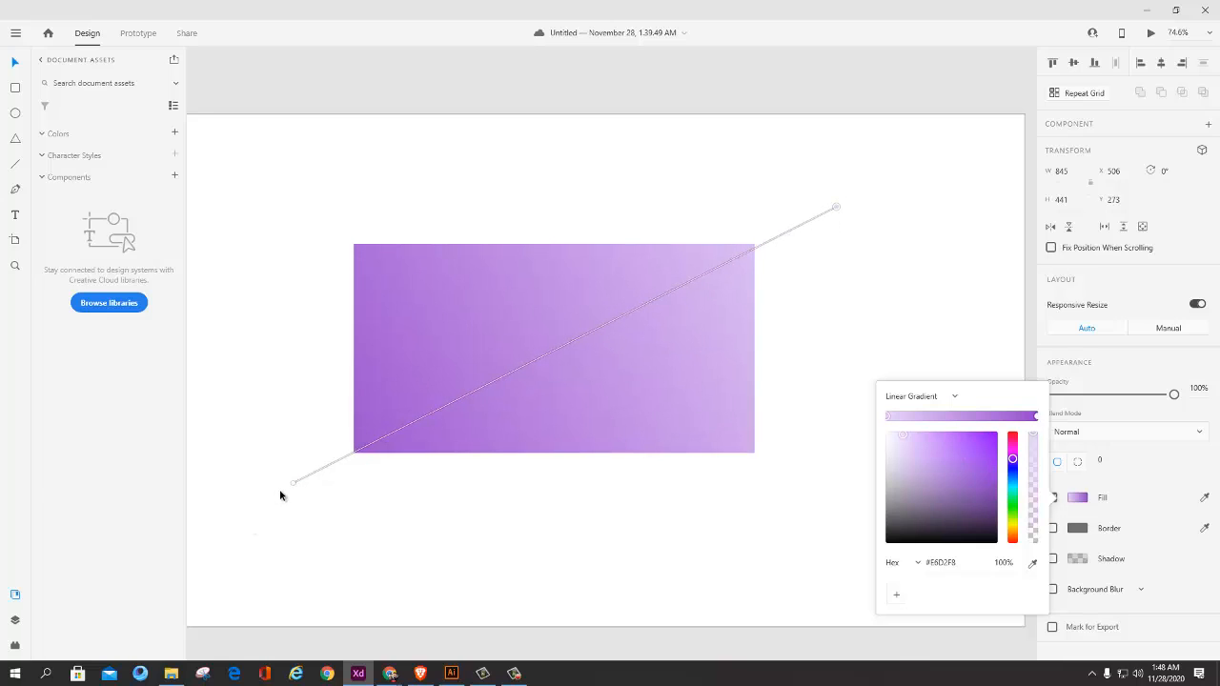
Step: Re-angle the gradient line so the purple end lies beyond the upper-left corner and the lavender end beyond the lower-right
left_click_drag(293, 481, 275, 306)
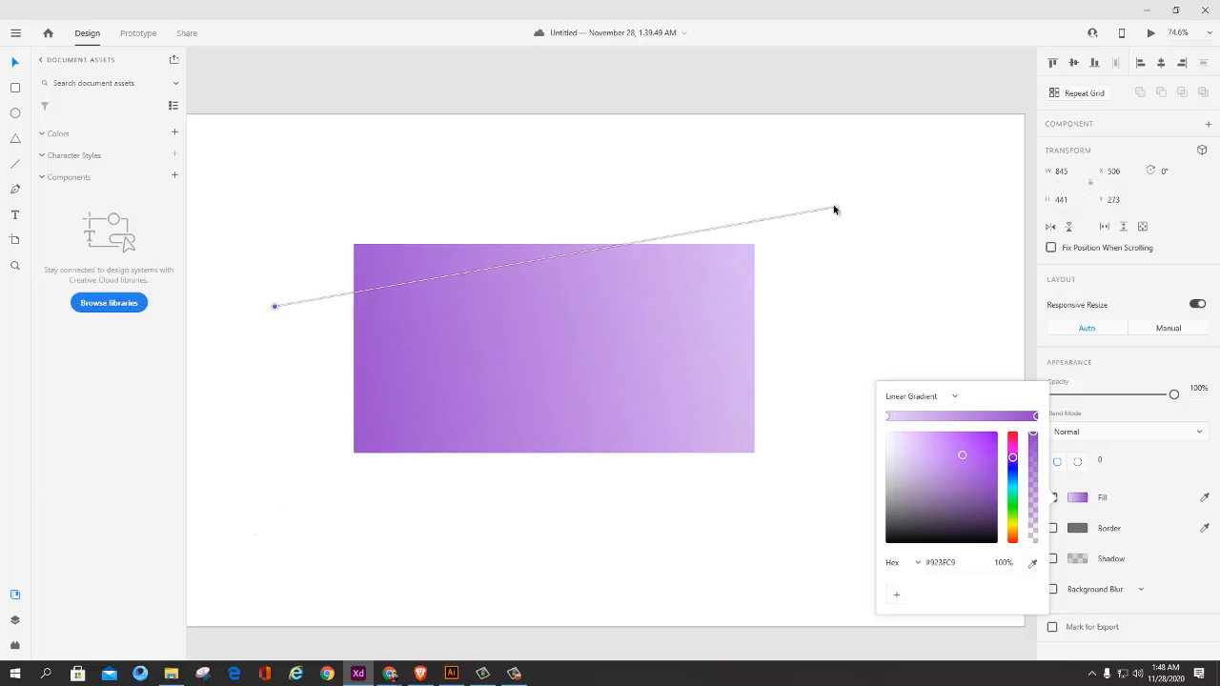
left_click_drag(834, 209, 780, 471)
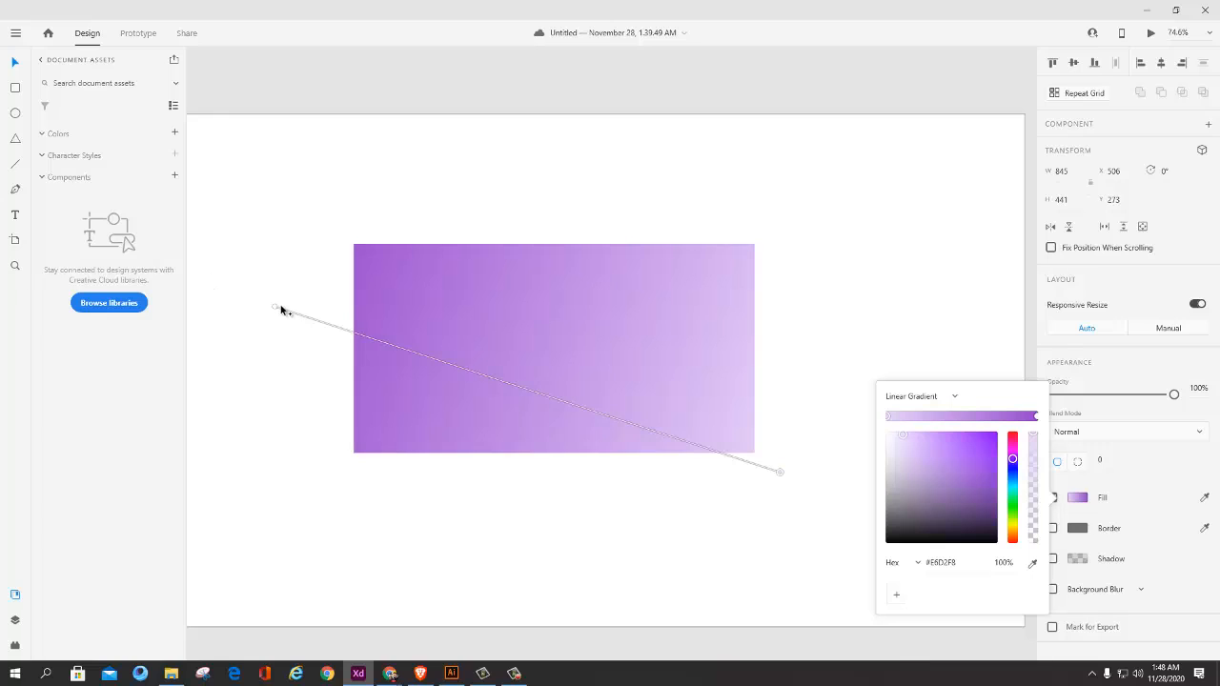
left_click_drag(277, 308, 308, 196)
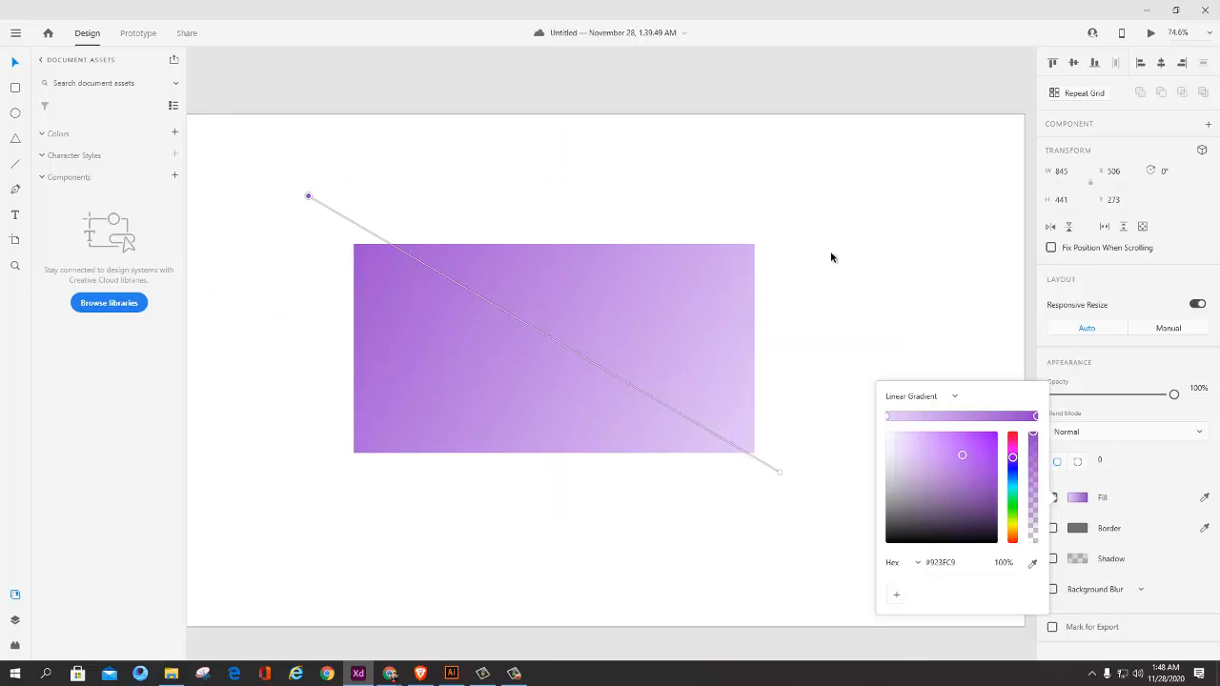
Step: Add a middle color stop to the gradient, color it pink #E28DA1 and shift it towards the purple end
scroll(534, 316, "right", 5)
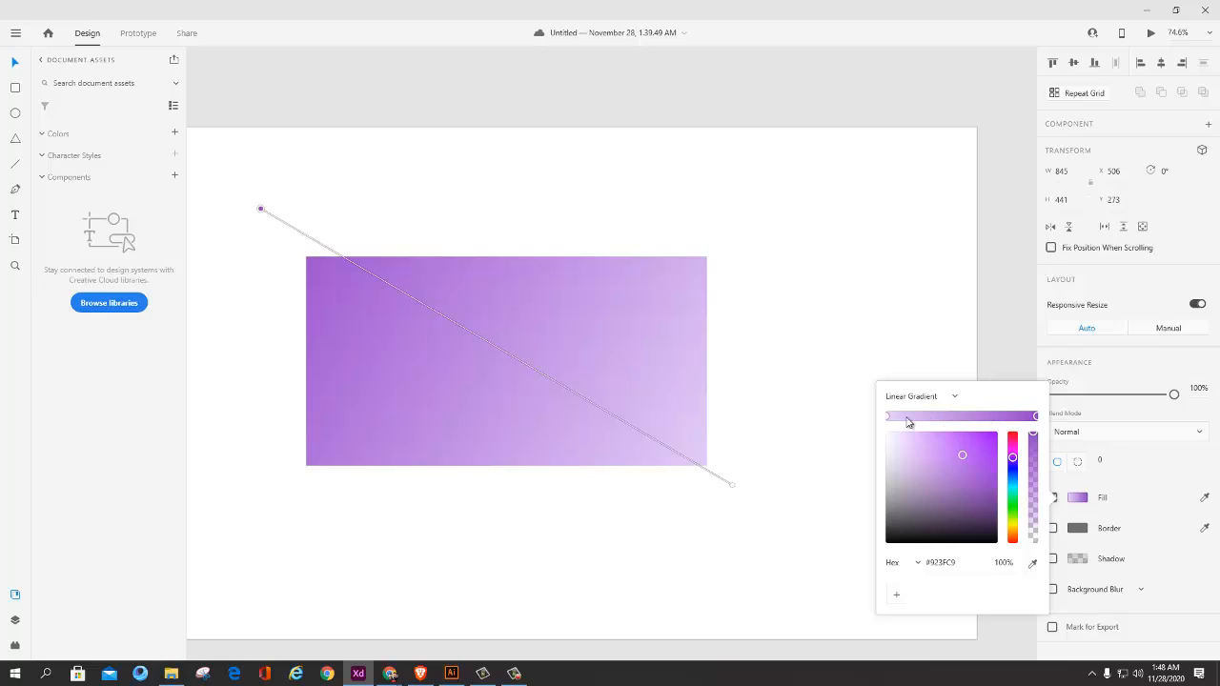
left_click(957, 417)
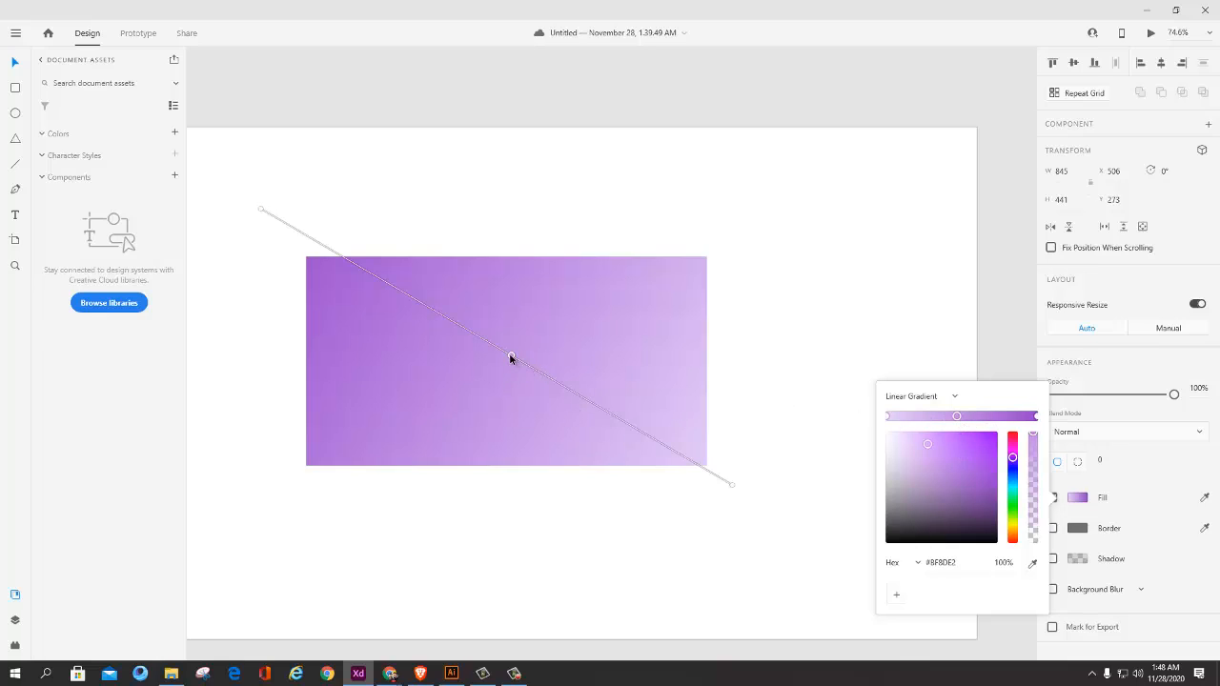
left_click_drag(1013, 457, 1015, 440)
left_click_drag(509, 354, 443, 358)
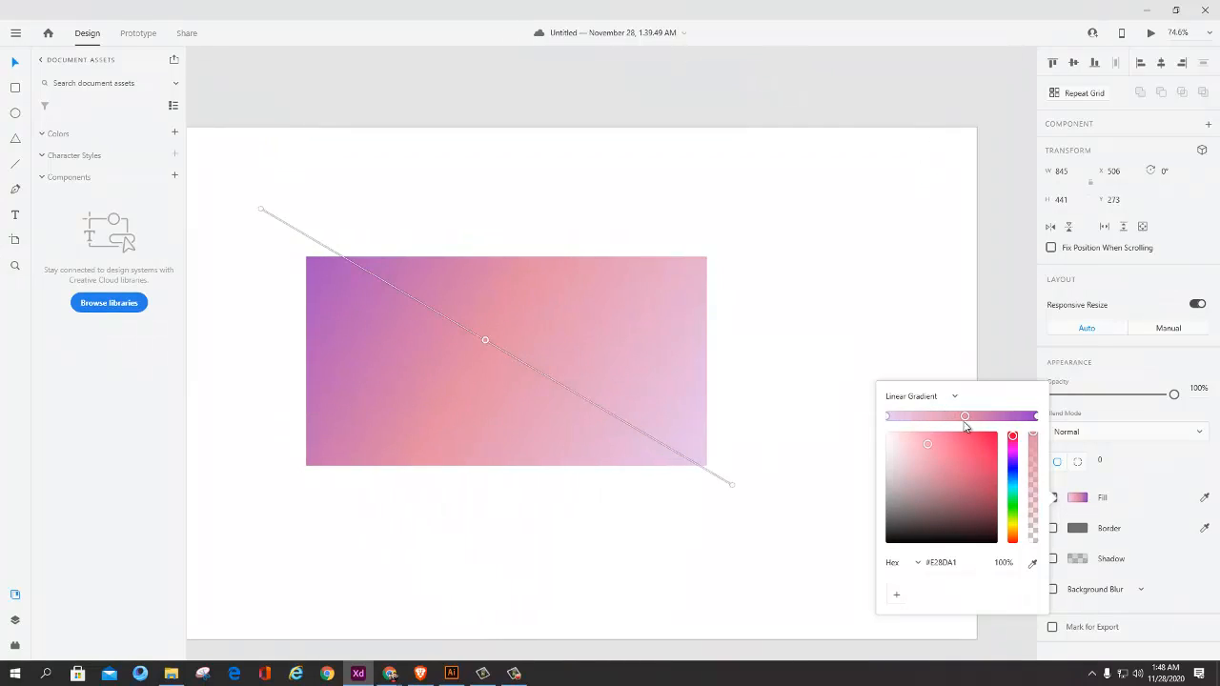
Step: Add four more color stops along the gradient, and remove all the intermediate stops again
left_click(931, 416)
left_click(993, 417)
left_click(913, 417)
left_click(1008, 417)
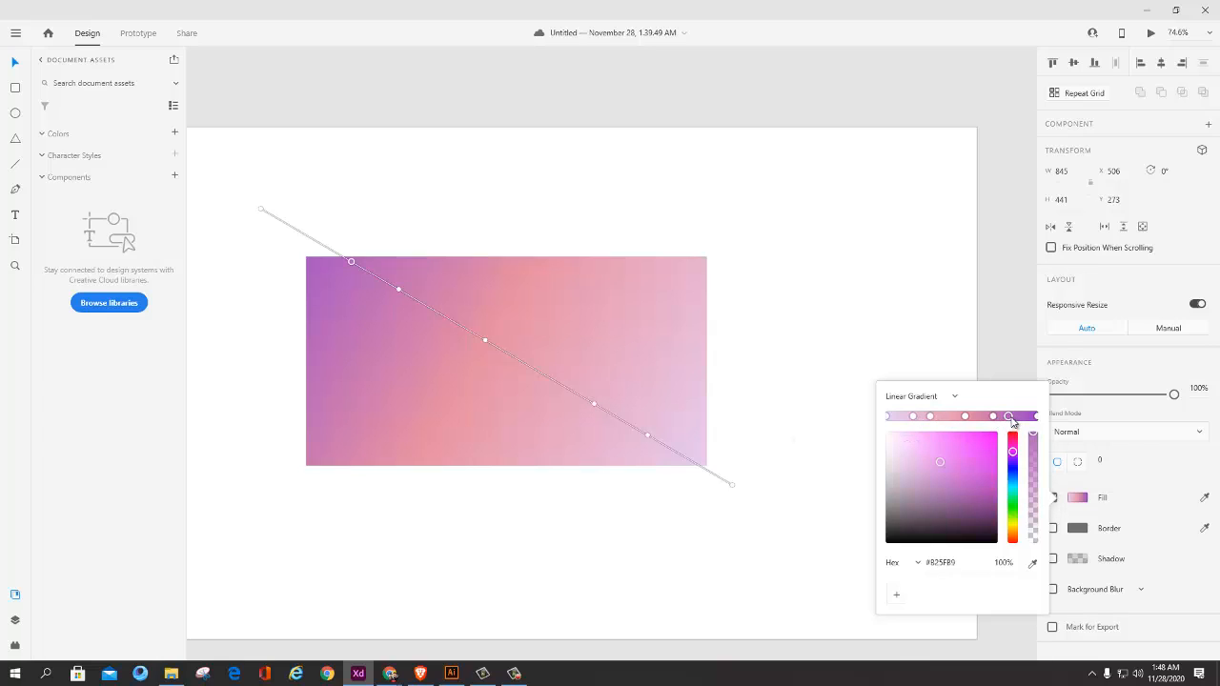
left_click_drag(1009, 417, 923, 449)
left_click(931, 417)
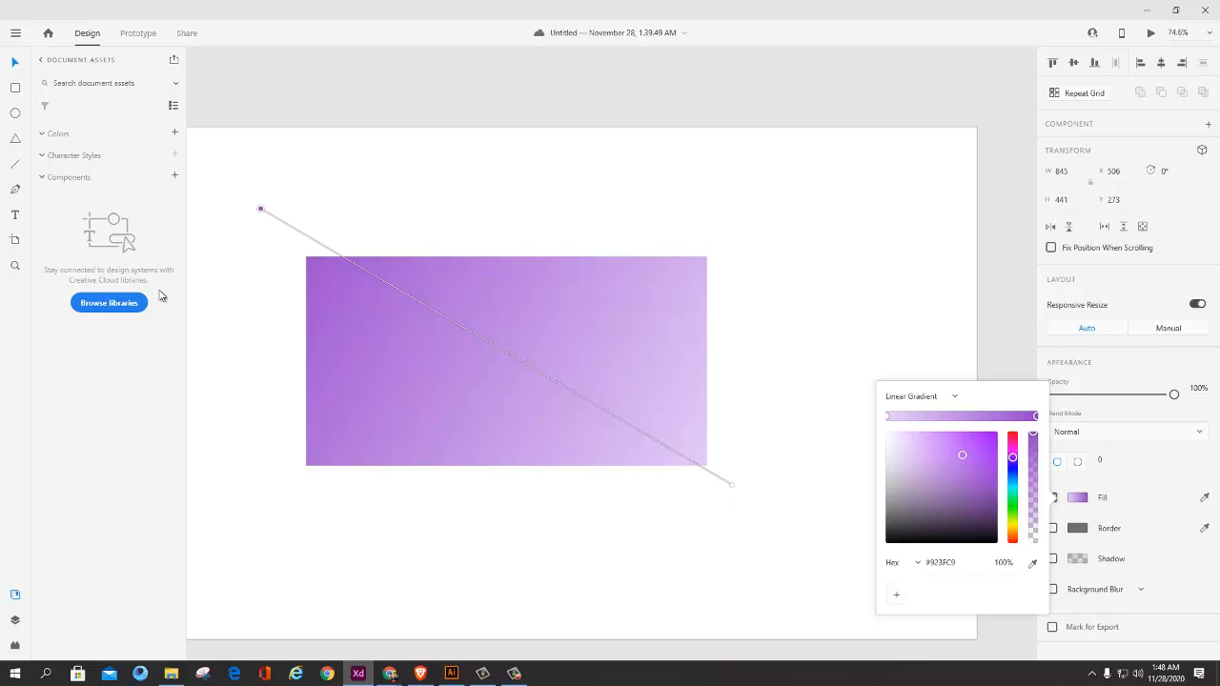
Step: Run the gradient horizontally from purple at the rectangle's left edge to lavender at its right edge, and finish editing the fill
left_click_drag(259, 211, 289, 369)
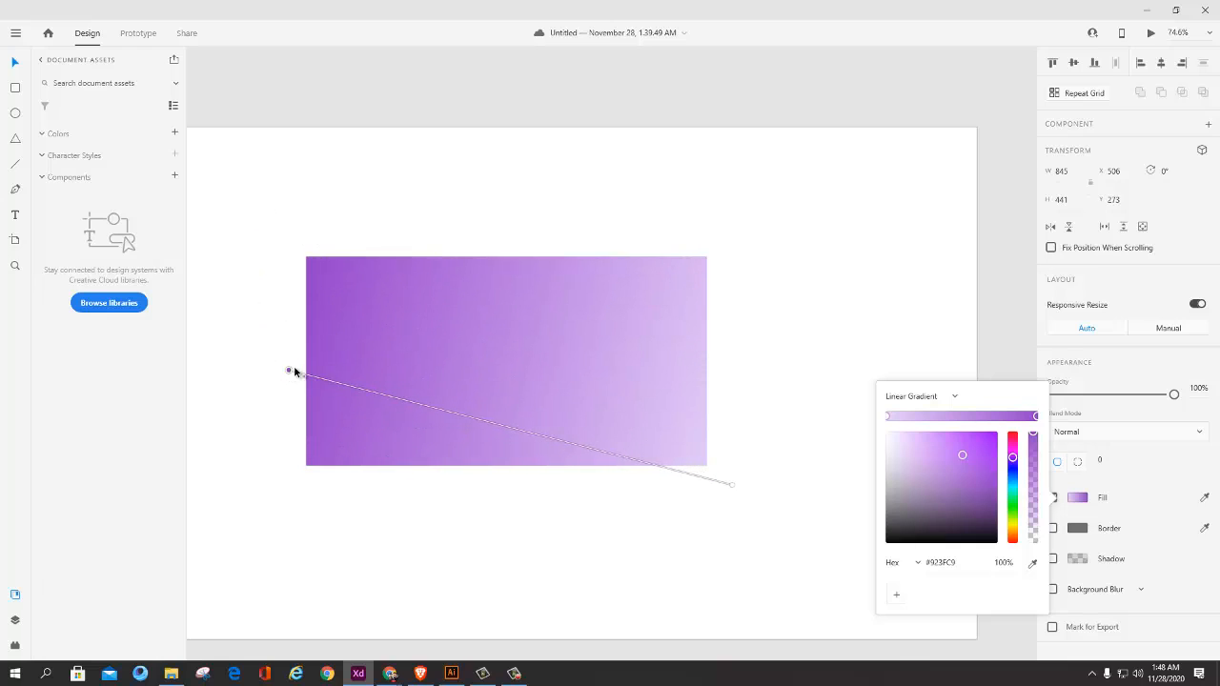
left_click_drag(731, 488, 715, 368)
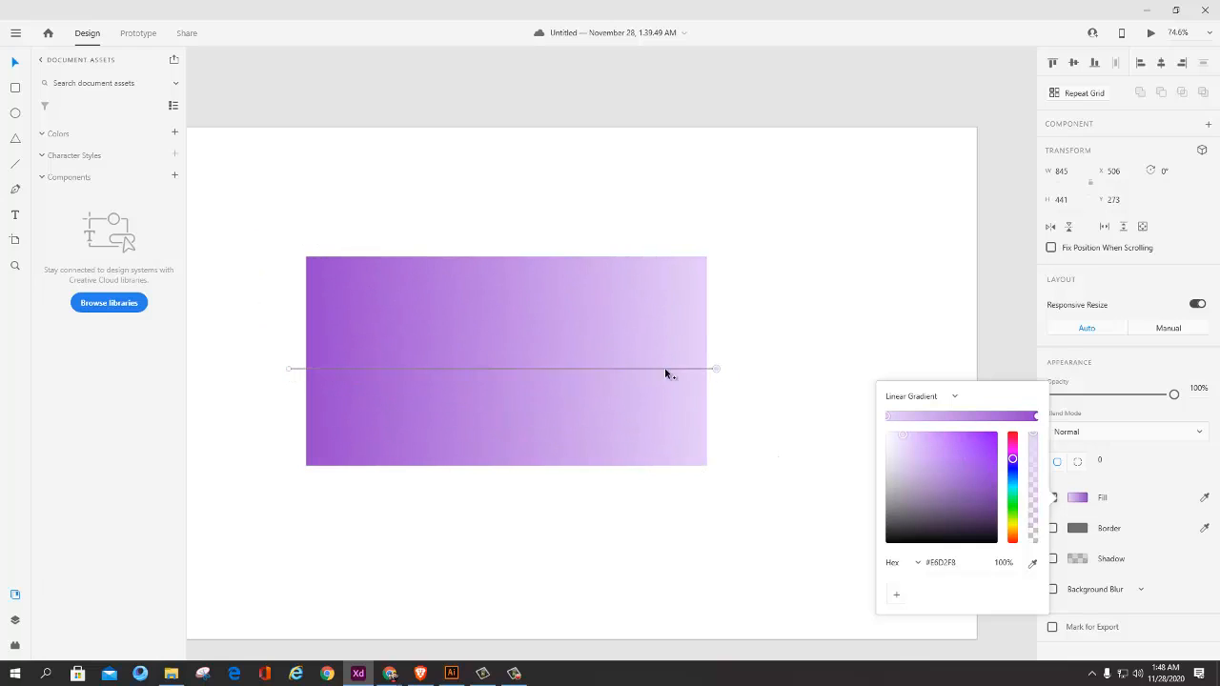
mouse_move(290, 368)
left_mouse_down()
mouse_move(321, 367)
mouse_move(302, 367)
left_mouse_up()
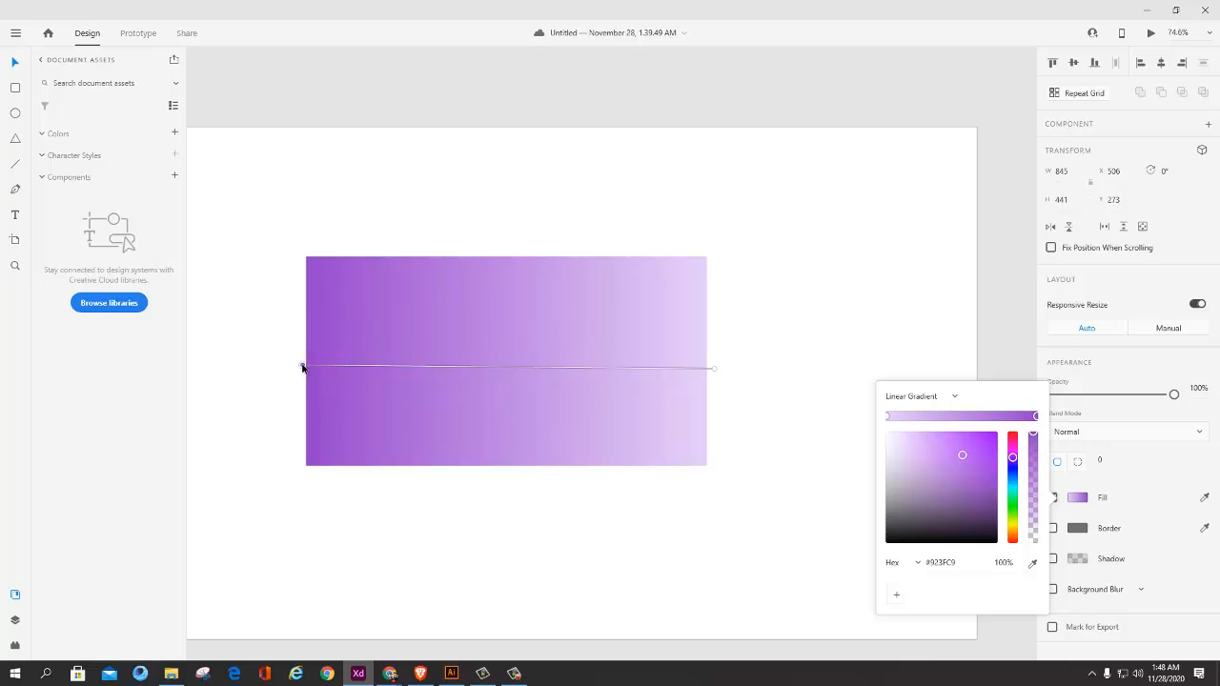
left_click_drag(712, 368, 707, 368)
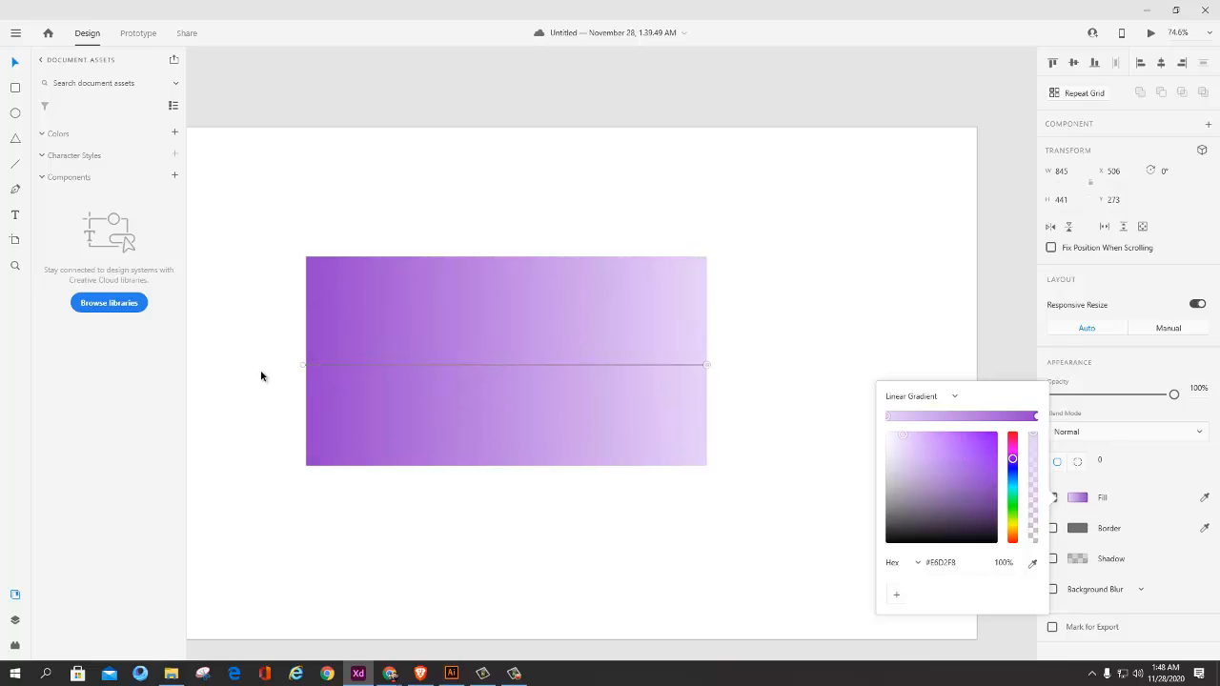
left_click(306, 366)
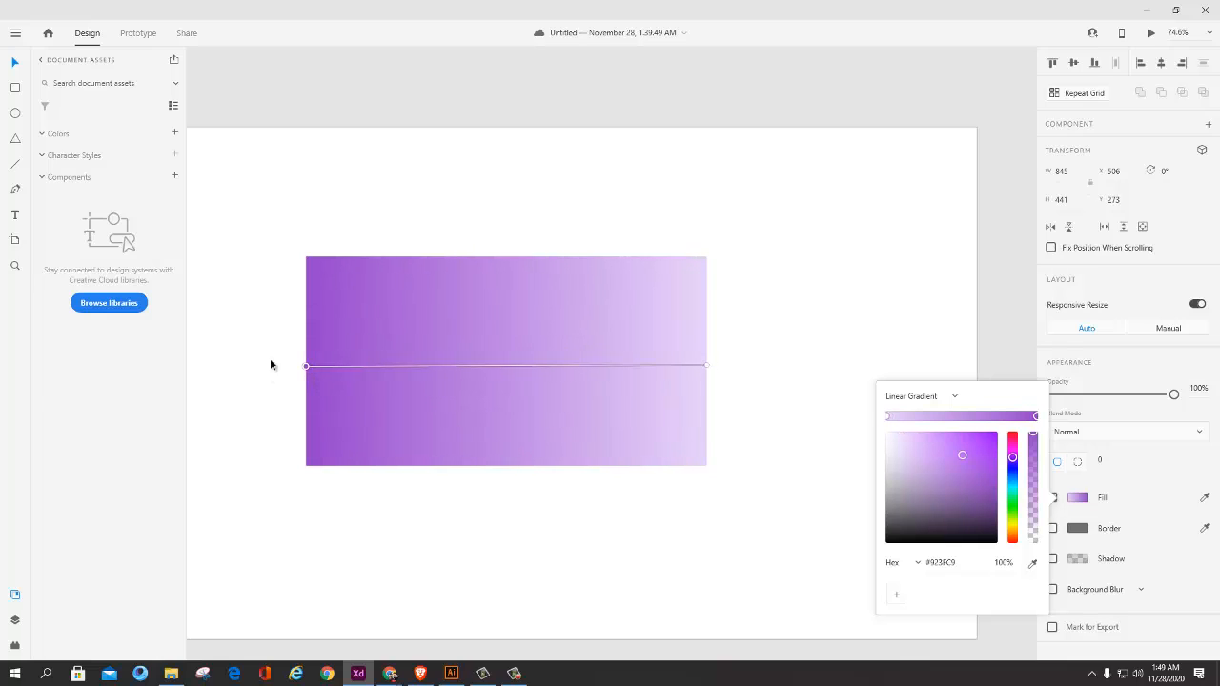
left_click(16, 65)
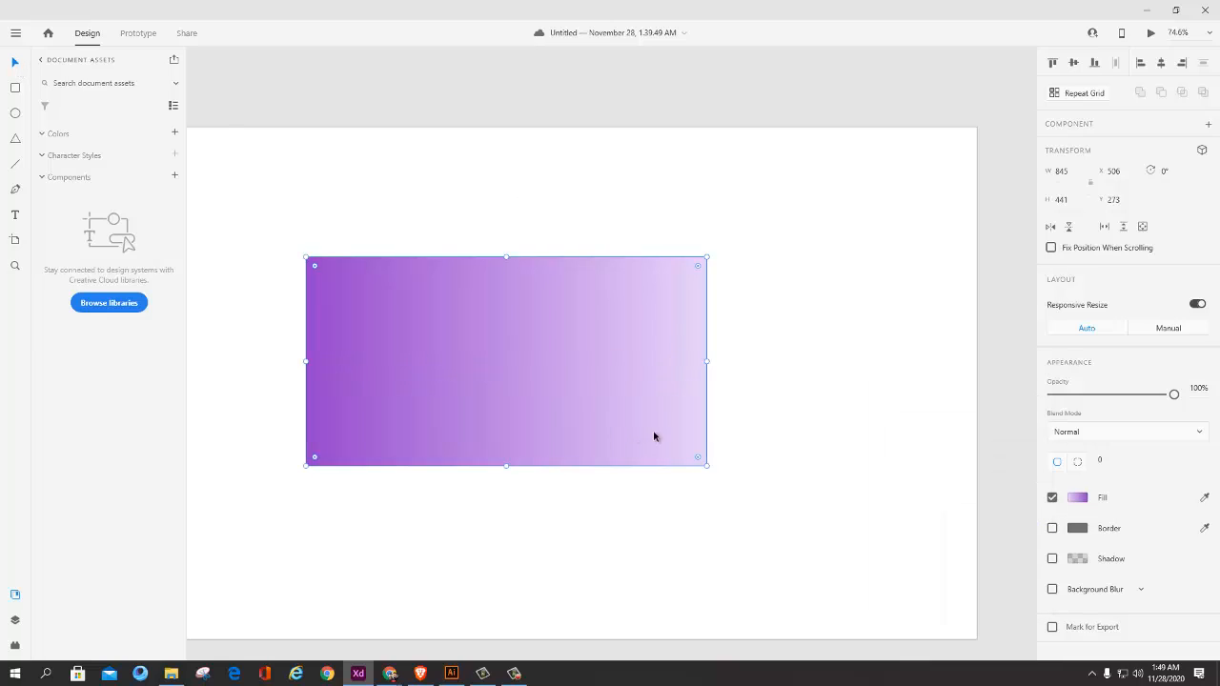
Step: Move the gradient rectangle left on the artboard to about X 233, Y 254
left_click_drag(374, 343, 447, 341)
scroll(564, 403, "down", 5)
mouse_move(564, 403)
left_mouse_down()
mouse_move(607, 403)
mouse_move(520, 400)
mouse_move(674, 400)
mouse_move(436, 391)
mouse_move(561, 425)
left_mouse_up()
scroll(700, 417, "up", 5)
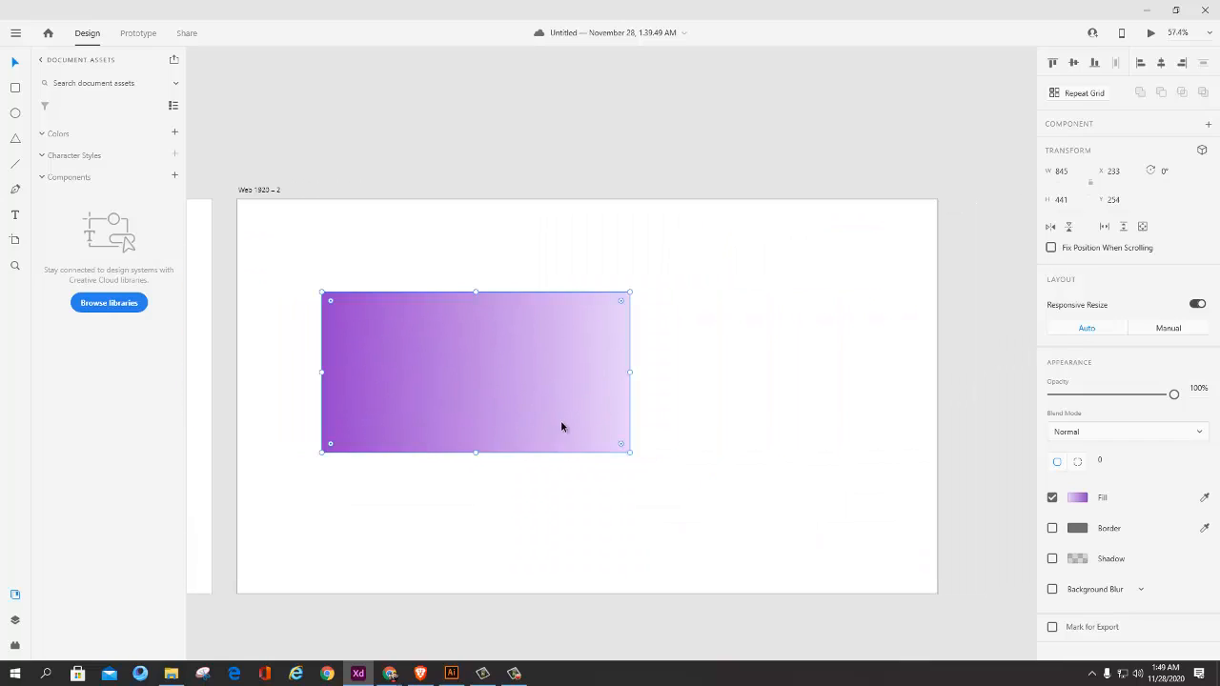
scroll(561, 421, "up", 5)
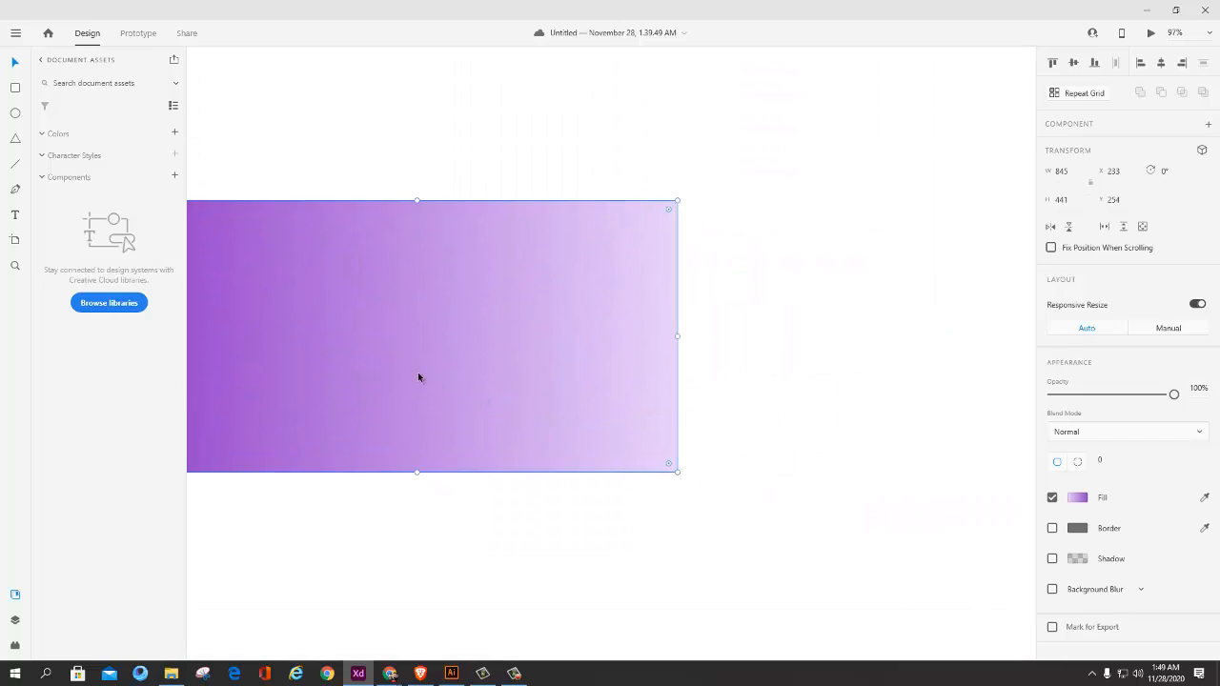
left_click_drag(433, 369, 560, 378)
scroll(425, 394, "down", 1)
left_click_drag(465, 415, 472, 450)
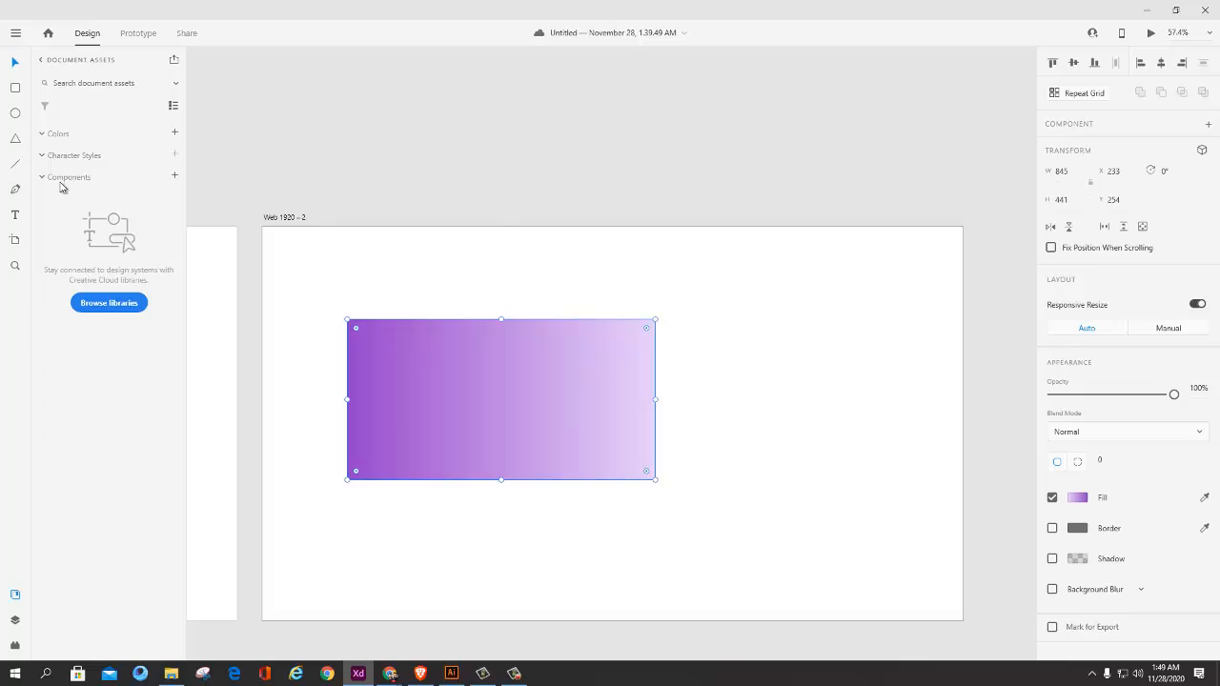
Step: Duplicate the gradient rectangle beside the original on the same artboard, at about X 1027, Y 297
key("alt")
scroll(556, 348, "down", 1)
left_click_drag(506, 370, 722, 379)
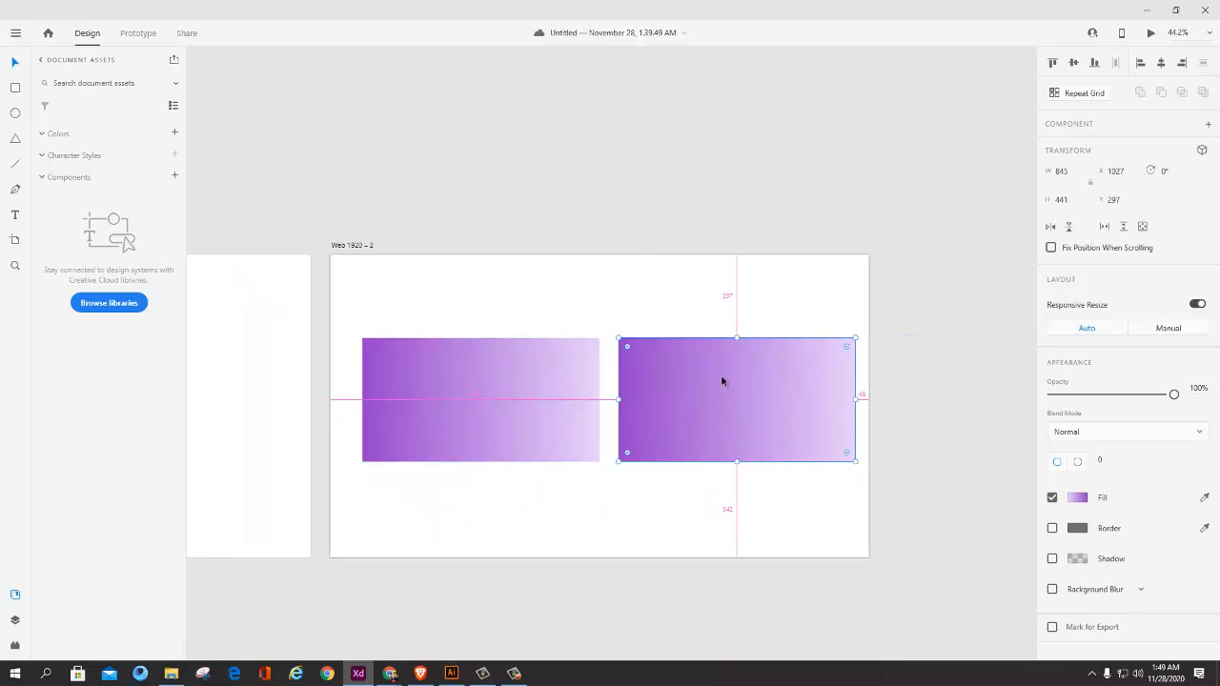
Step: Rotate the duplicated gradient rectangle by 180° and move it closer to the original, at about X 986, Y 297
left_click_drag(861, 340, 593, 486)
left_click(692, 495)
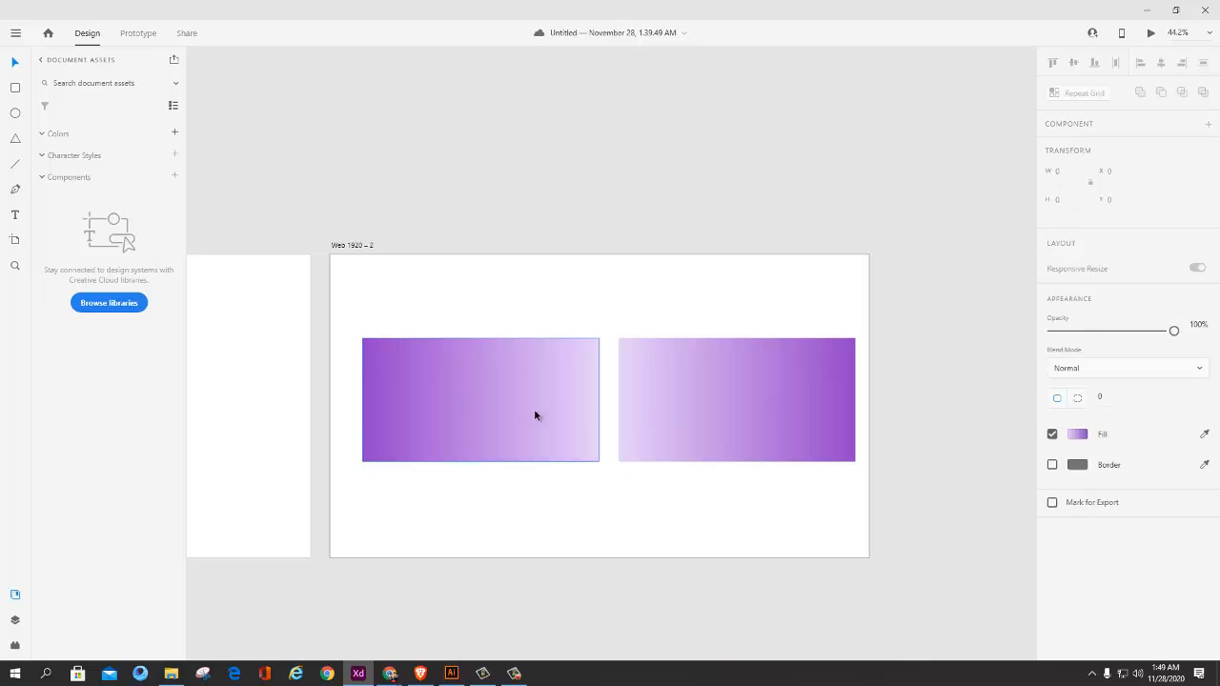
left_click_drag(664, 397, 652, 399)
left_click(593, 489)
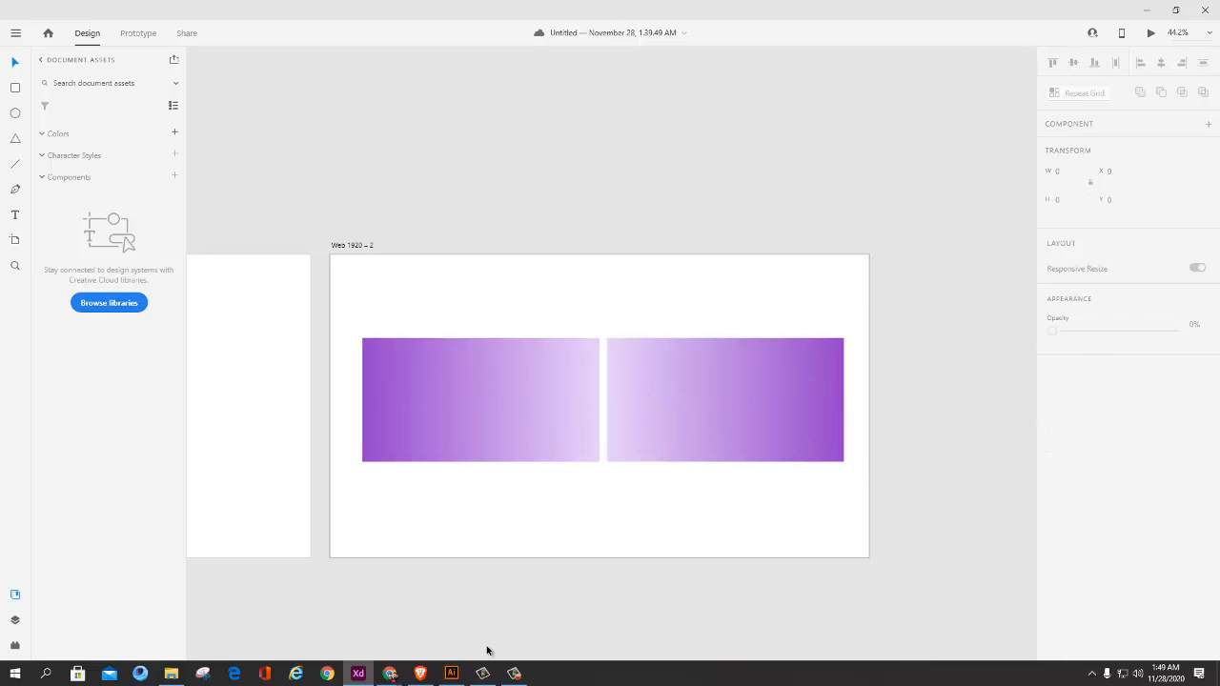
Step: Switch to Snipping Tool and capture the artboard area showing both gradient rectangles
left_click(202, 674)
left_click(172, 231)
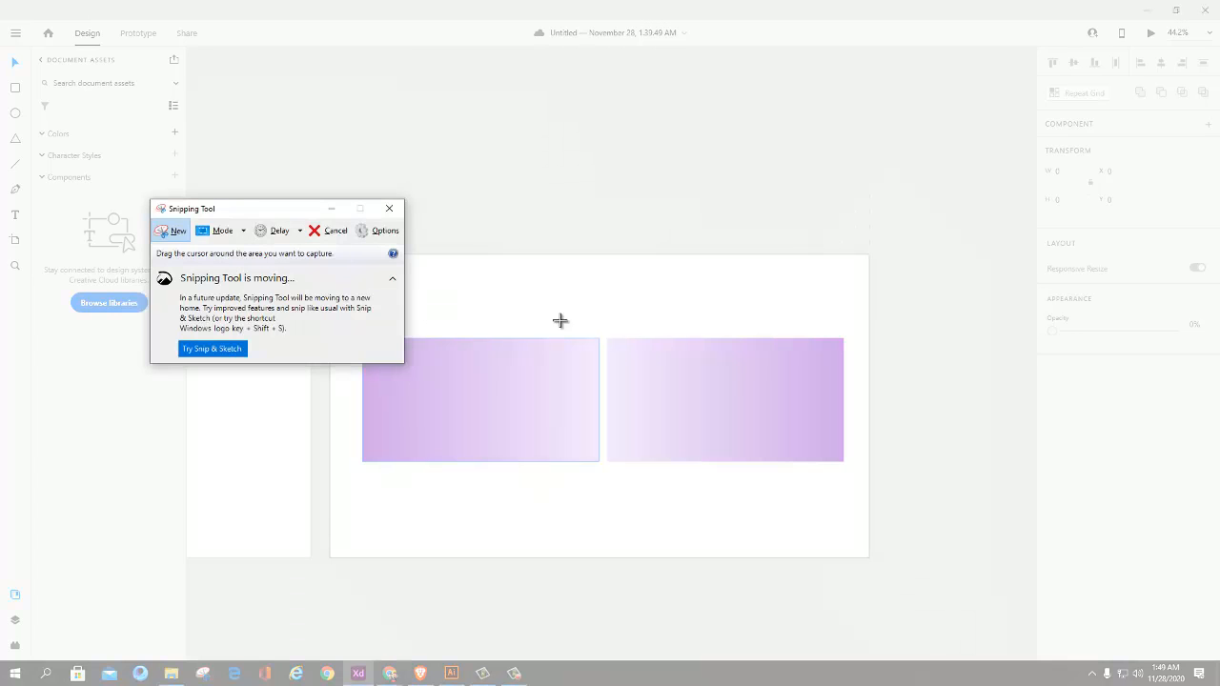
left_click_drag(867, 272, 333, 522)
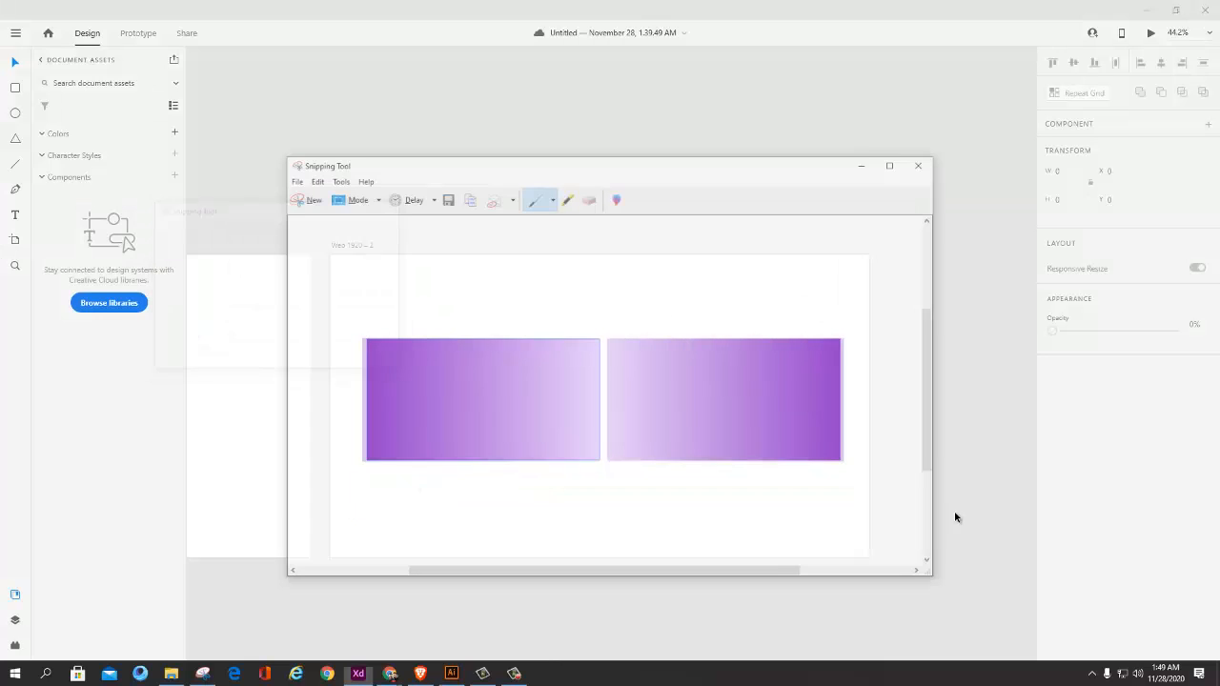
Step: With the black pen, draw inward-pointing arrows above both rectangles and circle the light area where they meet
left_click(552, 197)
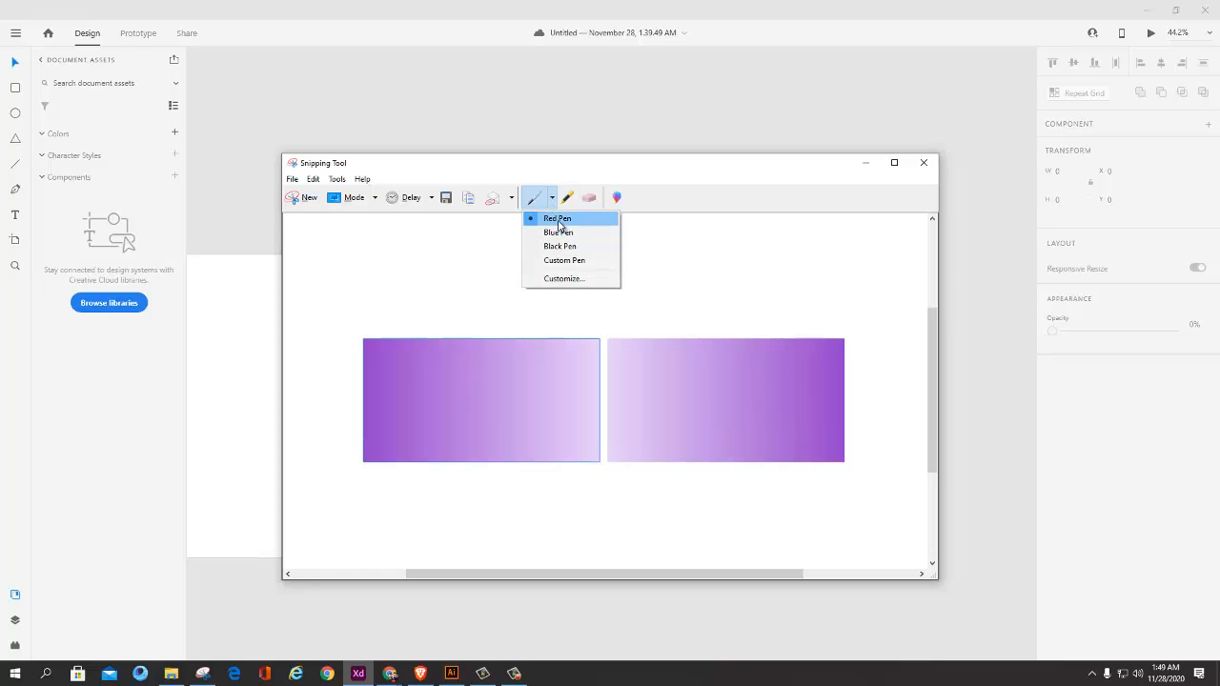
left_click(560, 246)
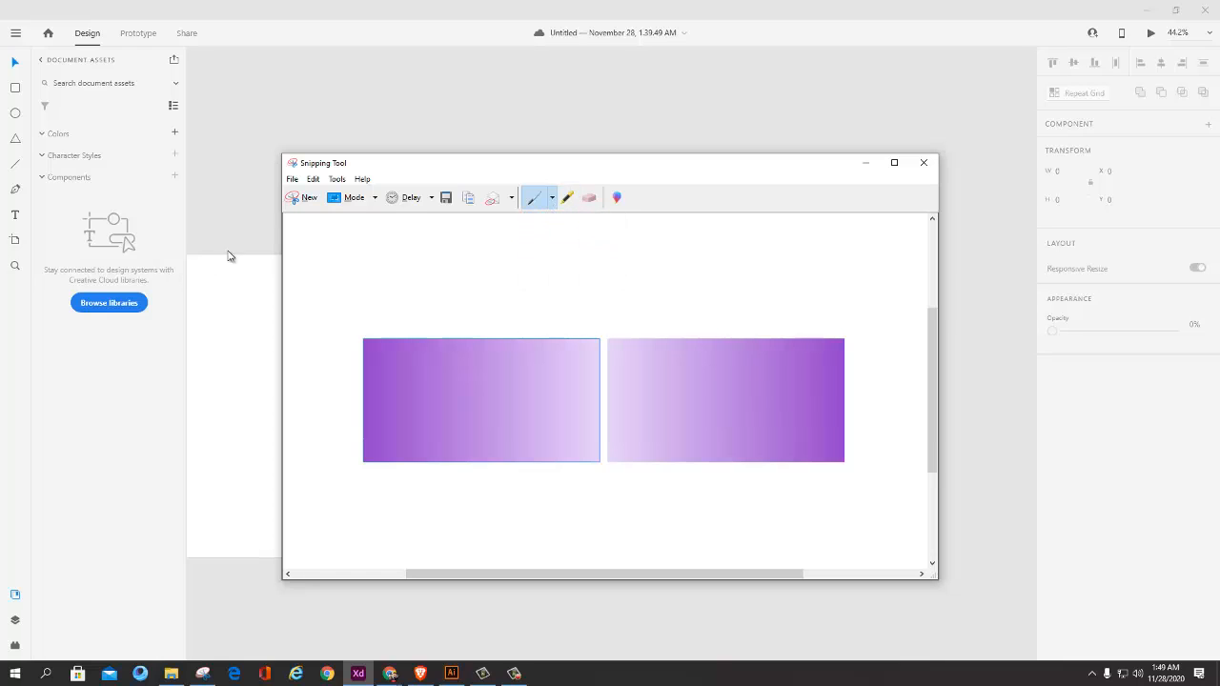
left_click_drag(387, 313, 524, 313)
left_click_drag(837, 310, 673, 317)
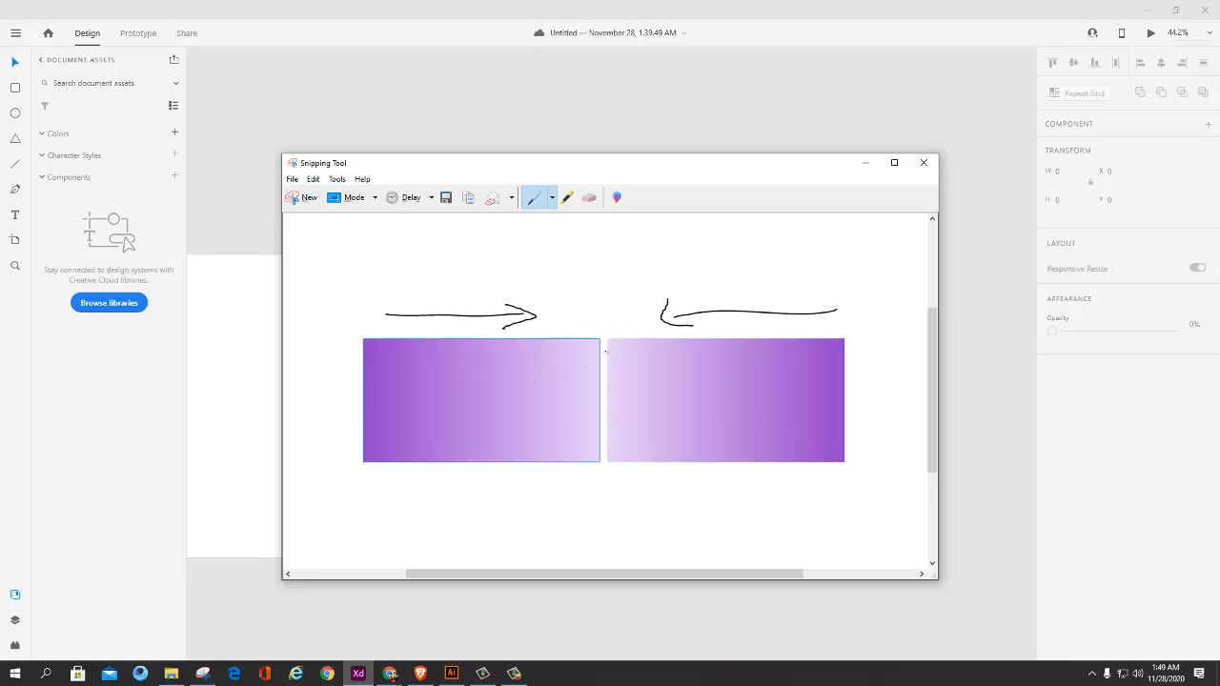
mouse_move(578, 325)
left_mouse_down()
mouse_move(586, 445)
mouse_move(646, 457)
mouse_move(618, 324)
mouse_move(558, 326)
left_mouse_up()
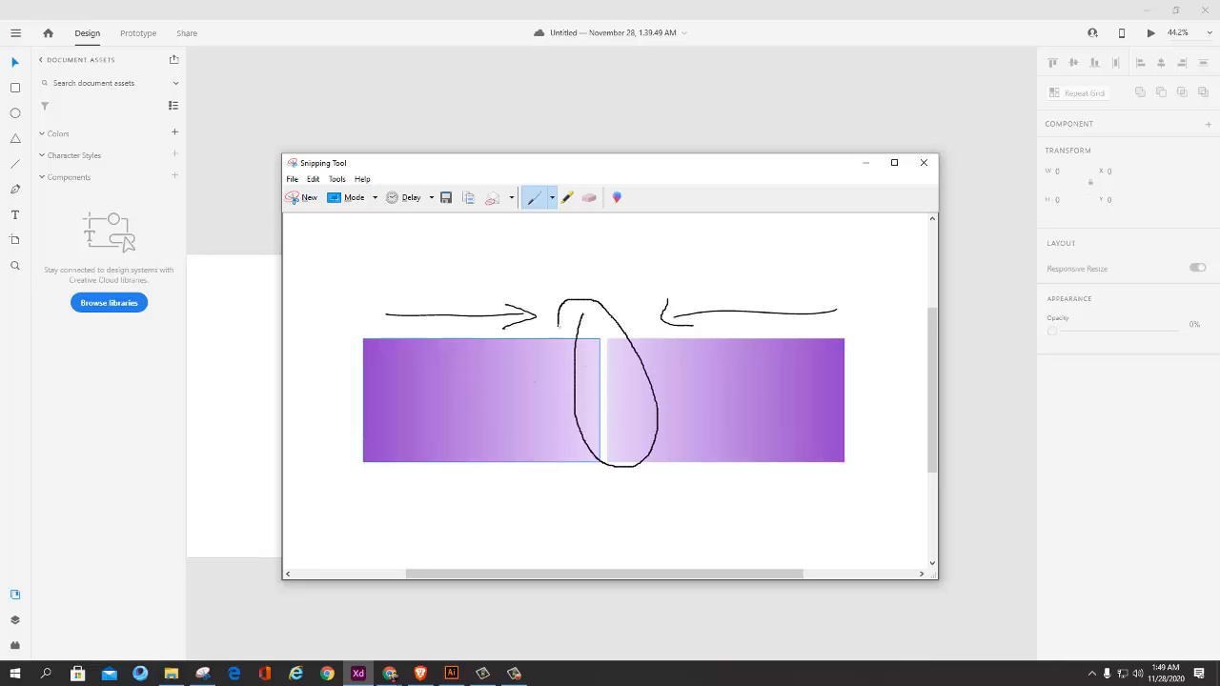
Step: Return to Adobe XD and change the purple end stop of the duplicate rectangle's gradient to dark blue #146594
key("alt")
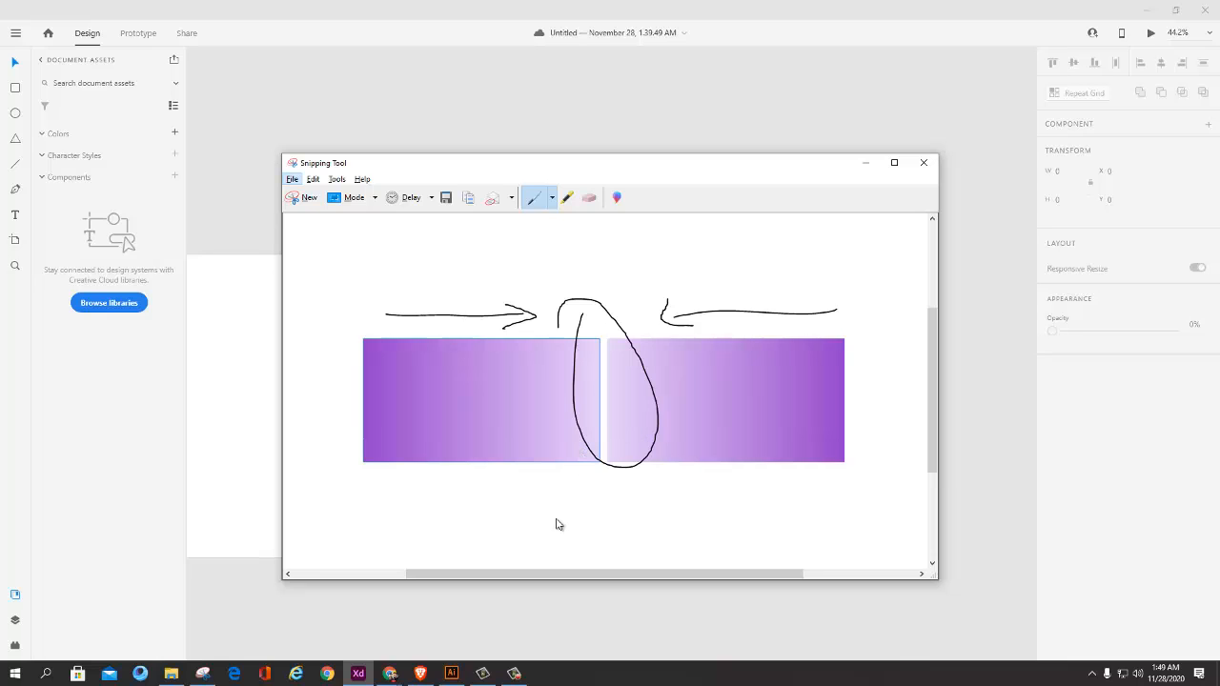
mouse_move(421, 676)
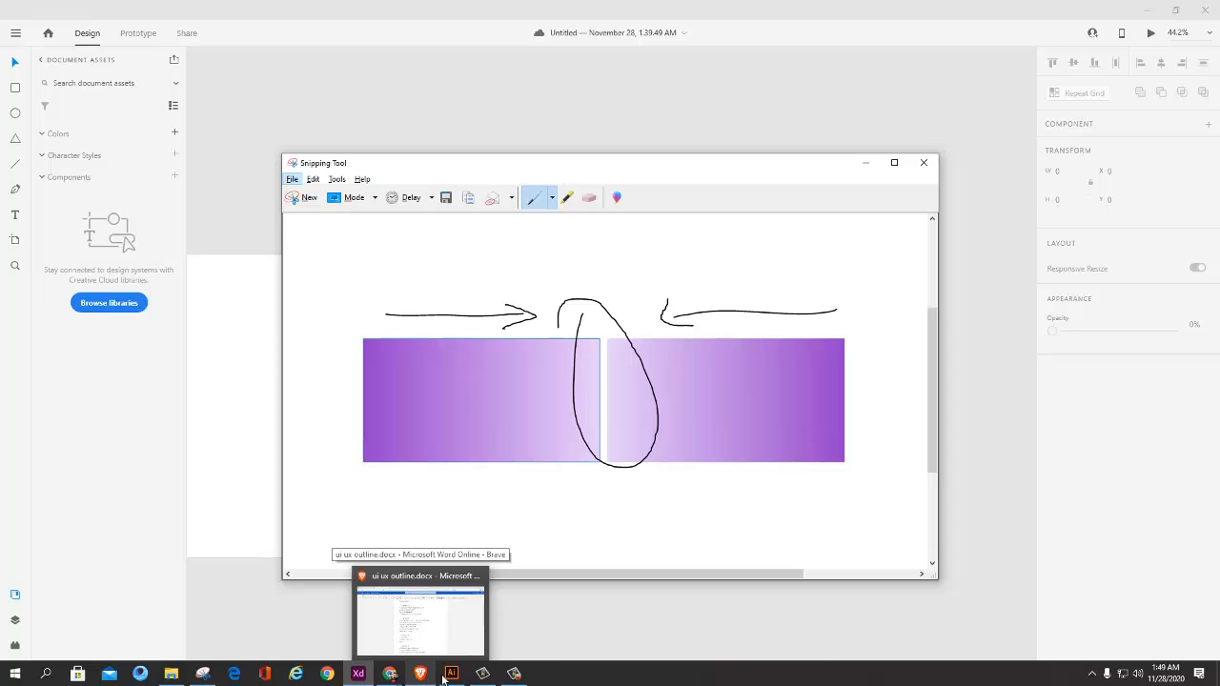
mouse_move(367, 676)
left_click(319, 620)
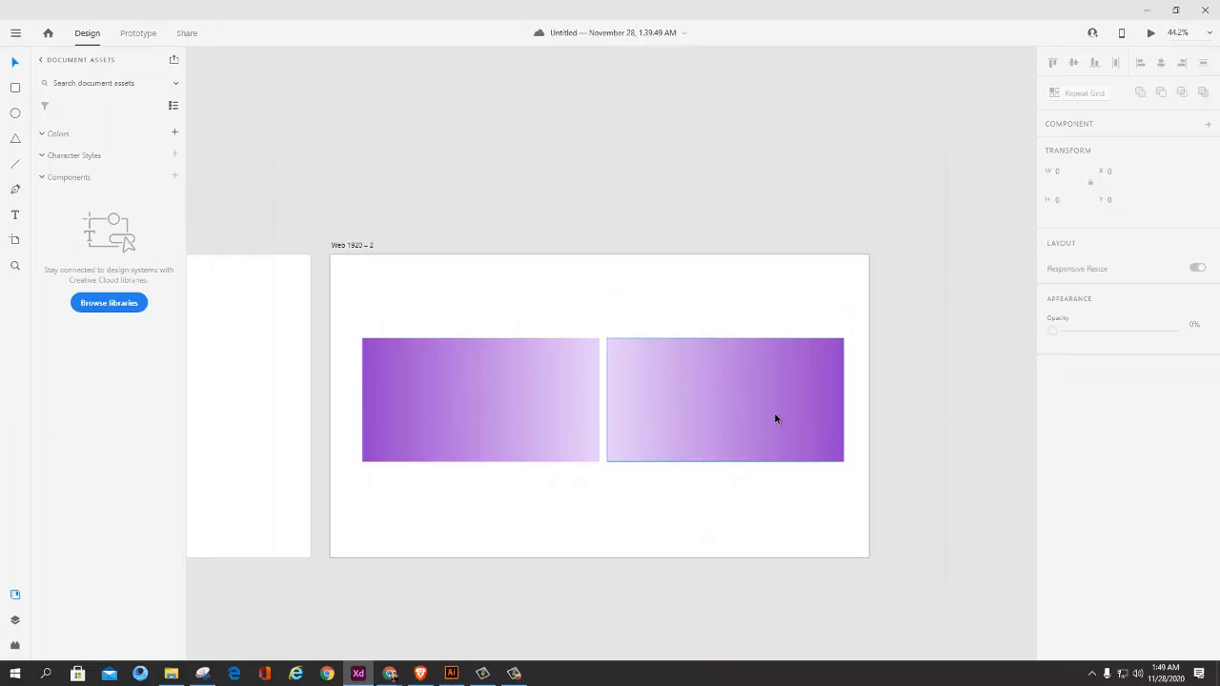
left_click(774, 412)
left_click(1087, 500)
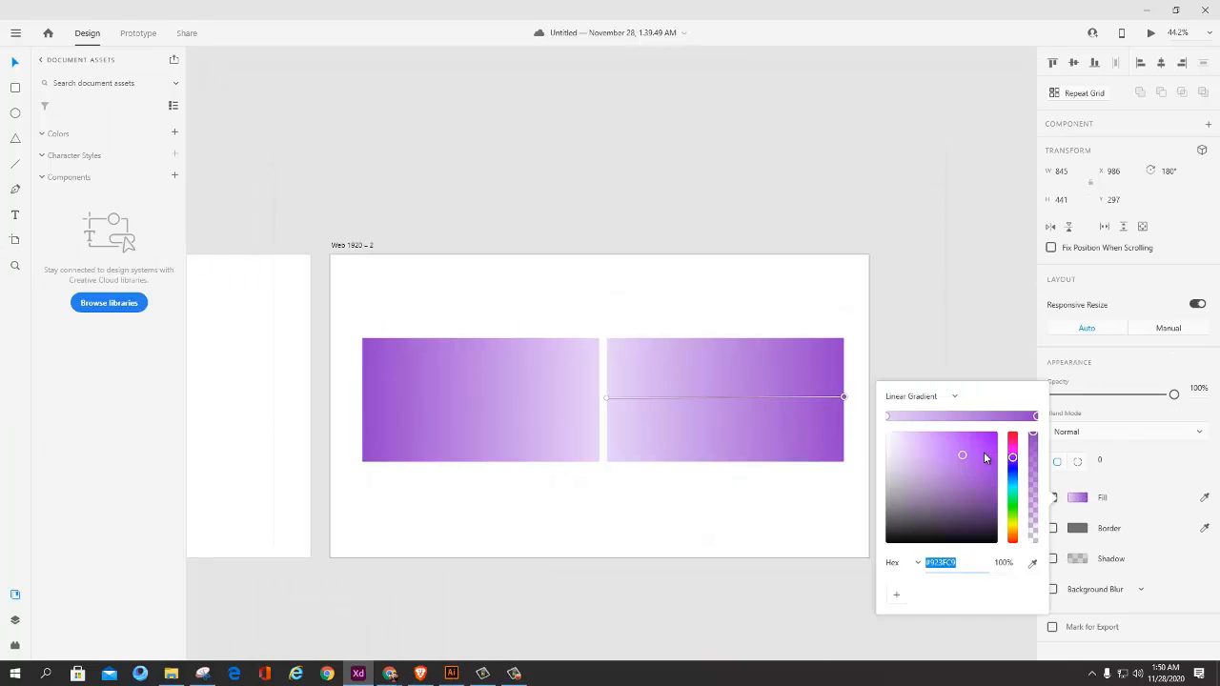
left_click_drag(962, 456, 982, 478)
Step: Select both gradient rectangles and align their horizontal centers so that they overlap
left_click(572, 383)
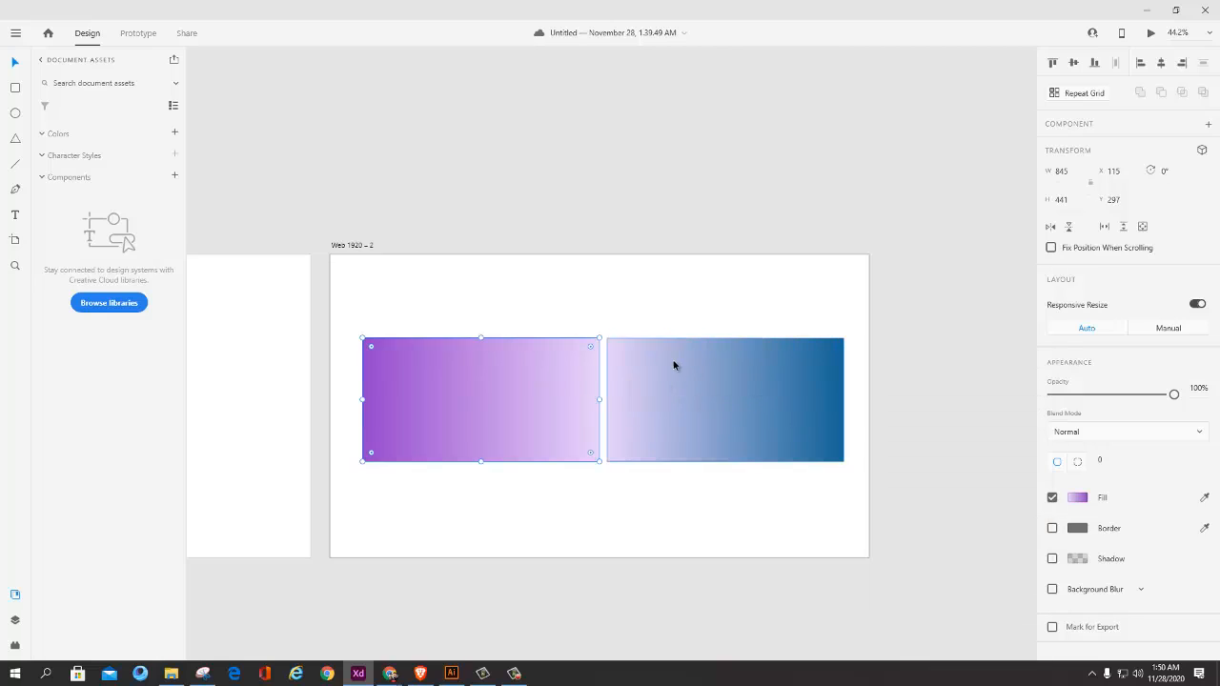
left_click(686, 360, "shift")
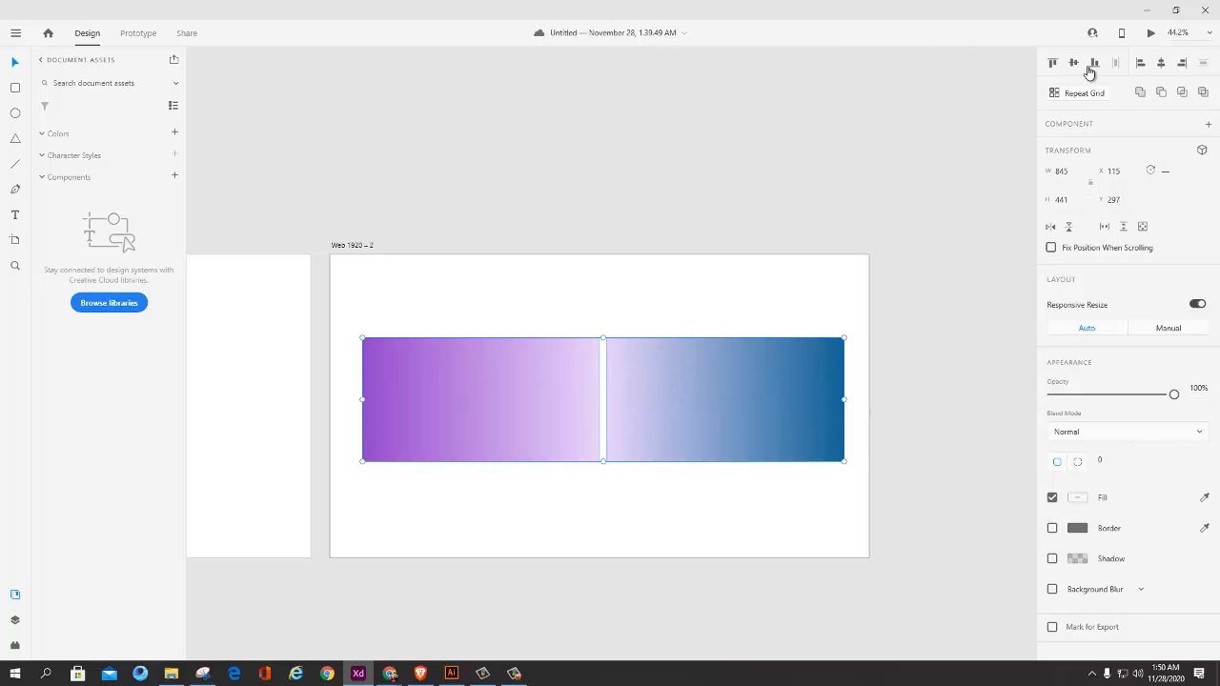
left_click(1161, 64)
left_click(697, 503)
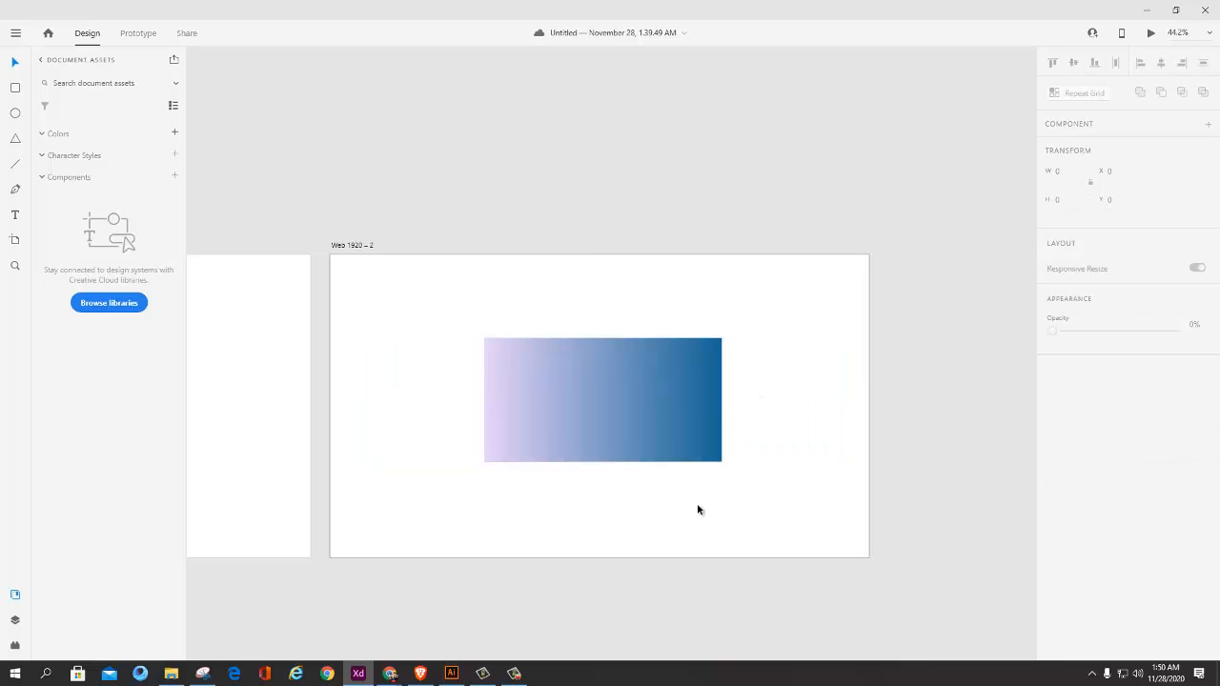
Step: Move the blue rectangle to about X 1044, Y 253 and the purple one to about X 279, Y 306, and open the purple one's fill
scroll(616, 430, "up", 3)
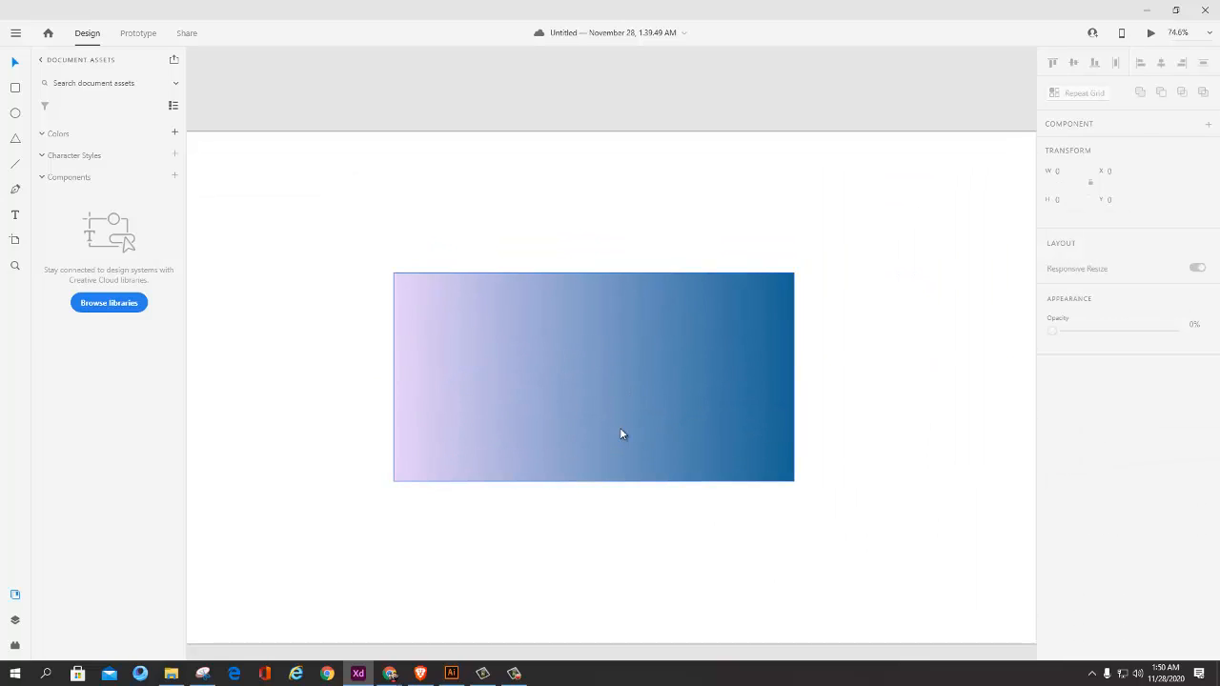
key("alt+Tab")
left_click_drag(642, 359, 876, 335)
left_click_drag(534, 361, 405, 364)
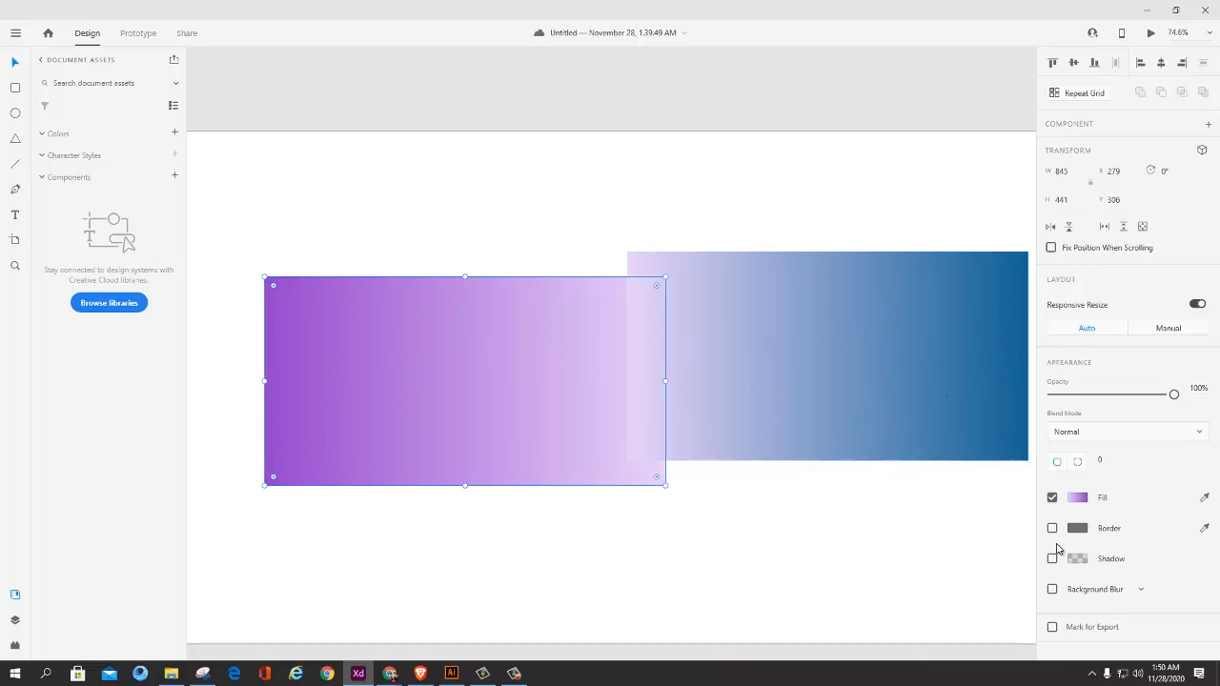
left_click(1077, 498)
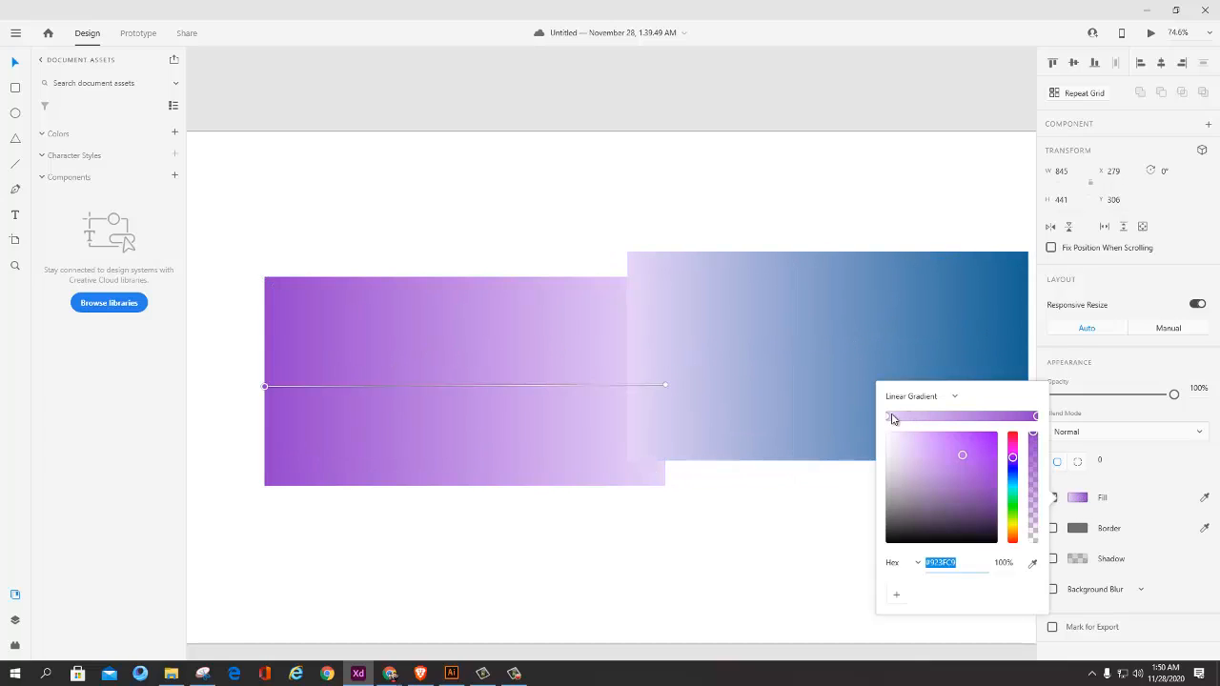
Step: Select both rectangles and stack them exactly by aligning their vertical middles and horizontal centers
left_click(721, 386)
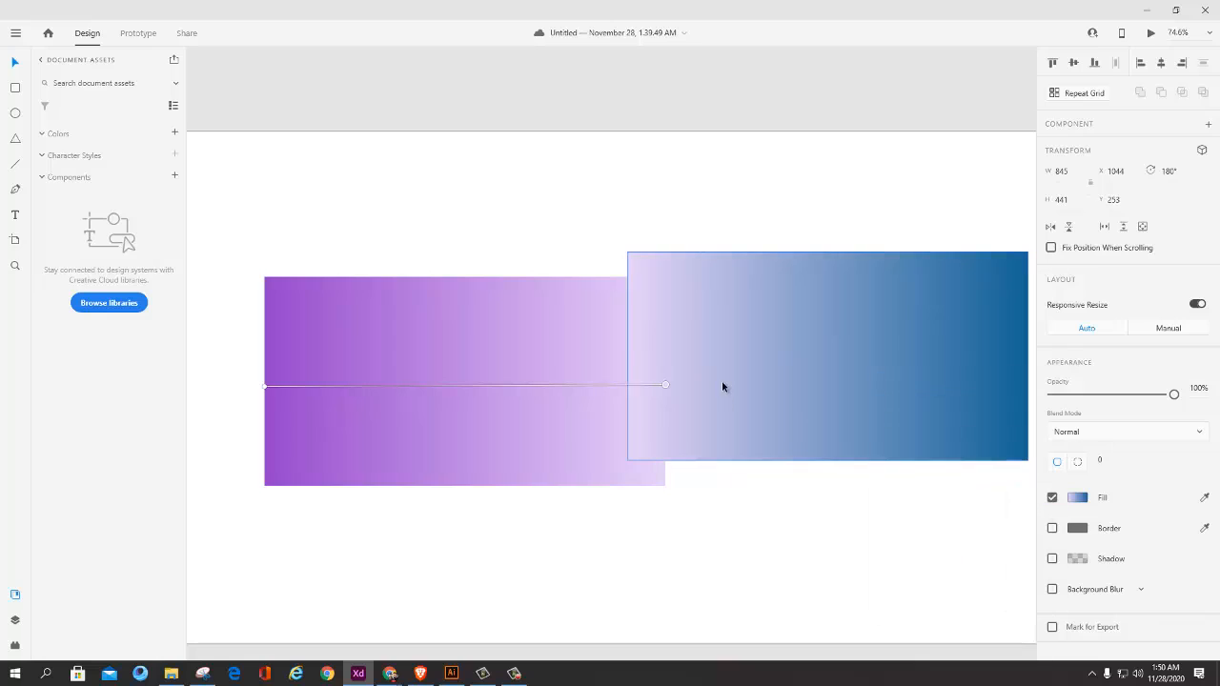
left_click(417, 408, "shift")
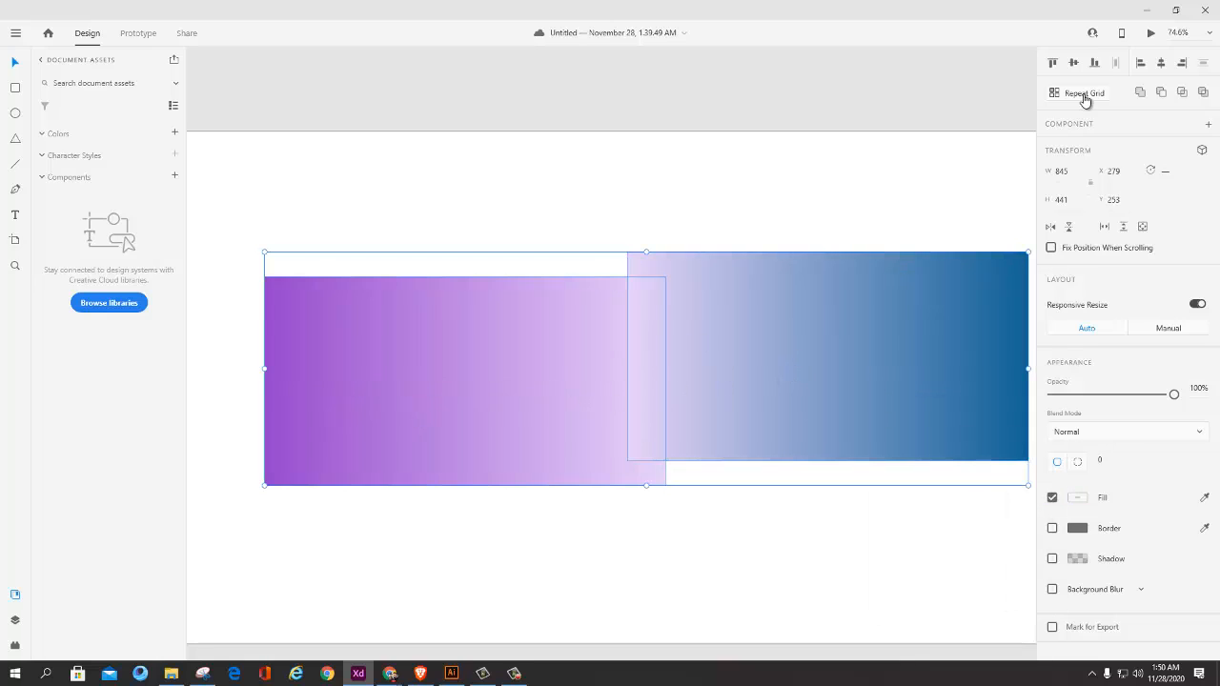
left_click(1074, 64)
left_click(1161, 64)
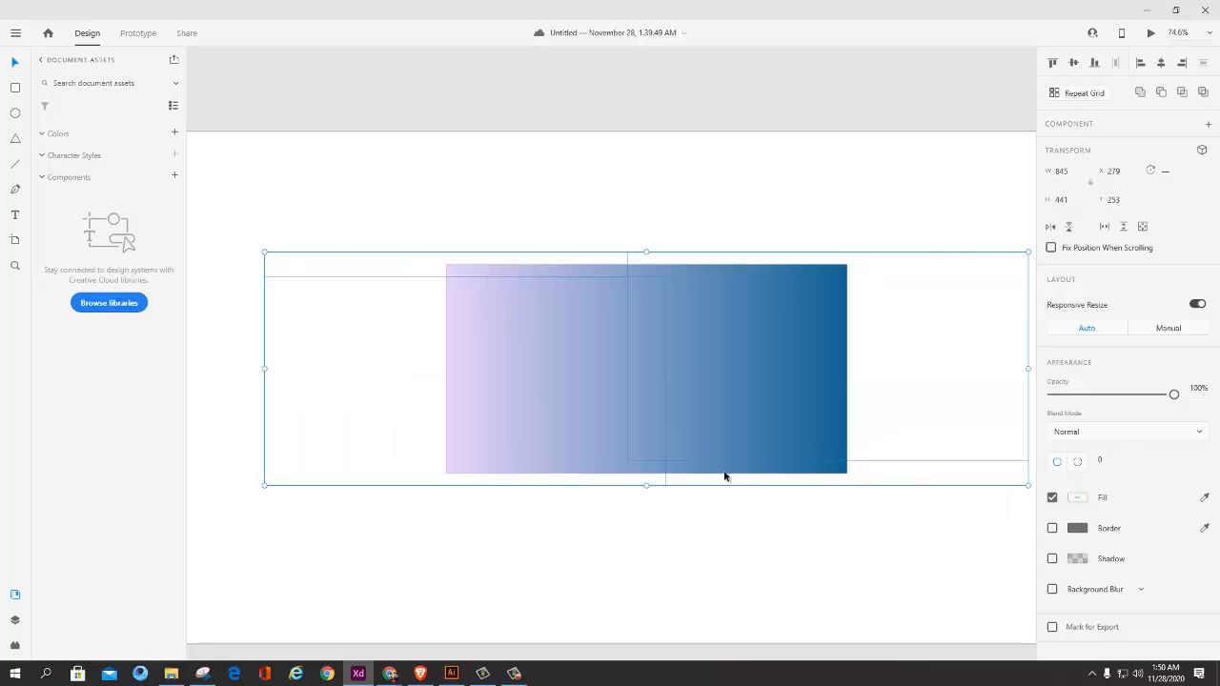
left_click(716, 554)
Step: Switch back to Snipping Tool and take a new capture of the stacked rectangles
left_click(202, 674)
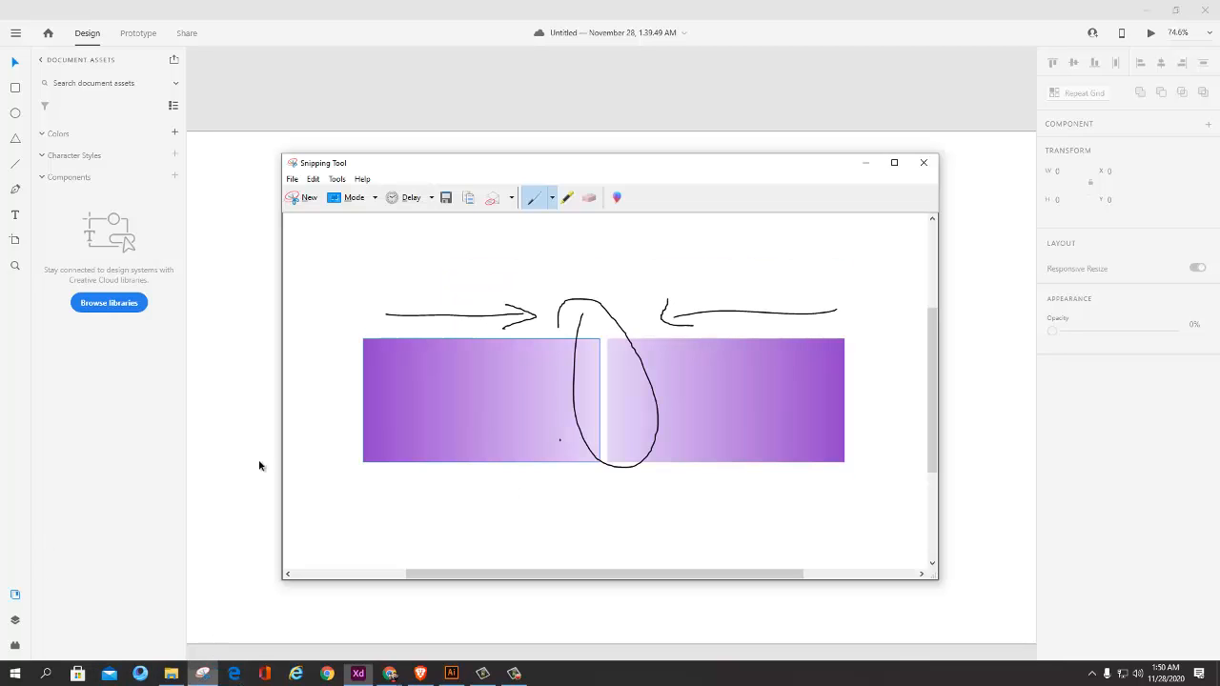
left_click(329, 198)
left_click_drag(335, 183, 915, 549)
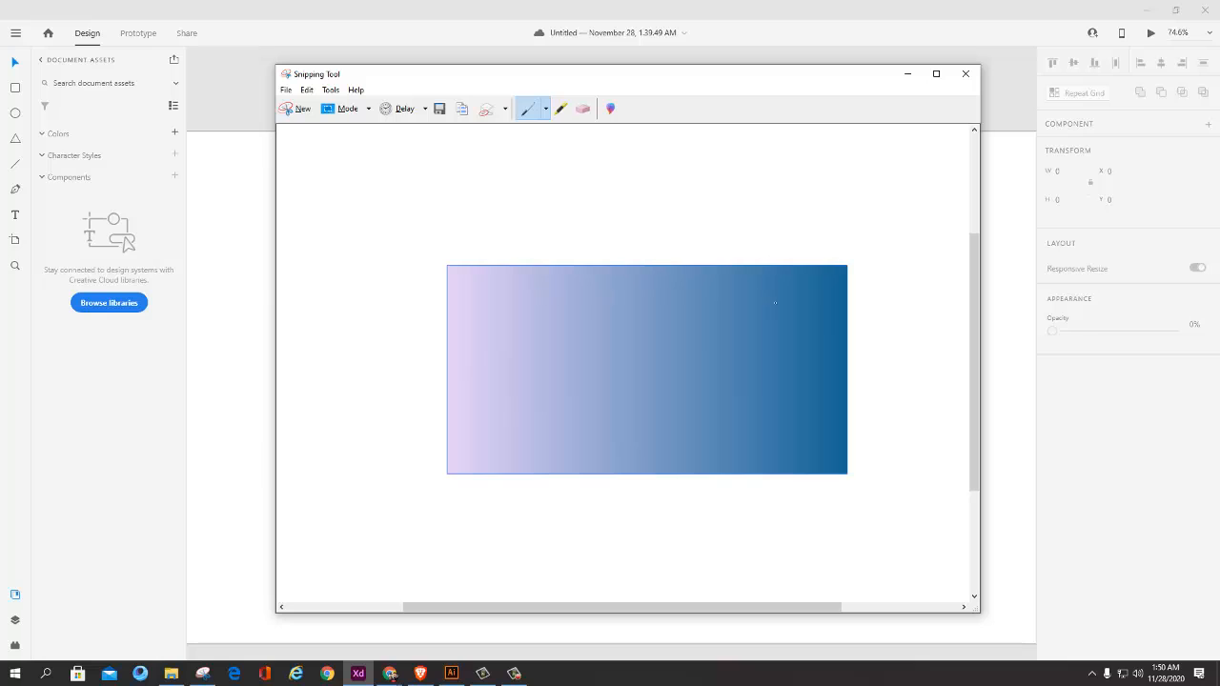
Step: Circle the dark blue and lavender ends of the captured gradient, and scribble marks over its middle
mouse_move(838, 248)
left_mouse_down()
mouse_move(837, 431)
mouse_move(899, 412)
mouse_move(827, 236)
left_mouse_up()
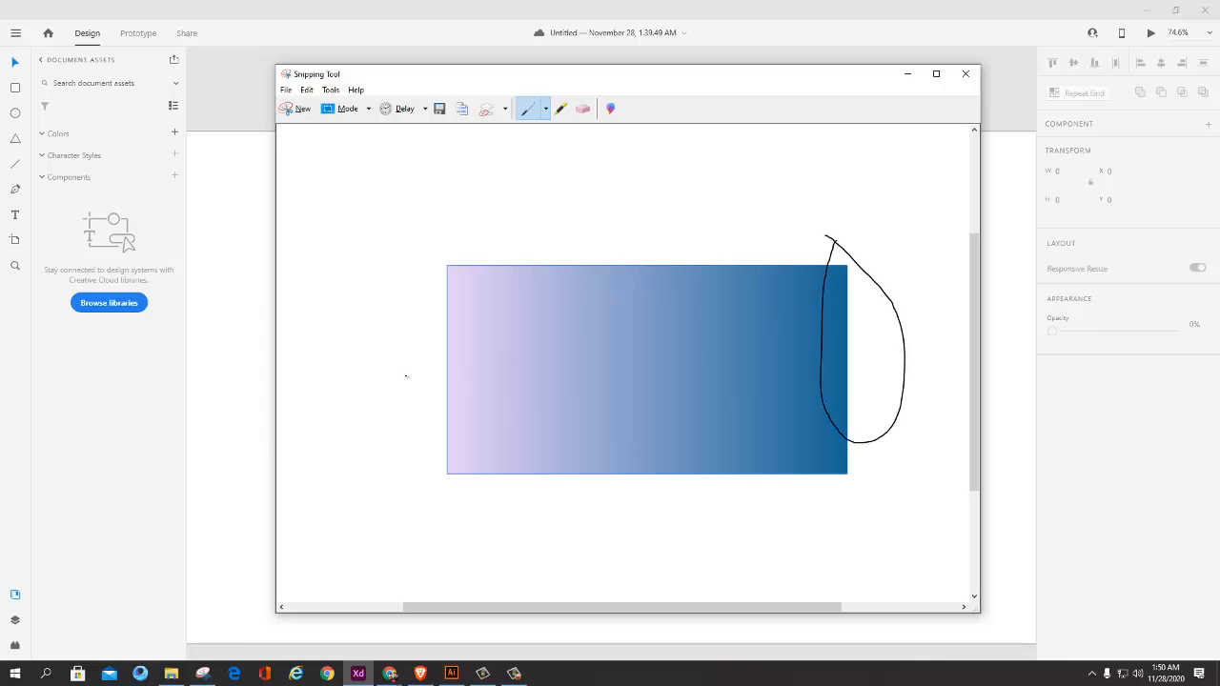
mouse_move(425, 248)
left_mouse_down()
mouse_move(441, 439)
mouse_move(475, 510)
mouse_move(501, 294)
mouse_move(440, 245)
left_mouse_up()
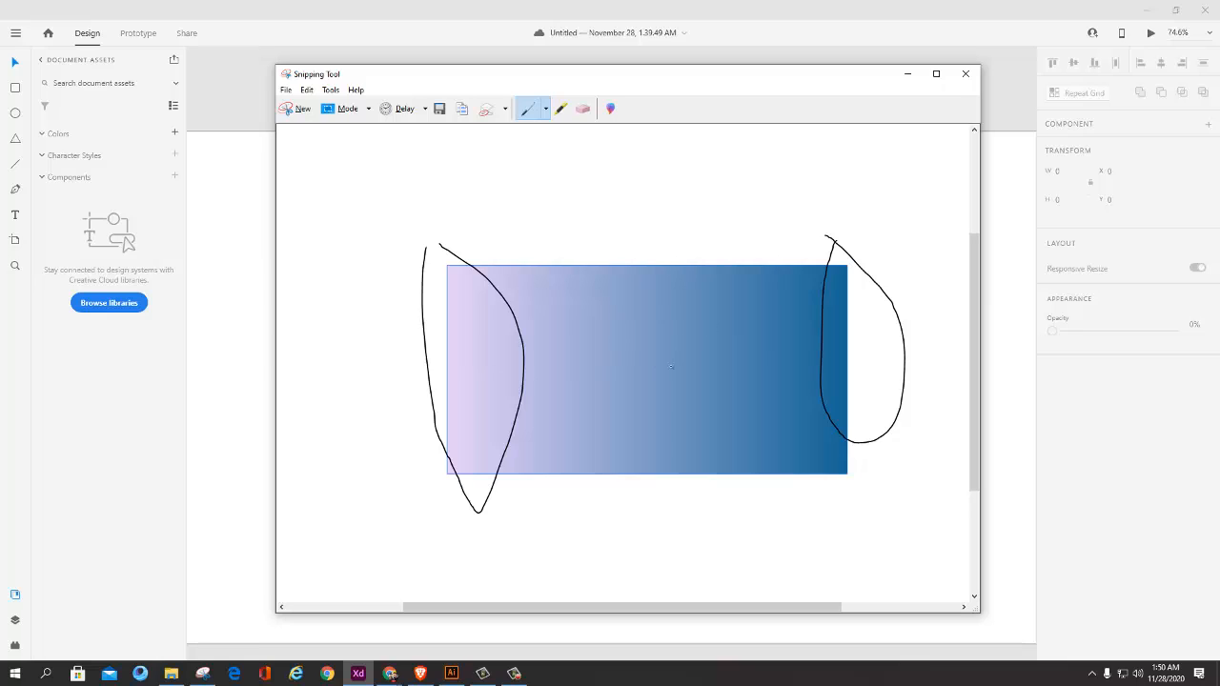
left_click_drag(655, 271, 662, 420)
mouse_move(626, 382)
left_mouse_down()
mouse_move(665, 355)
mouse_move(644, 326)
mouse_move(665, 360)
mouse_move(614, 374)
mouse_move(716, 332)
left_mouse_up()
mouse_move(599, 361)
left_mouse_down()
mouse_move(644, 312)
mouse_move(610, 372)
mouse_move(677, 357)
mouse_move(620, 384)
left_mouse_up()
left_click_drag(668, 347, 622, 333)
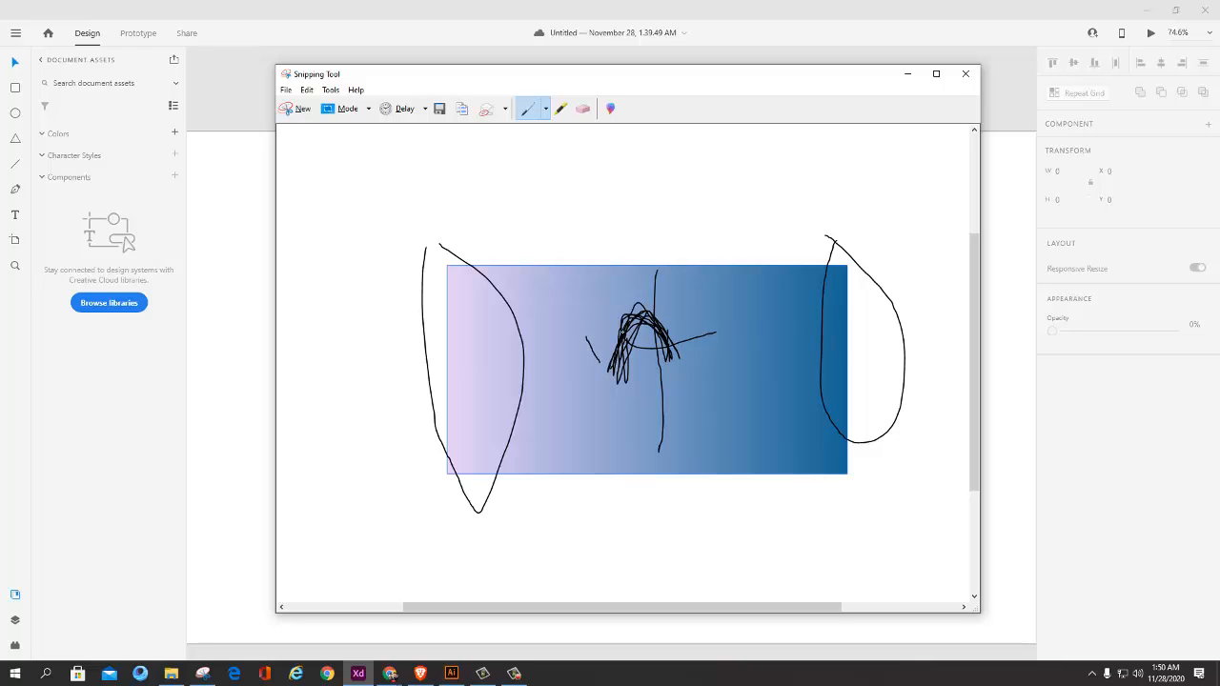
Step: Return to Adobe XD and separate the stacked rectangles, placing the blue one above the purple one at about X 598, Y 99
key("alt+Tab")
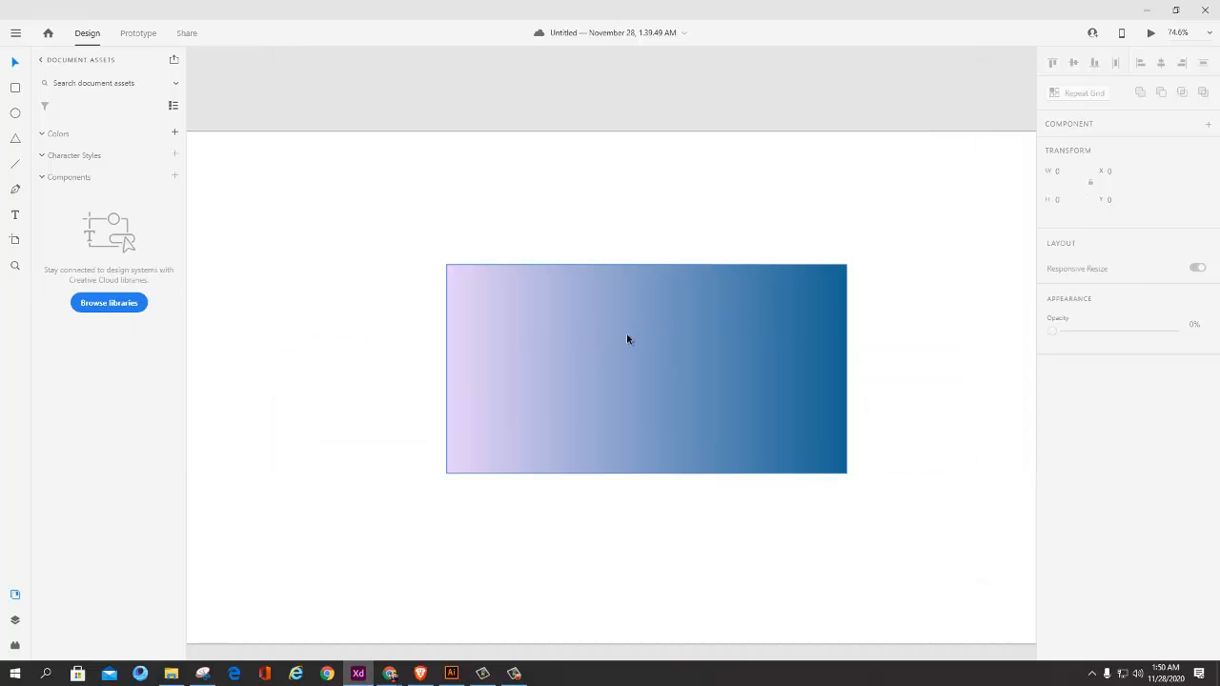
left_click_drag(591, 333, 576, 236)
left_click_drag(595, 418, 500, 523)
left_click_drag(651, 255, 640, 250)
left_click_drag(620, 419, 604, 454)
left_click_drag(614, 291, 611, 307)
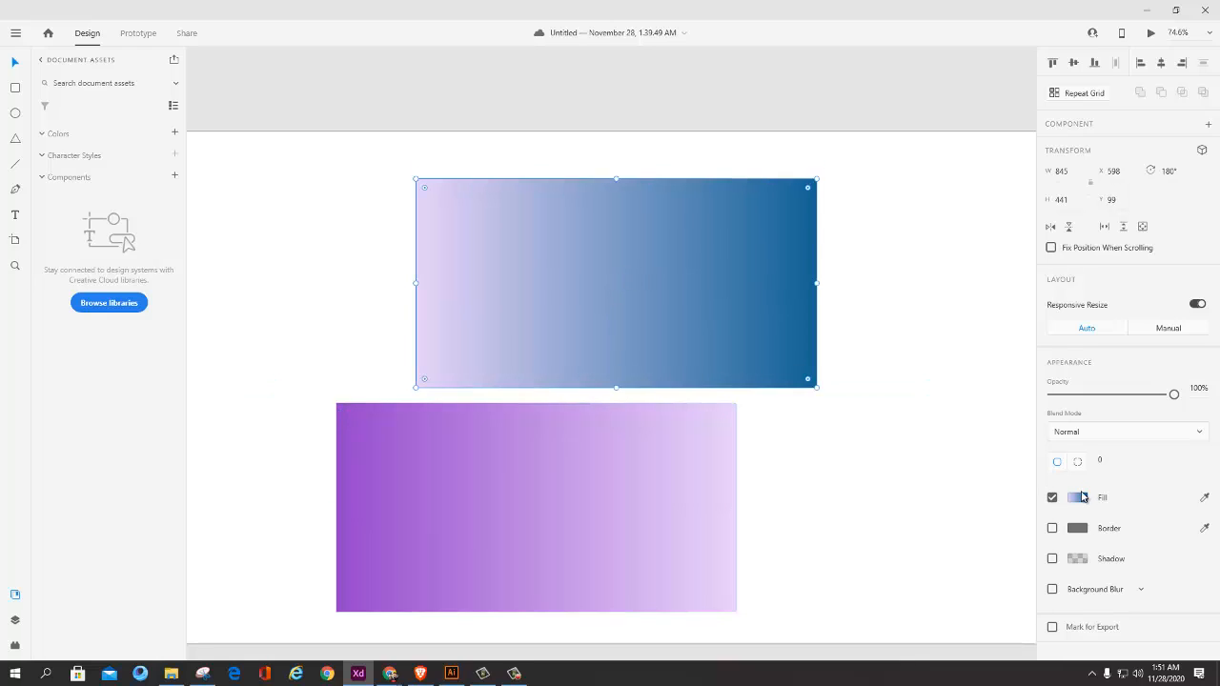
Step: Add a middle color stop to the blue rectangle's gradient, and sample the other rectangle's purple edge for its lavender end stop
left_click(1085, 498)
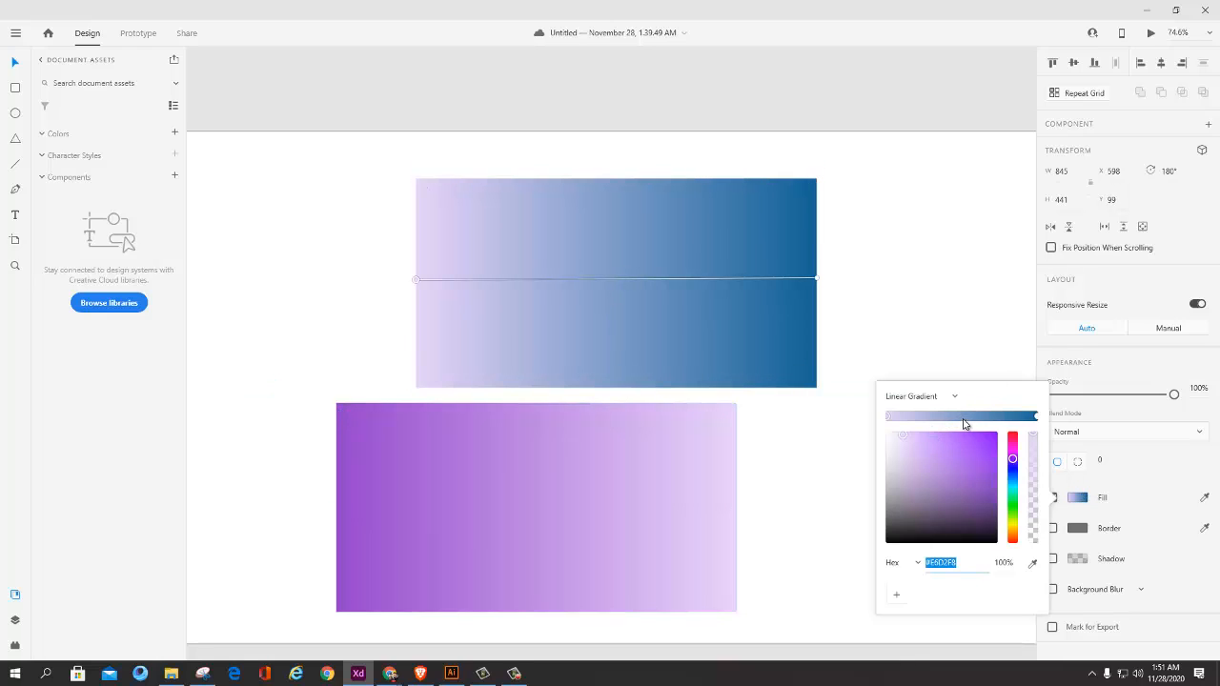
left_click(962, 417)
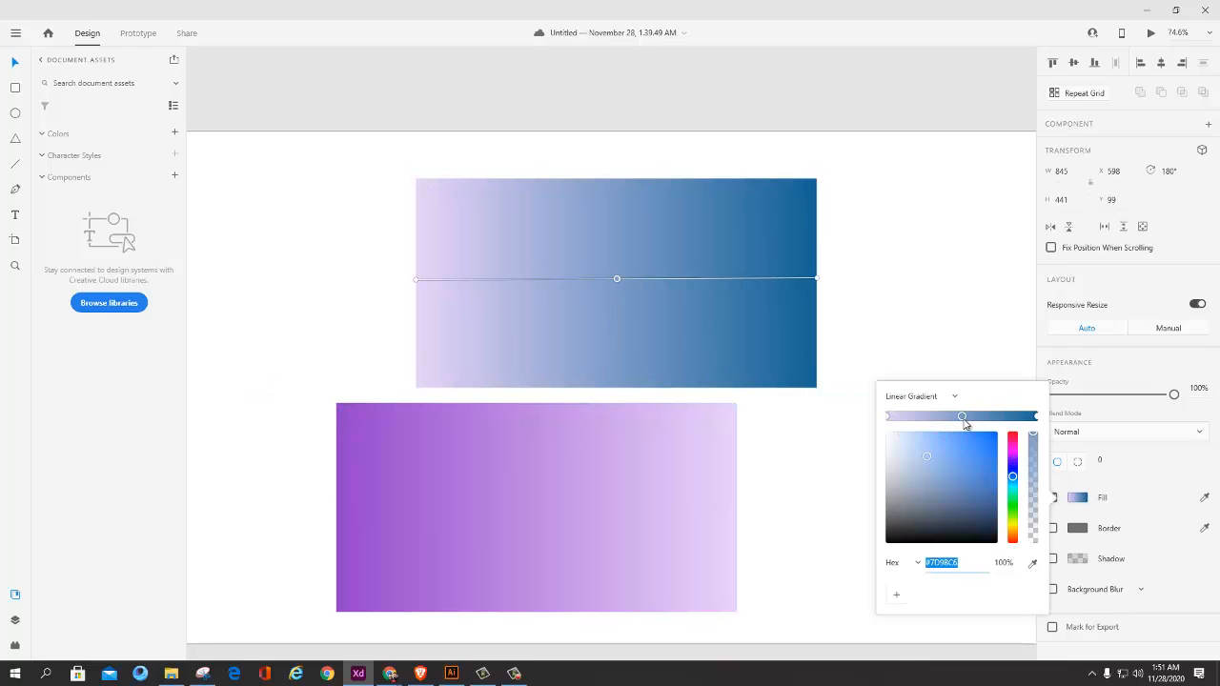
left_click(888, 417)
left_click(1032, 565)
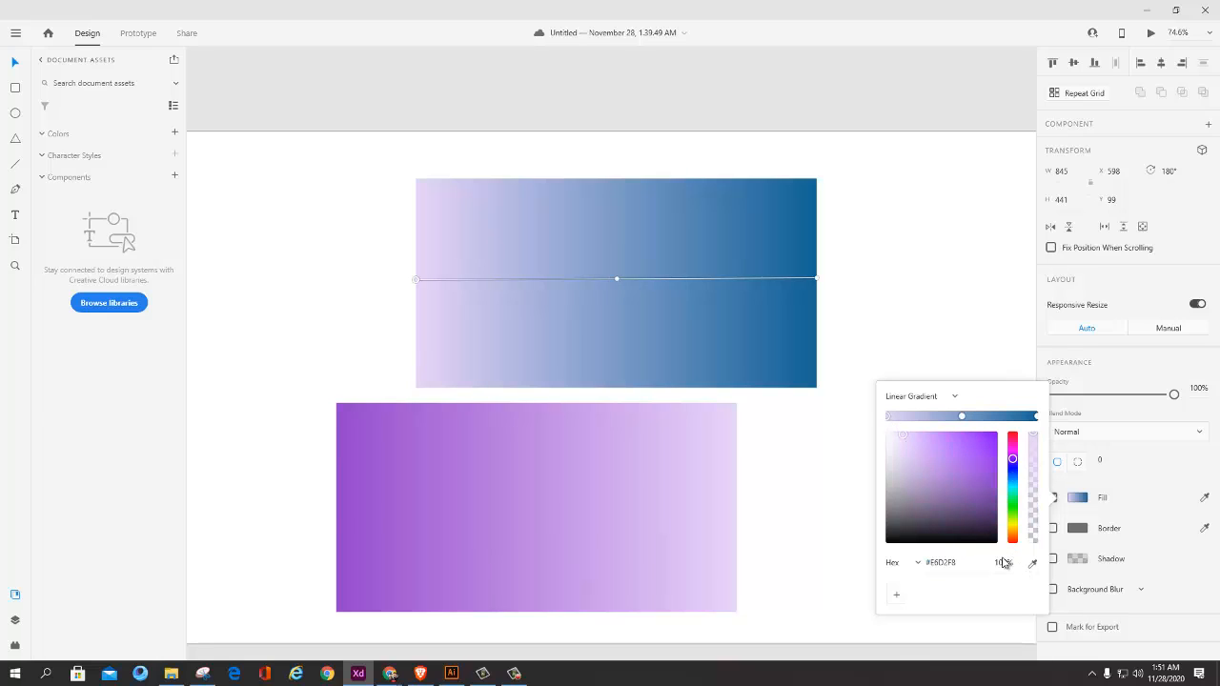
left_click(354, 481)
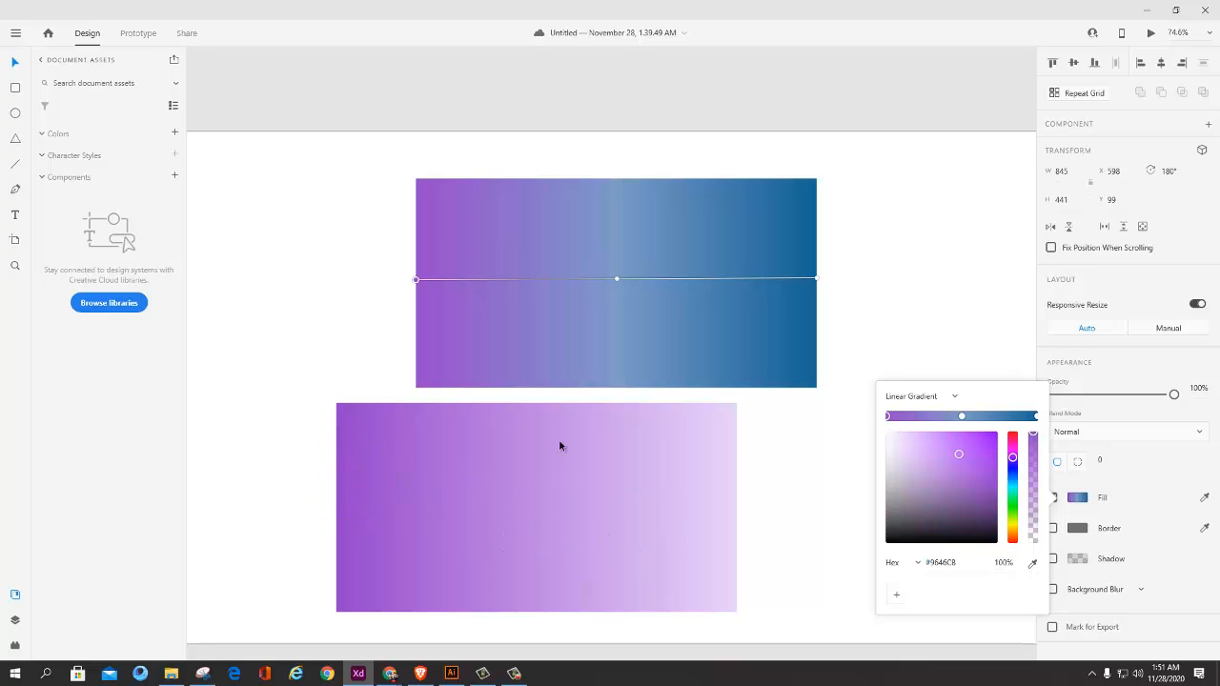
Step: Sample the dark blue near the upper rectangle's right edge for the gradient's blue end stop
left_click(816, 278)
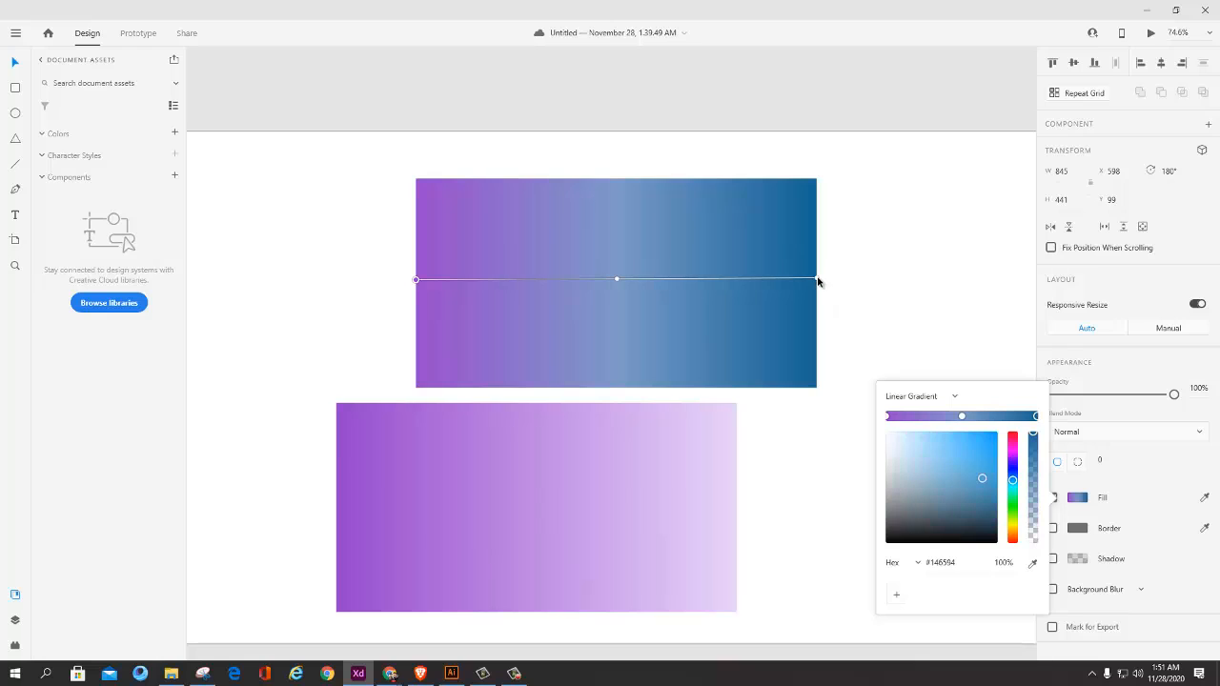
left_click(1032, 564)
left_click(804, 335)
Step: Replace the middle color stop with a new one near the gradient's center, and set its color to light blue-violet #8884FF
left_click(961, 416)
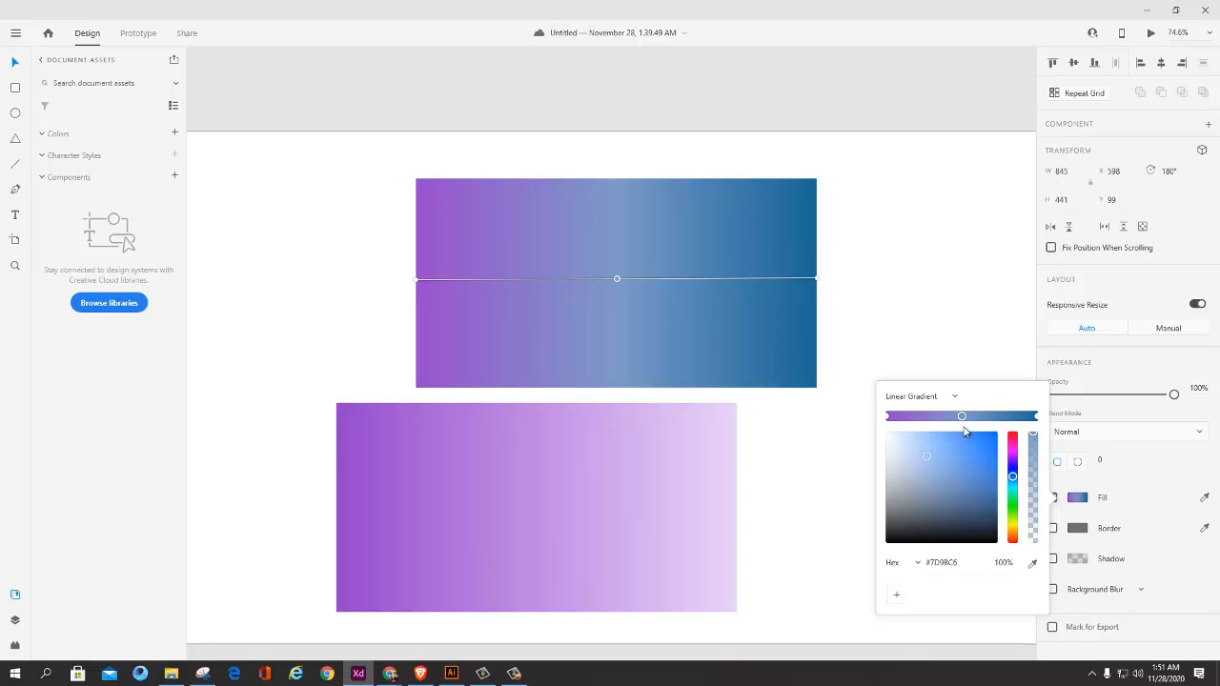
key("Delete")
left_click(960, 417)
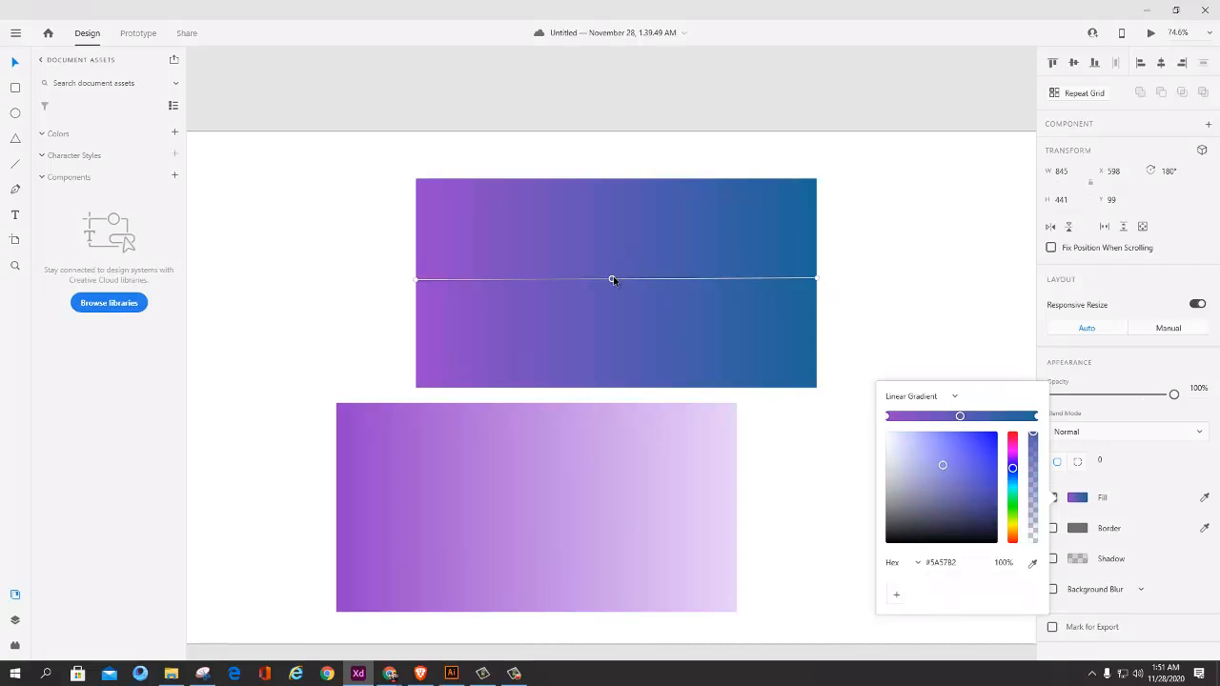
mouse_move(613, 279)
left_mouse_down()
mouse_move(676, 267)
mouse_move(632, 281)
left_mouse_up()
left_click_drag(631, 283, 619, 283)
left_click_drag(942, 464, 940, 431)
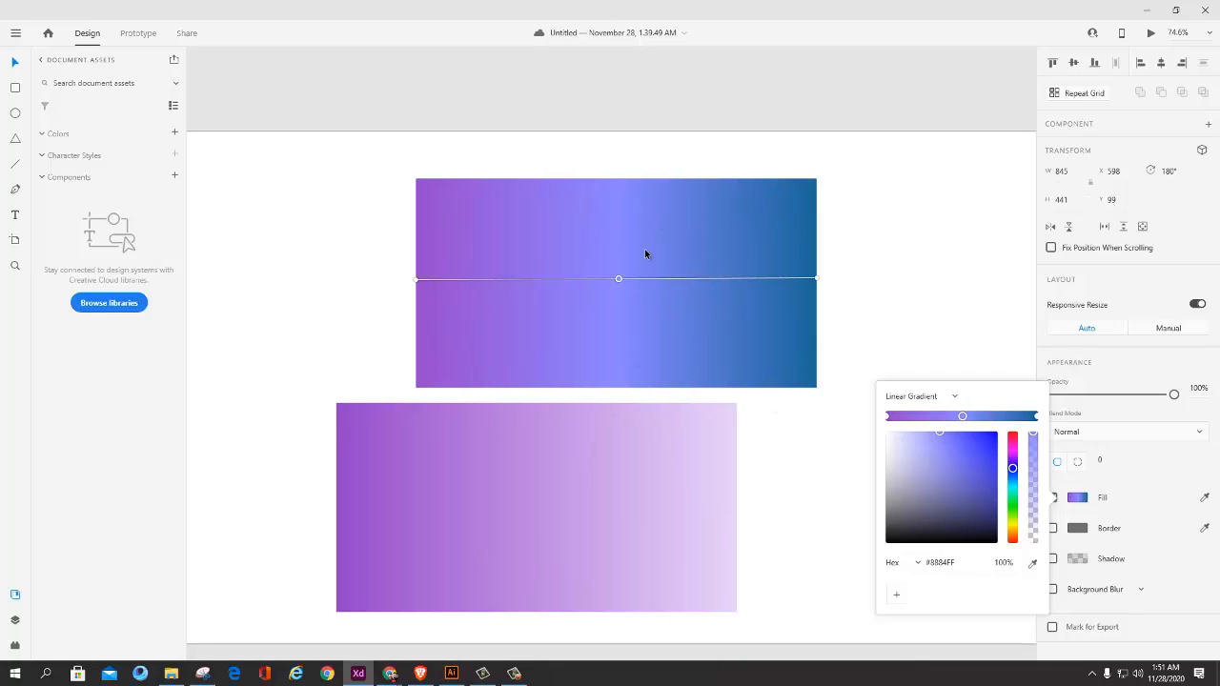
Step: Add a color stop on each side of the upper rectangle's middle stop, and reposition the middle stop near the gradient's center
left_click_drag(618, 280, 661, 279)
left_click_drag(625, 280, 637, 279)
left_click(984, 417)
left_click(935, 417)
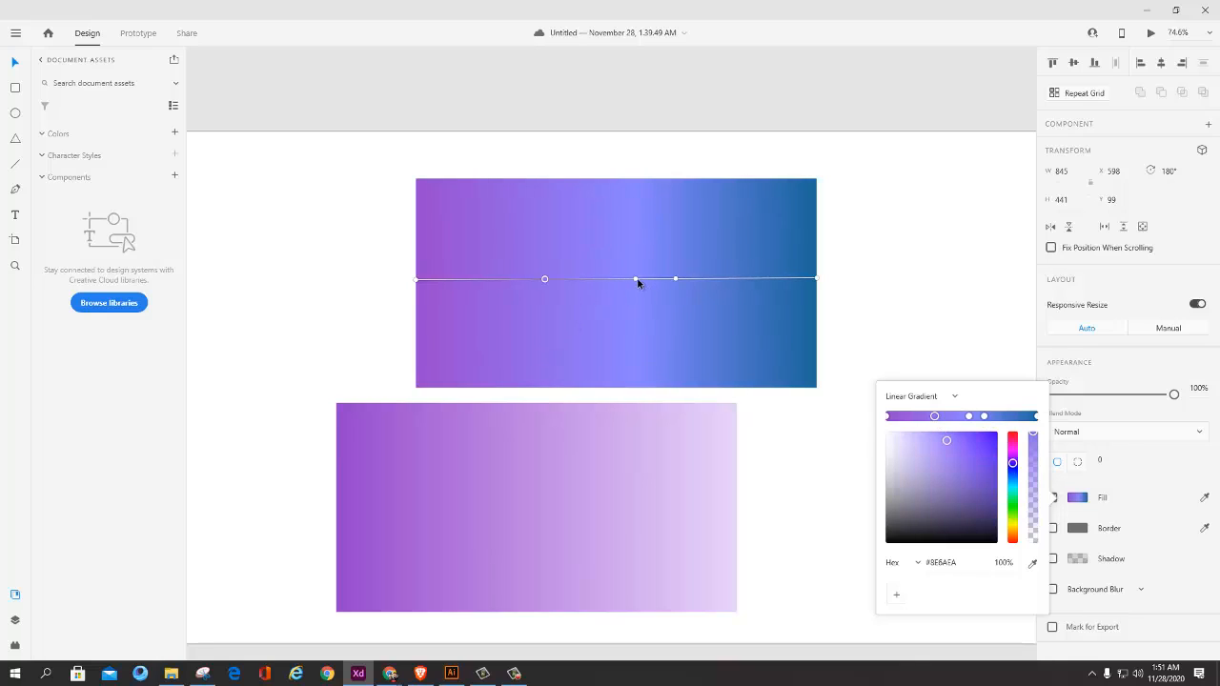
left_click_drag(637, 279, 619, 279)
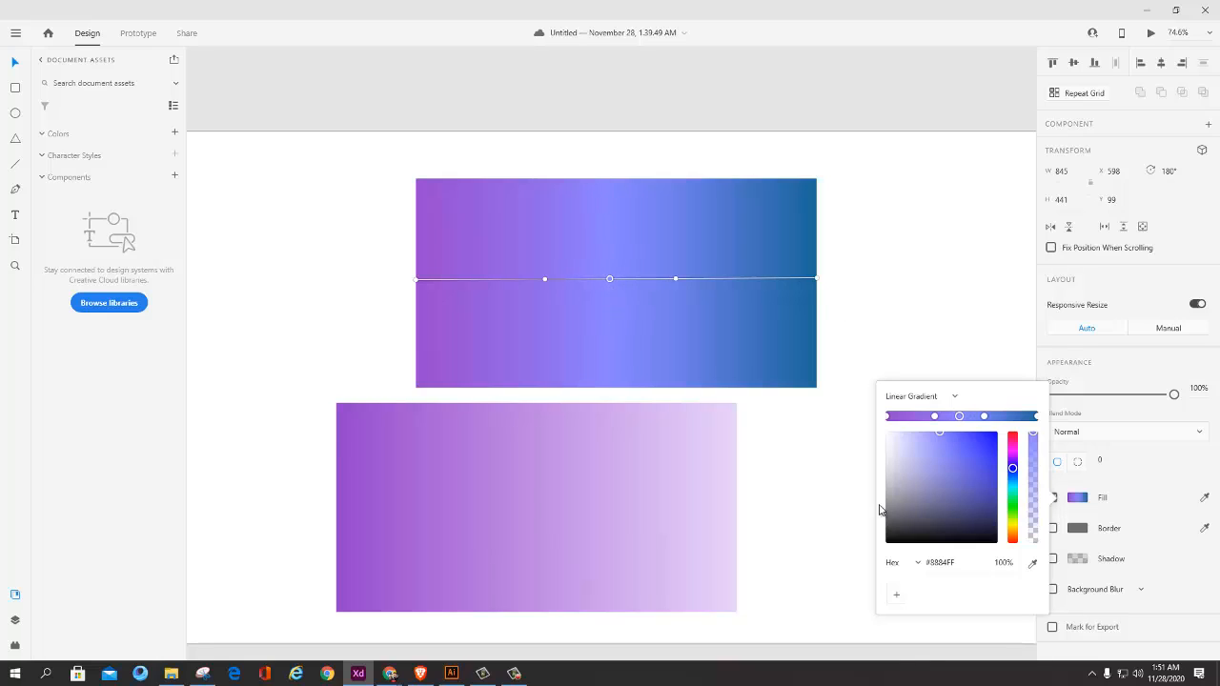
left_click(810, 492)
left_click(759, 326)
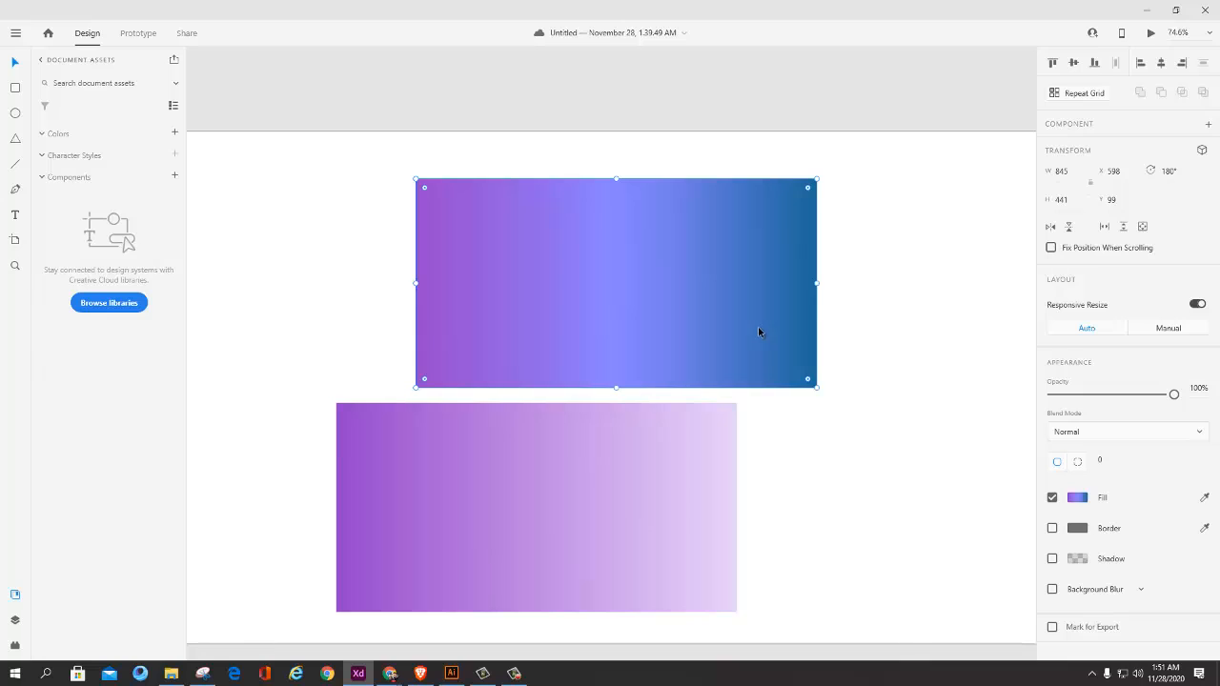
Step: Move the purple rectangle toward the artboard's lower left, and the blue one partly above the artboard at about X 538, Y -192
left_click(713, 436)
left_click_drag(577, 490, 502, 506)
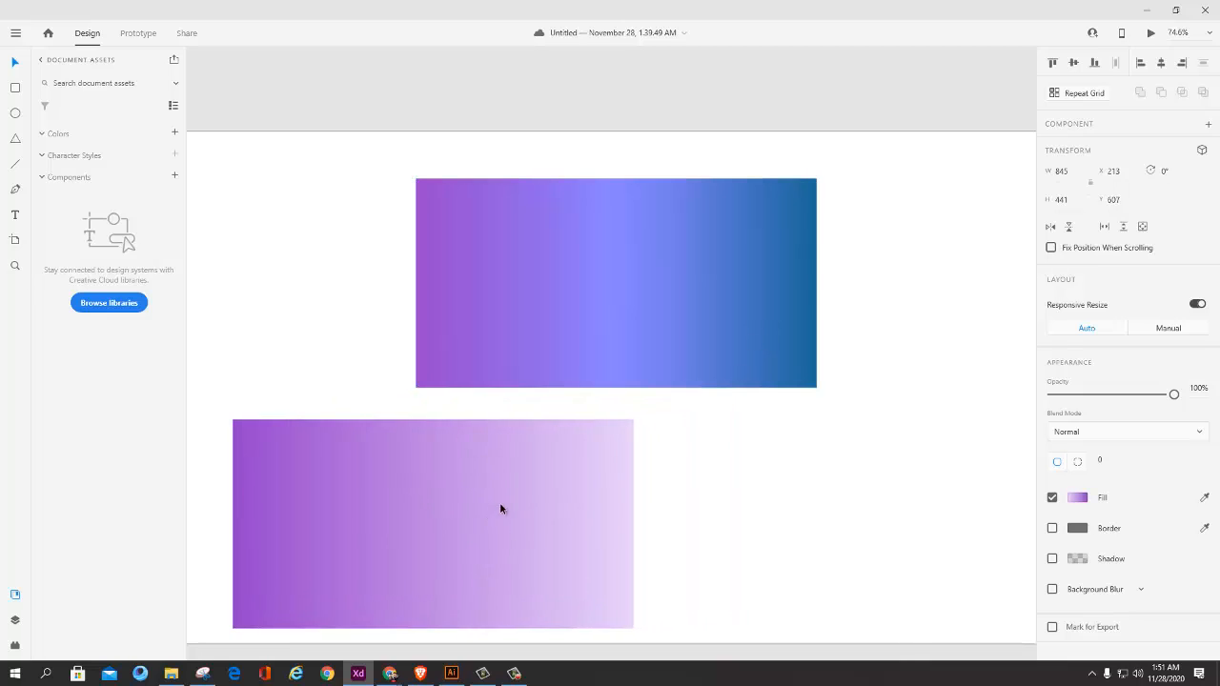
scroll(521, 501, "down", 3)
left_click(558, 328)
left_click_drag(557, 327, 546, 267)
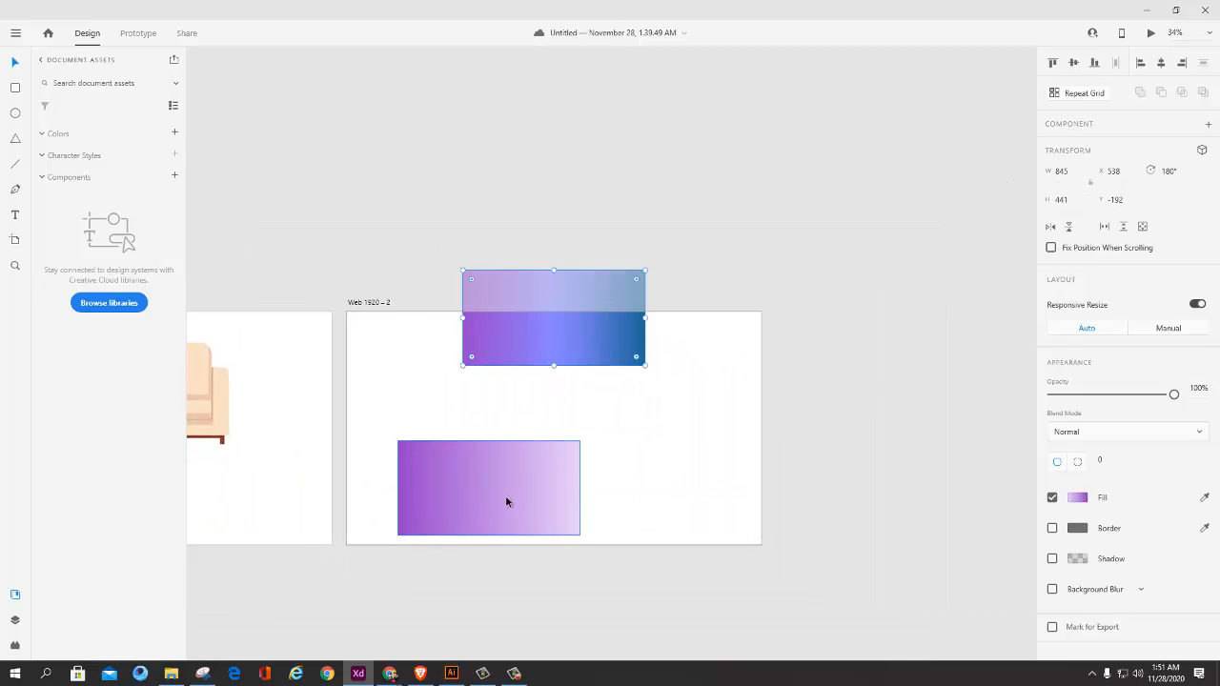
Step: Place a copy of the purple rectangle, rotated 180°, beside the original, and move the pair to about X 107, Y 482
left_click_drag(505, 494, 613, 470)
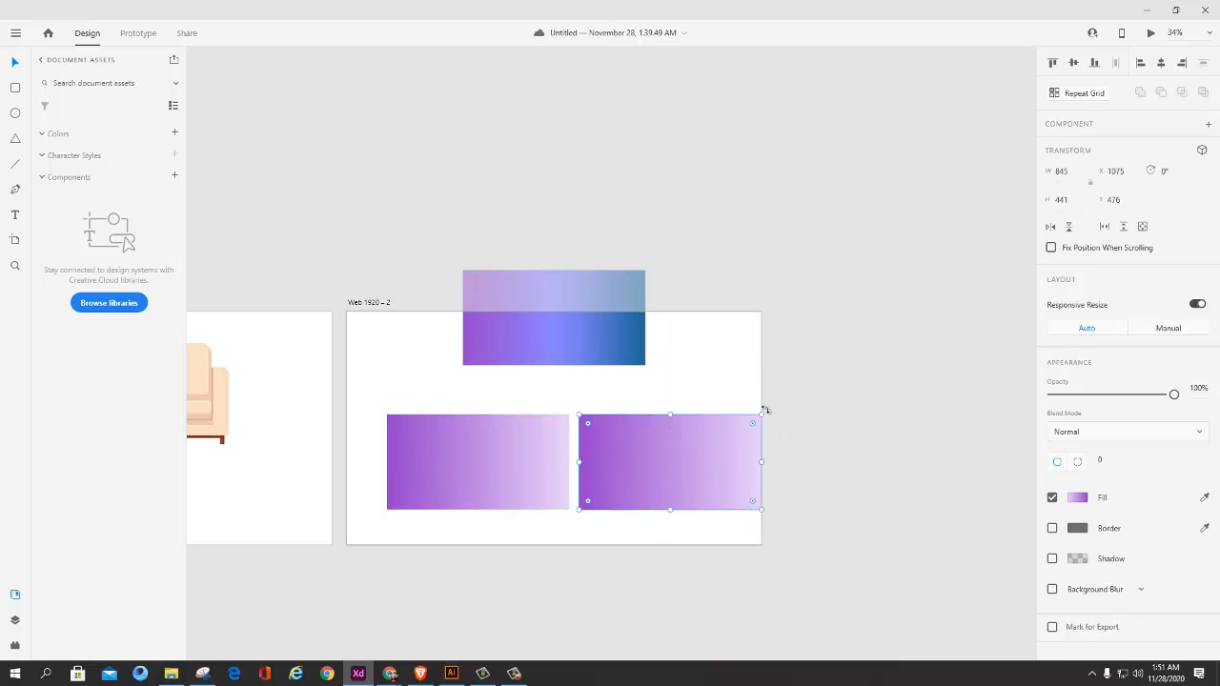
left_click_drag(782, 434, 572, 503)
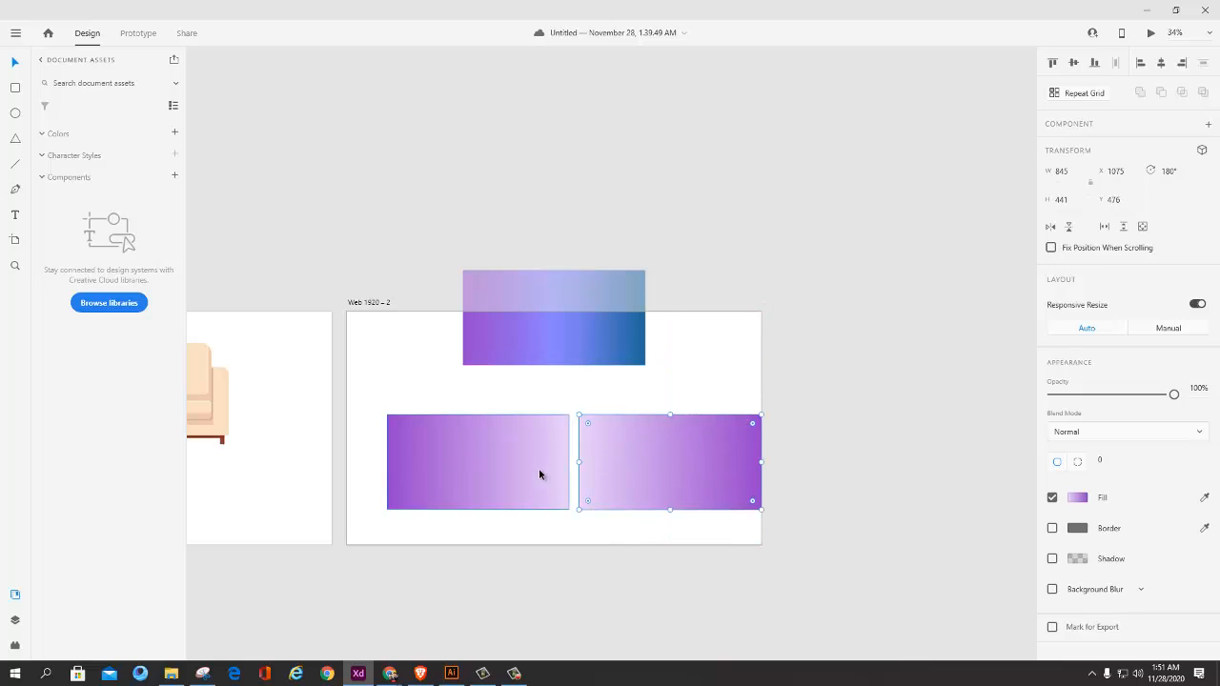
left_click(538, 468, "shift")
left_click_drag(658, 464, 625, 465)
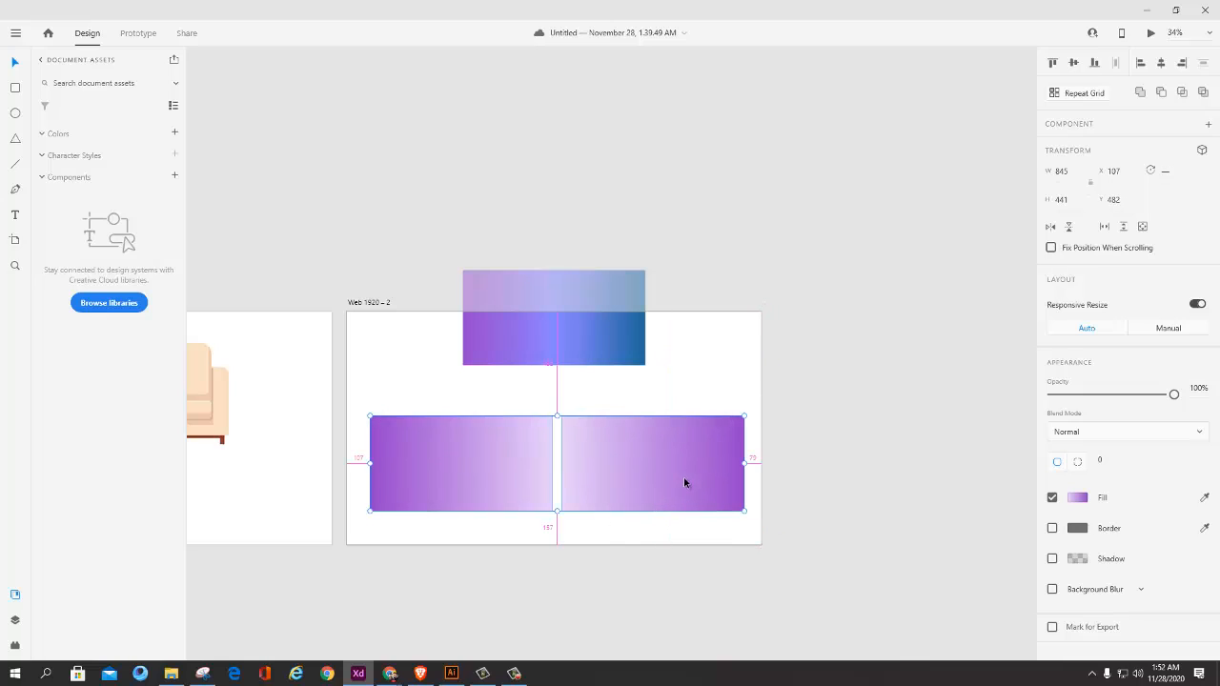
scroll(683, 475, "up", 3)
left_click(657, 449)
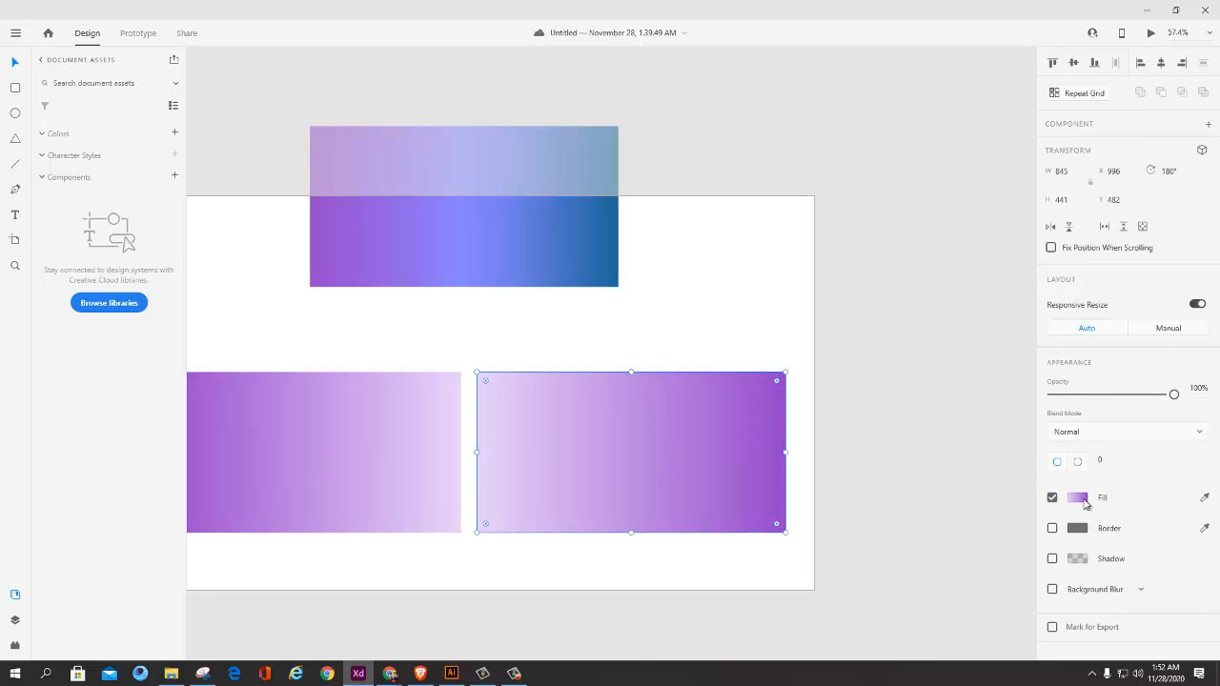
left_click(1079, 498)
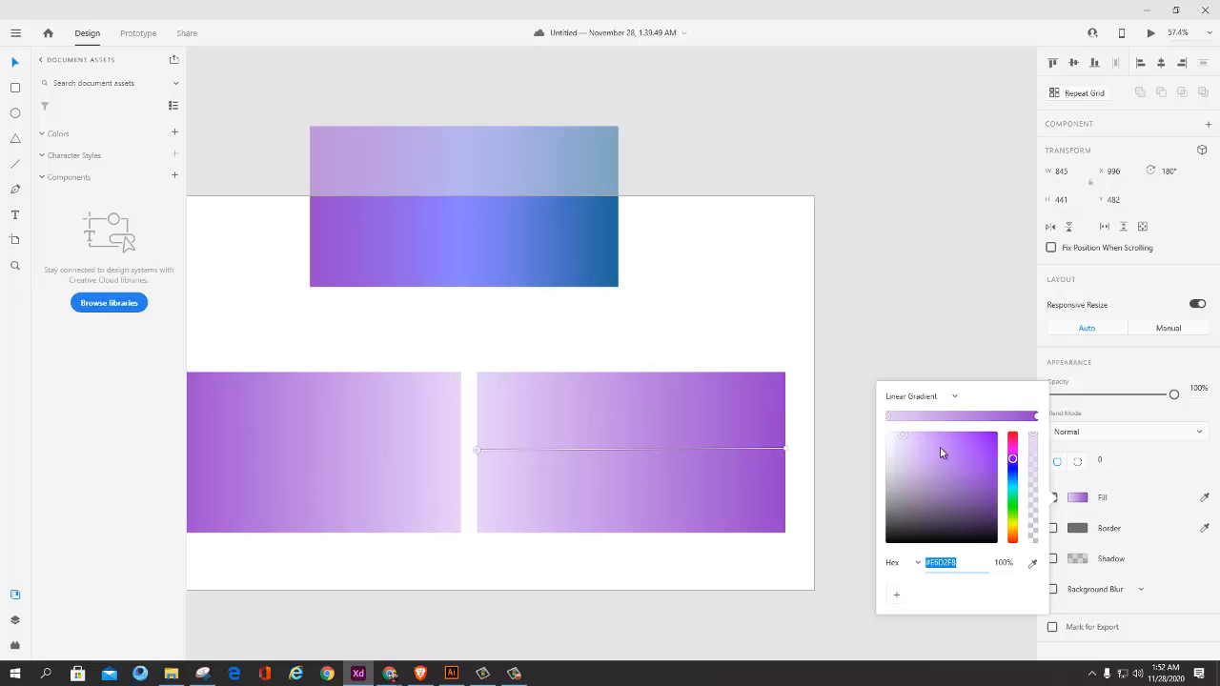
left_click(1033, 418)
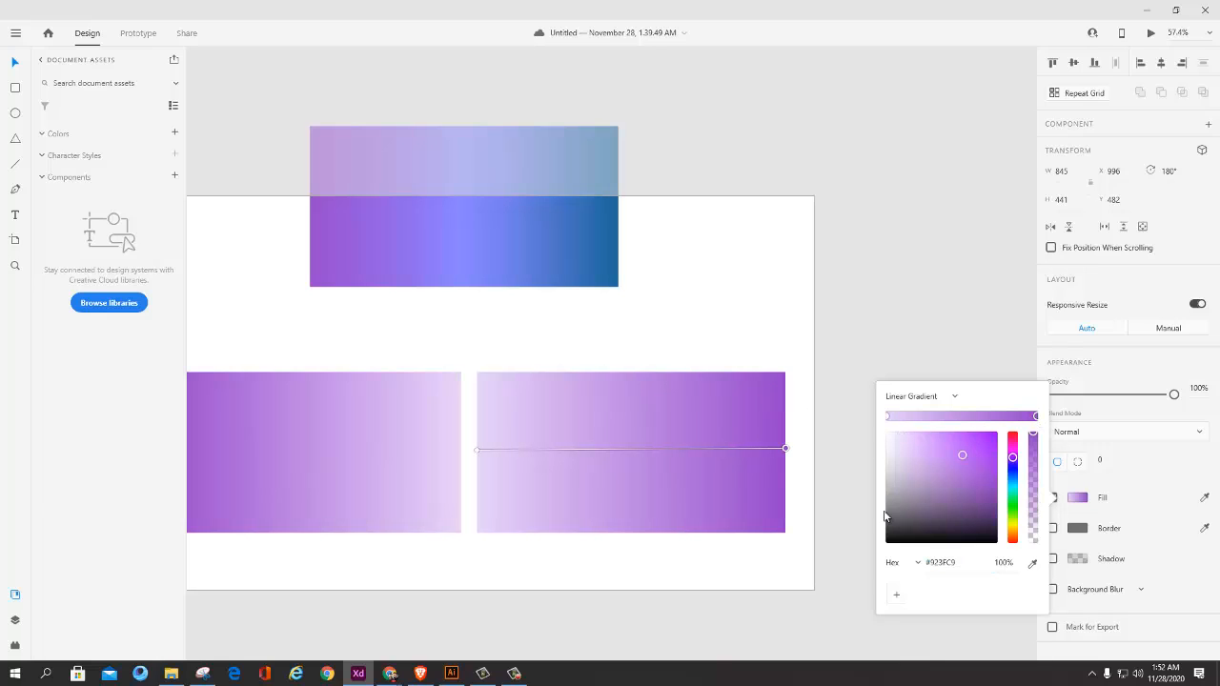
left_click(584, 244)
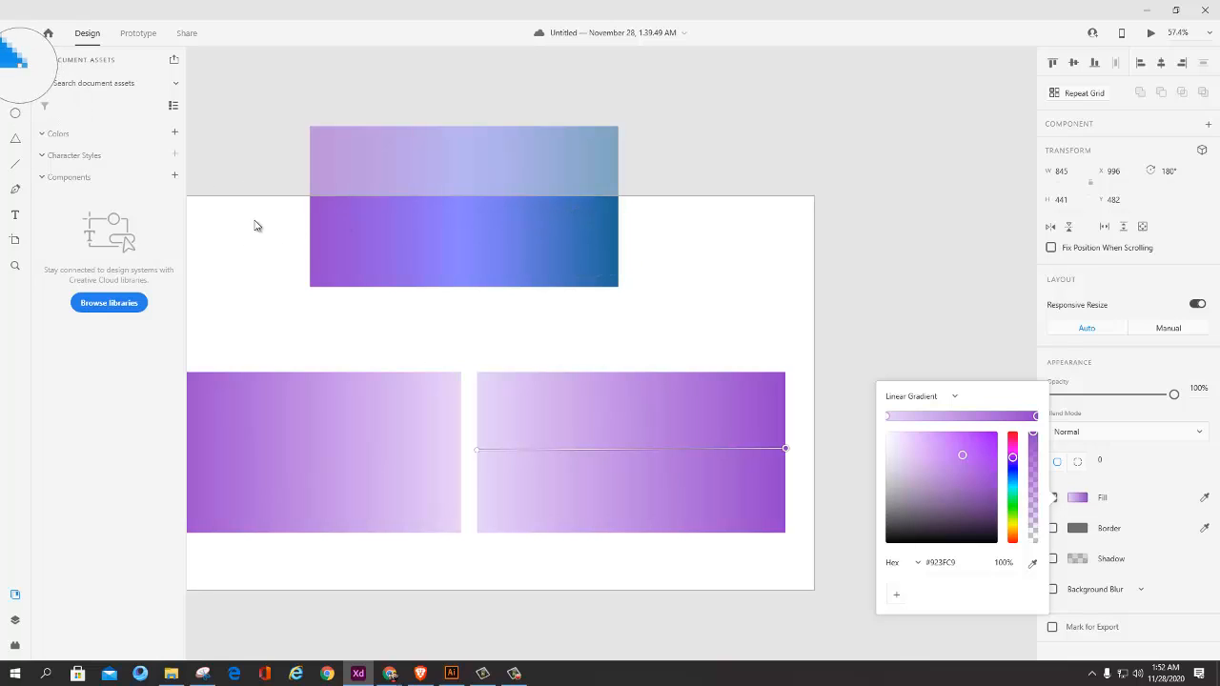
left_click(770, 417)
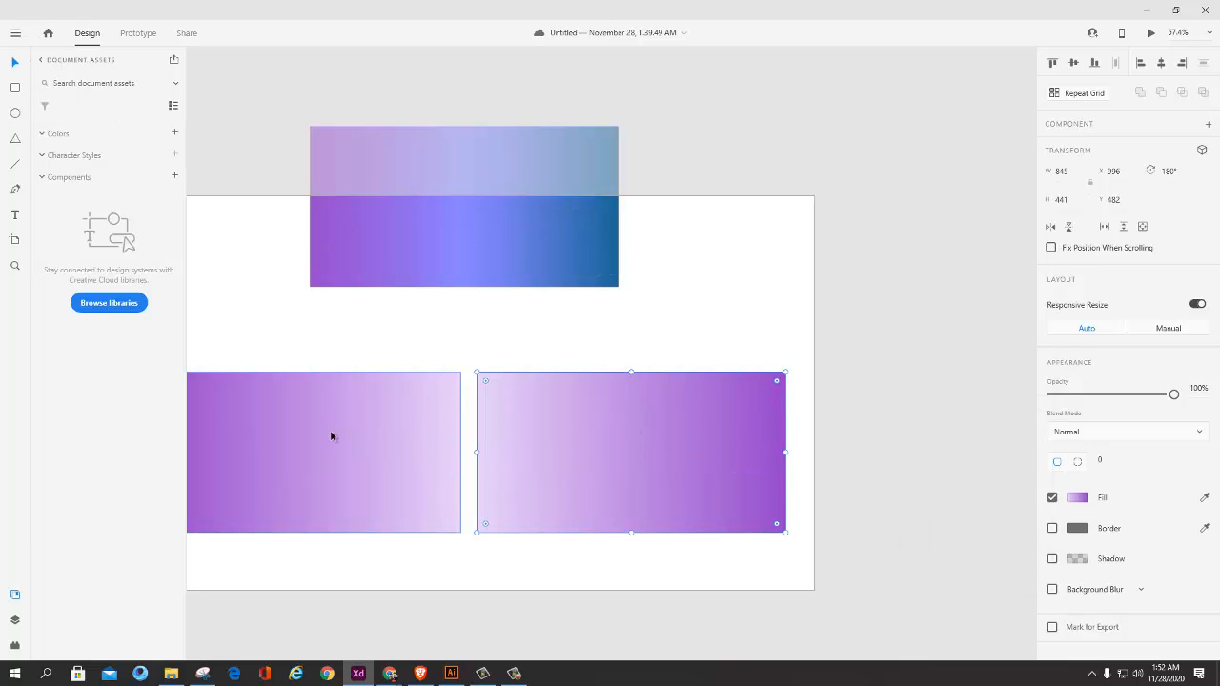
Step: Change the rotated copy's purple end stop to bright blue and reduce its lavender end stop's opacity to 0%
left_click(330, 430)
left_click(562, 420)
left_click(382, 428)
left_click_drag(405, 423, 547, 409)
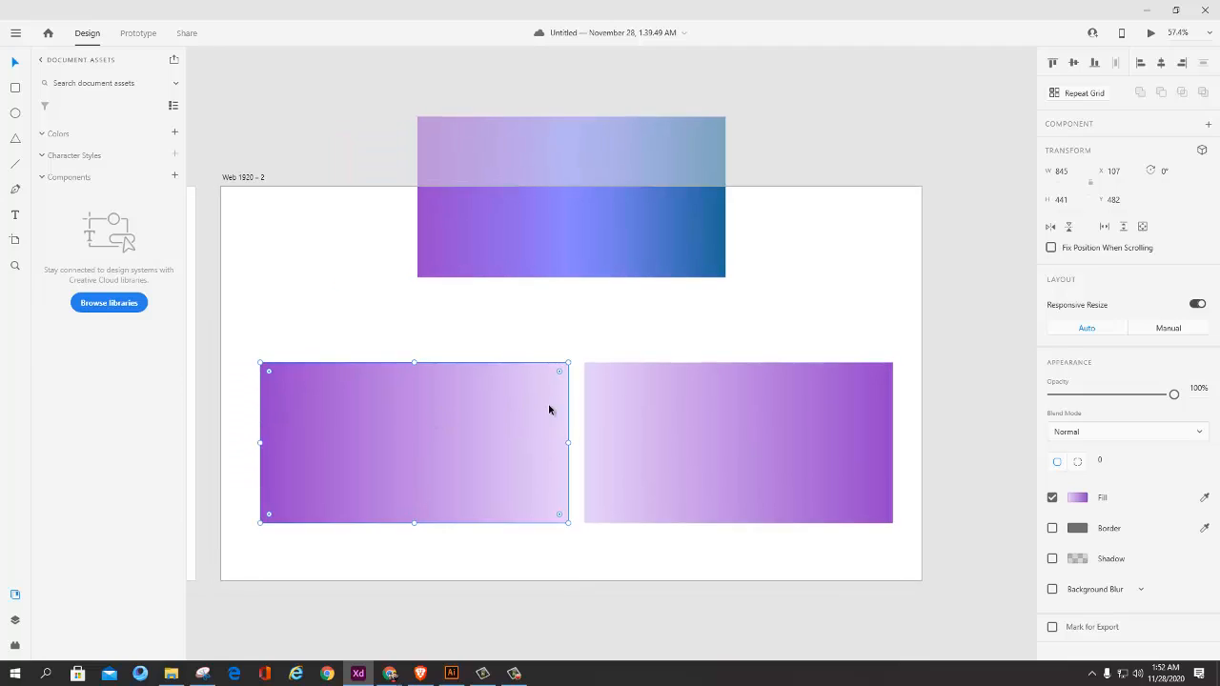
left_click_drag(705, 417, 667, 406)
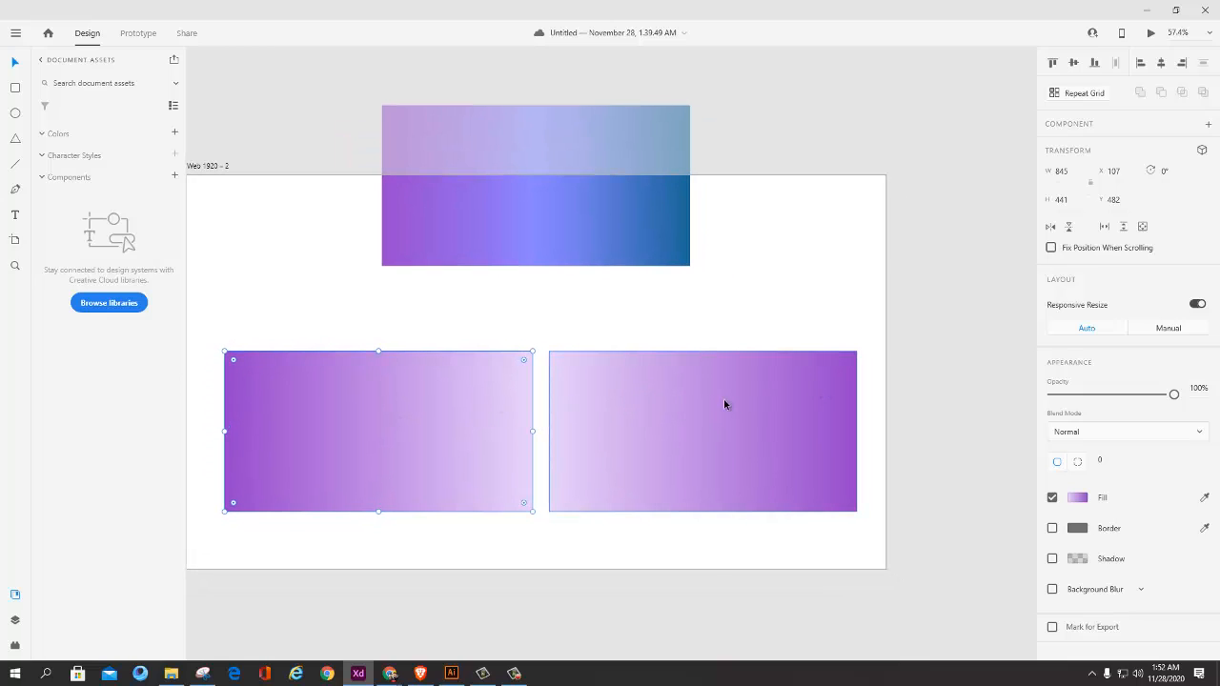
left_click(817, 419)
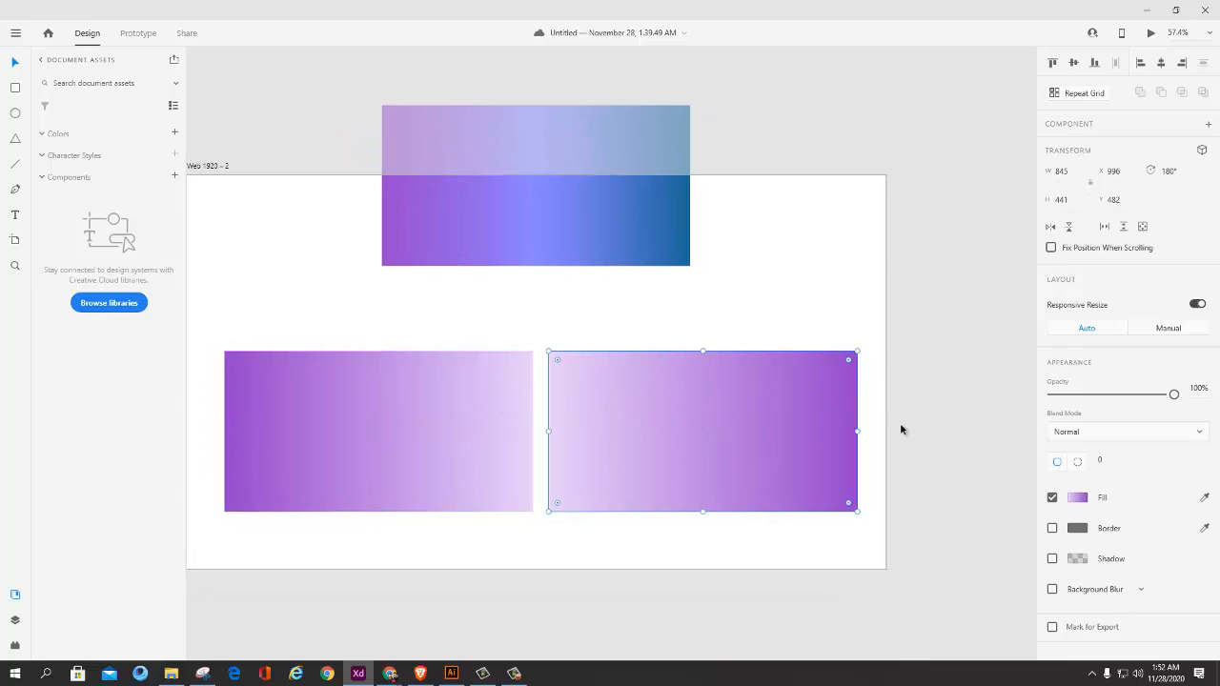
left_click(1084, 498)
left_click_drag(1014, 460, 995, 443)
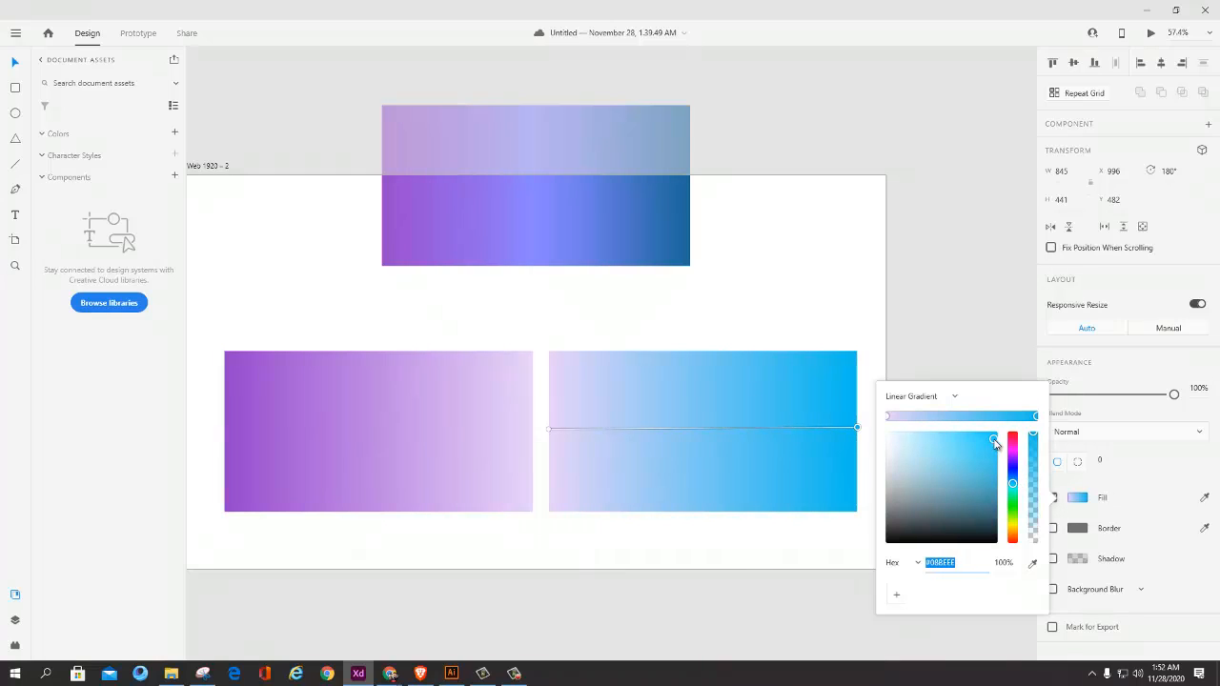
left_click(549, 428)
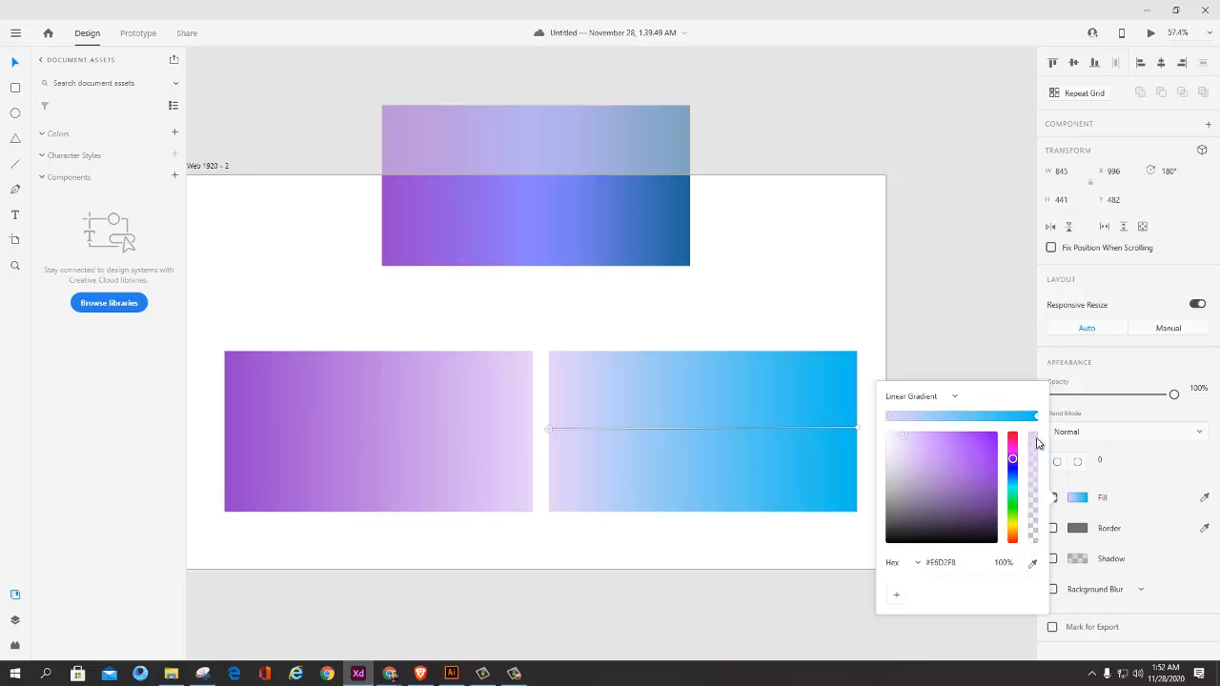
left_click_drag(1033, 435, 965, 545)
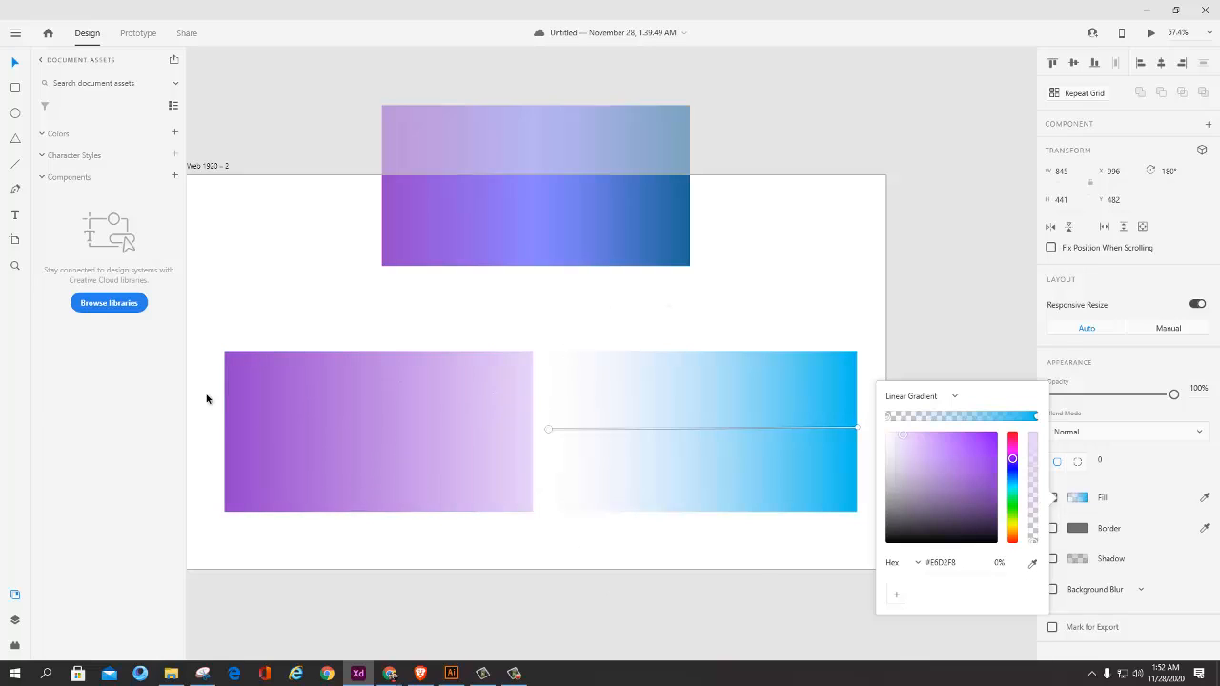
Step: Change the original purple rectangle's purple end stop to mustard yellow and set its lavender end stop's opacity to 0%
left_click(362, 409)
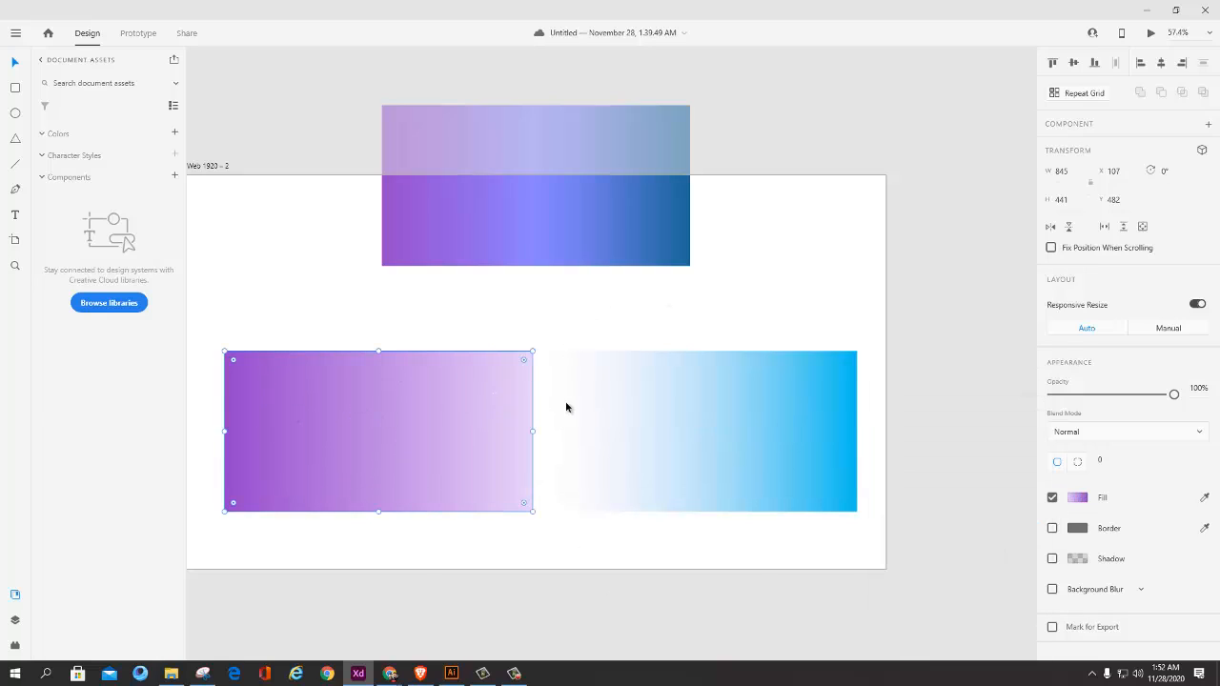
left_click(1077, 497)
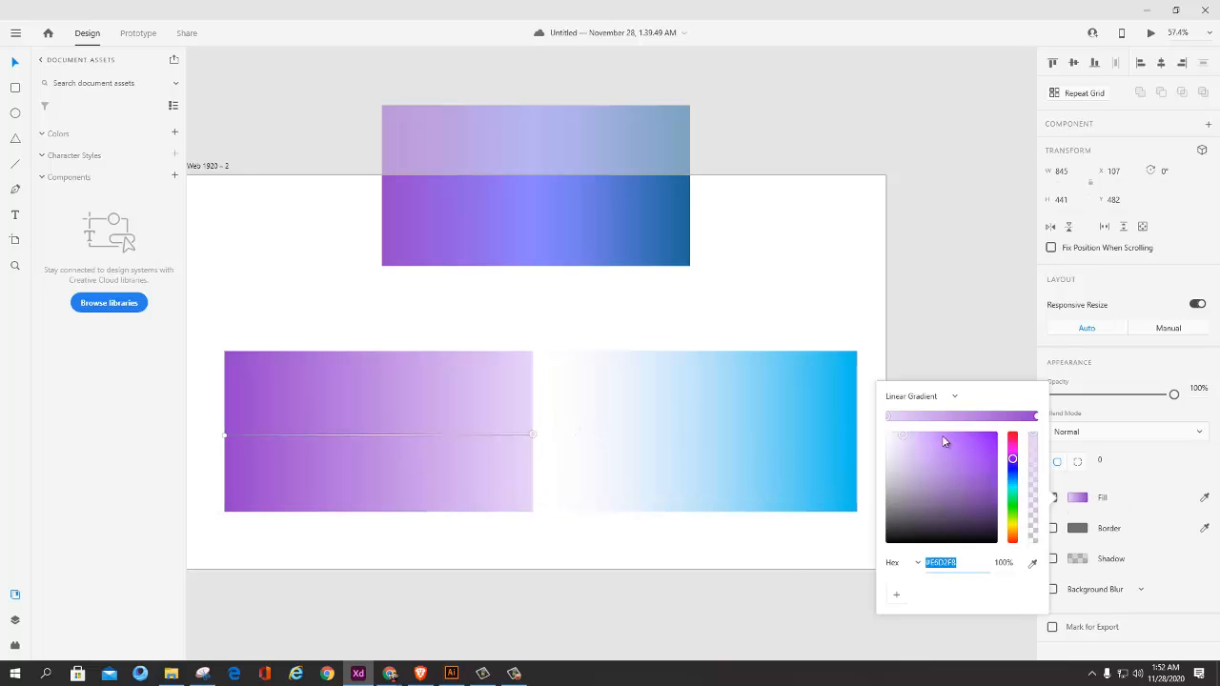
left_click(1037, 418)
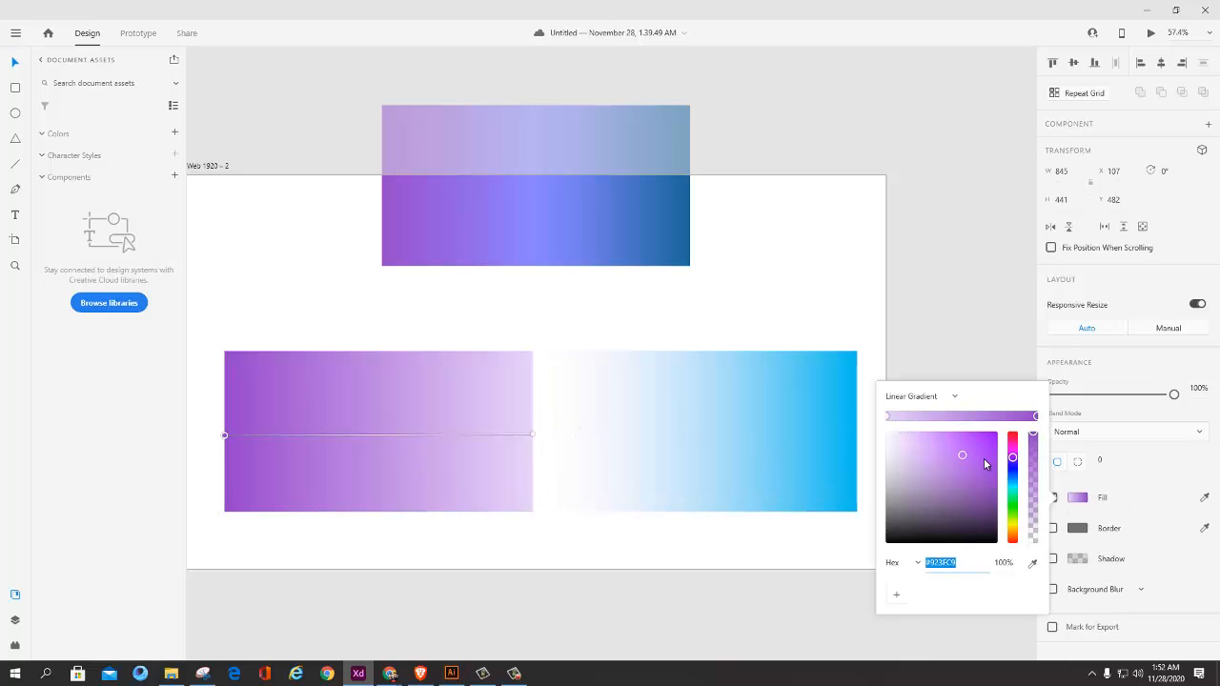
left_click_drag(1013, 463, 1016, 532)
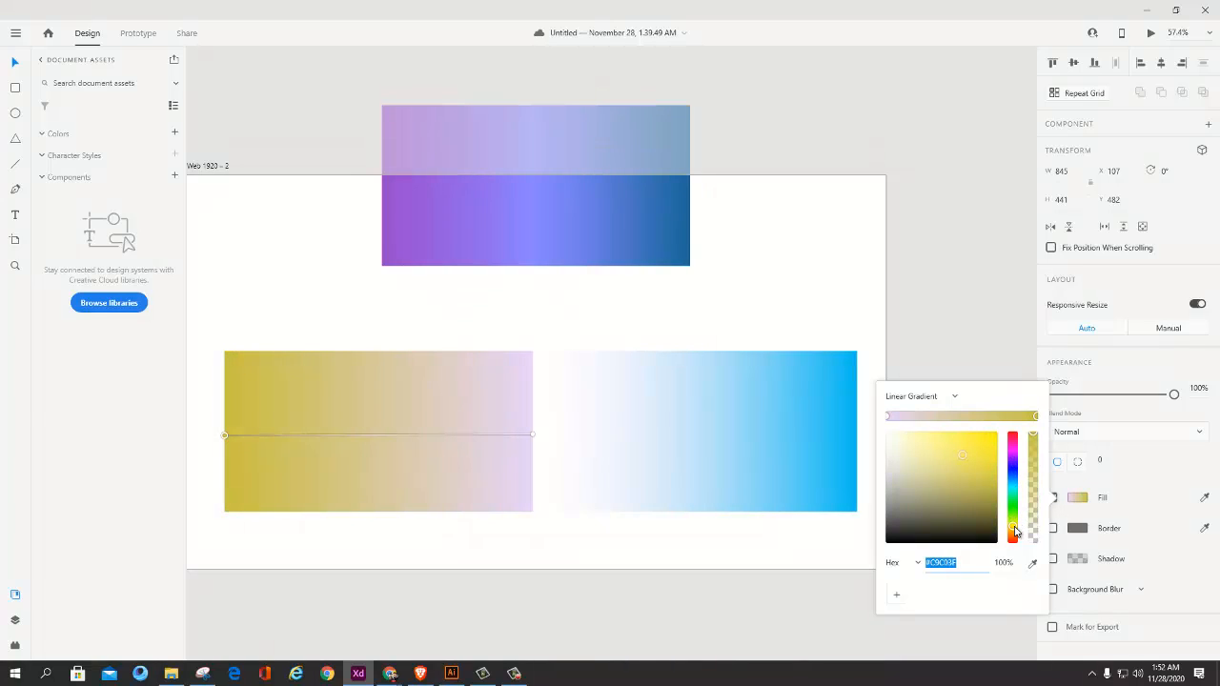
left_click(889, 420)
left_click_drag(1033, 435, 1041, 555)
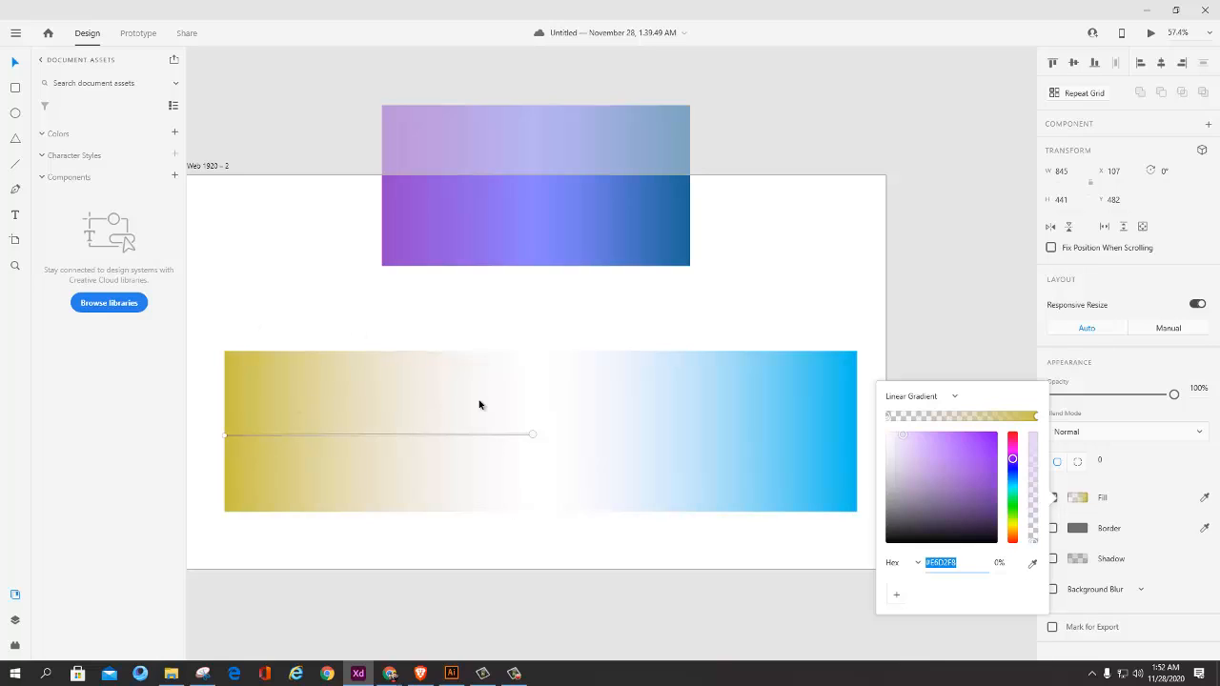
left_click(392, 385)
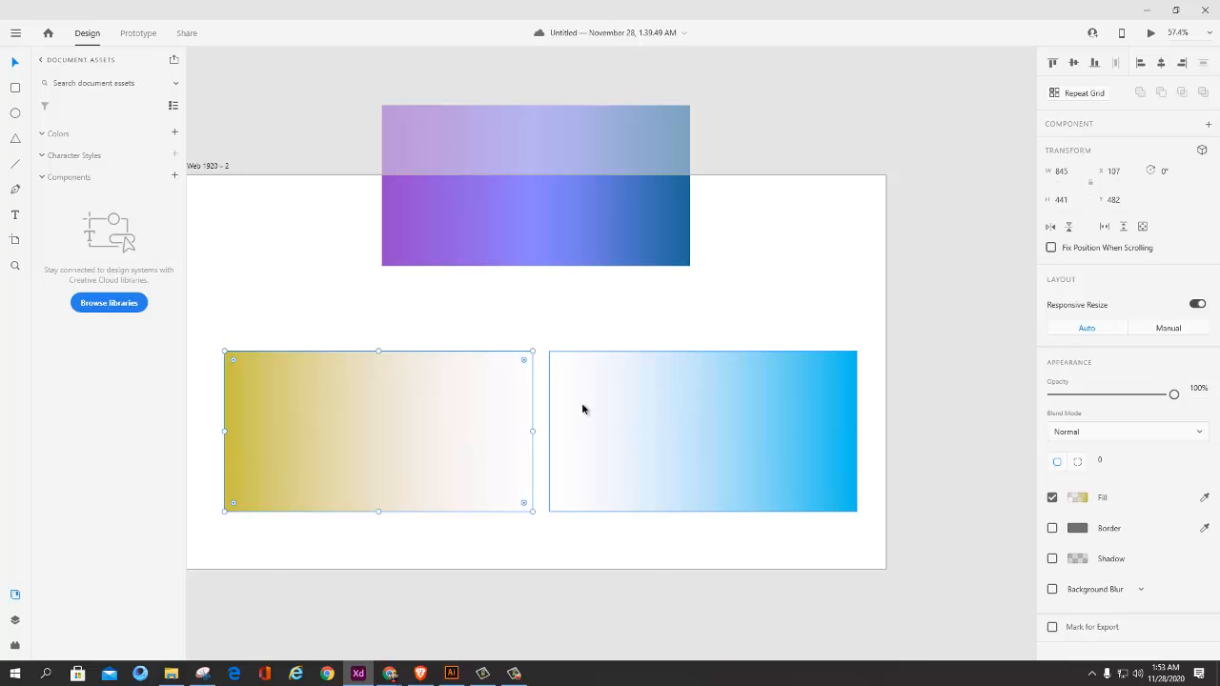
Step: Select the mustard and blue fading rectangles together and align their horizontal centers so they overlap completely
left_click(657, 408, "shift")
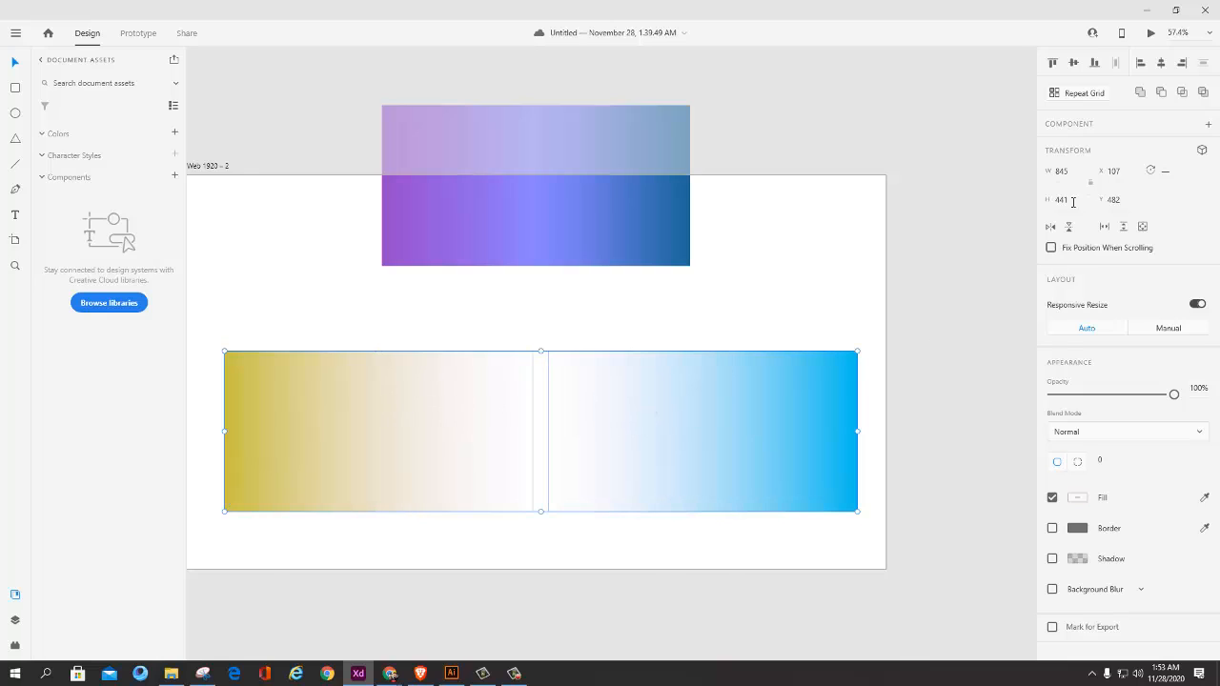
left_click(1162, 69)
left_click(791, 466)
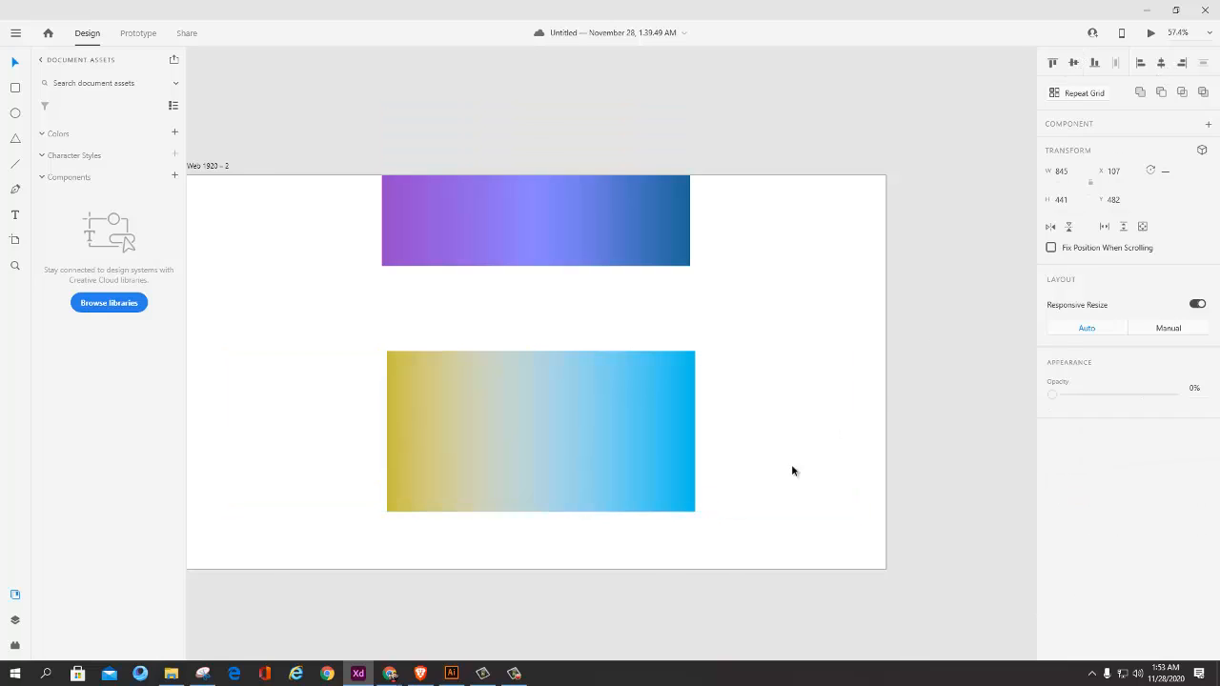
scroll(583, 487, "up", 3)
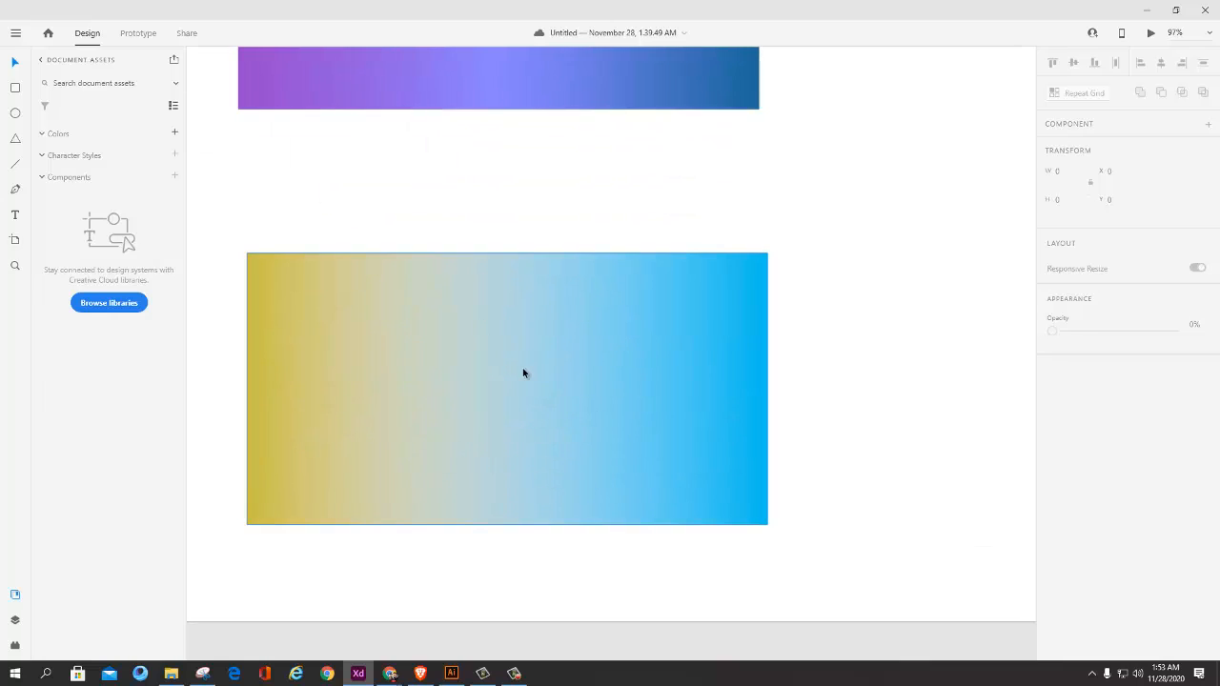
left_click(440, 407)
double_click(389, 407)
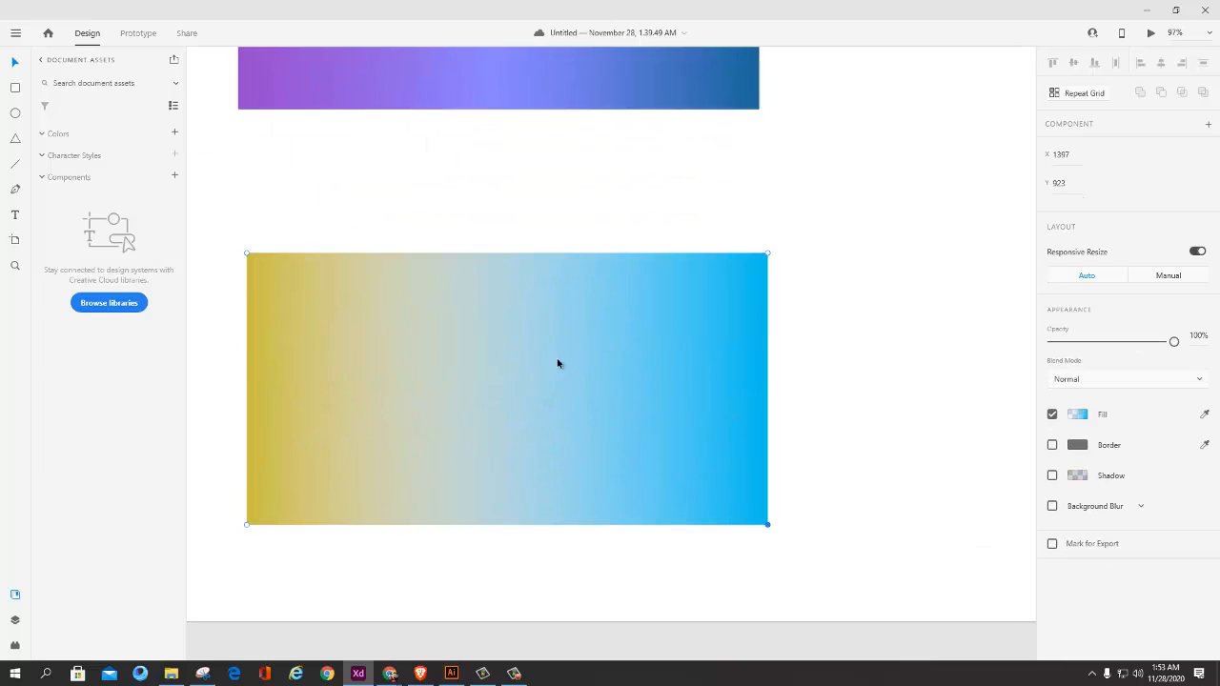
scroll(679, 385, "down", 3)
left_click(779, 379)
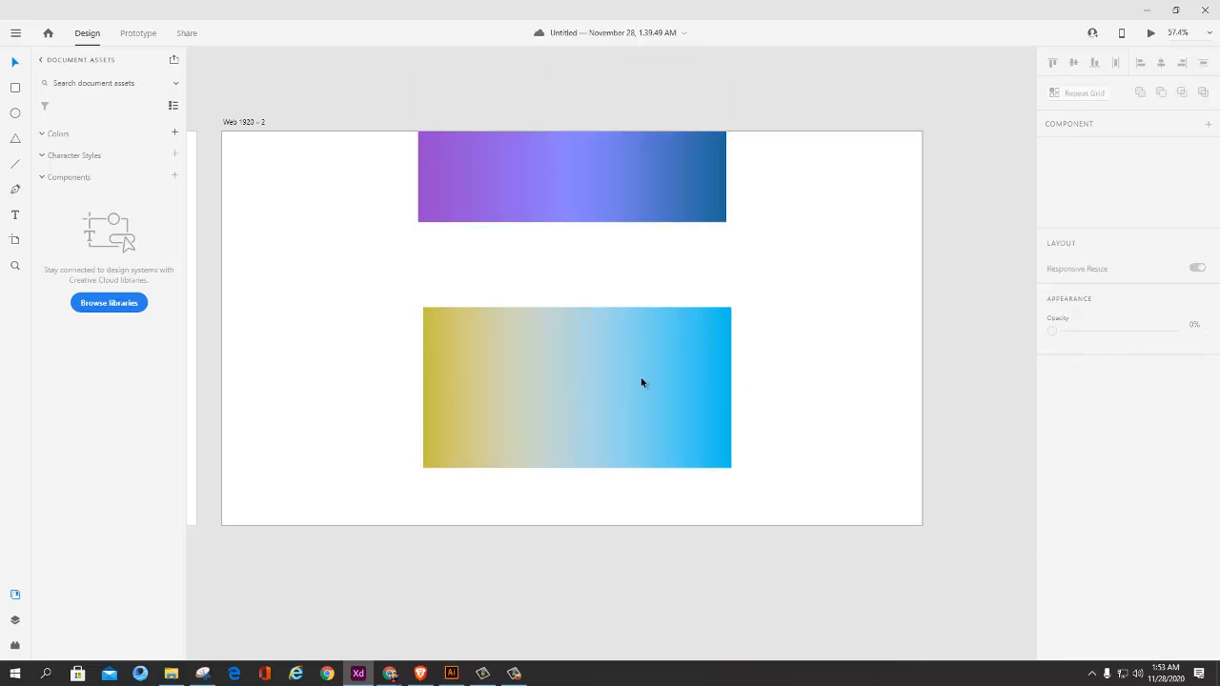
Step: Pull the stacked rectangles apart, placing the mustard one at about X 404, Y 496 and the blue one at about X 1050, Y 439
left_click_drag(461, 380, 634, 368)
left_click_drag(547, 373, 493, 381)
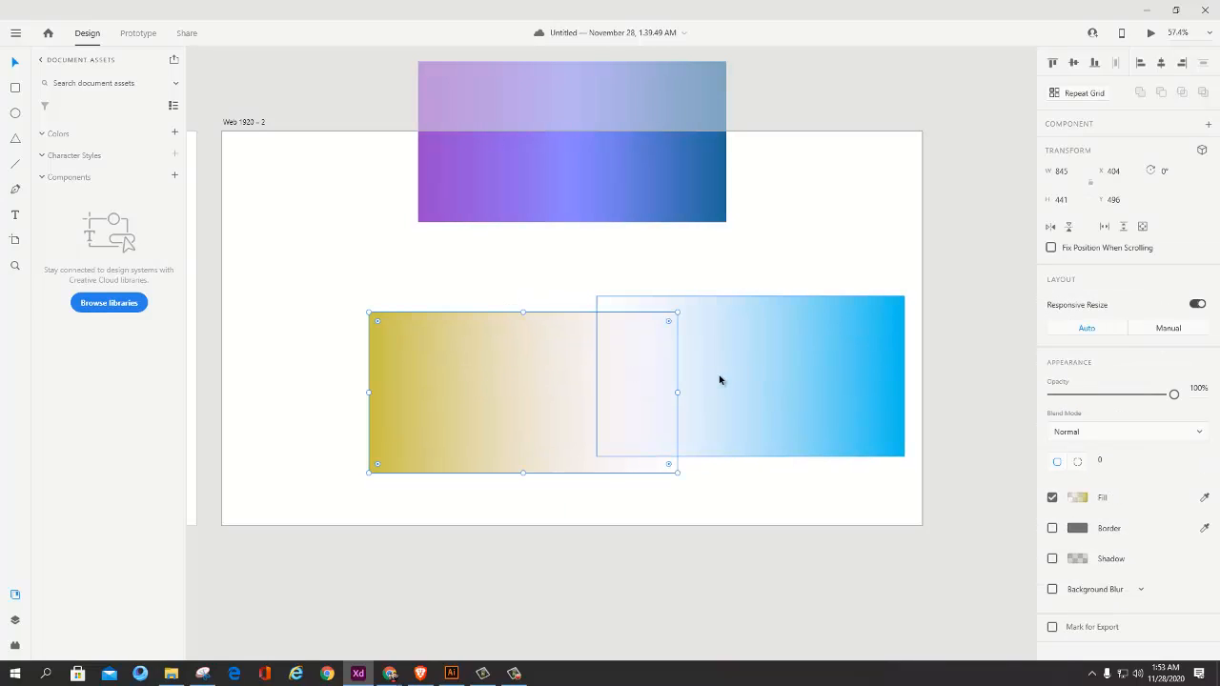
left_click(682, 484)
left_click_drag(690, 403, 698, 399)
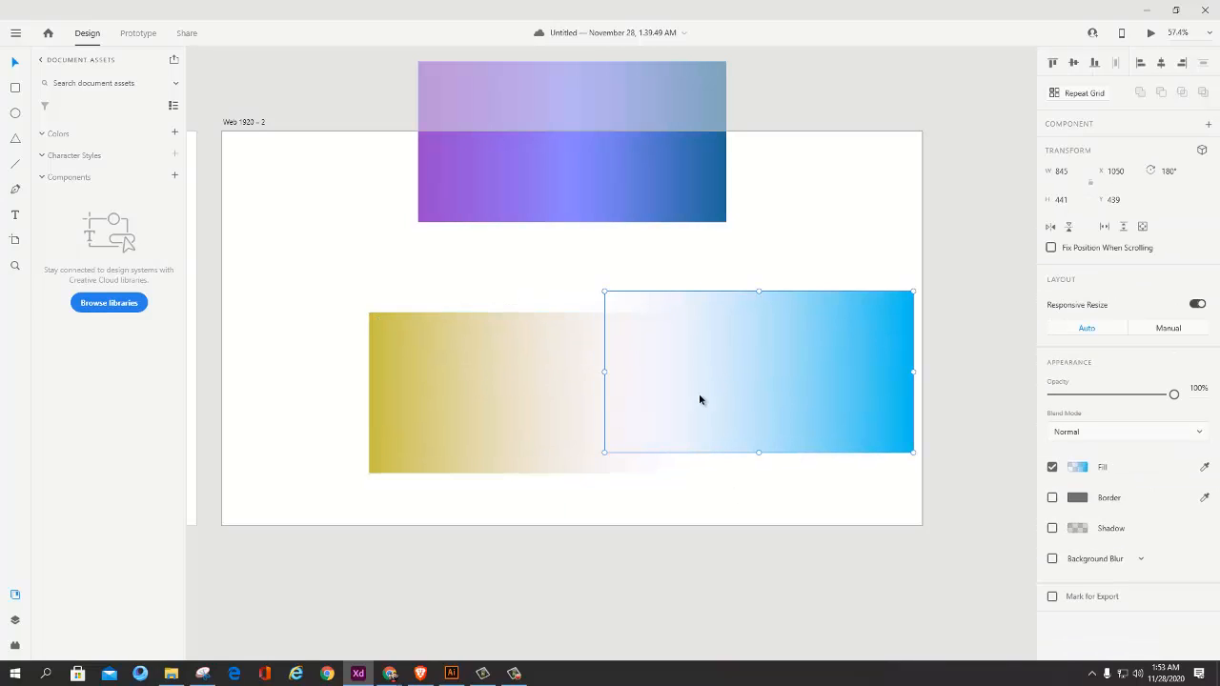
Step: Change the mustard rectangle's opaque gradient stop to a bright, saturated yellow
left_click(568, 411)
left_click(1077, 497)
left_click(1077, 497)
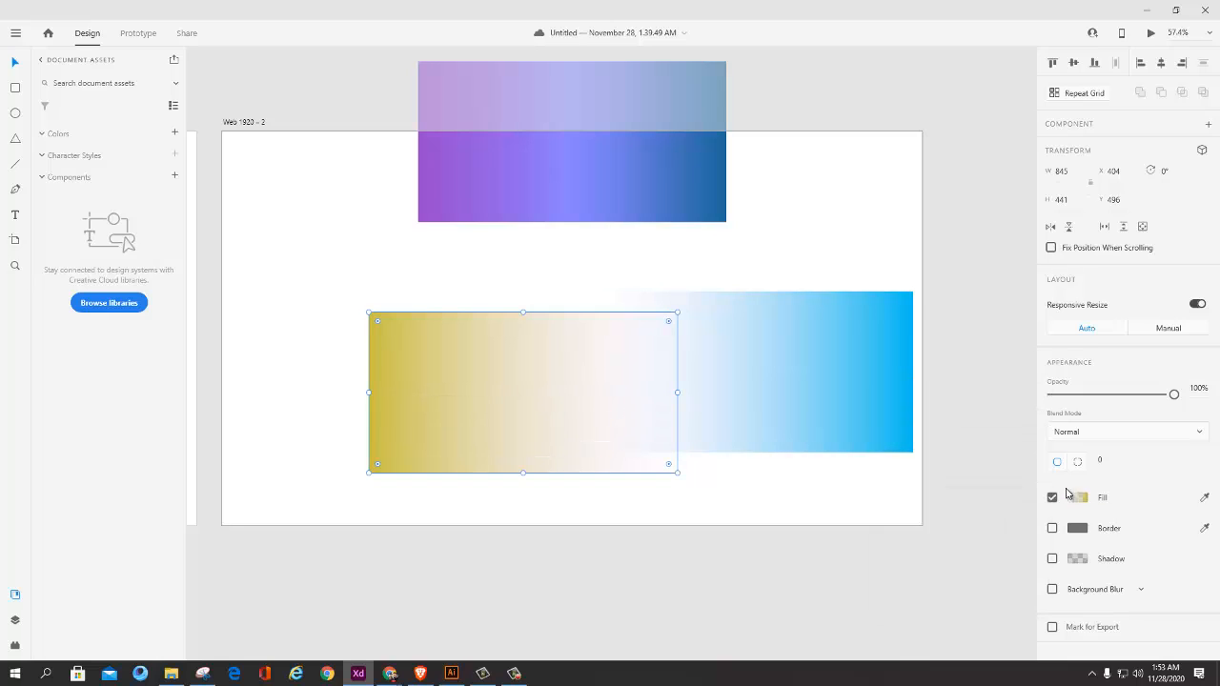
left_click(1077, 499)
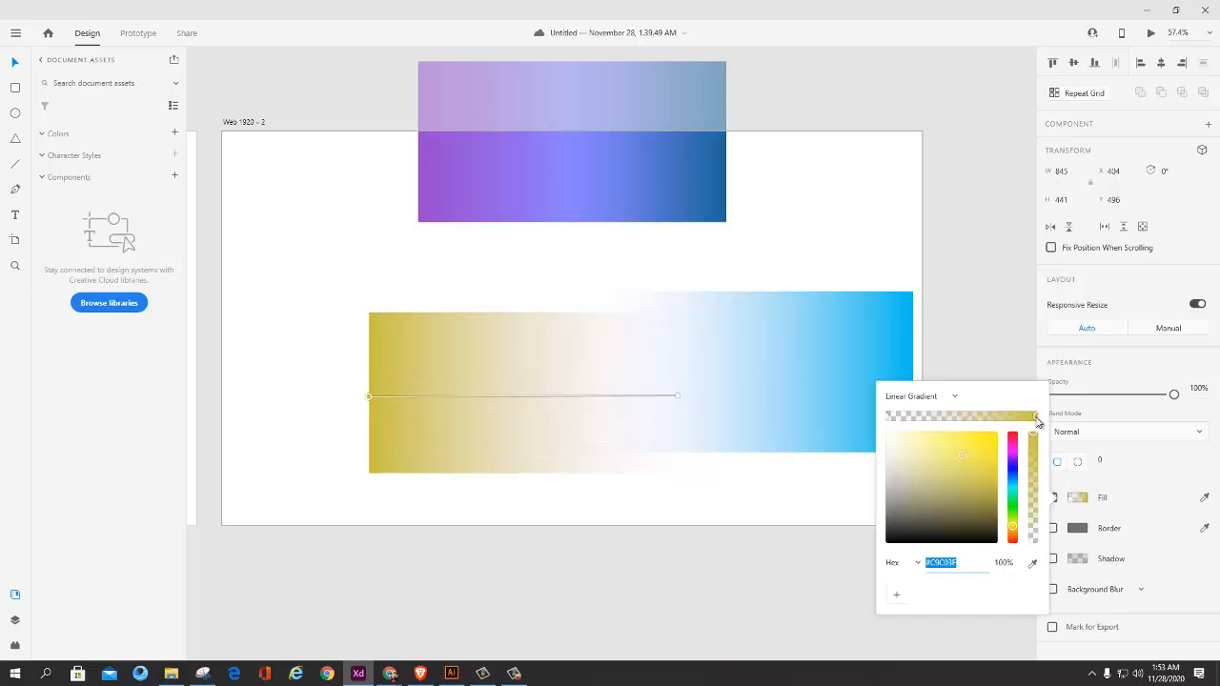
left_click(1034, 420)
left_click_drag(972, 454, 991, 440)
left_click(809, 471)
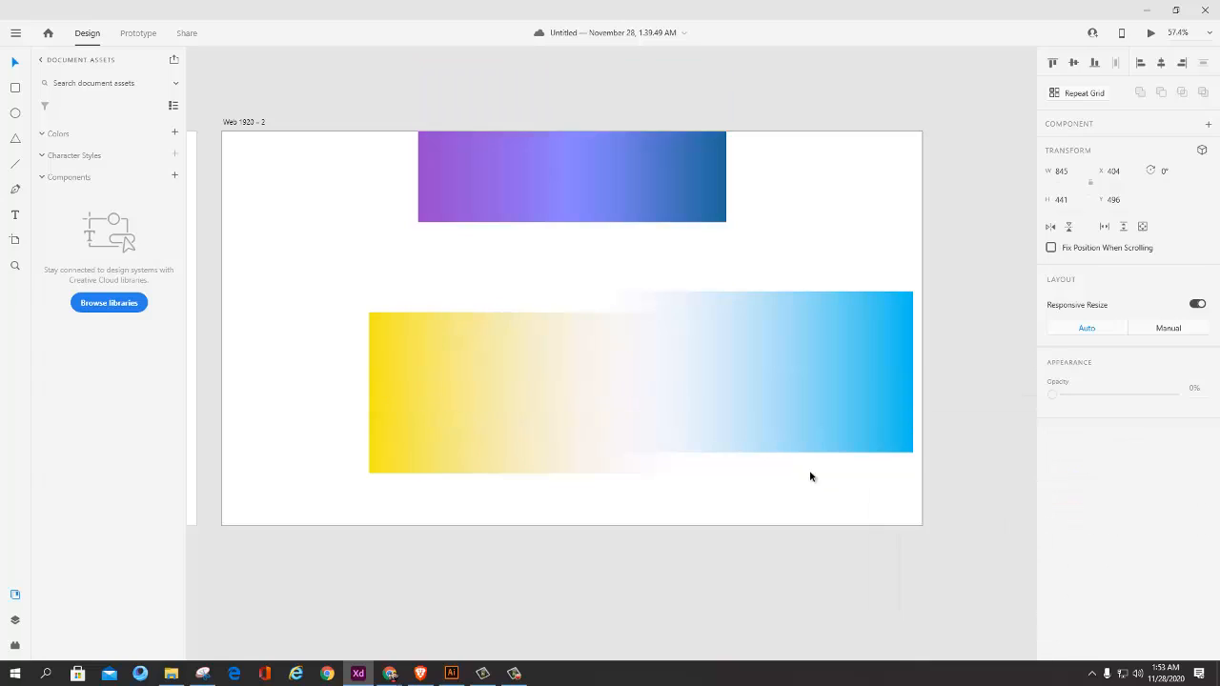
Step: Align the yellow and blue fading rectangles by their vertical middles and horizontal centers to stack them exactly
left_click(733, 438)
left_click(575, 422, "shift")
left_click(1075, 64)
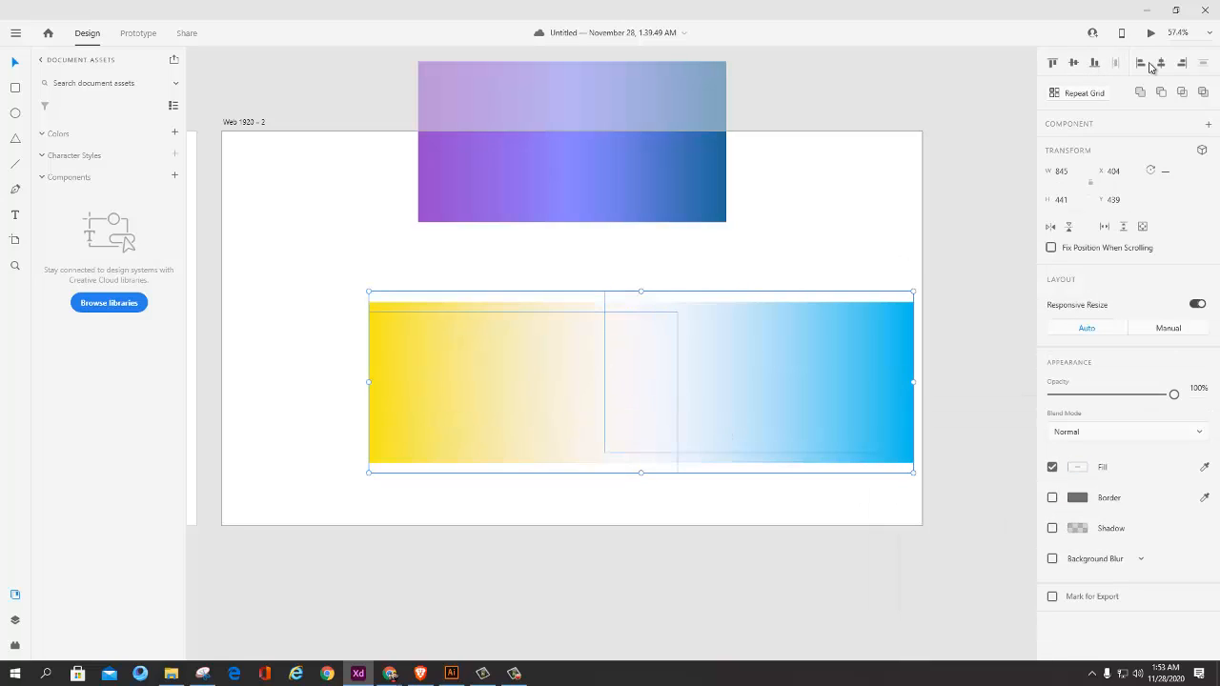
left_click(1159, 65)
left_click(712, 502)
Step: Examine how the yellow and blue fades blend across the middle of the stacked rectangles
scroll(678, 467, "up", 6)
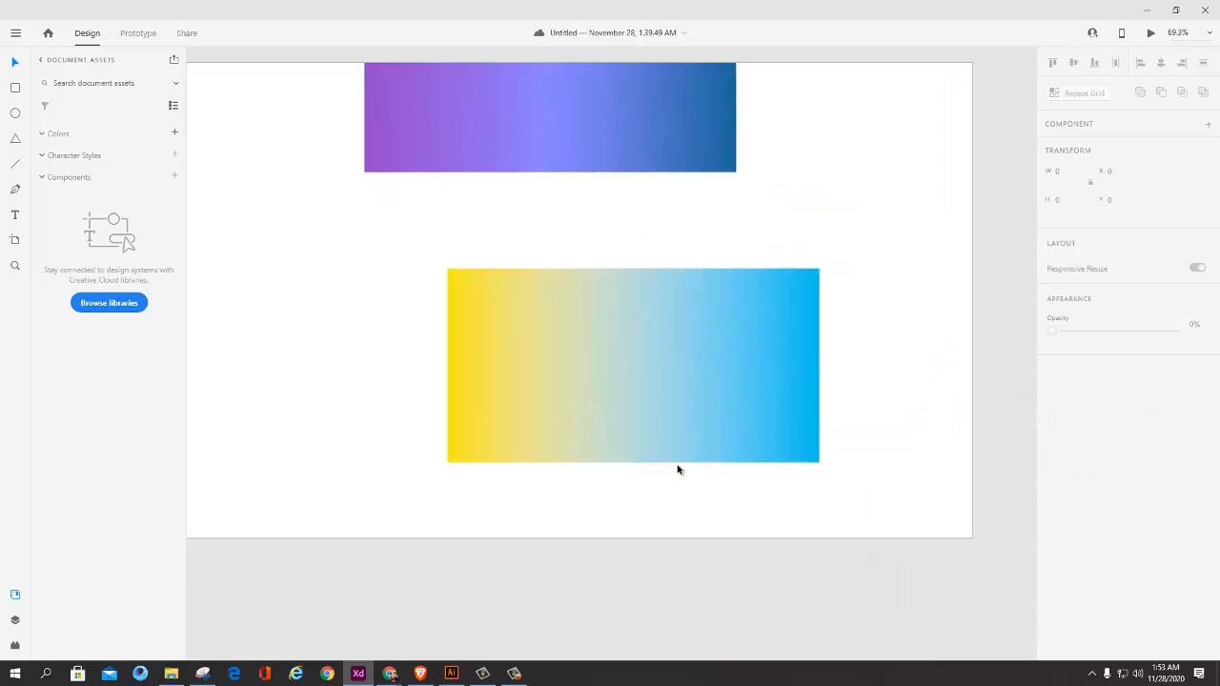
scroll(630, 327, "down", 6)
scroll(667, 324, "up", 2)
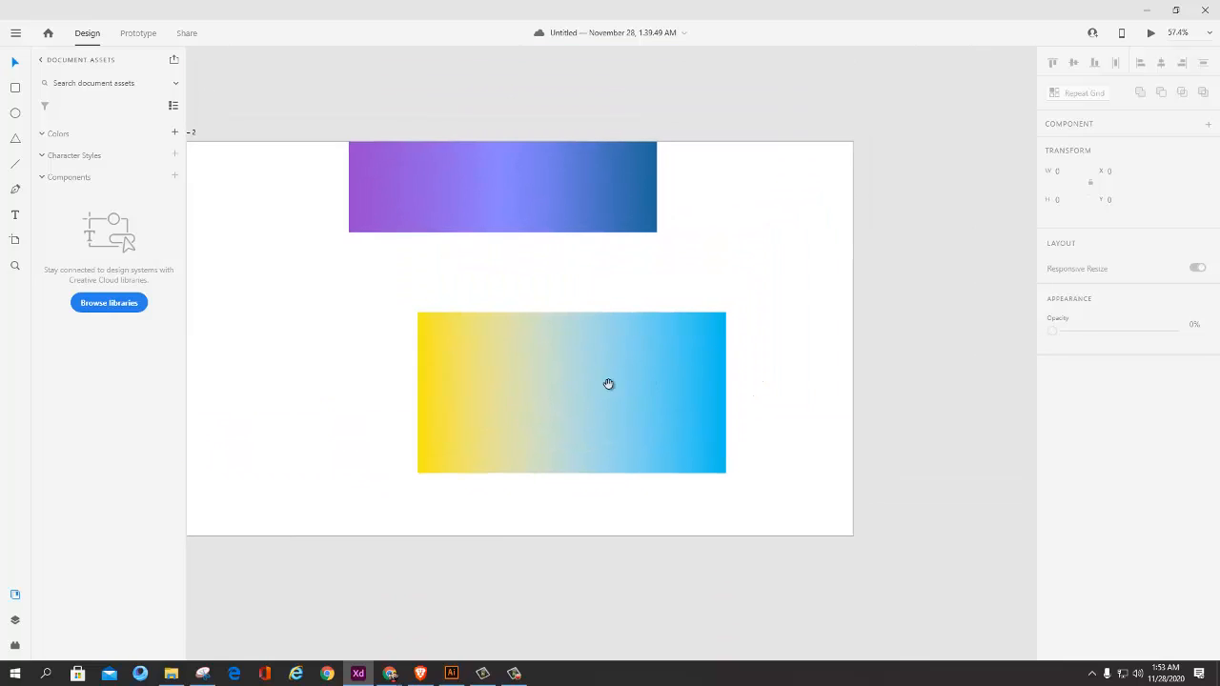
scroll(625, 403, "up", 4)
scroll(625, 403, "down", 4)
left_click(534, 359)
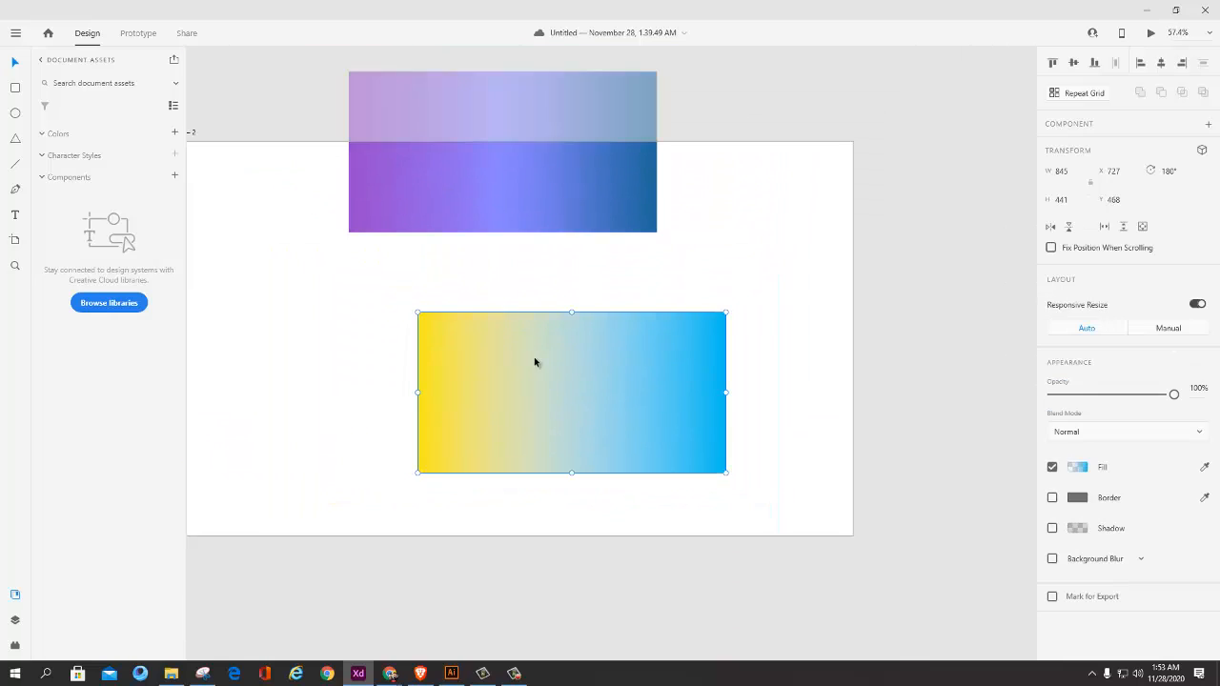
left_click(757, 341)
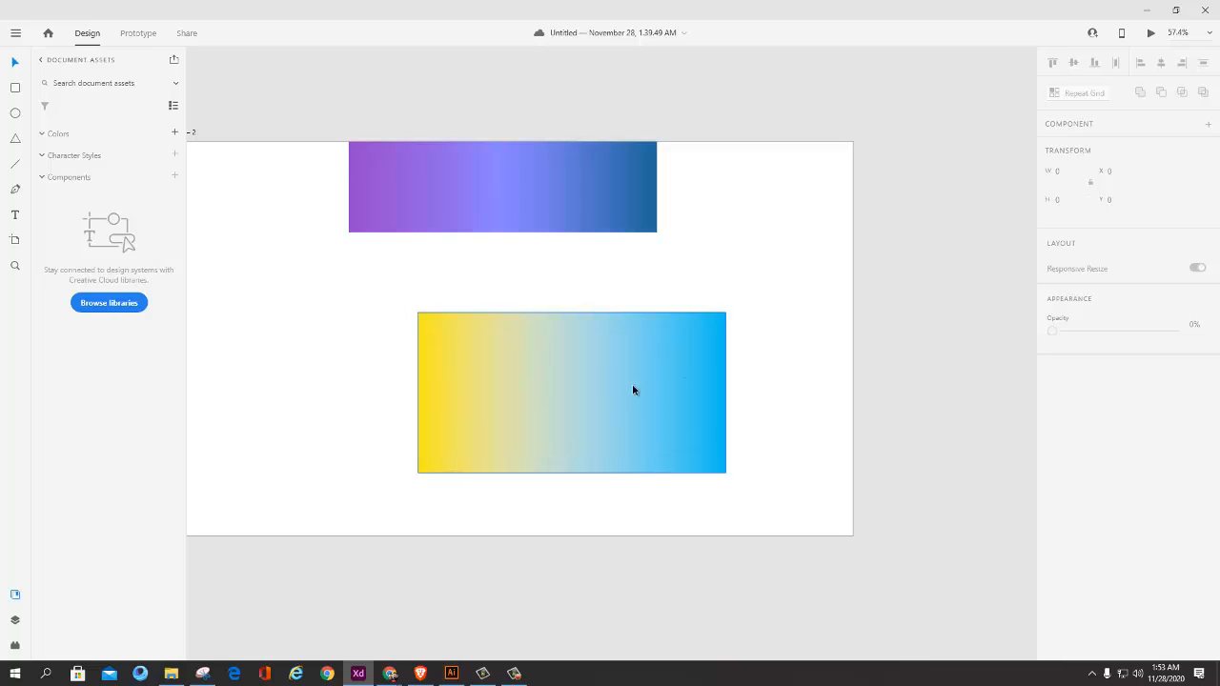
scroll(615, 388, "up", 2)
scroll(615, 388, "down", 3)
Step: Move the purple-to-blue rectangle fully onto the artboard at about X 727, Y 9, and minimize the Snipping Tool window
left_click_drag(528, 217, 584, 268)
left_click(614, 329)
left_click(614, 327)
key("alt+Tab")
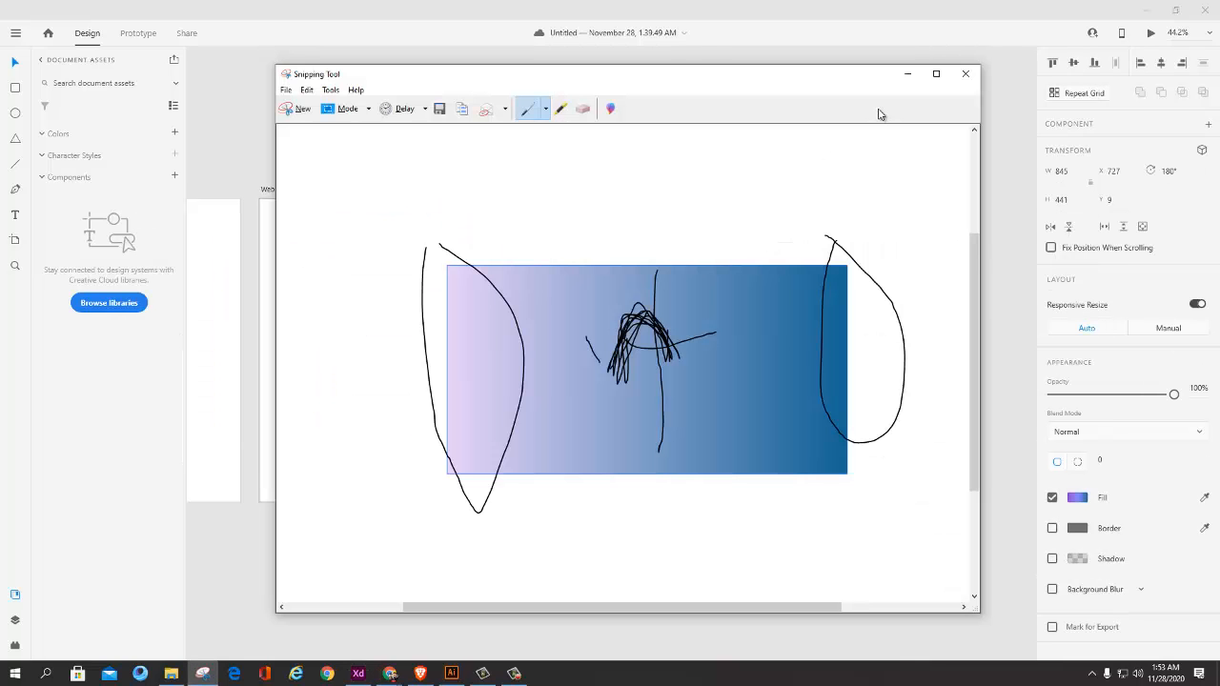
left_click(908, 73)
Step: Move the purple-to-blue rectangle together with the blue fading rectangle to about X 397, Y 18, and deselect them
scroll(740, 380, "down", 4)
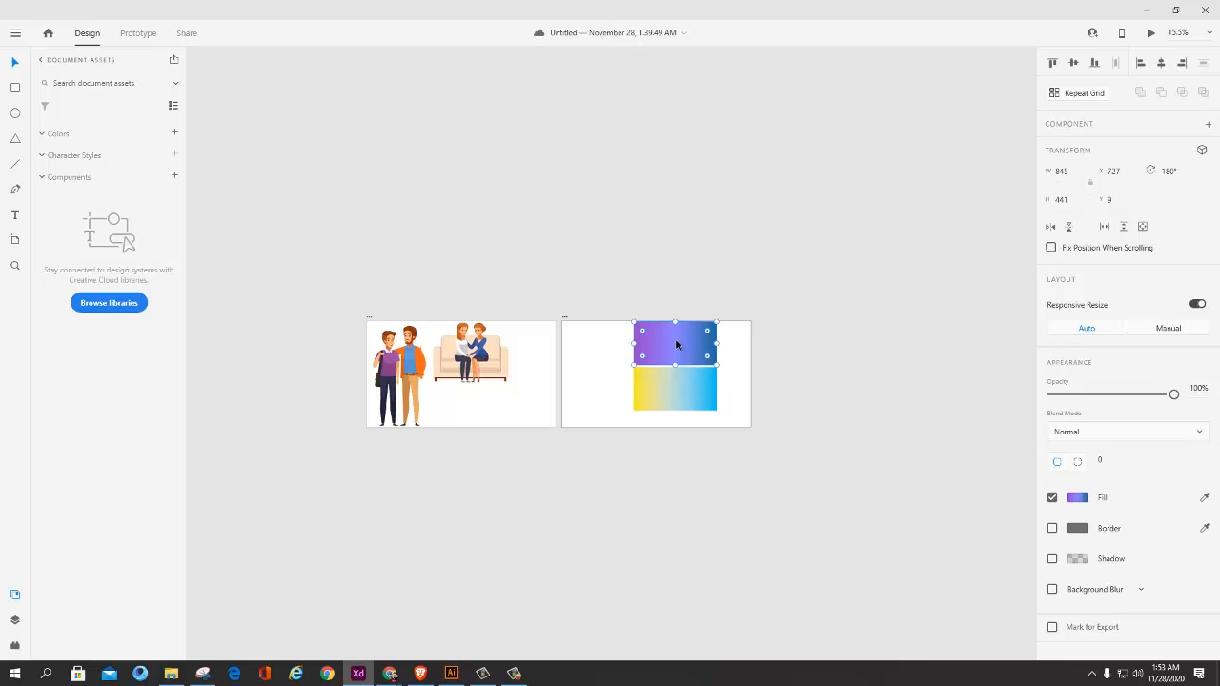
left_click_drag(640, 347, 607, 349)
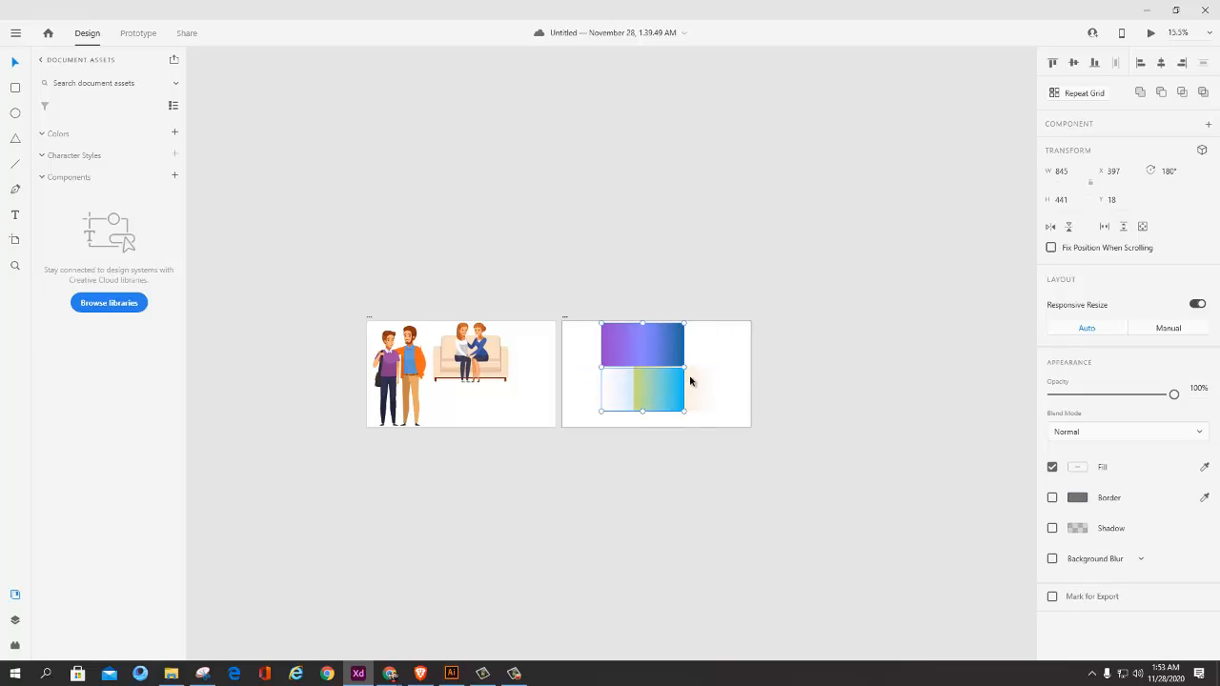
left_click(741, 391)
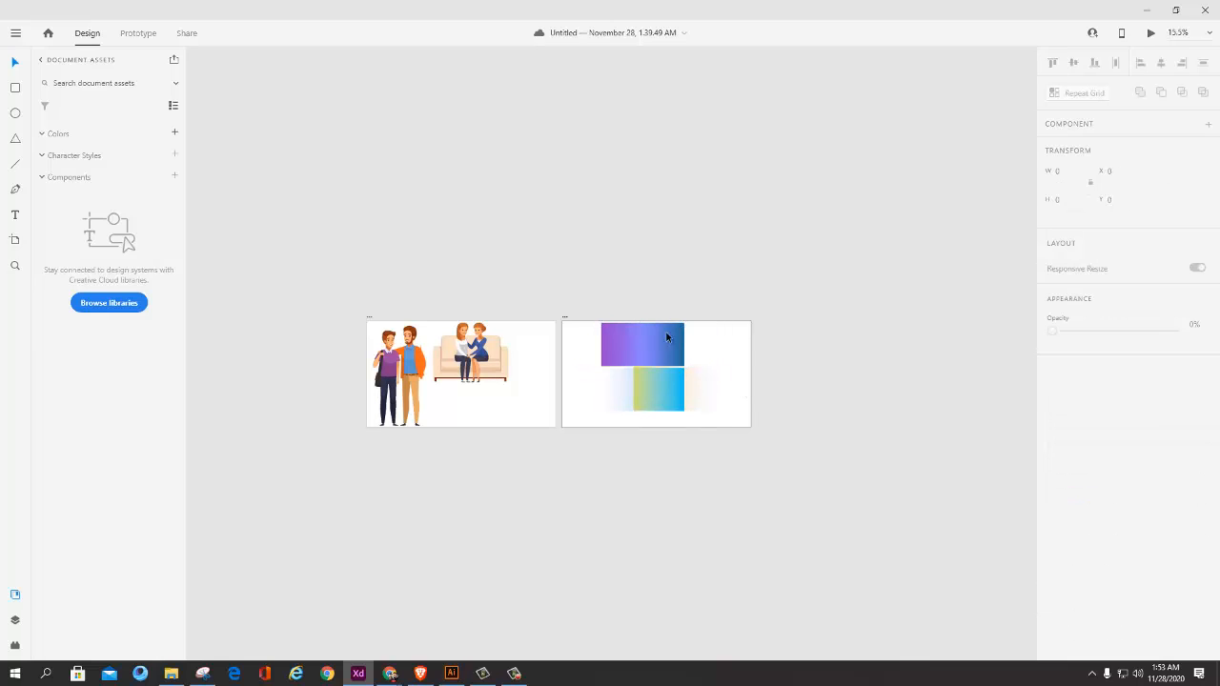
Step: Add a blank 1920 by 1080 artboard beside the one holding the gradient rectangles
left_click(564, 317)
left_click(21, 239)
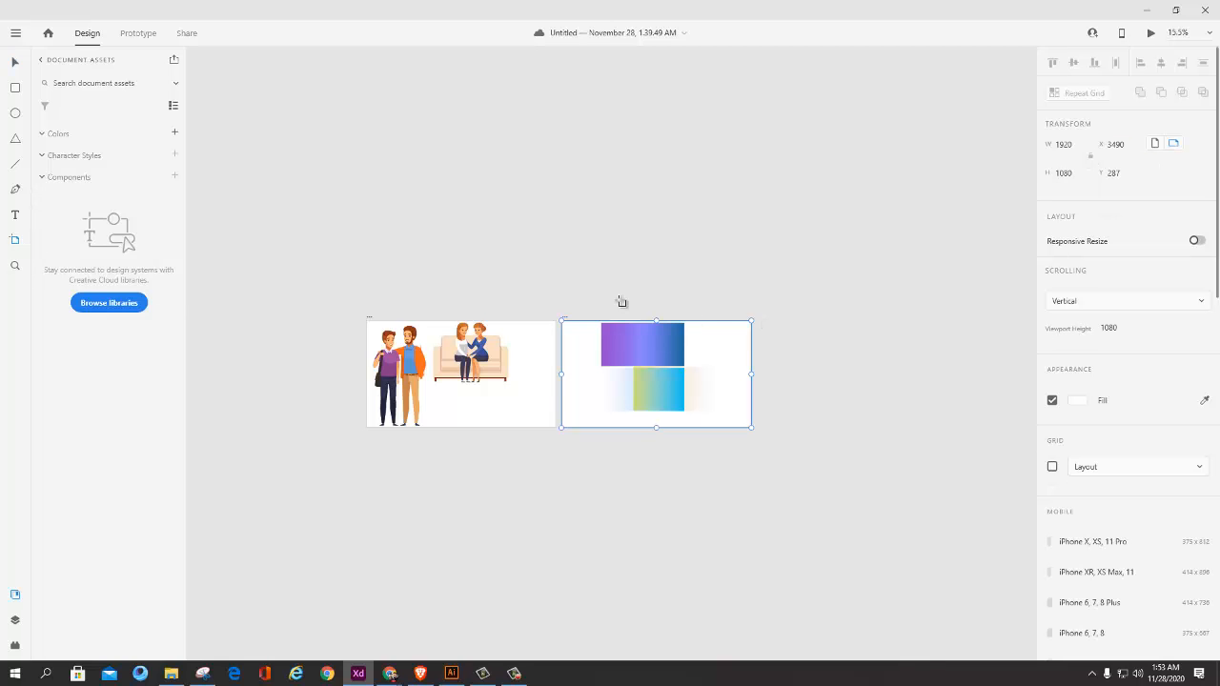
left_click(844, 364)
scroll(857, 395, "up", 3, "ctrl")
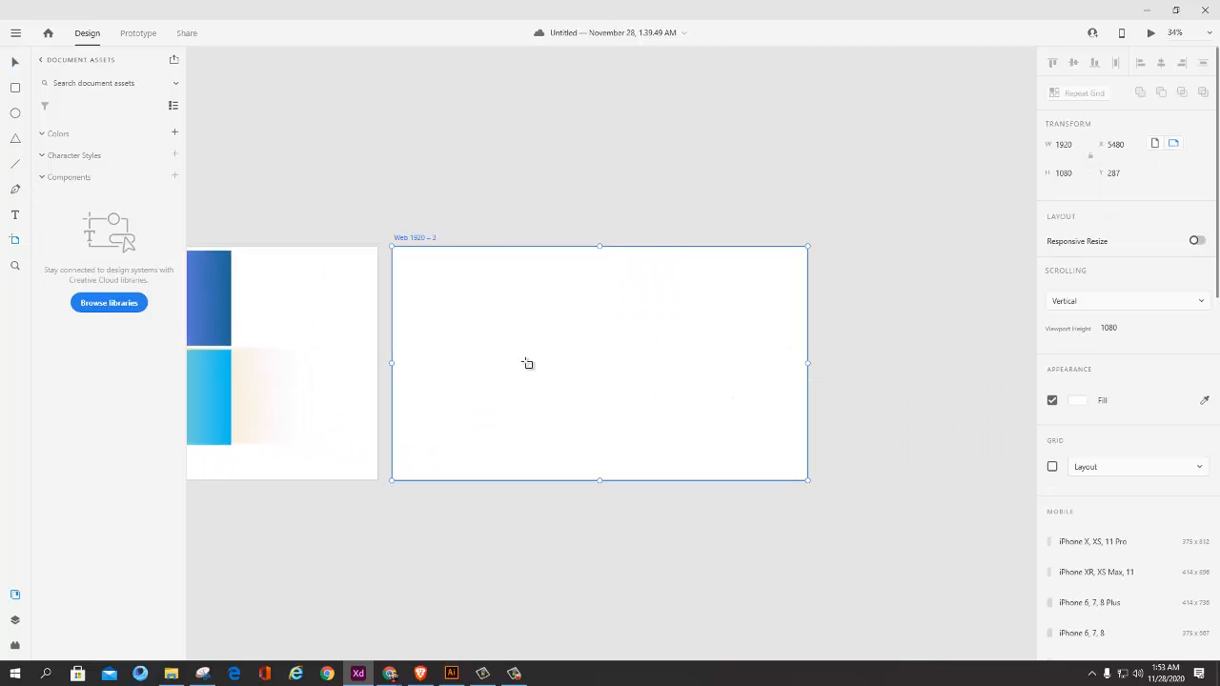
Step: Draw a rectangle about 1024 by 559 on the blank artboard and move it to about X 466, Y 261
key("v")
left_click(14, 87)
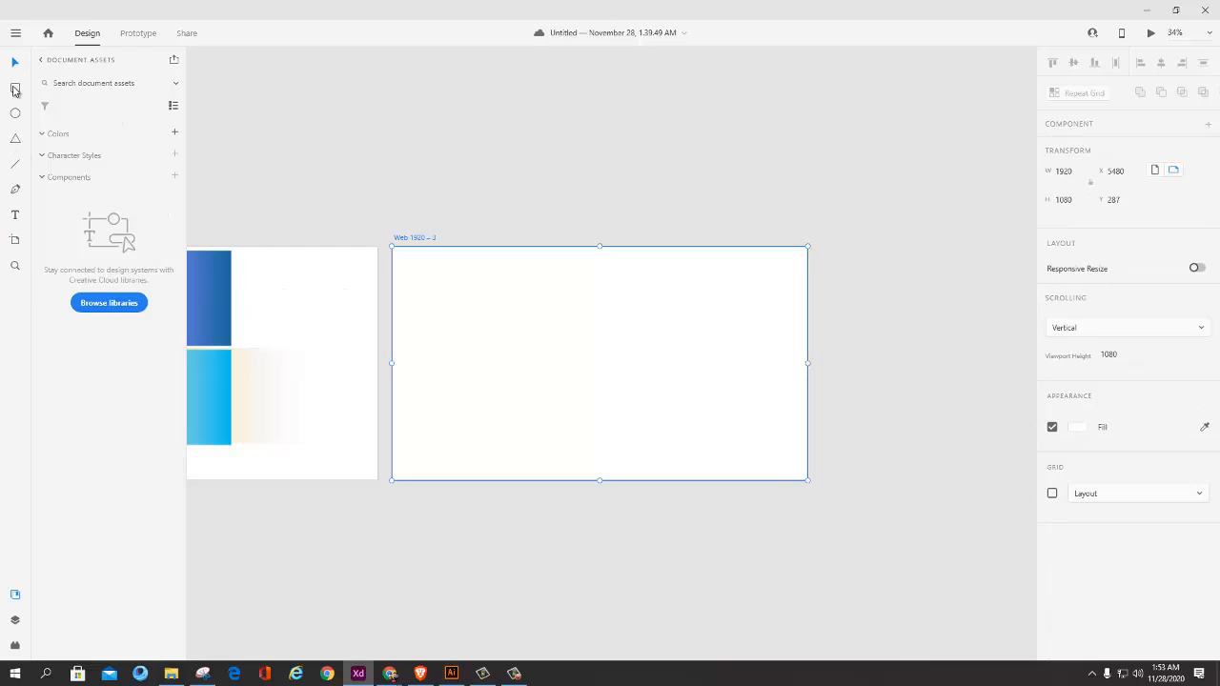
mouse_move(488, 315)
left_mouse_down()
mouse_move(633, 426)
mouse_move(707, 433)
left_mouse_up()
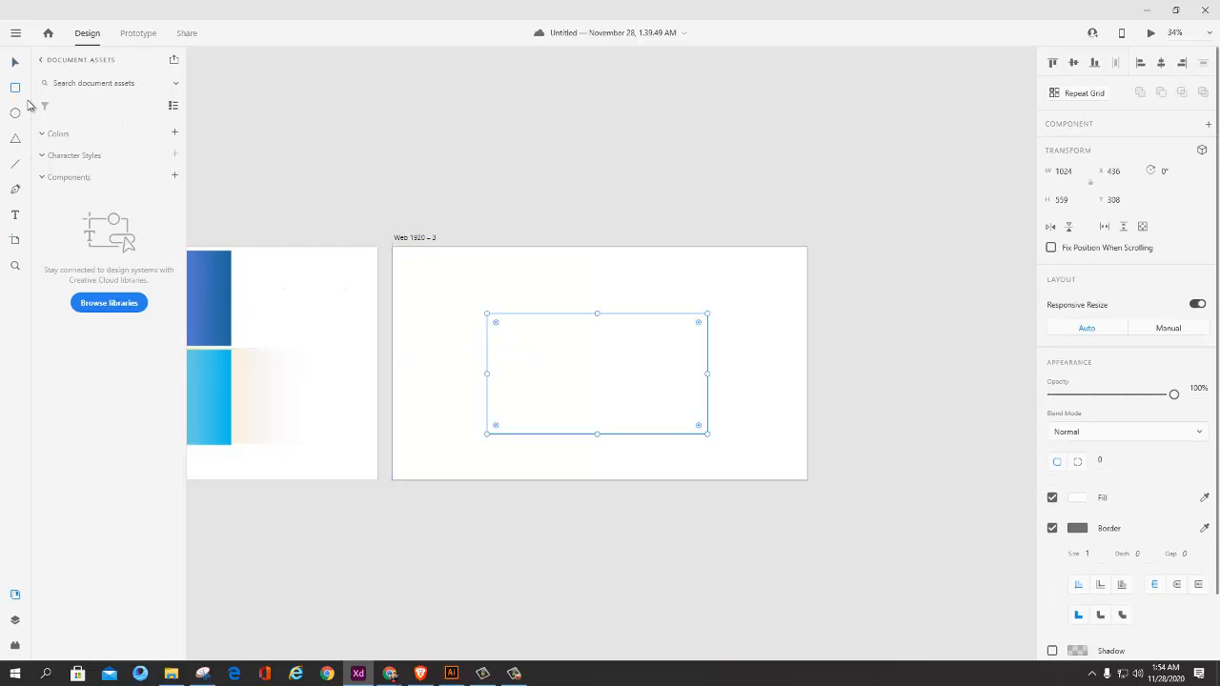
mouse_move(624, 397)
left_mouse_down()
mouse_move(610, 398)
mouse_move(631, 388)
left_mouse_up()
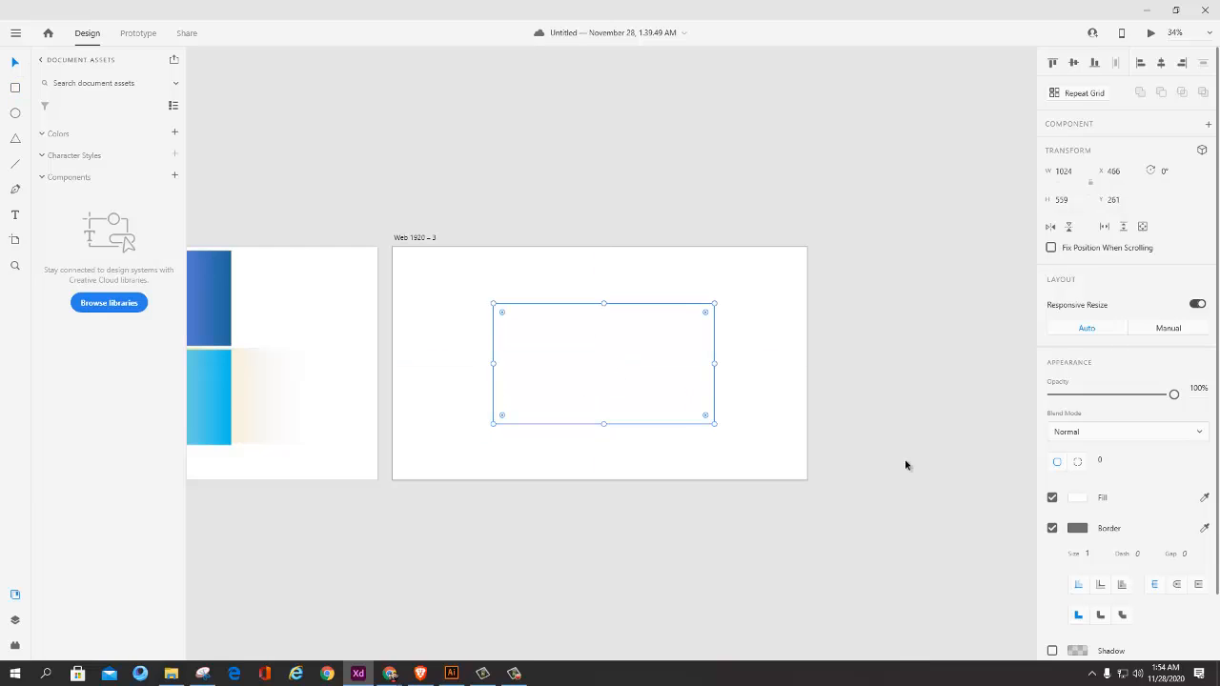
Step: Fill the new rectangle with bright red #F61818 and turn off its border
left_click(1077, 497)
left_click_drag(931, 474, 987, 422)
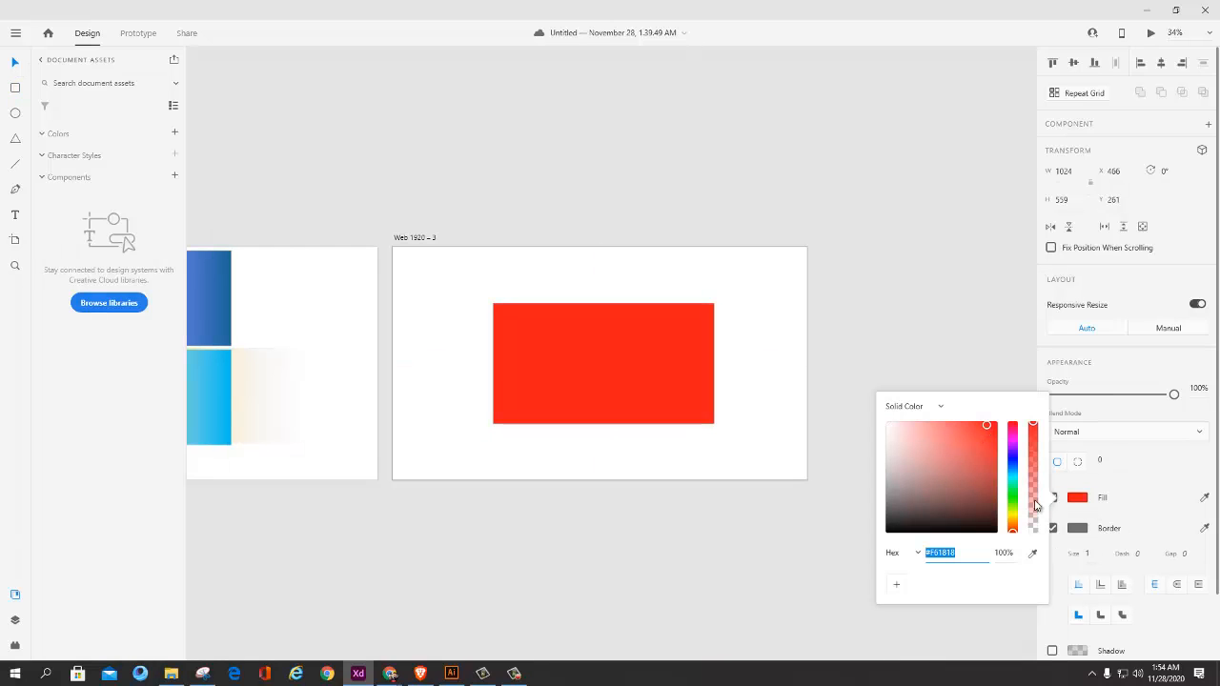
left_click(1063, 532)
left_click(1056, 526)
Step: Change the red rectangle's fill type from solid color to Radial Gradient
left_click(1077, 497)
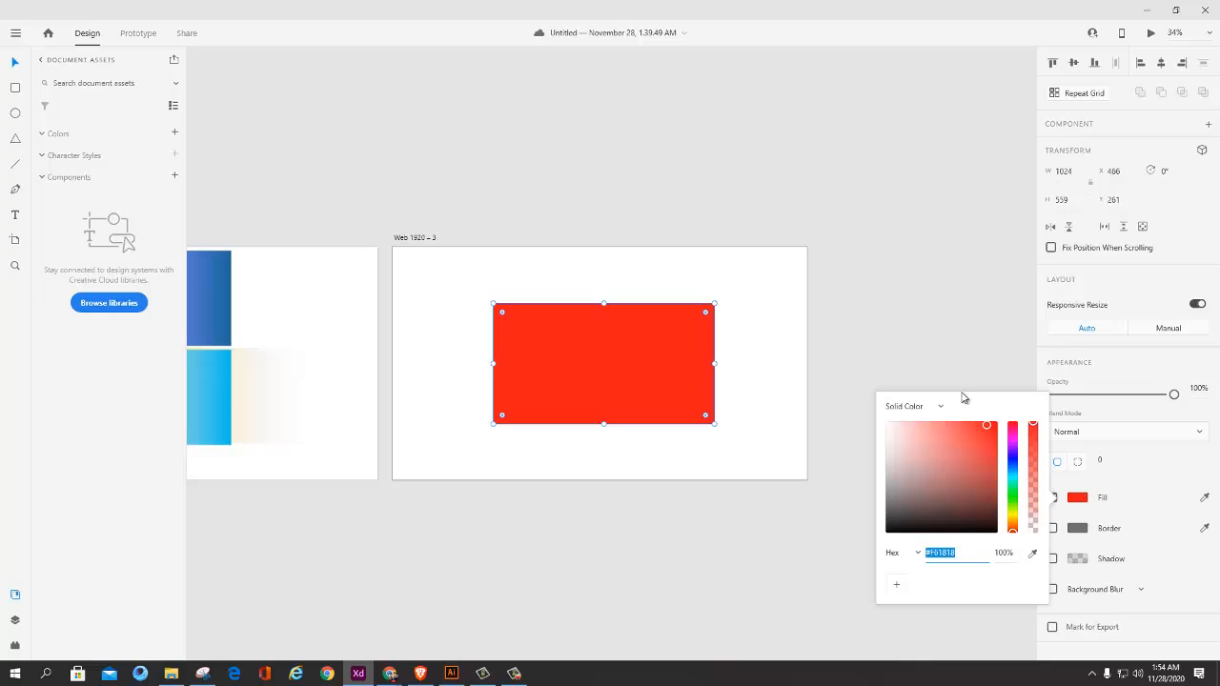
left_click(932, 409)
left_click(923, 457)
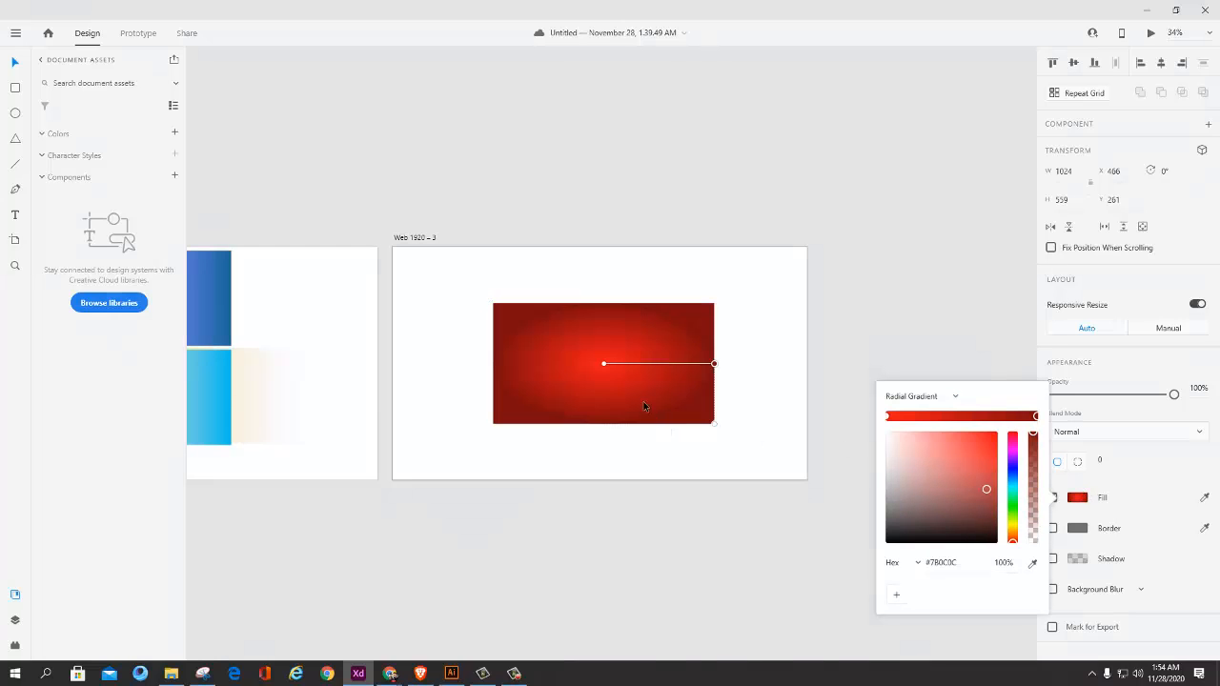
scroll(600, 409, "up", 5)
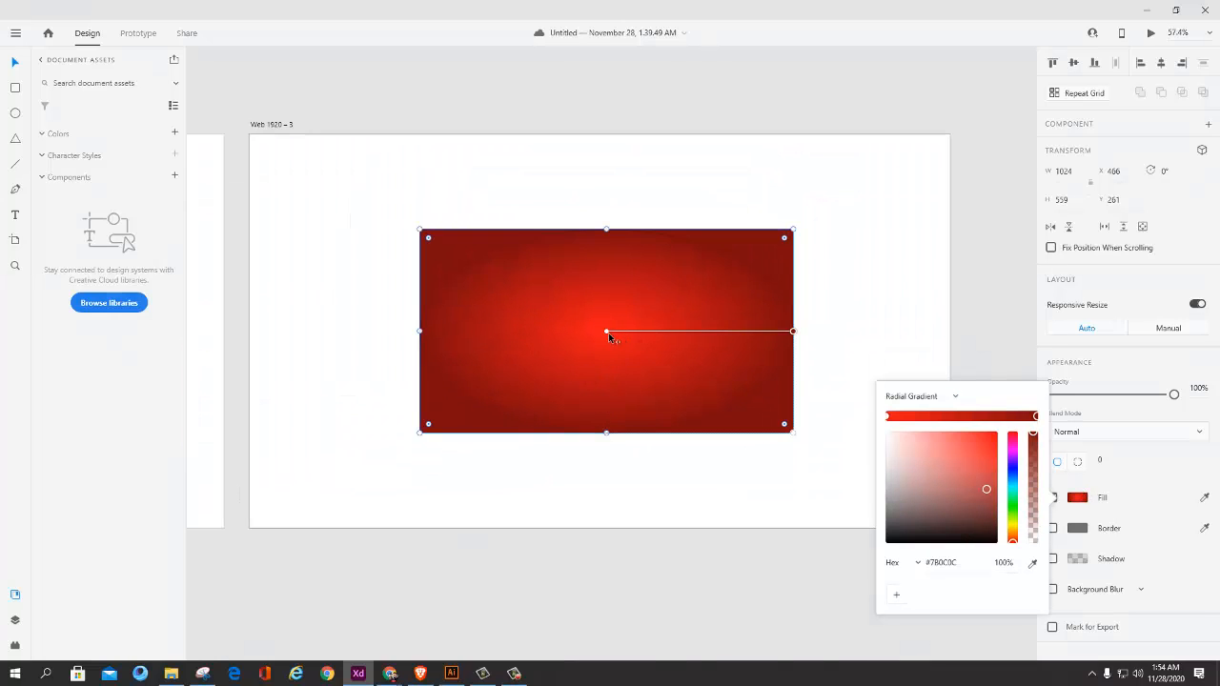
Step: Examine the radial gradient's center and outer color stops on the rectangle and in its fill settings
left_click(936, 402)
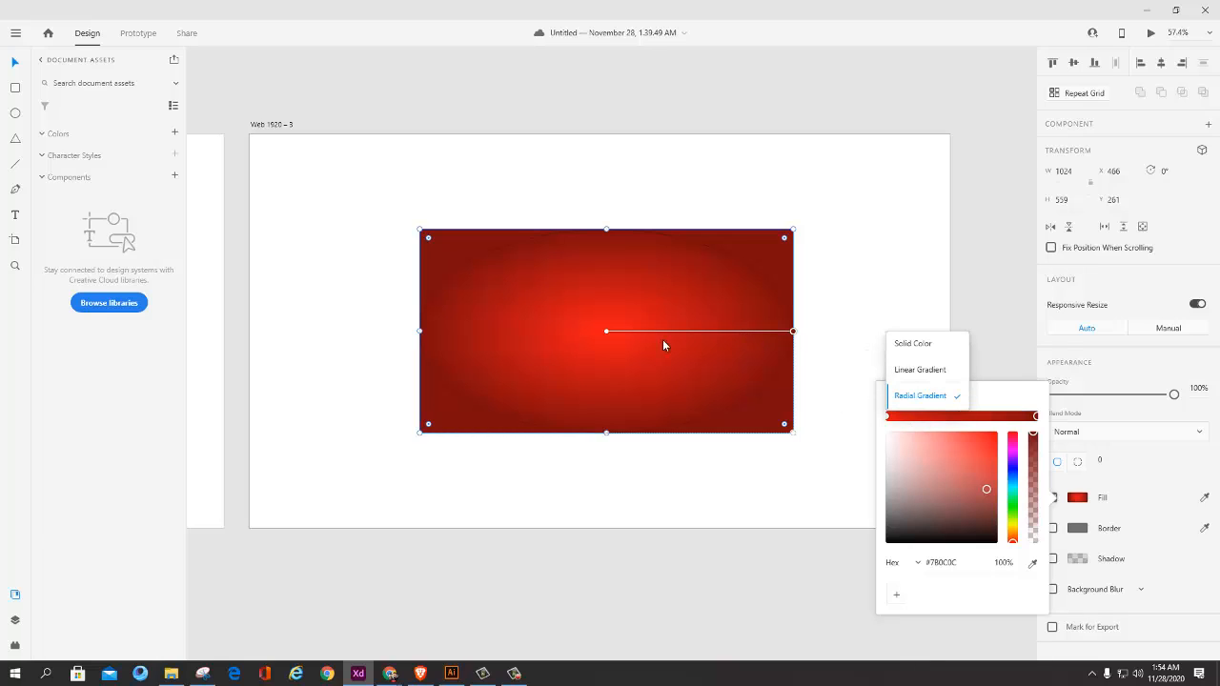
left_click(605, 331)
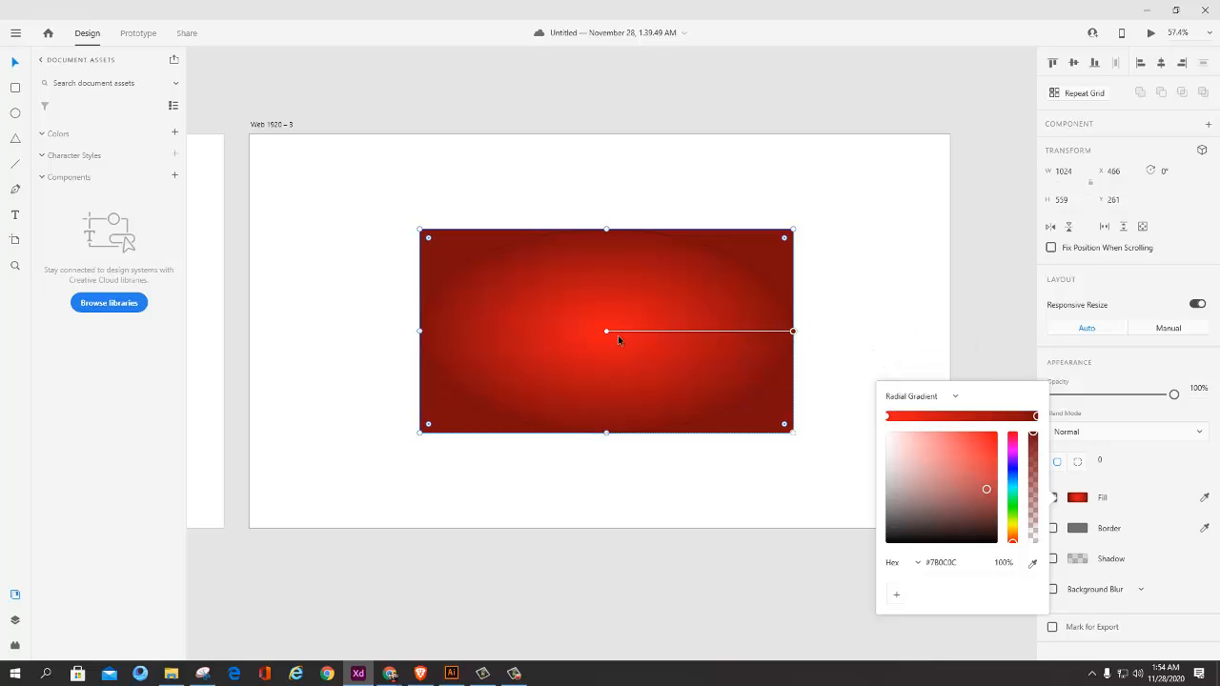
left_click(606, 331)
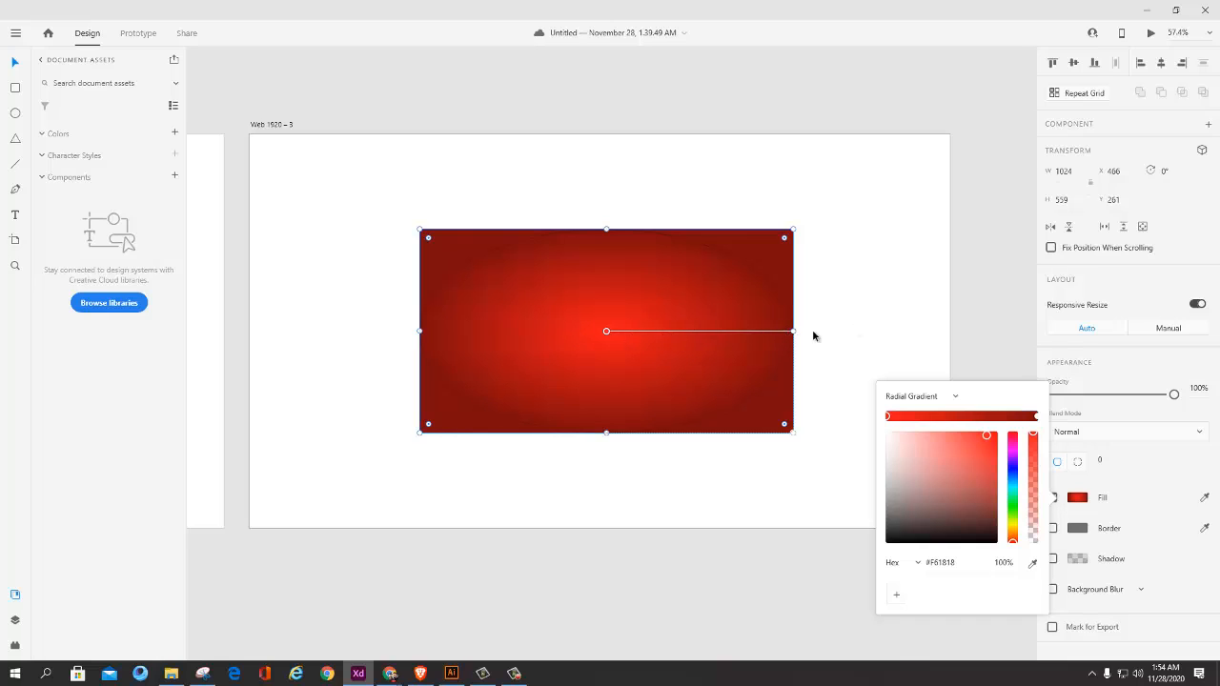
mouse_move(795, 331)
left_mouse_down()
mouse_move(779, 270)
mouse_move(526, 265)
mouse_move(419, 367)
mouse_move(430, 302)
mouse_move(511, 386)
mouse_move(330, 331)
mouse_move(524, 468)
mouse_move(632, 349)
mouse_move(695, 330)
mouse_move(793, 334)
left_mouse_up()
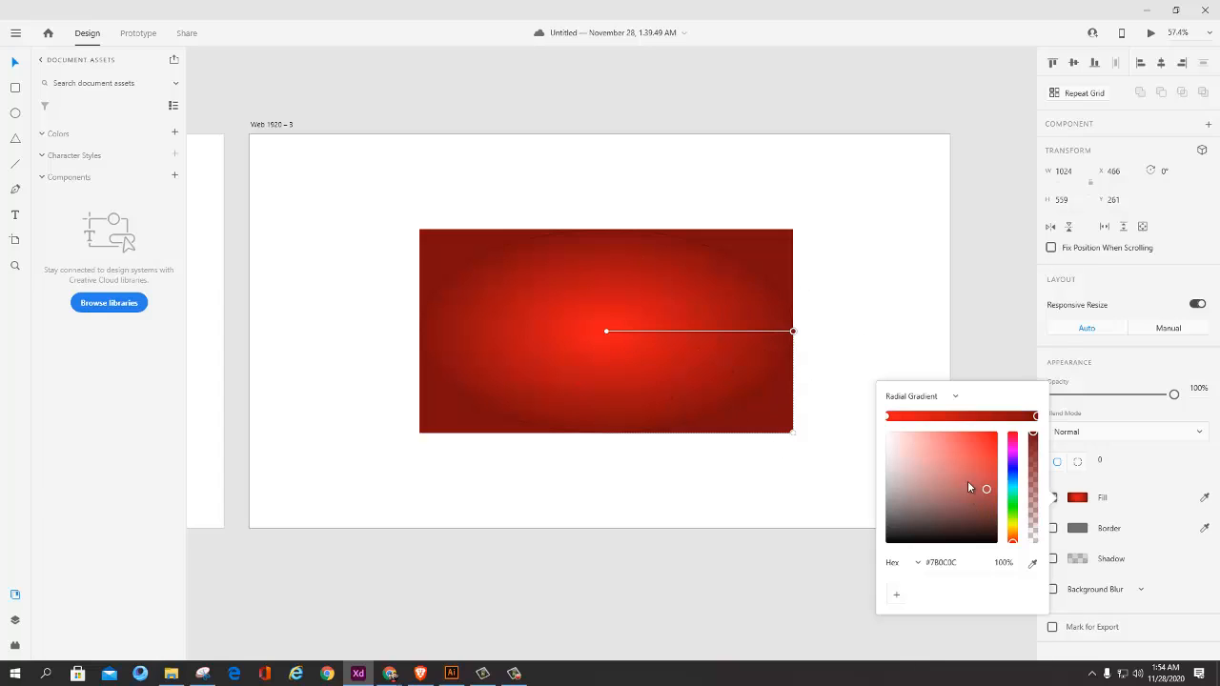
left_click(887, 418)
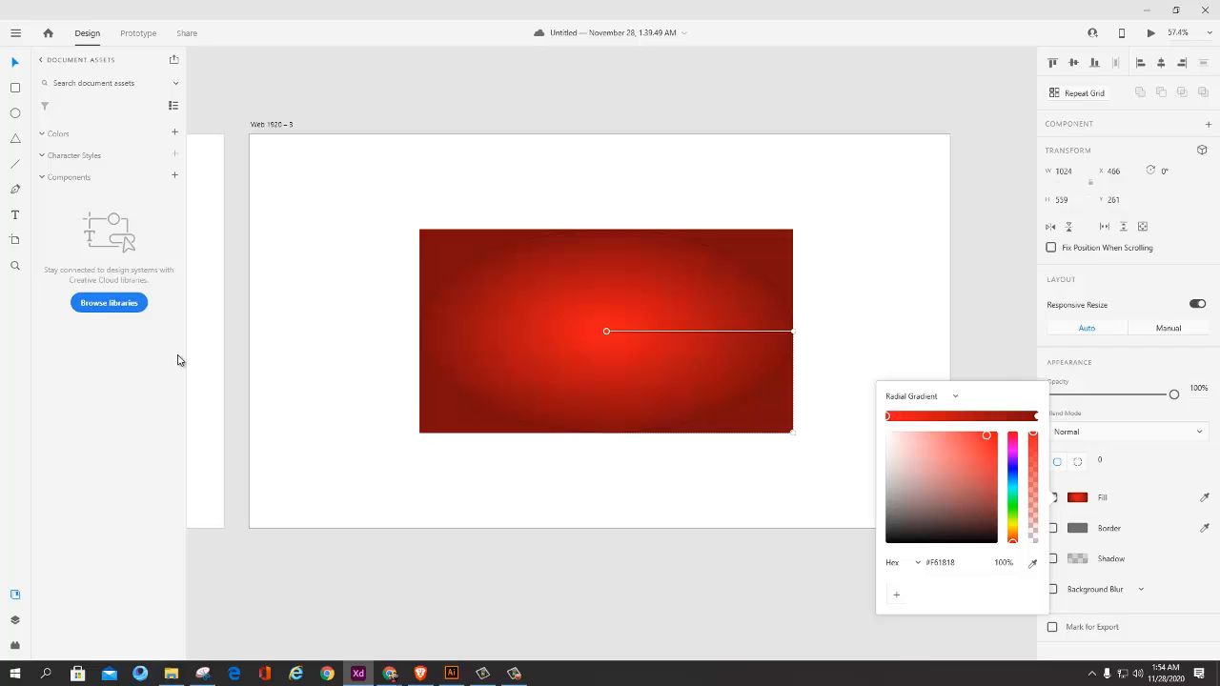
left_click(15, 112)
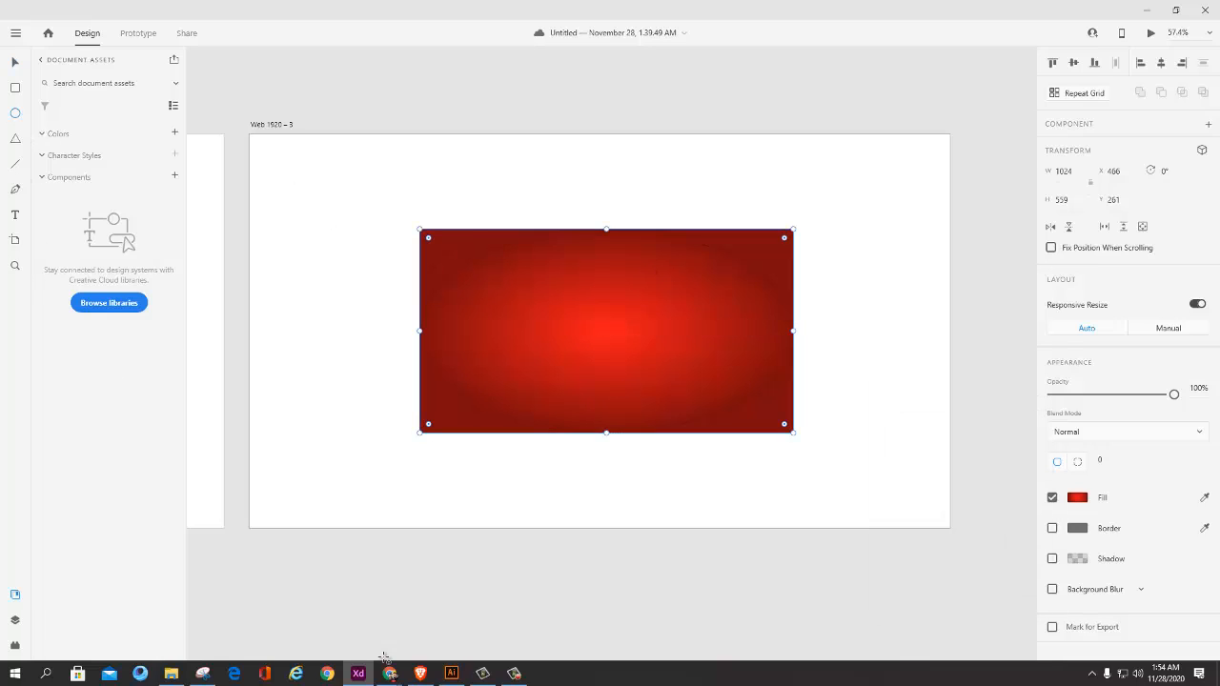
left_click(15, 64)
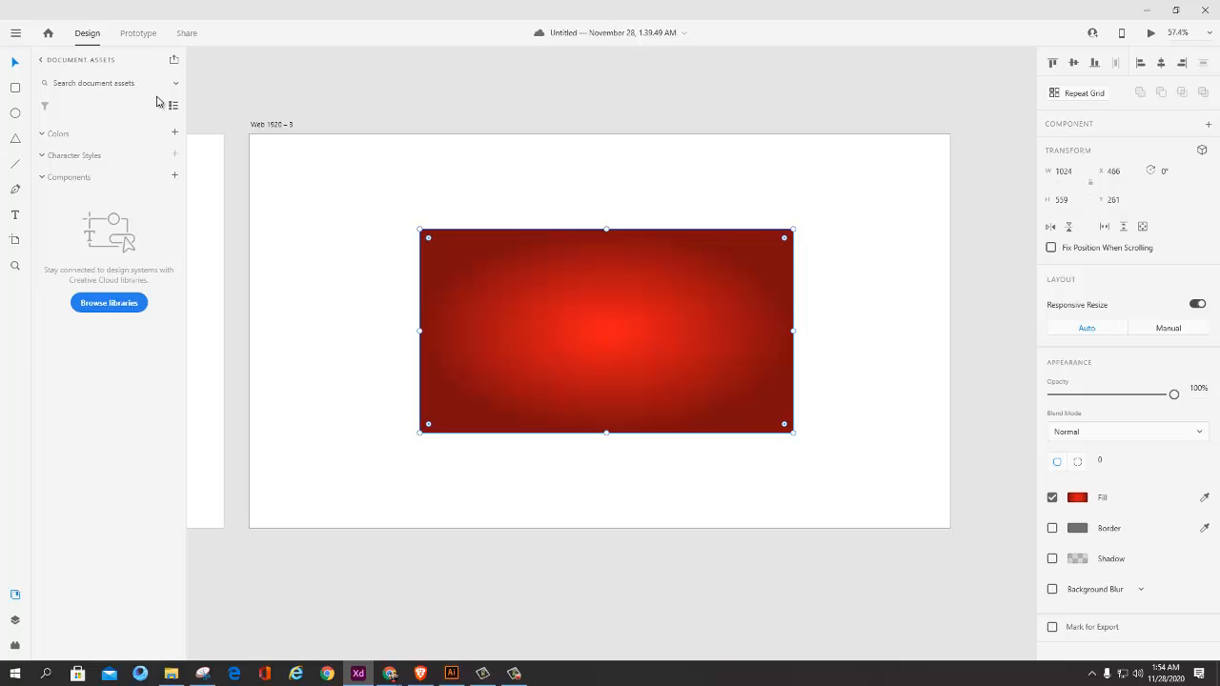
left_click(1075, 498)
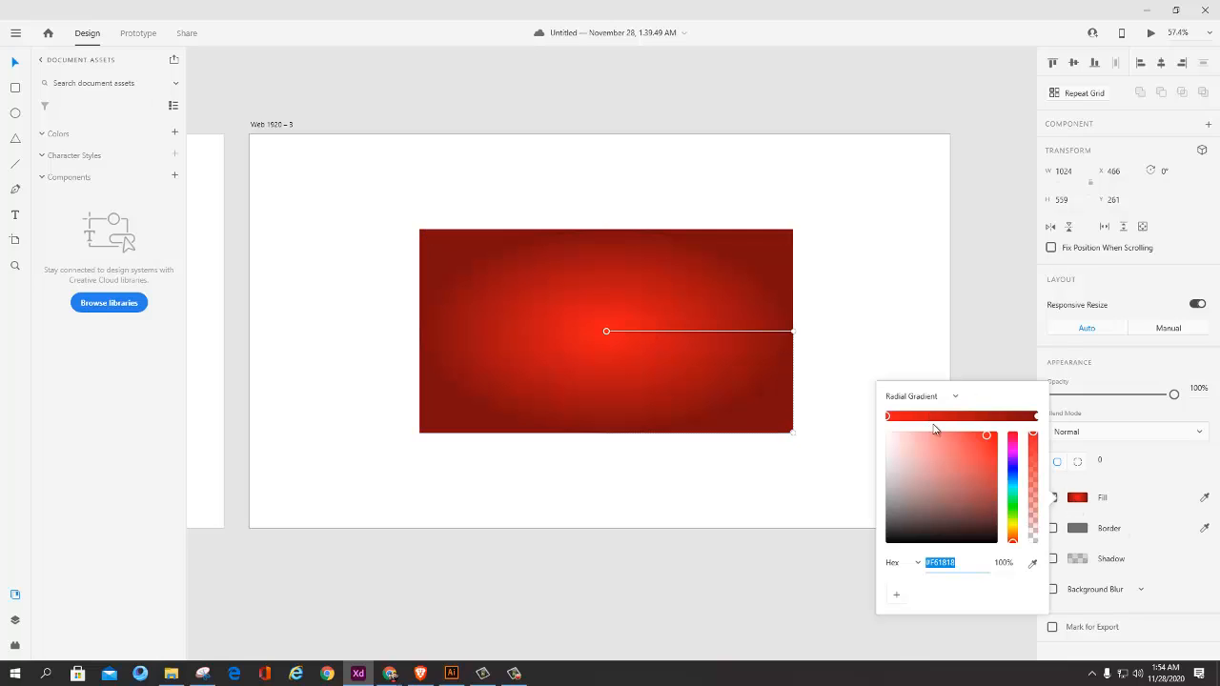
Step: Capture the radial-gradient rectangle in Snipping Tool and sketch arrows from its dark outer stop toward its light center
left_click(390, 673)
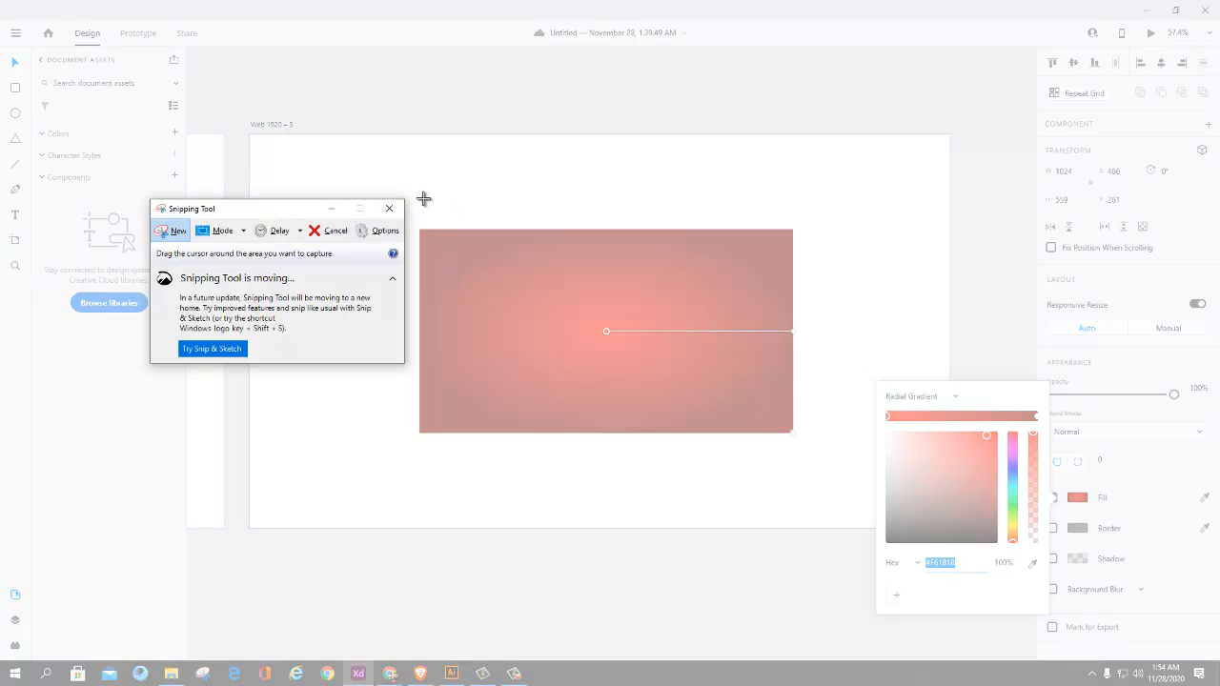
left_click_drag(408, 196, 840, 491)
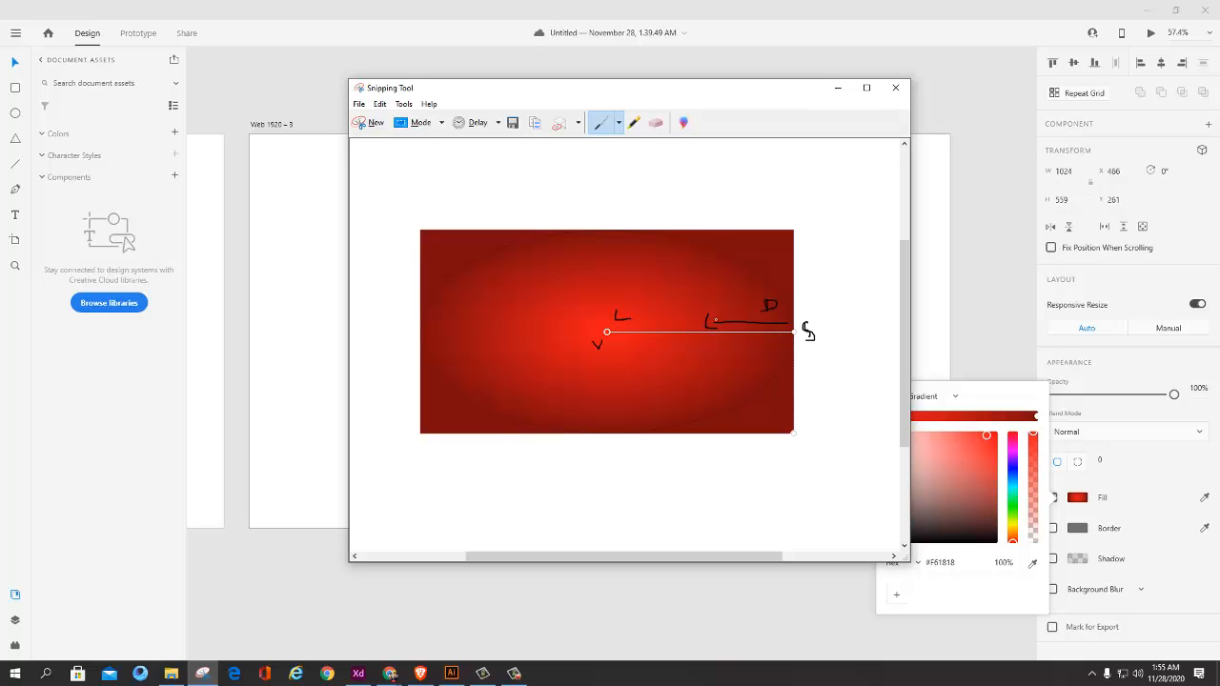
left_click_drag(747, 324, 667, 325)
left_click(837, 88)
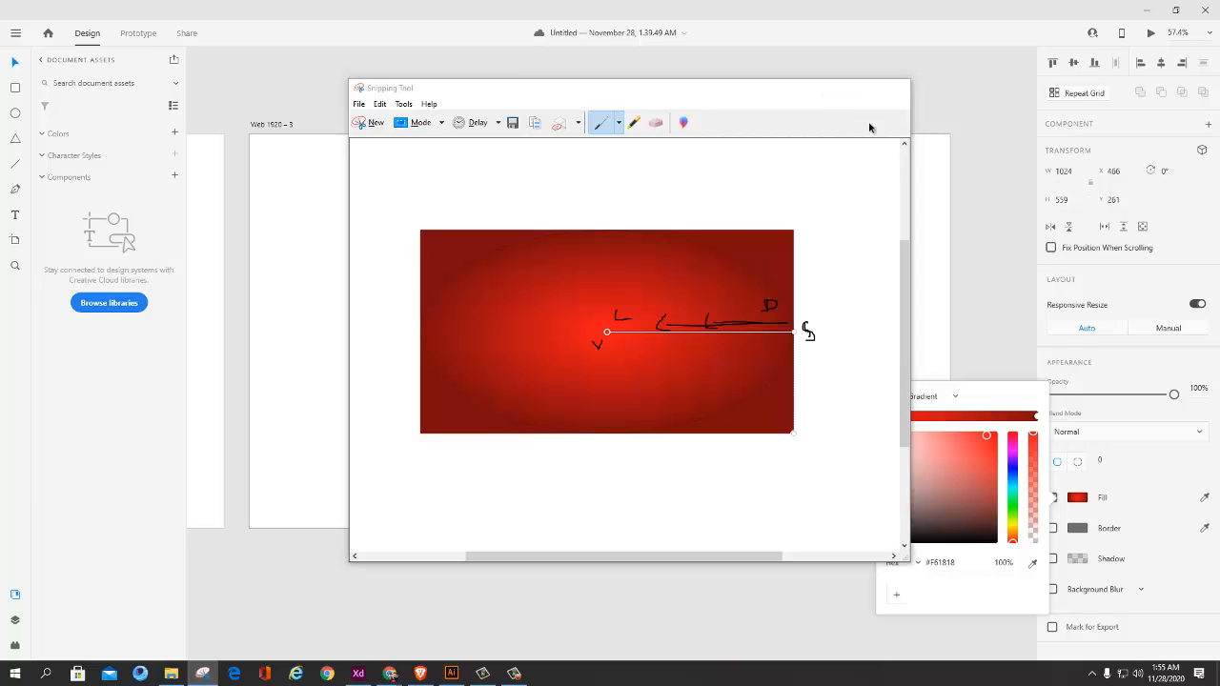
Step: In Adobe XD, recolor the radial gradient with dark #440202 at the center and #FF0606 outside, and move the rectangle to X 267, Y 285
left_click(794, 331)
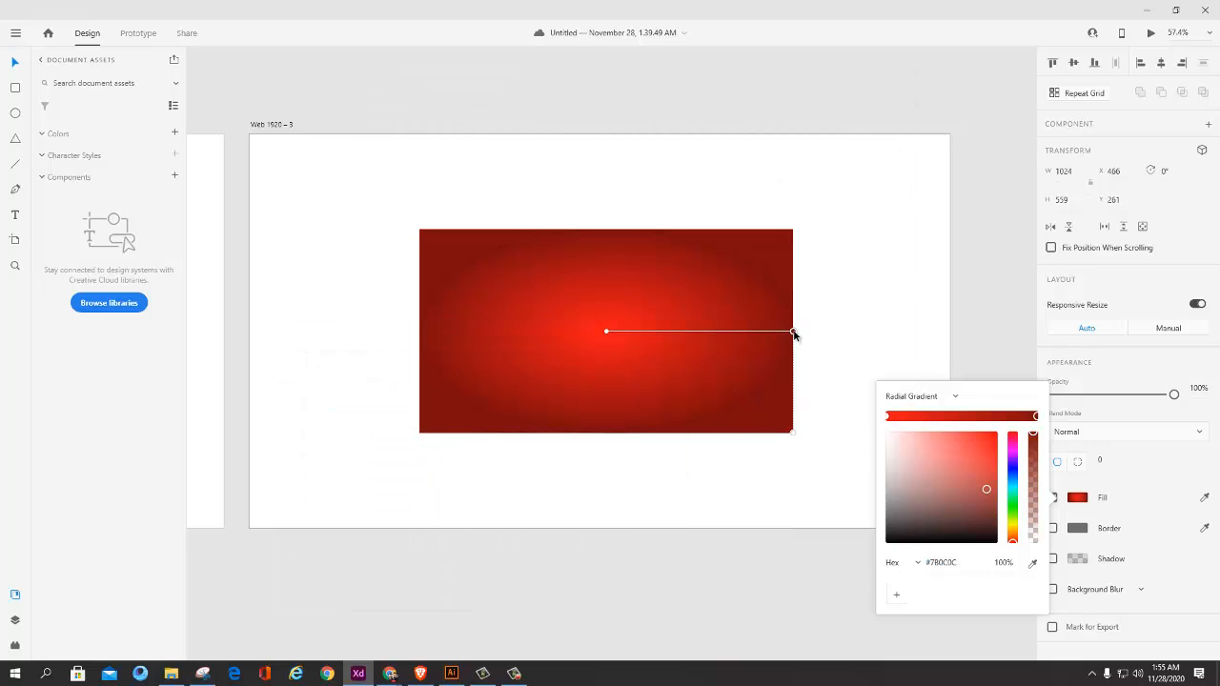
mouse_move(986, 489)
left_mouse_down()
mouse_move(986, 435)
mouse_move(994, 513)
left_mouse_up()
left_click(669, 495)
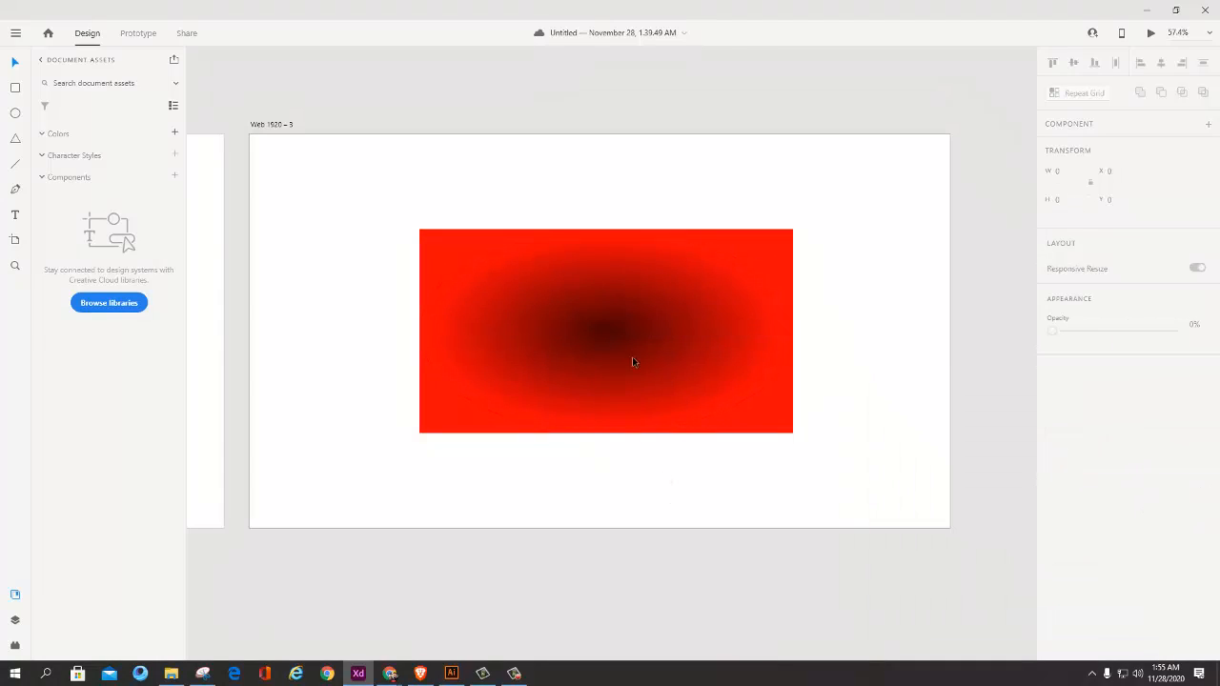
left_click(679, 339)
left_click_drag(678, 340, 642, 340)
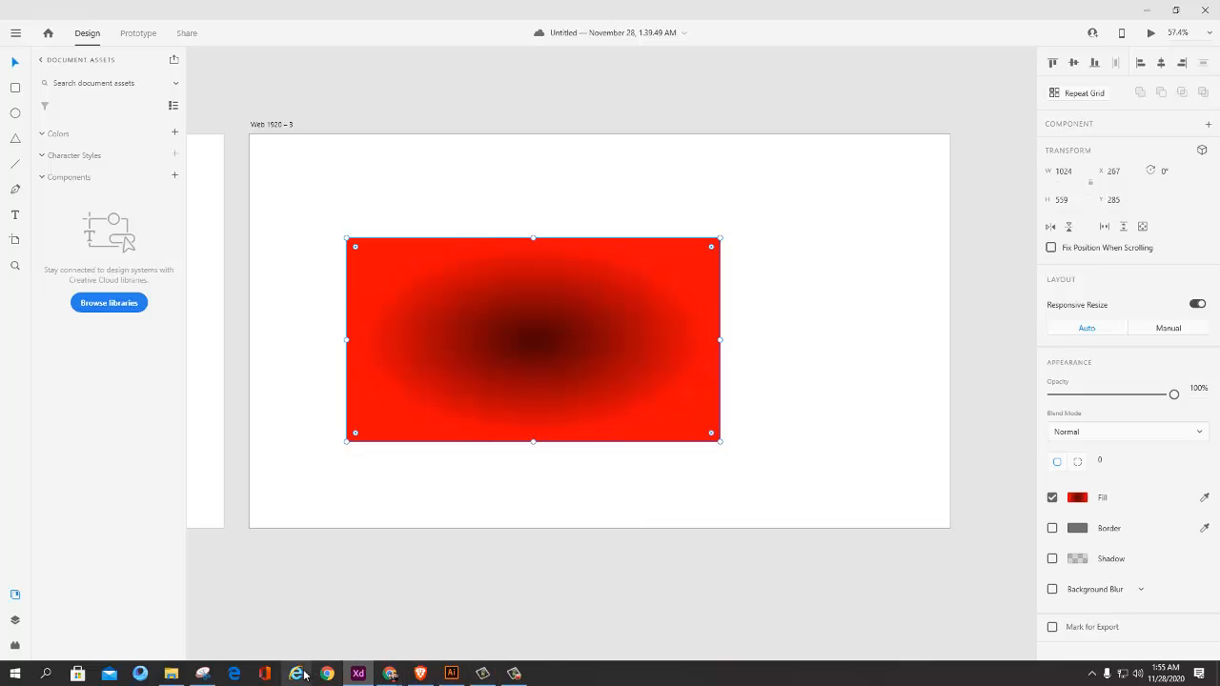
Step: Sketch strokes all around the captured gradient in Snipping Tool, pointing from the rectangle's edges toward the light center
left_click(202, 674)
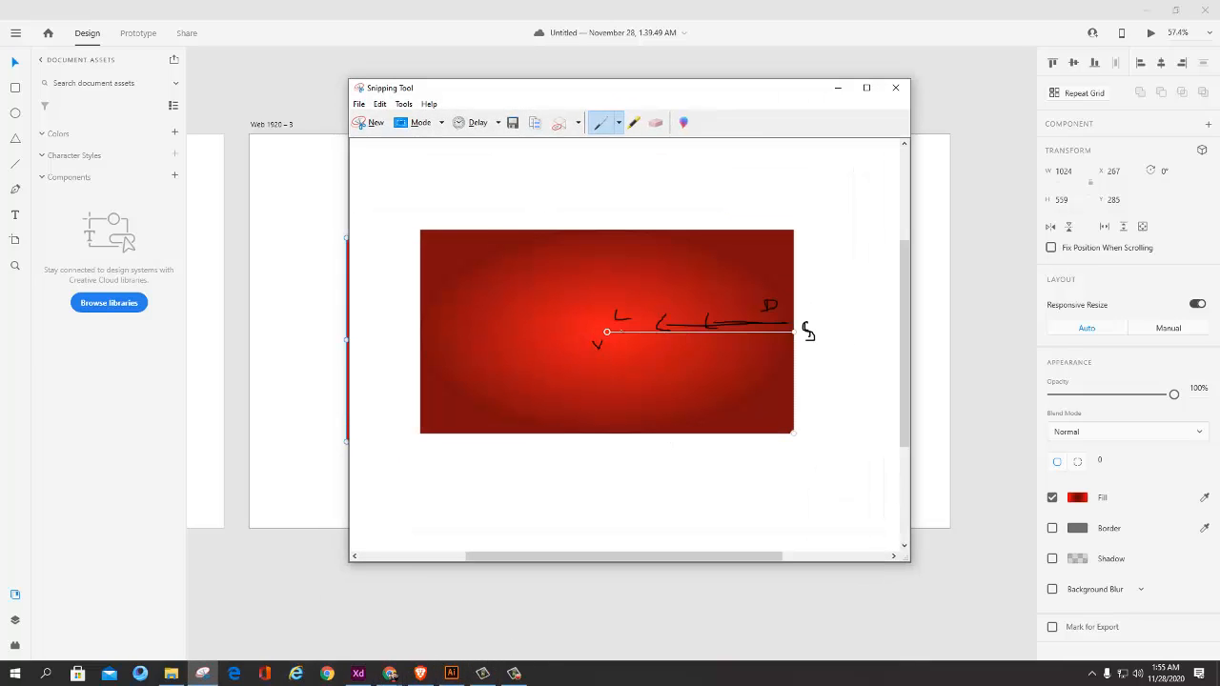
mouse_move(616, 314)
left_mouse_down()
mouse_move(748, 310)
mouse_move(667, 320)
mouse_move(734, 323)
mouse_move(591, 321)
left_mouse_up()
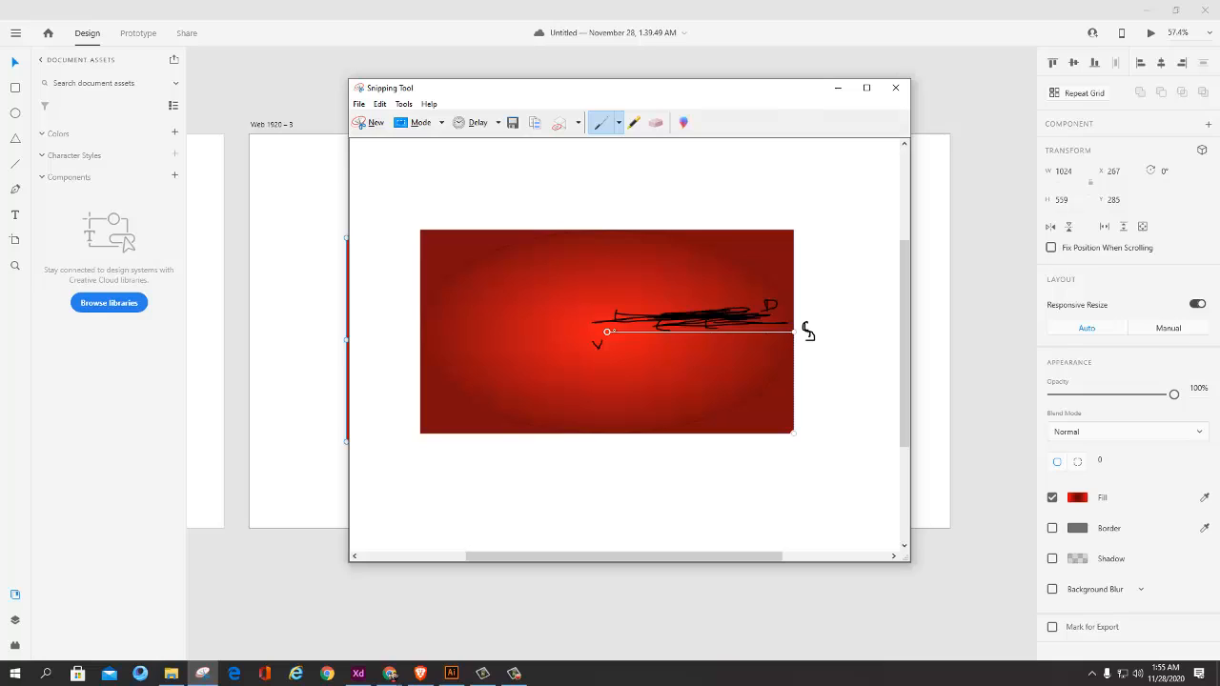
mouse_move(615, 329)
left_mouse_down()
mouse_move(780, 314)
mouse_move(614, 329)
mouse_move(729, 326)
mouse_move(782, 349)
left_mouse_up()
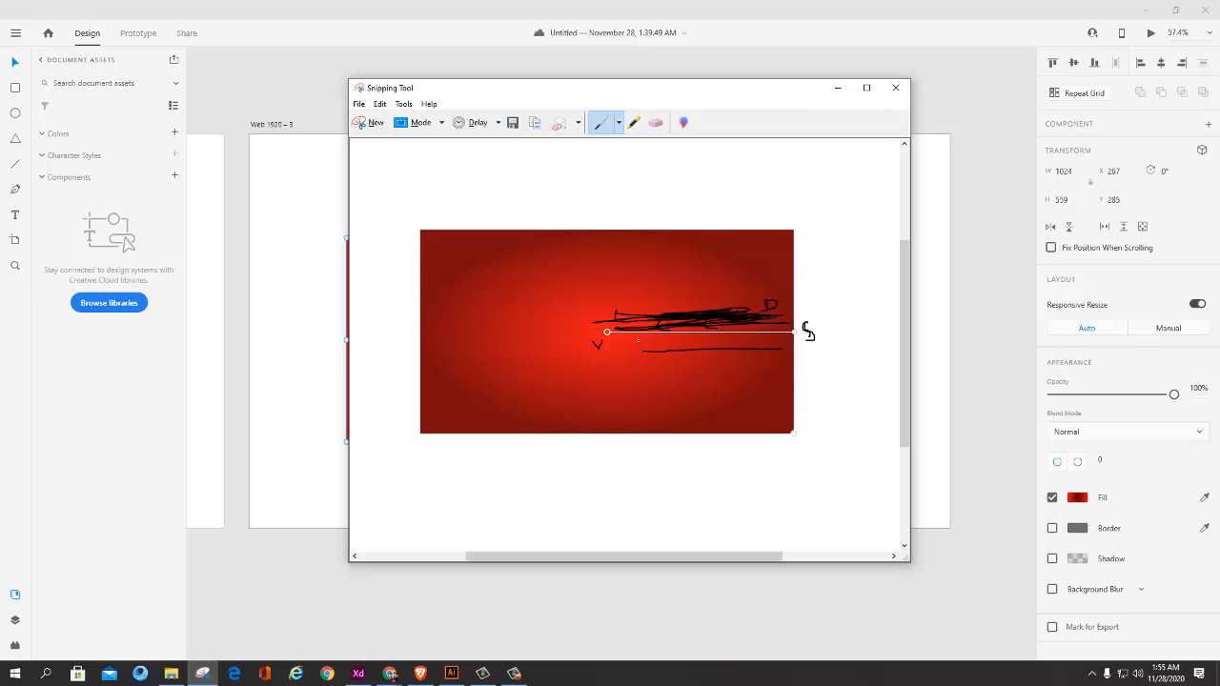
left_click_drag(653, 364, 655, 416)
left_click_drag(620, 354, 616, 412)
left_click_drag(568, 341, 560, 398)
left_click_drag(501, 402, 523, 327)
left_click_drag(455, 351, 548, 354)
left_click_drag(470, 313, 541, 326)
left_click_drag(449, 279, 554, 293)
left_click_drag(554, 260, 572, 304)
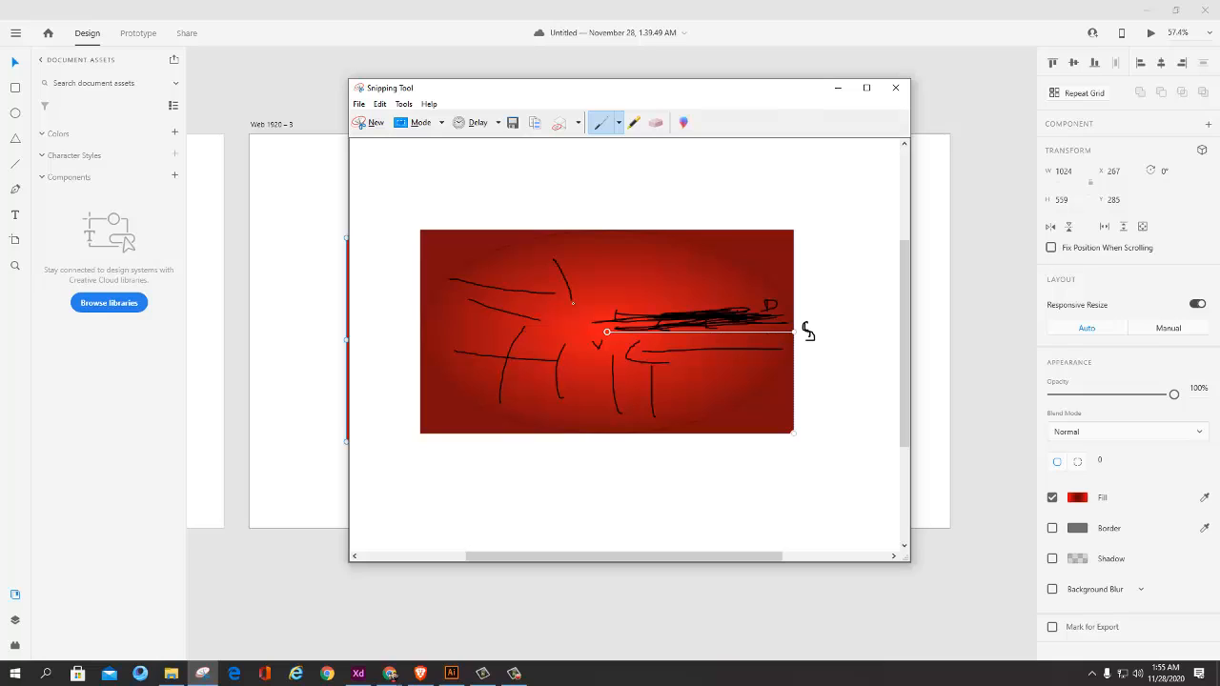
left_click_drag(600, 244, 604, 287)
left_click_drag(665, 239, 638, 285)
left_click_drag(716, 274, 675, 305)
left_click_drag(731, 279, 700, 311)
mouse_move(589, 318)
left_mouse_down()
mouse_move(595, 355)
mouse_move(570, 317)
mouse_move(619, 305)
mouse_move(651, 345)
left_mouse_up()
Step: Capture the dark-centered rectangle in a new snip, draw strokes radiating outward from its center, and discard the snip without saving
left_click(376, 124)
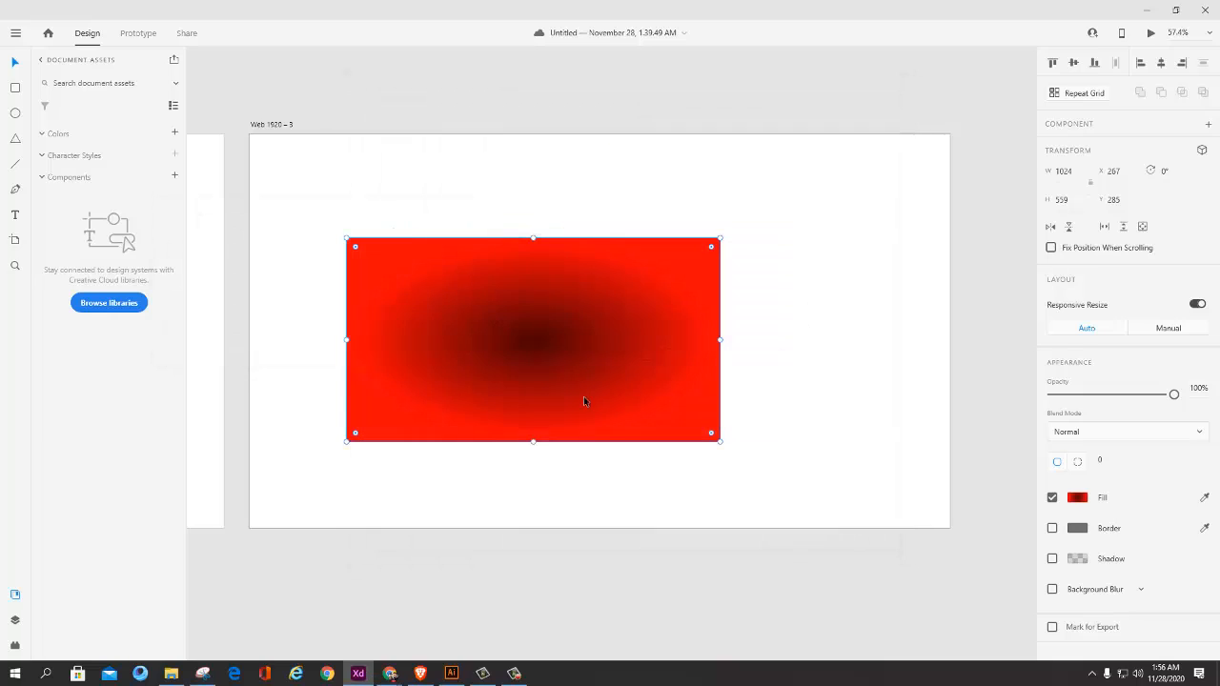
left_click_drag(805, 212, 272, 490)
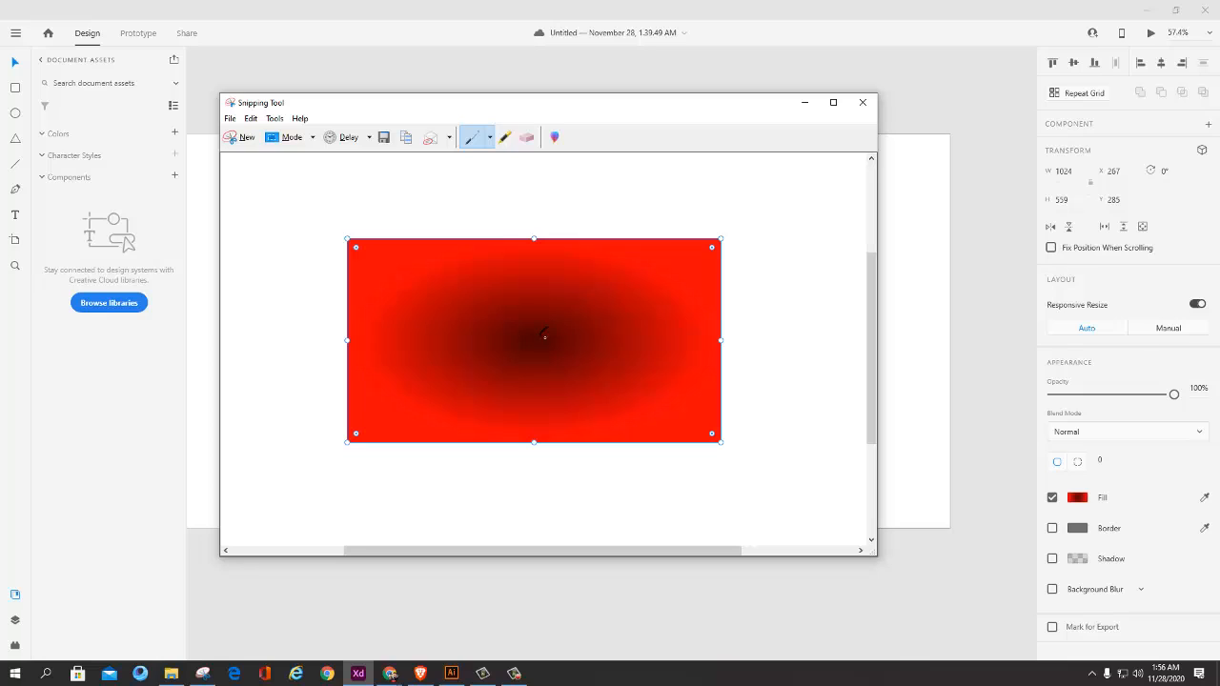
left_click_drag(579, 332, 664, 327)
left_click_drag(561, 332, 597, 276)
left_click_drag(510, 345, 402, 327)
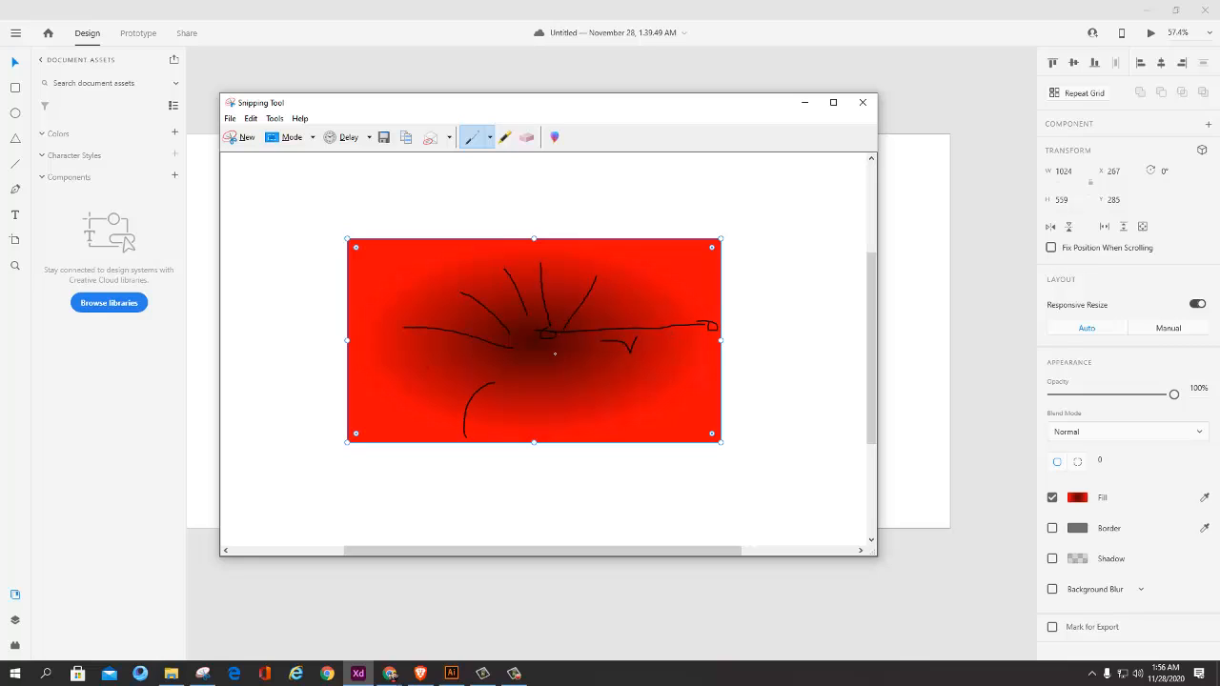
left_click_drag(604, 345, 669, 394)
left_click(862, 102)
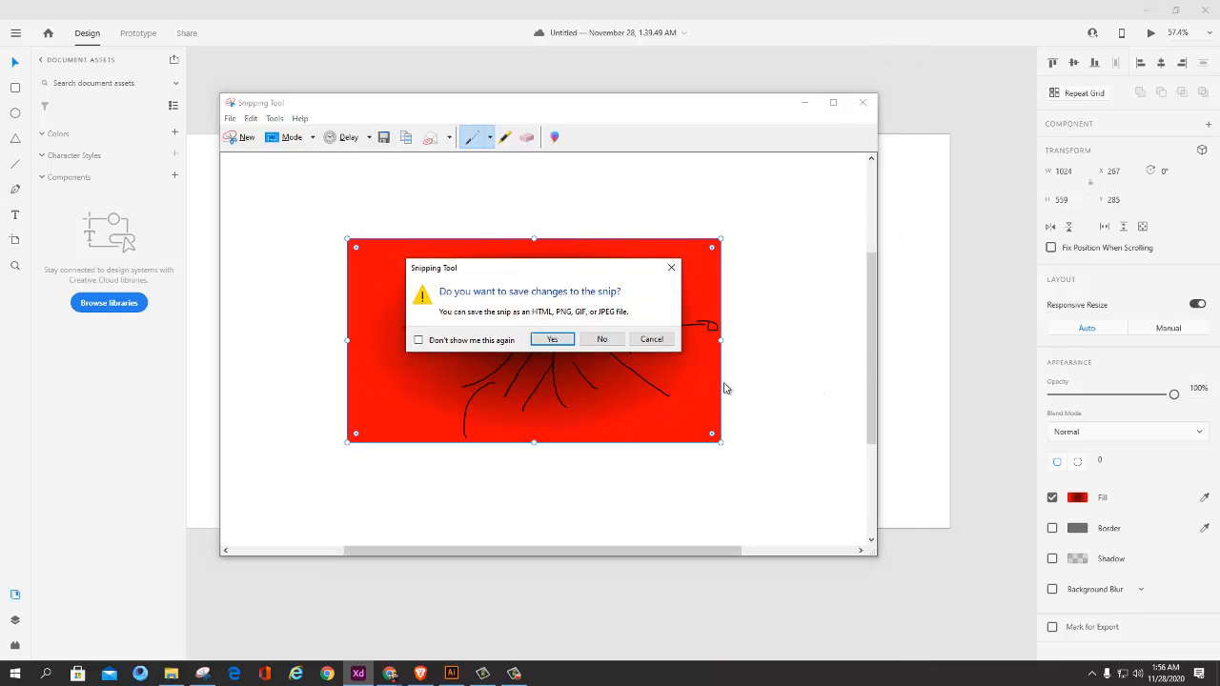
left_click(604, 344)
Step: Move the radial gradient's dark center near the rectangle's lower-left corner and its outer stop near the upper-right corner
scroll(620, 371, "up", 4)
scroll(624, 369, "down", 6)
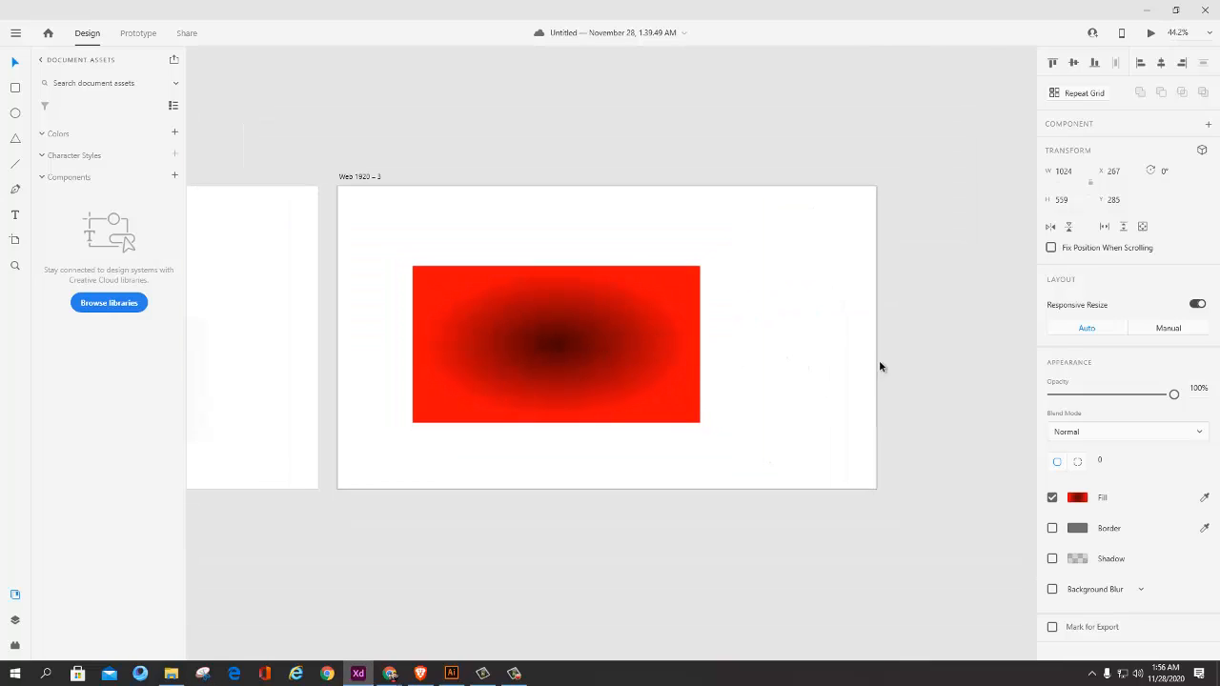
left_click(1076, 498)
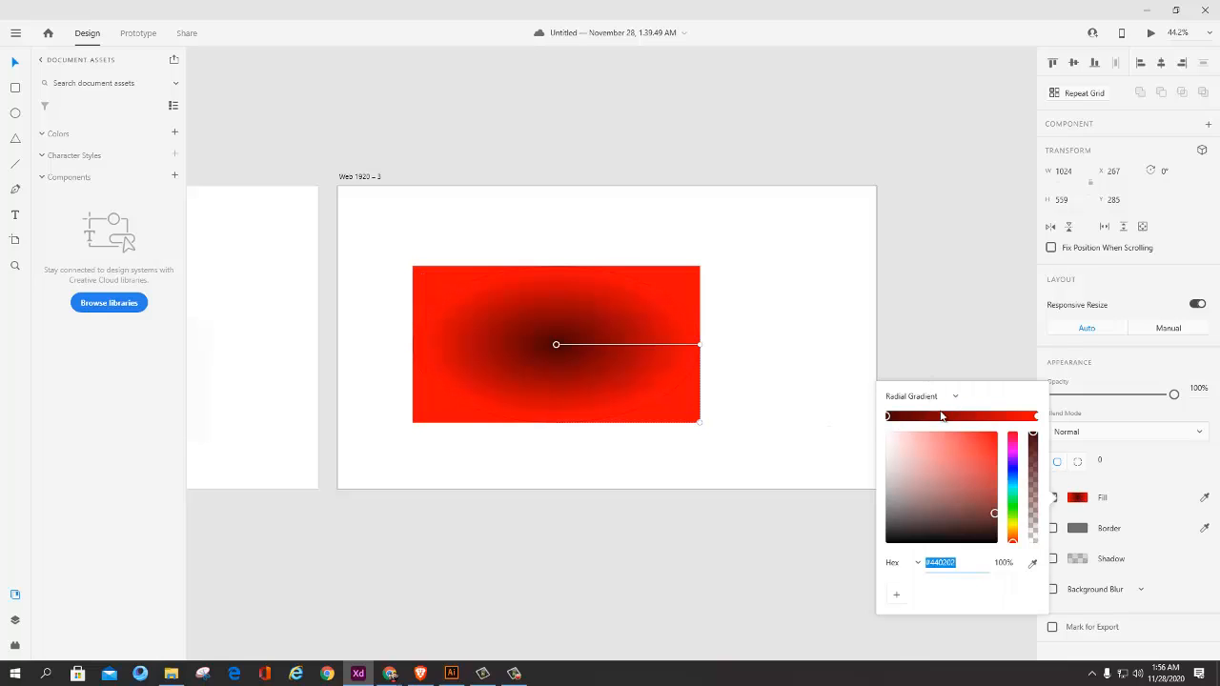
left_click_drag(558, 349, 454, 409)
left_click(597, 403)
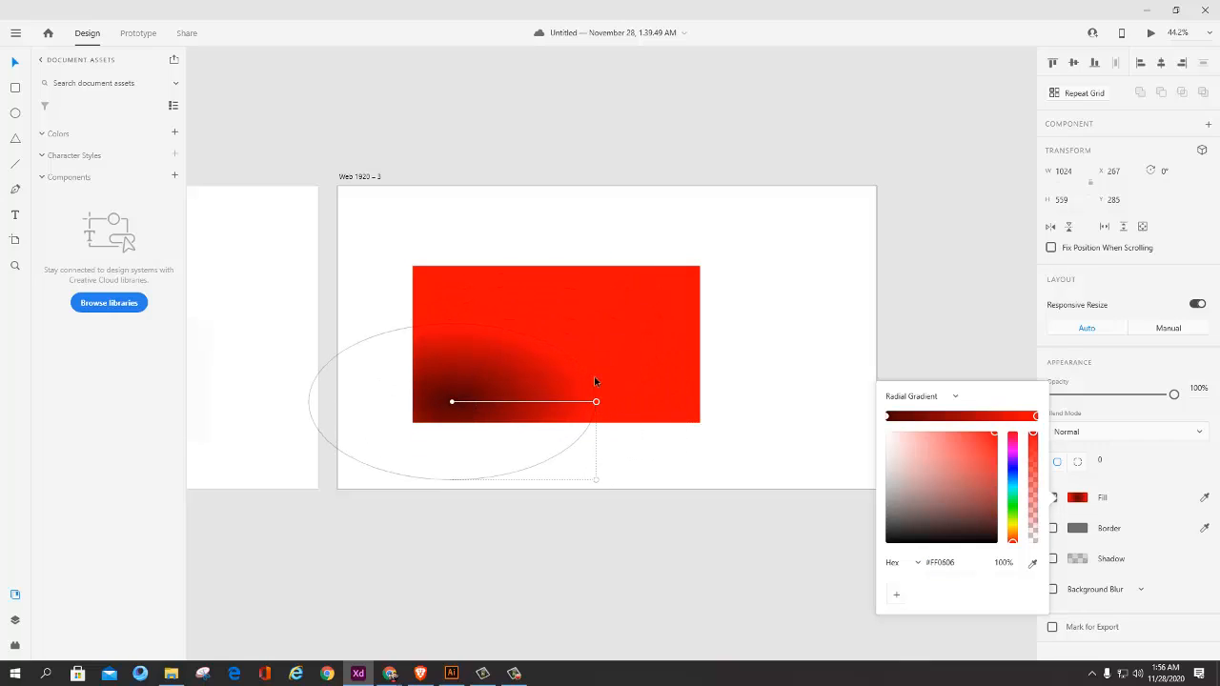
left_click_drag(597, 403, 711, 267)
left_click_drag(455, 404, 426, 415)
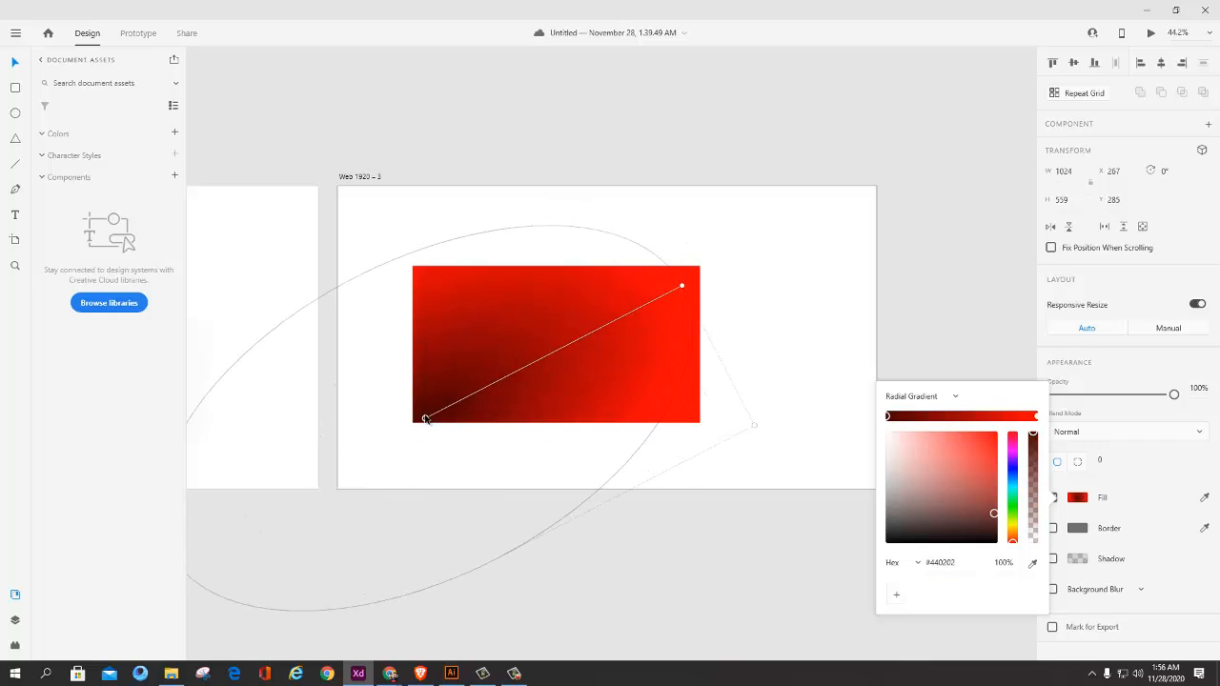
Step: Stretch the gradient's outer stop beyond the rectangle's upper-right corner and nudge the dark center closer to the lower-left corner
left_click(682, 281)
left_click_drag(683, 281, 778, 241)
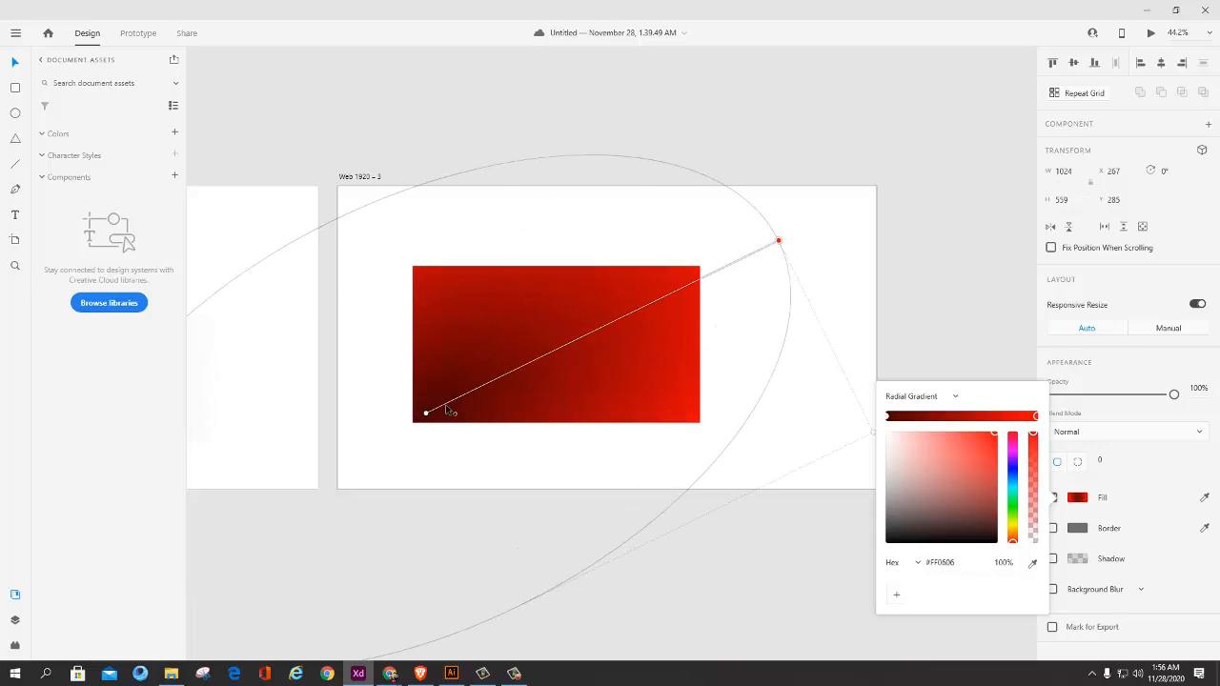
left_click_drag(426, 416, 417, 424)
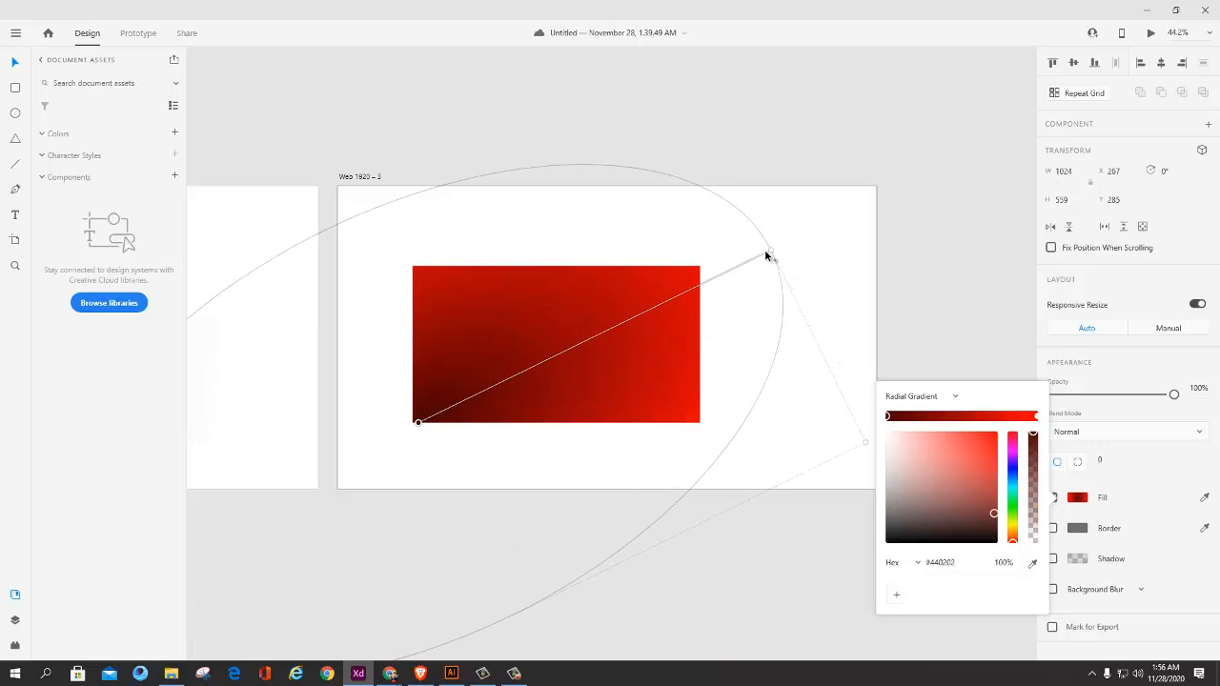
left_click_drag(770, 252, 765, 255)
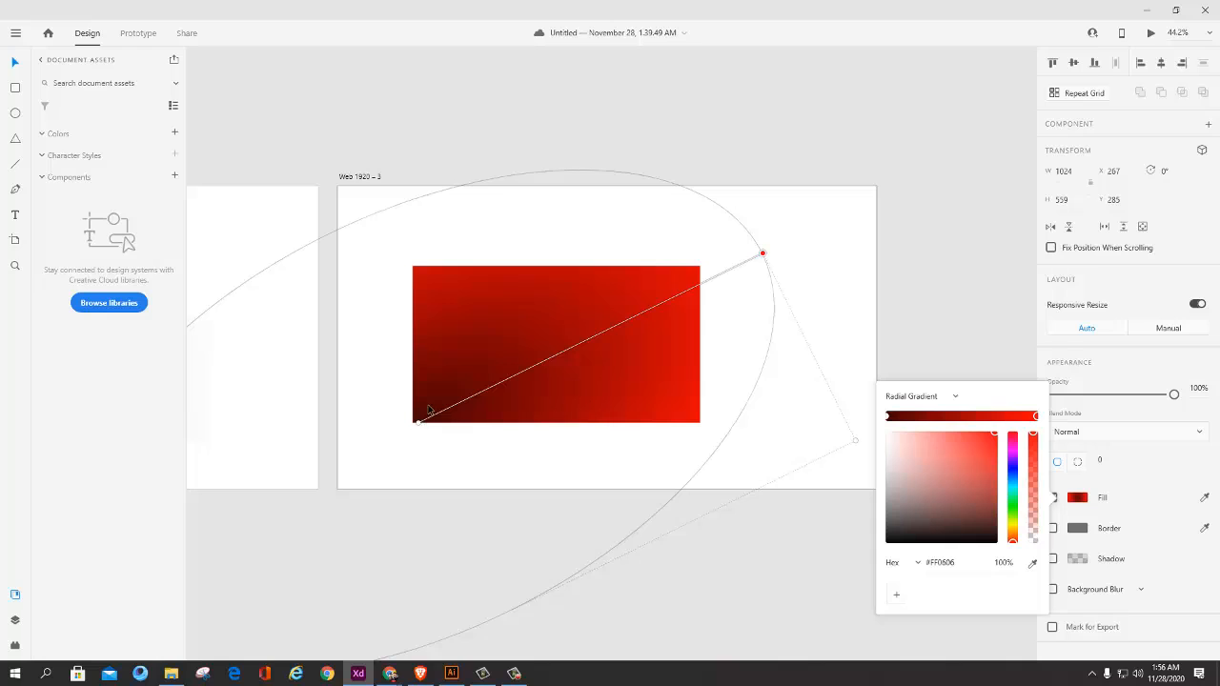
Step: Extend the gradient farther outward with its center exactly on the lower-left corner, and move the rectangle to X 230, Y 278
scroll(496, 417, "down", 2)
scroll(491, 410, "up", 3)
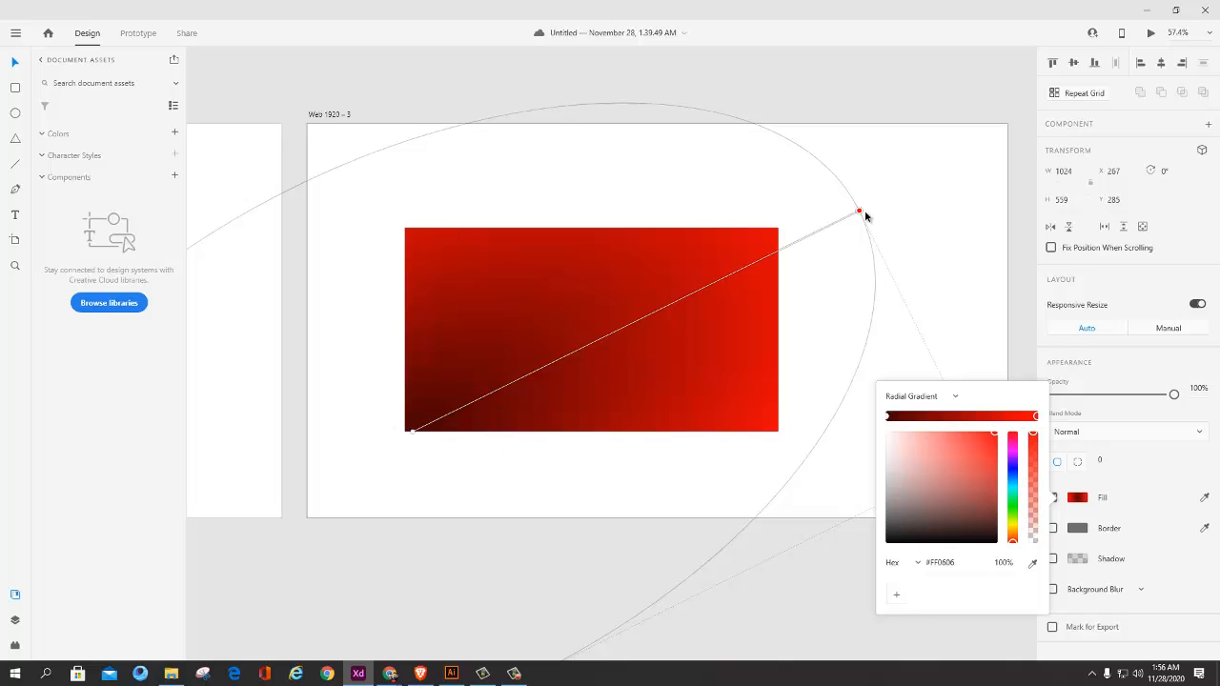
left_click_drag(865, 216, 898, 180)
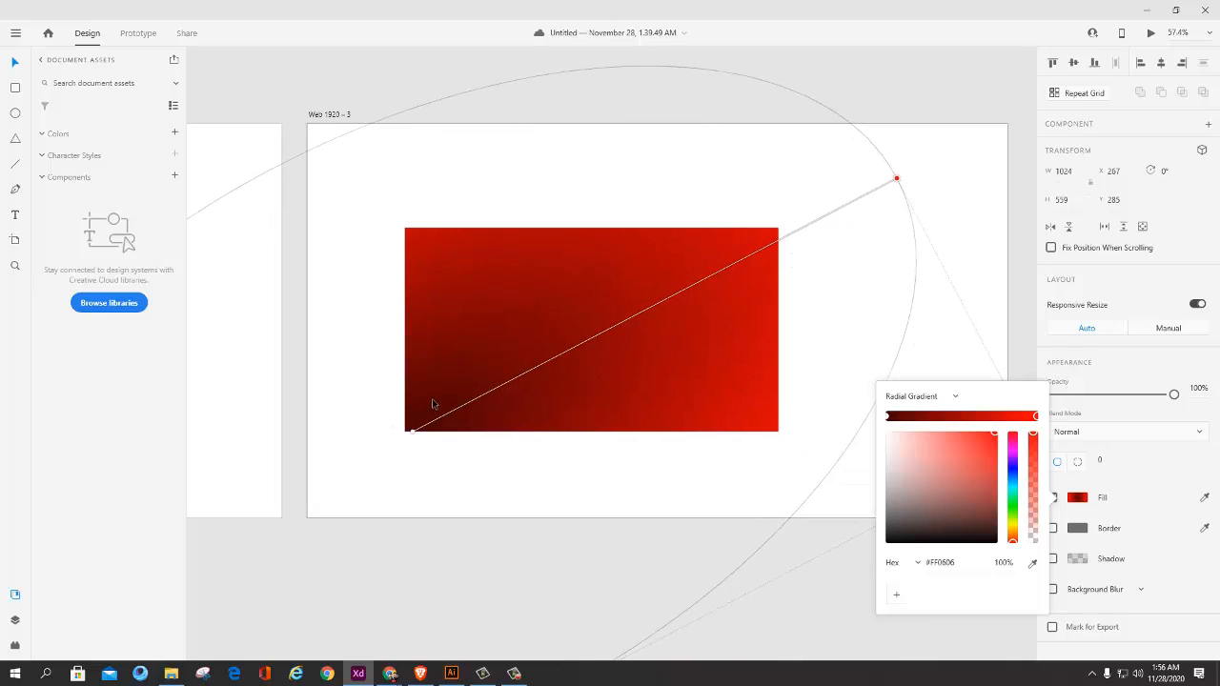
left_click_drag(413, 432, 403, 434)
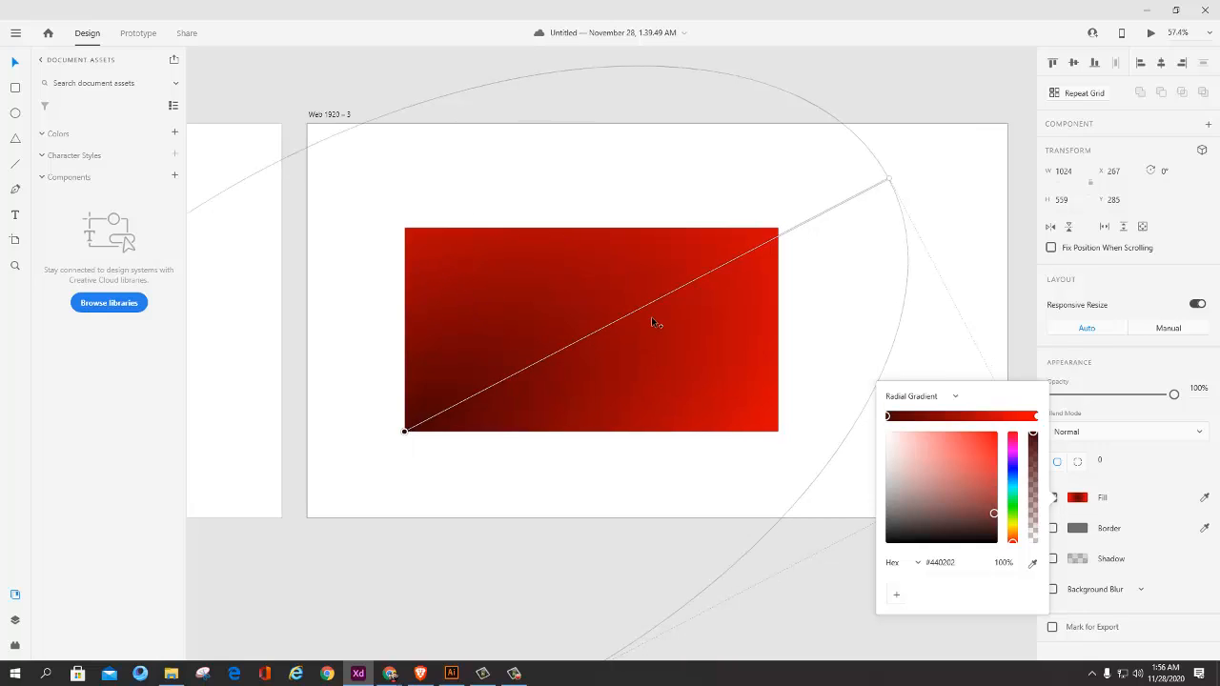
left_click(908, 176)
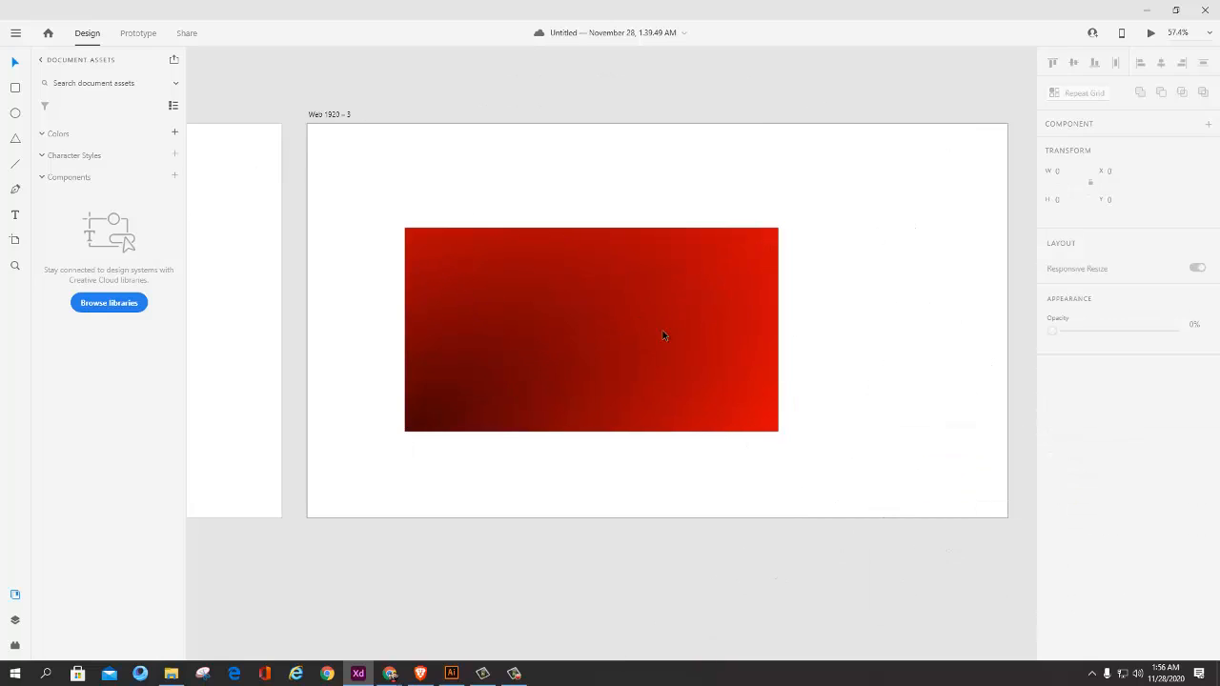
left_click(664, 335)
left_click_drag(669, 341, 576, 311)
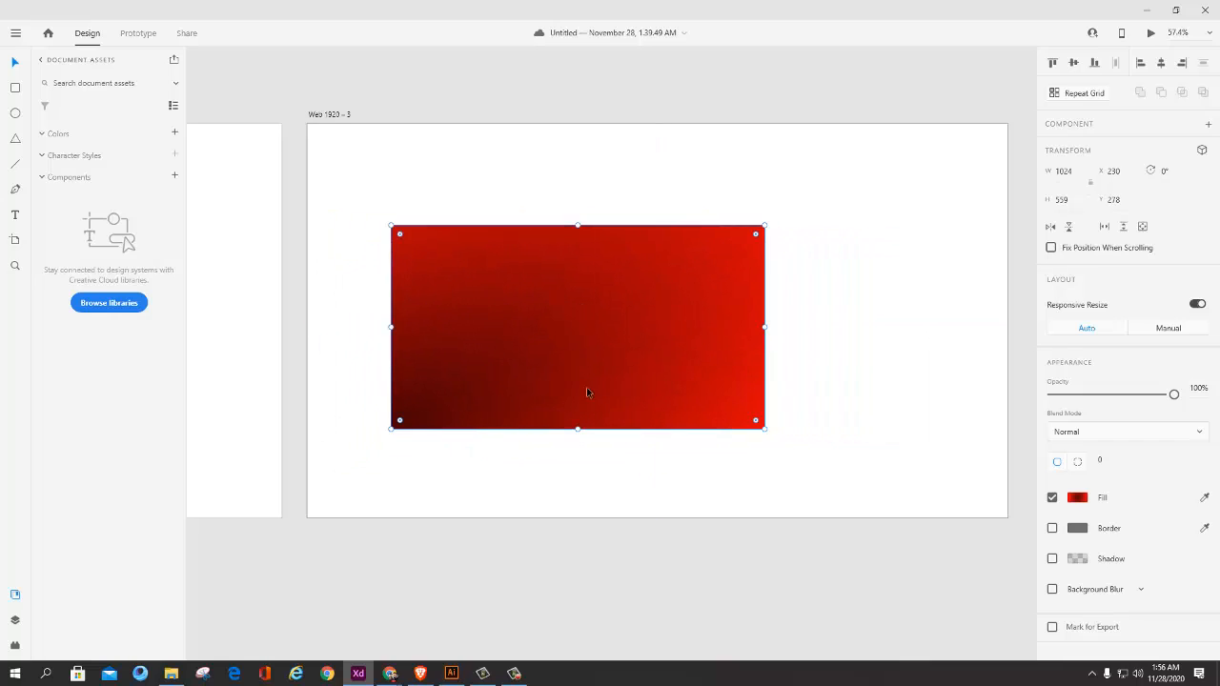
Step: Add a middle stop to the radial gradient and make it pink #CB3D77 at 54% opacity
left_click(1077, 496)
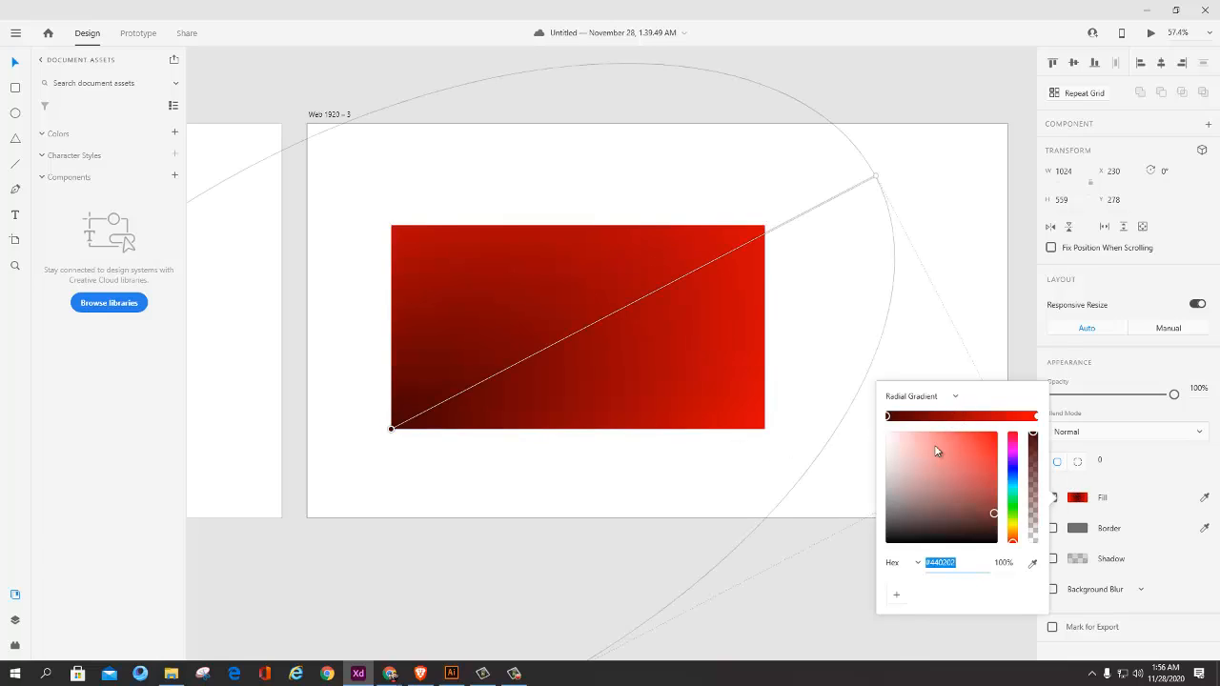
left_click(964, 417)
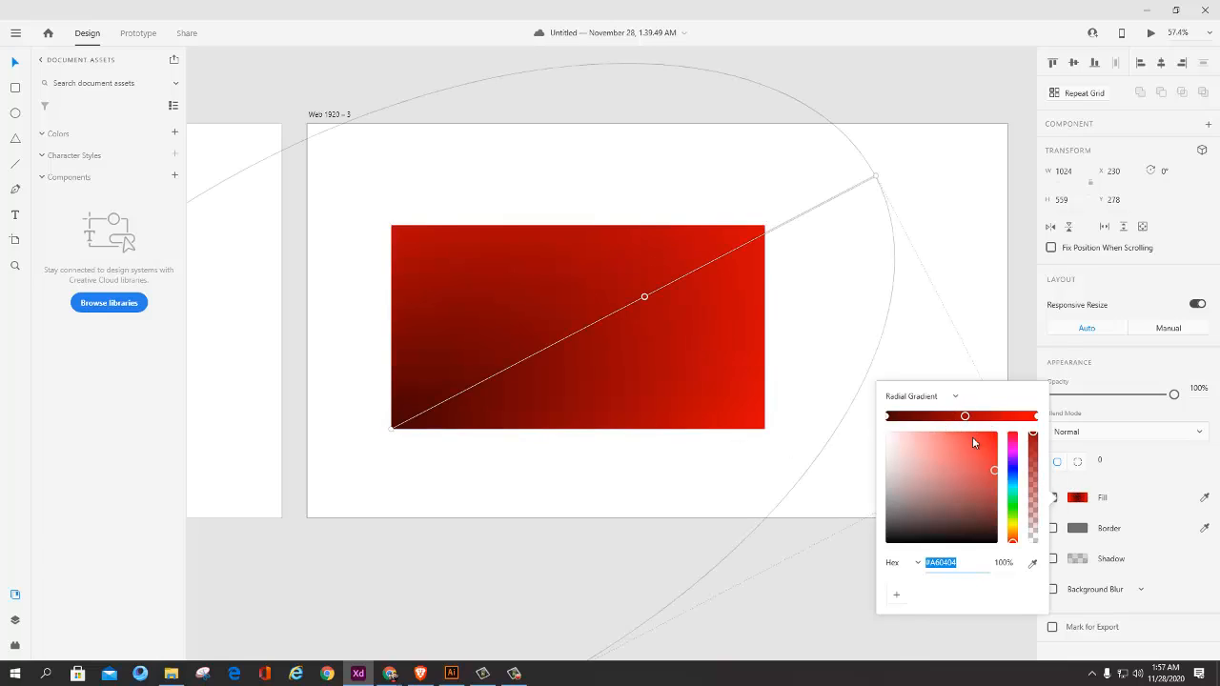
left_click_drag(993, 467, 939, 418)
left_click_drag(1033, 440, 1033, 483)
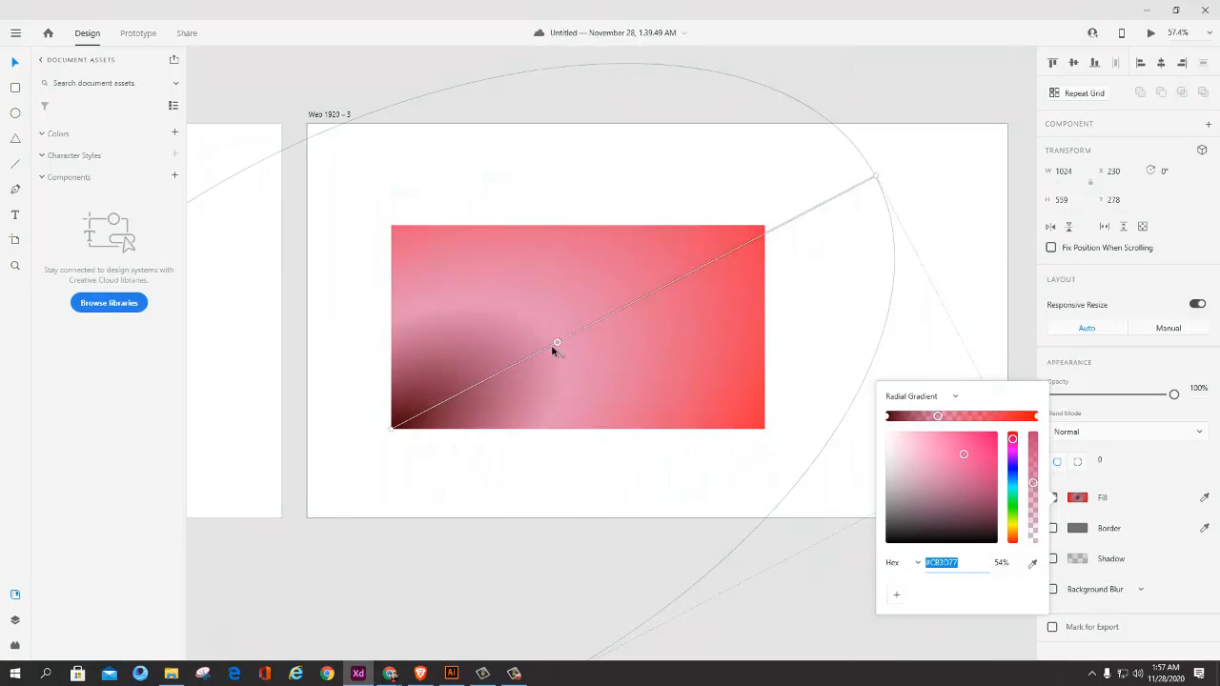
Step: Slide the middle stop along the gradient to about its midpoint and change it to #D12145 at 100% opacity
left_click_drag(553, 349, 748, 267)
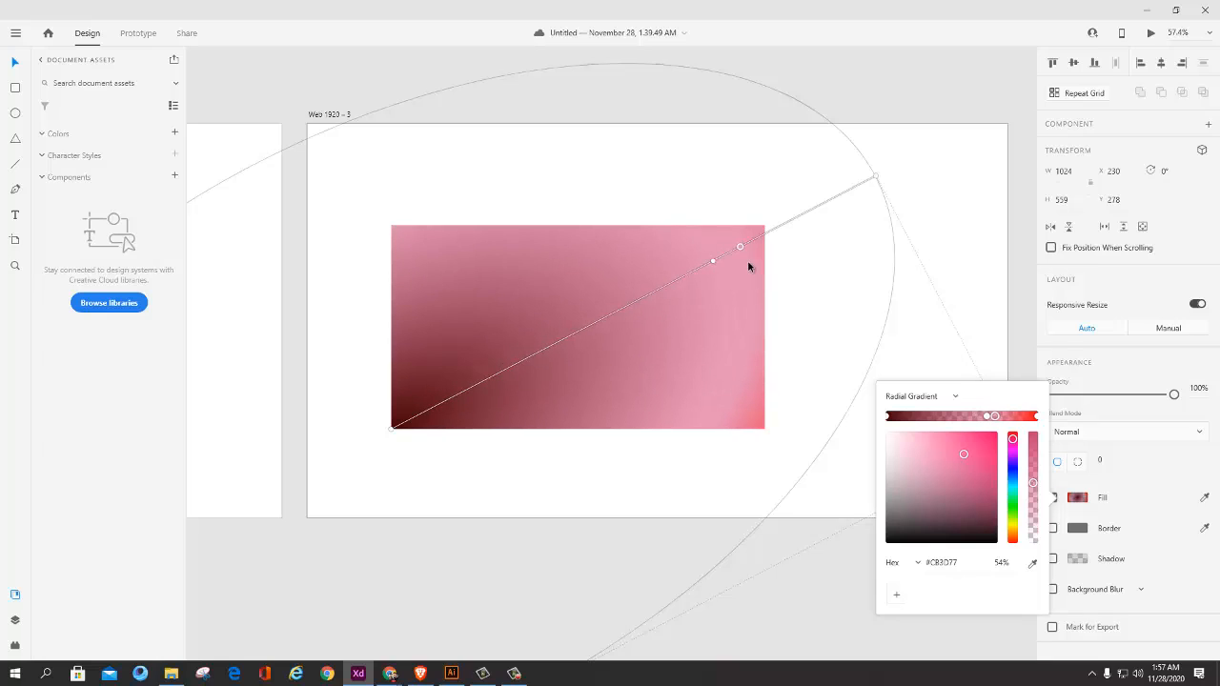
left_click_drag(986, 417, 943, 417)
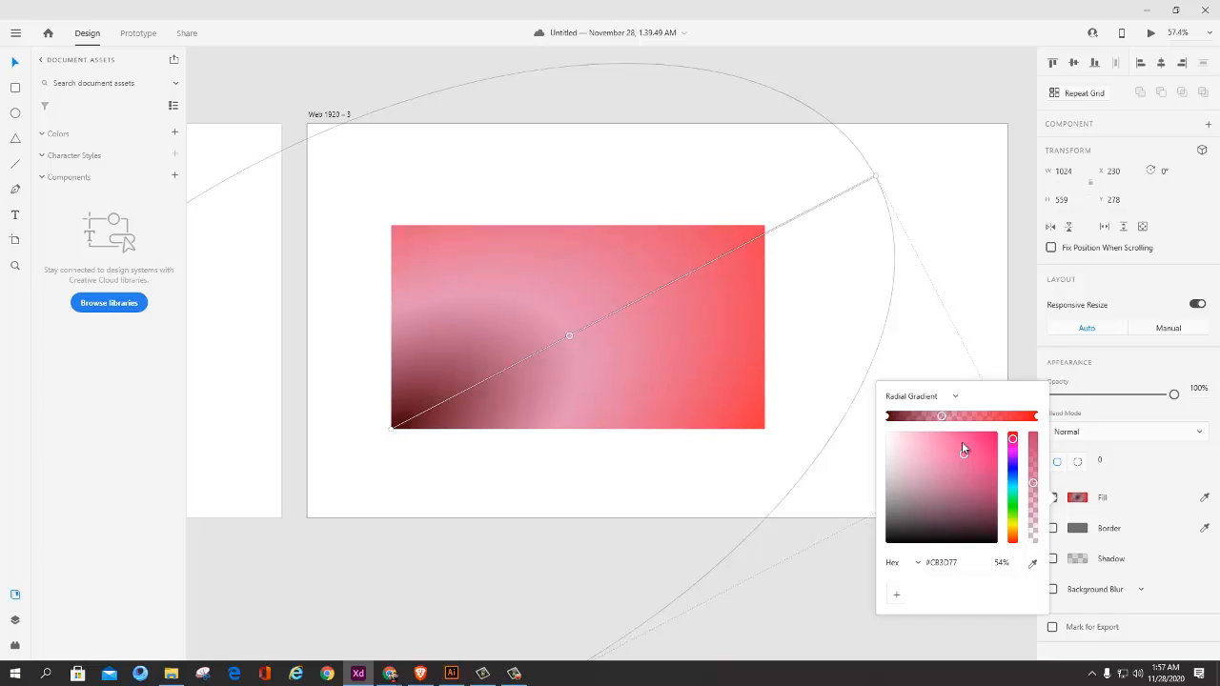
left_click_drag(1032, 483, 966, 416)
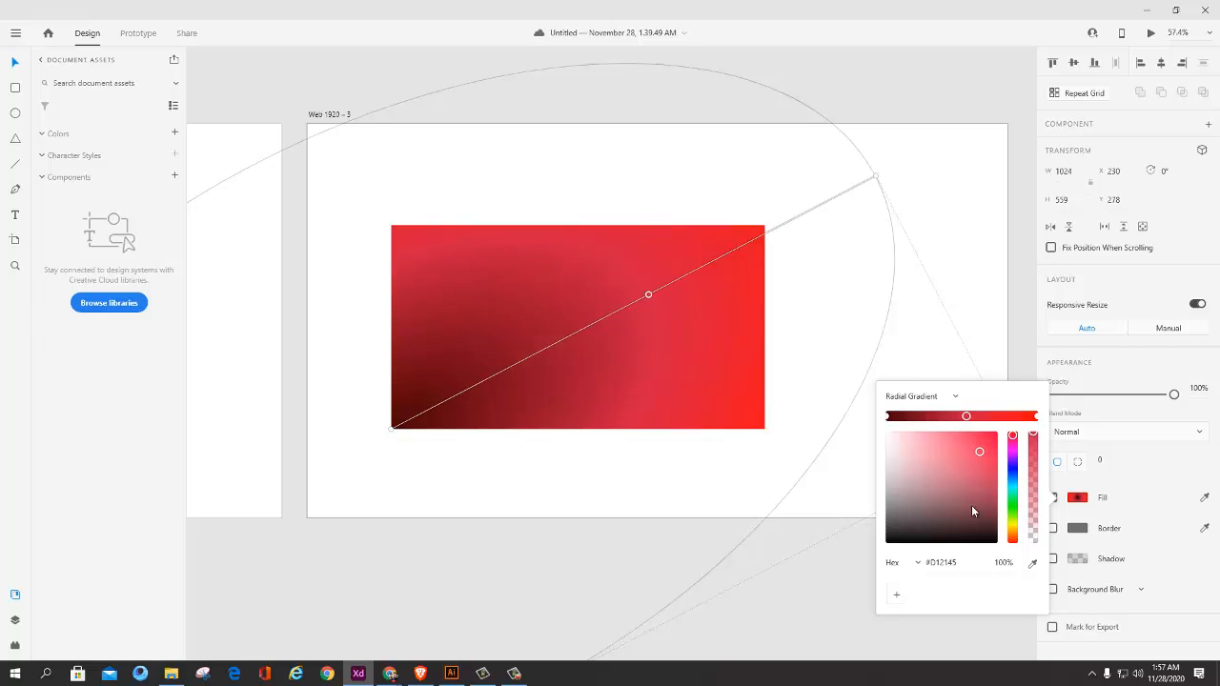
left_click(1007, 562)
Step: Move the #D12145 middle stop outward along the gradient line to the rectangle's upper-right corner
scroll(1013, 560, "down", 5)
scroll(1013, 561, "up", 5)
left_click_drag(650, 297, 683, 339)
left_click_drag(662, 289, 876, 249)
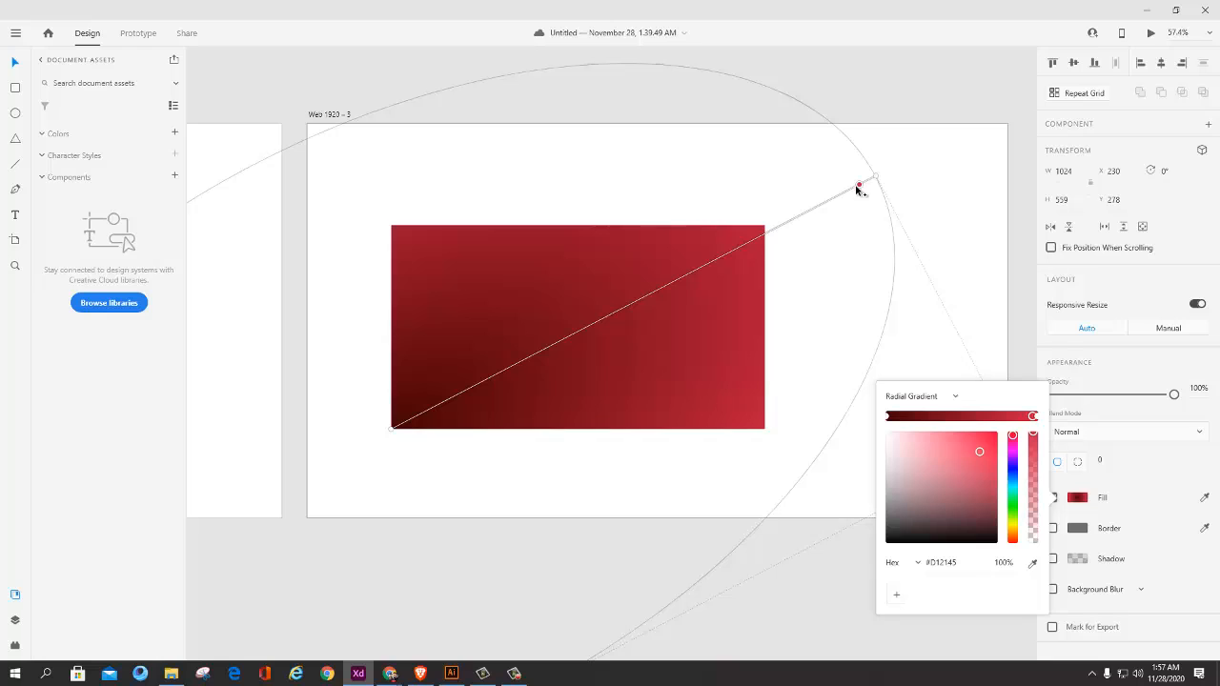
mouse_move(858, 184)
left_mouse_down()
mouse_move(724, 236)
mouse_move(760, 232)
left_mouse_up()
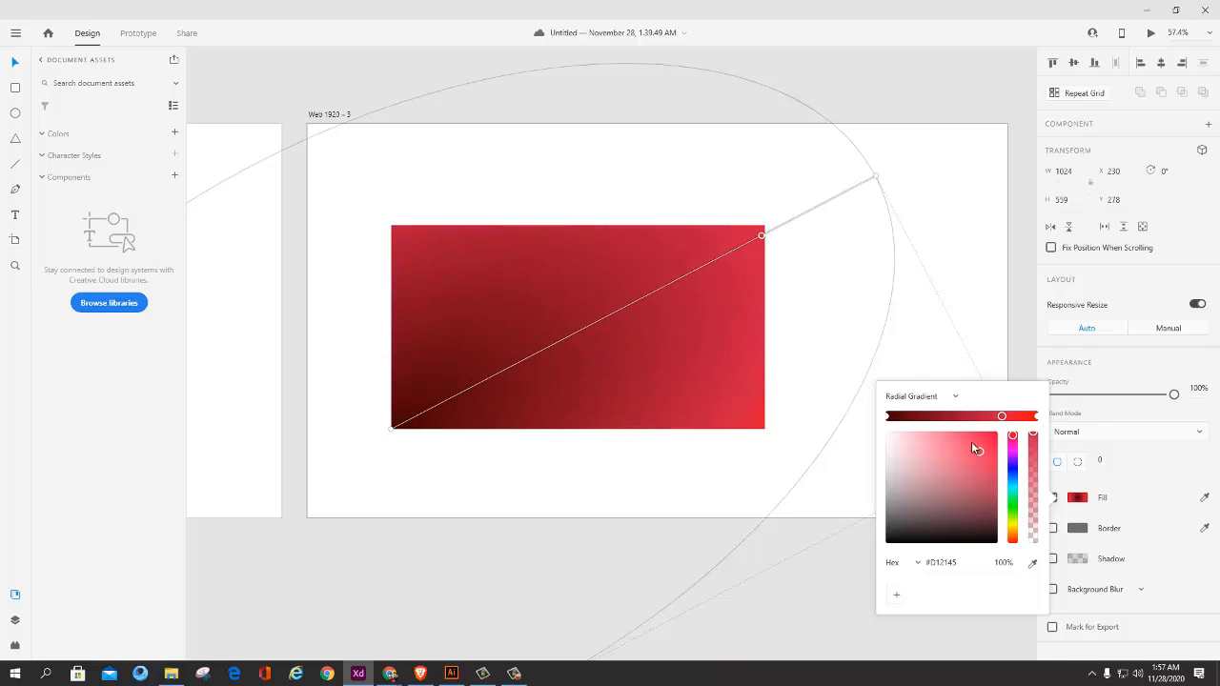
Step: Shift the middle stop slightly inward and recolor it to #FE0B10 at 100% opacity by sampling the red end of the gradient
left_click_drag(971, 441, 913, 443)
mouse_move(1032, 438)
left_mouse_down()
mouse_move(1036, 533)
mouse_move(1019, 421)
left_mouse_up()
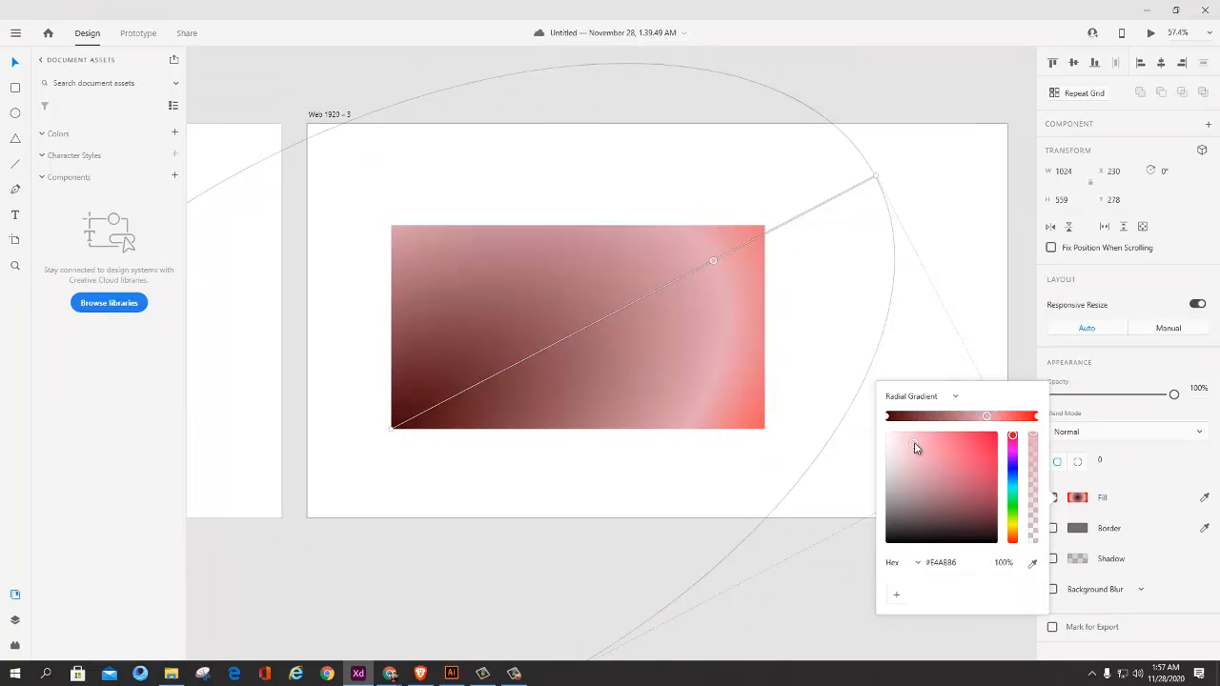
left_click_drag(915, 448, 983, 421)
left_click(1032, 564)
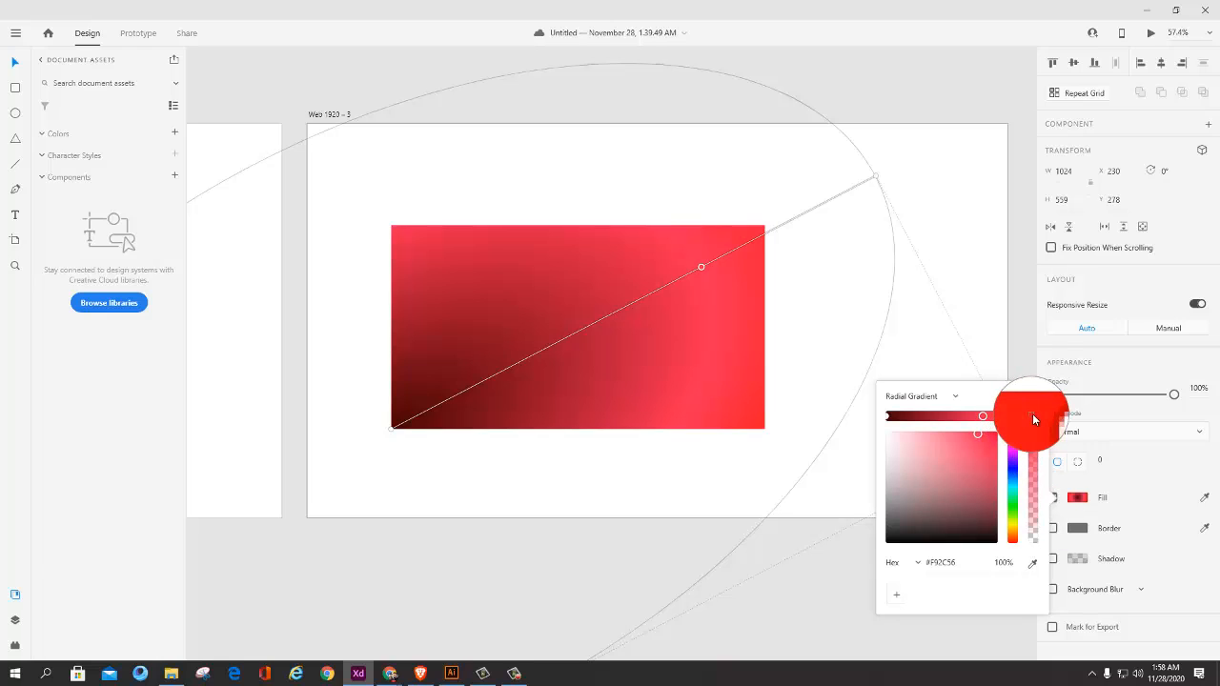
left_click(1032, 413)
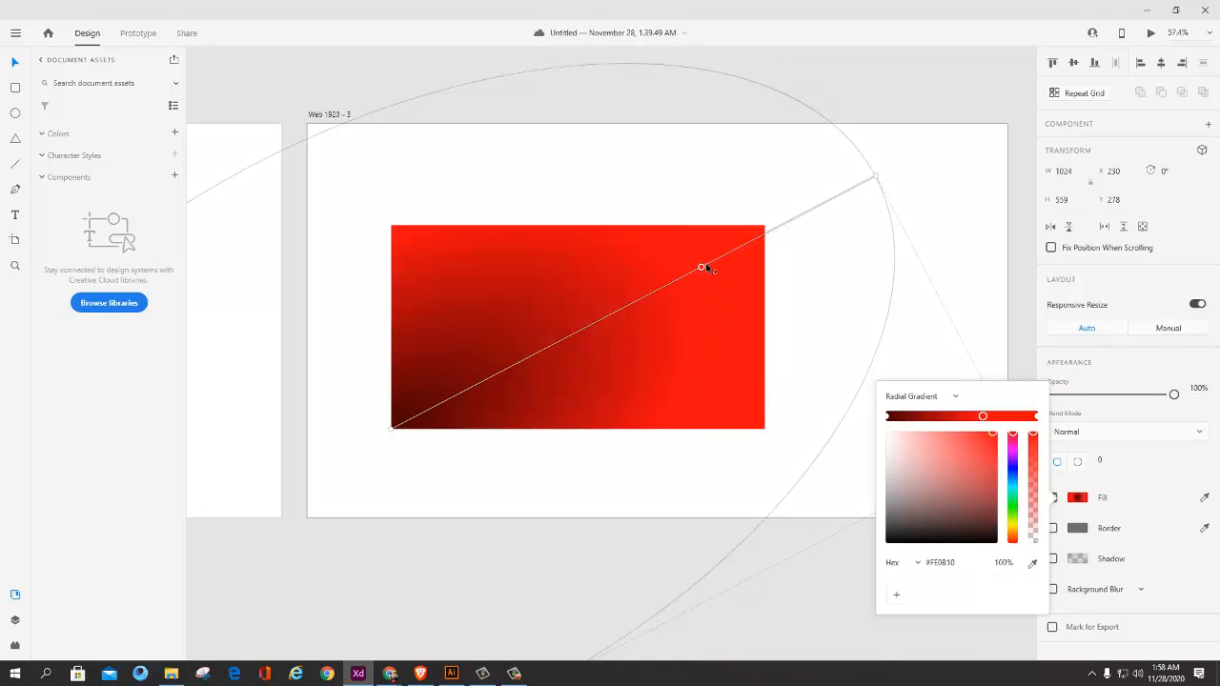
Step: Slide the #FE0B10 middle stop inward to about the midpoint of the gradient line and close the fill editor
left_click_drag(705, 268, 570, 348)
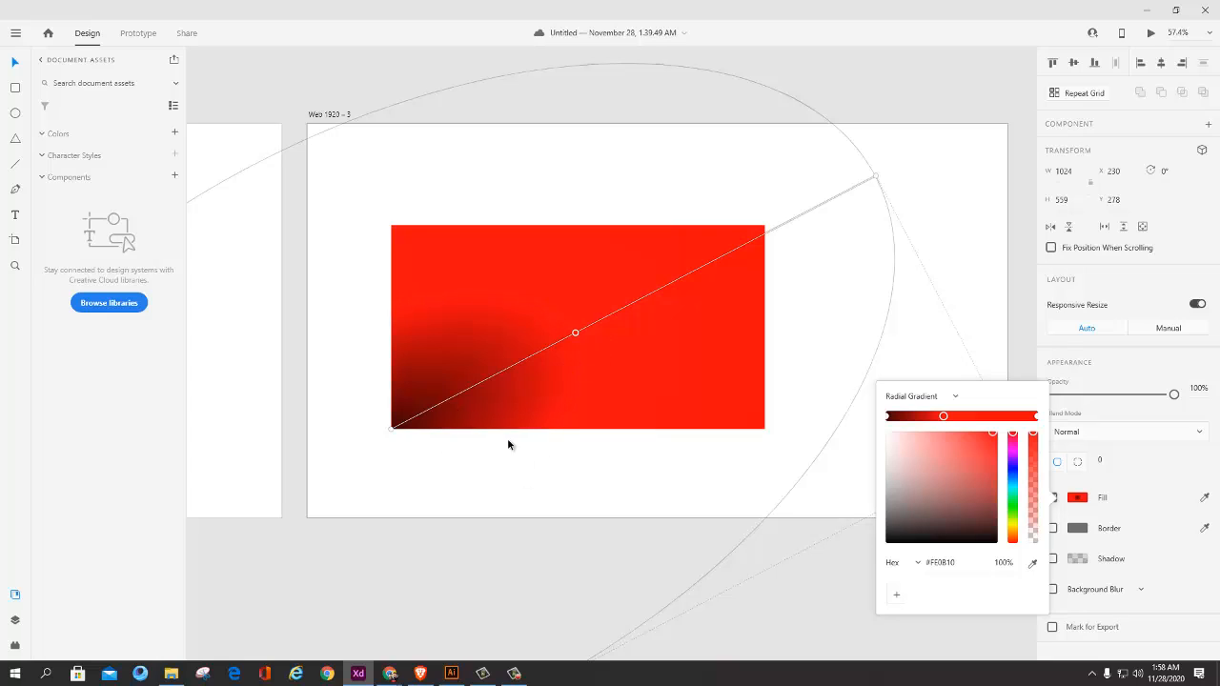
left_click(551, 341)
left_click_drag(584, 331, 599, 371)
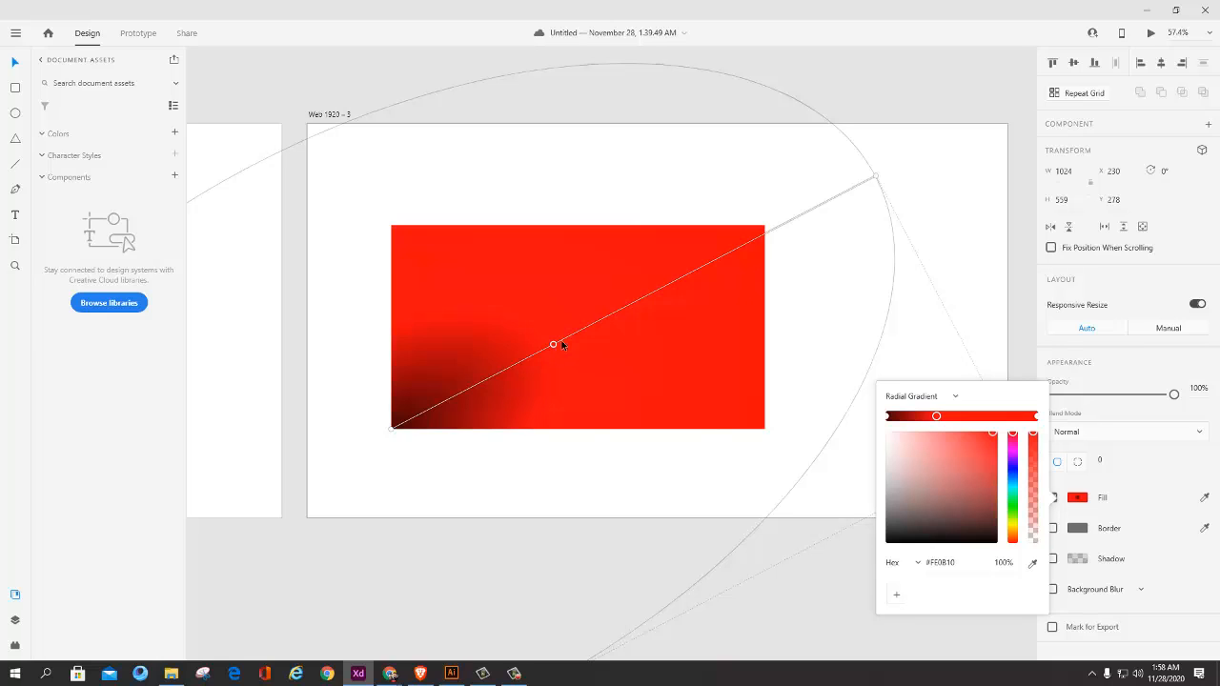
left_click_drag(562, 345, 661, 364)
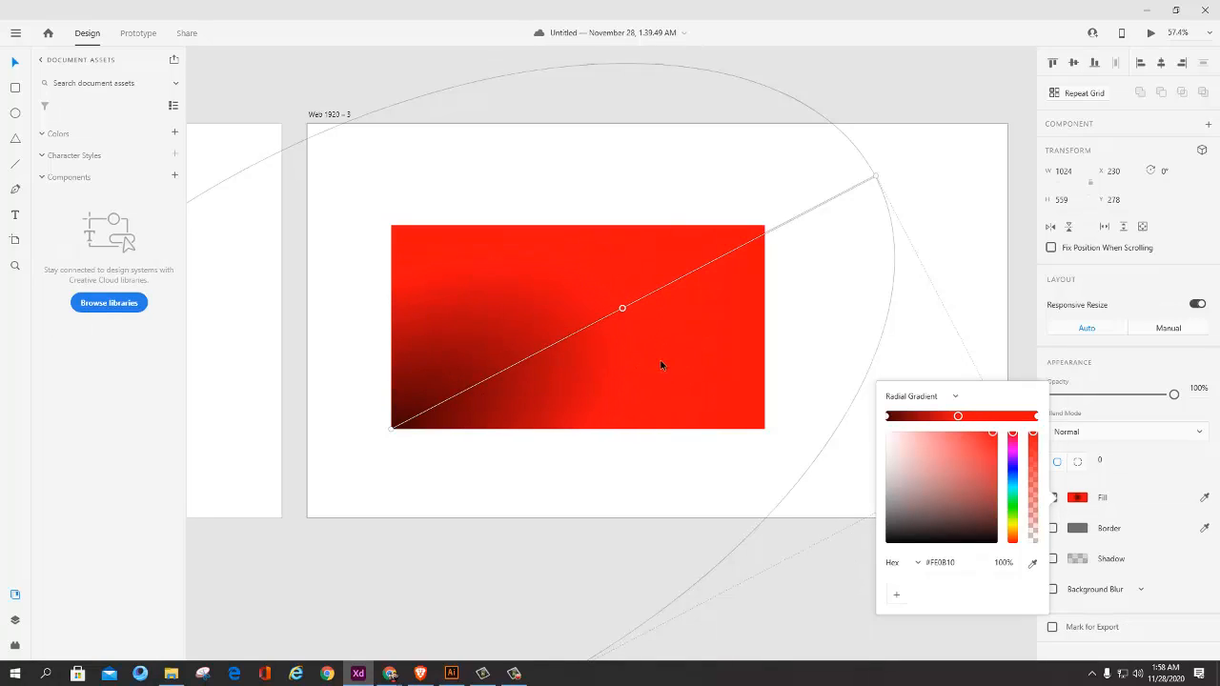
left_click(698, 431)
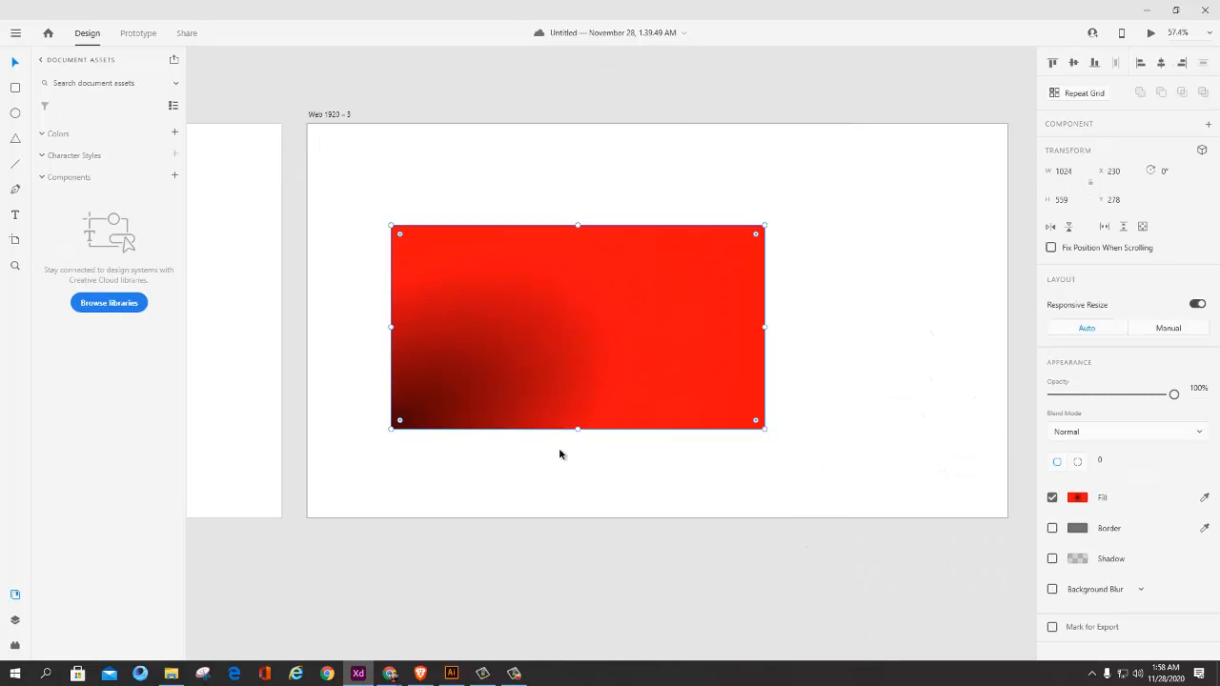
Step: Switch to the ui ux outline document in Word and review the Lecture 2 topics on aligning layers, opacity and reusing colors
left_click(513, 672)
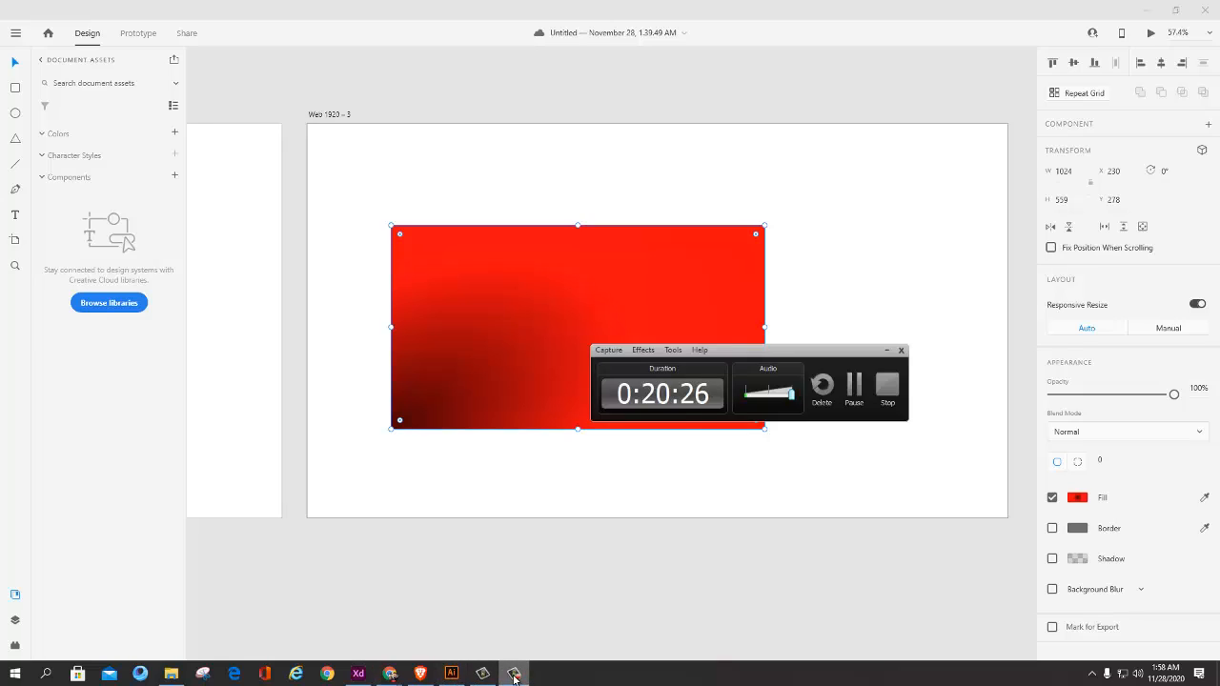
left_click(513, 674)
left_click(421, 674)
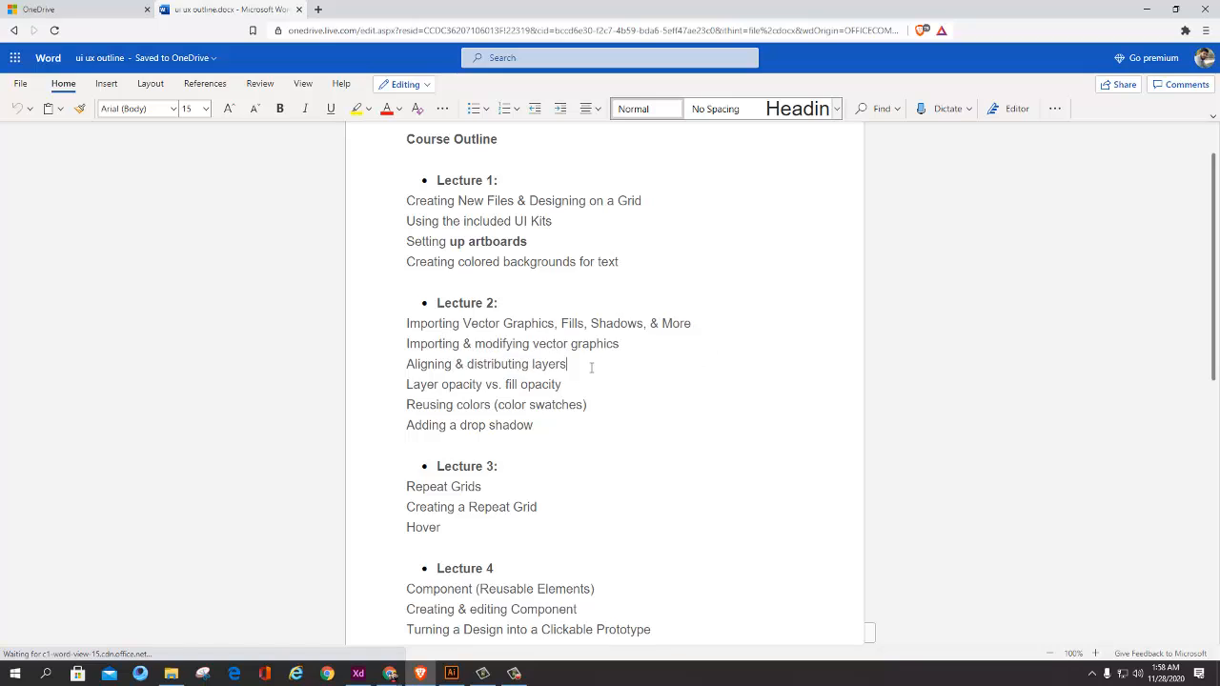
scroll(631, 381, "down", 2)
scroll(571, 366, "up", 3)
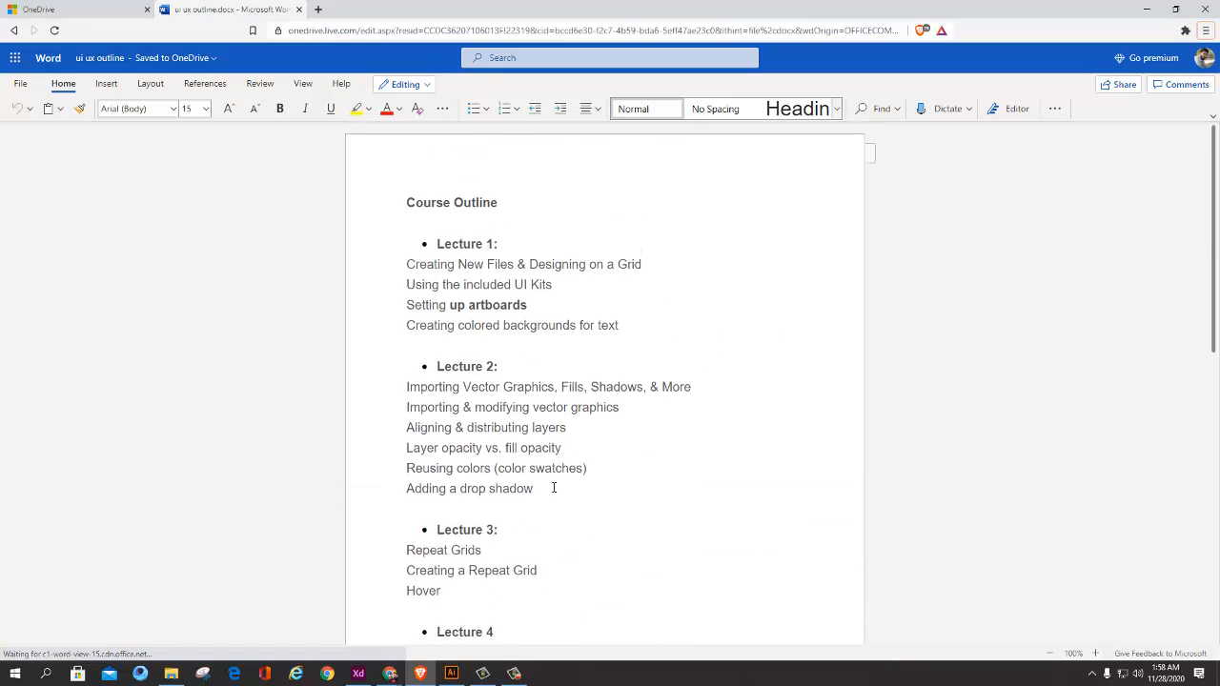
left_click_drag(421, 434, 560, 434)
left_click(548, 449)
left_click_drag(427, 451, 535, 453)
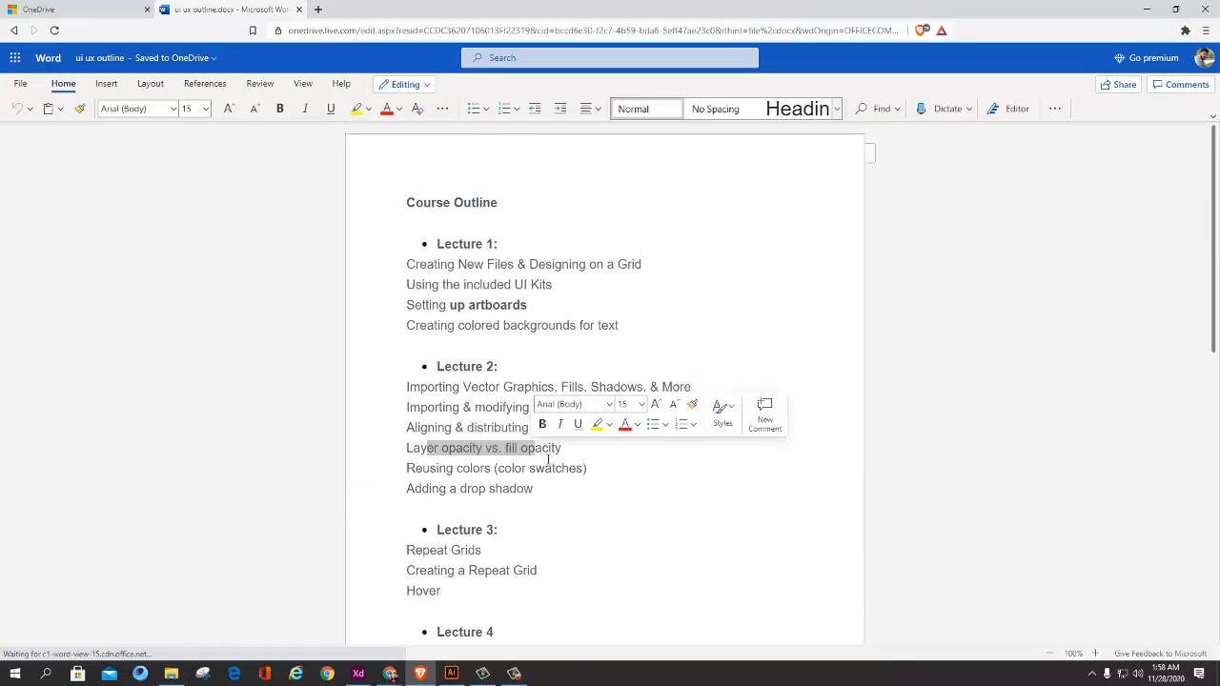
left_click(545, 467)
left_click_drag(450, 468, 541, 468)
left_click(574, 476)
Step: Return to Adobe XD and duplicate the Web 1920 – 3 artboard
key("alt+Tab")
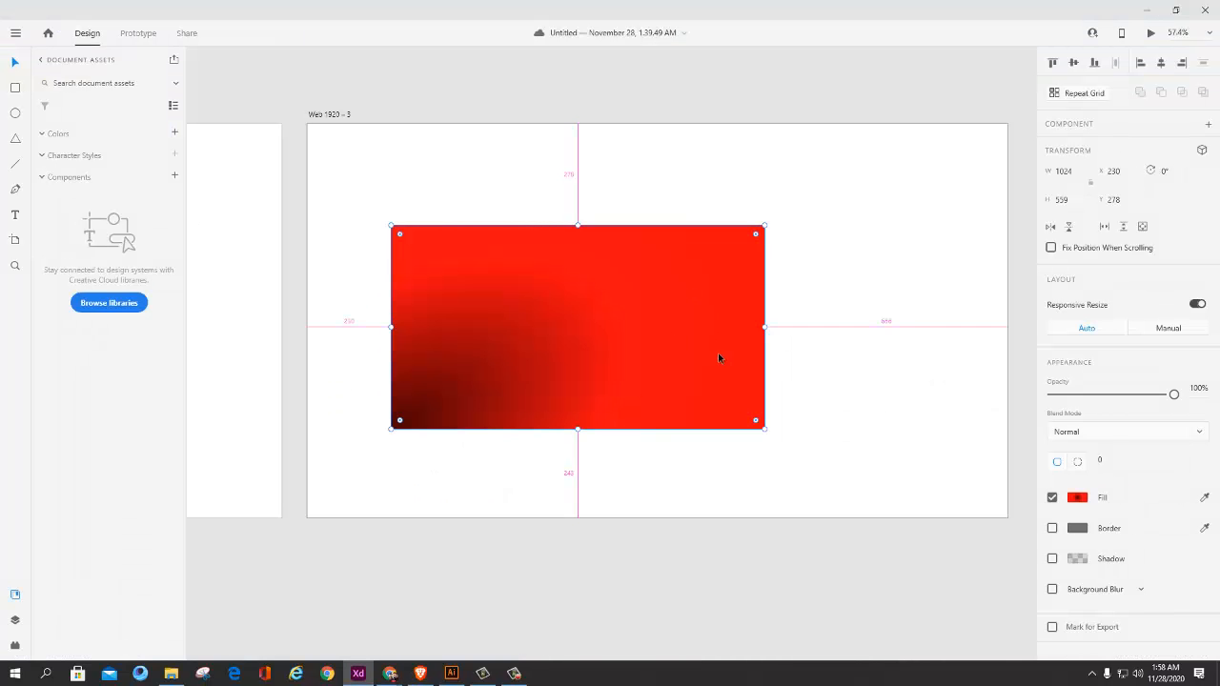
scroll(718, 355, "down", 5)
left_click(777, 353)
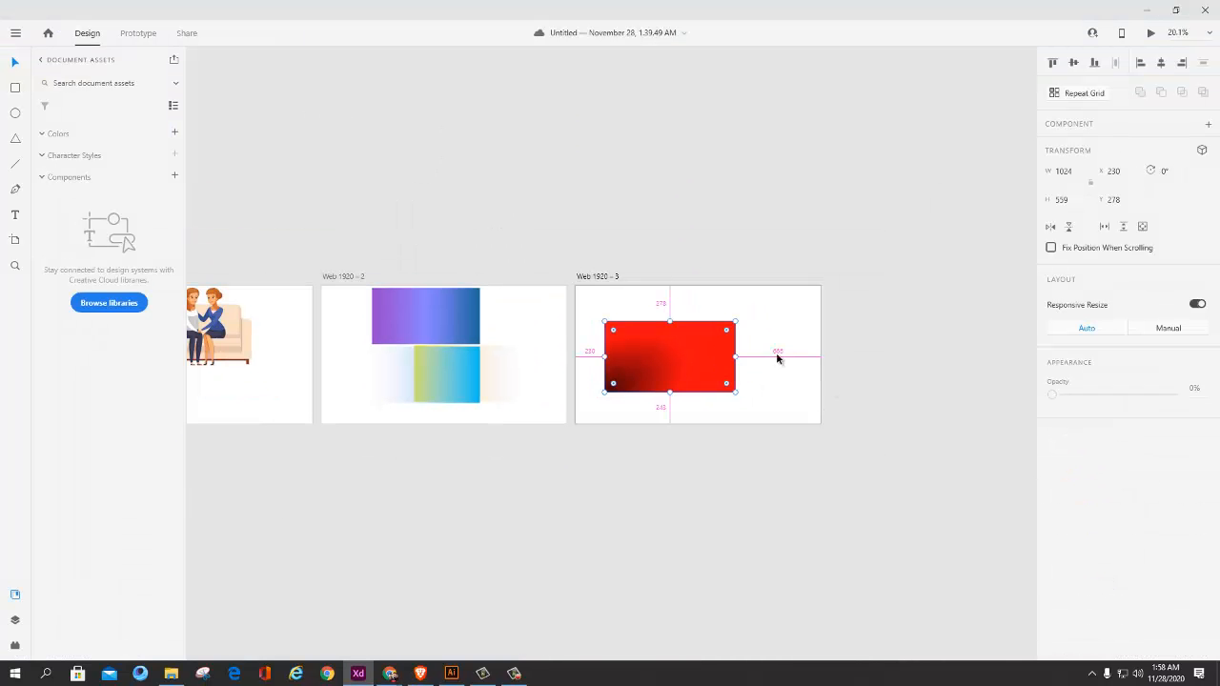
left_click(592, 278)
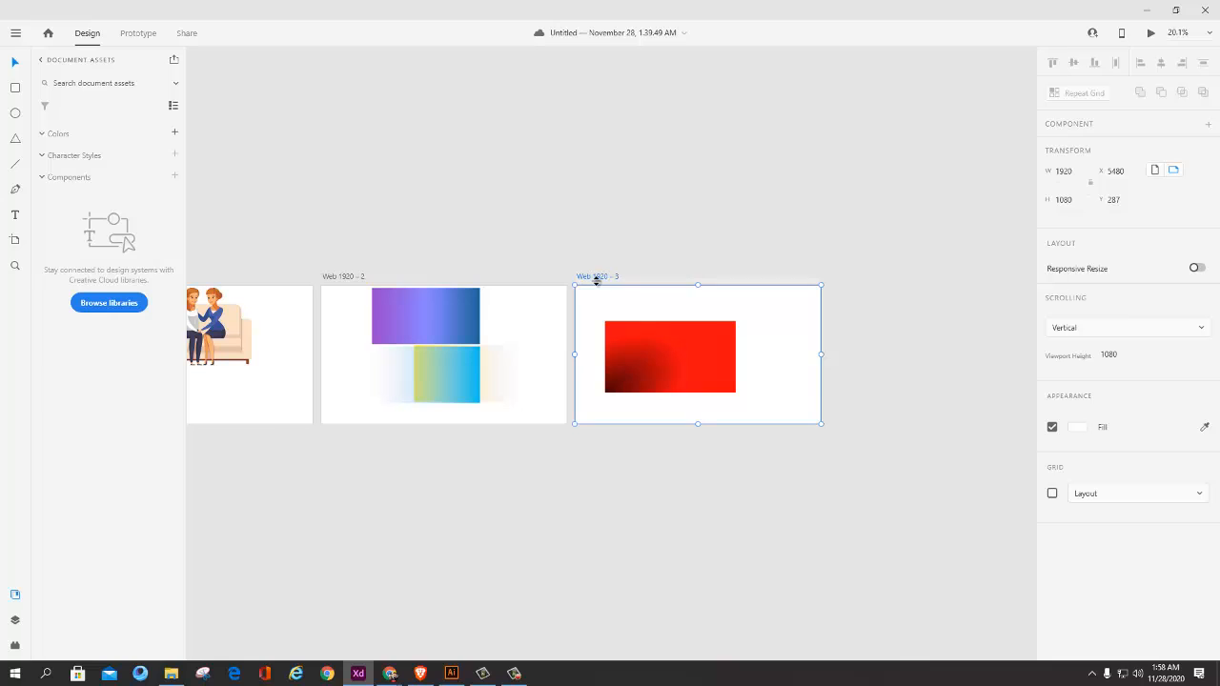
key("ctrl+d")
scroll(598, 281, "right", 4)
Step: Shrink the red gradient rectangle on the Web 1920 – 4 artboard to 367 × 203 and place it at X 127, Y 125
left_click(630, 366)
scroll(661, 371, "up", 4)
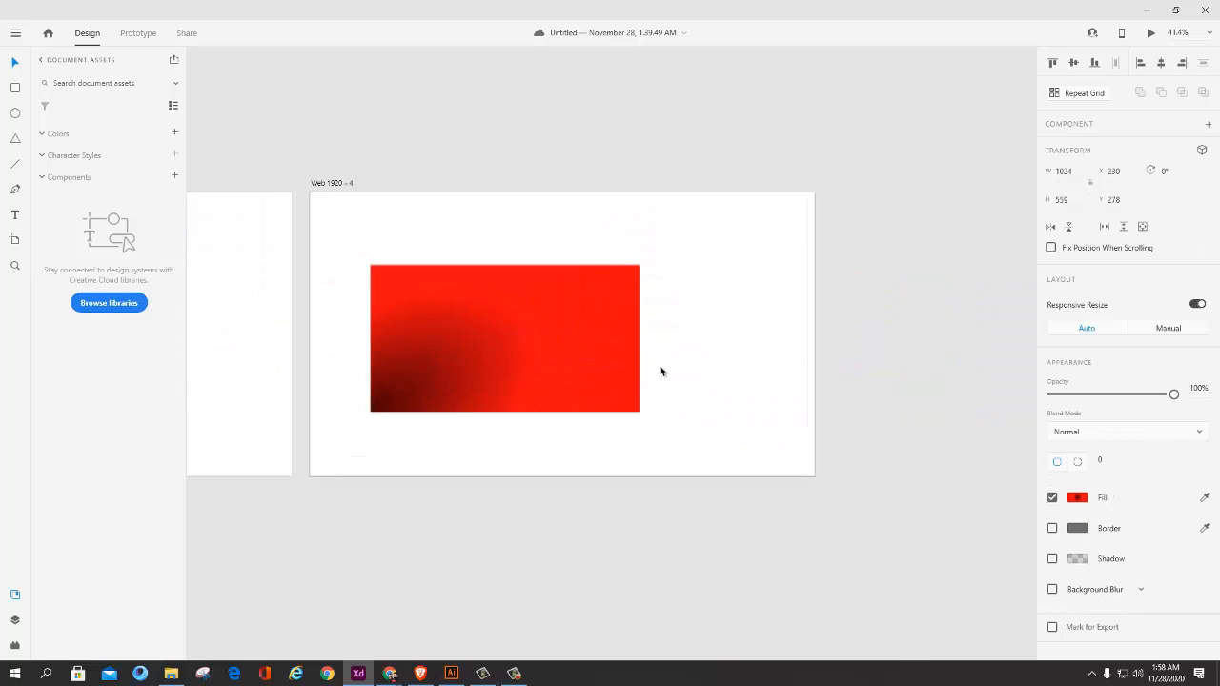
scroll(661, 372, "up", 1)
left_click_drag(661, 372, 855, 246)
scroll(717, 323, "down", 4)
Step: Turn the small rectangle into a repeat grid of four columns by three rows, 1545 wide and 659 high
left_click(1079, 93)
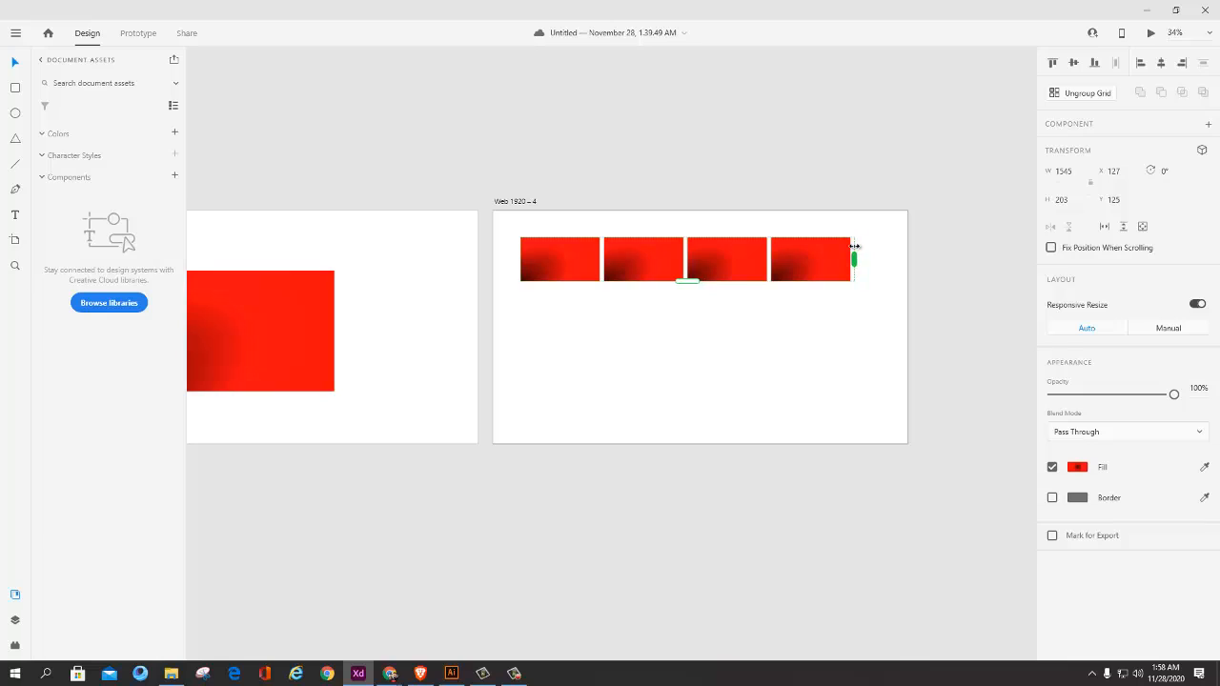
left_click_drag(694, 283, 684, 378)
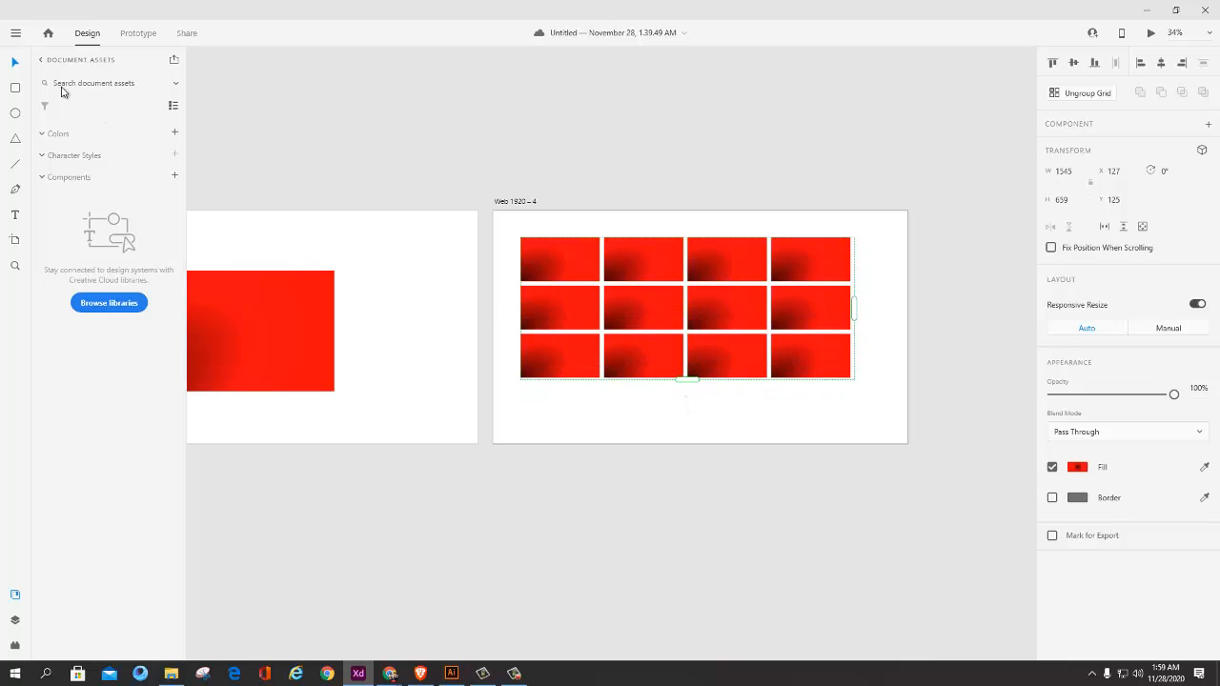
Step: Move the repeat grid to X 221, Y 123 and ungroup it into separate rectangles
scroll(787, 334, "up", 3)
left_click_drag(780, 302, 697, 321)
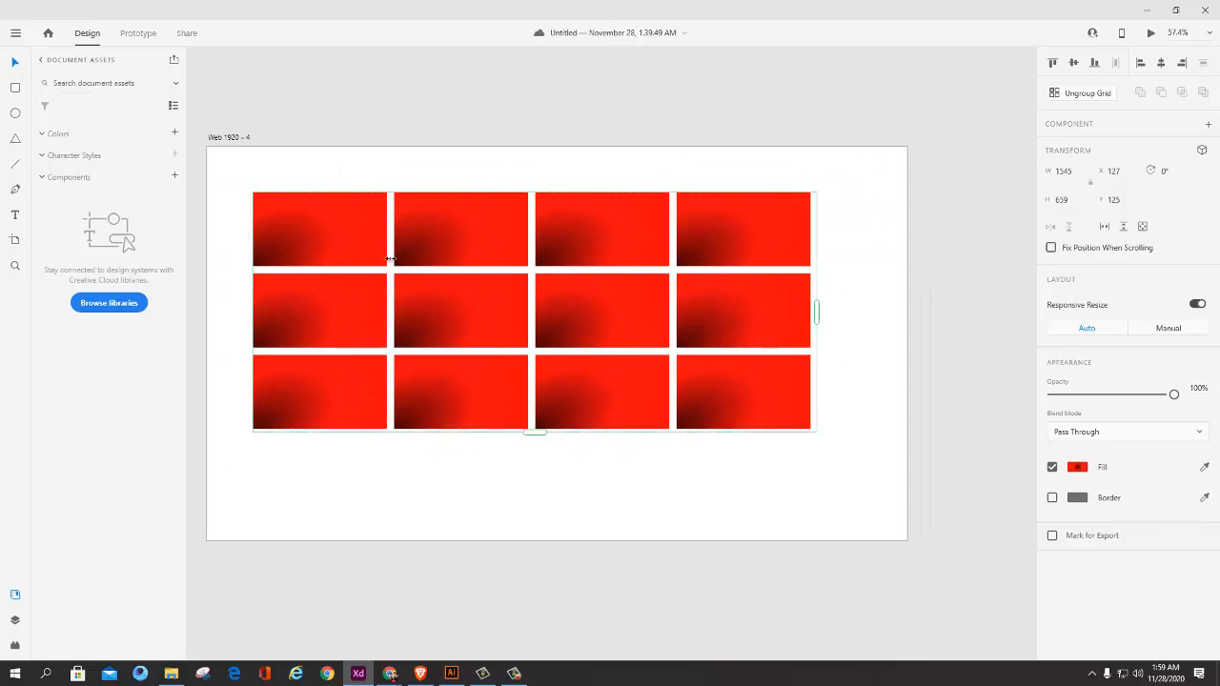
left_click_drag(363, 243, 394, 242)
key("ctrl+shift+g")
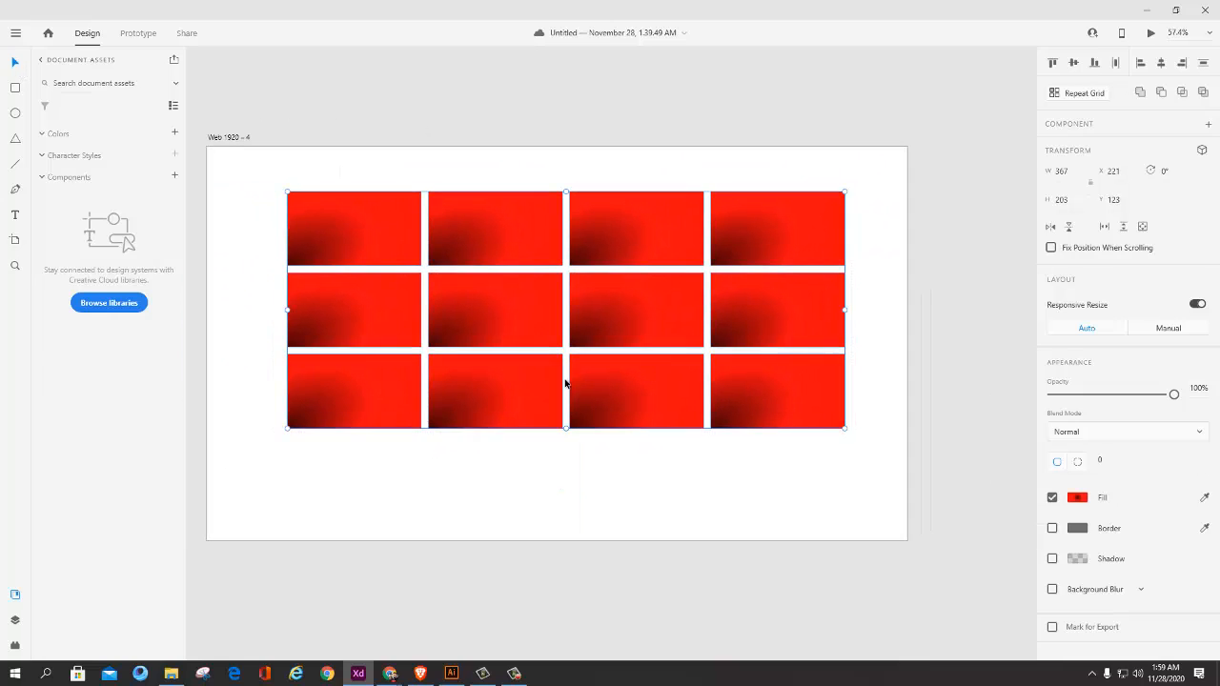
left_click(566, 379)
Step: Pull the four third-row rectangles down away from the upper two rows, leaving them unevenly placed
left_click_drag(352, 411, 334, 448)
left_click_drag(549, 383, 575, 438)
left_click_drag(658, 392, 708, 438)
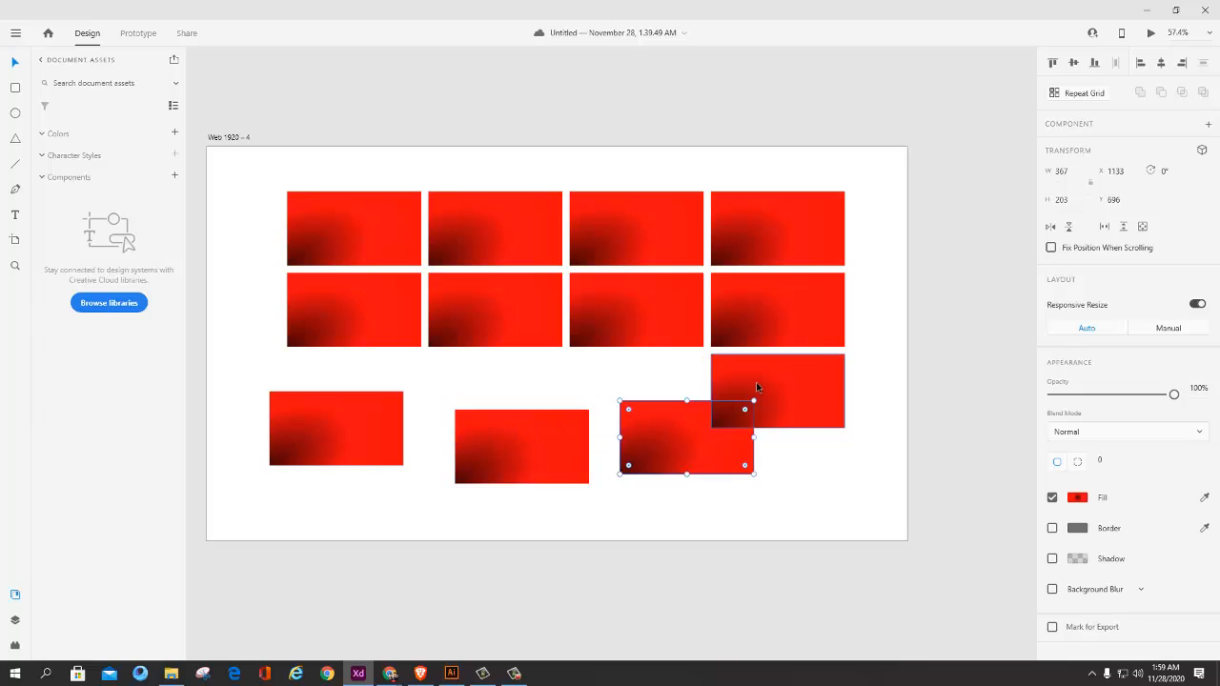
left_click_drag(760, 387, 800, 433)
Step: Shift the two middle rectangles of the lower row around until both sit level with the rightmost one at Y 696
left_click_drag(497, 438, 448, 399)
left_click_drag(648, 427, 565, 452)
left_click_drag(499, 423, 509, 380)
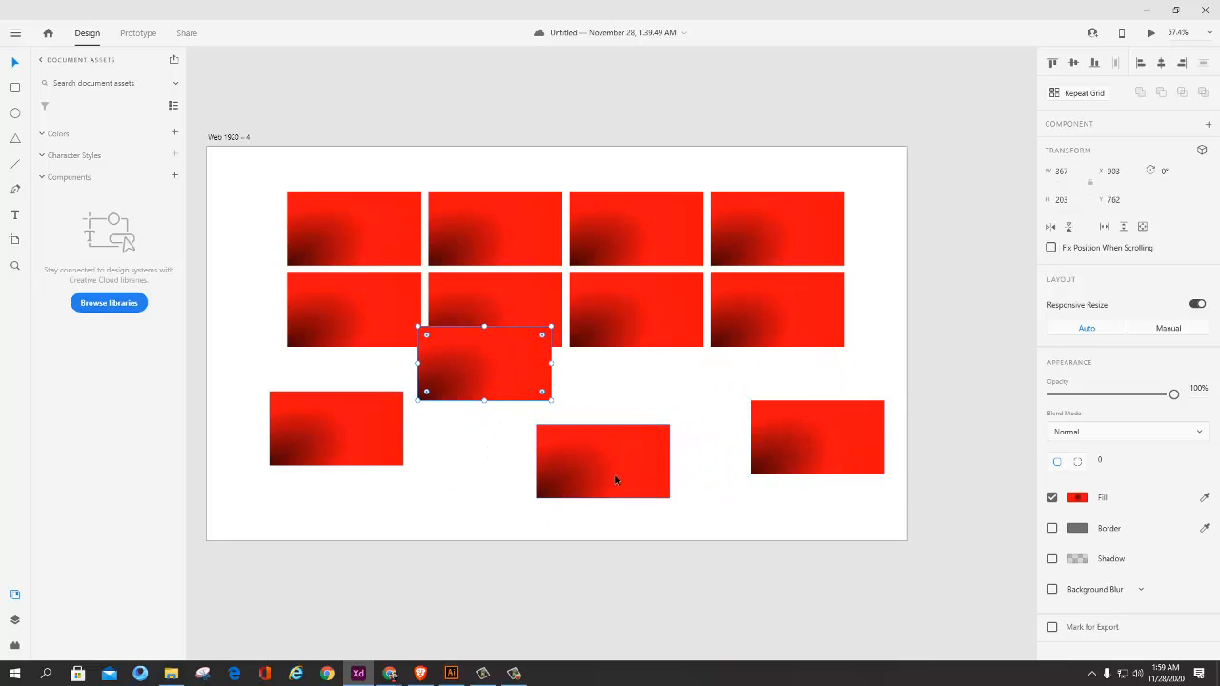
left_click_drag(616, 480, 696, 484)
left_click_drag(429, 381, 448, 437)
left_click_drag(649, 457, 610, 429)
left_click_drag(491, 426, 477, 443)
left_click(486, 315)
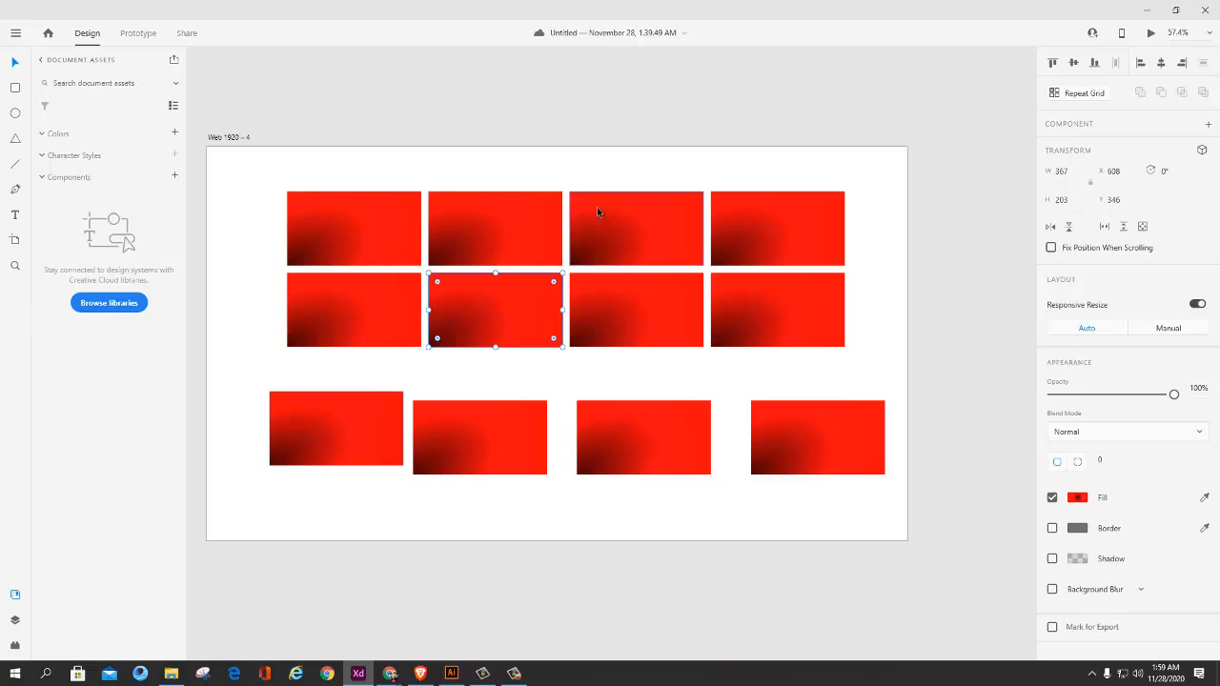
left_click(823, 371)
Step: Offset the first three lower rectangles unevenly, with the leftmost at X 71 and the third at X 984, Y 707
left_click(506, 444)
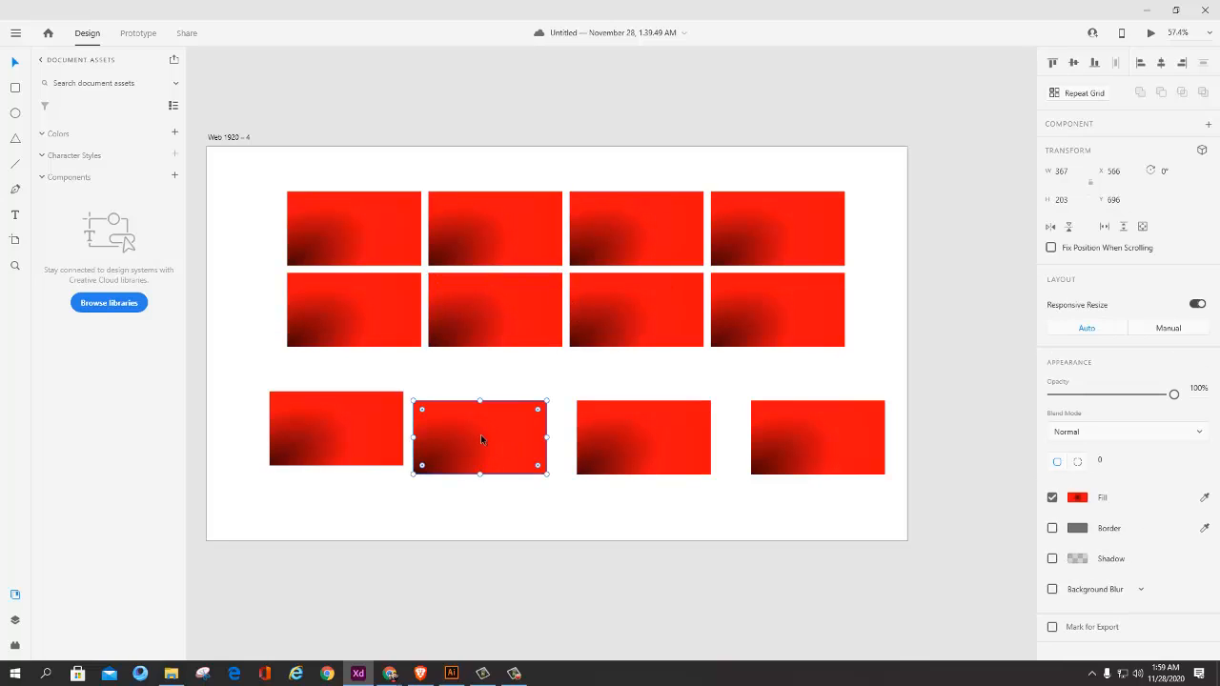
left_click_drag(506, 445, 492, 469)
left_click(304, 445)
left_click_drag(305, 445, 269, 470)
left_click_drag(504, 457, 573, 423)
left_click_drag(624, 434, 491, 441)
left_click_drag(595, 449, 645, 441)
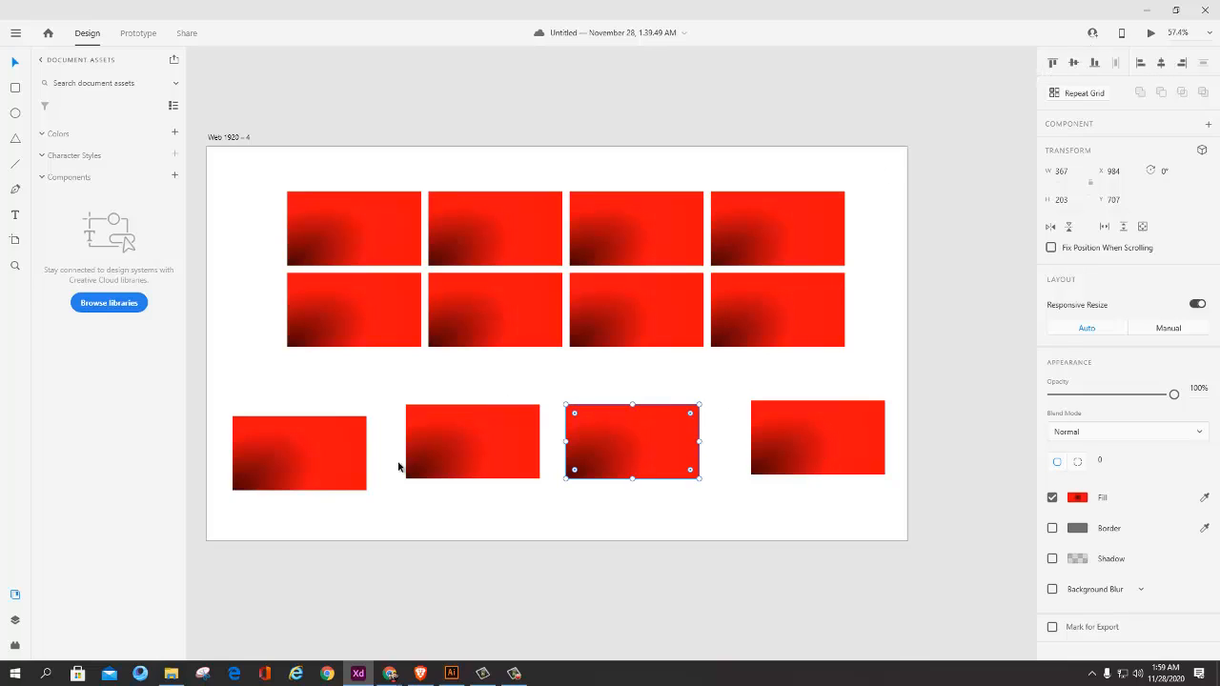
Step: Select all four lower rectangles together, align them to their vertical middle, and clear the selection
left_click(329, 463, "shift")
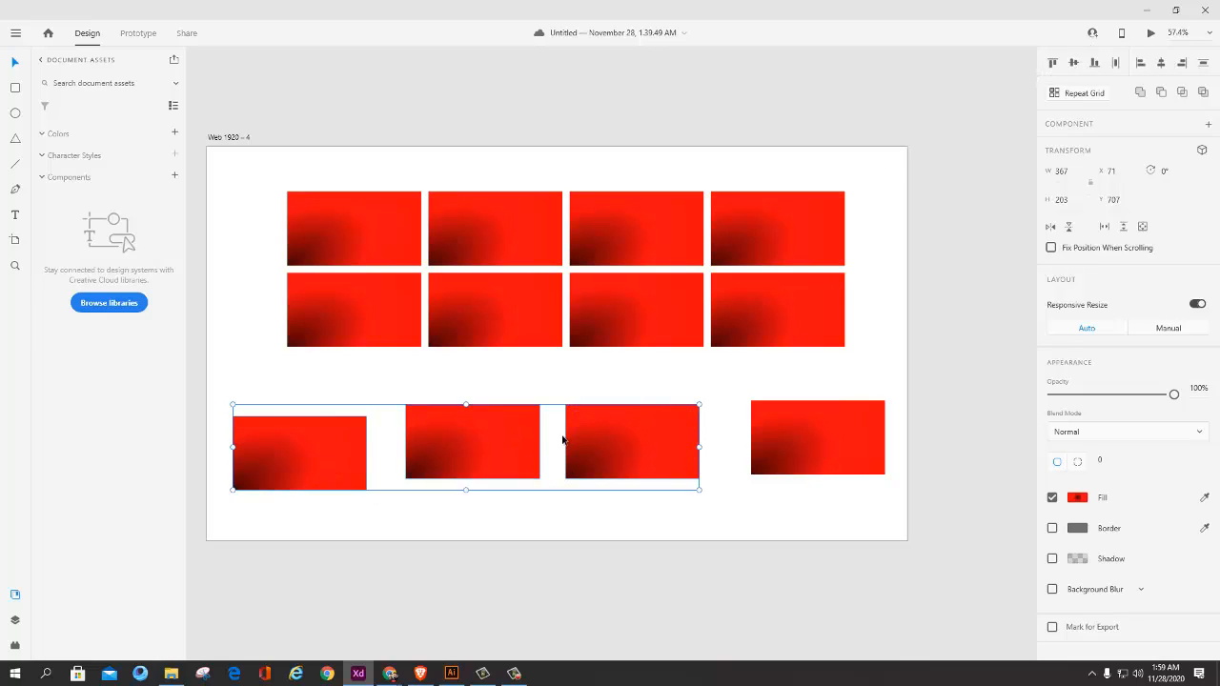
left_click(800, 434, "shift")
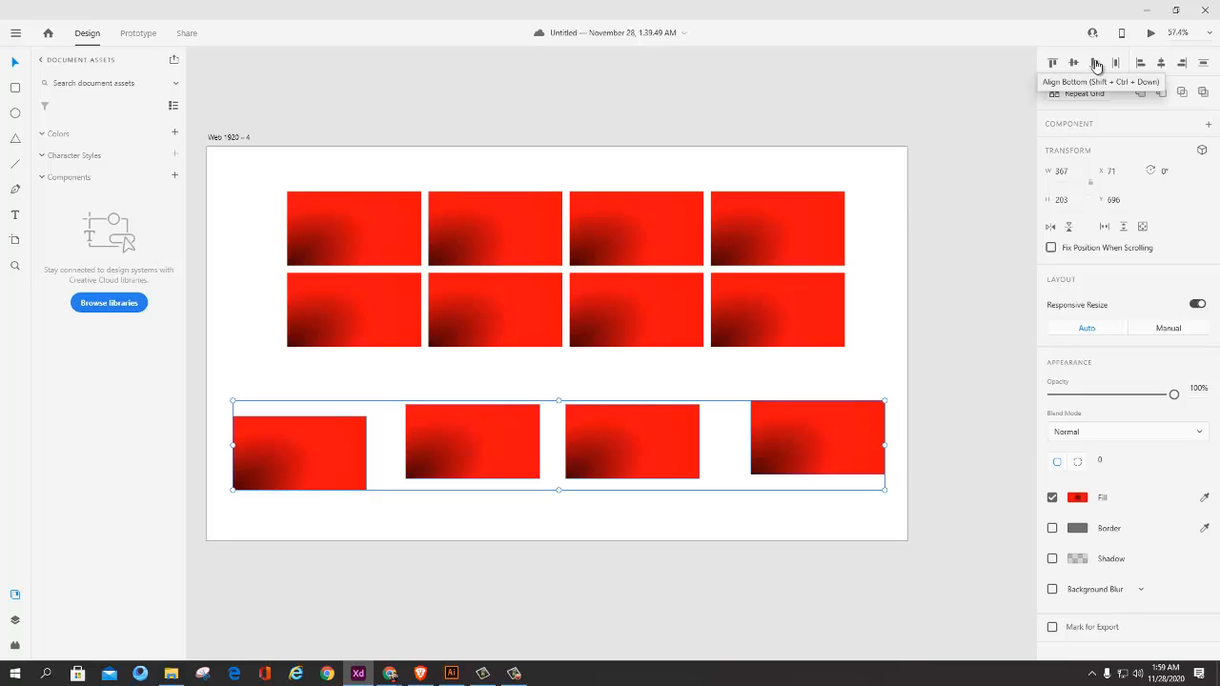
left_click(1074, 63)
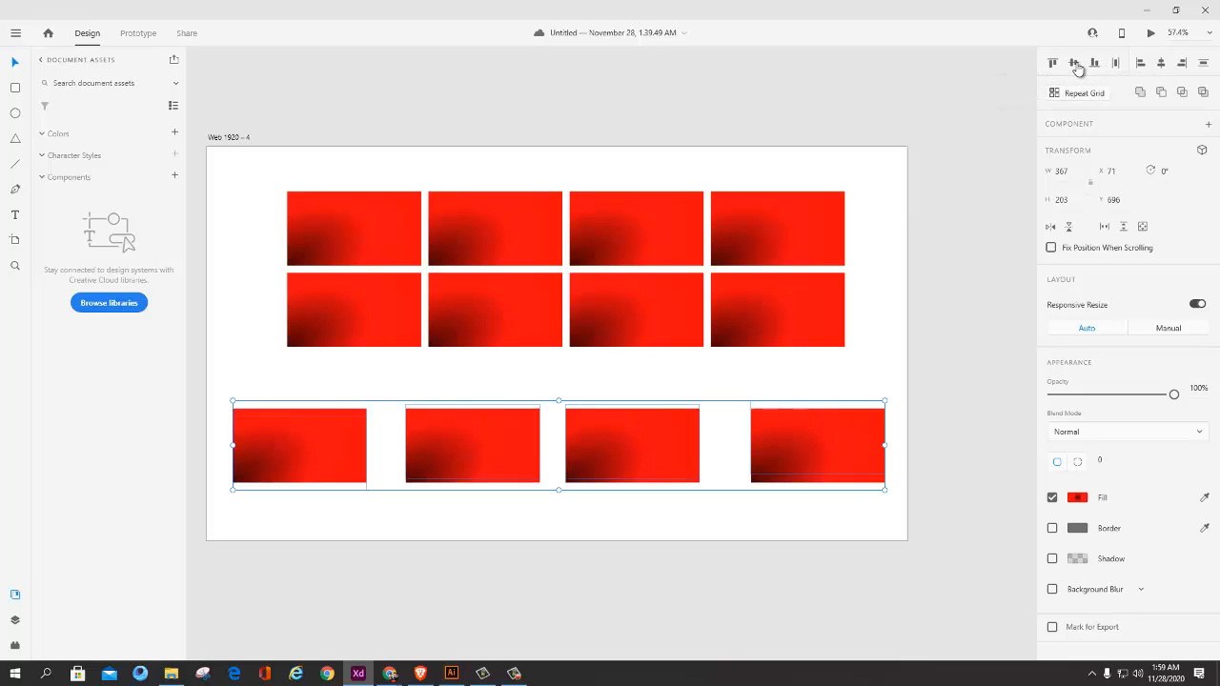
left_click(575, 558)
Step: Distribute the four lower rectangles horizontally so the gaps between them are equal, check each one, and clear the selection
left_click(312, 469)
left_click(488, 446, "shift")
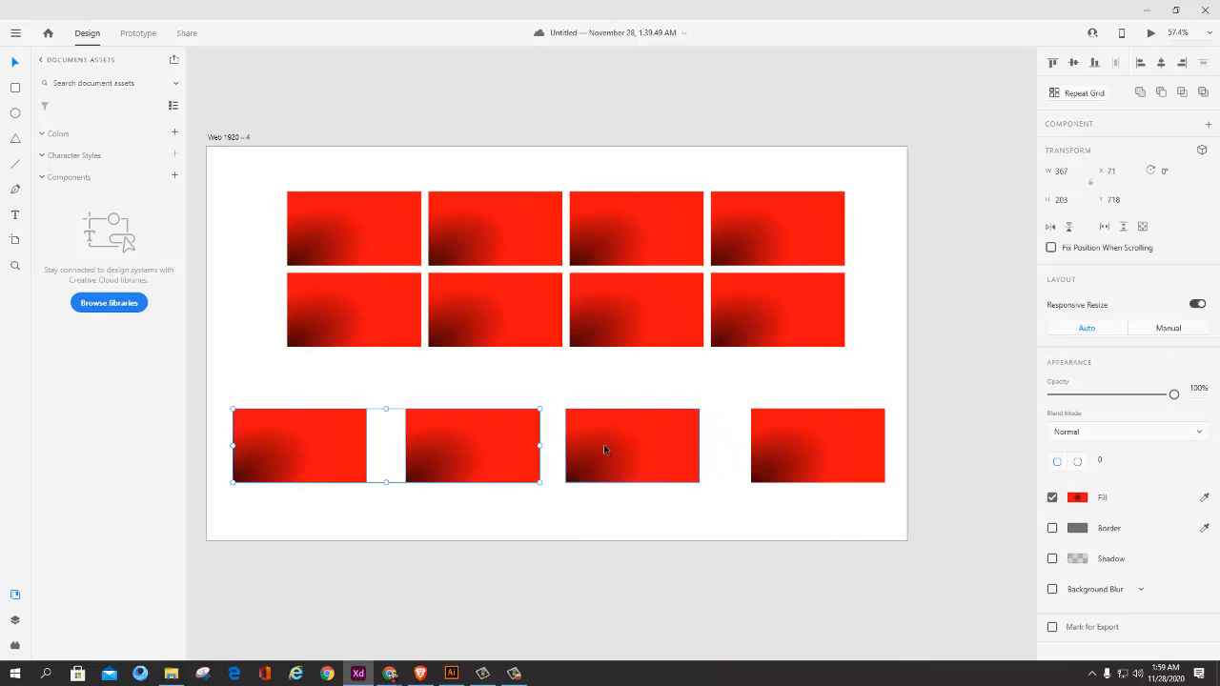
left_click(604, 445, "shift")
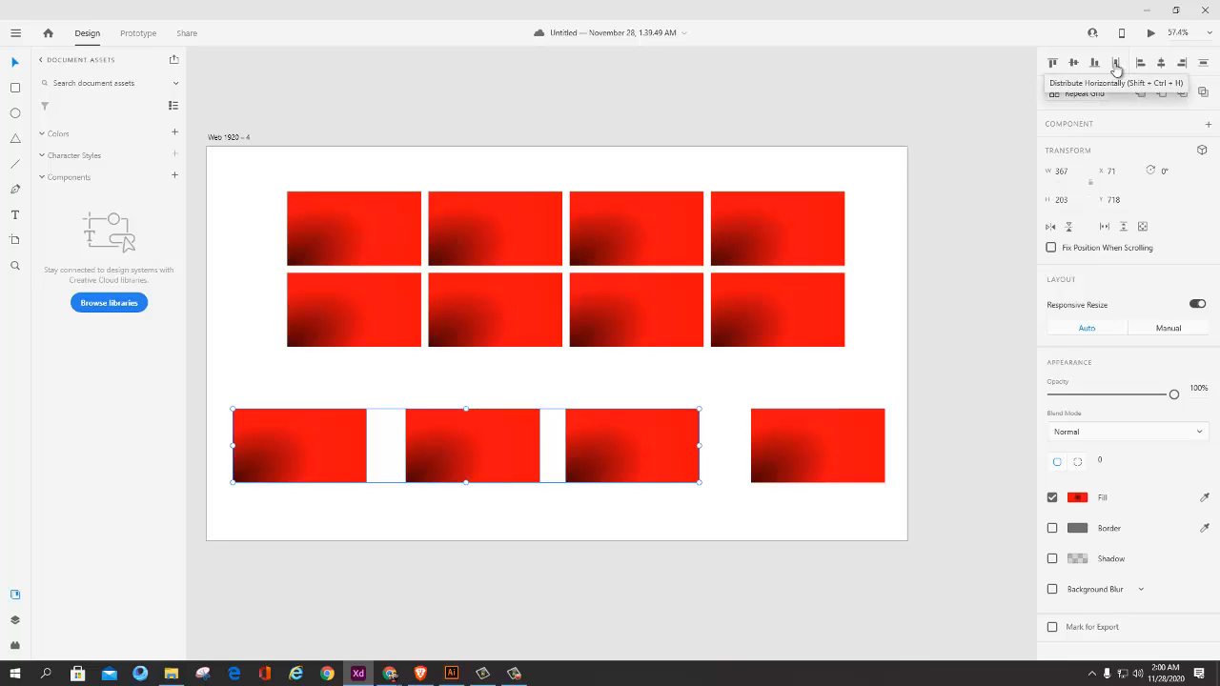
left_click(816, 446, "shift")
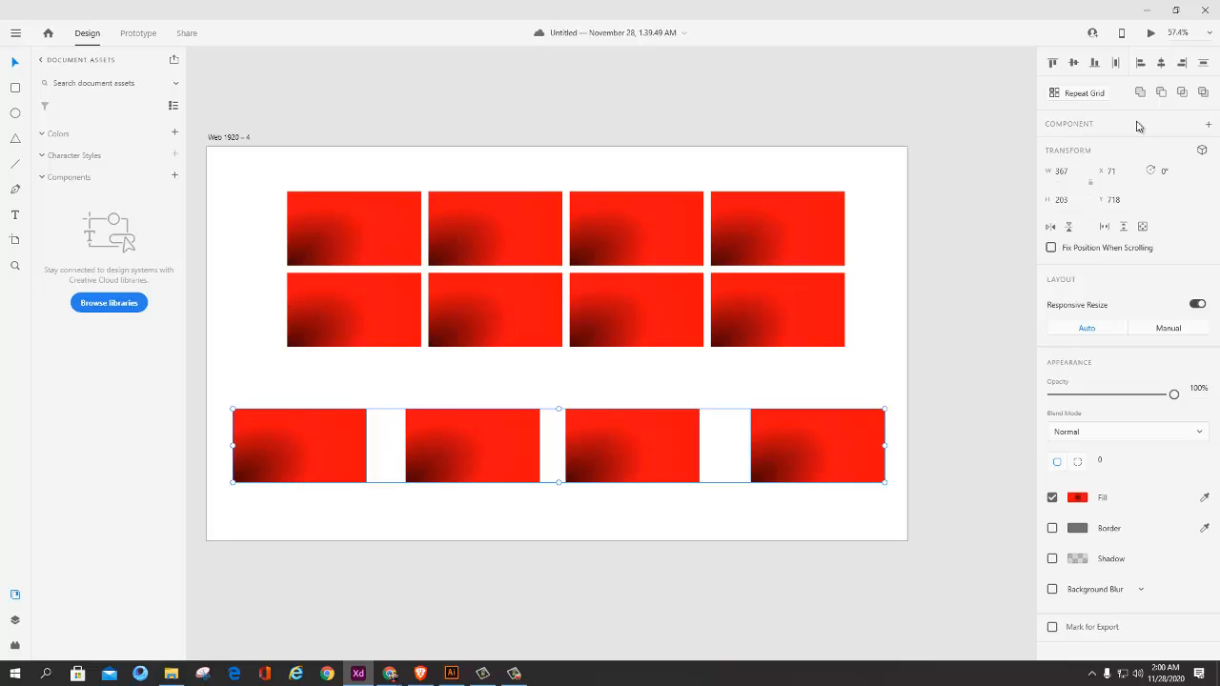
left_click(1116, 64)
left_click(378, 466)
left_click(358, 460)
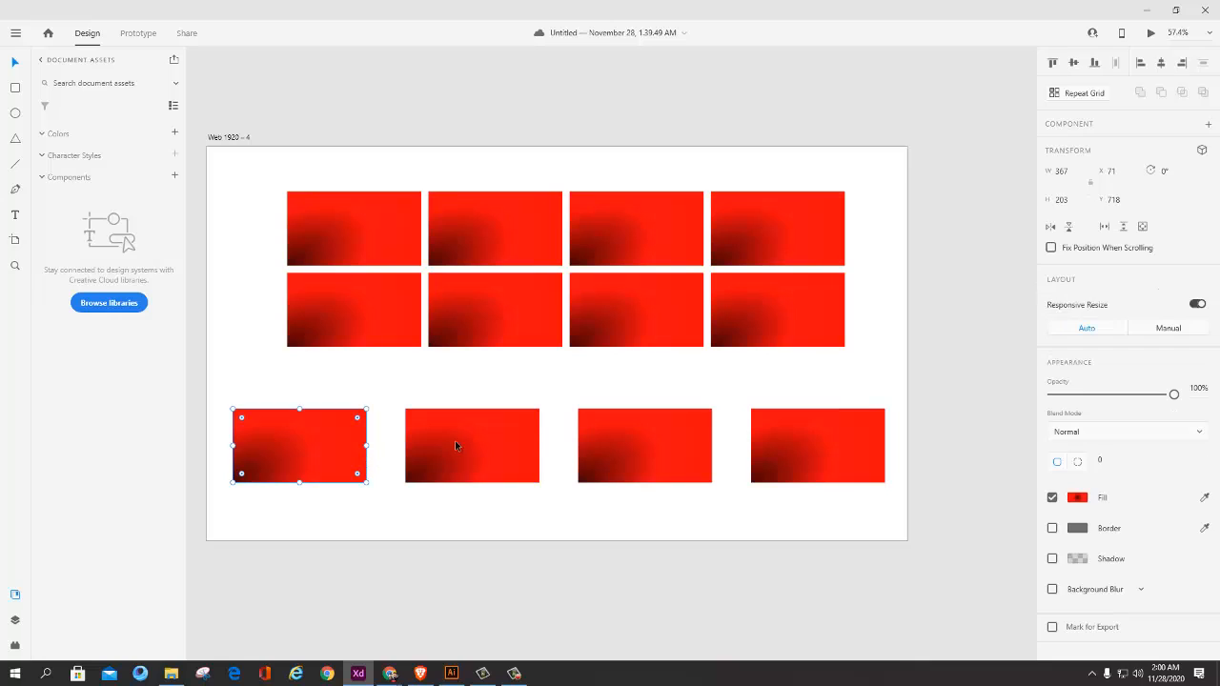
left_click(559, 443)
left_click(693, 446)
left_click(811, 456)
left_click(555, 544)
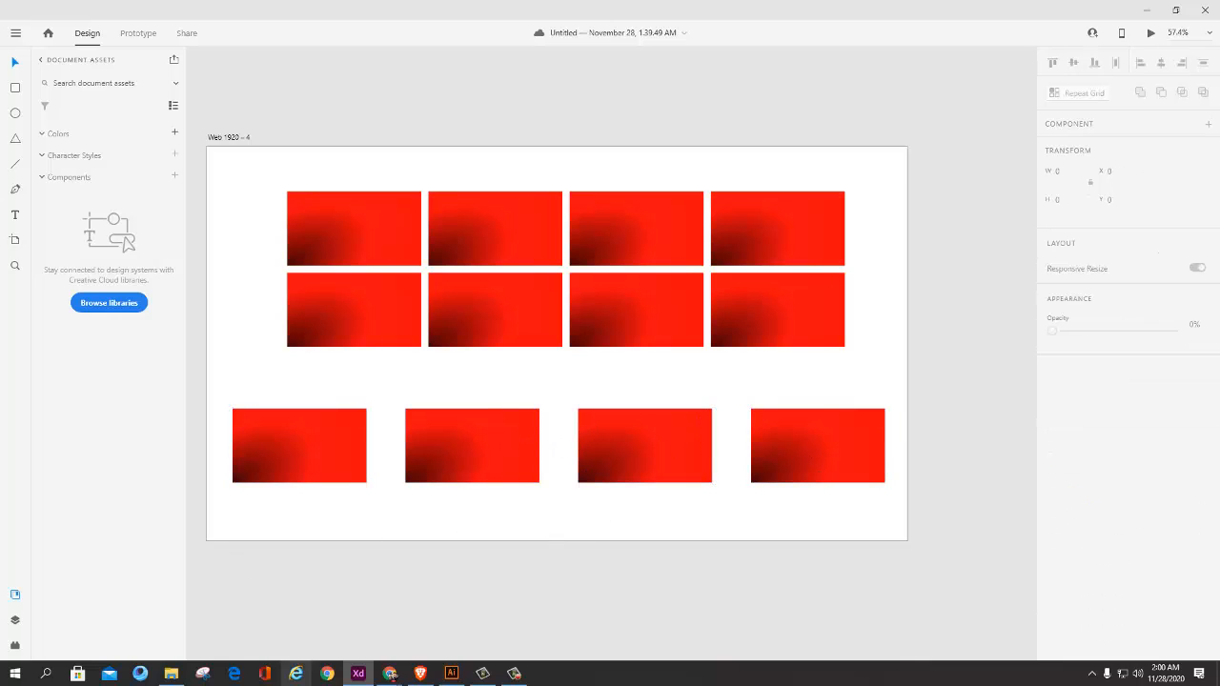
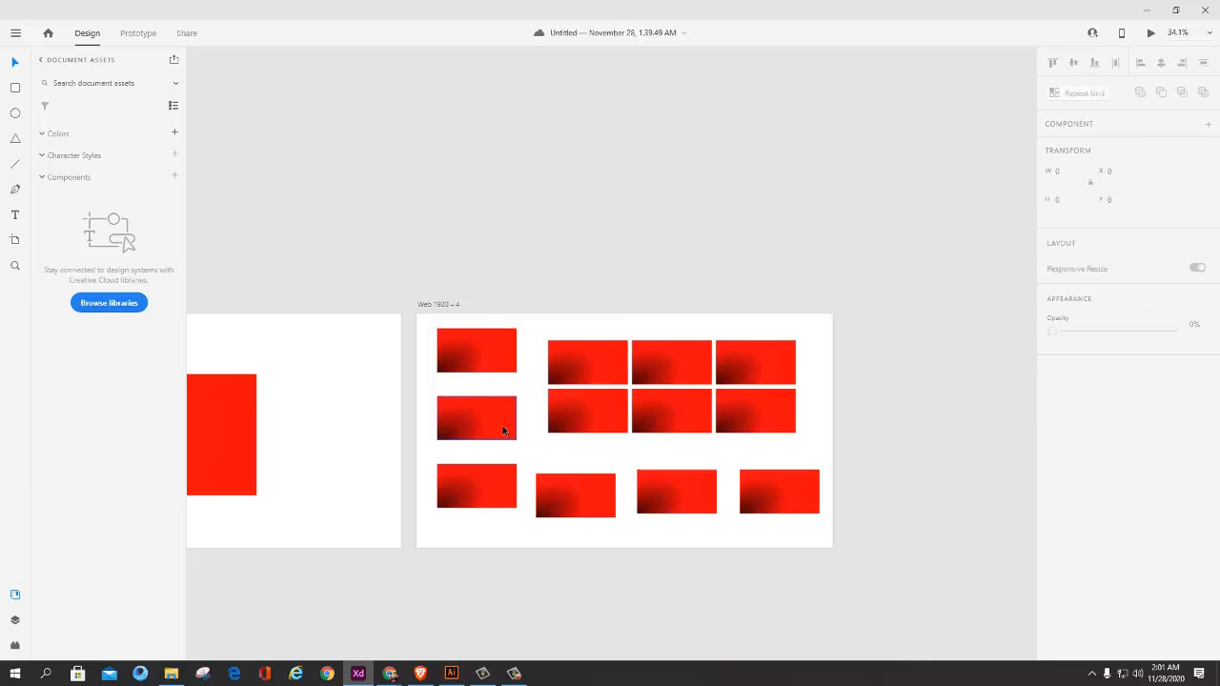
Step: Switch to the Word course outline and review the Lecture 2 lines on aligning and distributing layers and layer versus fill opacity
scroll(504, 428, "down", 3)
scroll(638, 426, "up", 2)
key("alt+Tab")
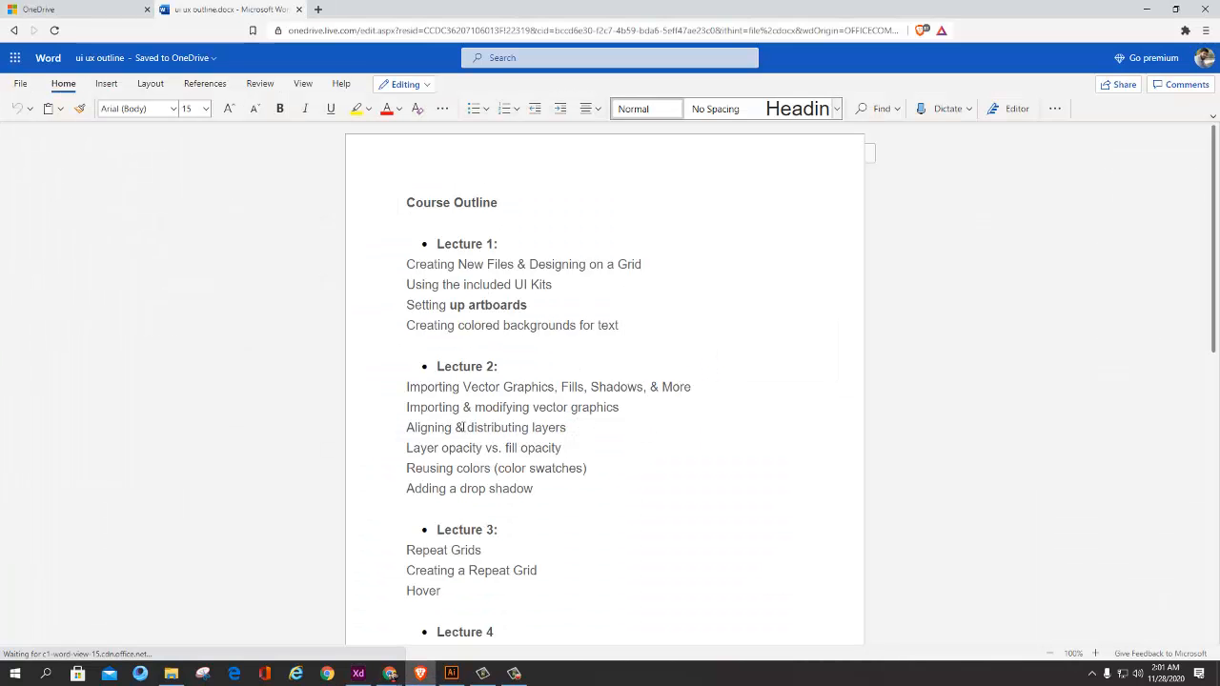
left_click_drag(429, 428, 475, 428)
left_click(593, 437)
left_click_drag(575, 447, 440, 448)
left_click(613, 451)
key("alt+Tab")
Step: Back in Adobe XD, duplicate the Web 1920 – 4 artboard with all its rectangles
scroll(705, 427, "down", 2)
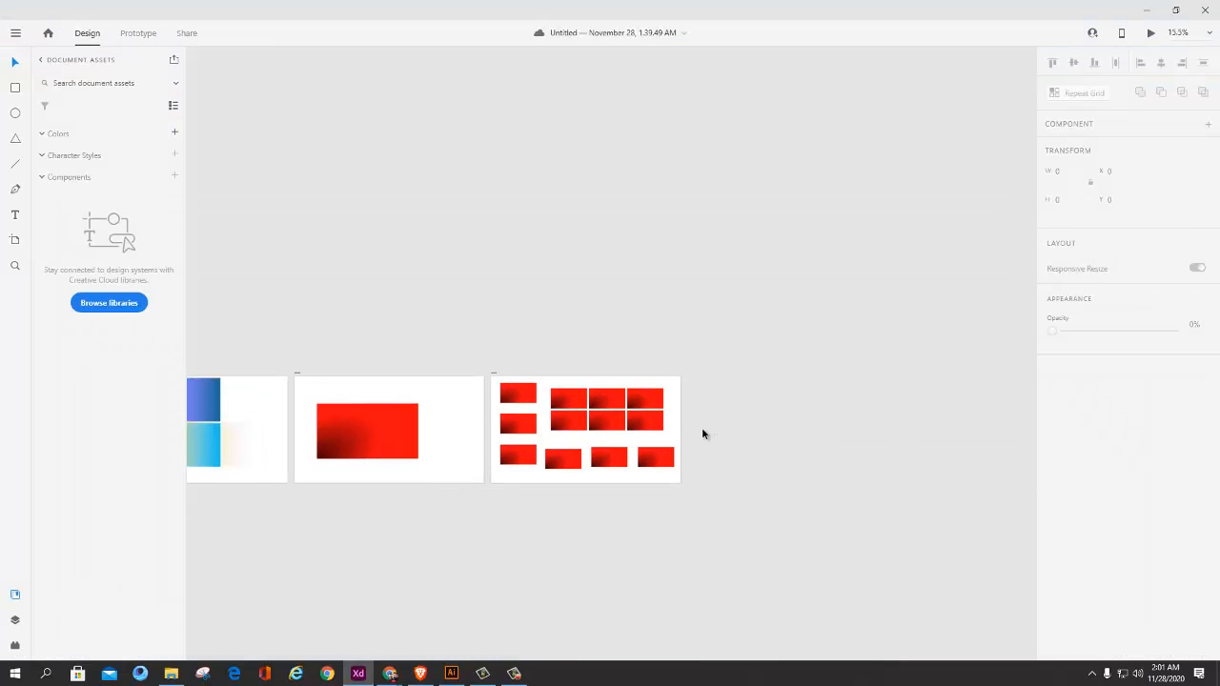
left_click(496, 375)
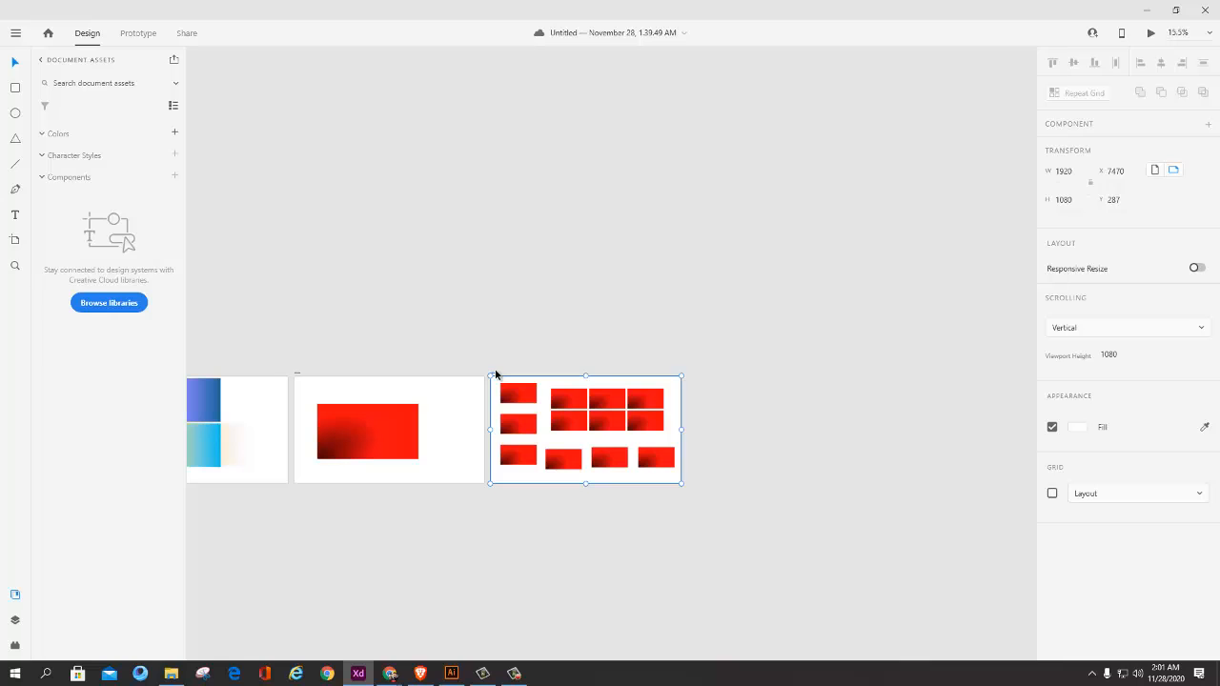
key("ctrl+d")
scroll(656, 422, "up", 2)
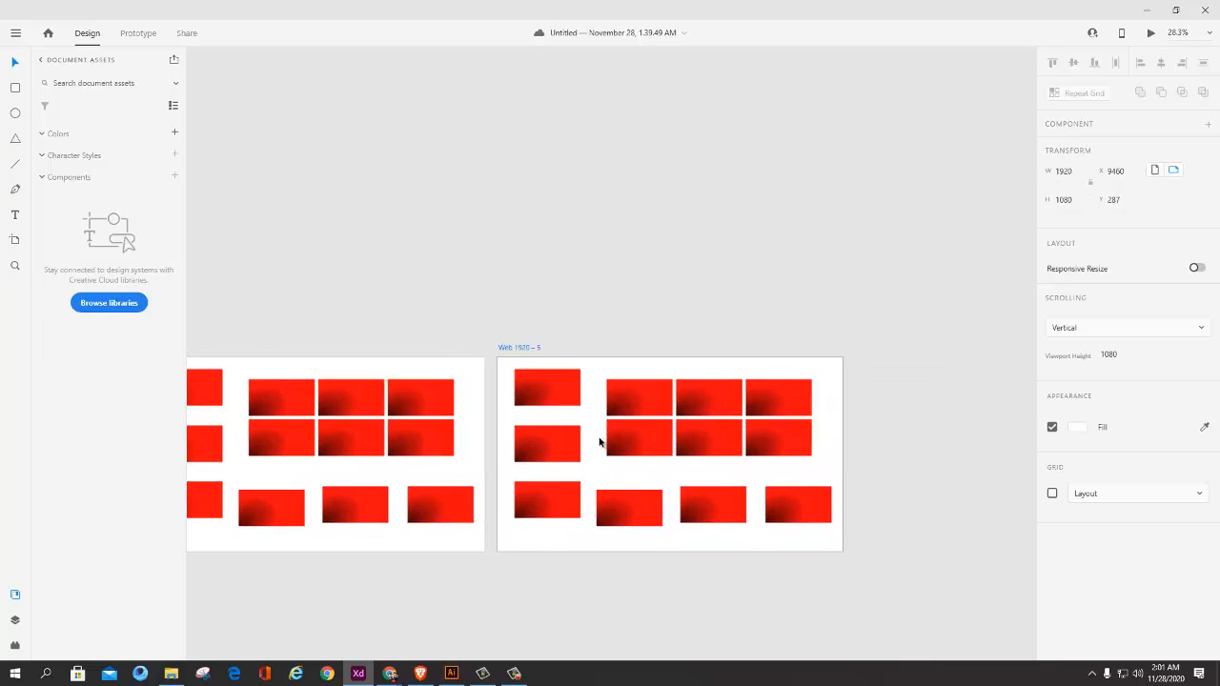
Step: Delete everything on the Web 1920 – 5 artboard except the top-left rectangle, including the repeat grid
scroll(600, 441, "up", 2)
left_click(510, 444)
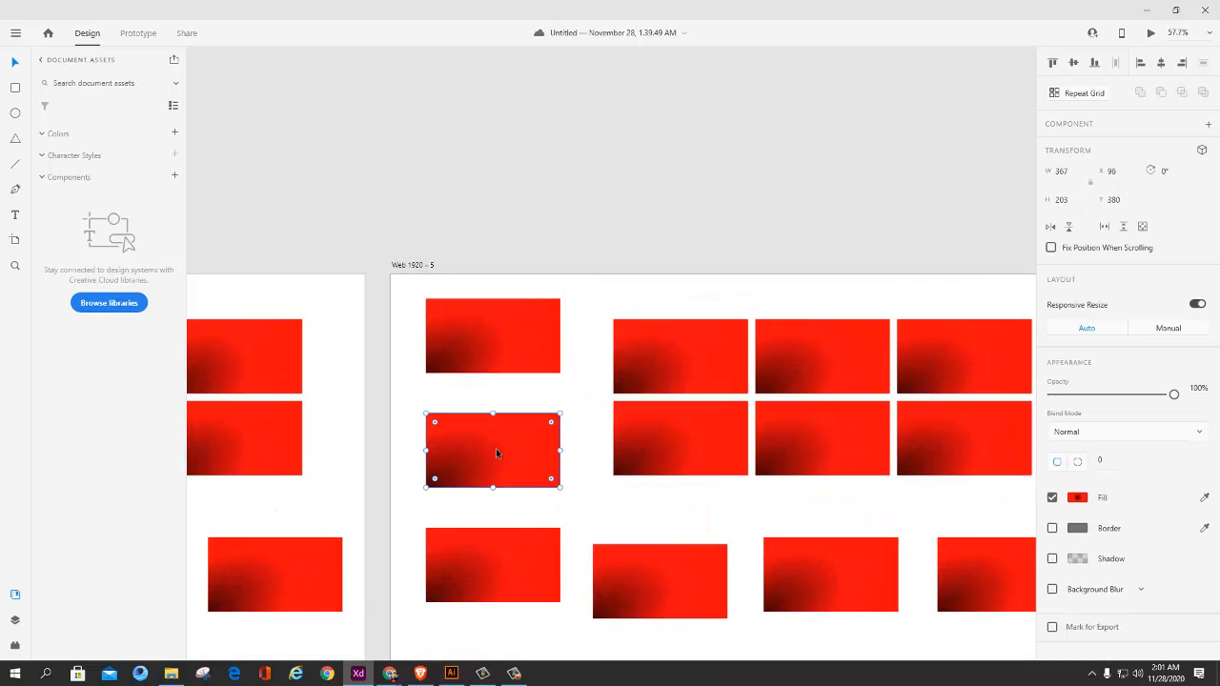
scroll(555, 448, "down", 3)
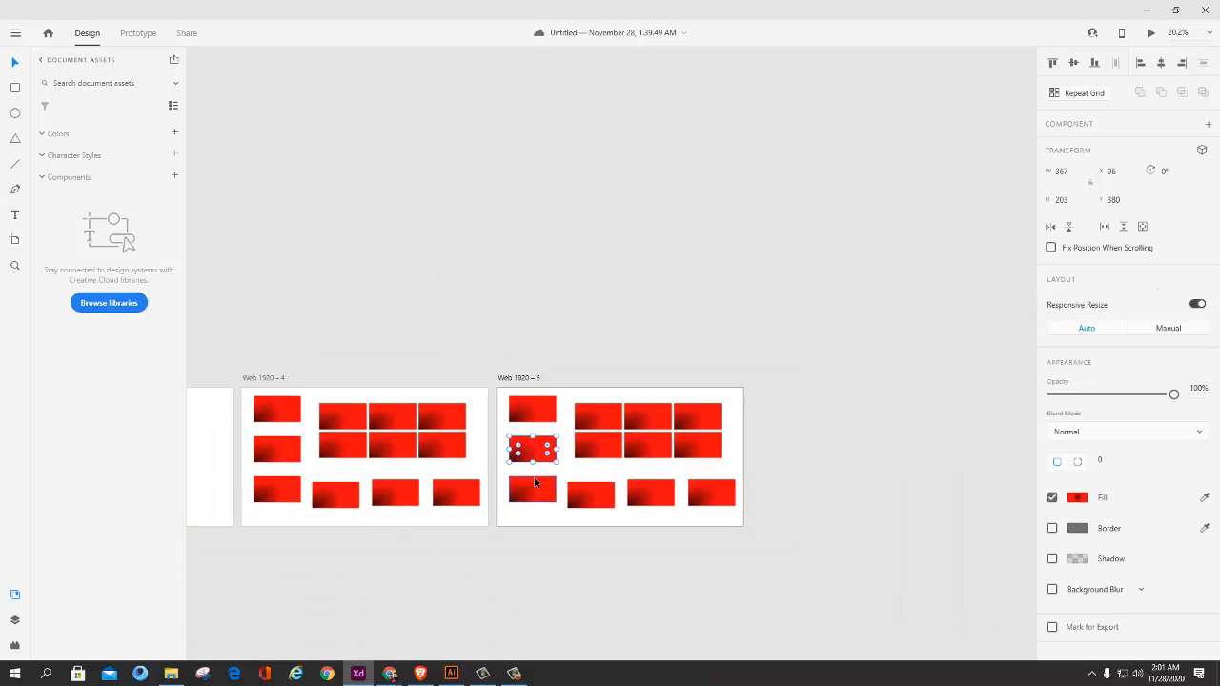
left_click(534, 482, "shift")
left_click(608, 493, "shift")
left_click(666, 491, "shift")
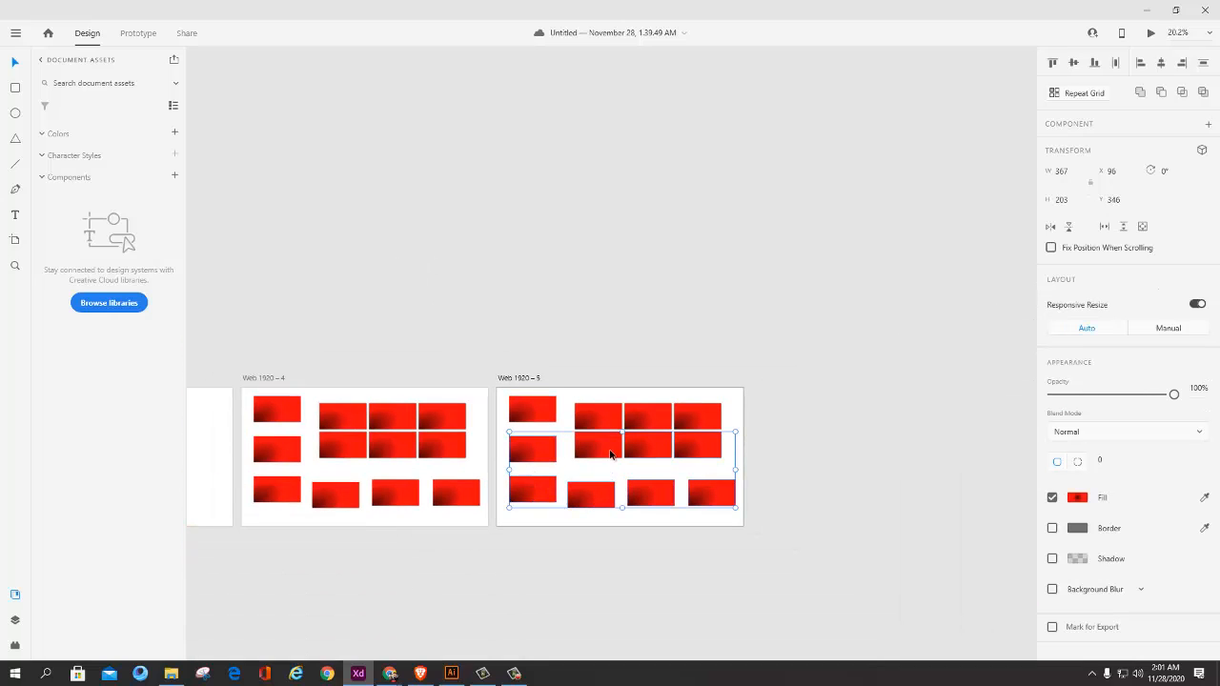
left_click(649, 424, "shift")
key("Delete")
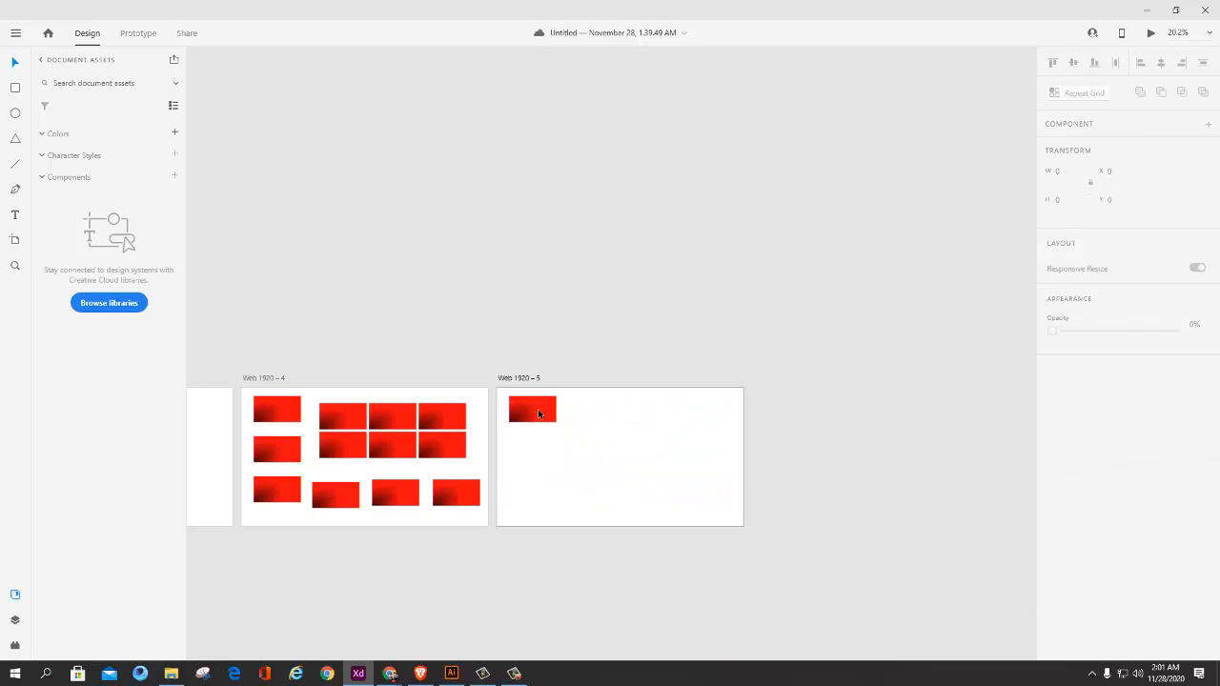
Step: Enlarge the remaining rectangle to 1300 by 775 and place it at X 127, Y 130
left_click(539, 410)
left_click_drag(571, 437, 642, 498)
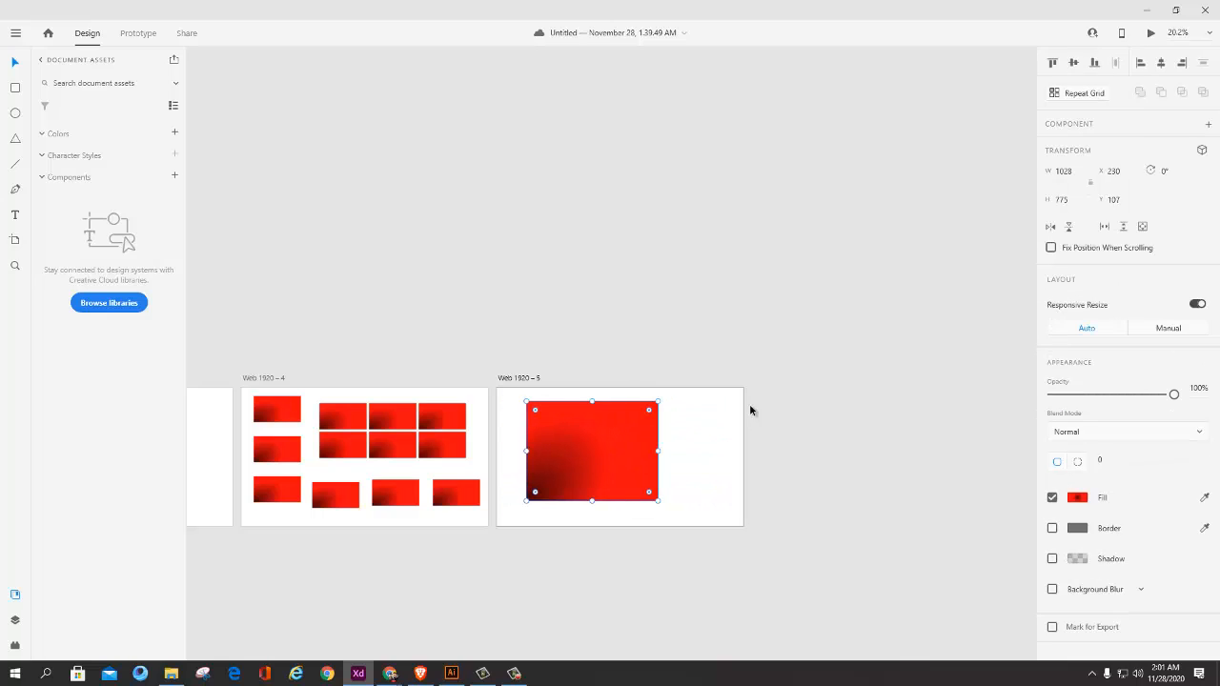
scroll(785, 408, "up", 2)
left_click_drag(613, 425, 625, 408)
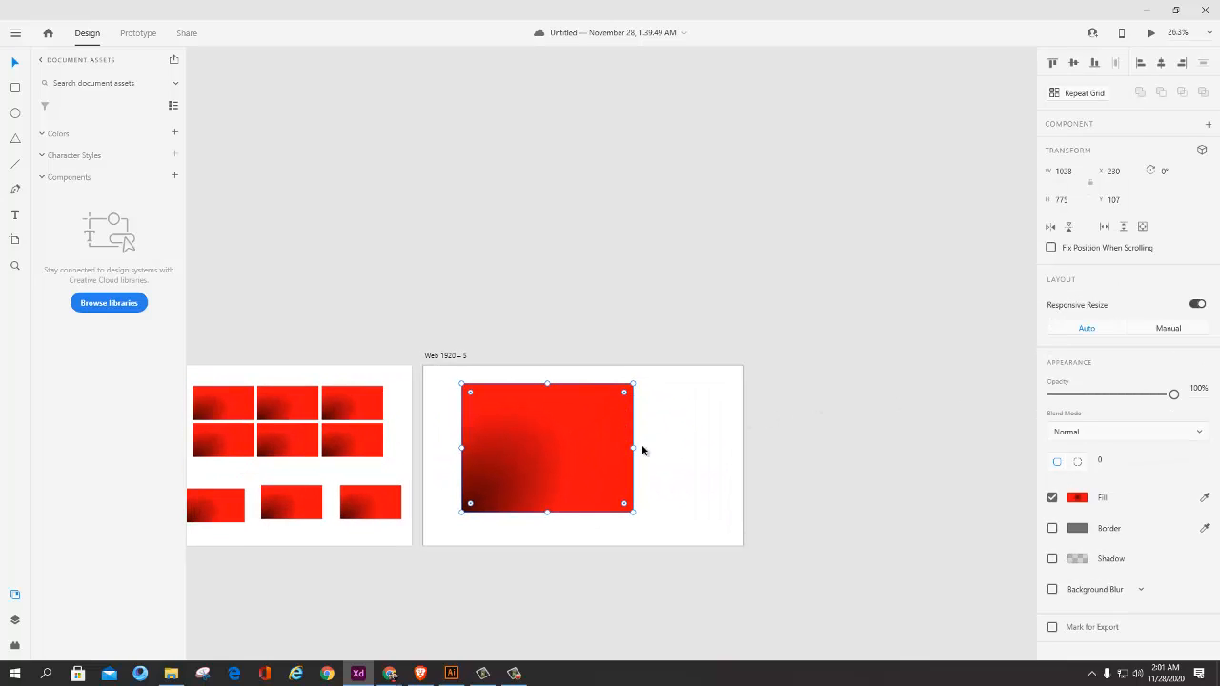
left_click_drag(576, 448, 645, 449)
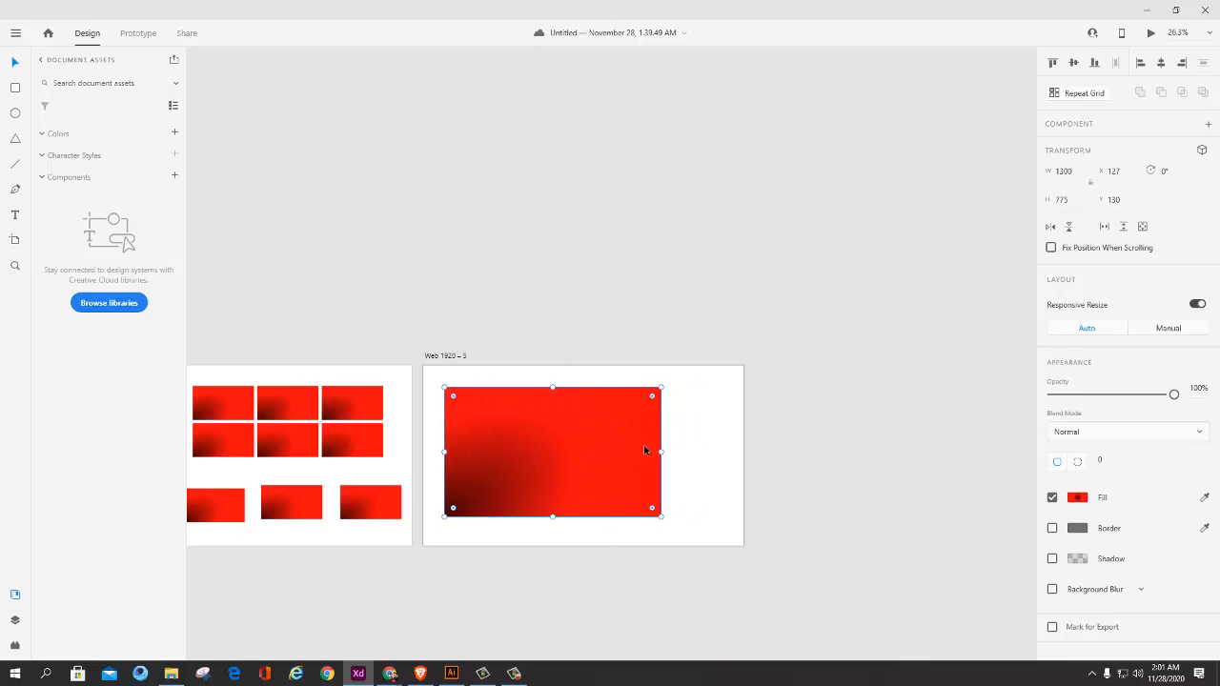
Step: Move the large rectangle to X 386, Y 139, and leave path editing without changing its shape
scroll(653, 450, "up", 2)
left_click_drag(593, 416, 642, 417)
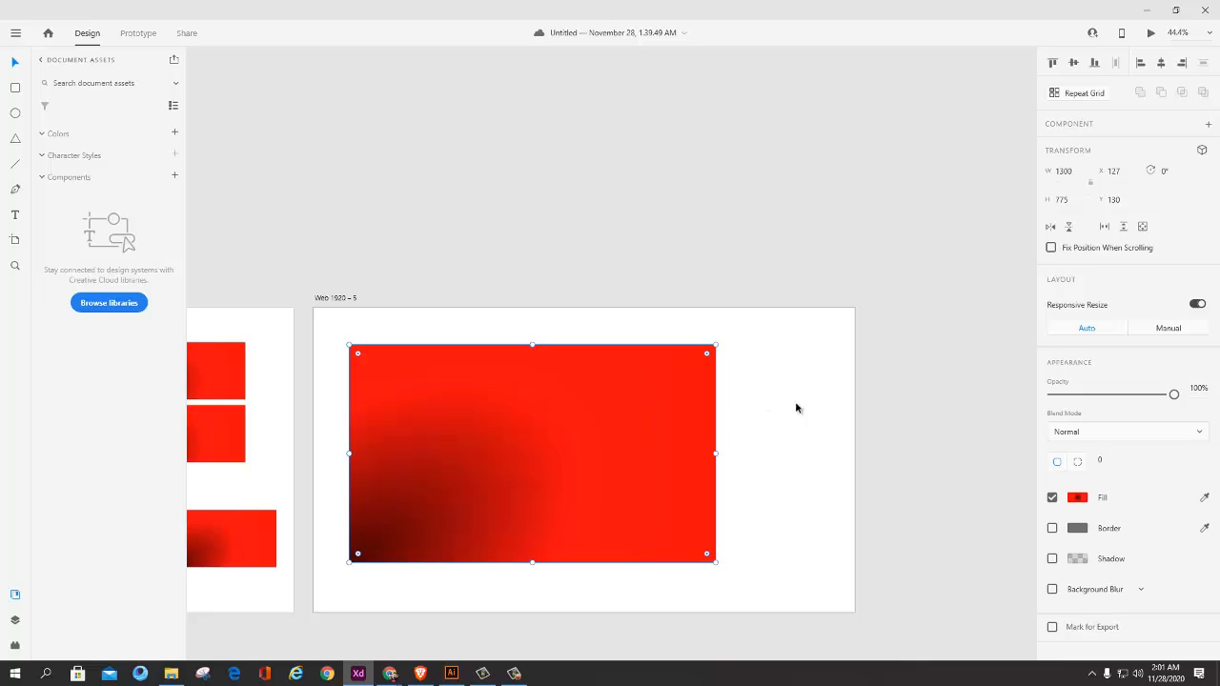
left_click_drag(715, 405, 674, 407)
left_click_drag(552, 414, 625, 417)
double_click(625, 416)
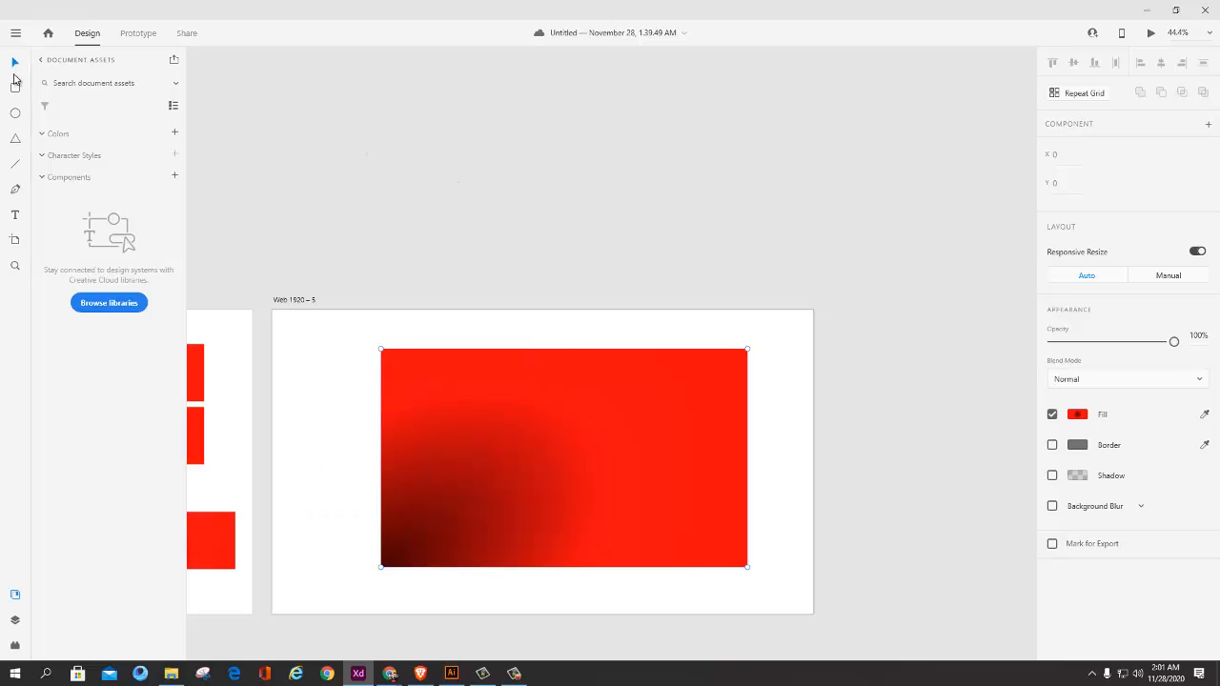
key("Escape")
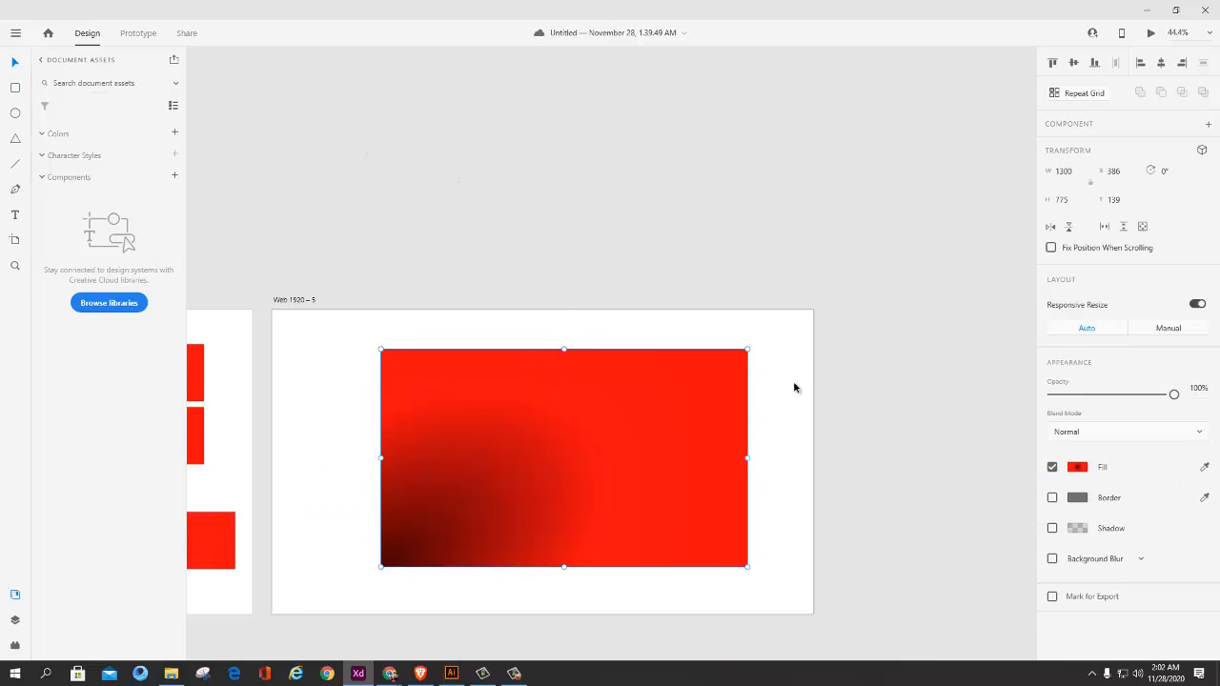
Step: Lower the large rectangle's layer opacity to 61% and move it to X 476, Y 167
mouse_move(513, 406)
left_mouse_down()
mouse_move(492, 415)
mouse_move(534, 417)
mouse_move(496, 412)
left_mouse_up()
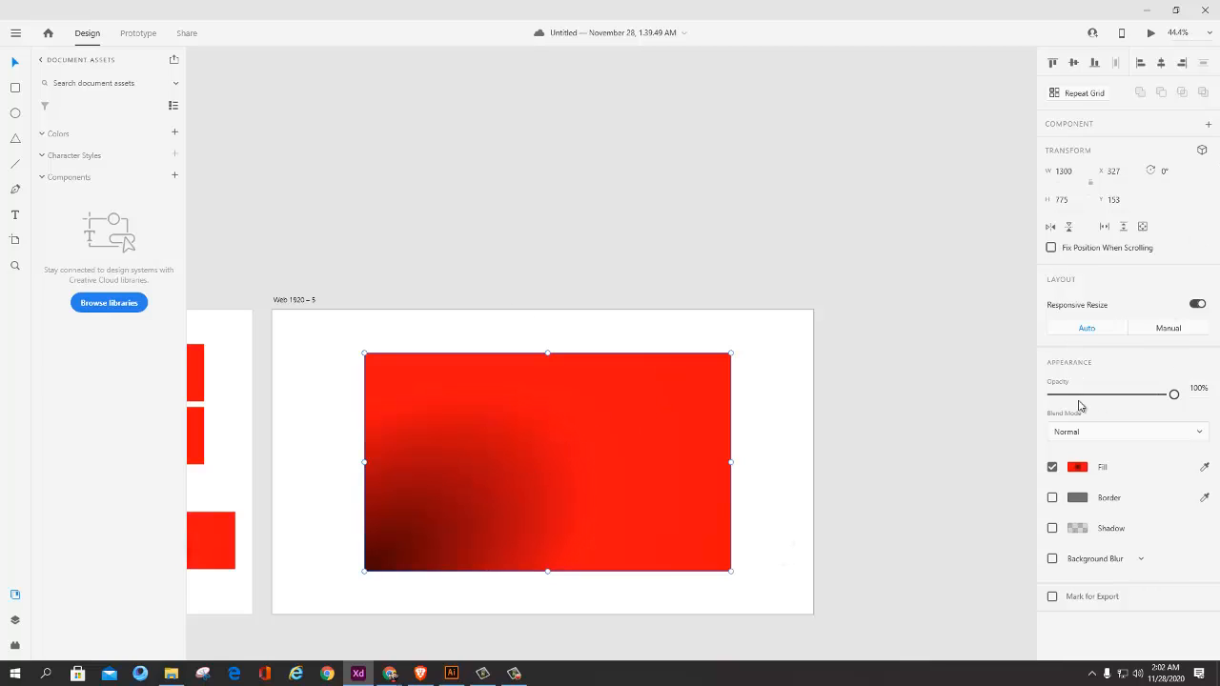
left_click_drag(1174, 393, 1126, 395)
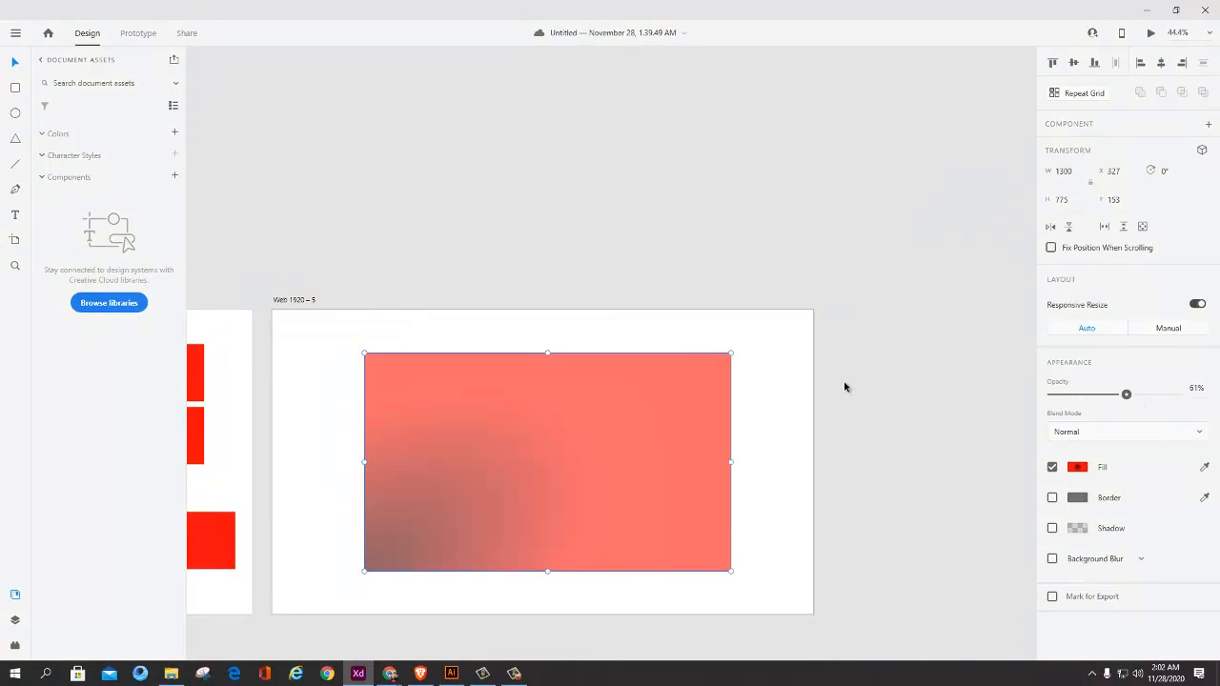
left_click_drag(636, 383, 678, 387)
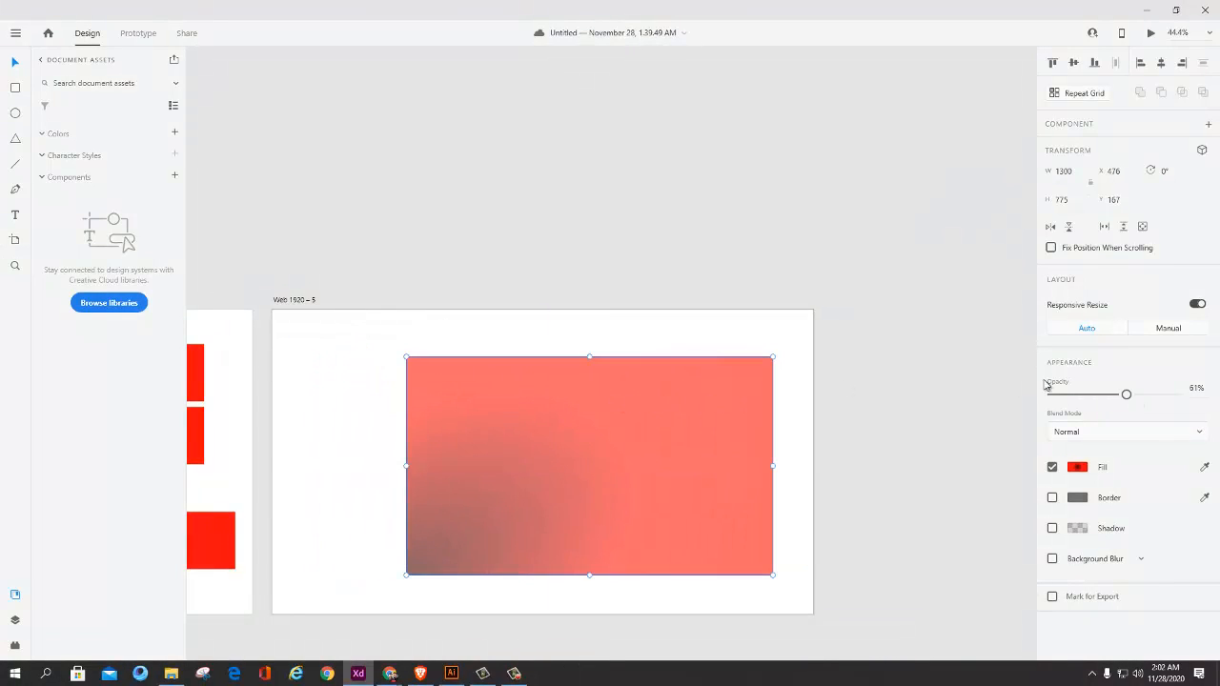
Step: Restore the large rectangle's layer opacity to 100% and move it to X 310, Y 164
left_click_drag(1122, 398, 1176, 399)
left_click_drag(681, 433, 659, 445)
scroll(639, 437, "down", 3)
scroll(636, 449, "up", 1)
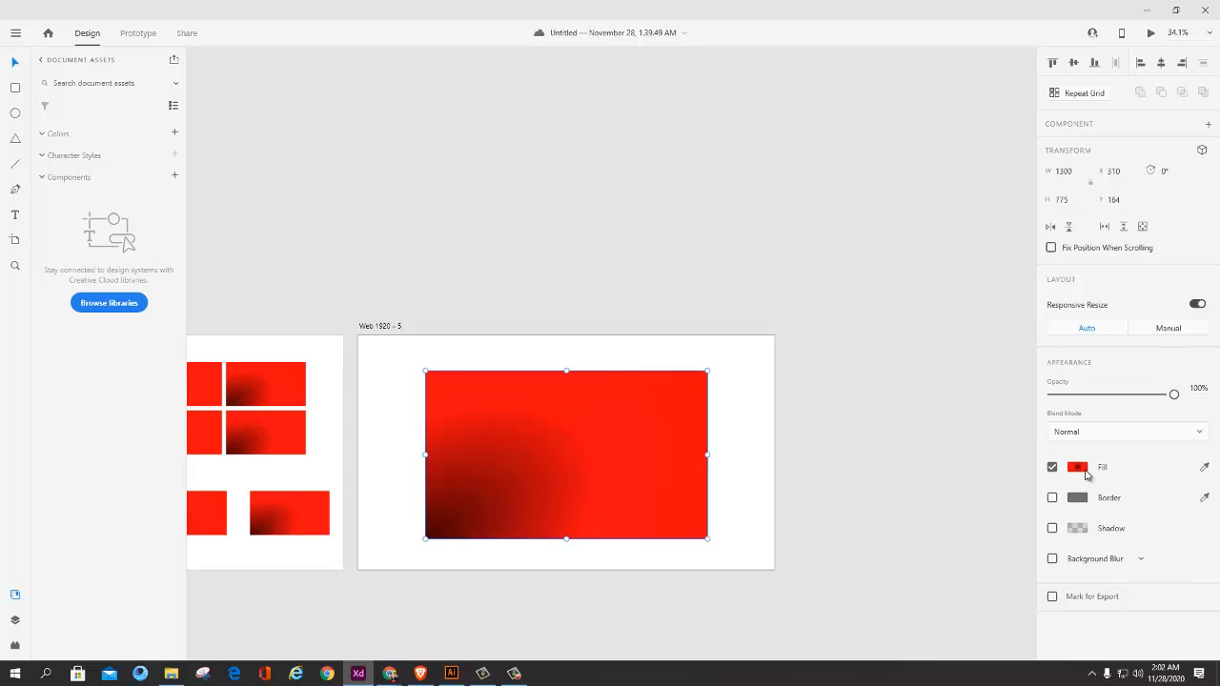
Step: Set the outer colour stop of the rectangle's radial gradient fill to #FF0606 at 42% opacity
left_click(1079, 469)
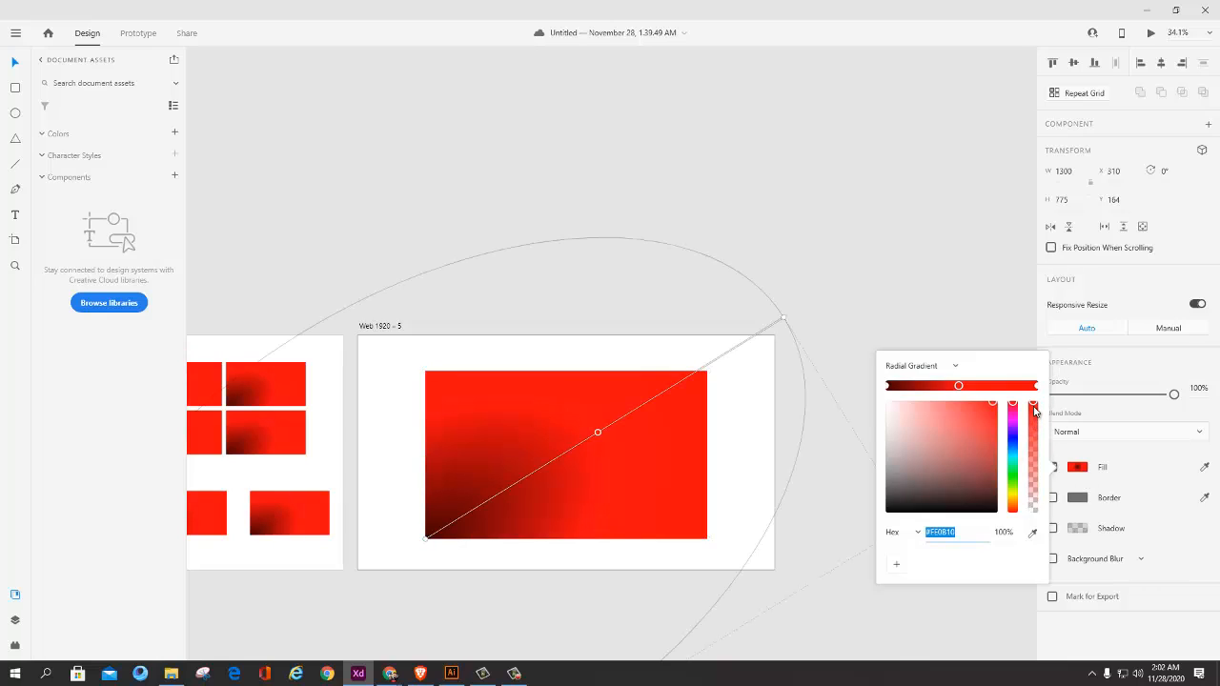
left_click_drag(1036, 410, 1037, 471)
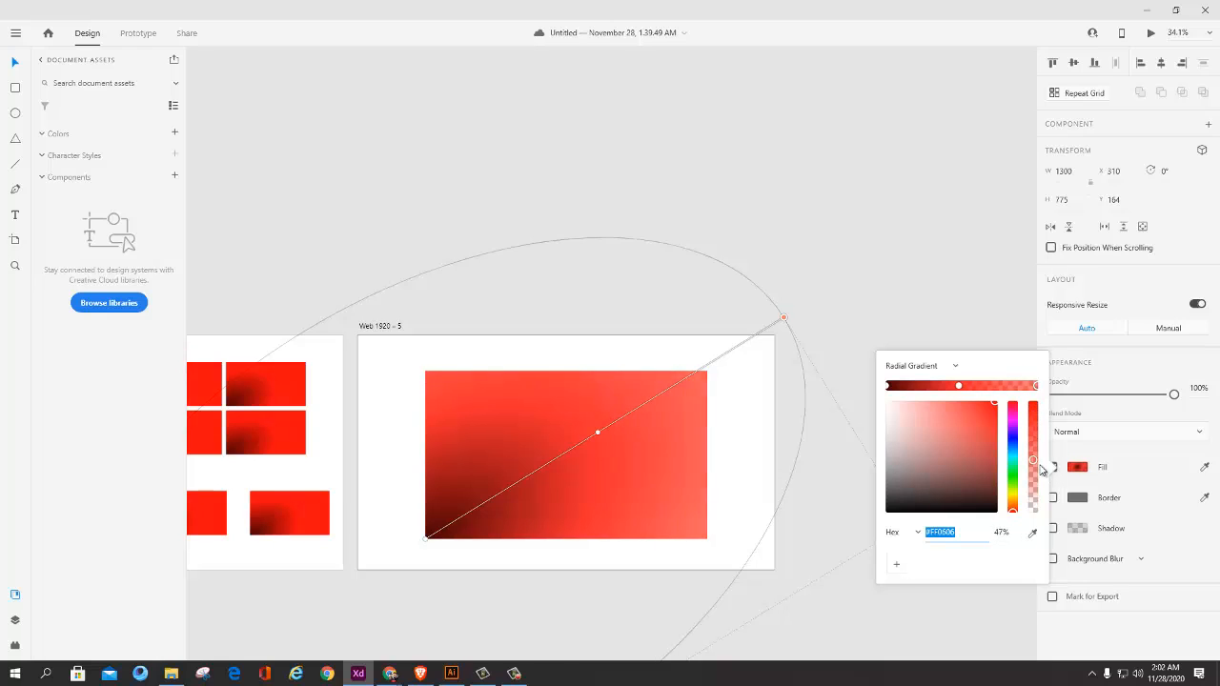
left_click(908, 284)
Step: Switch to the Word course outline, review the line on reusing colors with color swatches, and return to Adobe XD
key("alt+Tab")
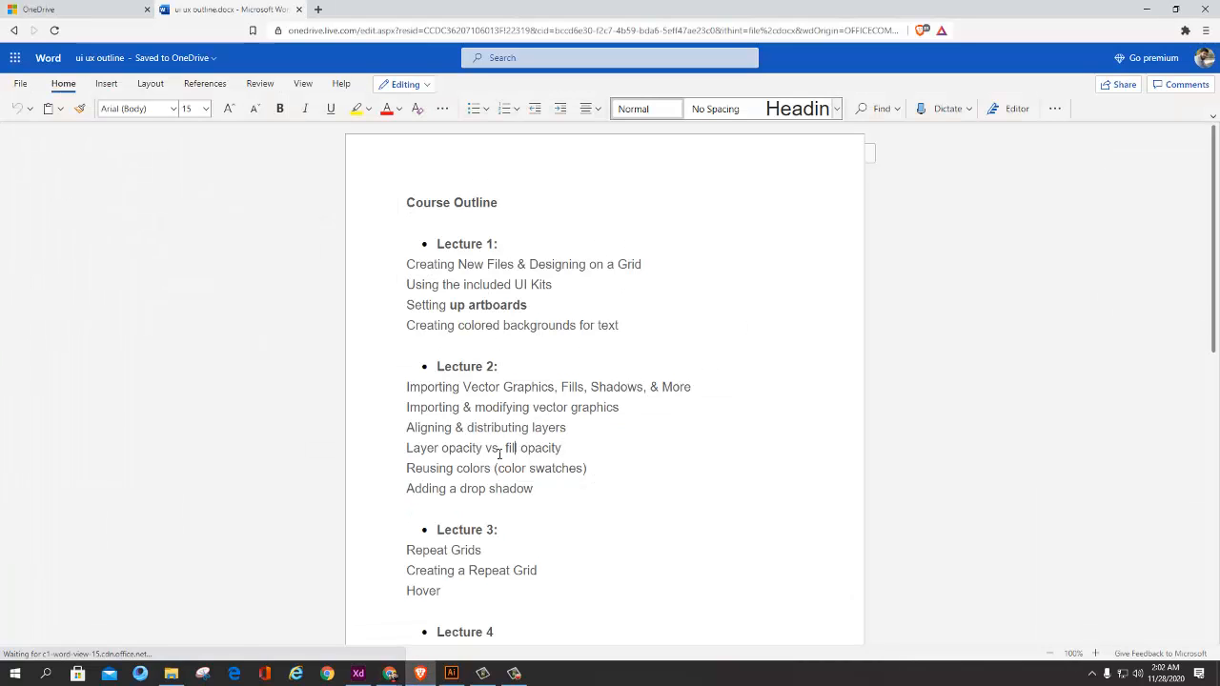
mouse_move(409, 468)
left_mouse_down()
mouse_move(471, 468)
mouse_move(417, 469)
left_mouse_up()
left_click(513, 469)
left_click_drag(566, 469, 482, 469)
left_click(631, 485)
key("alt+Tab")
Step: Shrink the gradient rectangle to 561.27 by 334.61, place it at X 104, Y 65, and clear the selection
scroll(759, 423, "down", 4)
left_click_drag(763, 422, 636, 421)
scroll(635, 421, "up", 4)
left_click(461, 443)
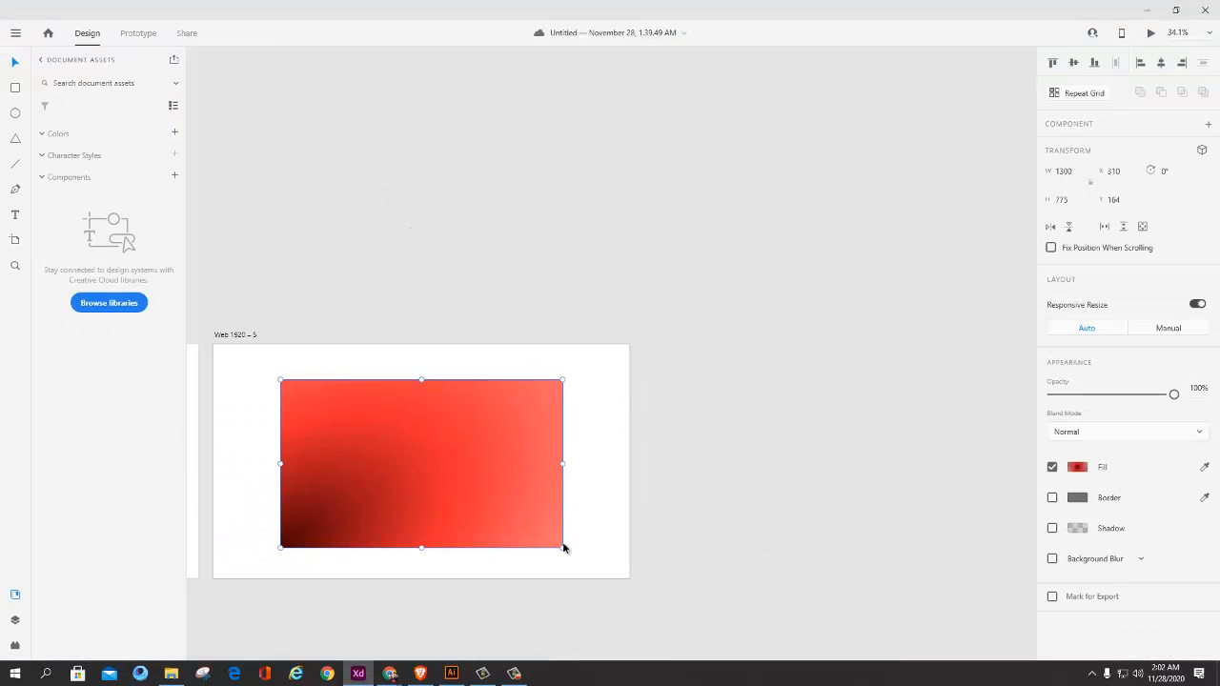
left_click_drag(562, 548, 433, 471)
left_click_drag(313, 422, 280, 428)
left_click_drag(373, 444, 535, 402)
scroll(365, 406, "up", 1)
left_click_drag(428, 389, 407, 390)
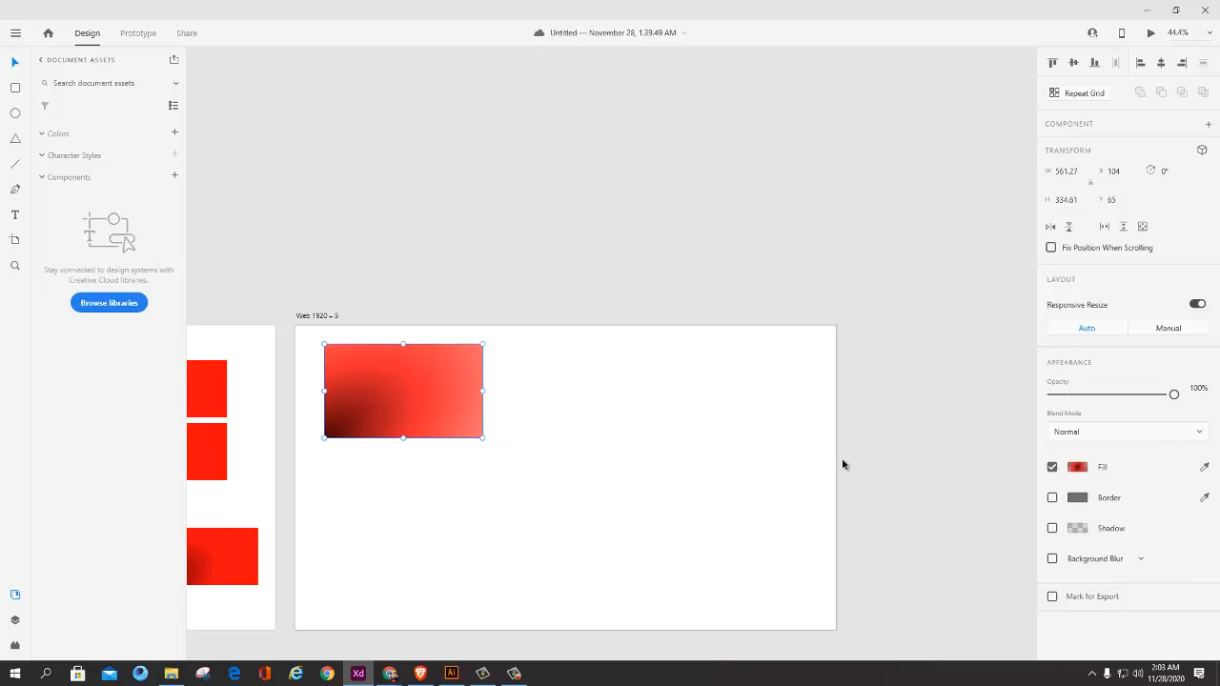
left_click(747, 476)
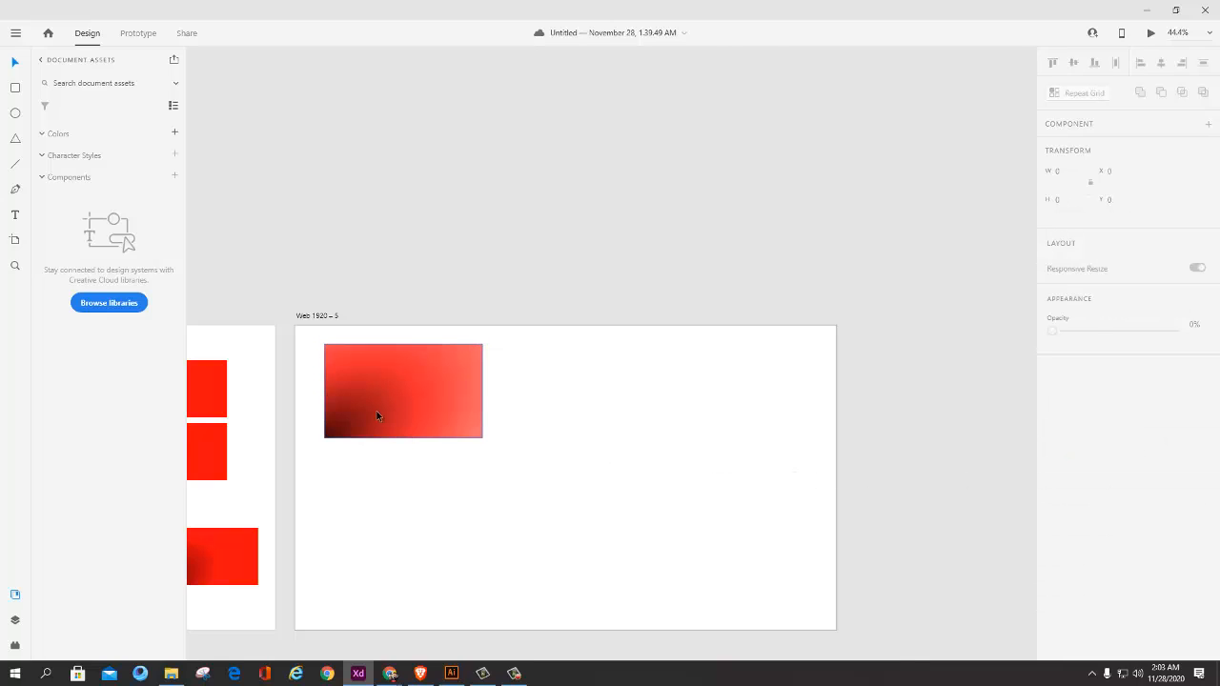
Step: Duplicate the gradient rectangle to its right at X 778, Y 65, and set the copy's outer gradient stop to #E62929
left_click_drag(378, 413, 527, 414)
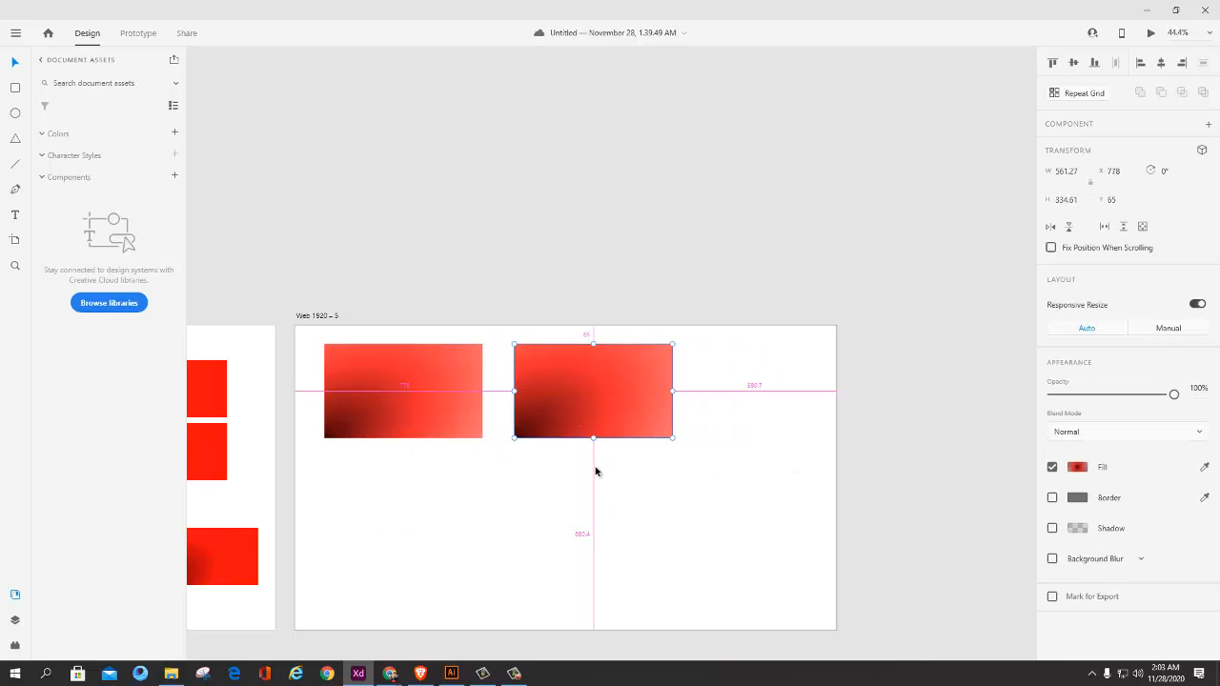
left_click(1078, 467)
left_click_drag(936, 417, 976, 410)
left_click(828, 477)
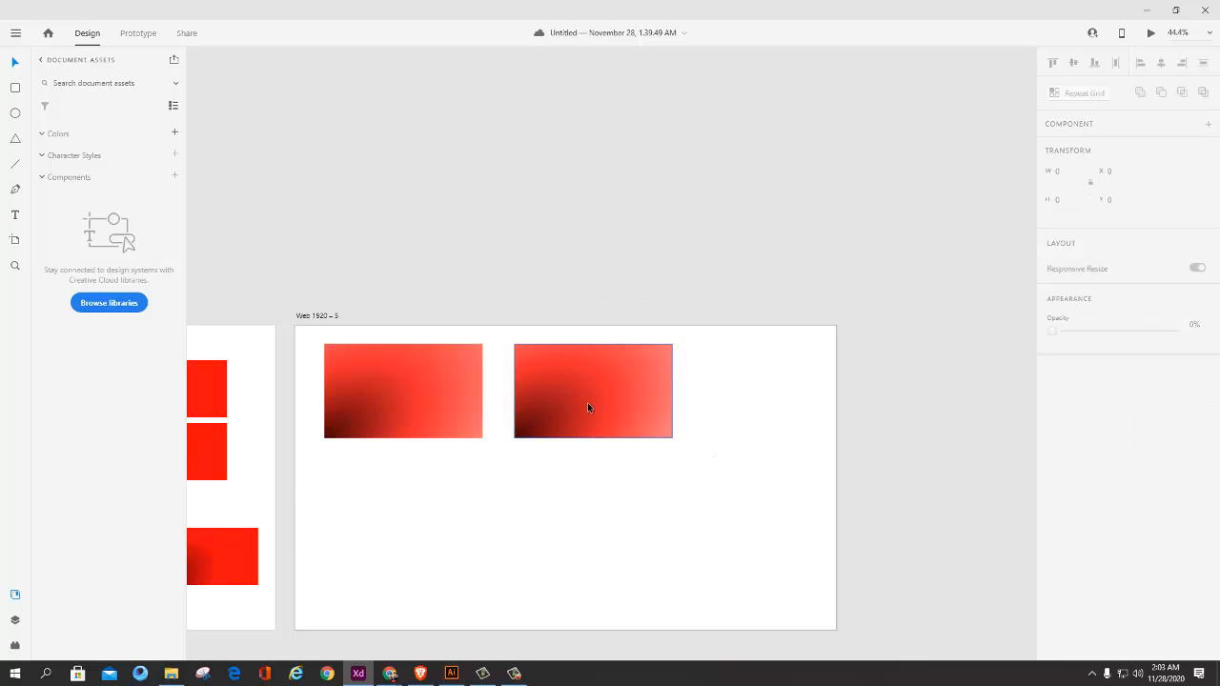
Step: Recolour the copy's outer gradient stop dark green and shift the middle red stop to the gradient's outer end
left_click(1084, 473)
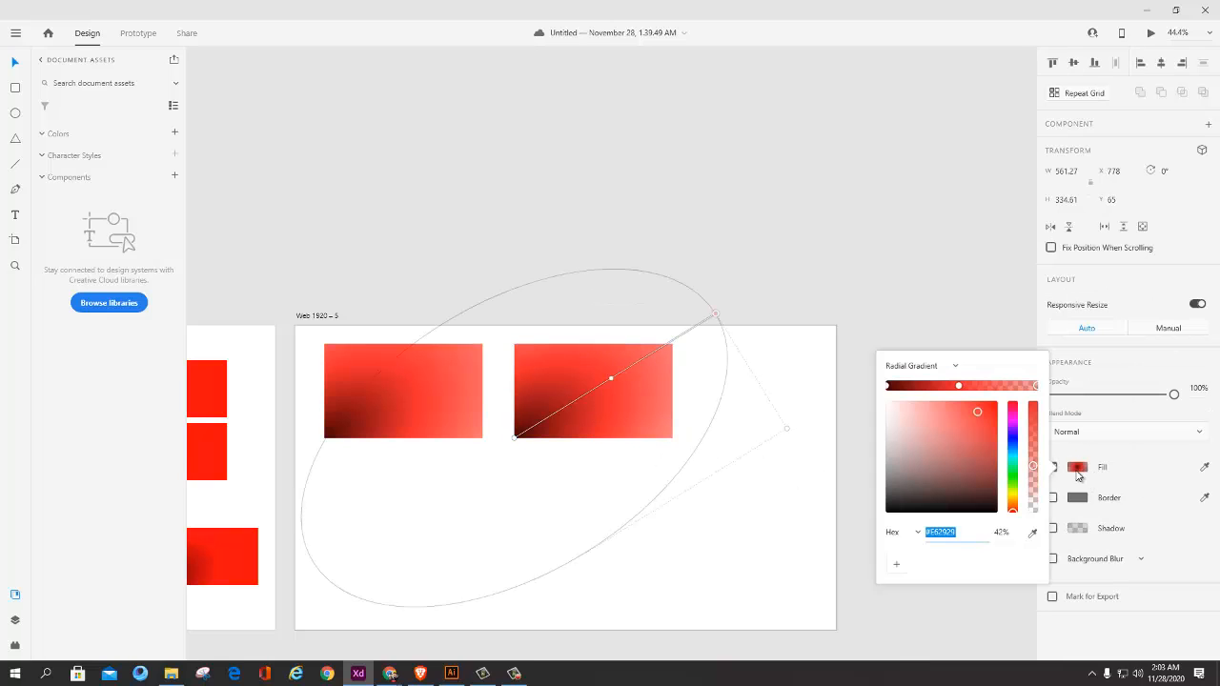
left_click(1012, 483)
left_click(952, 460)
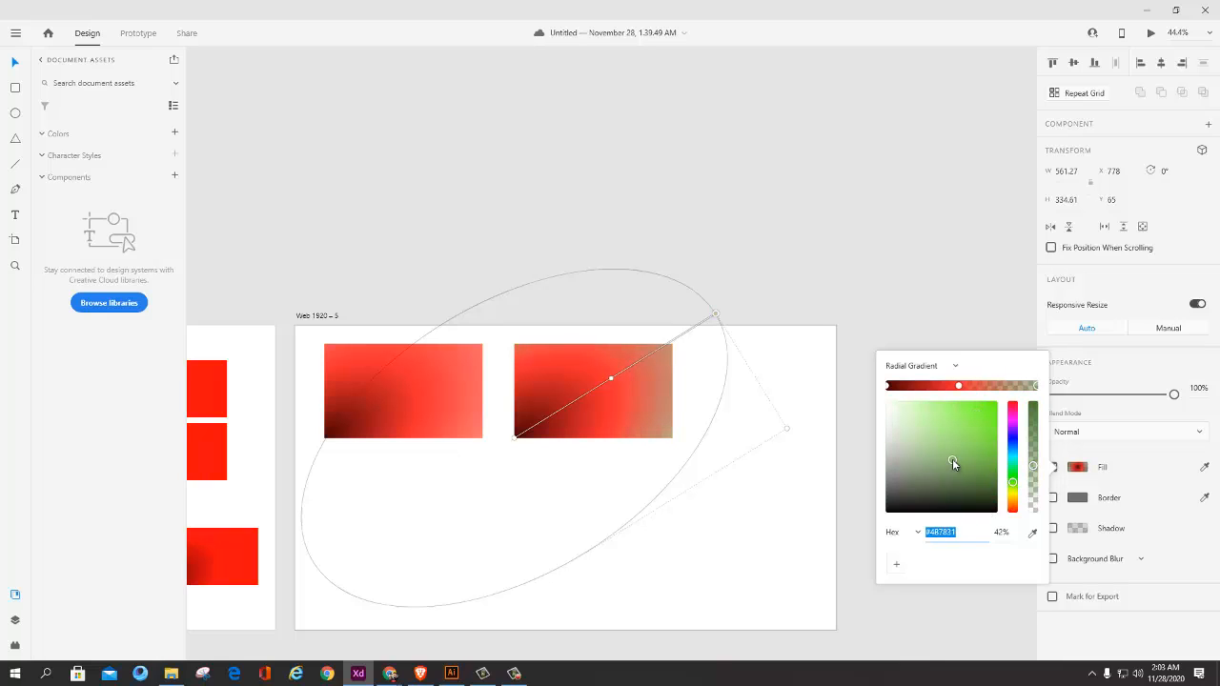
left_click_drag(959, 386, 1038, 388)
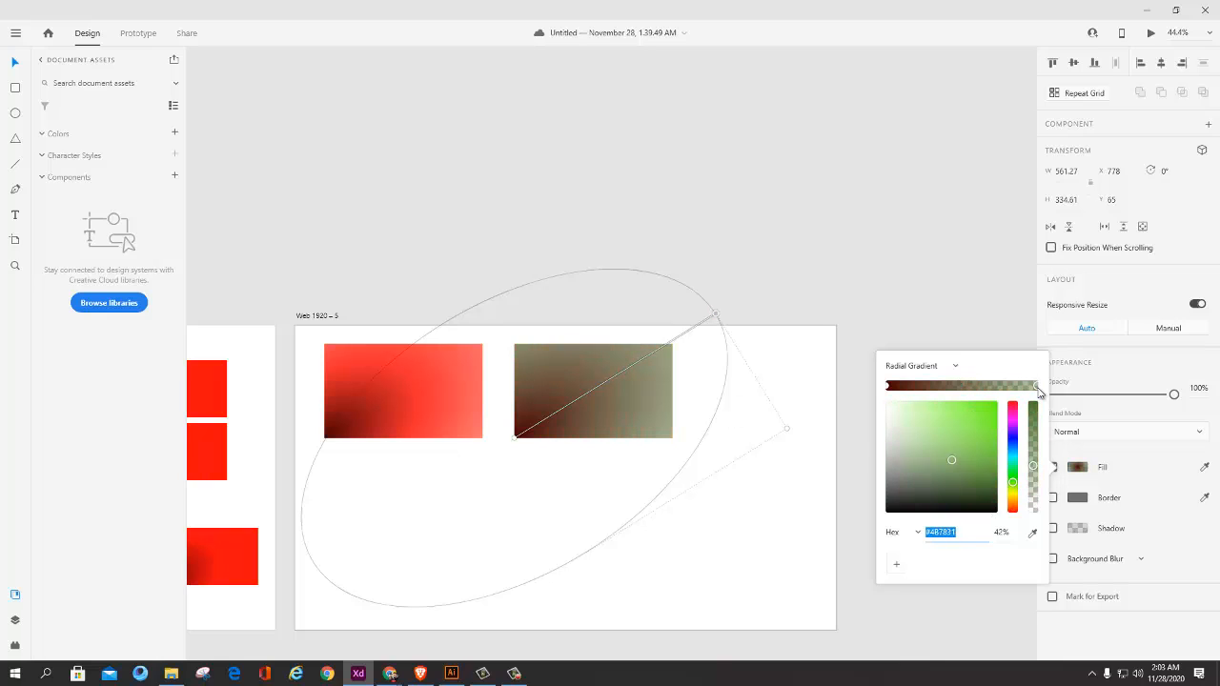
Step: Change the copy's fill to the solid turquoise #13FCBD and move the copy to X 746, Y 65
left_click(927, 368)
left_click(906, 362)
left_click(987, 411)
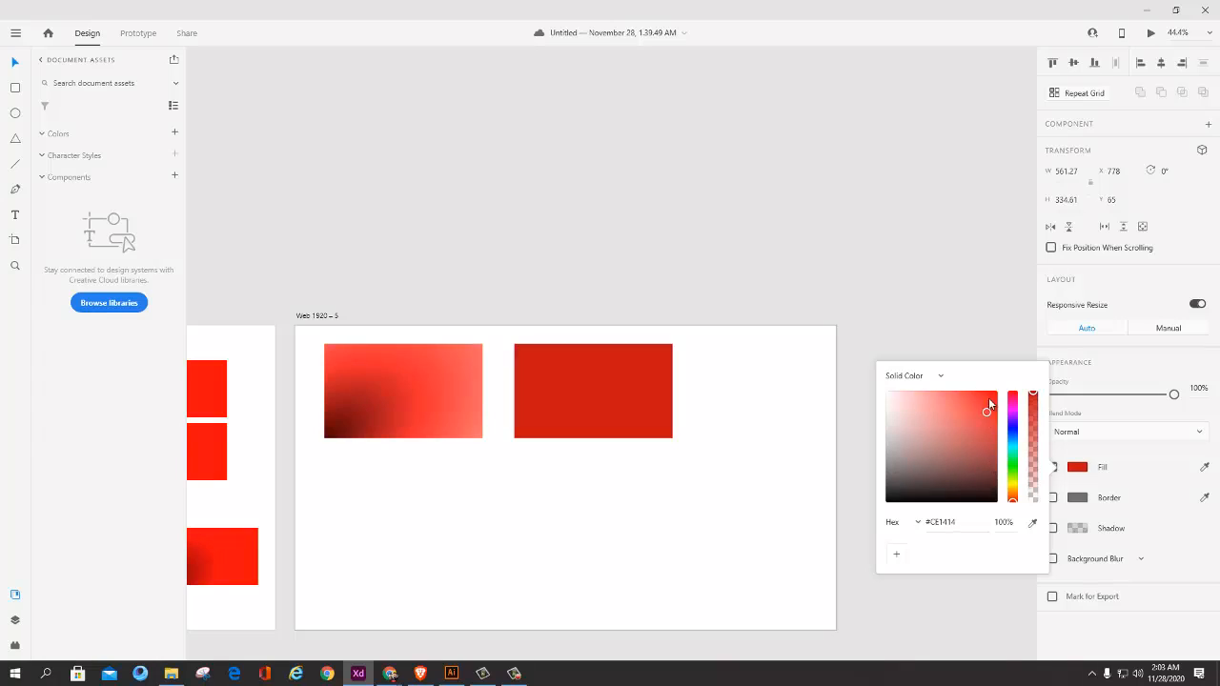
left_click(990, 393)
left_click(1013, 458)
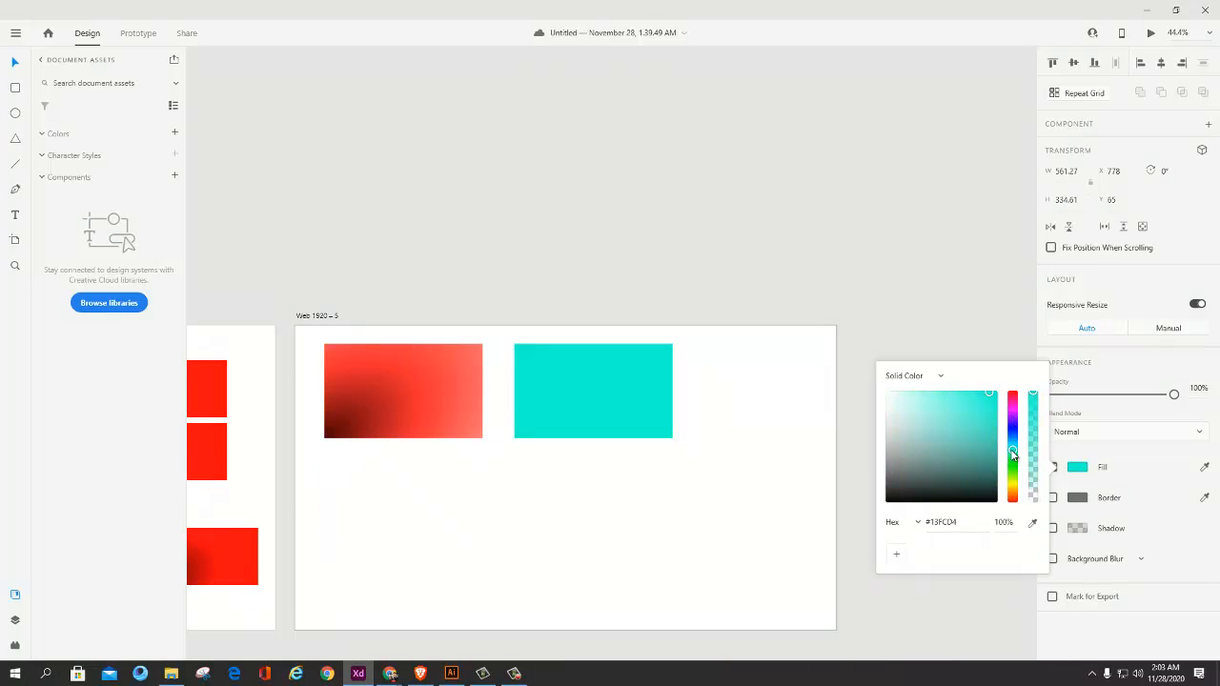
left_click(644, 463)
left_click_drag(630, 412, 618, 388)
key("Escape")
key("Escape")
Step: Save the turquoise rectangle's fill colour #13FCBD as a reusable swatch and clear the selection
left_click(591, 404)
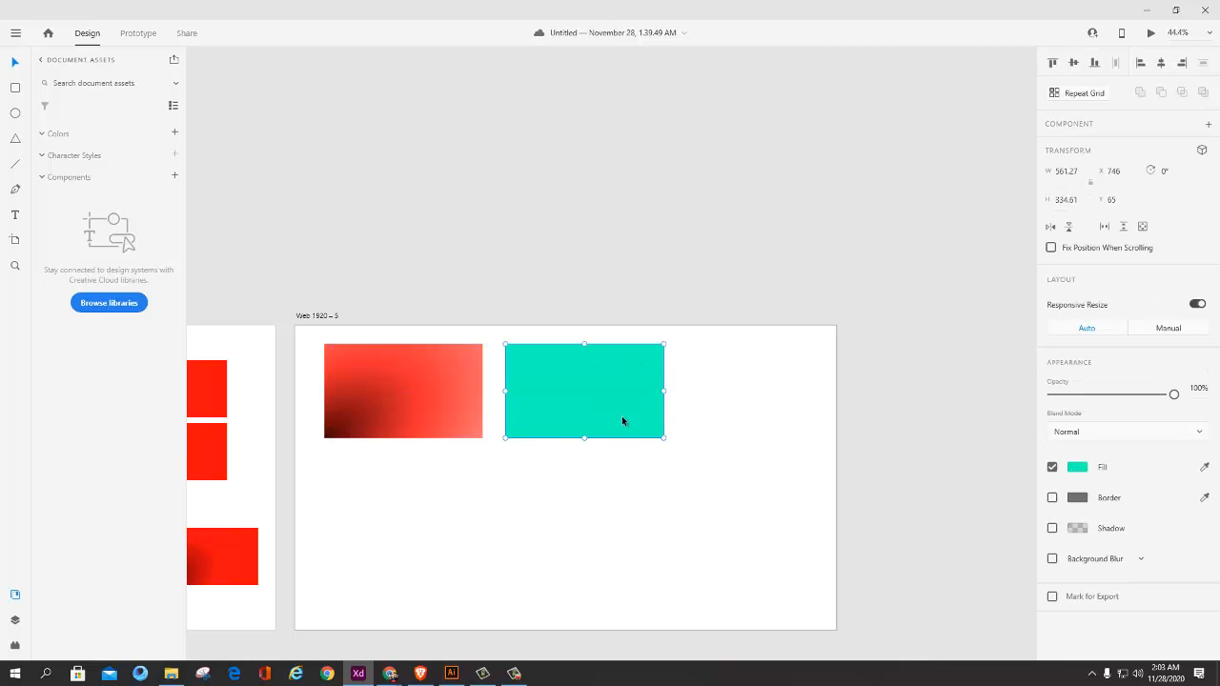
left_click(1077, 467)
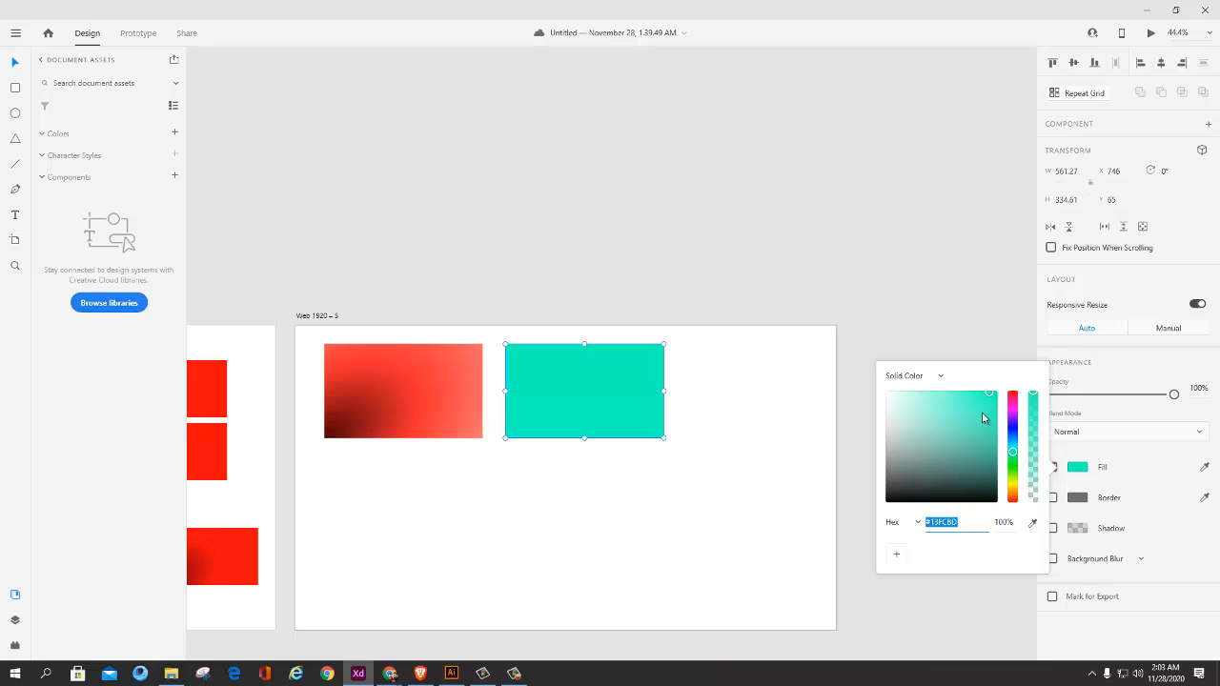
left_click(896, 553)
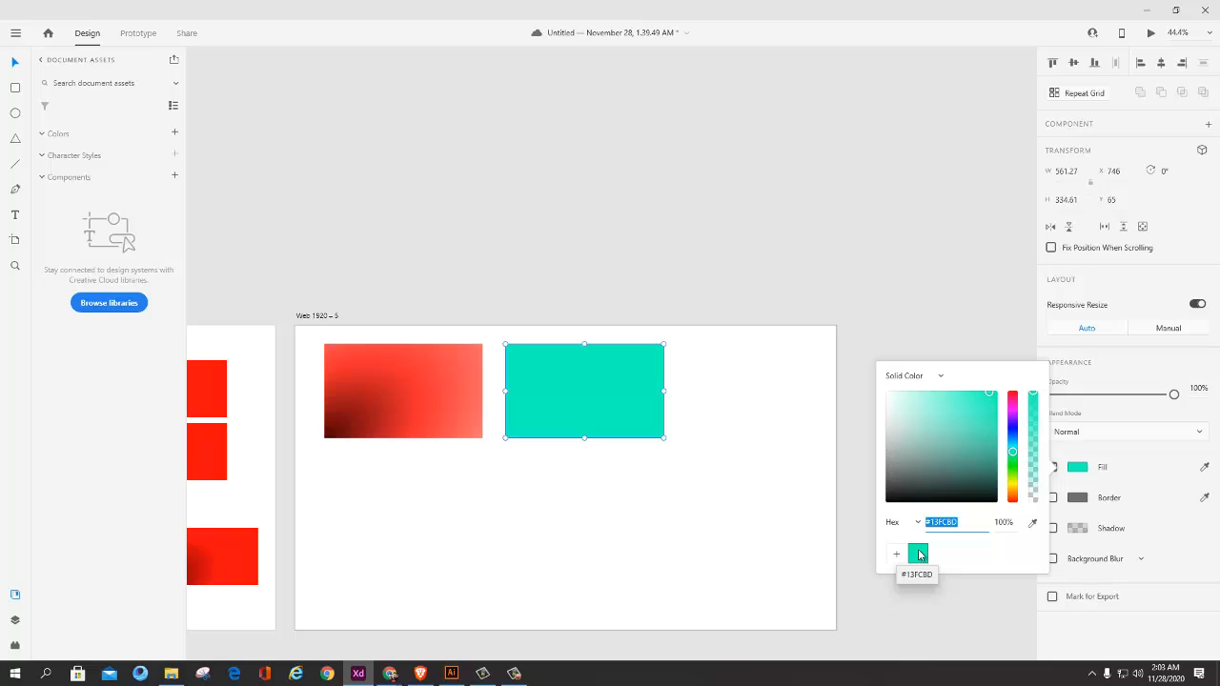
left_click(615, 481)
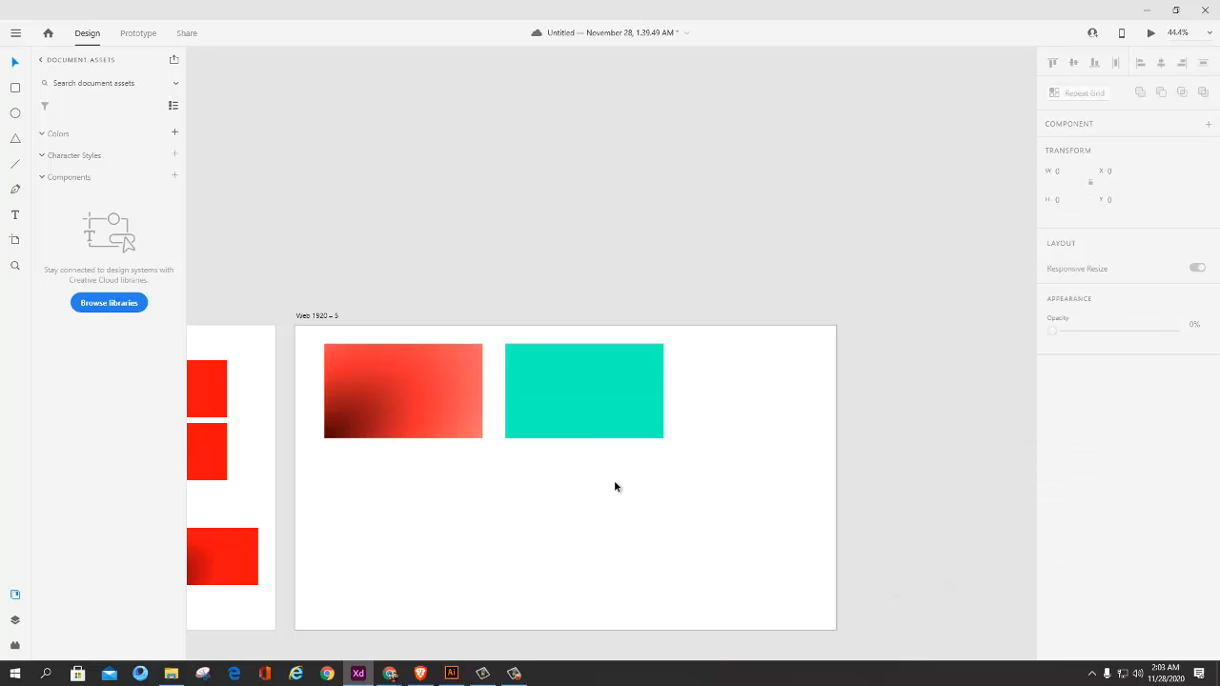
Step: Recolour the turquoise rectangle through purple, blue, green and lime green #8FFC13, saving each fill colour as a swatch, and clear the selection
left_click(629, 409)
left_click(1085, 469)
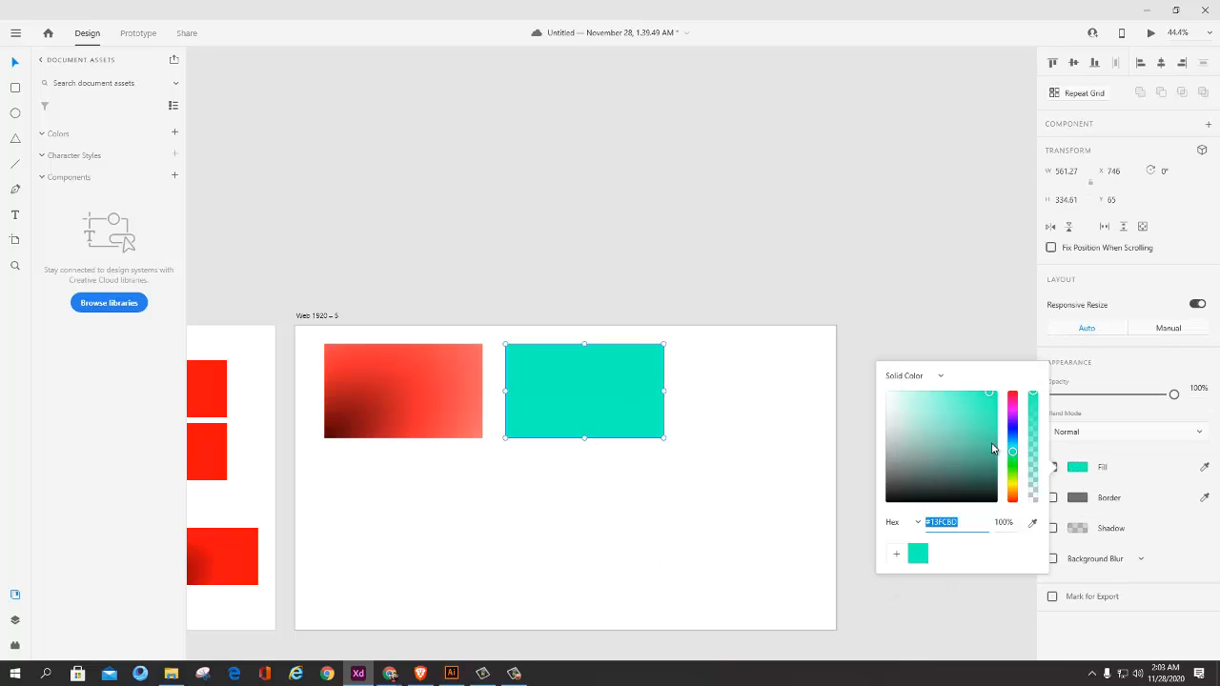
mouse_move(1016, 452)
left_mouse_down()
mouse_move(1013, 423)
mouse_move(1014, 475)
left_mouse_up()
left_click(889, 554)
left_click(895, 554)
left_click(895, 553)
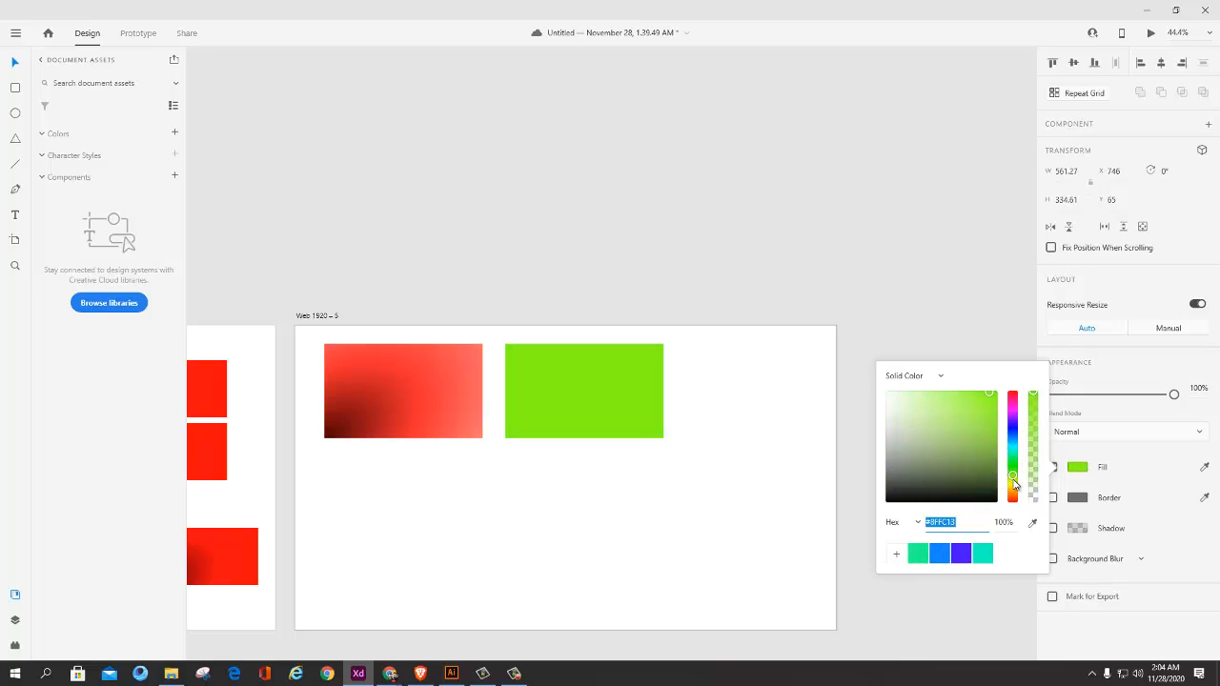
left_click(896, 553)
left_click(803, 557)
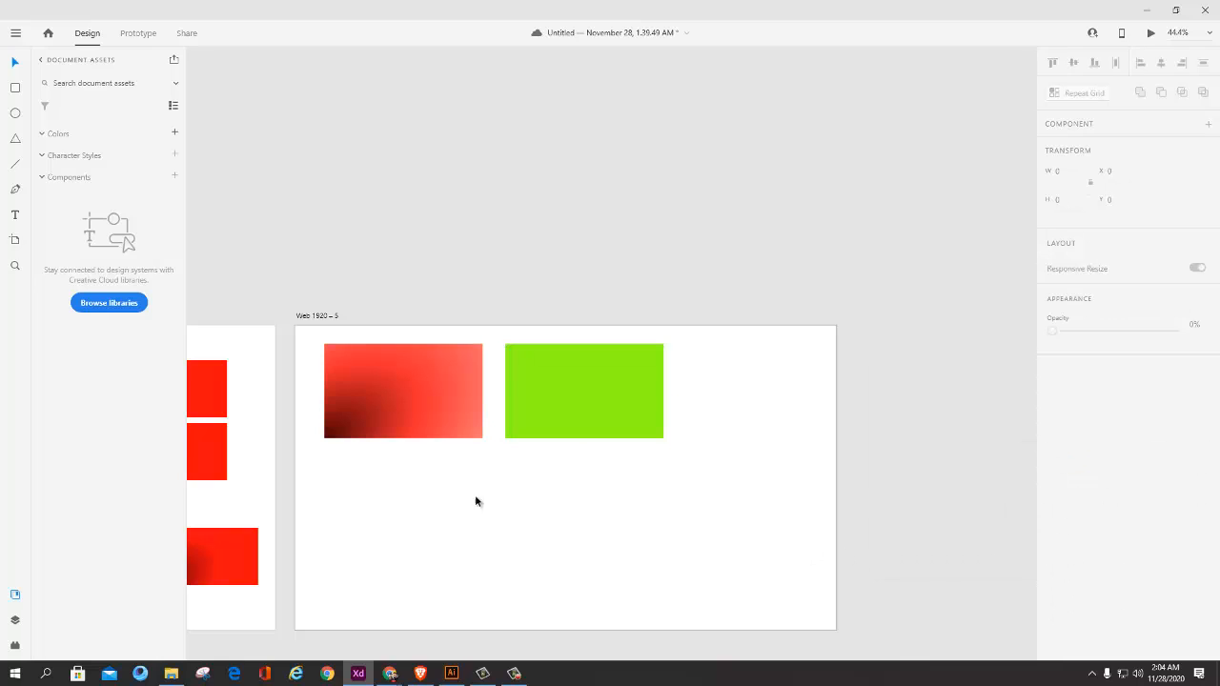
Step: Draw a 507 by 295 rectangle below the two coloured ones and position it at X 466, Y 617
left_click(15, 88)
left_click_drag(429, 490, 572, 573)
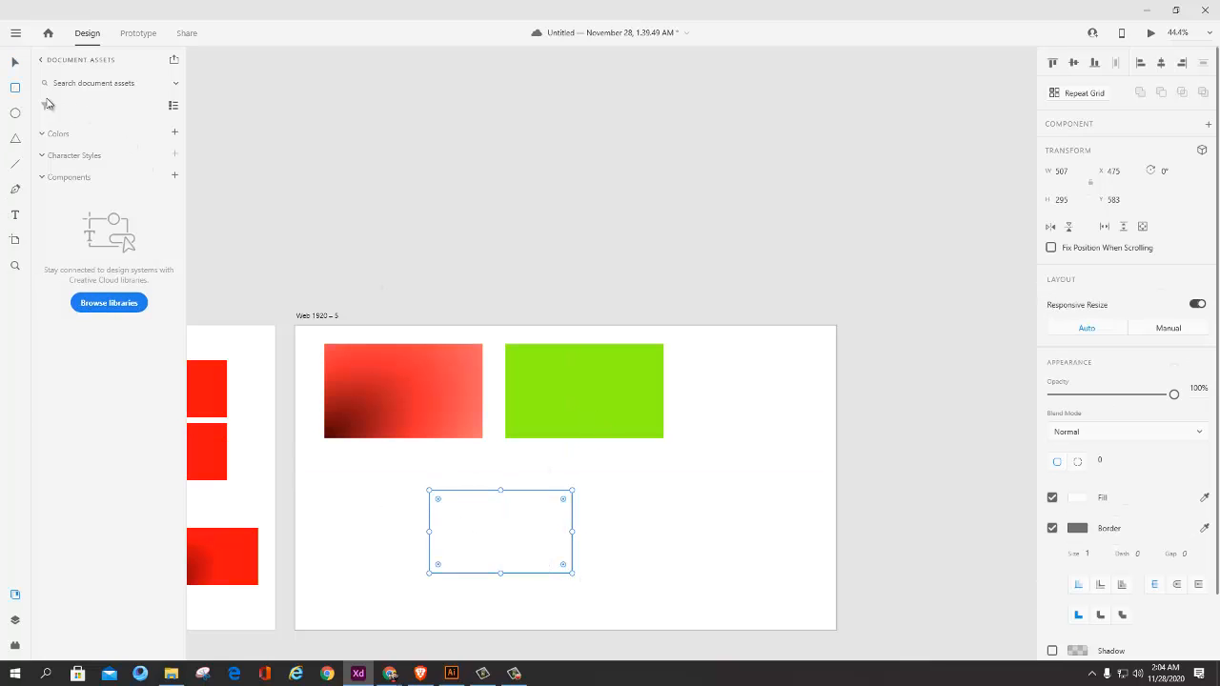
scroll(481, 506, "up", 3)
left_click_drag(482, 458, 425, 260)
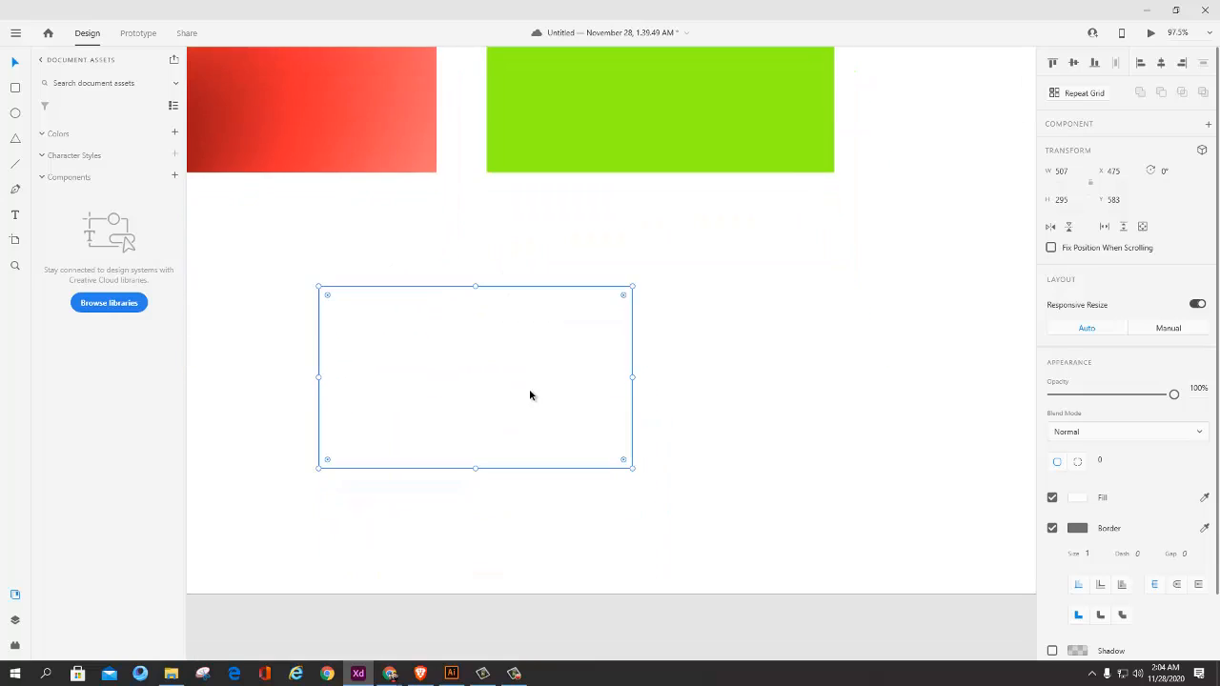
scroll(530, 394, "up", 1)
left_click_drag(396, 371, 457, 286)
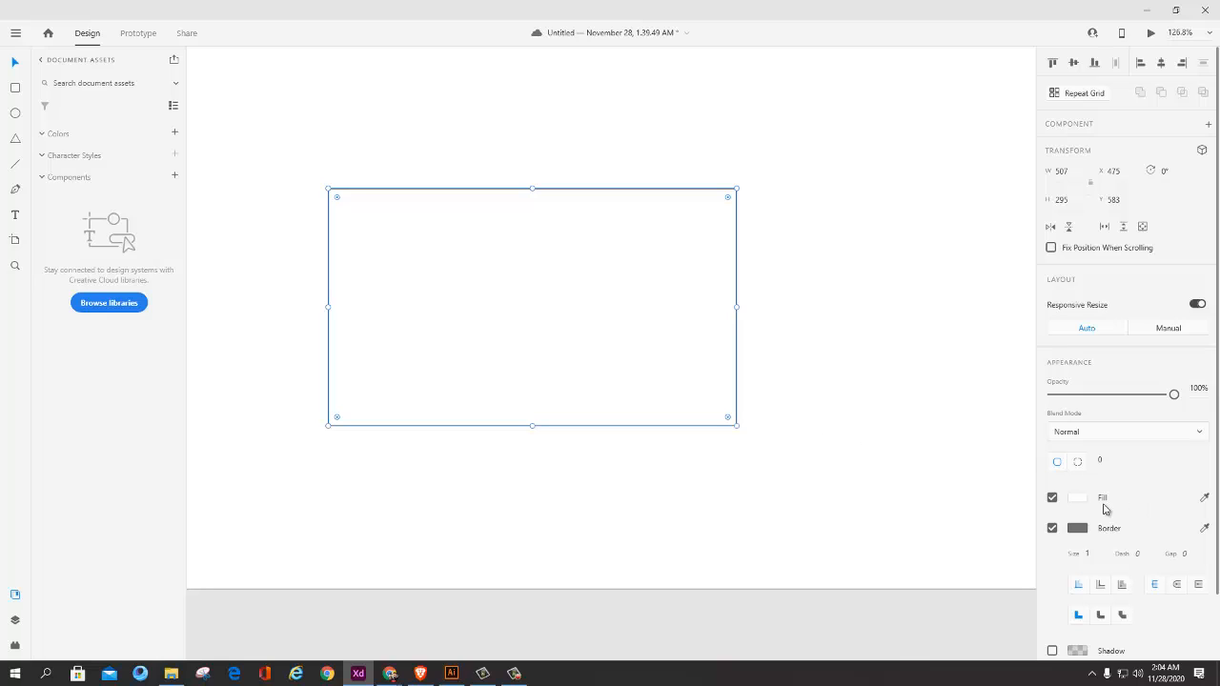
left_click_drag(677, 382, 670, 410)
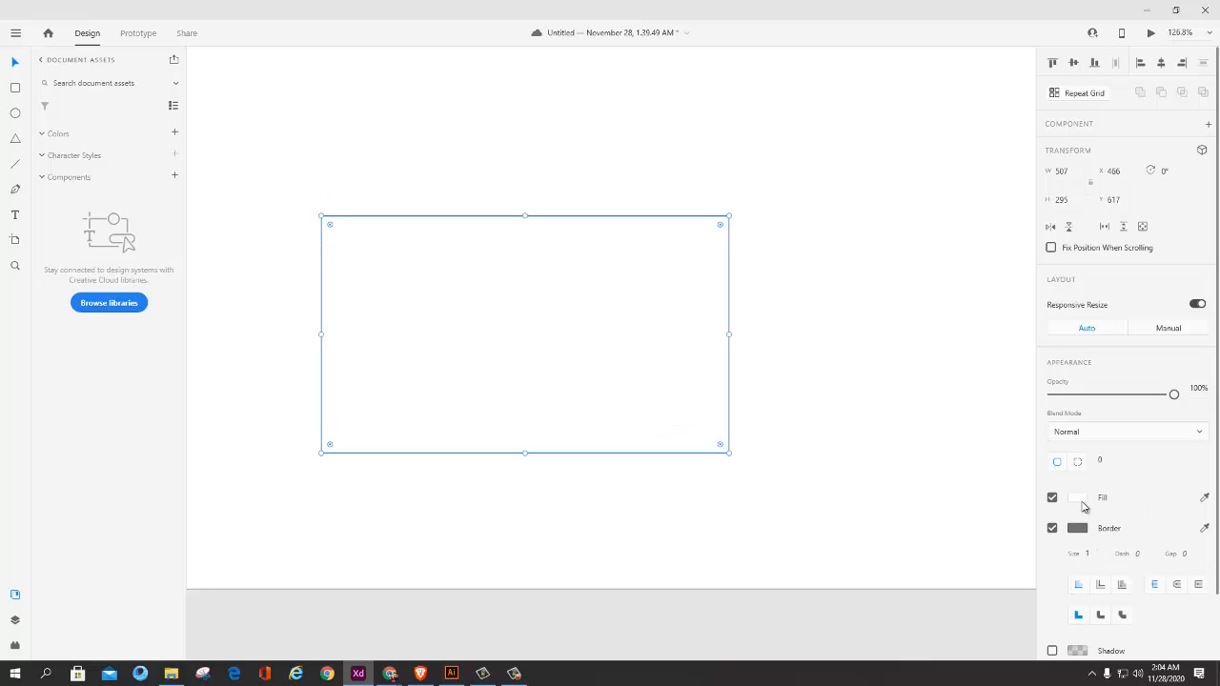
Step: Fill the new rectangle with the saved green swatch #13FC87 and turn off its border
left_click(1078, 498)
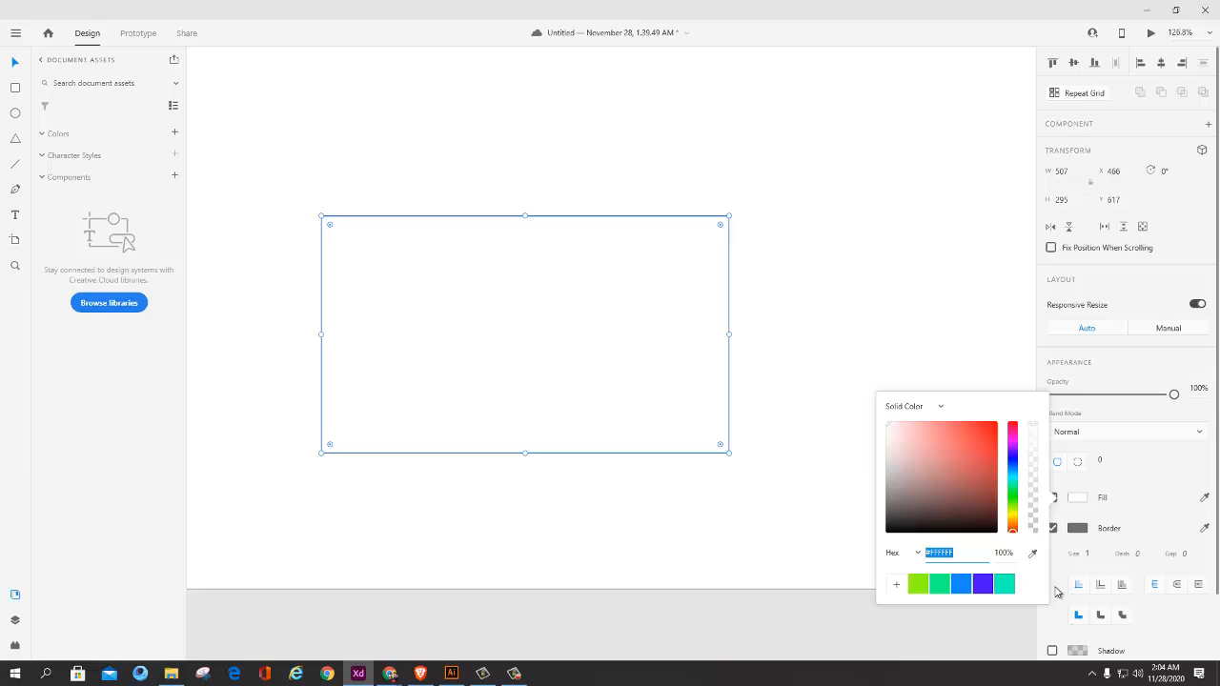
left_click(935, 584)
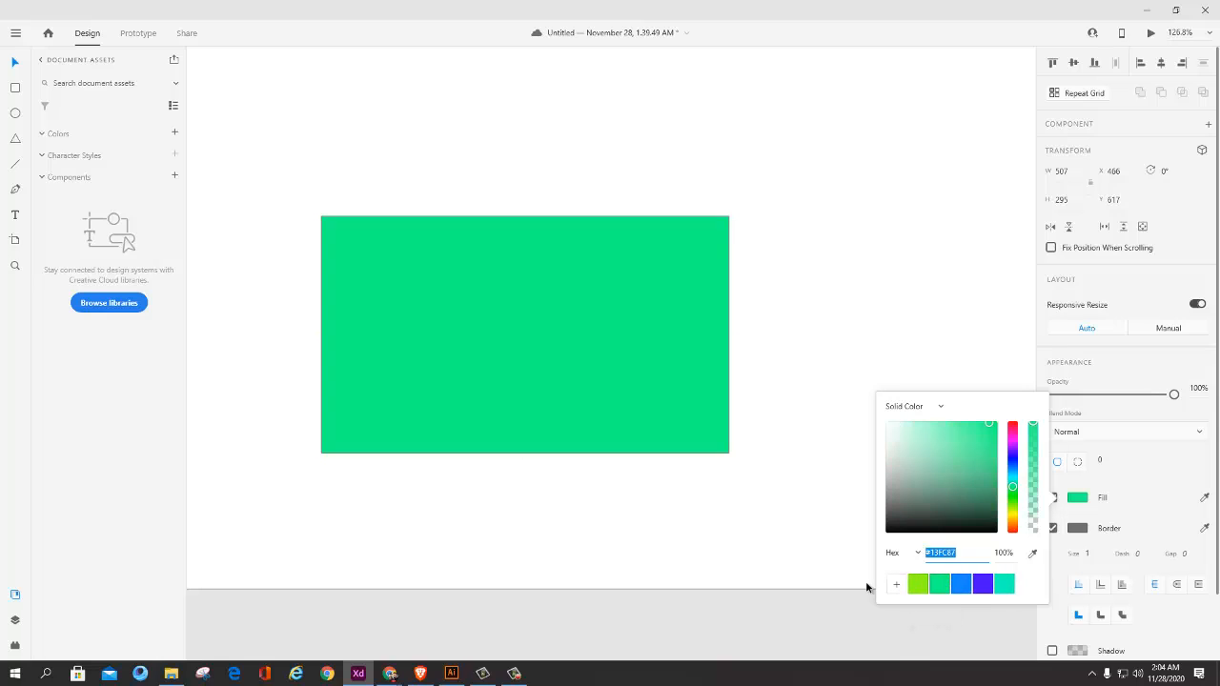
left_click(749, 566)
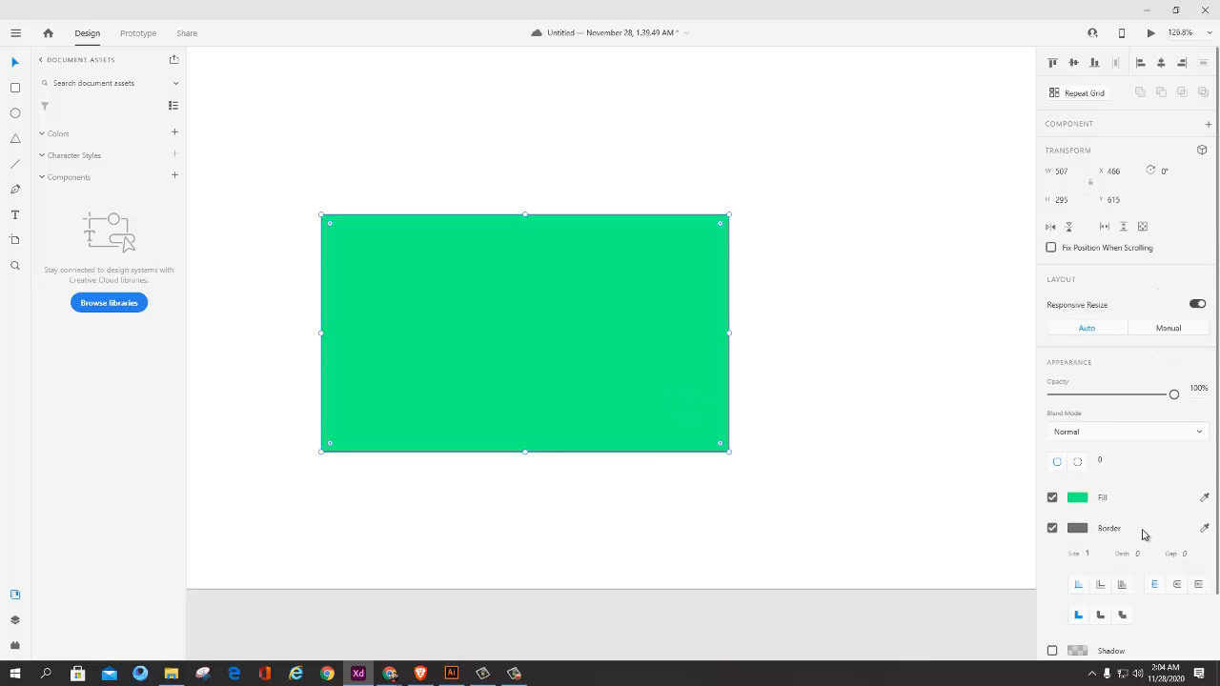
scroll(1101, 566, "down", 2)
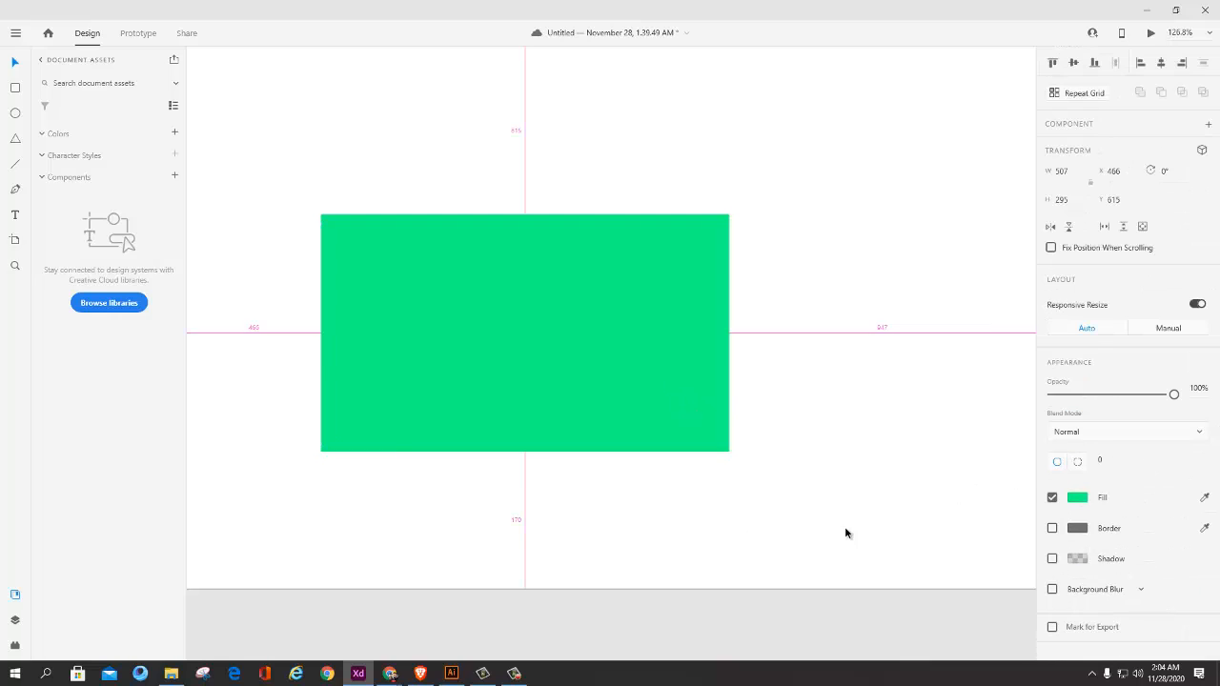
Step: Switch to the Word course outline, check the topic Adding a drop shadow and the lectures that follow, and return to Adobe XD
key("alt+Tab")
left_click_drag(538, 489, 403, 488)
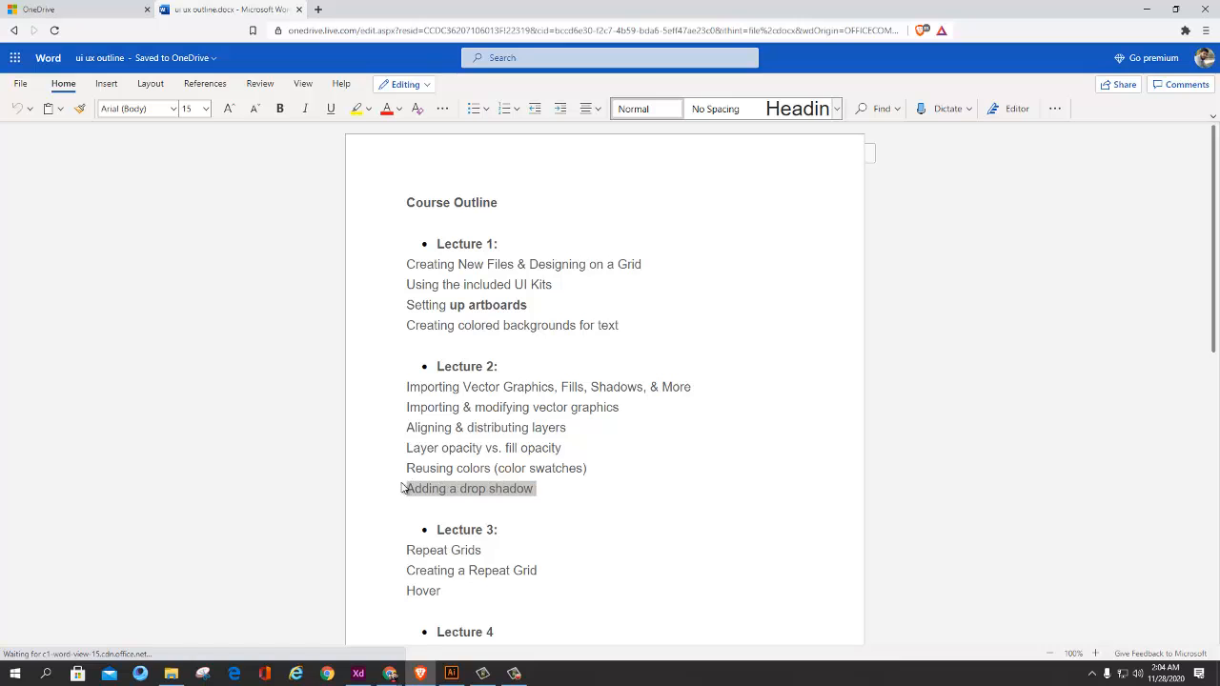
left_click(572, 496)
scroll(591, 477, "down", 2)
key("alt+Tab")
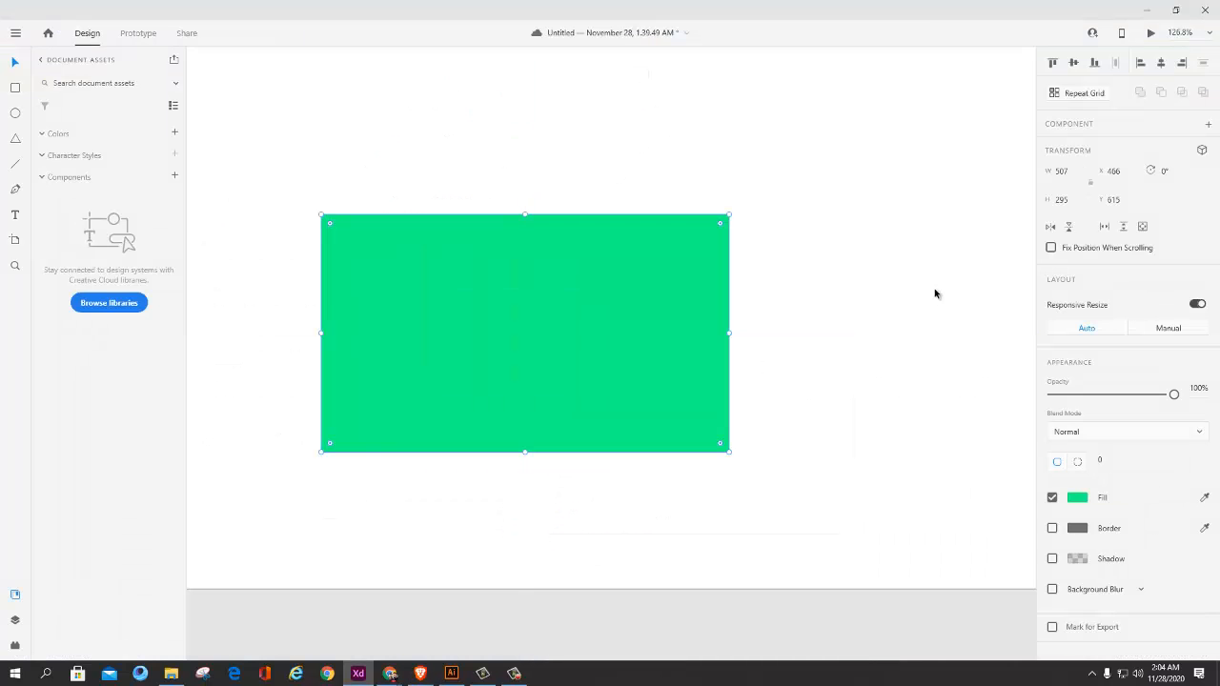
key("alt+Tab")
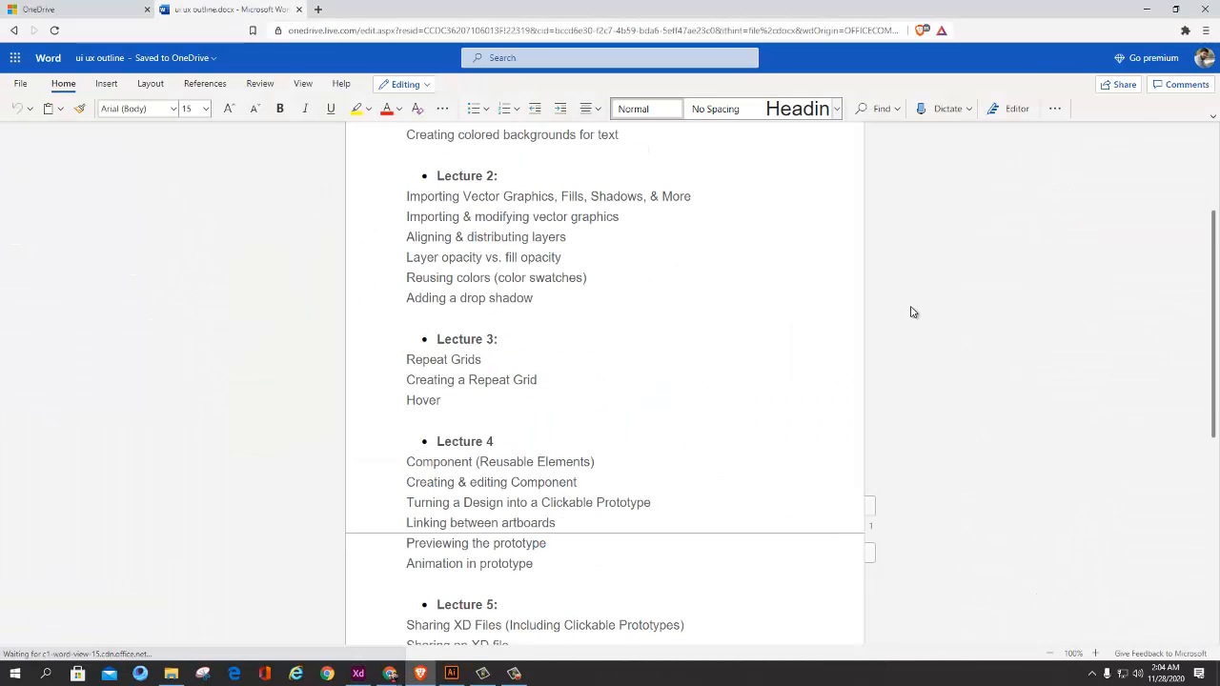
key("alt+Tab")
scroll(521, 435, "down", 5)
scroll(571, 451, "up", 4)
left_click_drag(592, 388, 748, 374)
left_click_drag(702, 388, 633, 394, "alt")
left_click(878, 402)
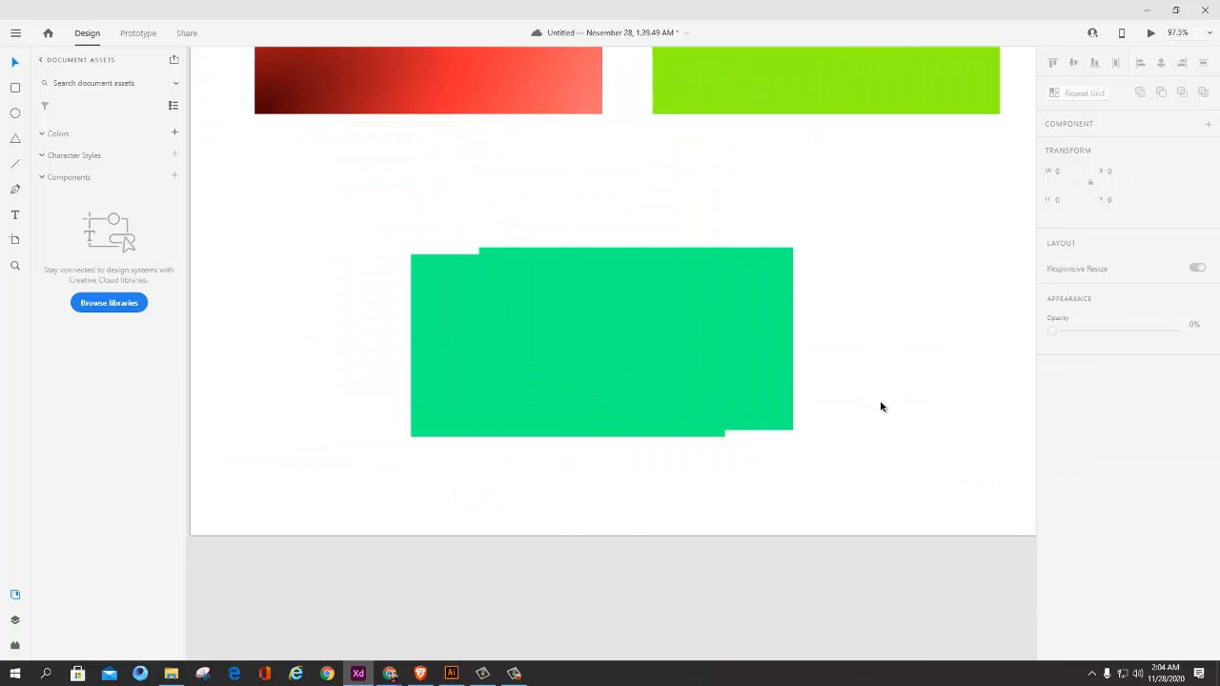
left_click(658, 385)
Step: Move the green rectangle to X 393, Y 547
left_click_drag(745, 391, 683, 413)
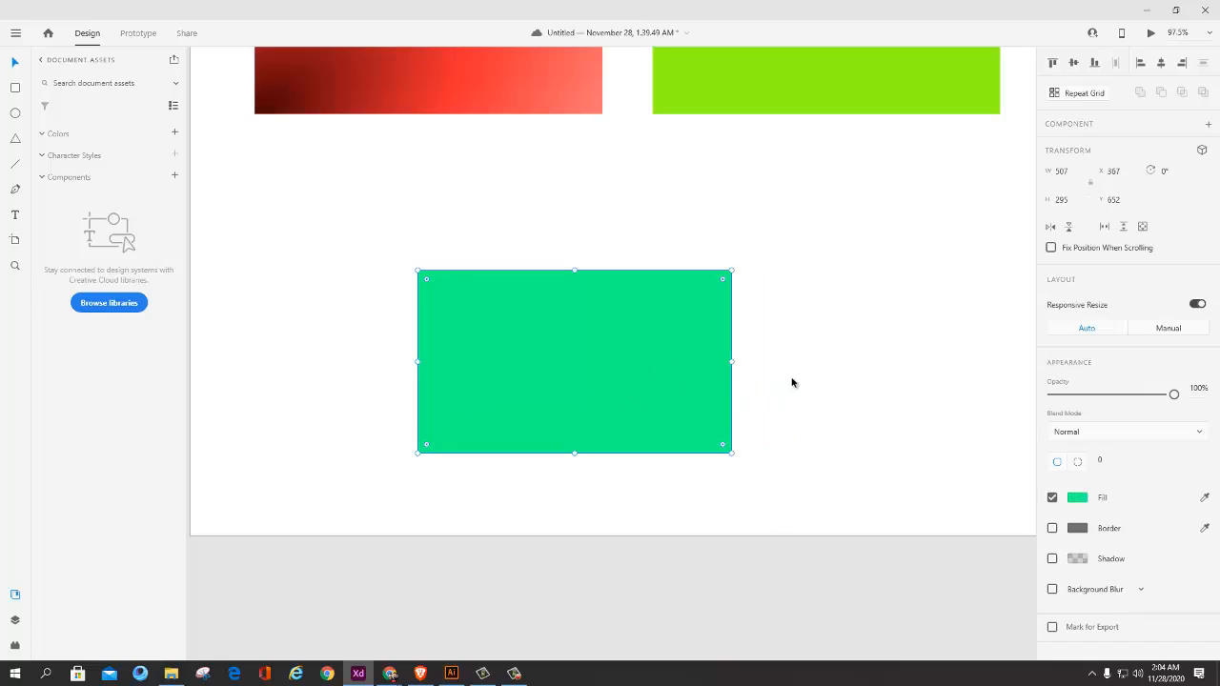
left_click_drag(604, 353, 610, 319)
scroll(784, 361, "down", 3)
left_click_drag(805, 352, 655, 406)
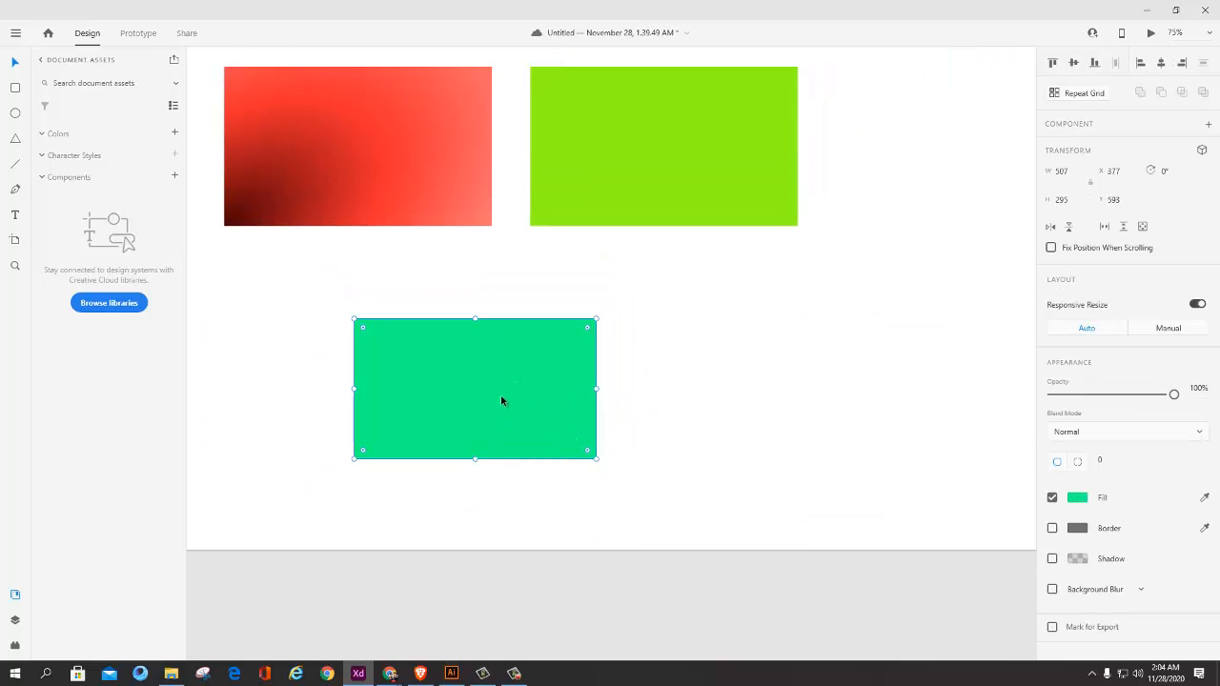
left_click_drag(534, 391, 584, 389)
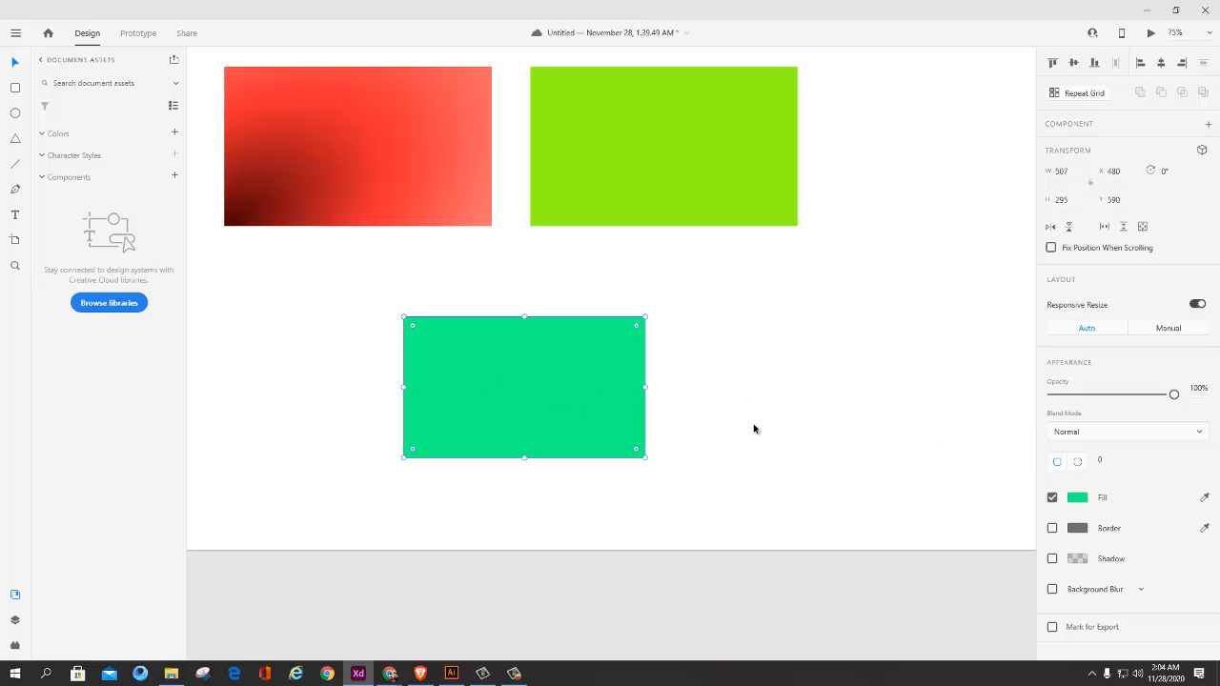
mouse_move(575, 384)
left_mouse_down()
mouse_move(512, 403)
mouse_move(552, 387)
left_mouse_up()
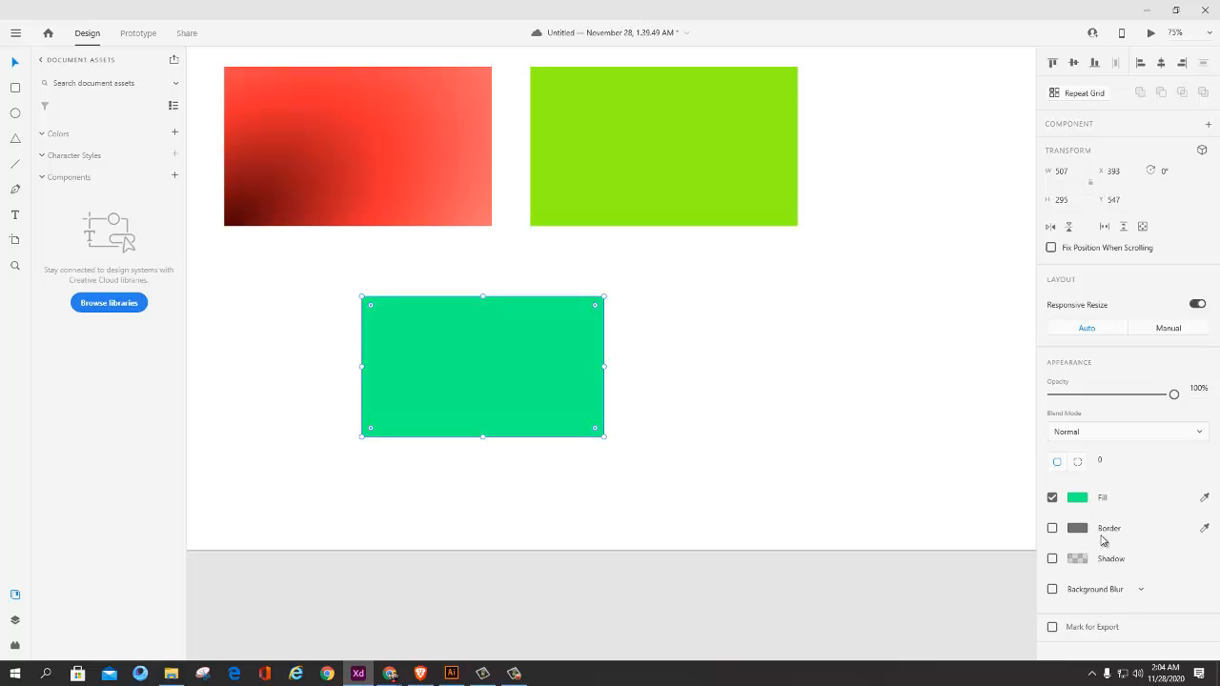
Step: Duplicate the green rectangle to its right and again below at X 675, Y 869, and group the three rectangles
left_click_drag(538, 374, 634, 524)
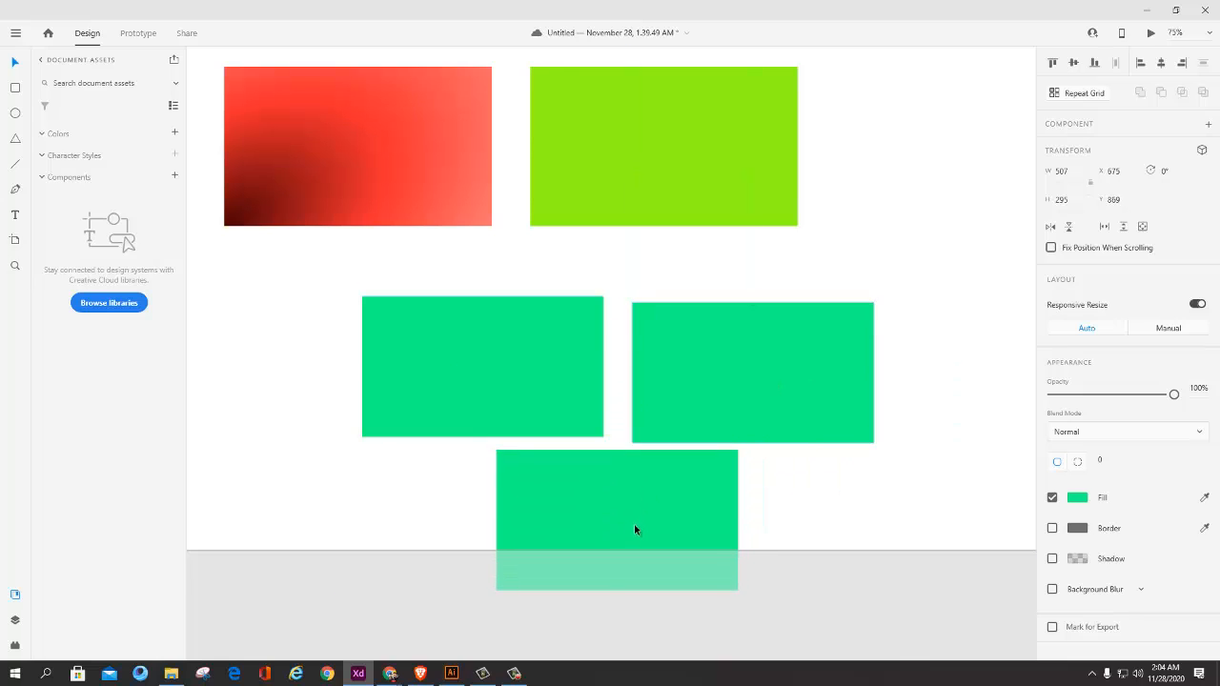
left_click(700, 400)
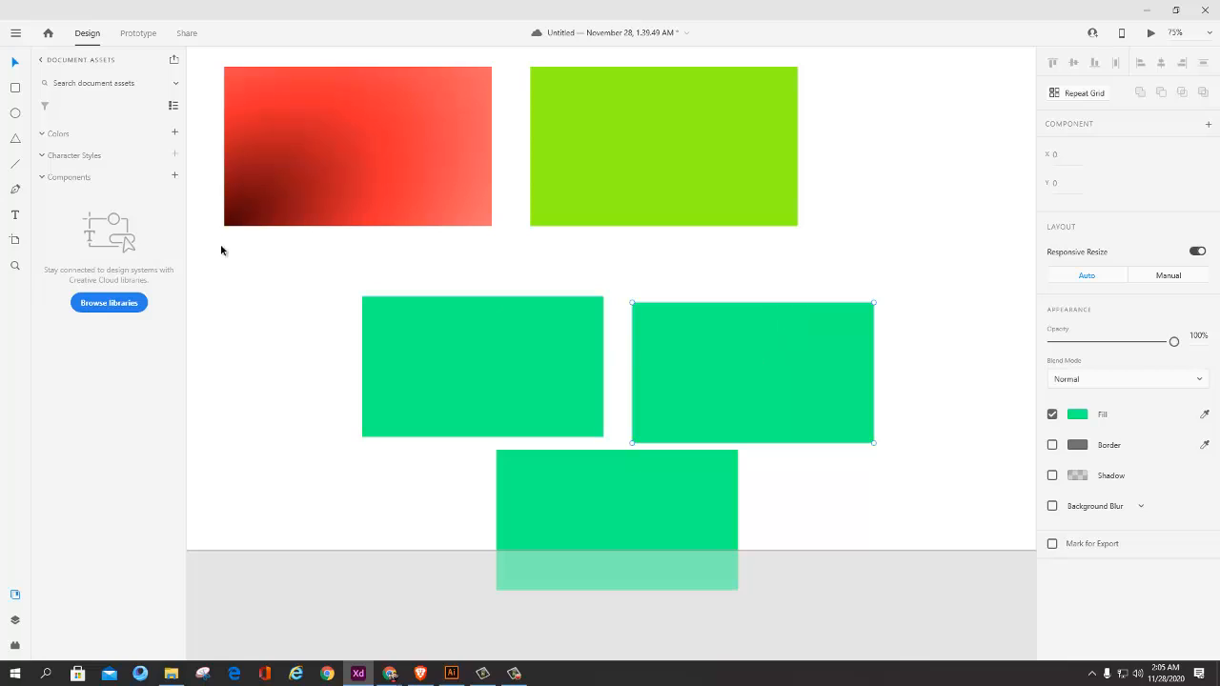
left_click(526, 374)
left_click(635, 462, "shift")
left_click(761, 412, "shift")
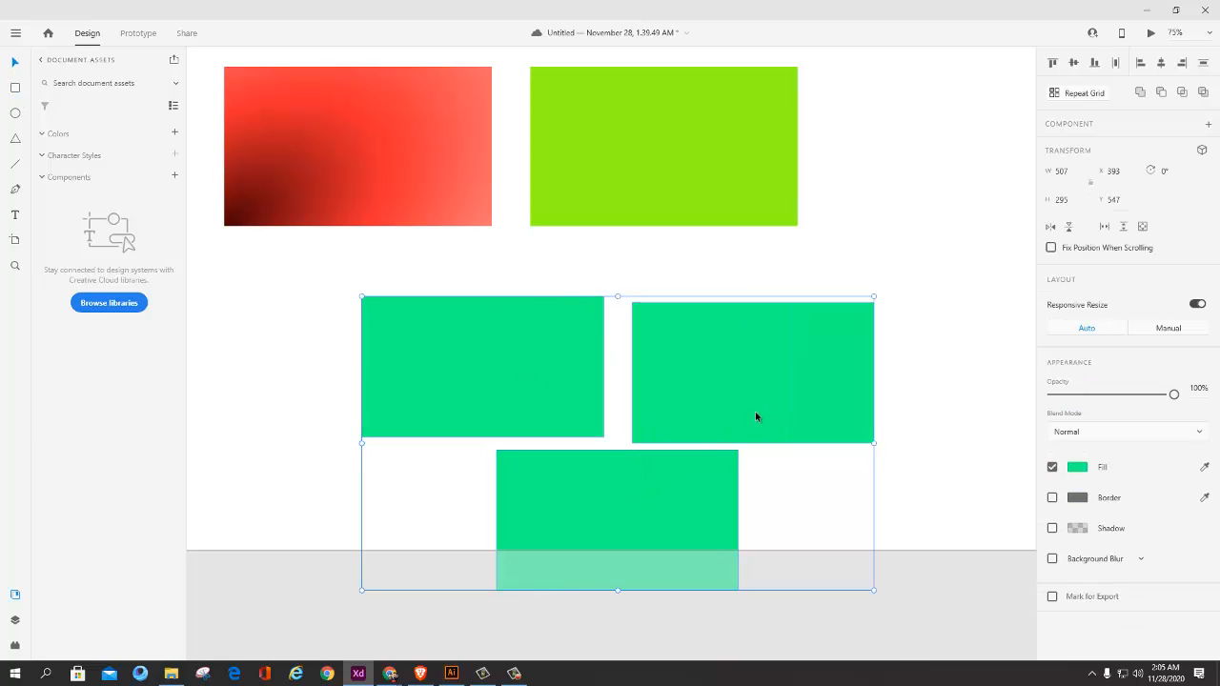
key("ctrl+g")
Step: Move the group to X 324, Y 400, and inside it shift the lower rectangle to X 598, Y 582 and the left one to X 312, Y 413
left_click_drag(687, 390, 654, 320)
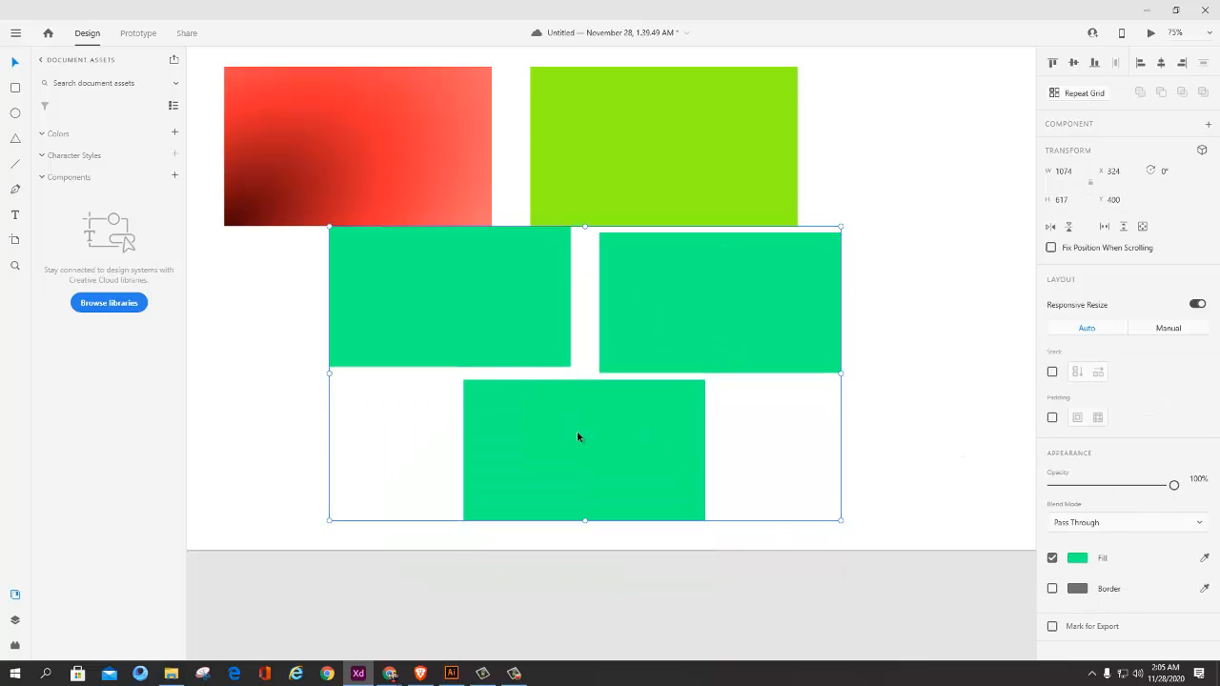
left_click_drag(581, 453, 577, 387)
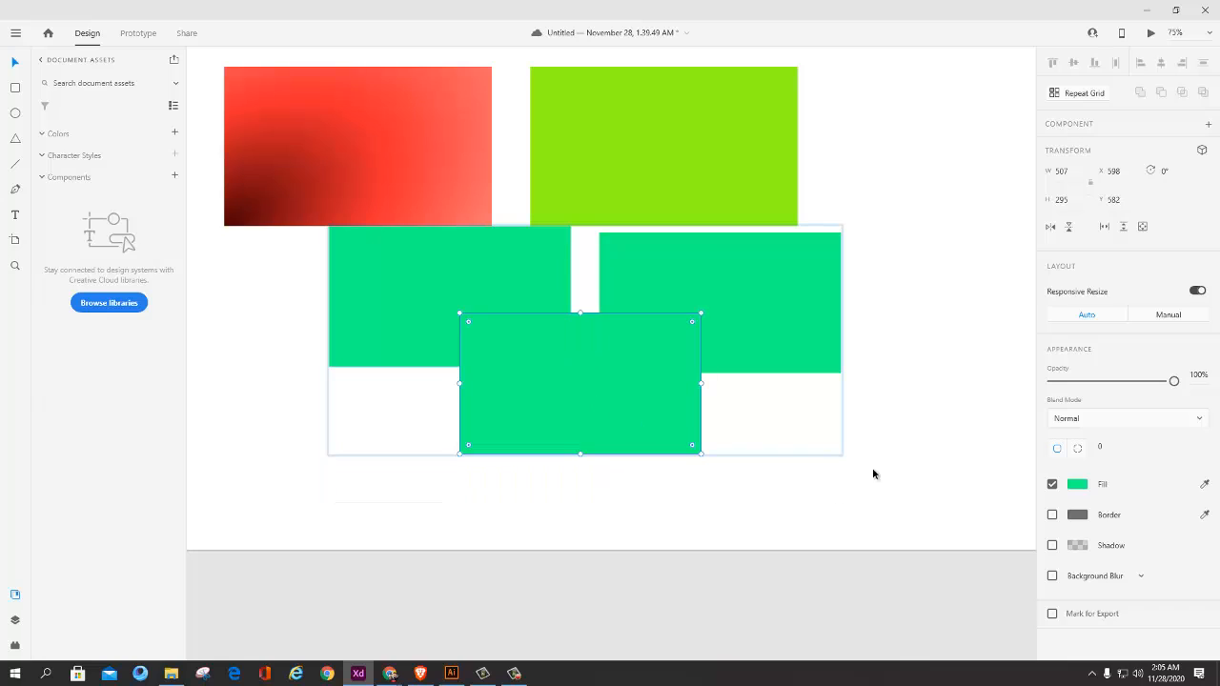
left_click(872, 469)
left_click(632, 359)
left_click(801, 278)
left_click(877, 277)
left_click(543, 273)
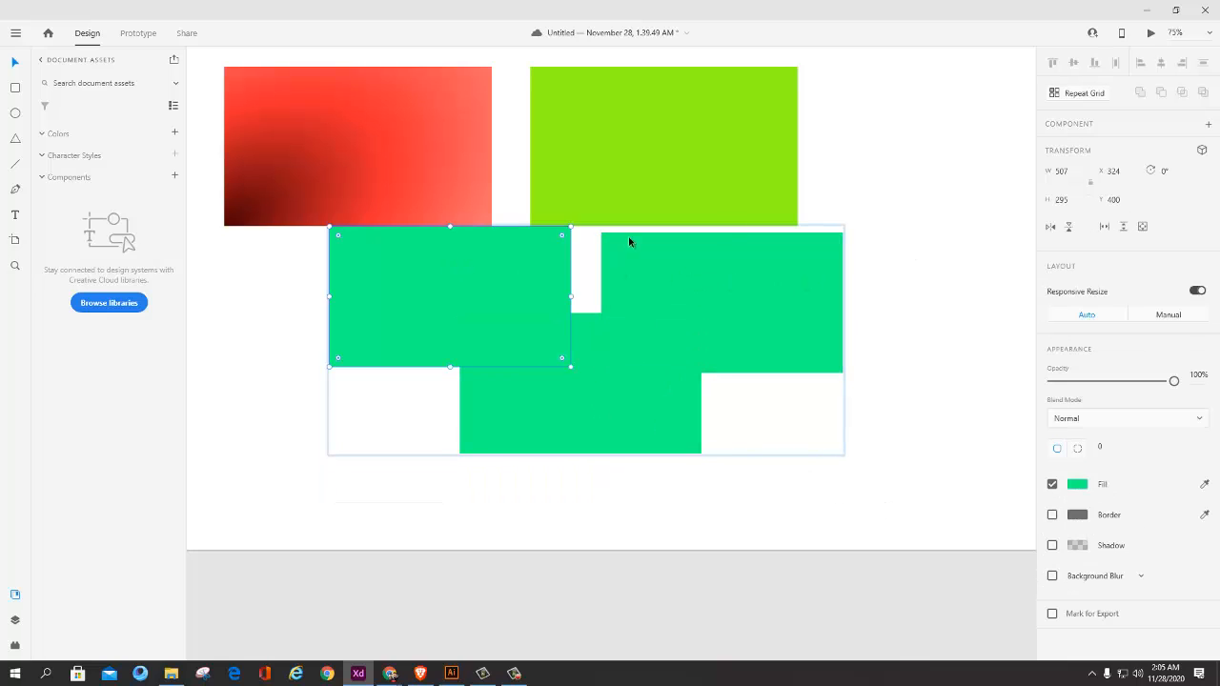
left_click_drag(538, 279, 532, 286)
left_click(893, 199)
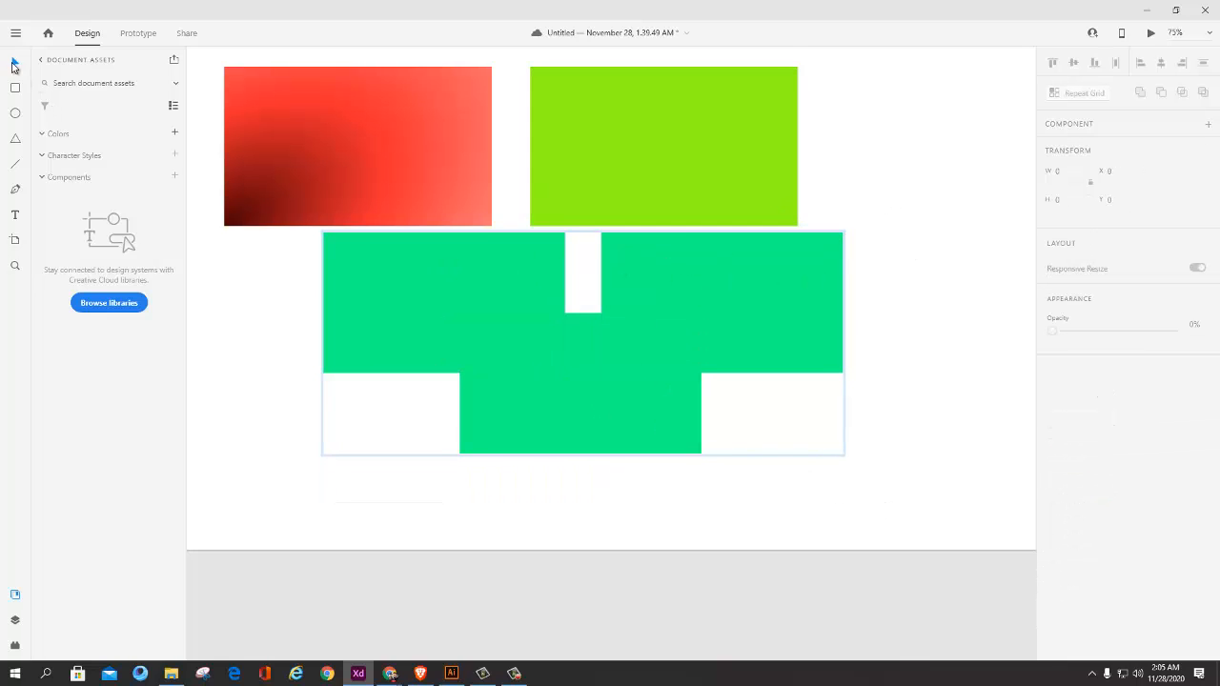
Step: Move the lower rectangle within the group to X 593, Y 490 and clear the selection
left_click(546, 335)
left_click(533, 290)
left_click(768, 291)
left_click(541, 290)
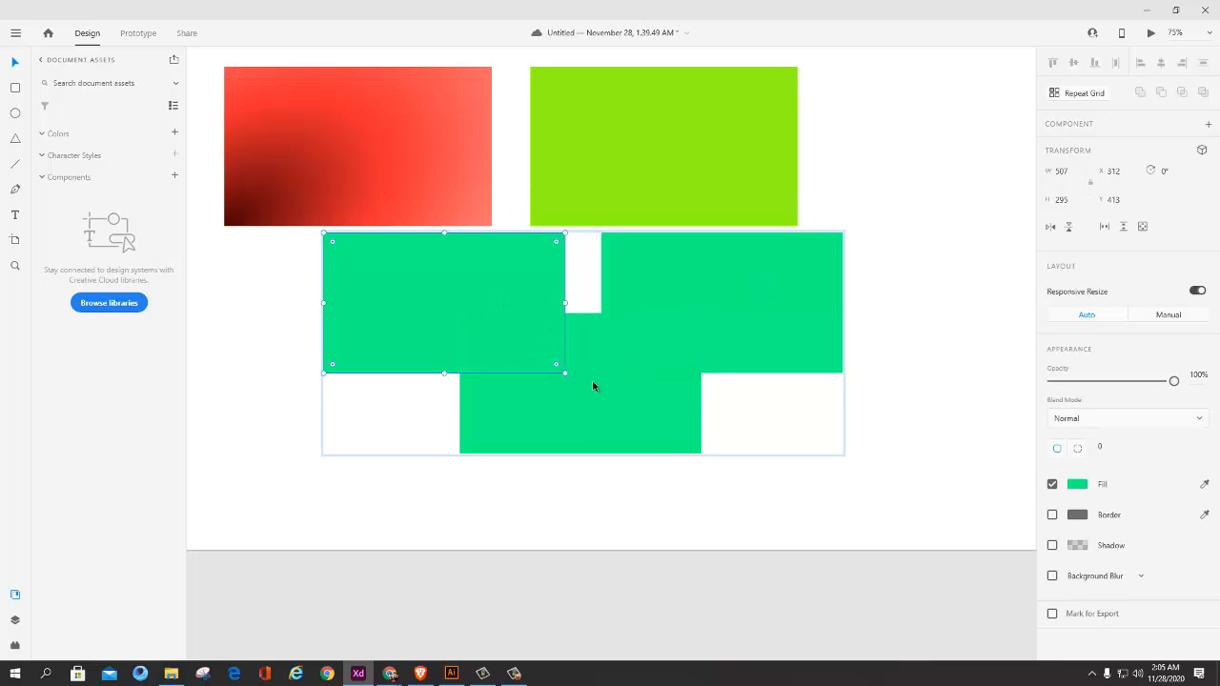
left_click_drag(593, 383, 598, 358)
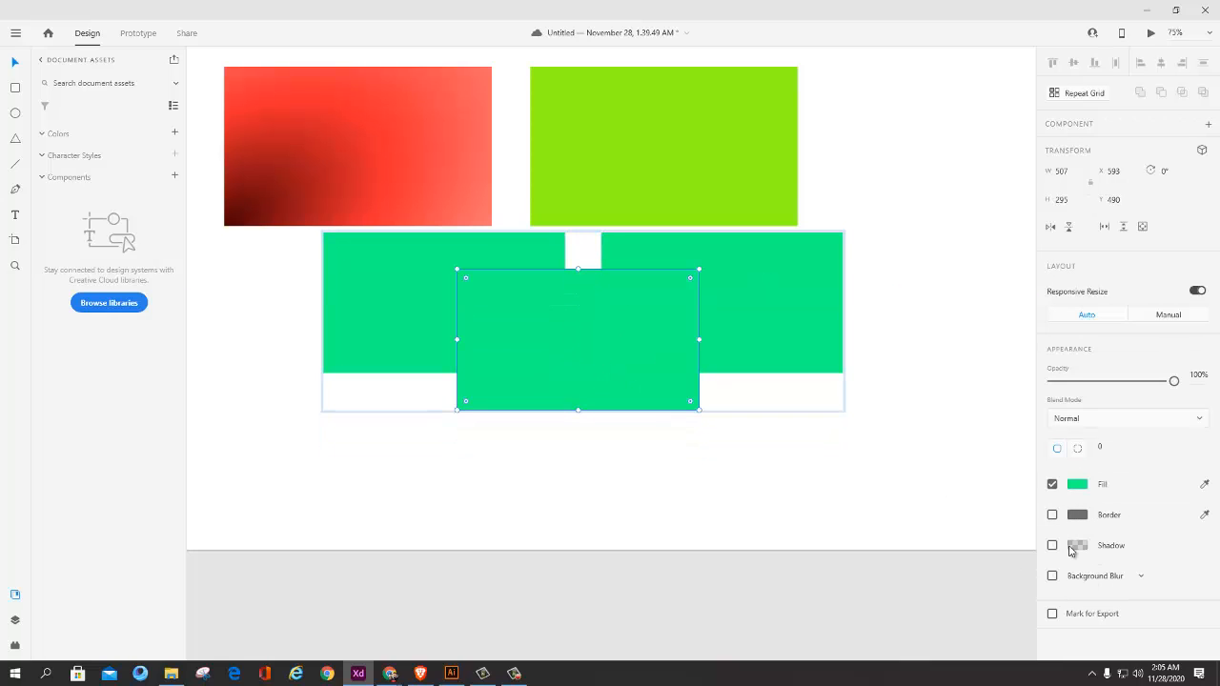
left_click(606, 481)
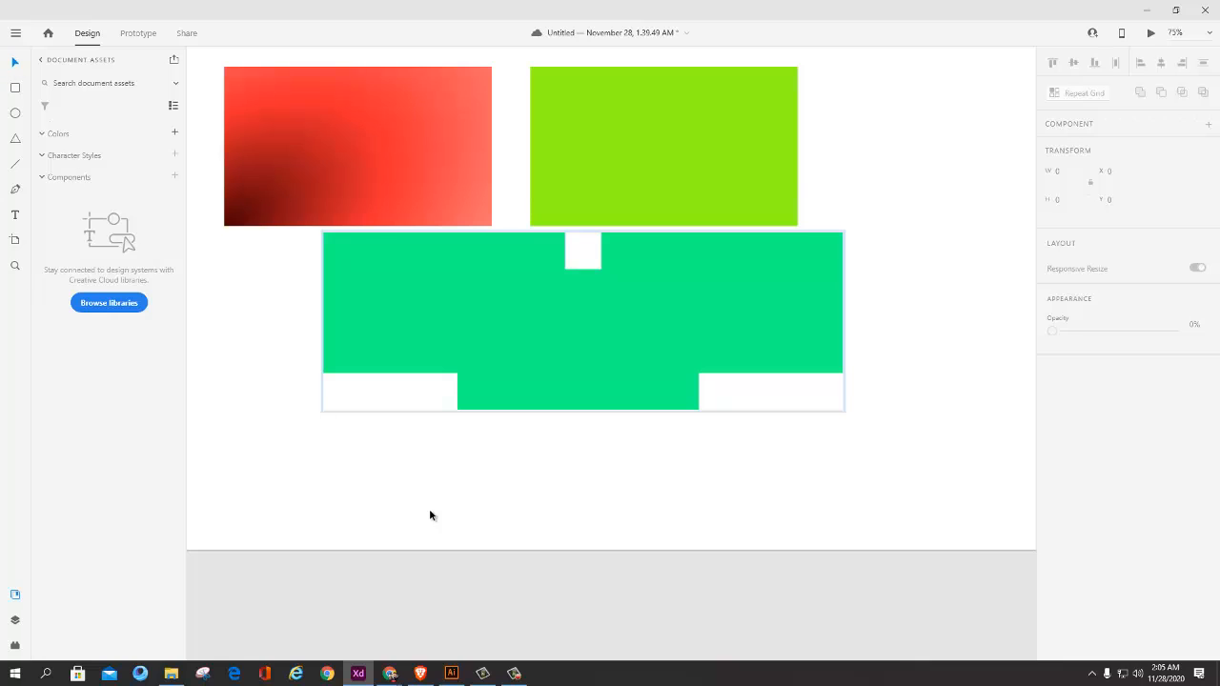
Step: Leave the group's individual rectangles and move the whole group to X 311, Y 417
left_click(529, 327)
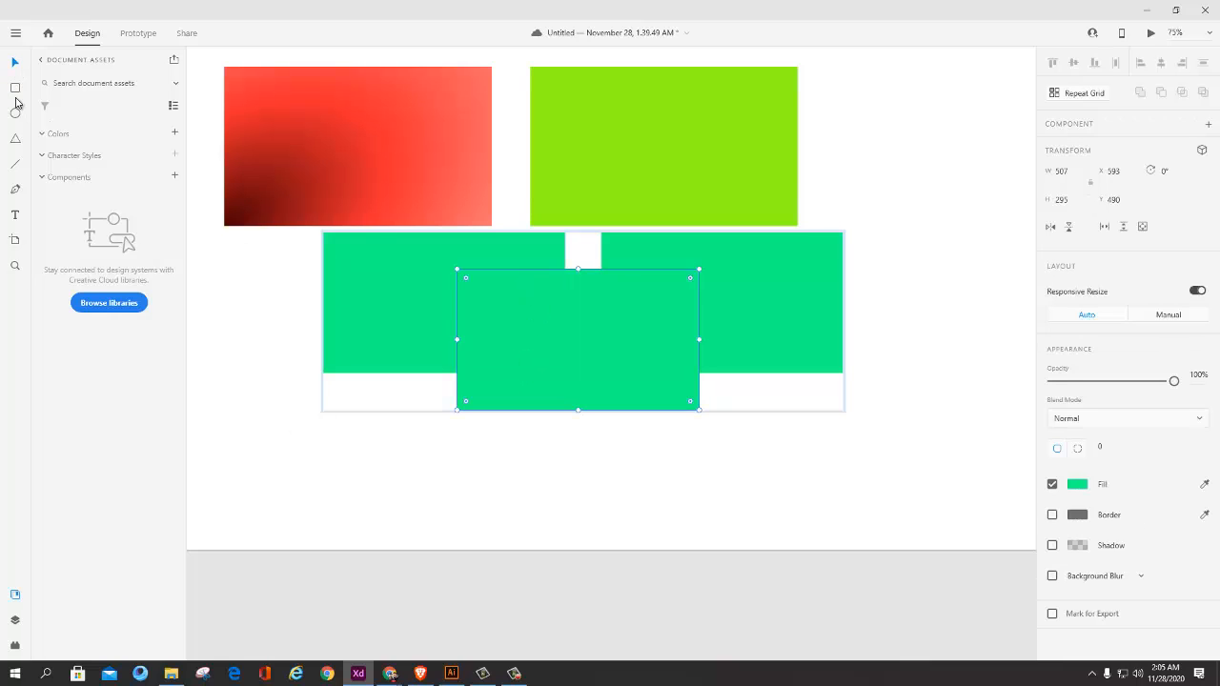
left_click(735, 315)
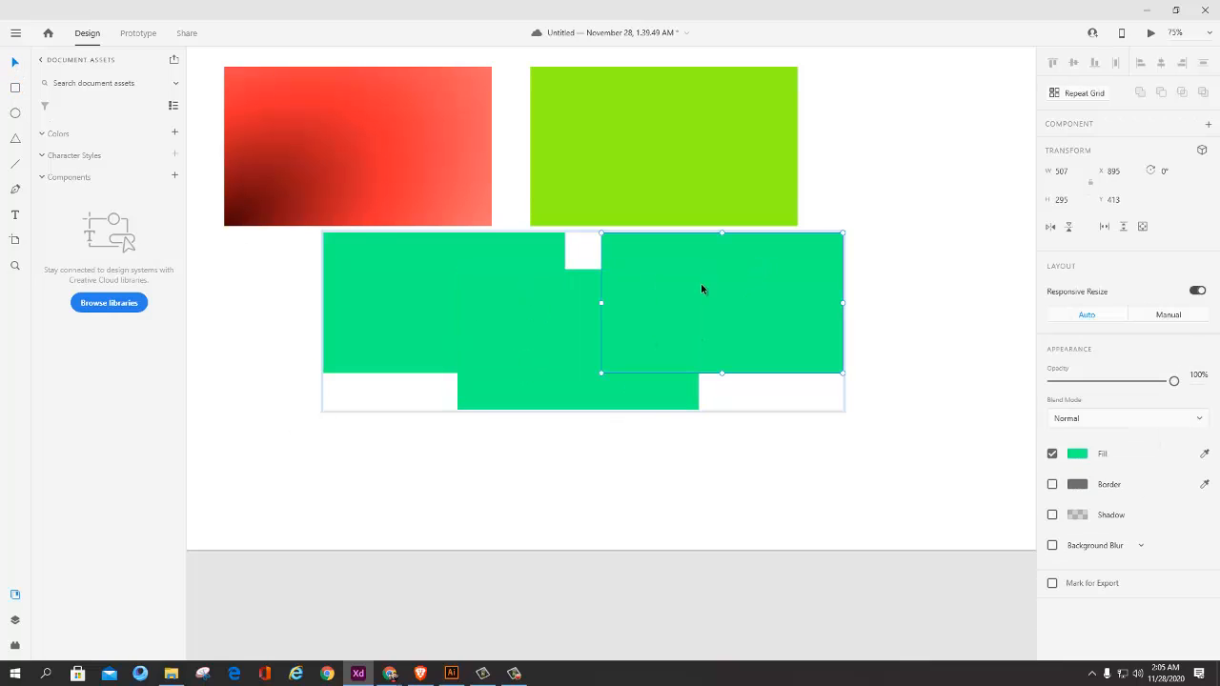
left_click(326, 123)
left_click_drag(515, 289, 514, 293)
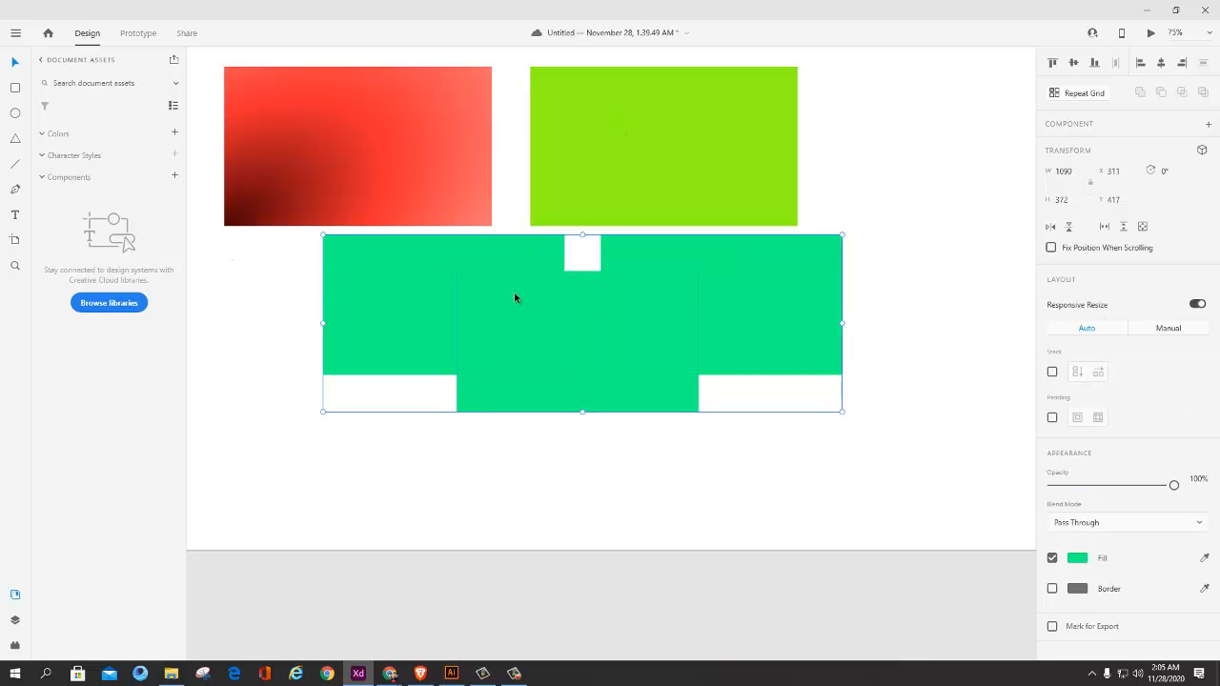
Step: Ungroup the three green rectangles and move the lower one to X 565, Y 729
right_click(538, 332)
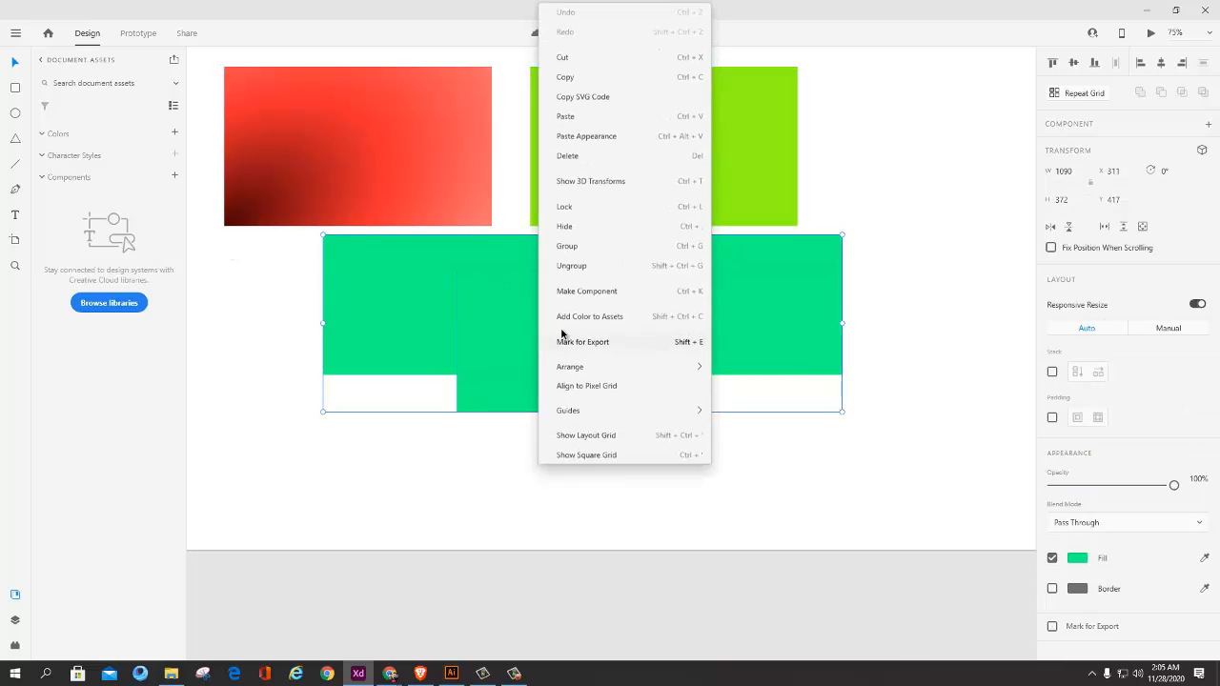
left_click(577, 269)
left_click(744, 527)
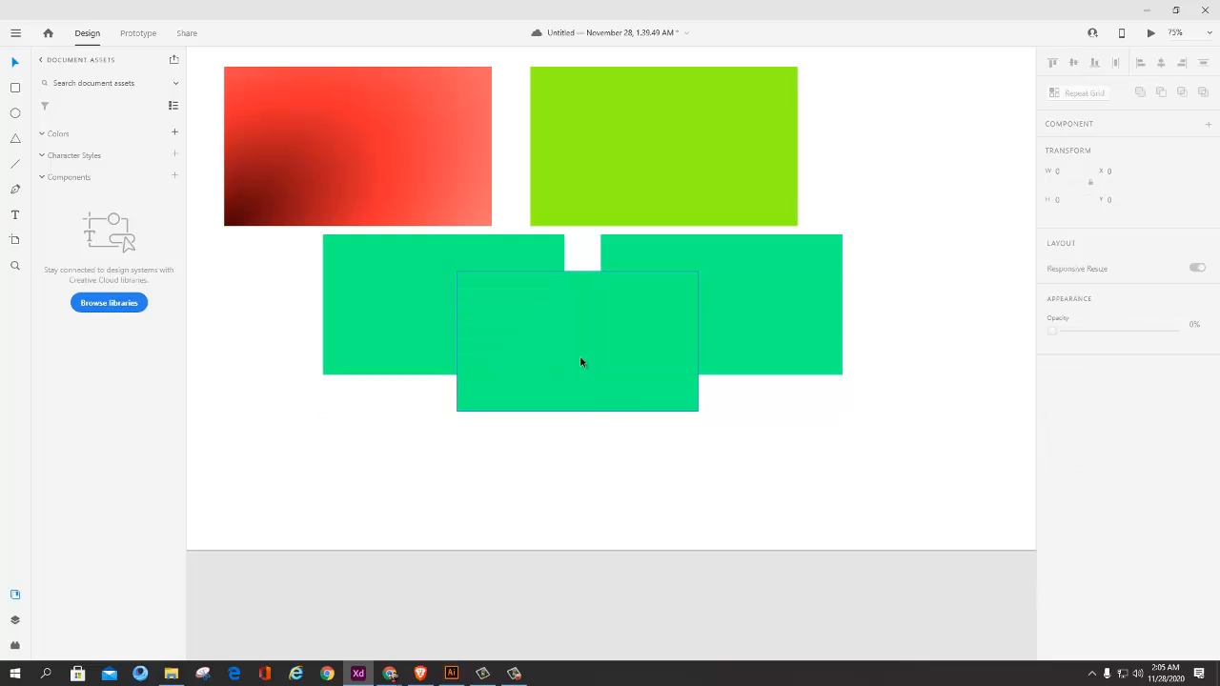
left_click_drag(580, 354, 671, 458)
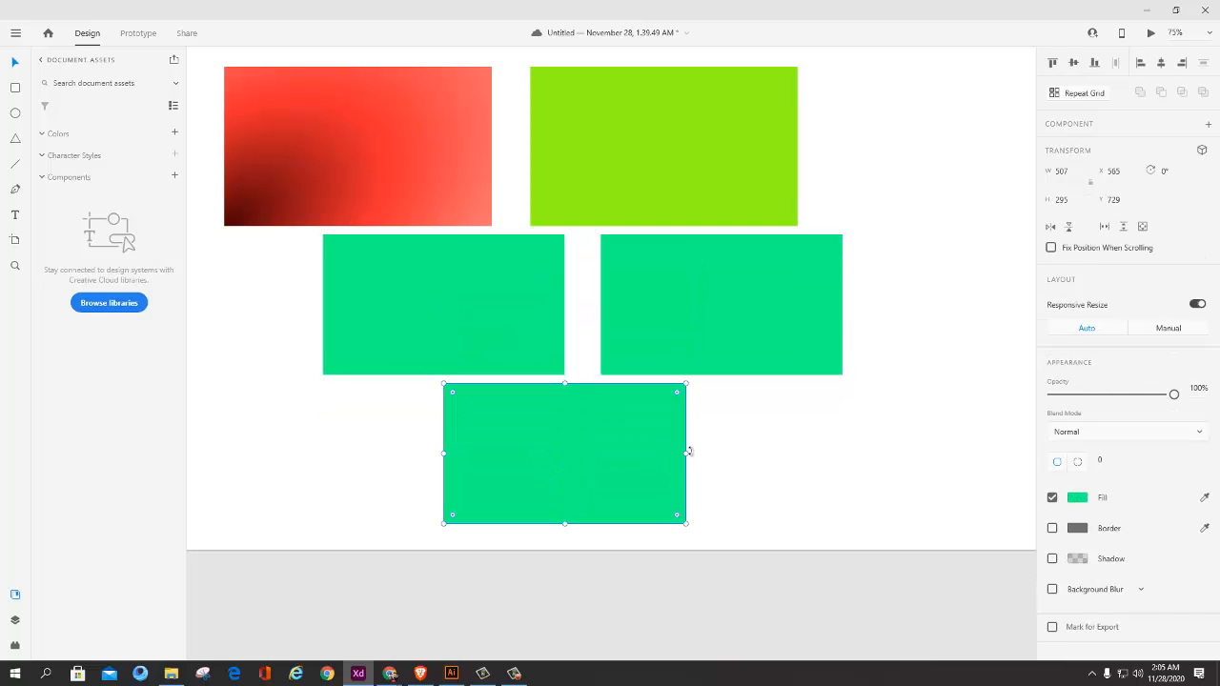
Step: Undo the grouping changes and duplicated copies back to the single green rectangle
key("ctrl+z")
key("ctrl+z")
key("ctrl+z")
key("ctrl+z")
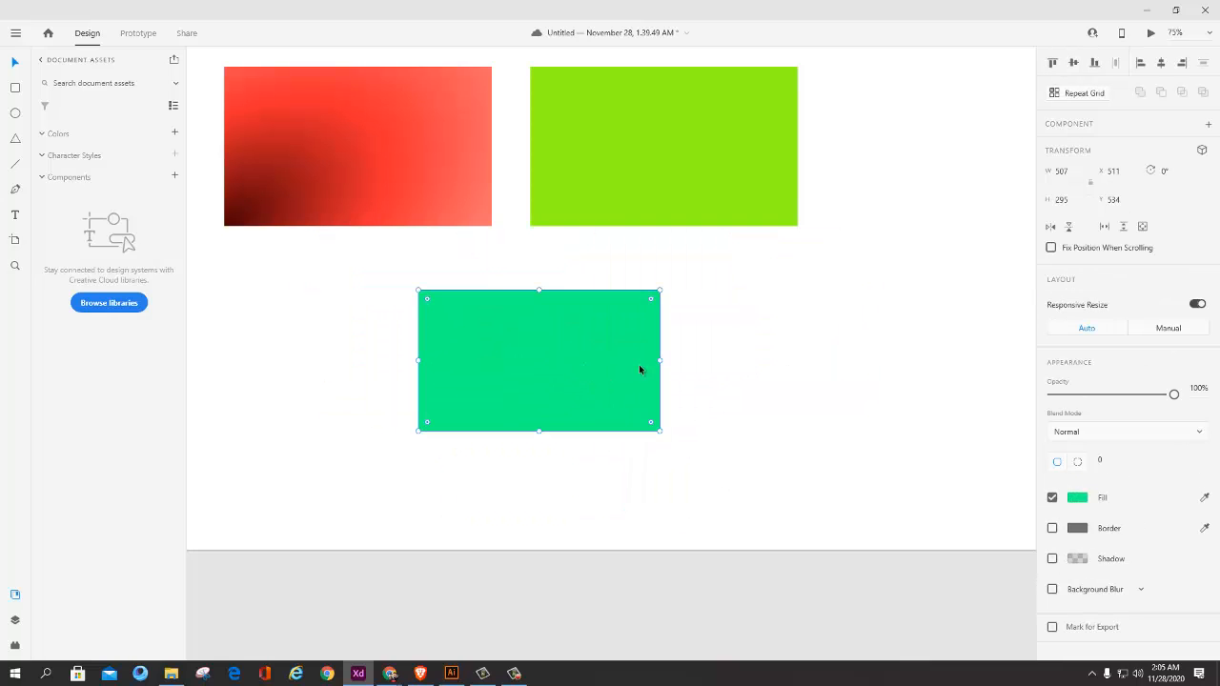
Step: Enable a shadow on the green rectangle and set its colour to magenta #DA10F1
left_click(1054, 561)
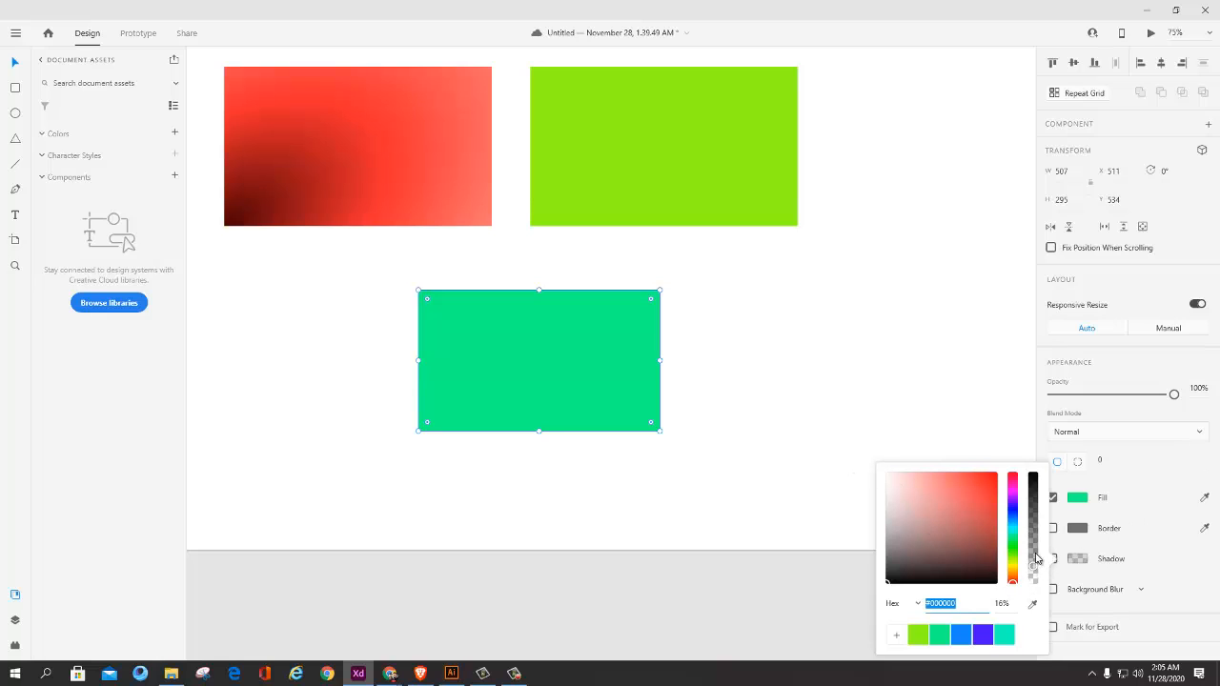
mouse_move(1032, 566)
left_mouse_down()
mouse_move(1030, 488)
mouse_move(1036, 546)
mouse_move(1037, 504)
mouse_move(1036, 536)
mouse_move(1014, 519)
mouse_move(1014, 494)
left_mouse_up()
left_click(950, 560)
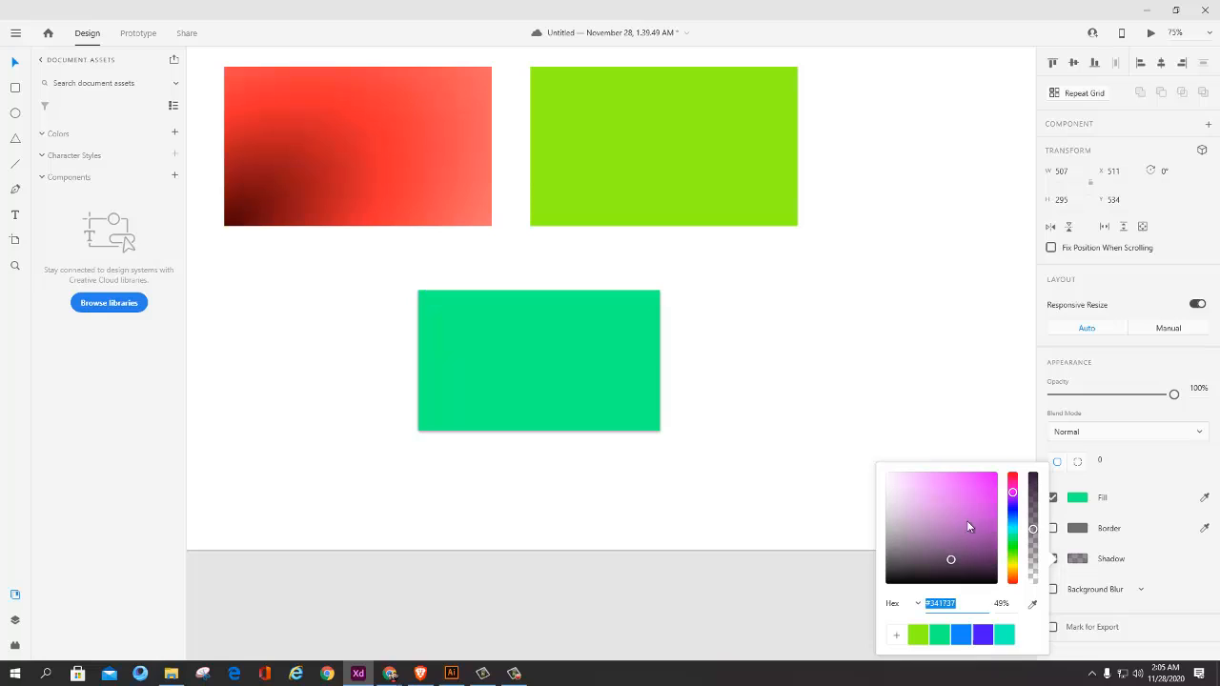
left_click(990, 478)
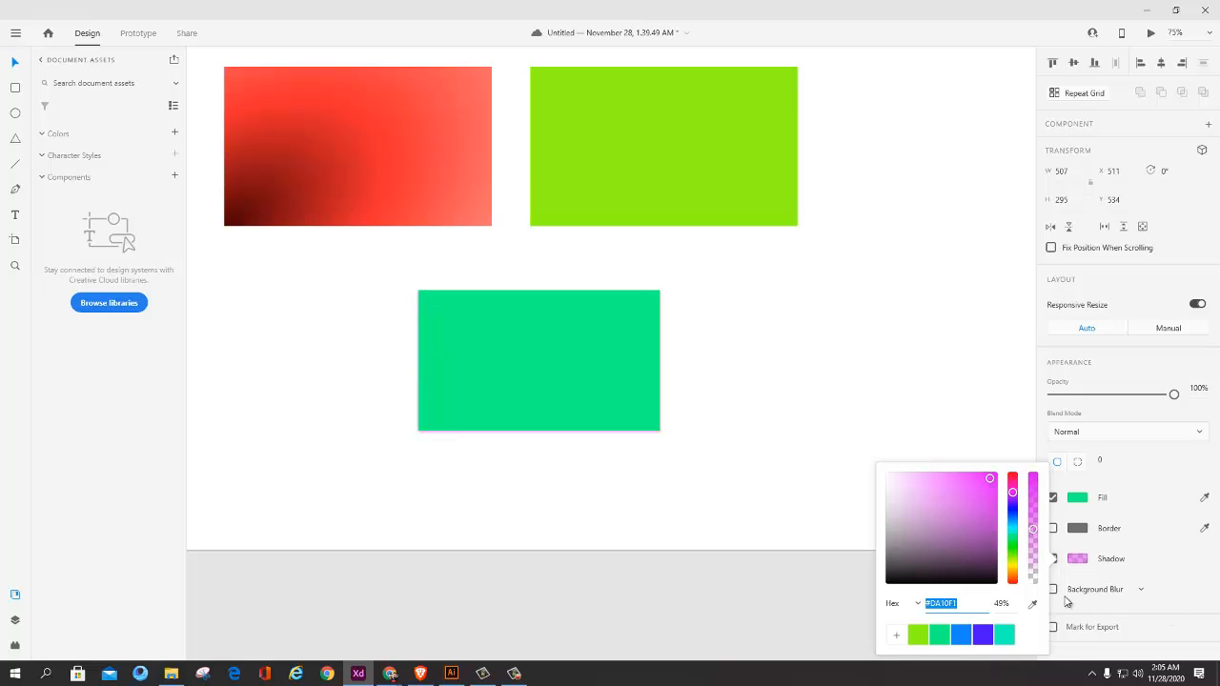
Step: Try different opacity values for the magenta shadow colour and set it to 81%
left_click(1001, 603)
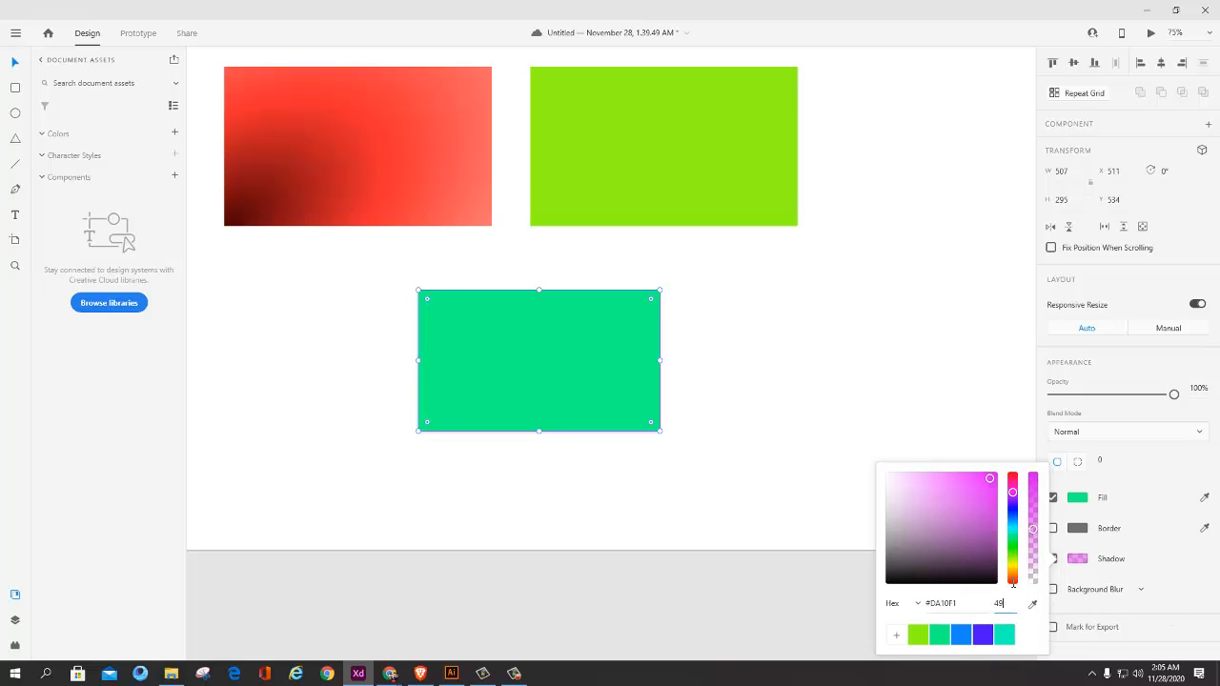
type("0")
key("Return")
type("70")
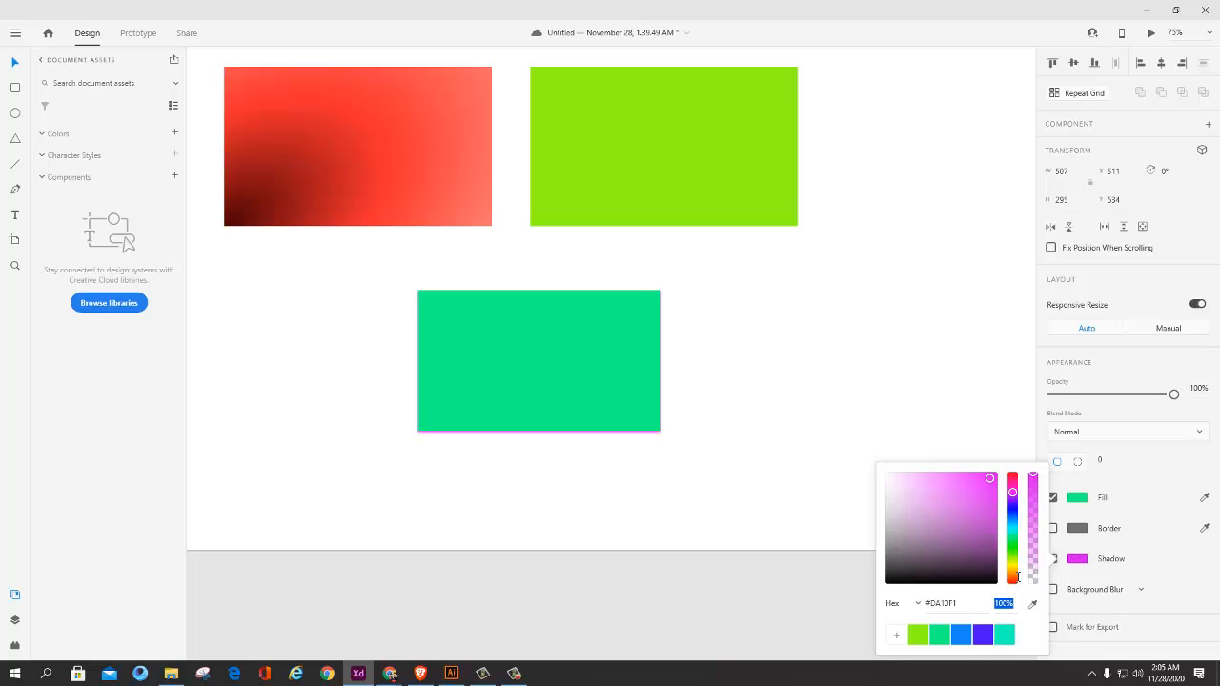
key("Return")
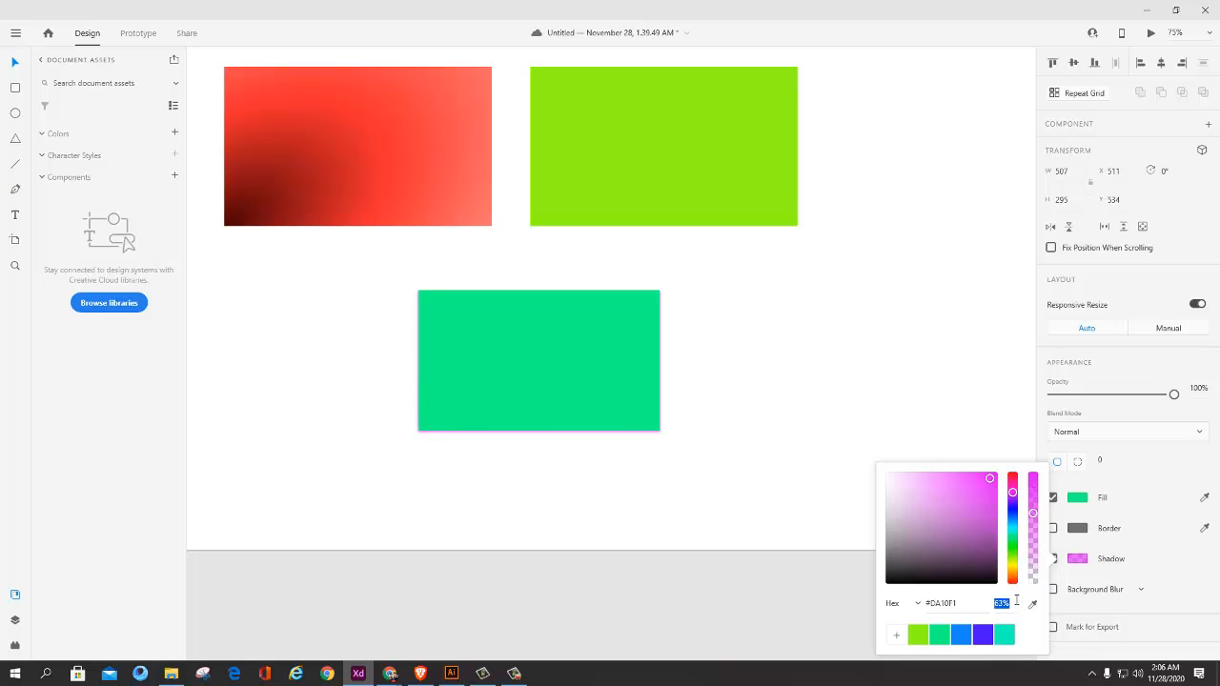
type("81")
key("Return")
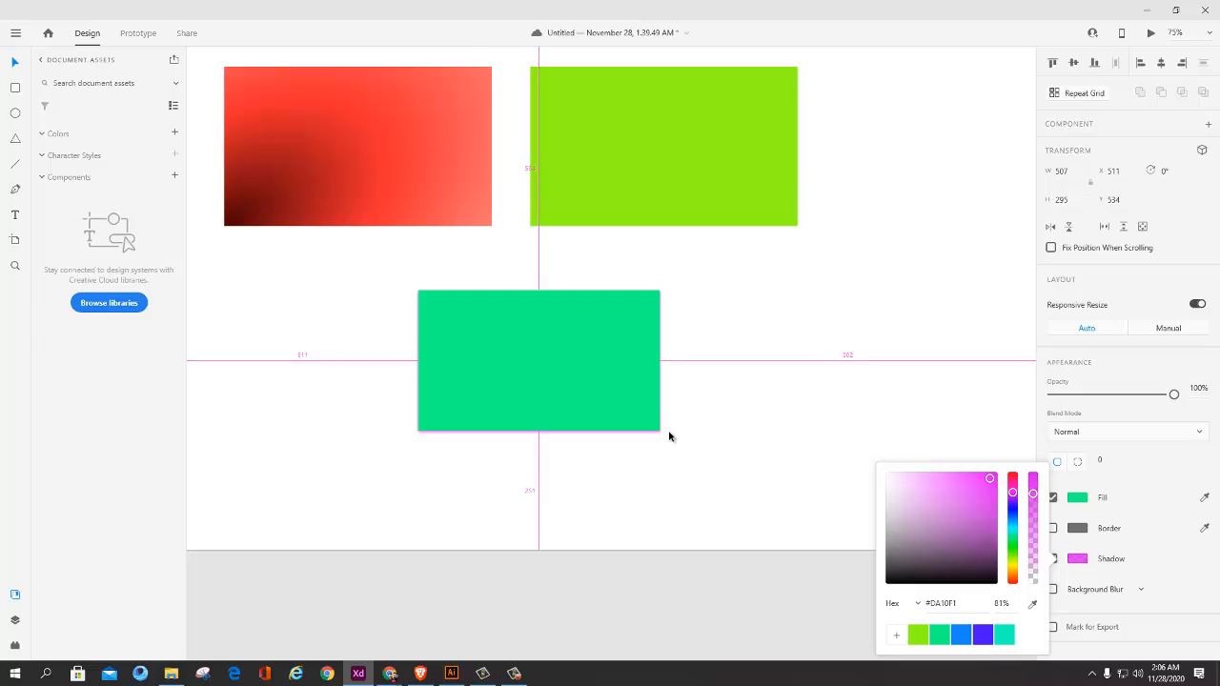
scroll(668, 433, "up", 3, "ctrl")
left_click(734, 483)
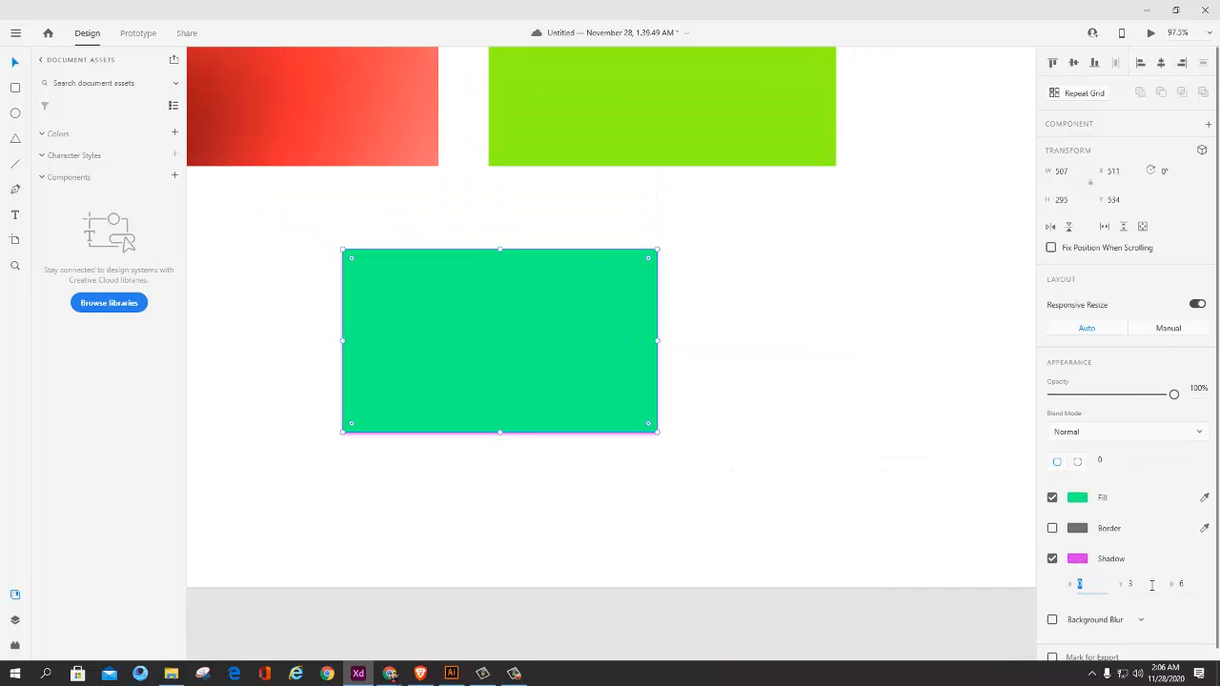
Step: Try shadow offsets of X -8 and Y 42 on the green rectangle and reset both to 0
mouse_move(1152, 585)
left_mouse_down()
mouse_move(1147, 561)
mouse_move(1146, 584)
mouse_move(1130, 580)
mouse_move(1143, 587)
left_mouse_up()
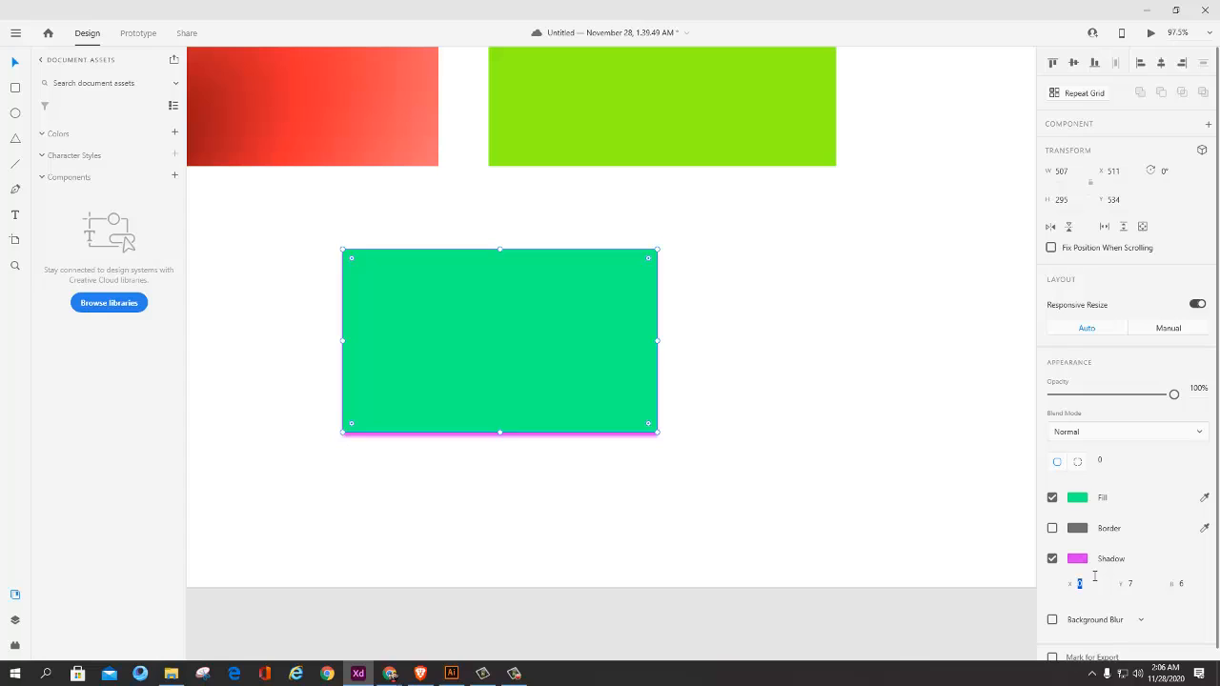
left_click_drag(1094, 574, 1138, 584)
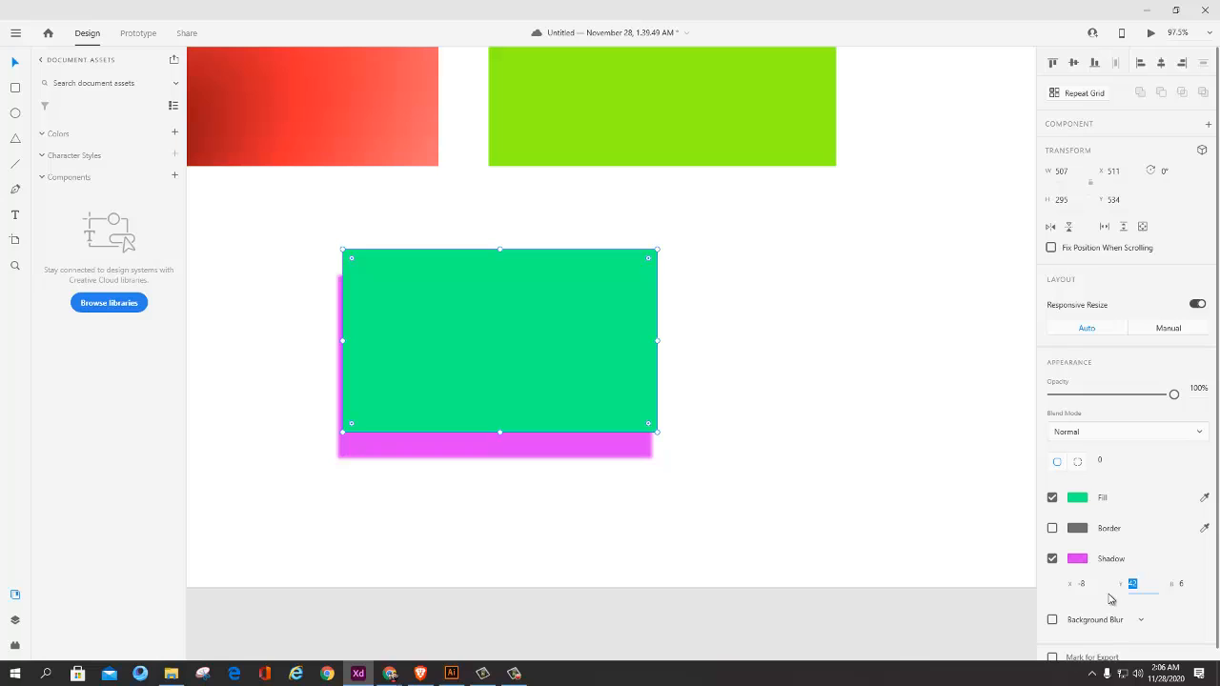
type("0")
left_click(1087, 584)
type("0")
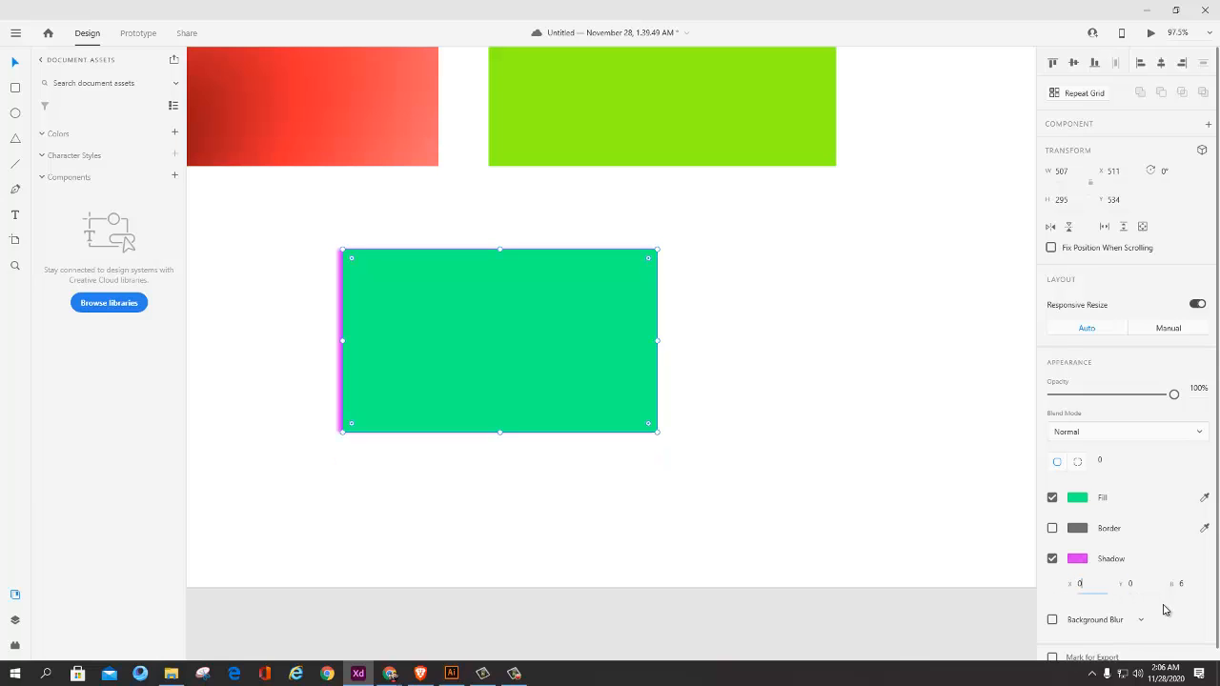
left_click(1165, 607)
scroll(715, 391, "up", 3)
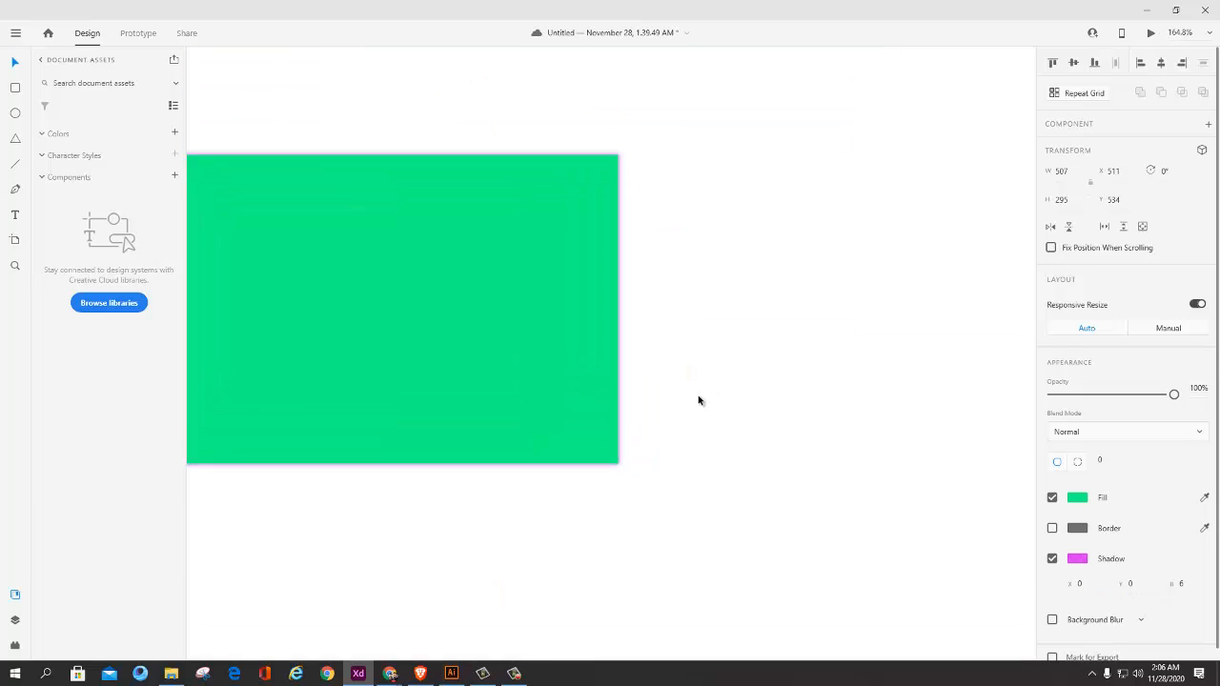
scroll(700, 402, "down", 3)
left_click_drag(570, 411, 587, 433)
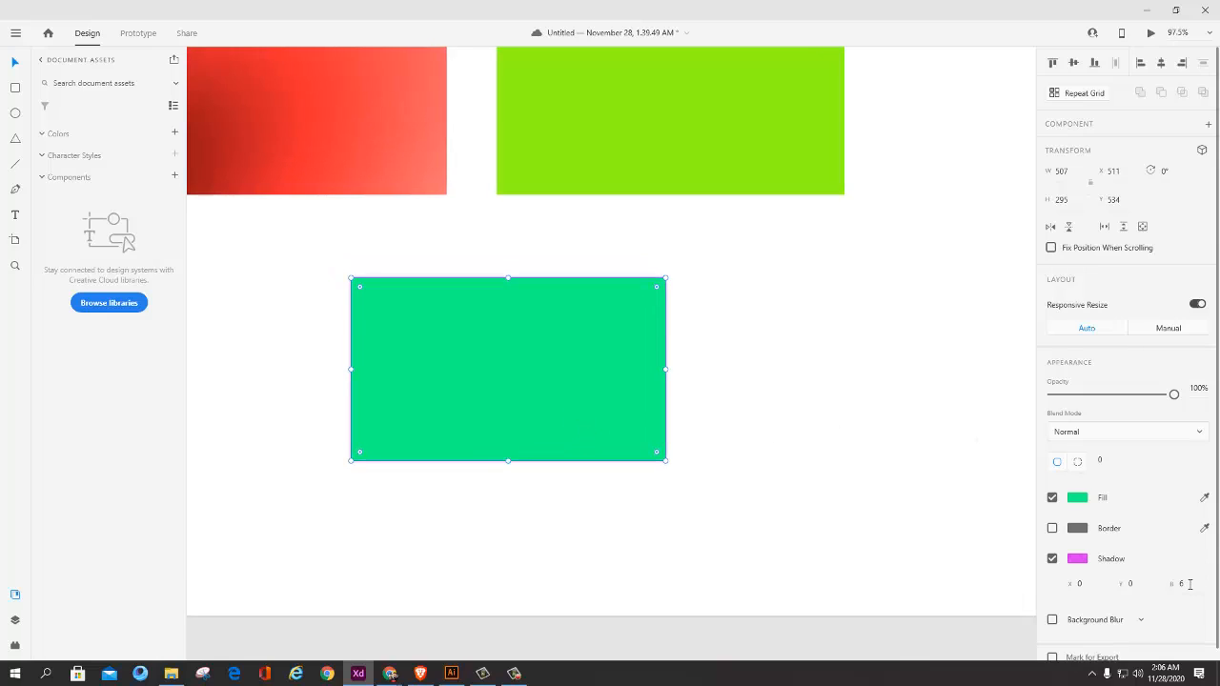
Step: Set the green rectangle's shadow blur to 10 and its offsets to X 5 and Y 5
left_click_drag(1189, 585, 1173, 565)
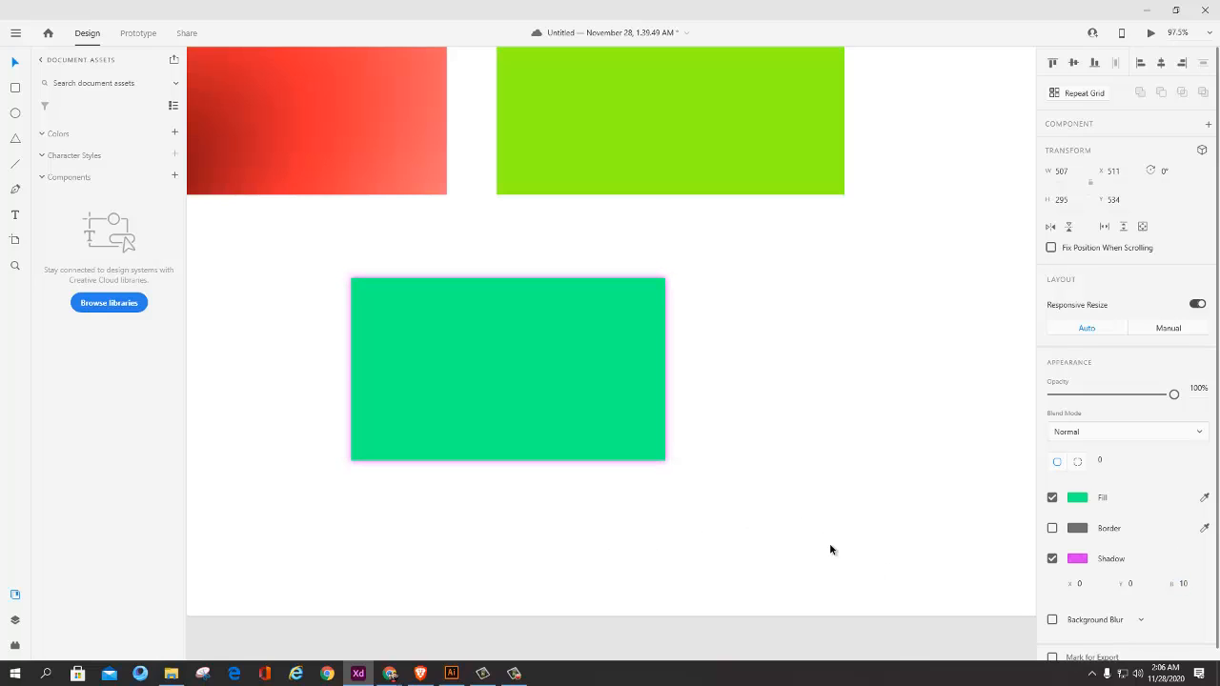
left_click(1069, 587)
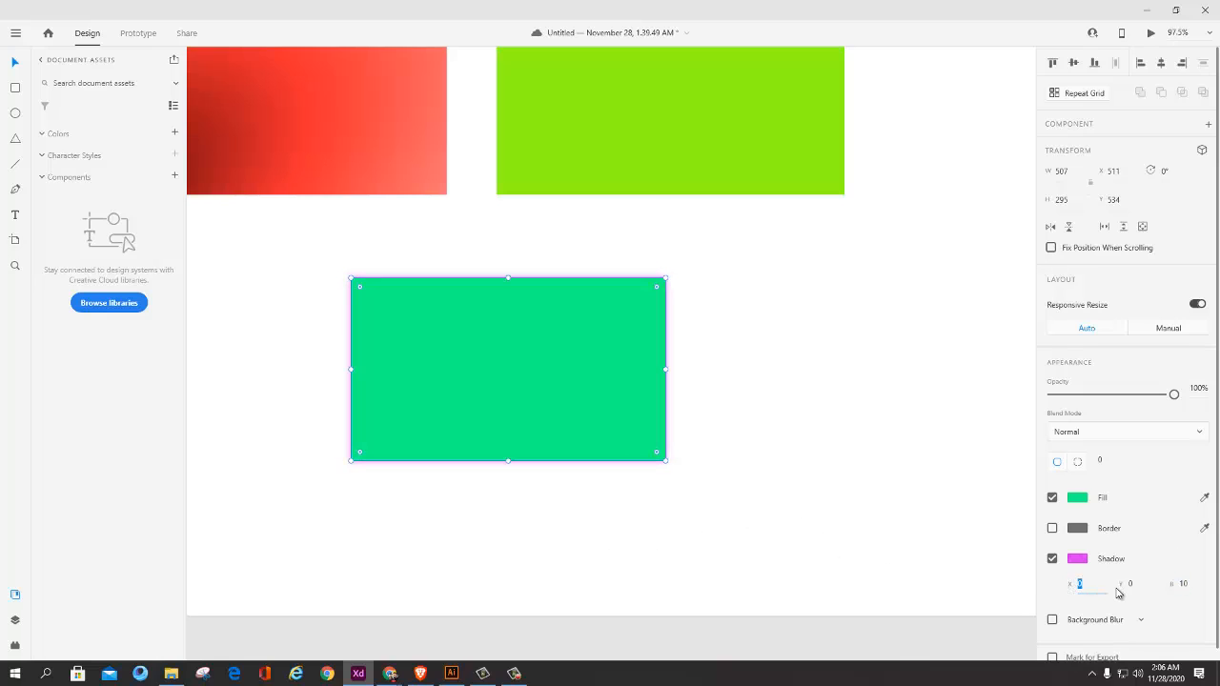
type("52")
double_click(1132, 583)
type("5")
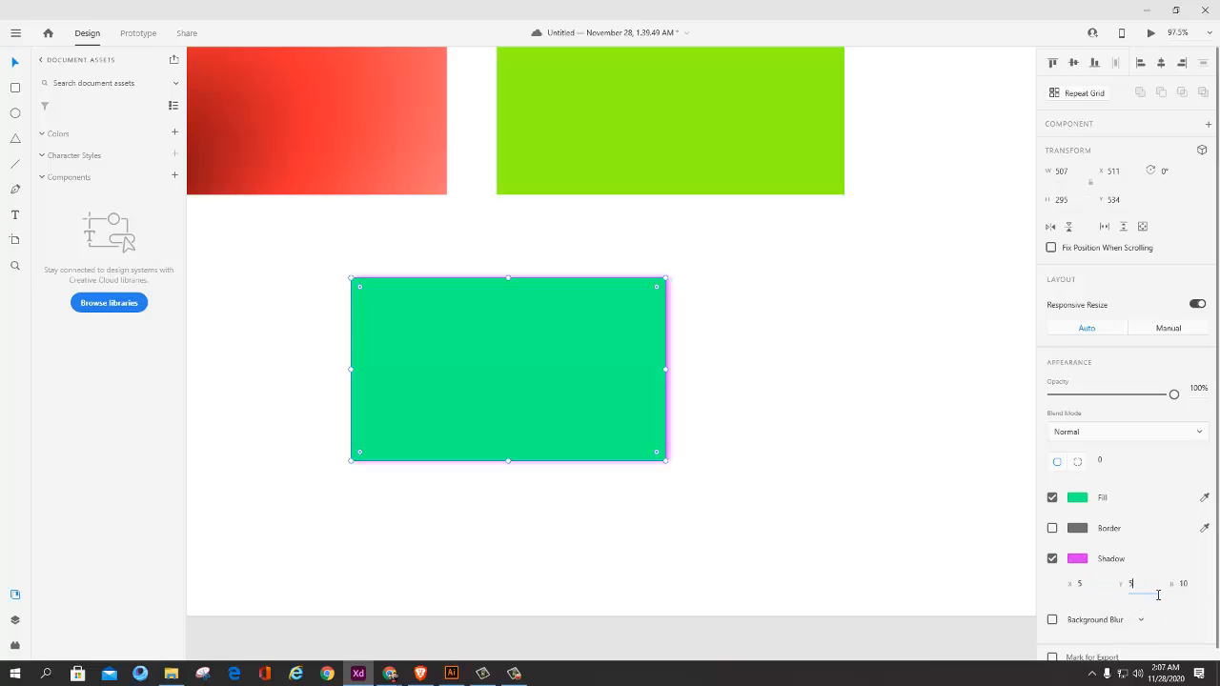
left_click(1193, 590)
left_click(780, 507)
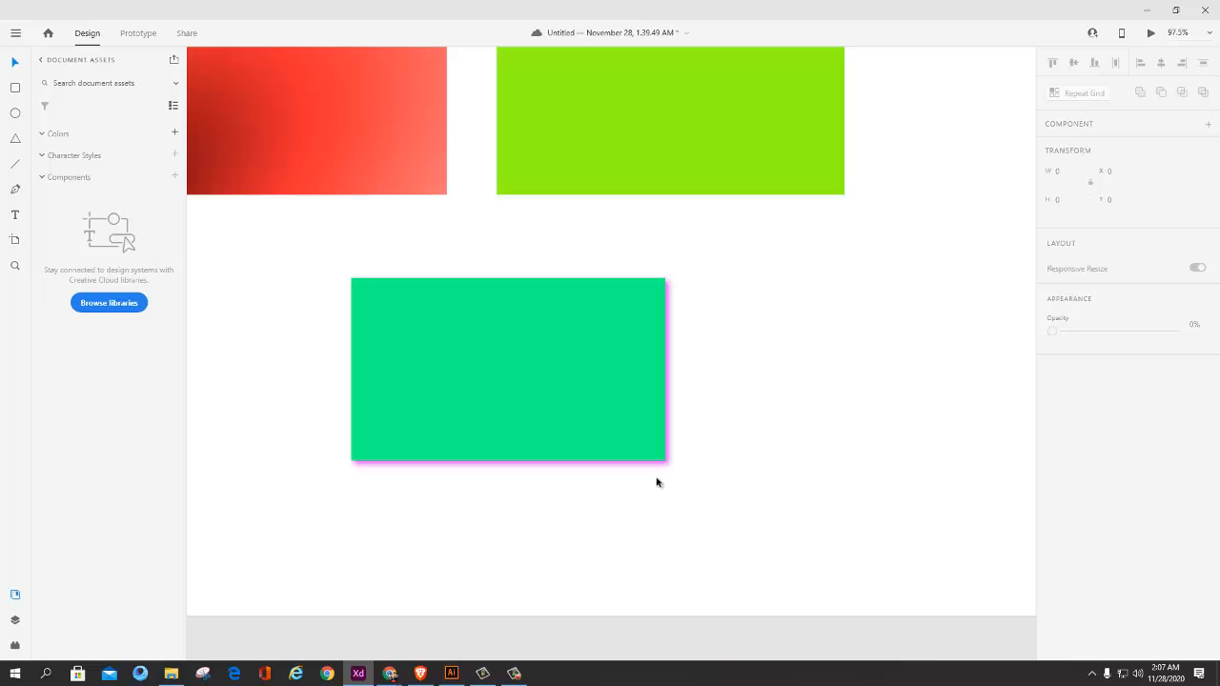
Step: Lower the opacity of the green rectangle's magenta shadow colour to a faint tint
left_click(662, 451)
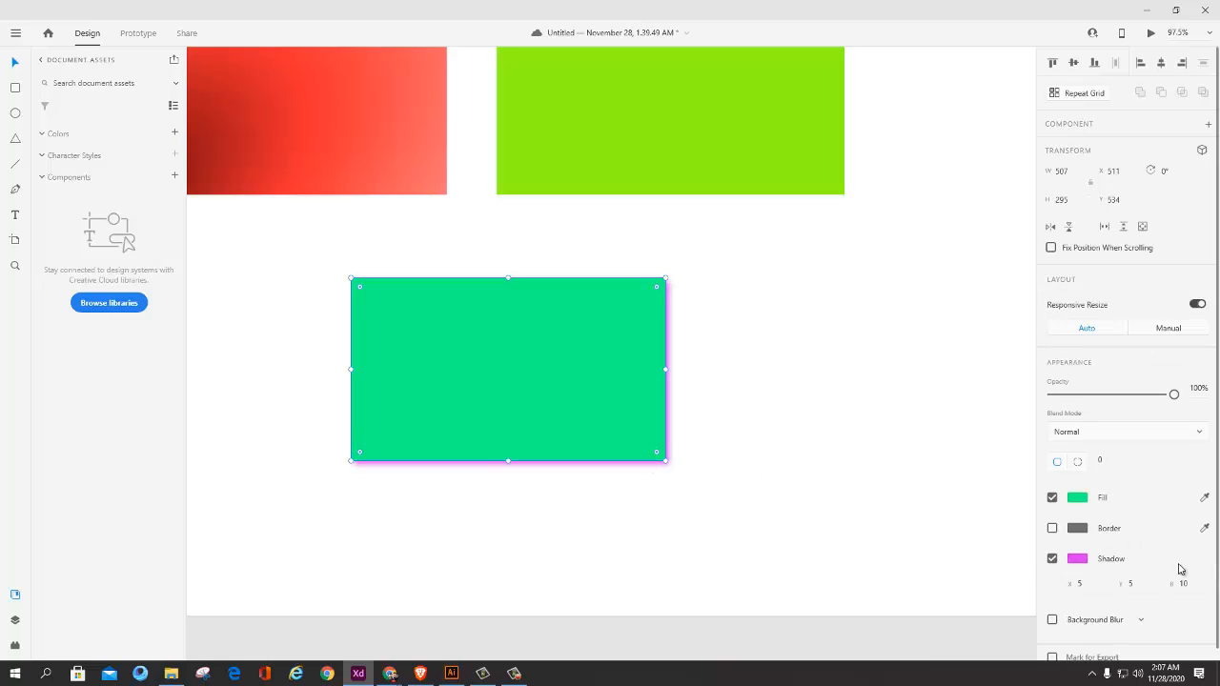
left_click(1080, 560)
left_click_drag(1033, 501, 1036, 560)
left_click(689, 511)
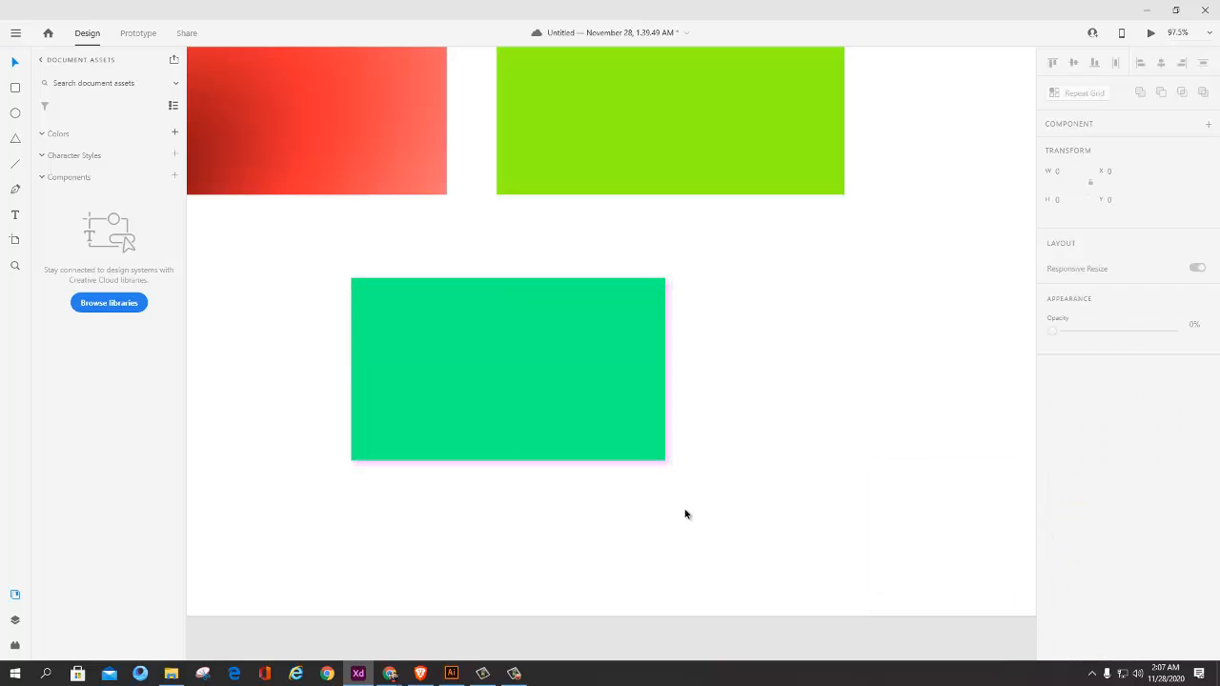
scroll(661, 487, "up", 3)
left_click_drag(561, 385, 623, 394)
scroll(604, 392, "down", 3)
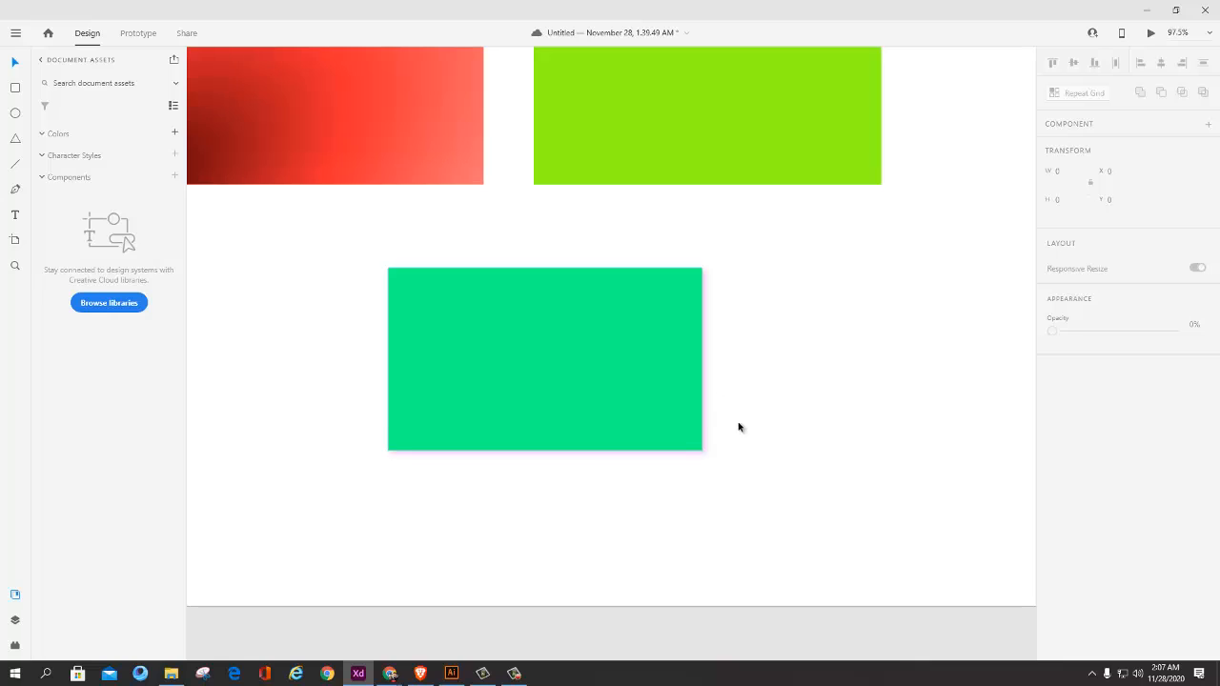
Step: Change the green rectangle's fill to a light grey sampled from the interface background with the eyedropper
left_click(626, 411)
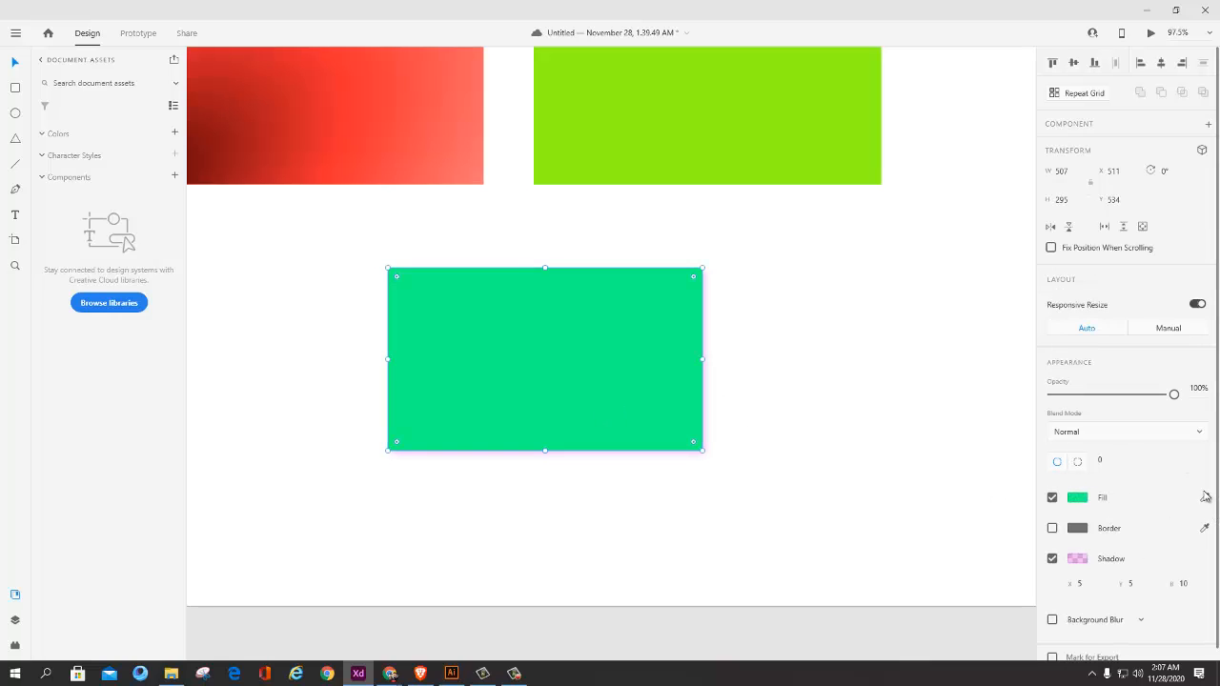
left_click(1206, 501)
left_click(1151, 459)
left_click(720, 496)
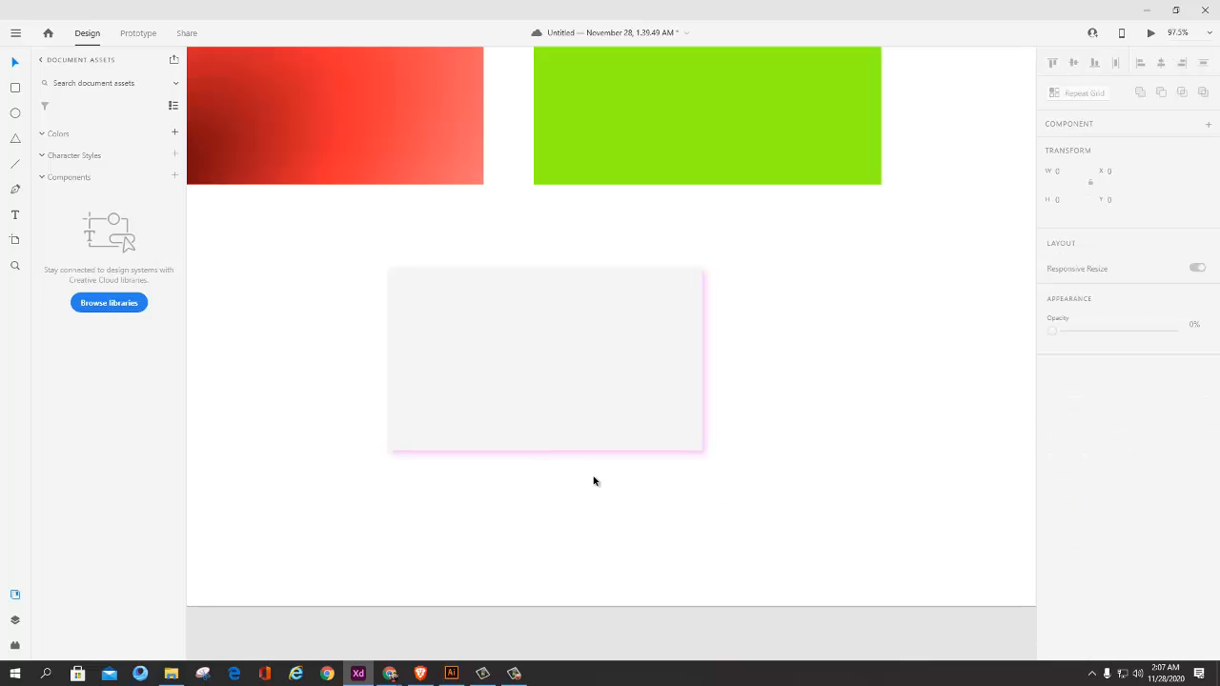
scroll(595, 481, "down", 5)
left_click_drag(698, 465, 630, 491)
scroll(487, 479, "up", 5)
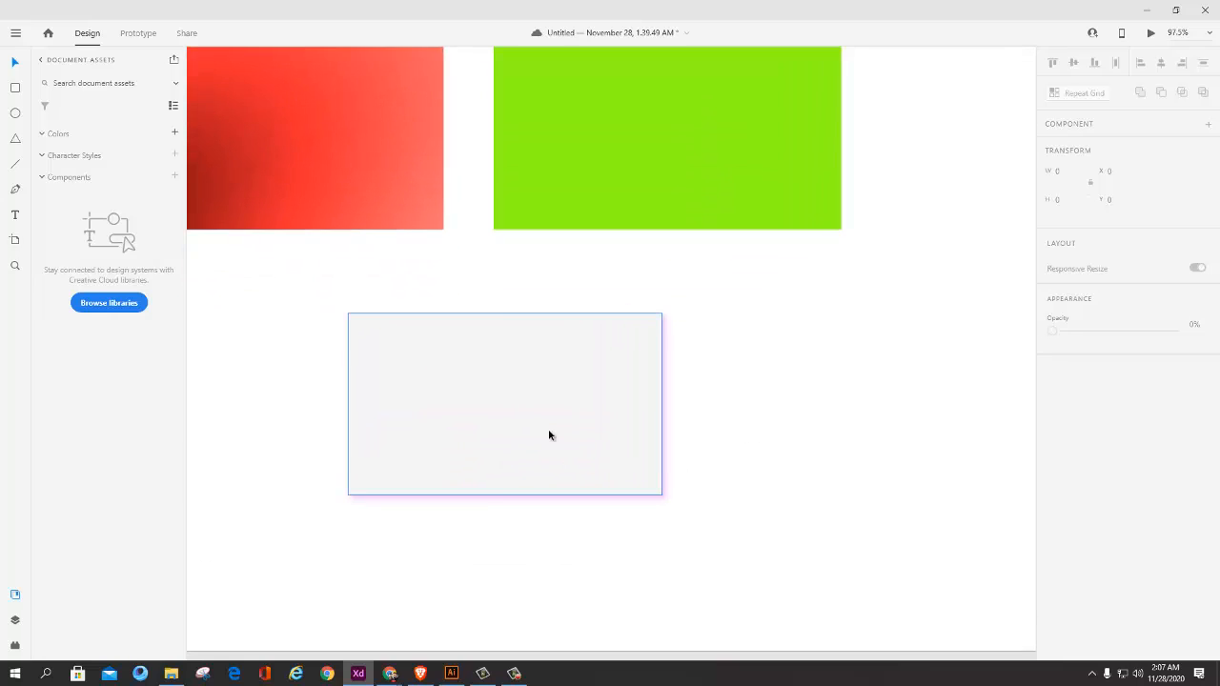
Step: Move the light grey rectangle to X 310, Y 516
left_click(549, 432)
left_click(745, 458)
left_click_drag(549, 434, 424, 424)
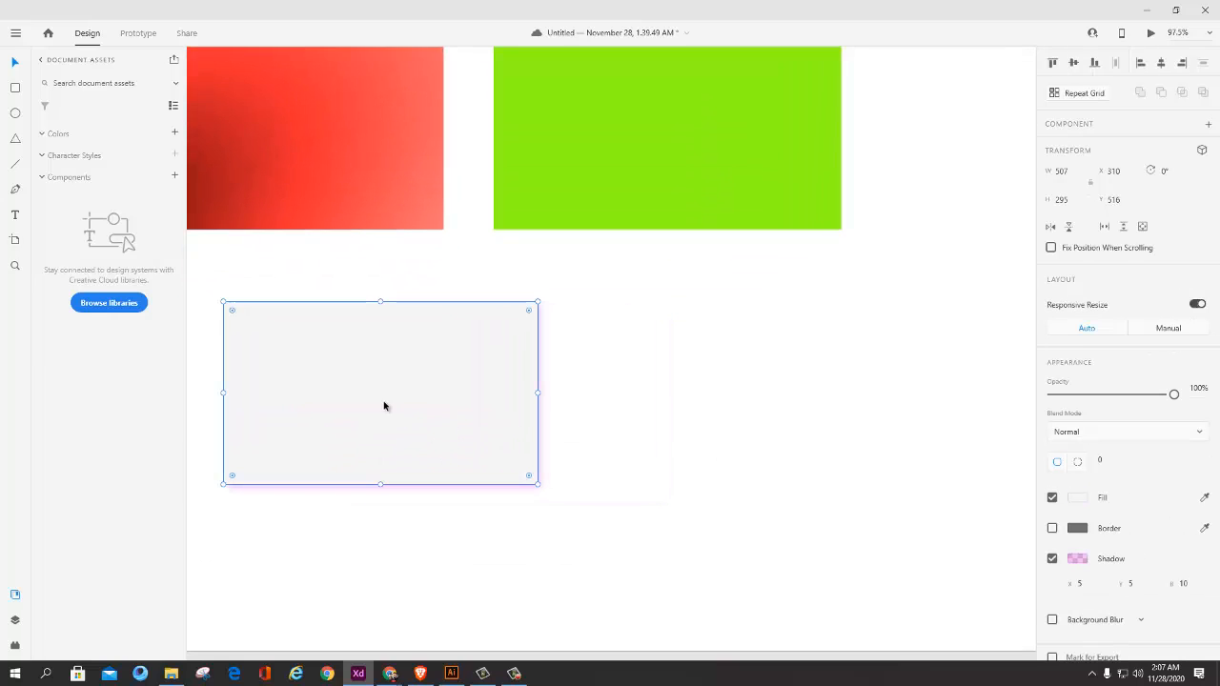
Step: Add a text with a person's full name beside the grey rectangle and enlarge it to font size 66
key("t")
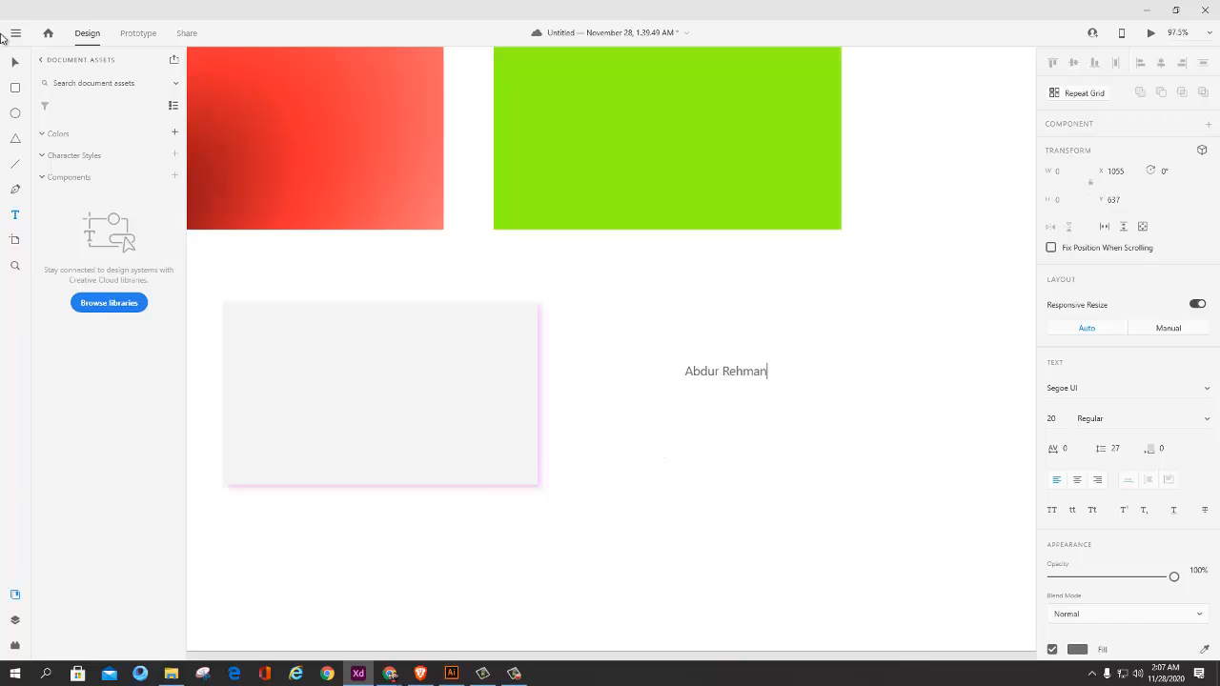
left_click(15, 60)
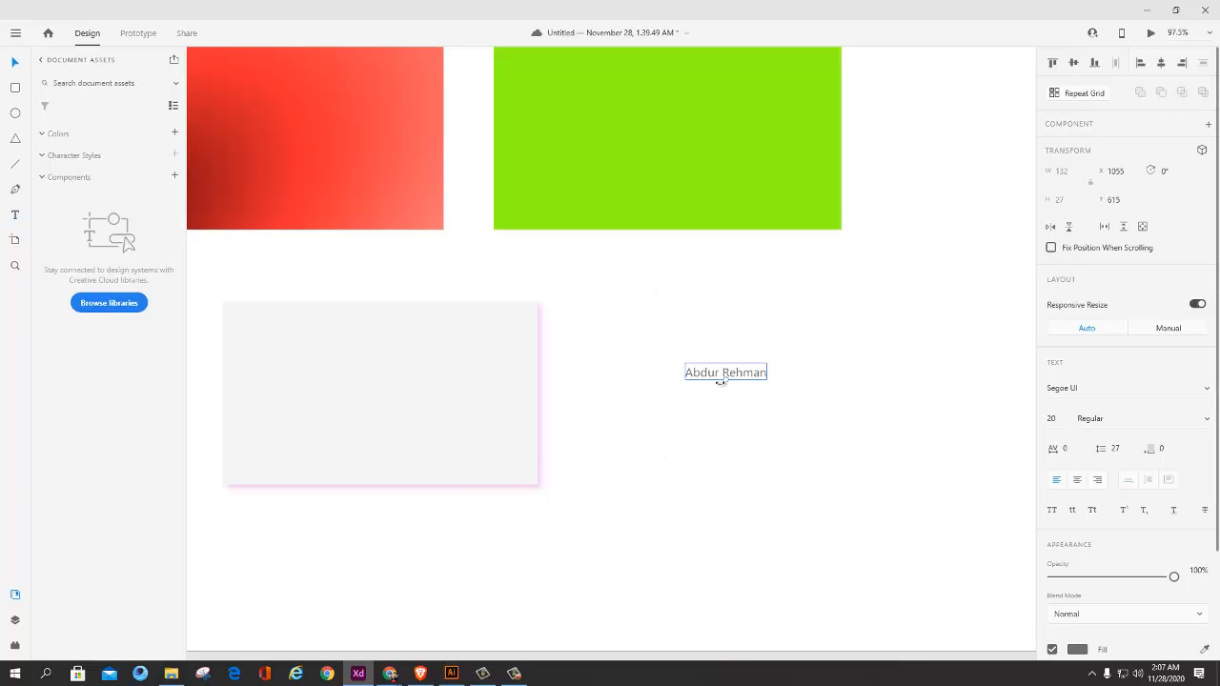
left_click_drag(725, 379, 725, 417)
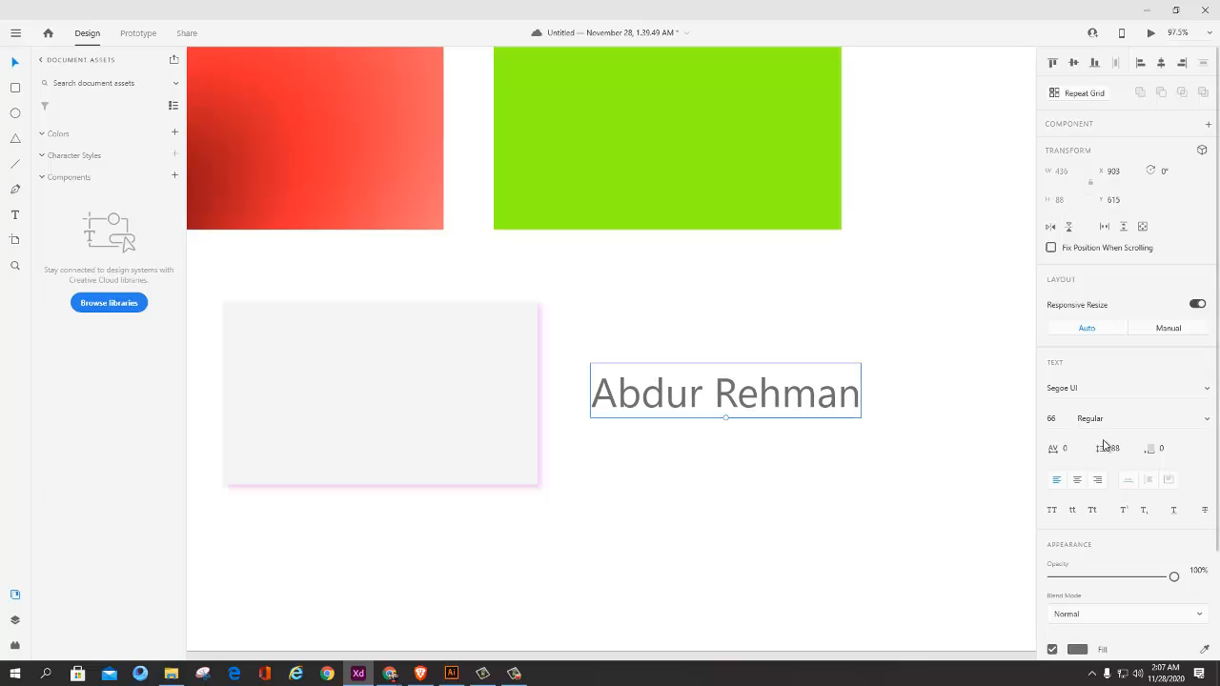
Step: Set the name text's font weight to Bold and move the text to X 910, Y 606
left_click(1102, 422)
left_click(1208, 422)
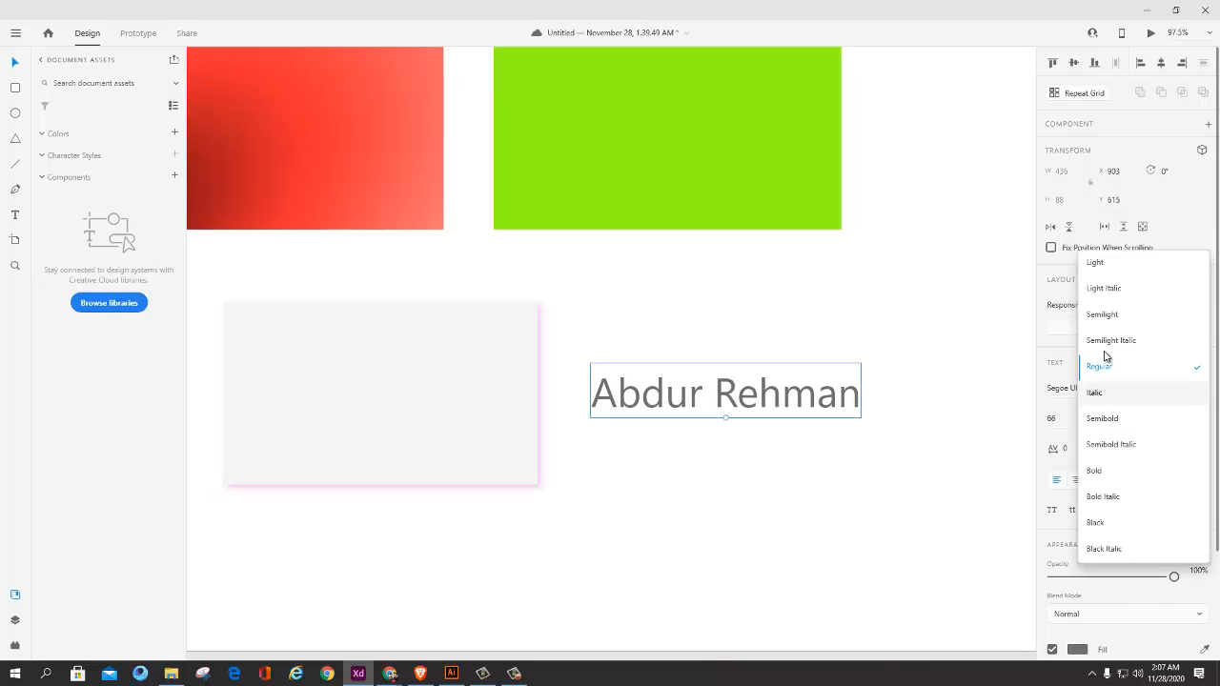
left_click(1091, 471)
left_click(773, 399)
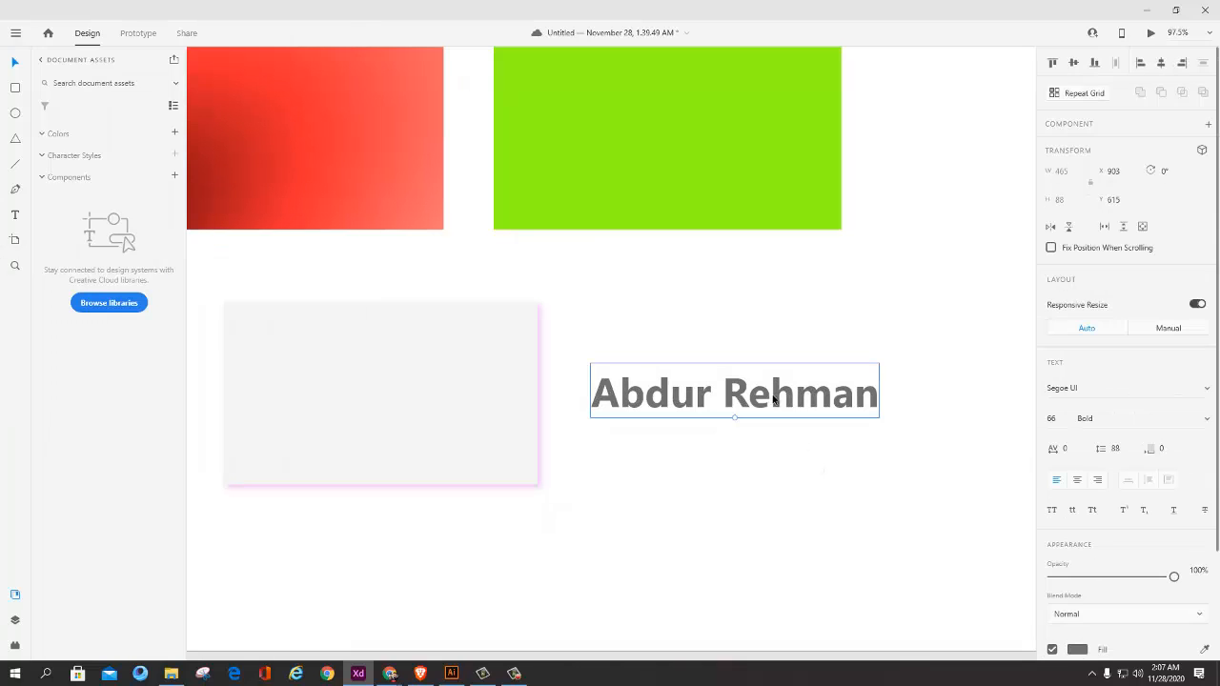
scroll(826, 413, "down", 3)
left_click_drag(847, 413, 680, 432)
scroll(679, 431, "up", 3)
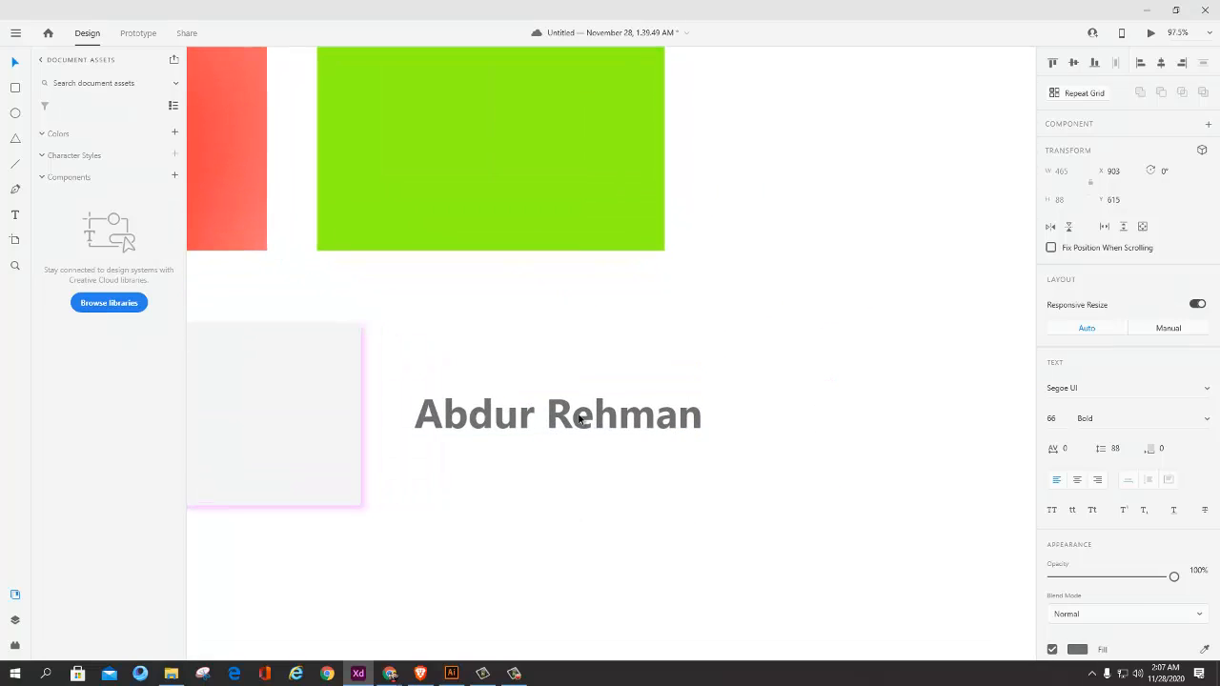
left_click_drag(599, 418, 603, 412)
Step: Enable a shadow on the name text with the default black colour at 16% opacity
scroll(1125, 553, "down", 3)
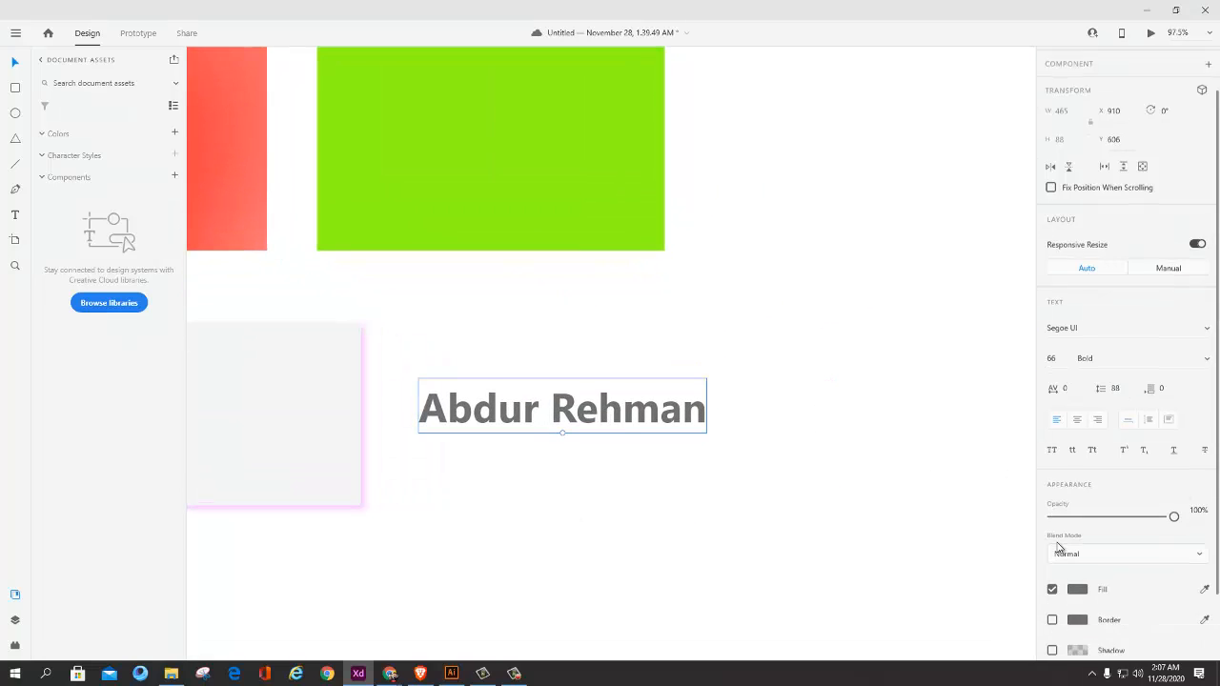
left_click(1077, 578)
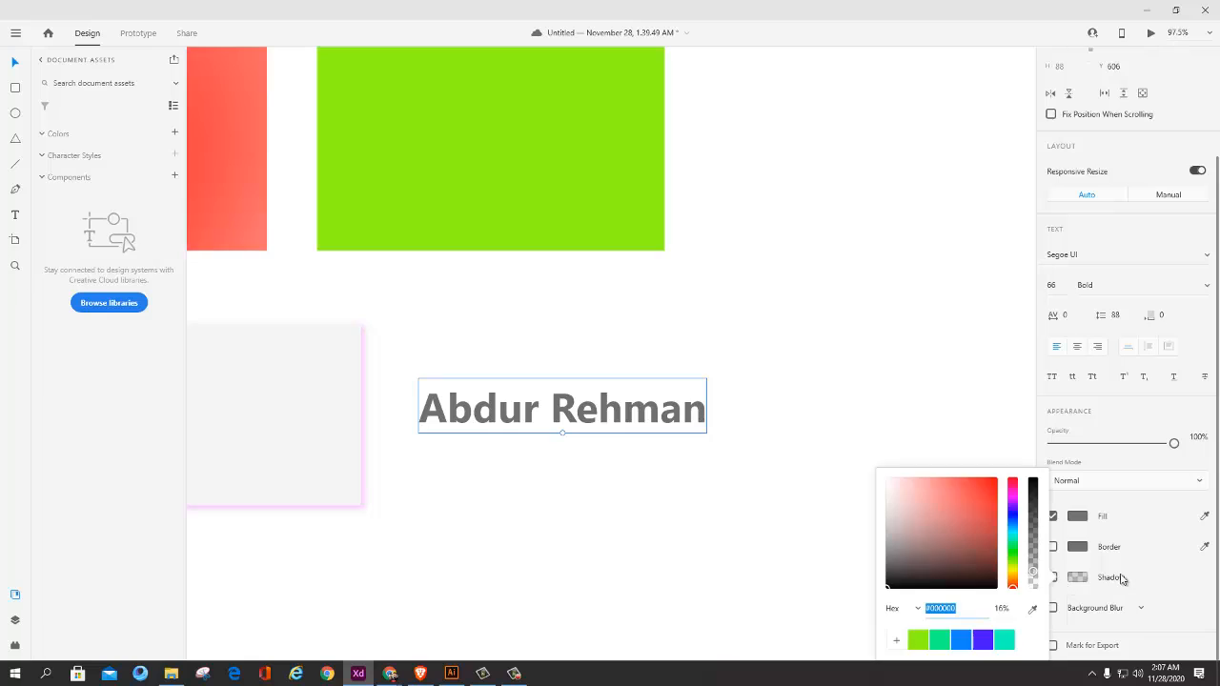
left_click(1115, 586)
left_click(1075, 577)
left_click(1053, 577)
left_click(1052, 577)
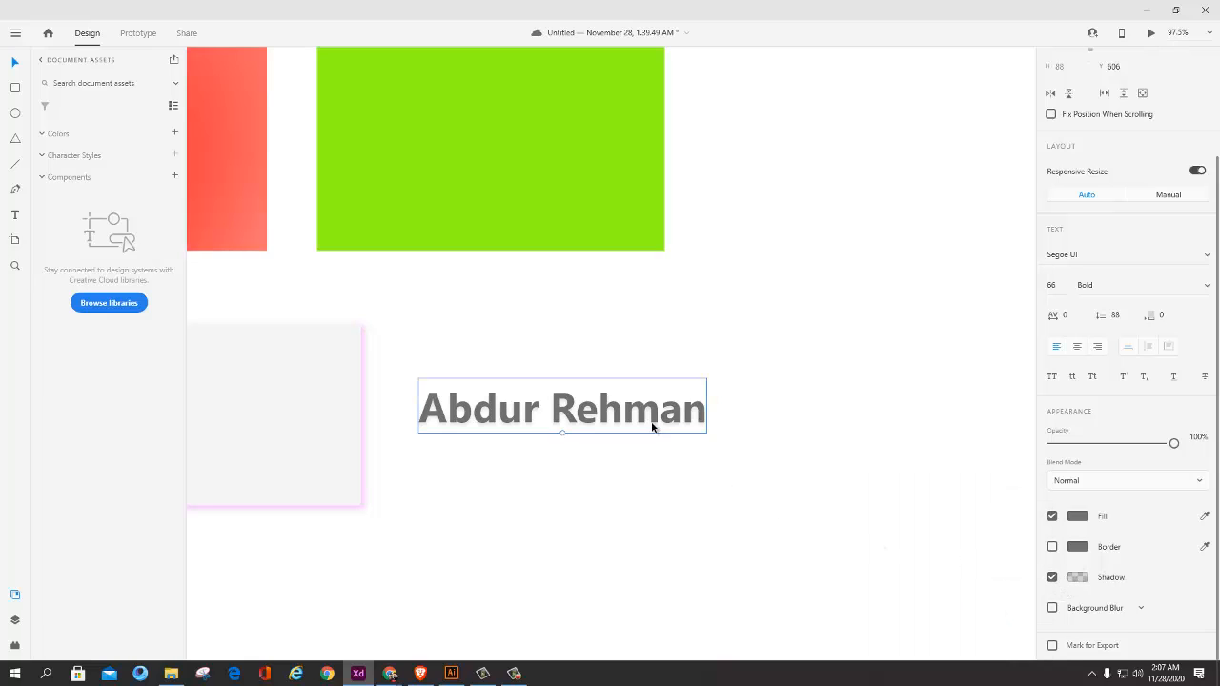
scroll(667, 435, "up", 3)
scroll(606, 429, "down", 2)
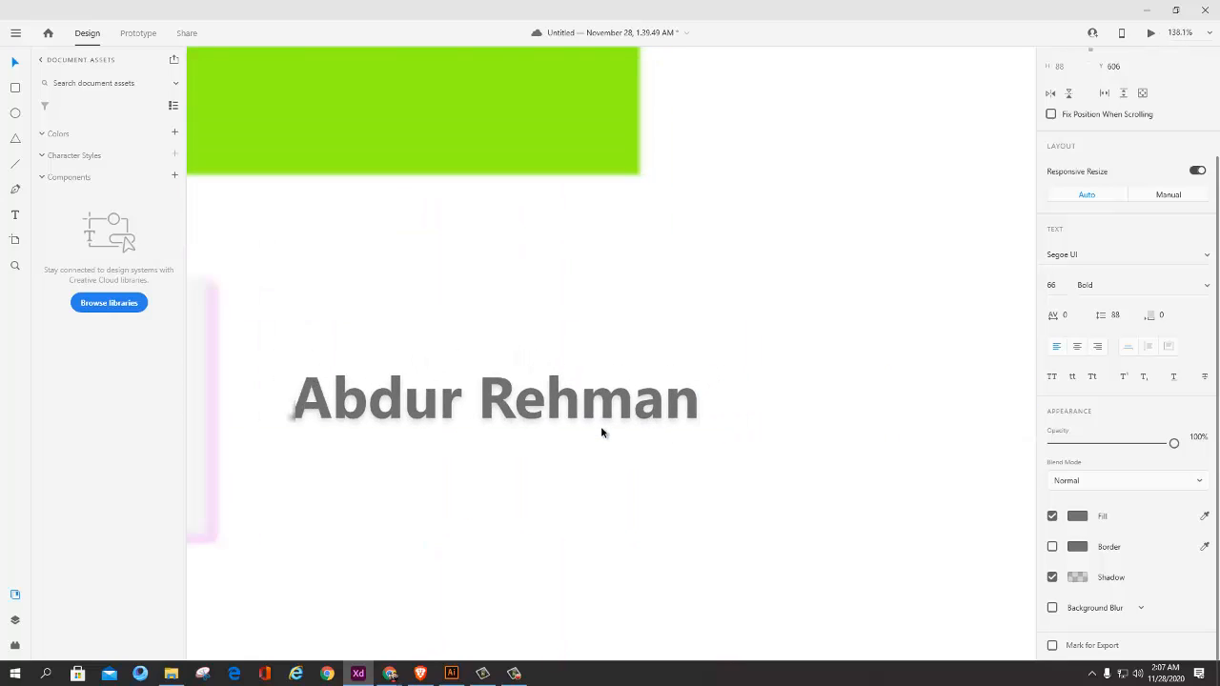
Step: Toggle the name text's shadow off and on repeatedly to compare the text with and without it
scroll(558, 429, "up", 3)
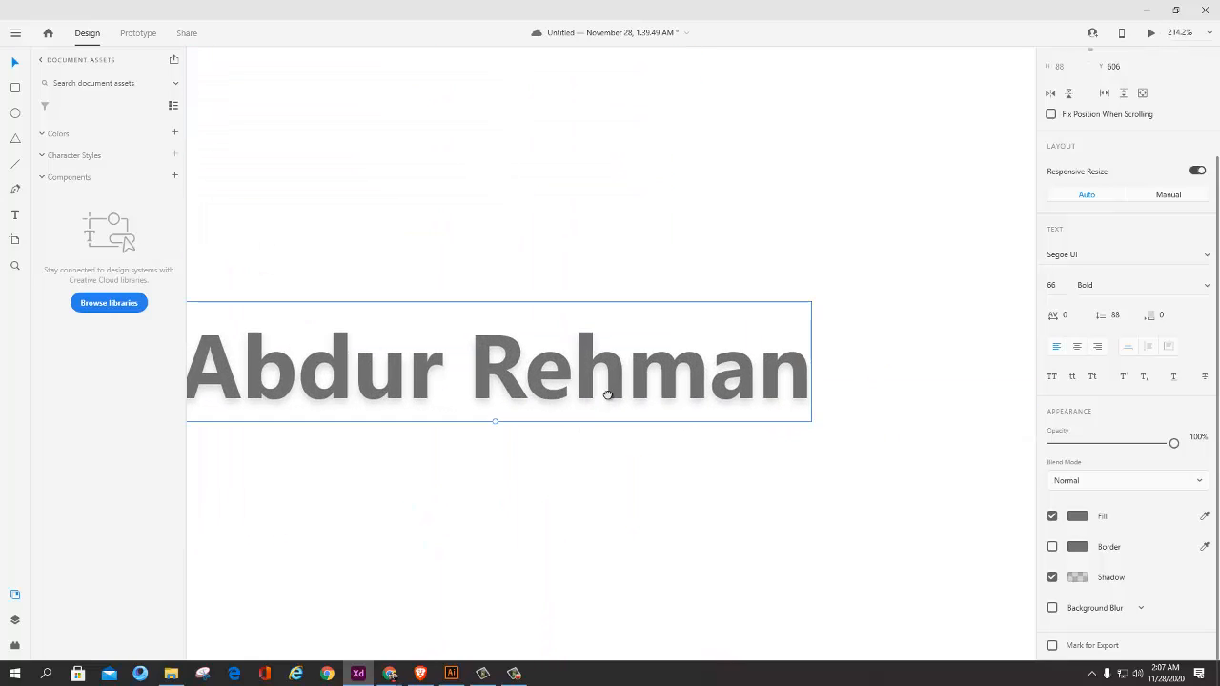
left_click_drag(496, 407, 608, 397)
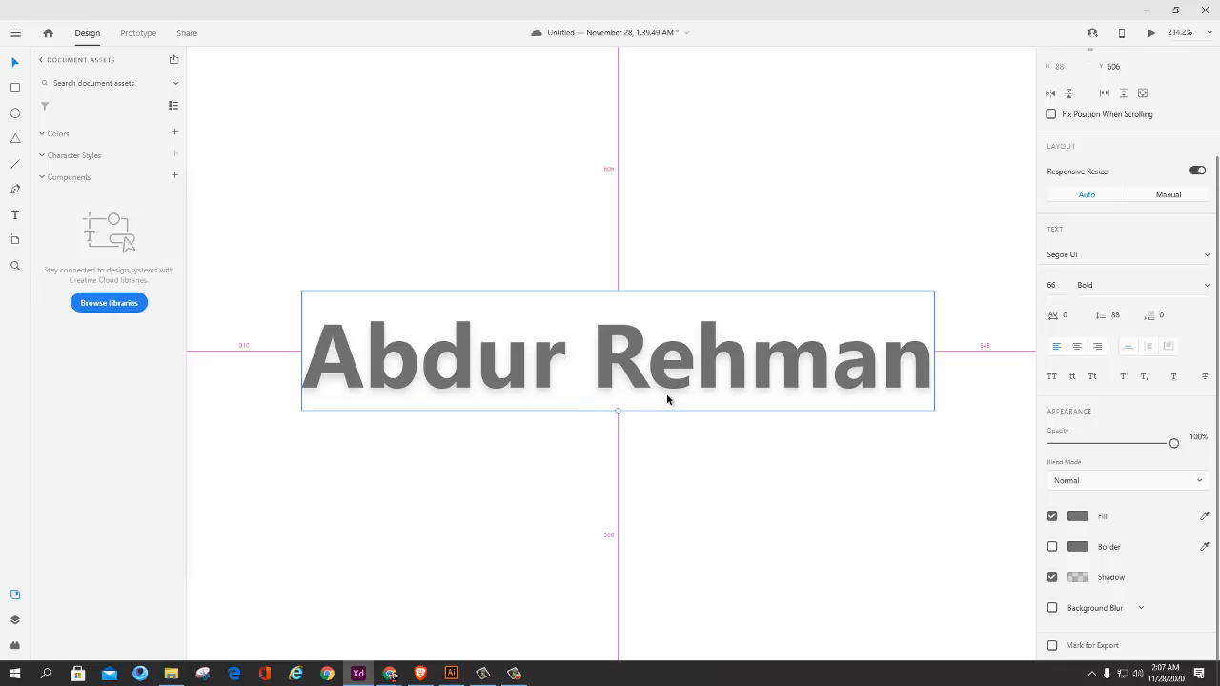
scroll(667, 397, "up", 2)
scroll(666, 401, "down", 1)
left_click(1052, 577)
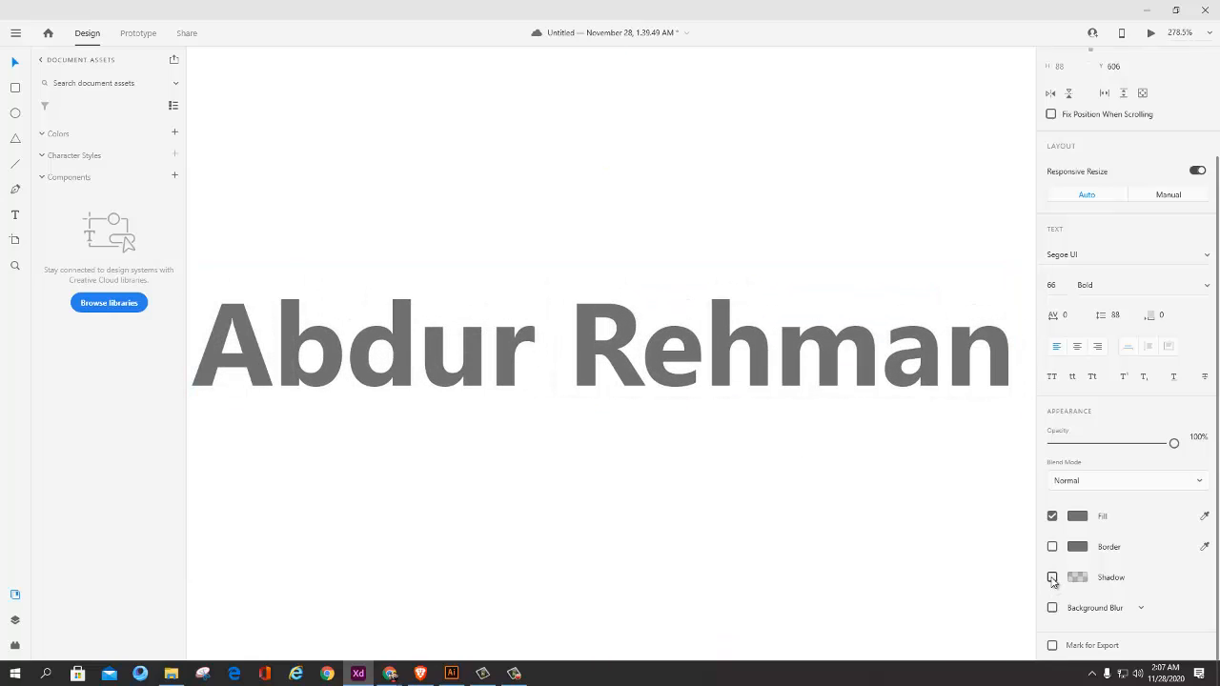
left_click(1052, 578)
left_click(1052, 577)
left_click(1053, 577)
left_click(1052, 577)
left_click(1052, 577)
left_click(1052, 577)
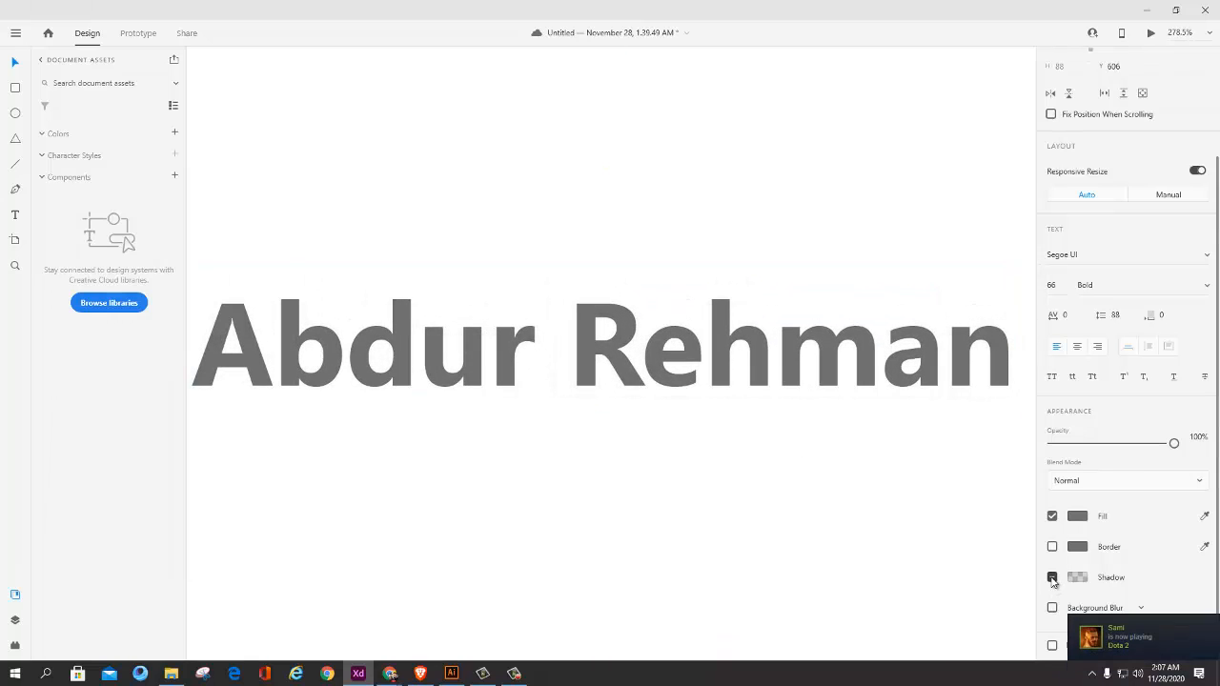
left_click(1052, 578)
left_click(1052, 577)
left_click(1052, 577)
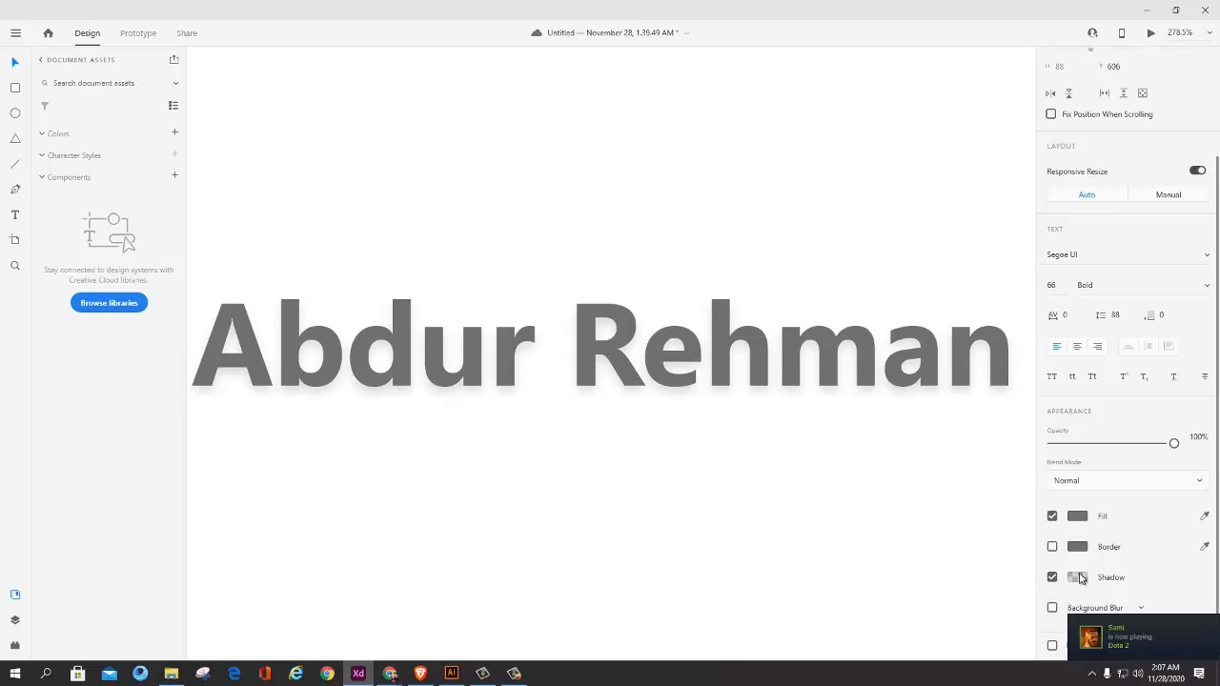
Step: Recolour the name text's shadow to red at 31% opacity
left_click(1079, 578)
mouse_move(1031, 575)
left_mouse_down()
mouse_move(1031, 526)
mouse_move(1032, 555)
left_mouse_up()
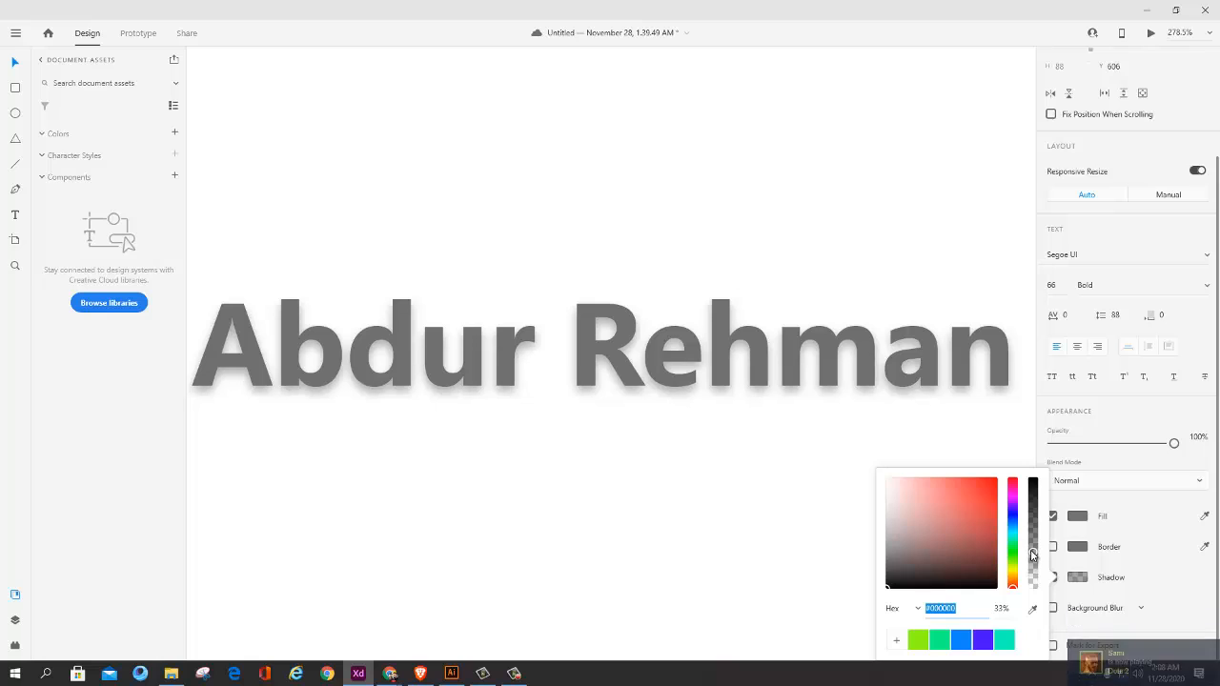
left_click_drag(1030, 552, 1008, 477)
left_click(979, 481)
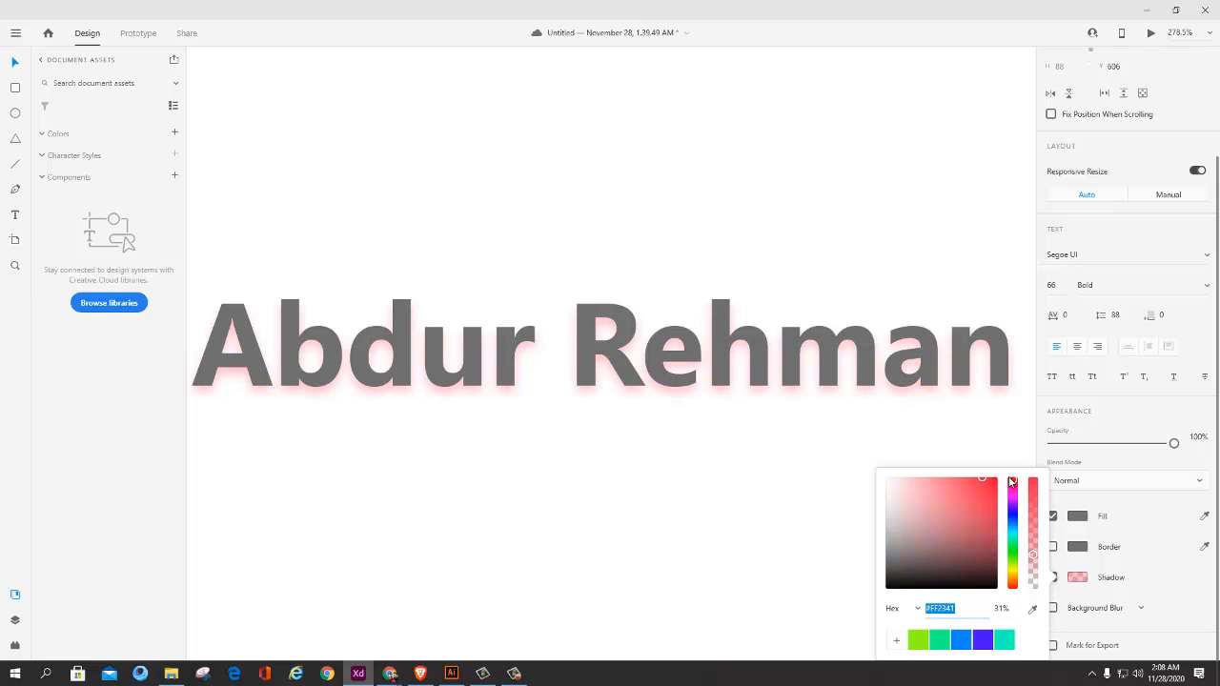
left_click(1128, 547)
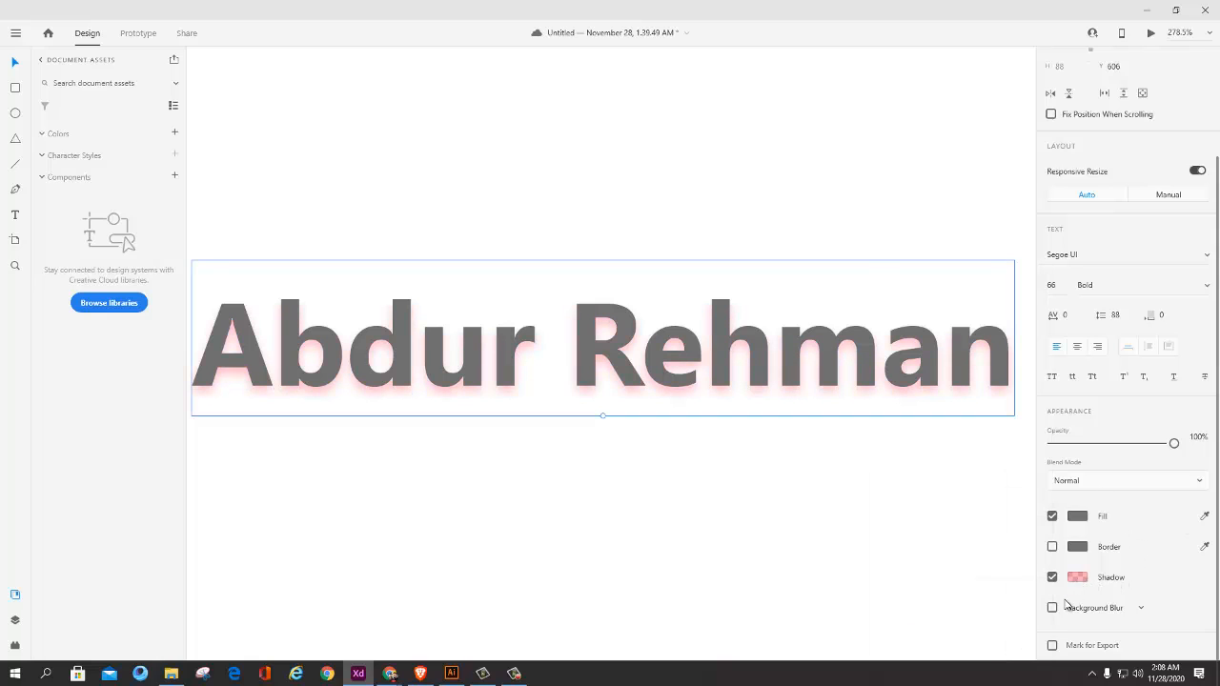
left_click(1079, 577)
left_click(1165, 580)
Step: Try Object Blur and Background Blur on the name text, ending on Object Blur
left_click(1138, 611)
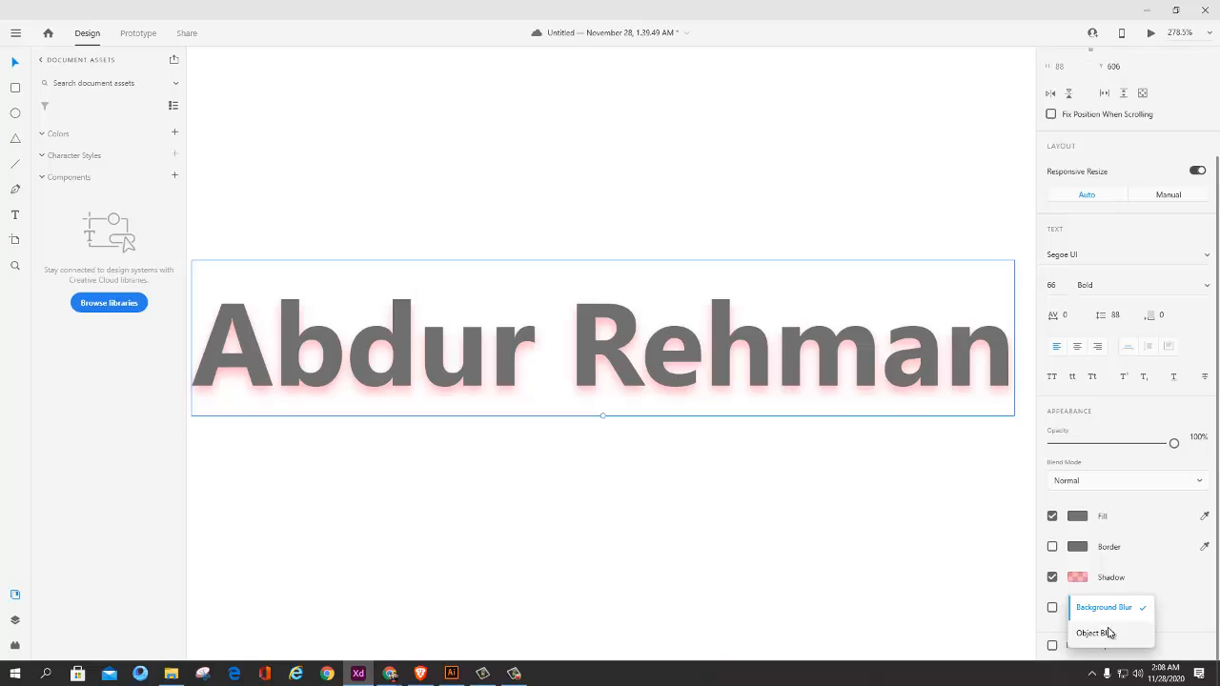
left_click(1109, 633)
left_click(1123, 611)
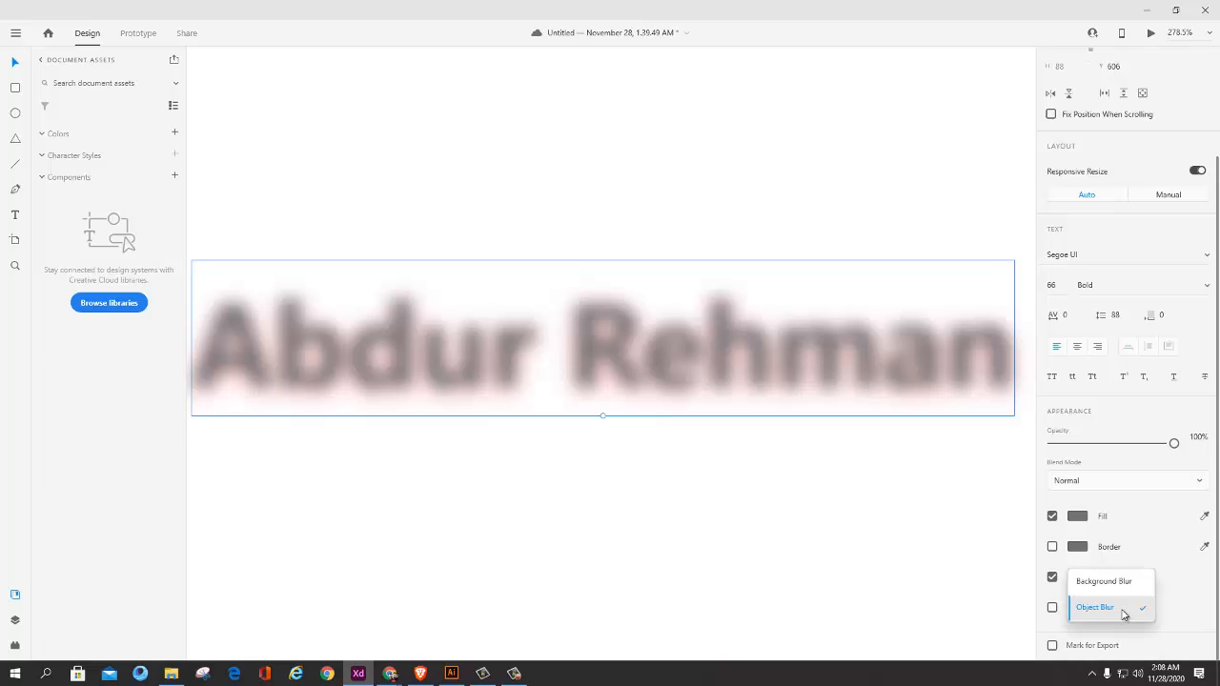
left_click(1115, 581)
left_click(1138, 609)
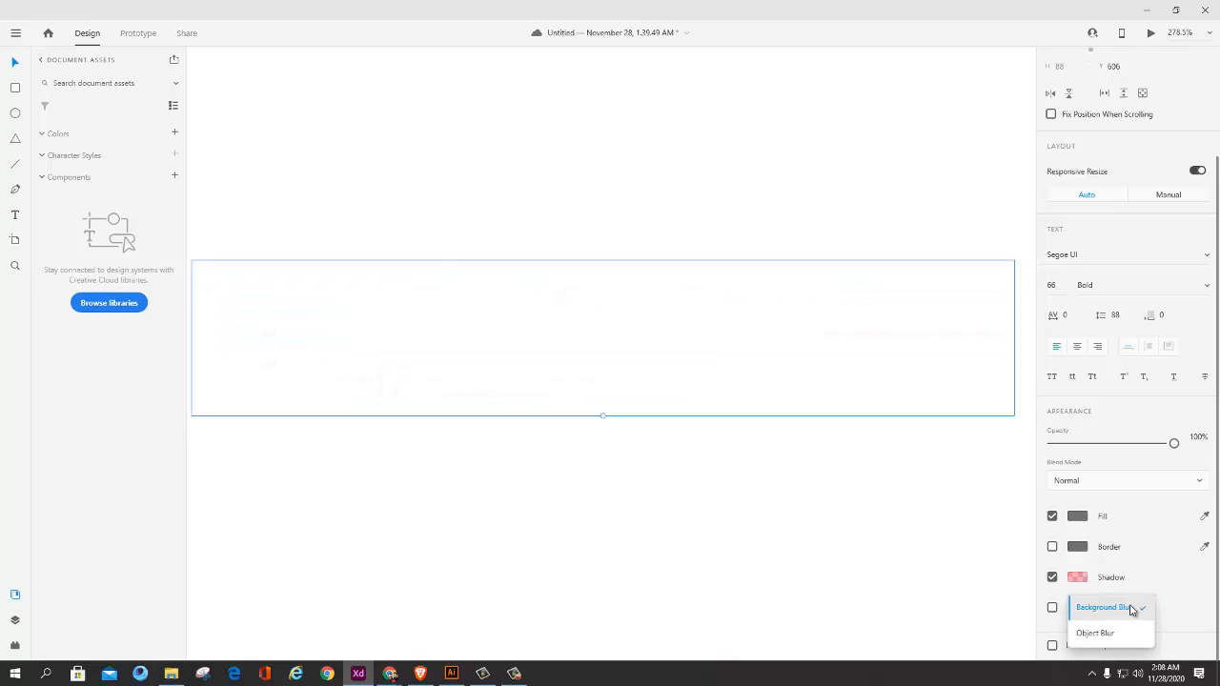
left_click(1111, 629)
Step: Set the name text's shadow colour to the saved lime green swatch
left_click(1087, 578)
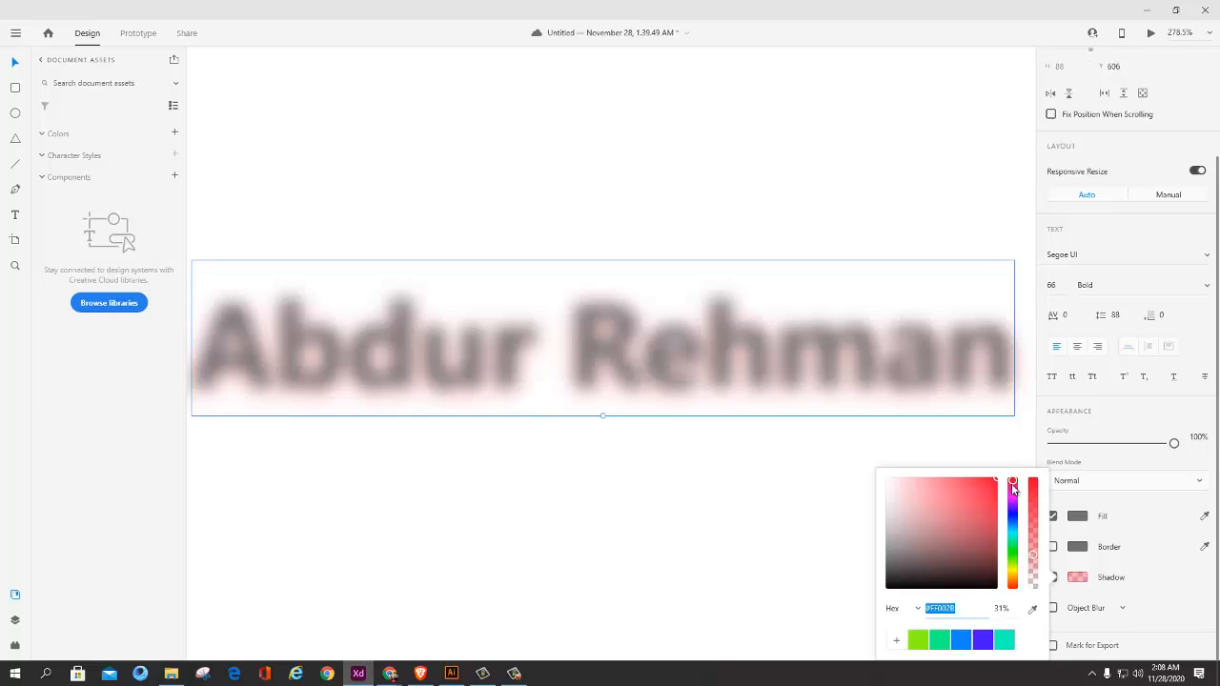
left_click(959, 640)
left_click(927, 639)
Step: Switch the name text's blur type to Background Blur and deselect the text
left_click(1083, 612)
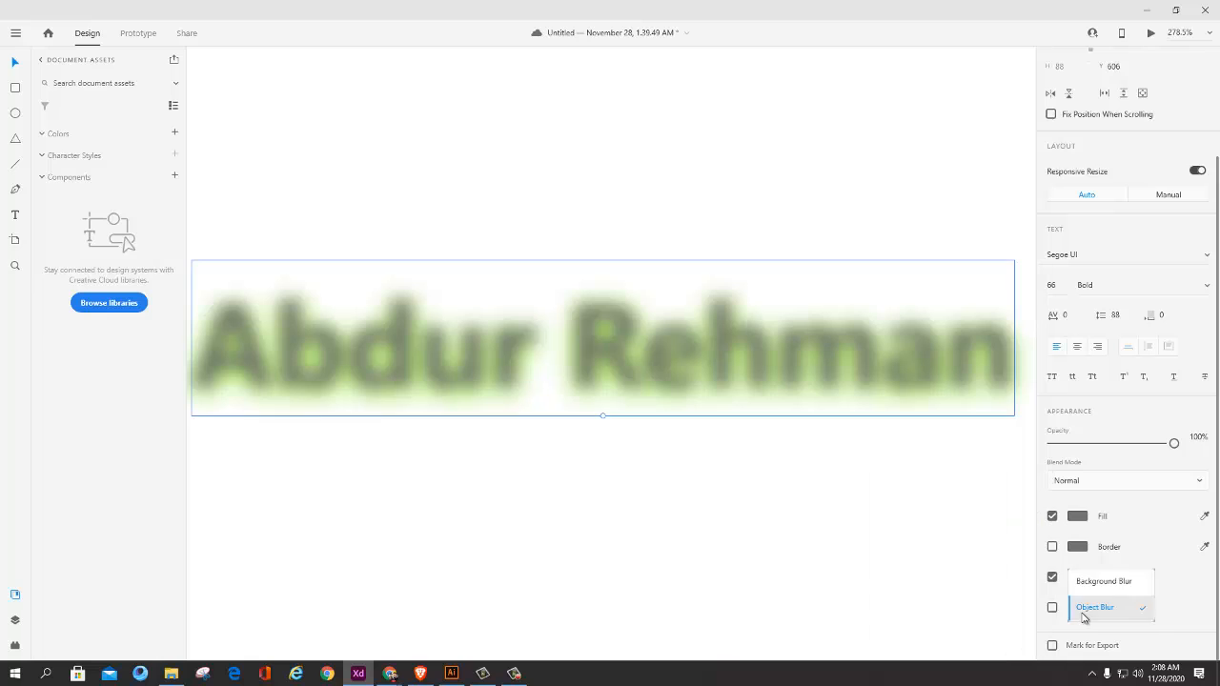
left_click(1097, 583)
left_click(923, 572)
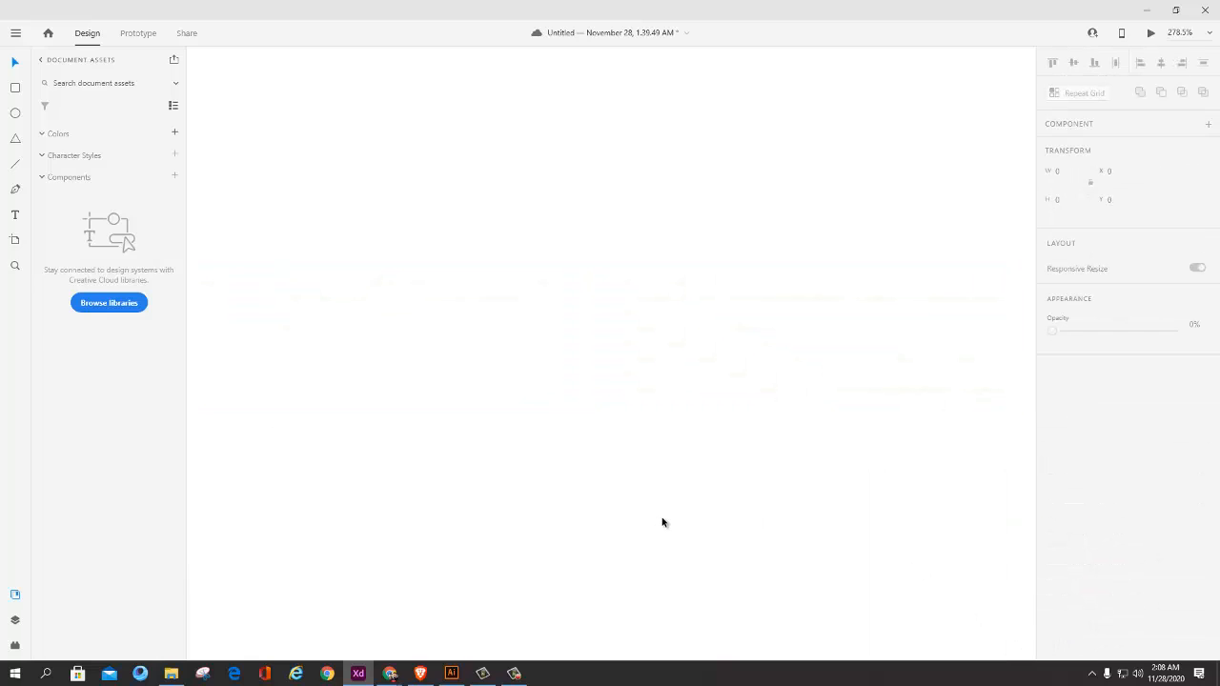
key("ctrl+0")
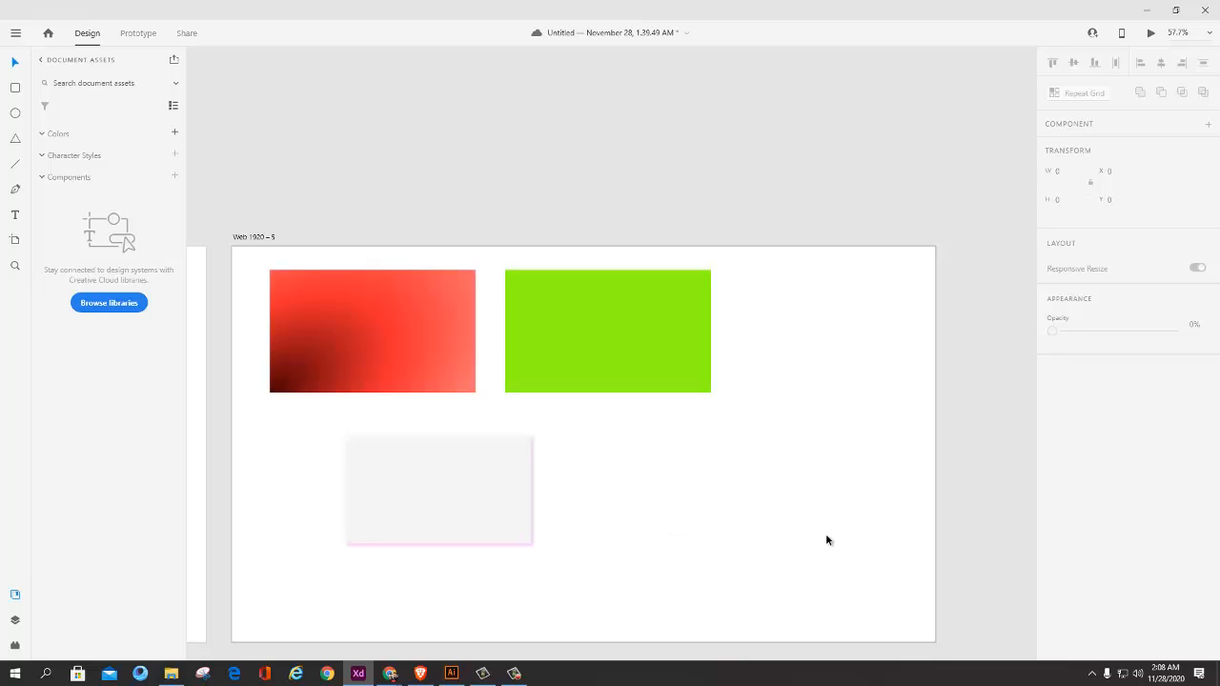
Step: Reselect the name text and turn off its Background Blur
right_click(680, 494)
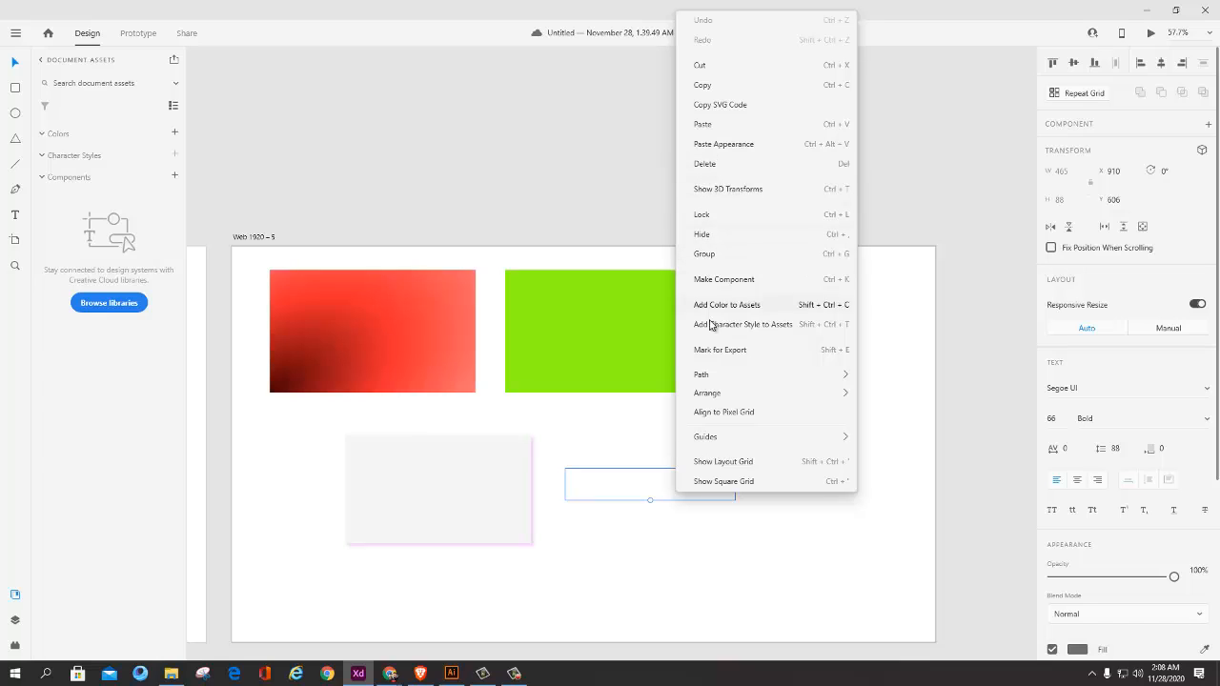
left_click(656, 550)
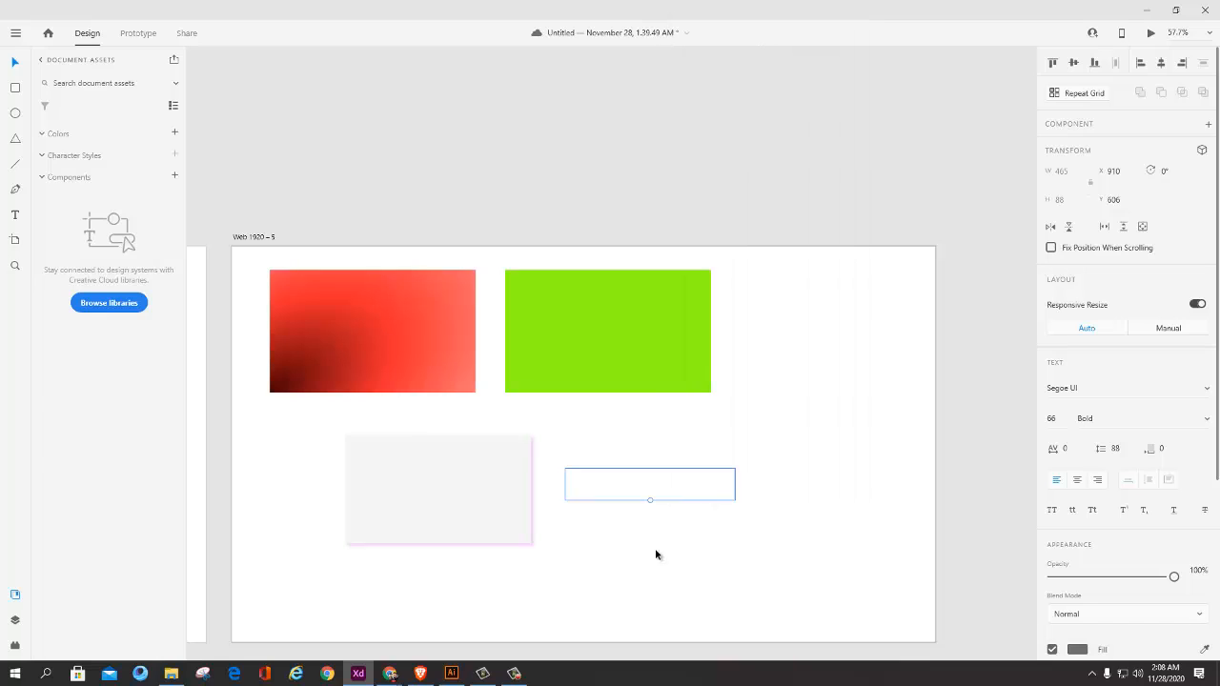
double_click(643, 488)
scroll(1180, 615, "down", 3)
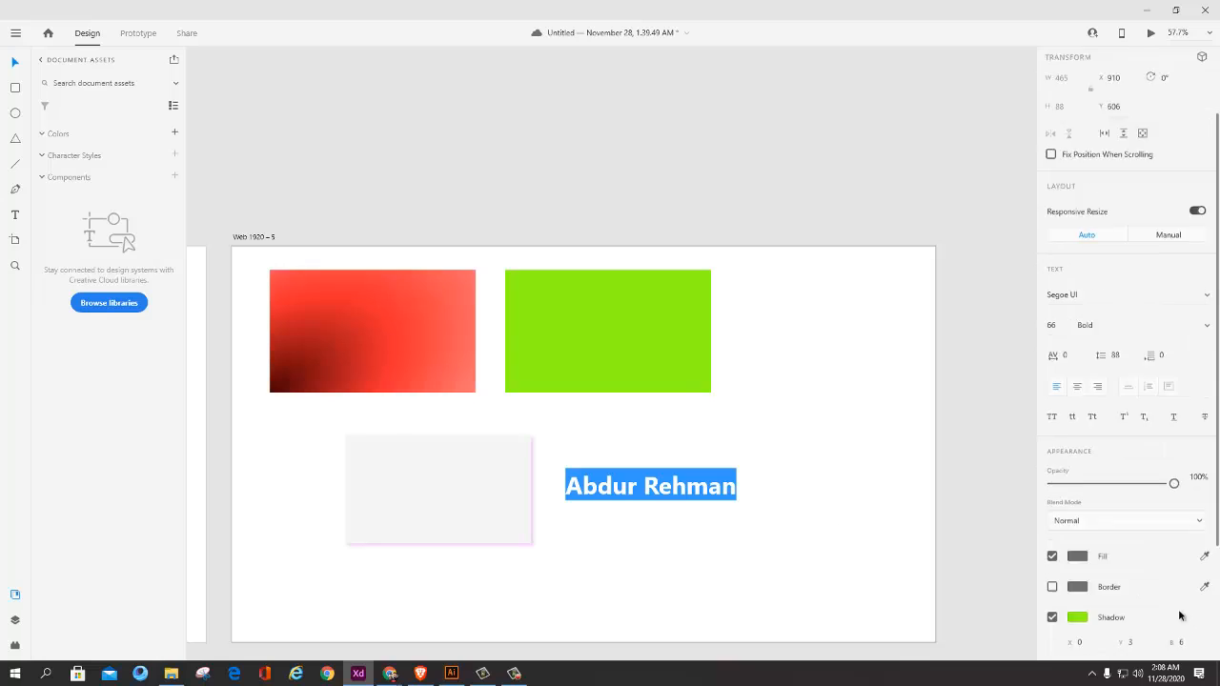
left_click_drag(1082, 547, 1104, 552)
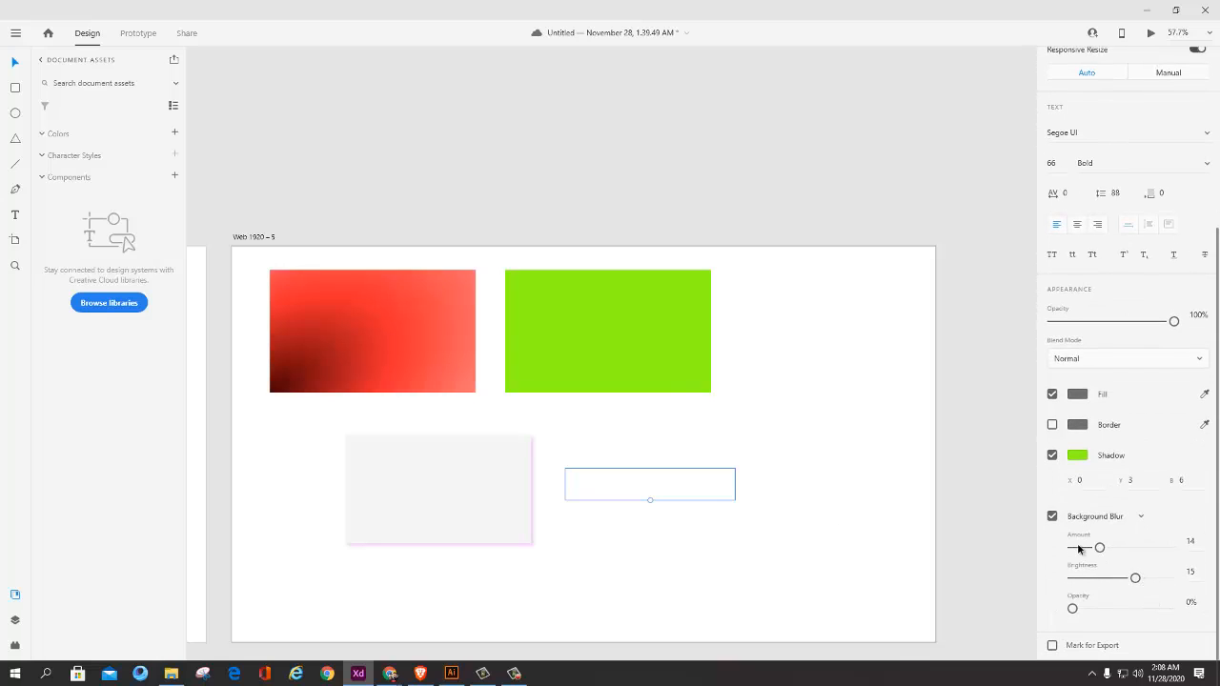
left_click(1052, 516)
left_click(876, 558)
Step: Examine the green shadow on the name text at different magnifications
scroll(697, 515, "up", 3)
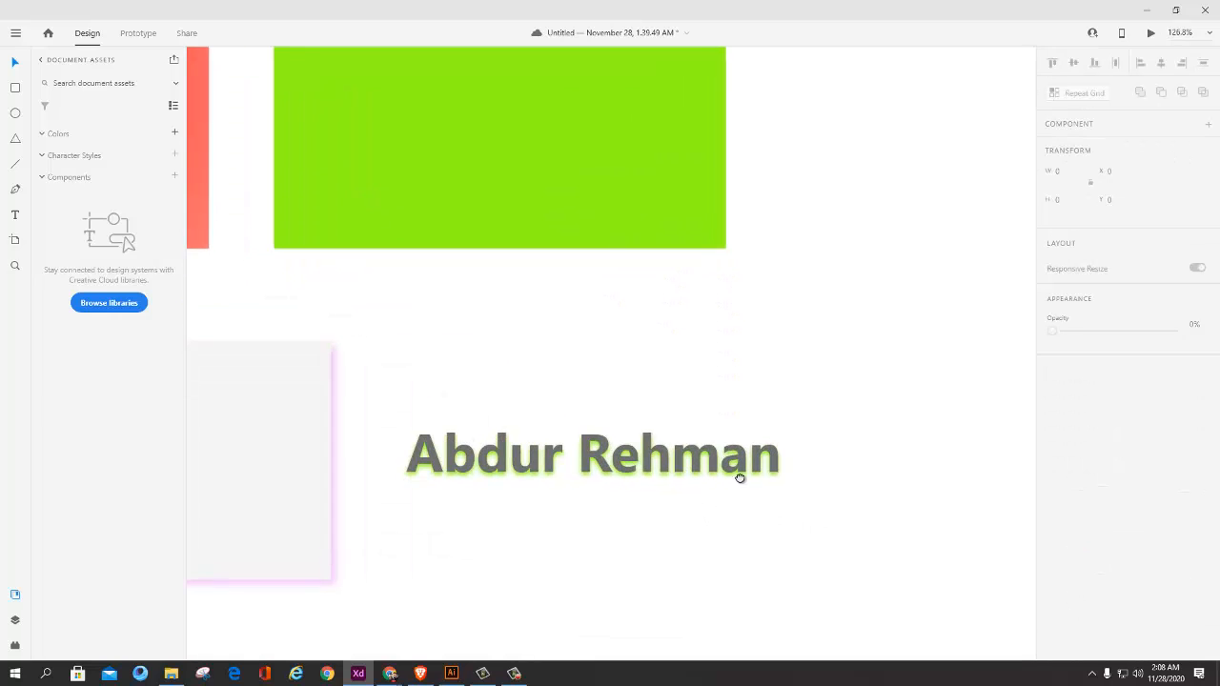
left_click_drag(740, 479, 703, 481)
scroll(600, 494, "up", 2)
left_click_drag(576, 471, 707, 447)
scroll(713, 444, "down", 2)
left_click_drag(799, 515, 730, 520)
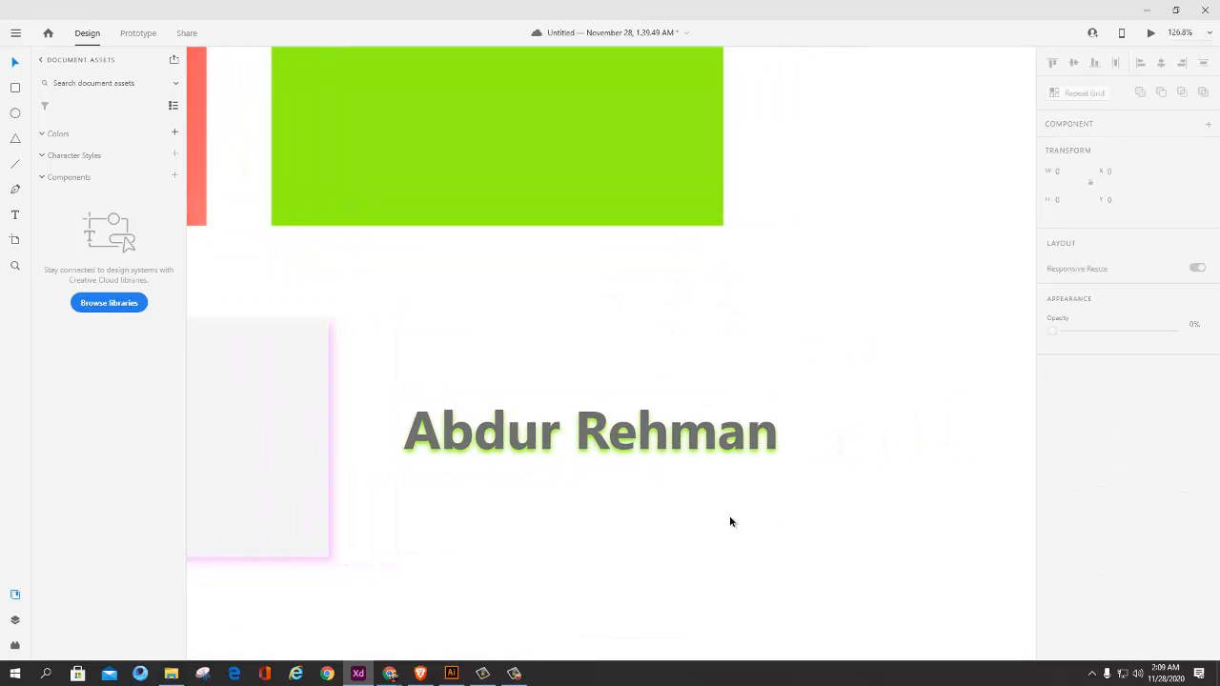
left_click(730, 446)
scroll(1042, 528, "down", 3)
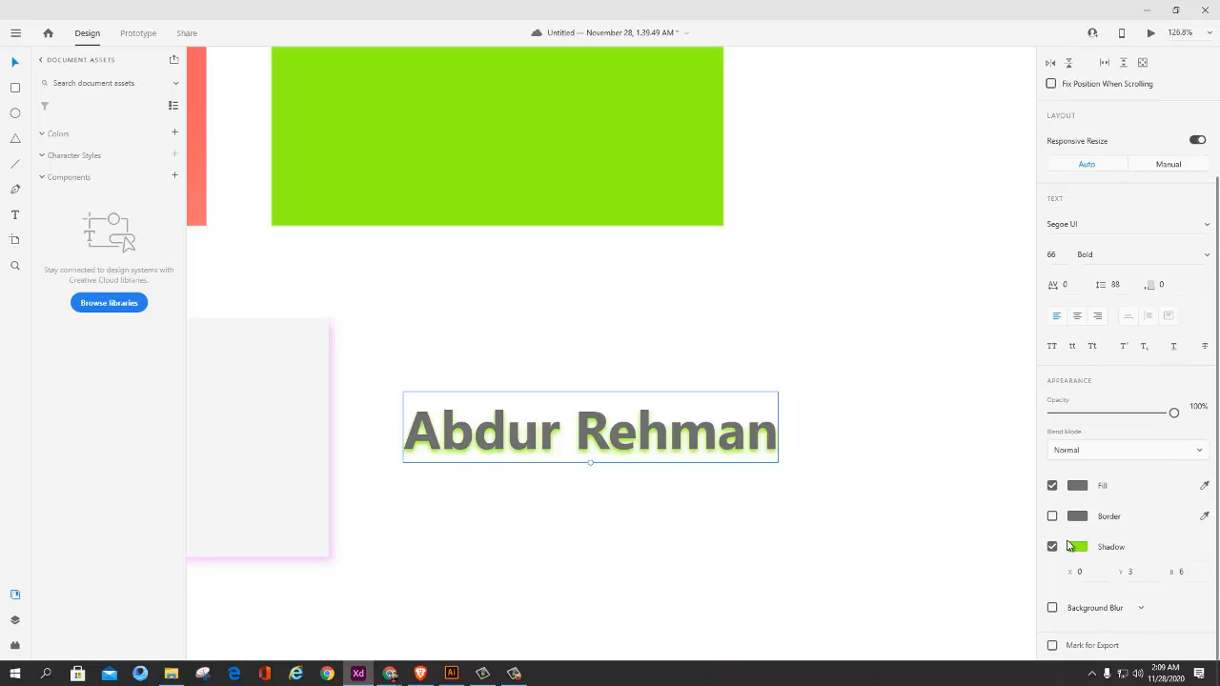
scroll(774, 424, "down", 1)
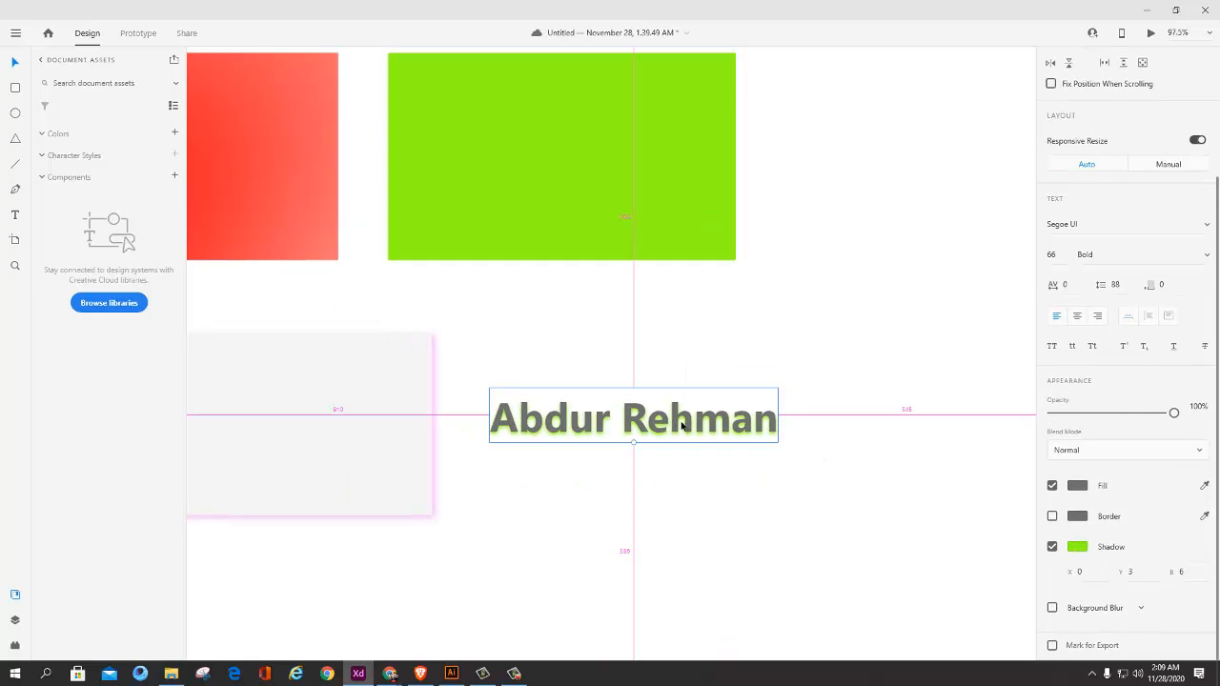
scroll(910, 466, "down", 2)
scroll(770, 452, "up", 1)
scroll(769, 446, "up", 1)
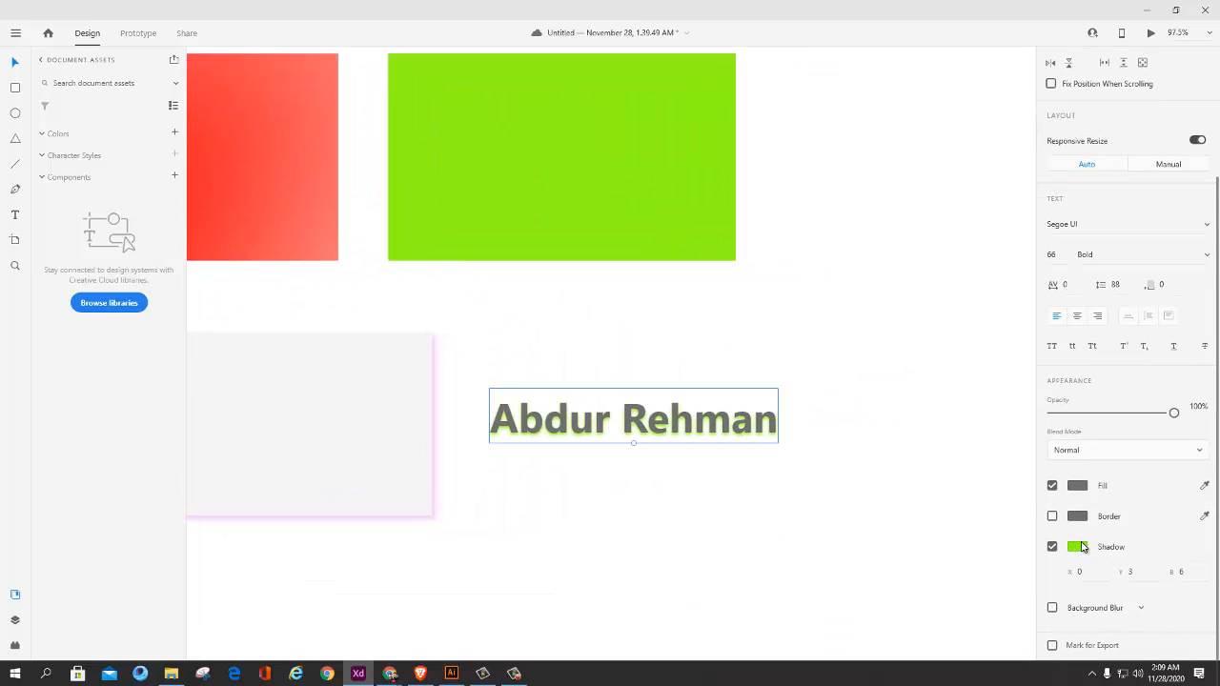
Step: Set the name text's shadow offset to X 0 and Y 0
double_click(696, 423)
key("Escape")
scroll(1058, 572, "down", 3)
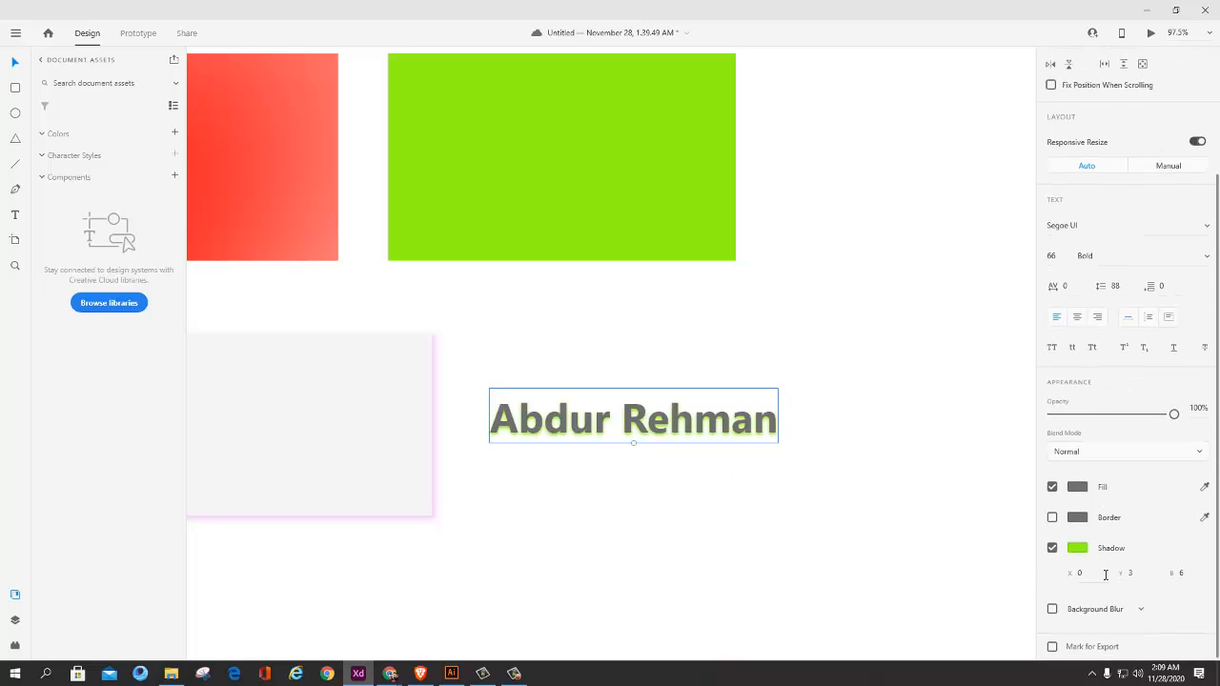
scroll(668, 429, "up", 2)
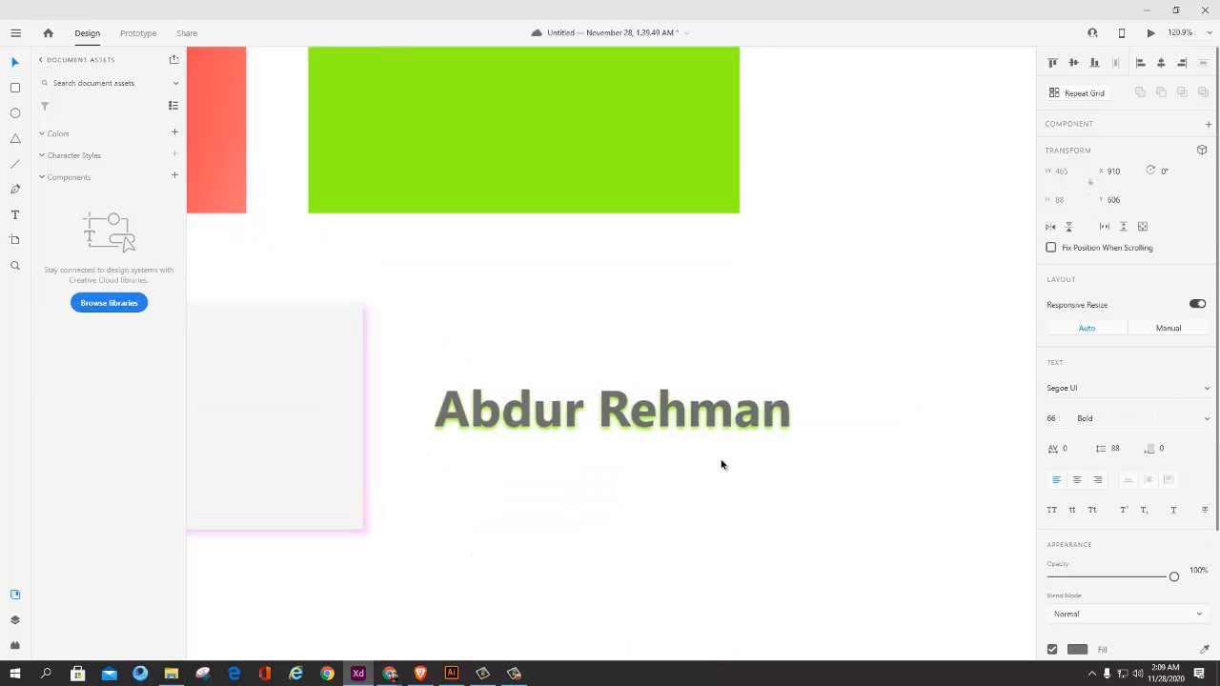
scroll(838, 484, "down", 2)
scroll(820, 439, "up", 2)
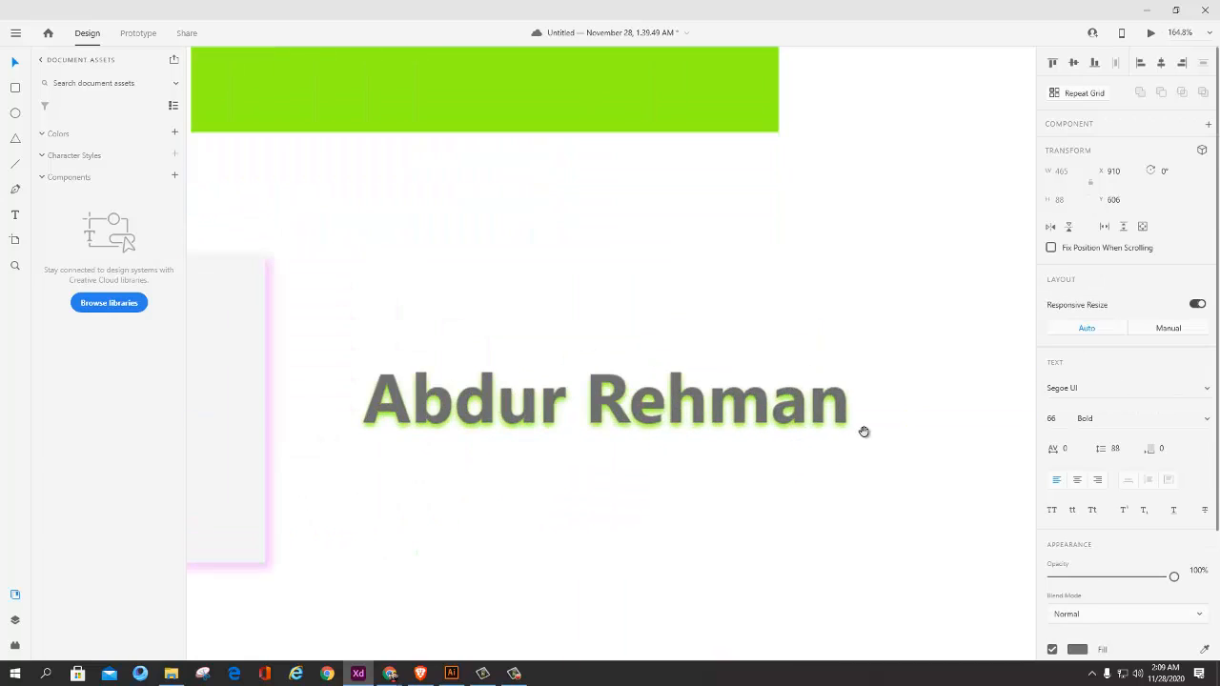
scroll(1105, 581, "down", 3)
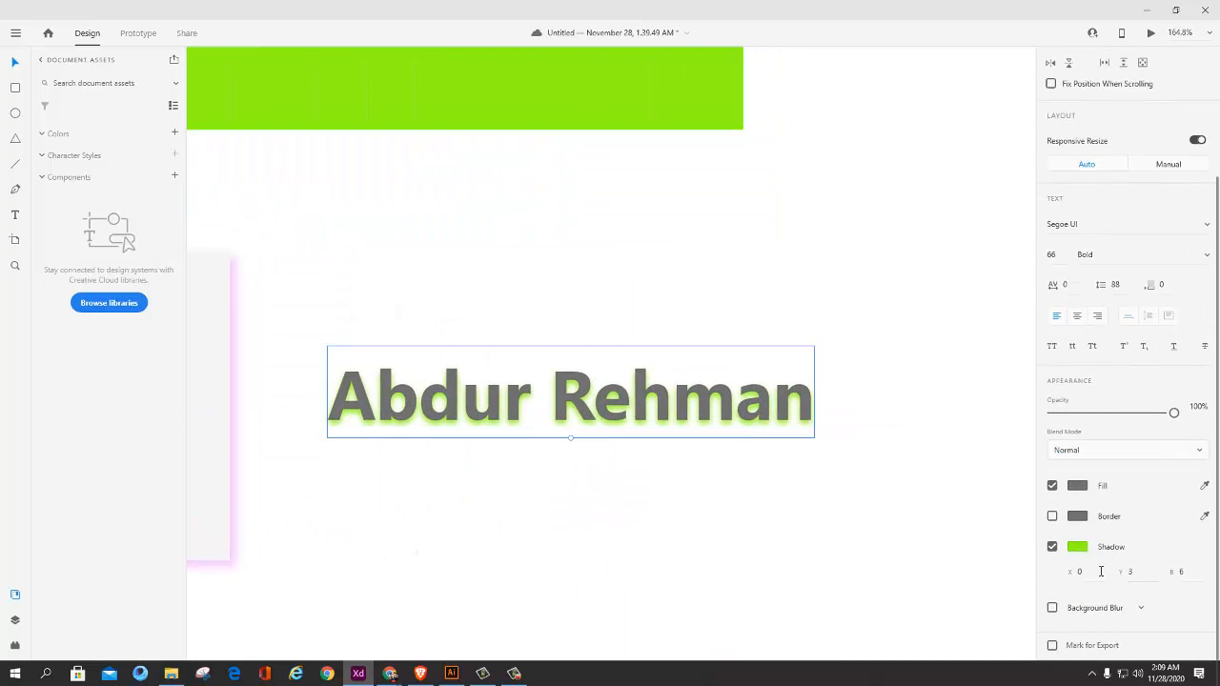
mouse_move(1090, 570)
left_mouse_down()
mouse_move(1092, 518)
mouse_move(1095, 623)
mouse_move(1092, 572)
left_mouse_up()
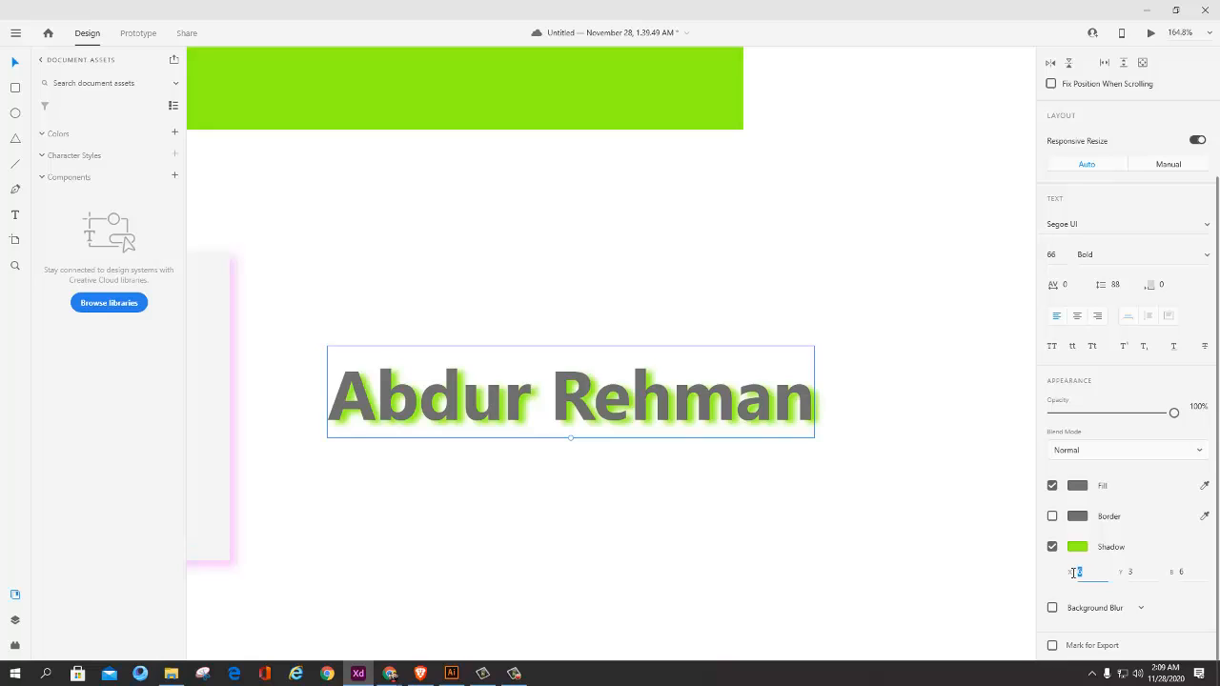
key("Tab")
type("0")
key("Return")
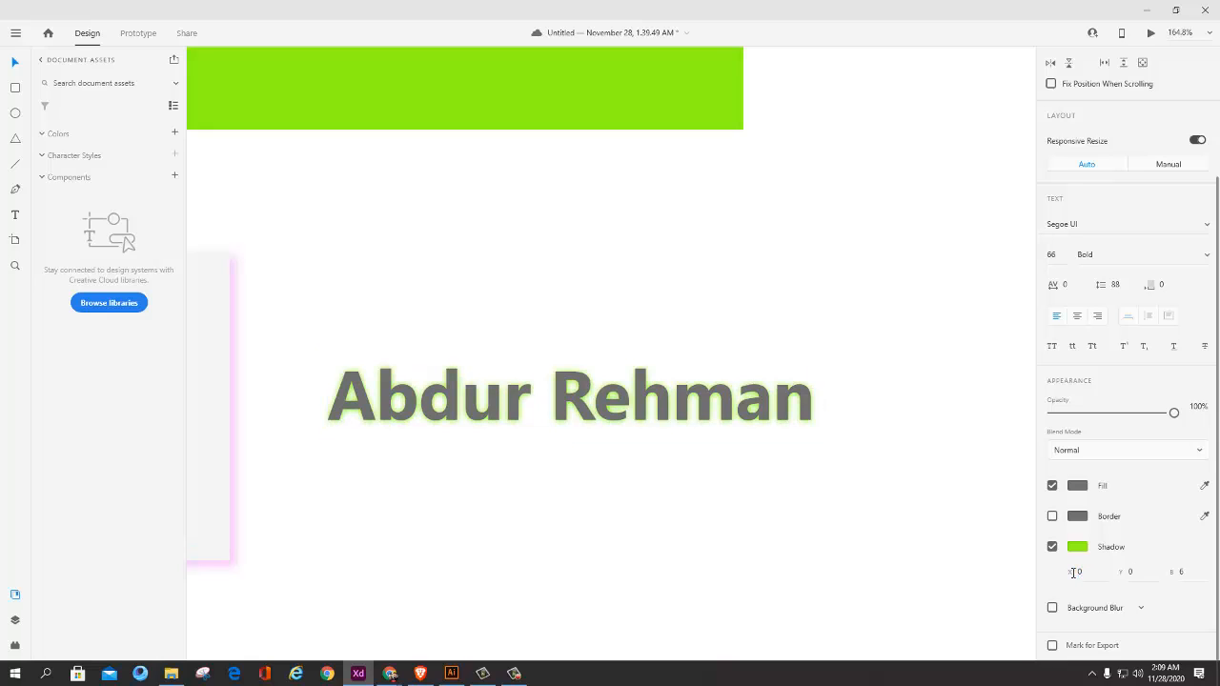
Step: Reduce the blur of the name text's shadow to about 4 and deselect the text
left_click(1189, 573)
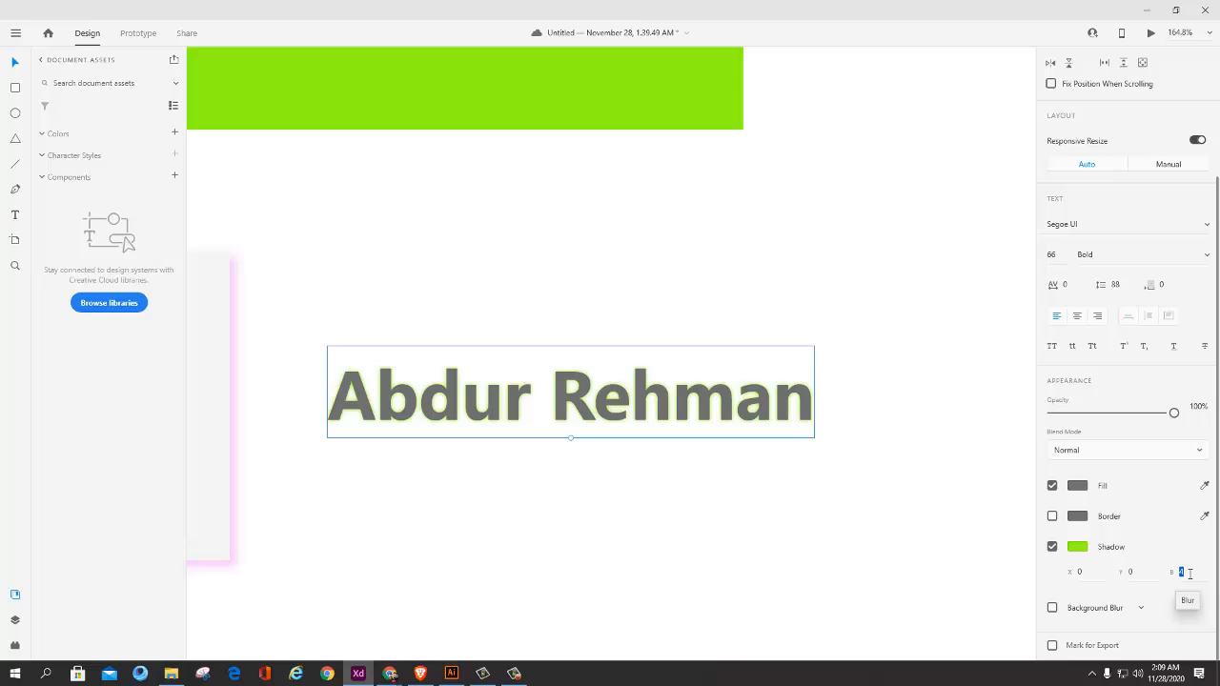
key("Up")
left_click(822, 562)
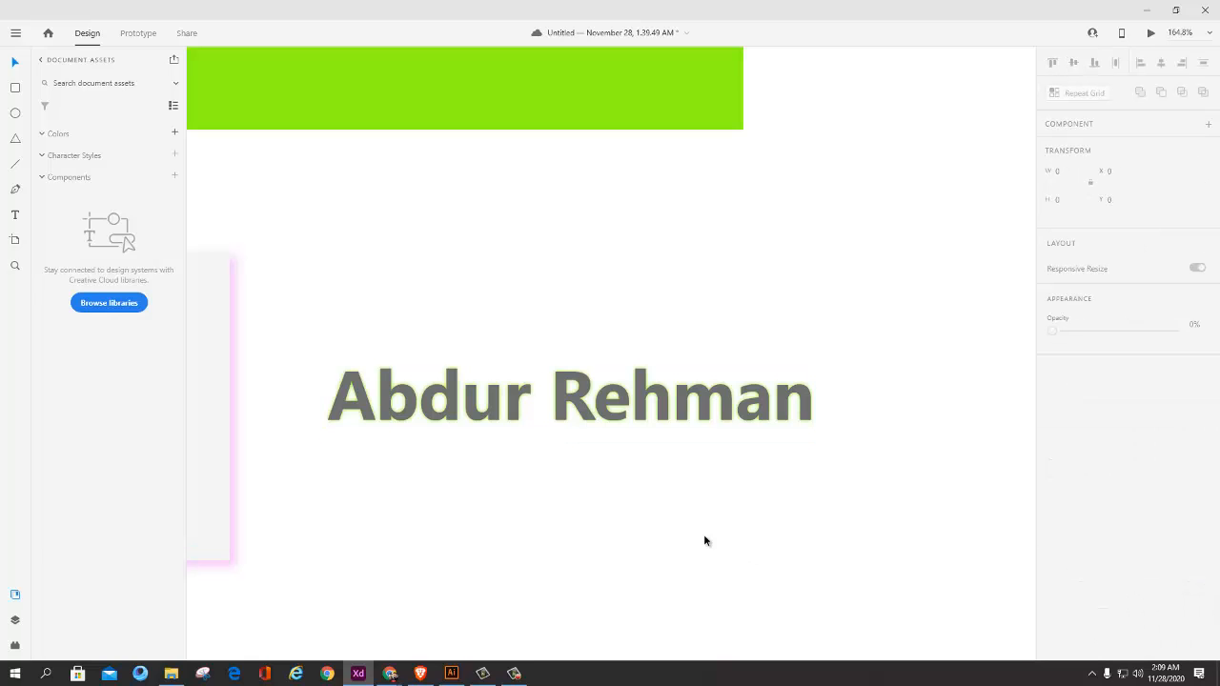
Step: Inspect the centred green glow around the name text up close and in the whole artboard
scroll(694, 495, "down", 5)
scroll(634, 480, "up", 4)
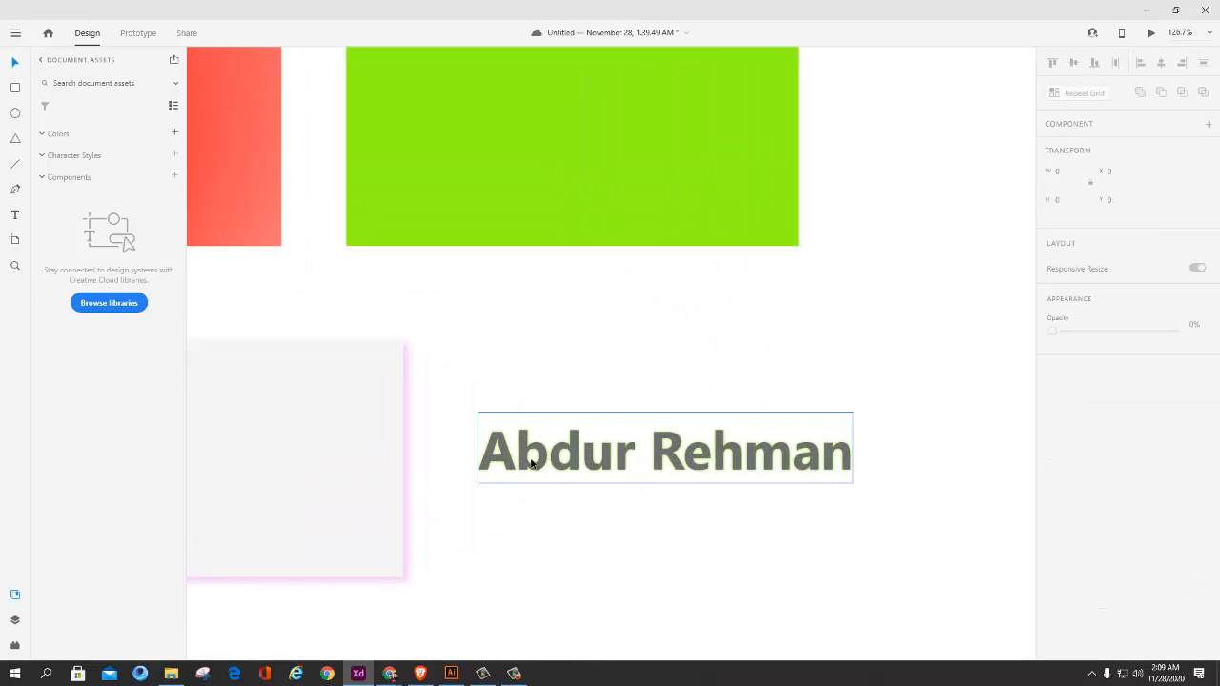
scroll(642, 467, "up", 2)
scroll(643, 461, "down", 4)
scroll(643, 467, "up", 2)
scroll(643, 460, "up", 2)
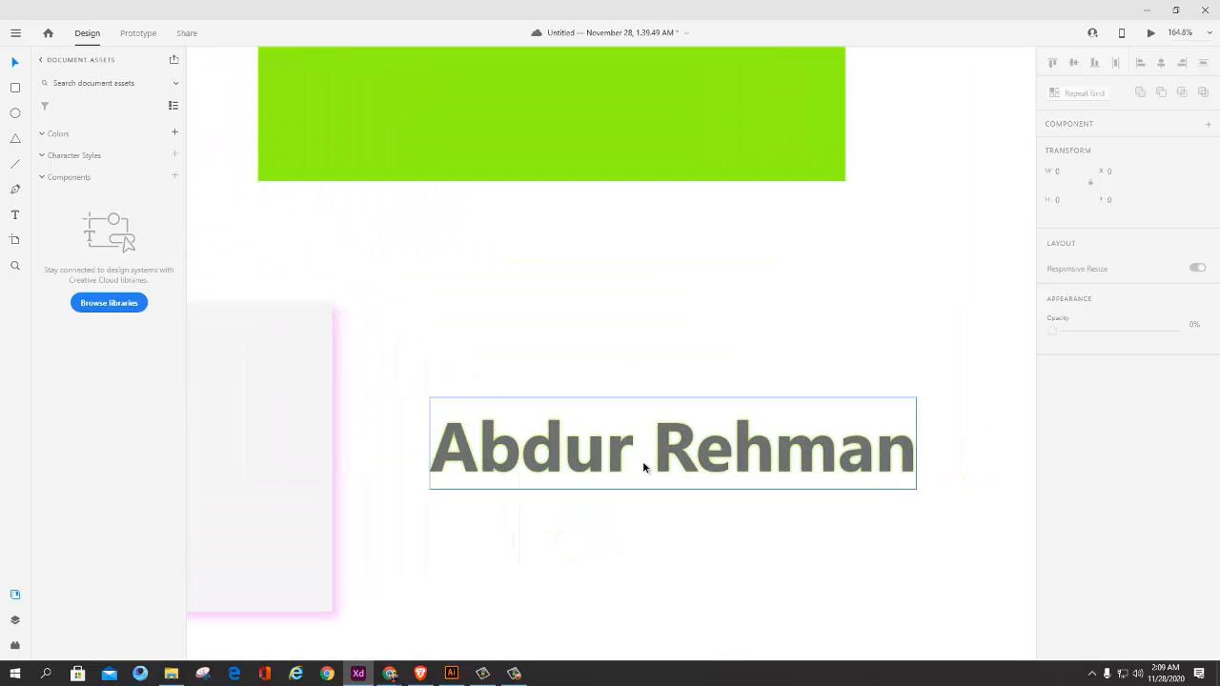
scroll(642, 460, "down", 6)
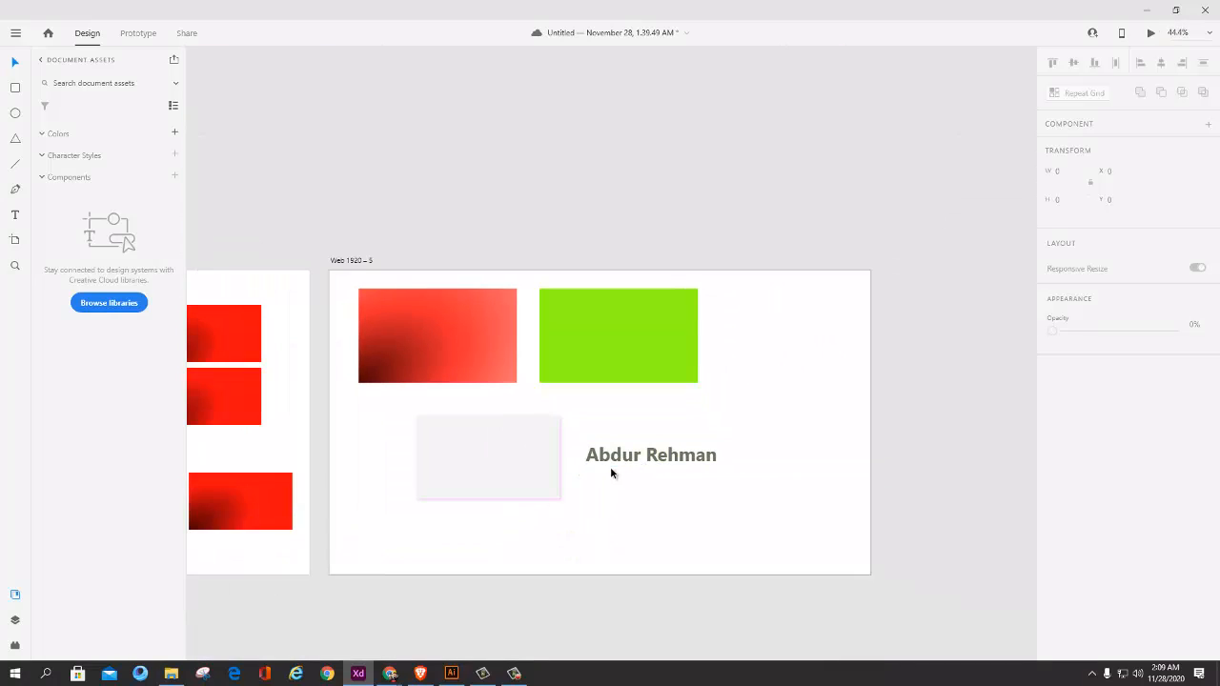
Step: Select the name text on the Web 1920 – 5 artboard and review its text and shadow settings
scroll(615, 471, "up", 2)
scroll(616, 471, "down", 2)
scroll(631, 488, "up", 2)
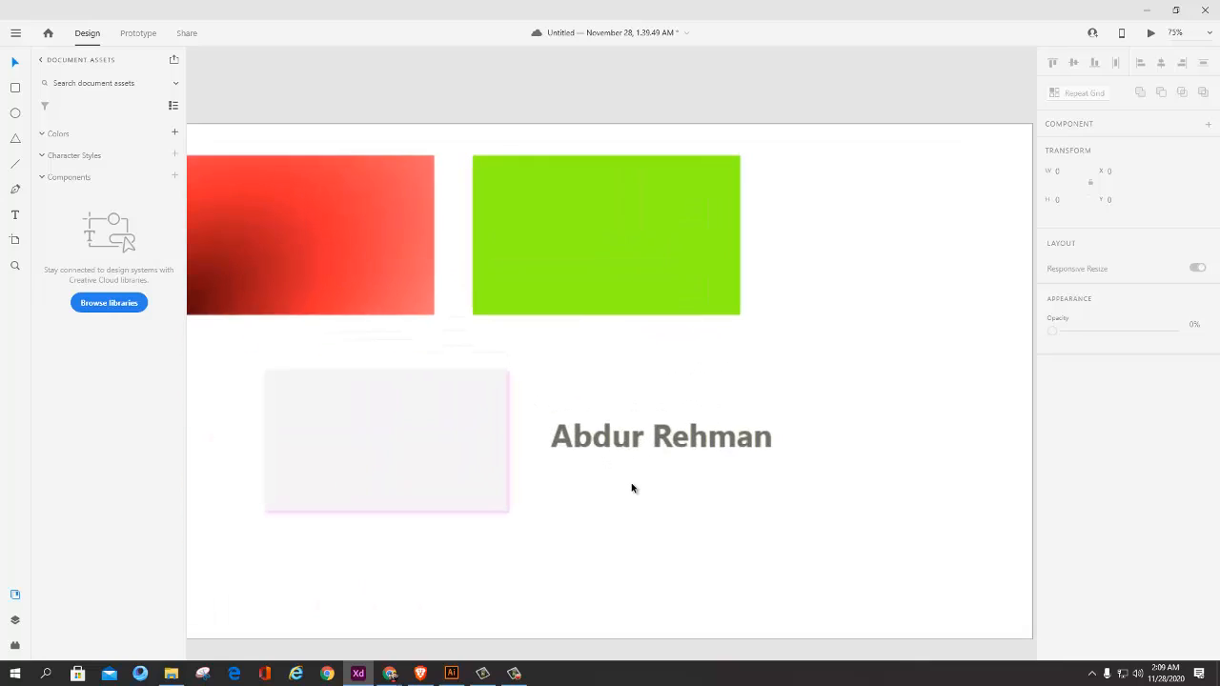
left_click(657, 436)
scroll(1135, 610, "down", 3)
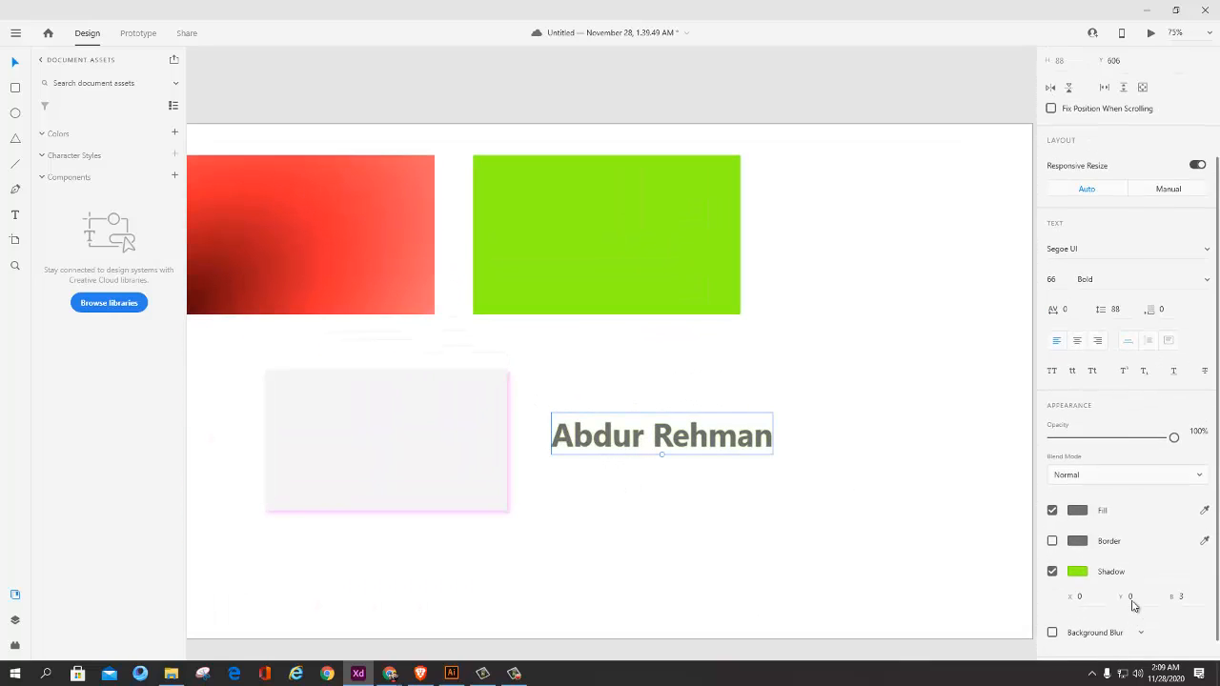
scroll(1133, 525, "up", 4)
scroll(651, 563, "down", 3)
Step: Switch to the ui ux outline document in Word and review the Lecture 2 topics, highlighting them briefly
key("alt+Tab")
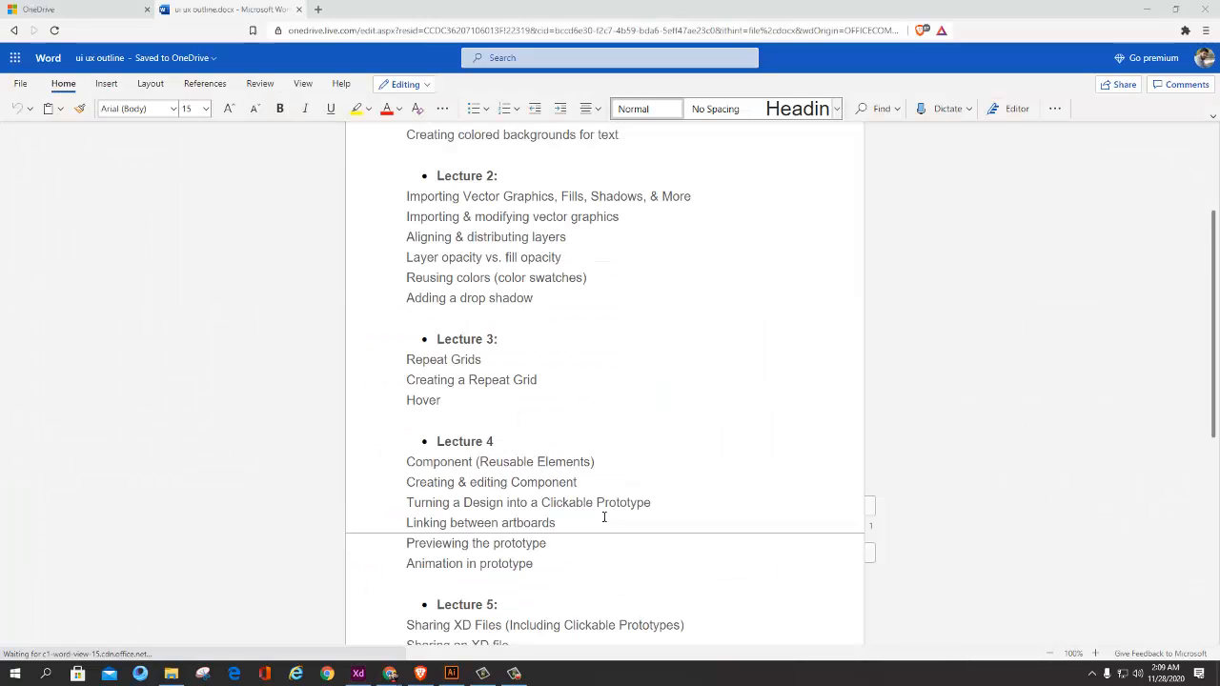
left_click_drag(579, 305, 429, 198)
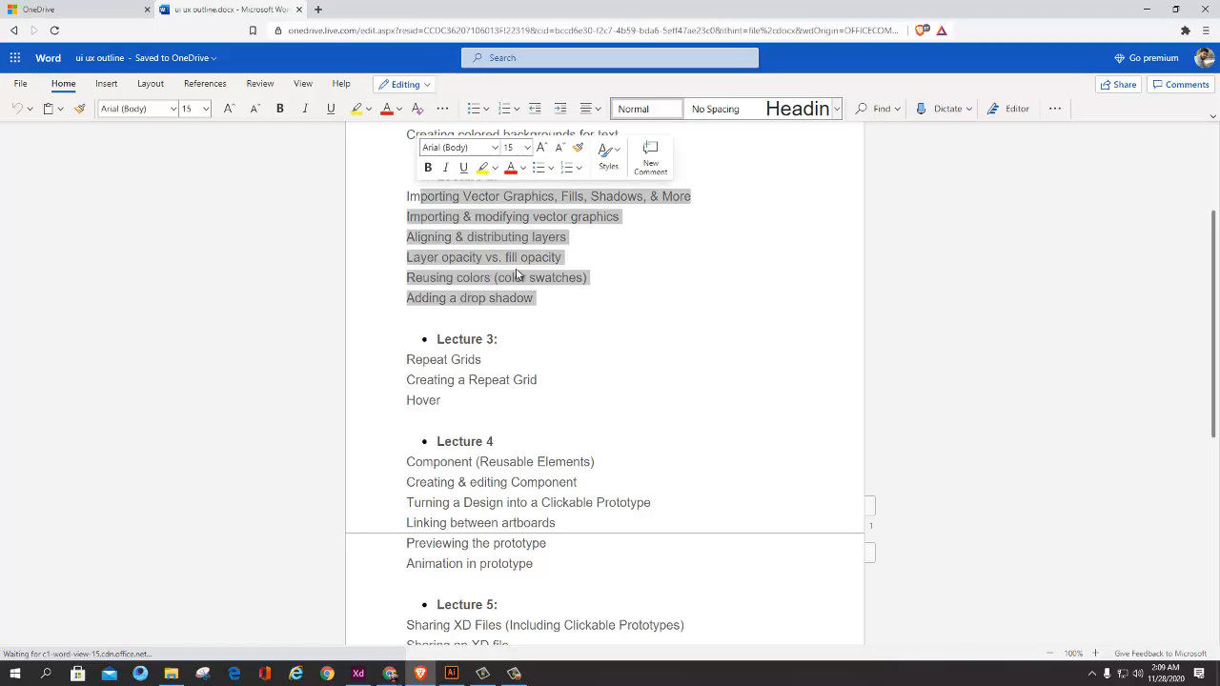
left_click(532, 278)
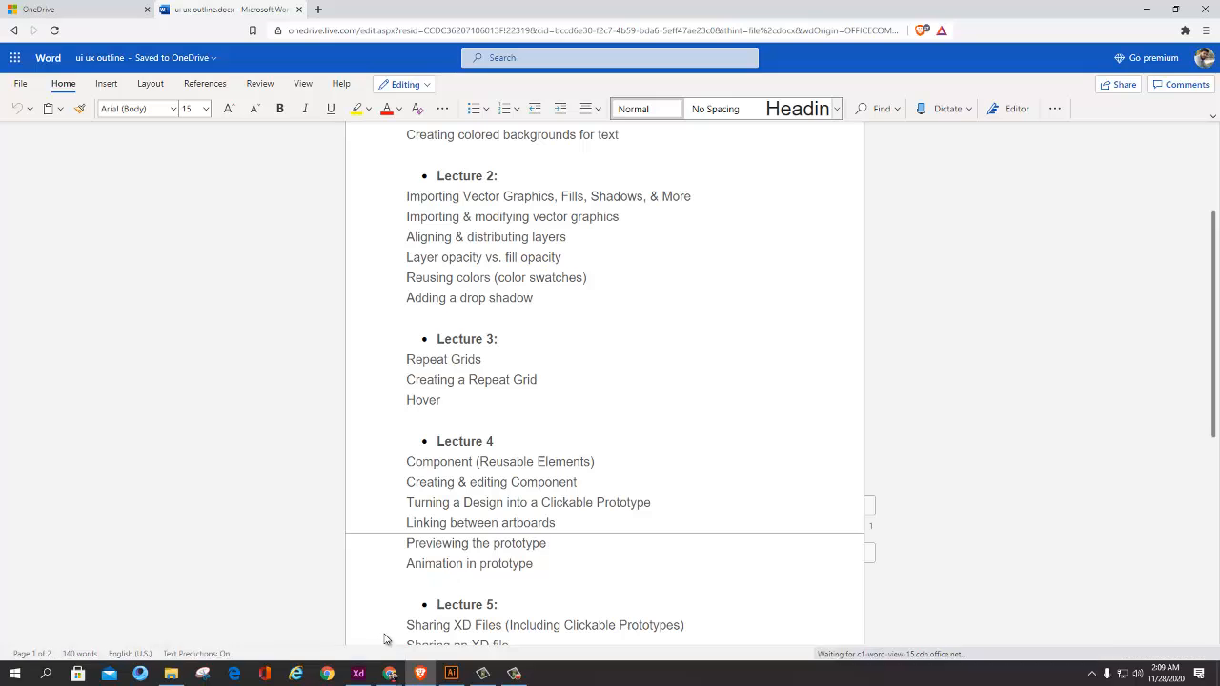
Step: Switch to the YouTube channel page in Chrome and bring the most recent uploads into view
mouse_move(386, 672)
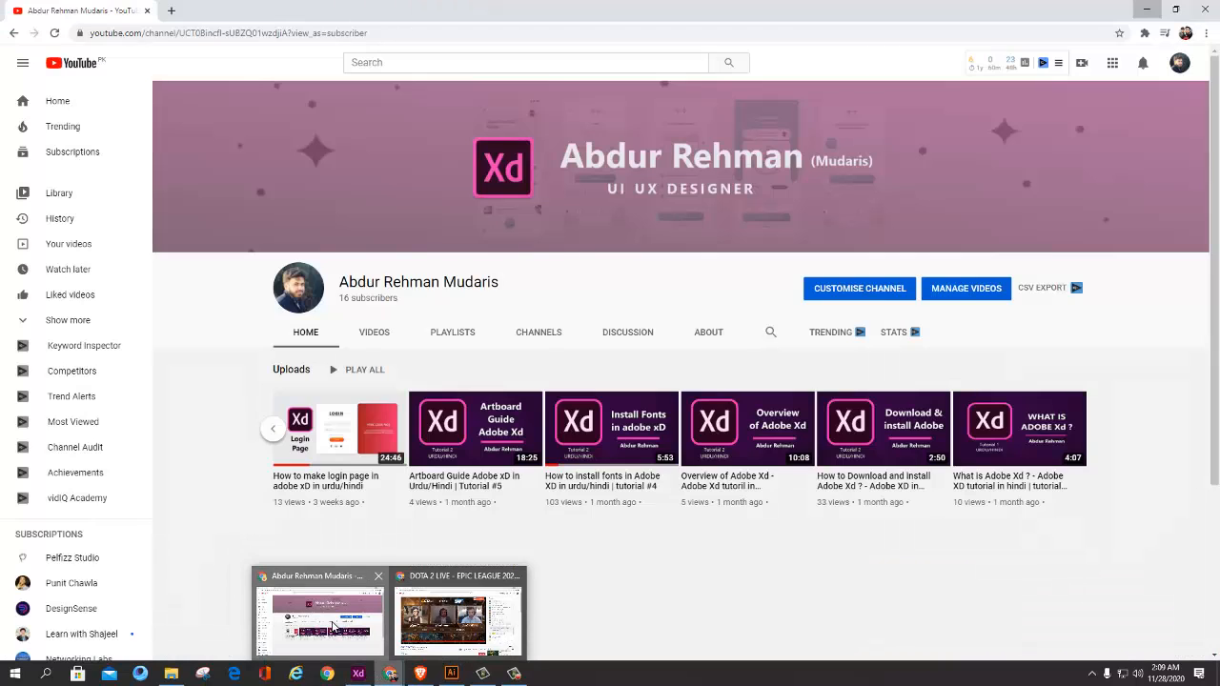
left_click(332, 625)
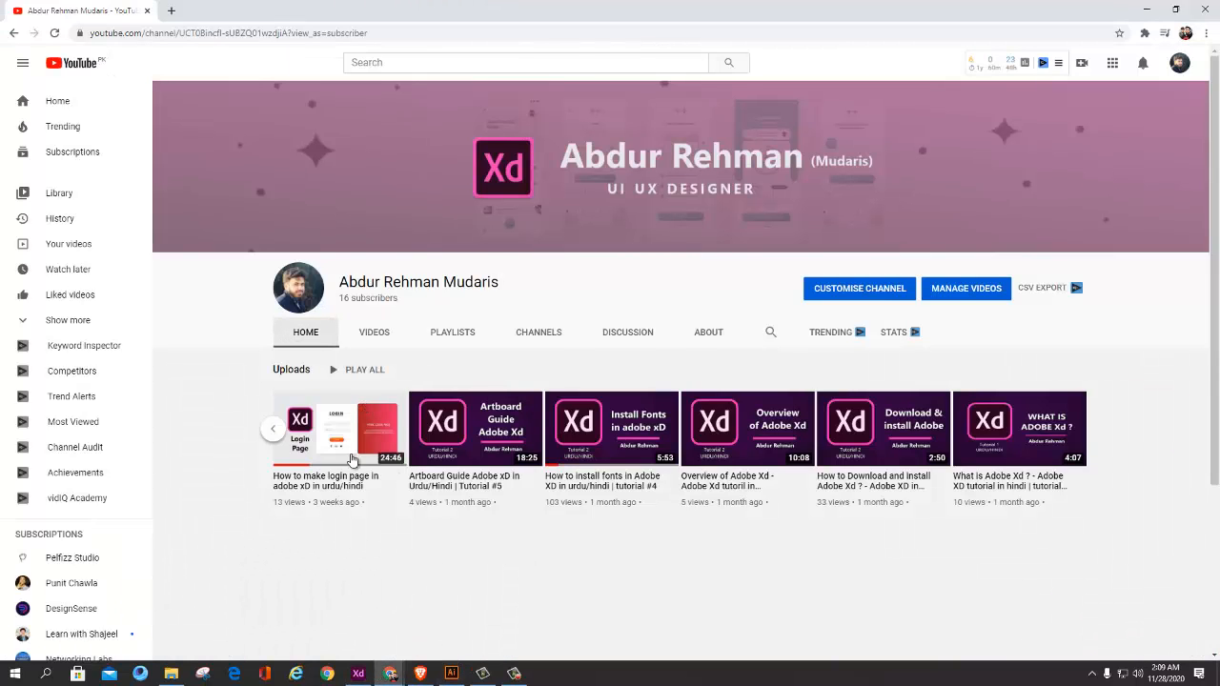
left_click(275, 430)
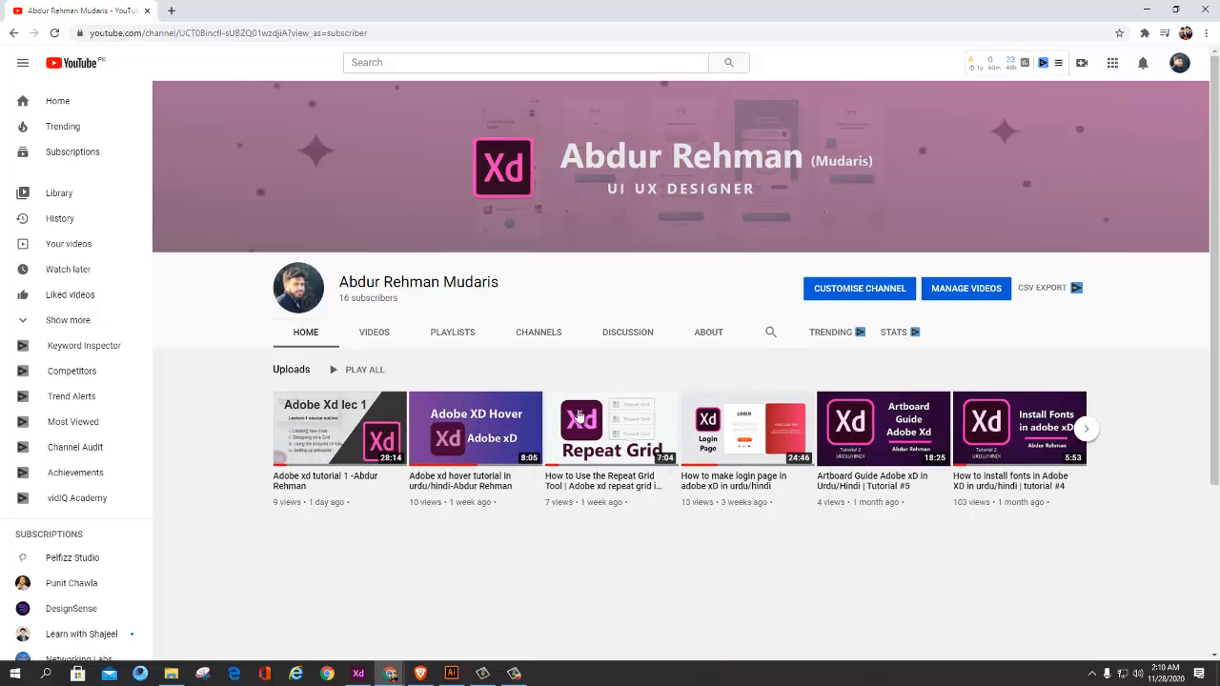
left_click(514, 674)
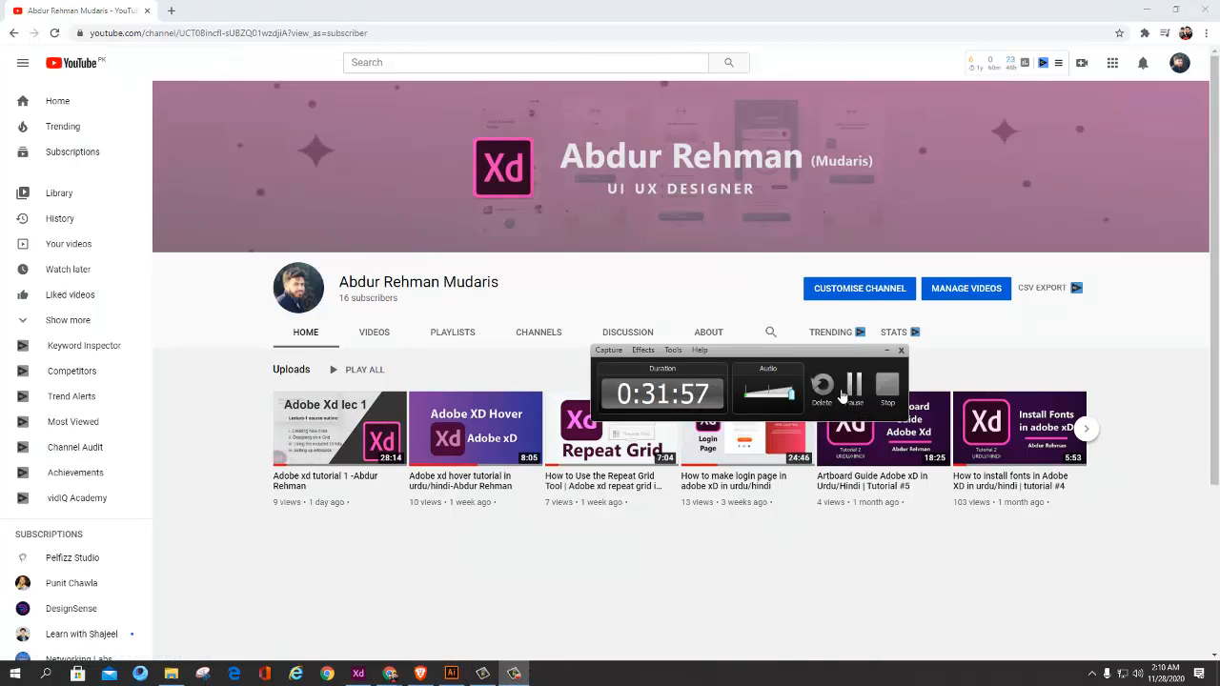